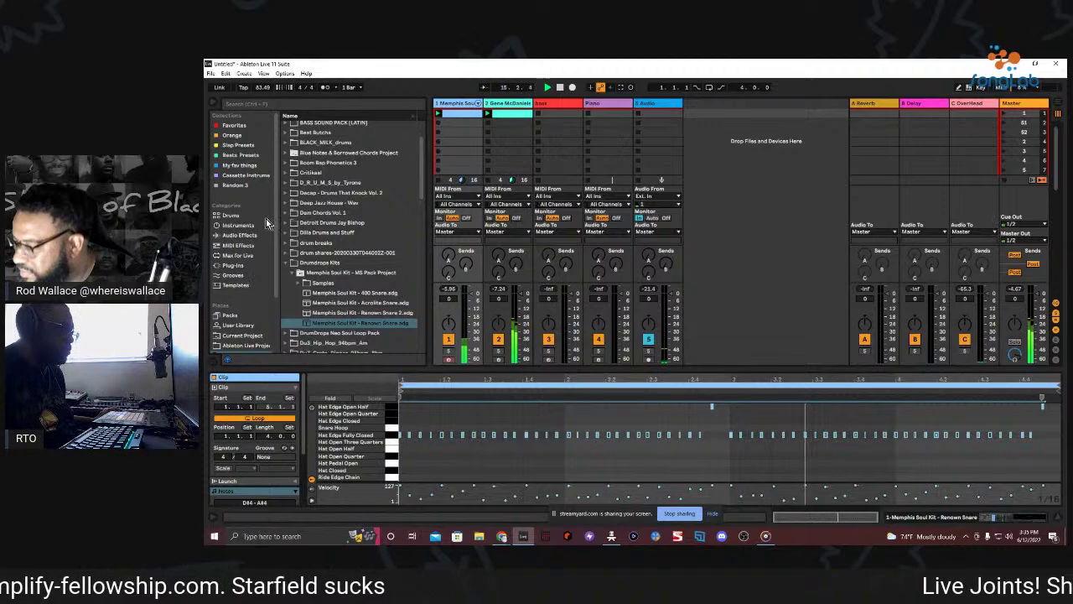
Open the Beat Butcha folder and its Filth Vol. 2 pack in the drum and sound kits folder.
scroll(247, 275, down, 3)
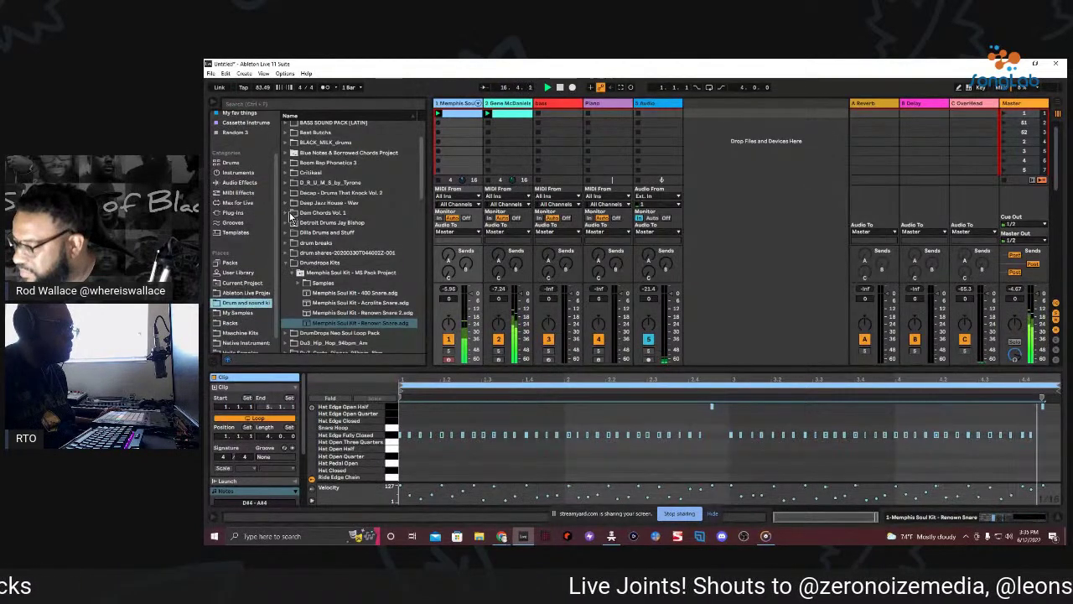
scroll(312, 208, up, 3)
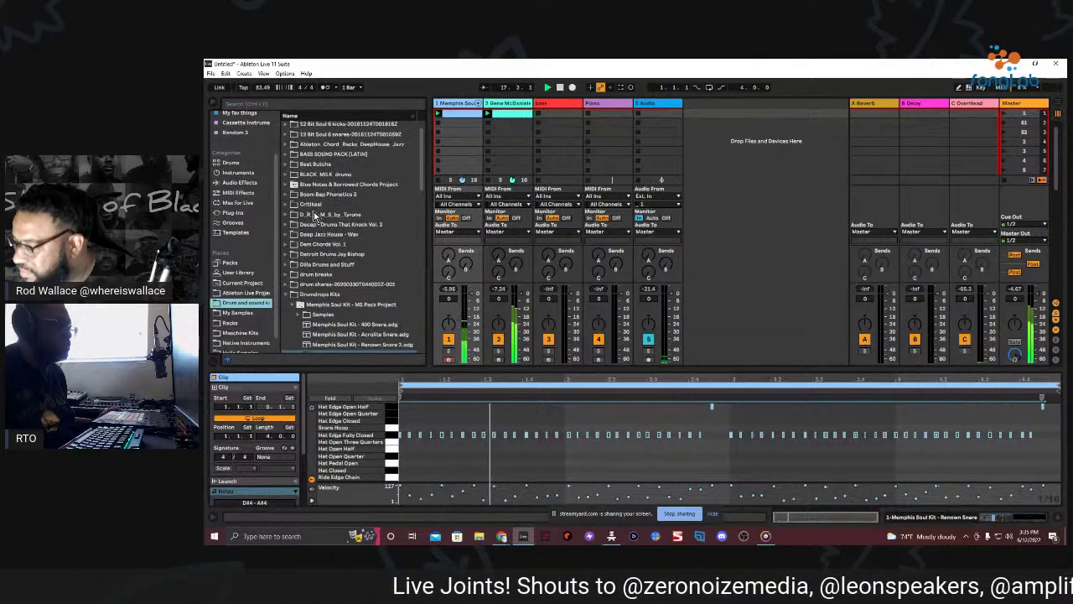
scroll(312, 210, up, 1)
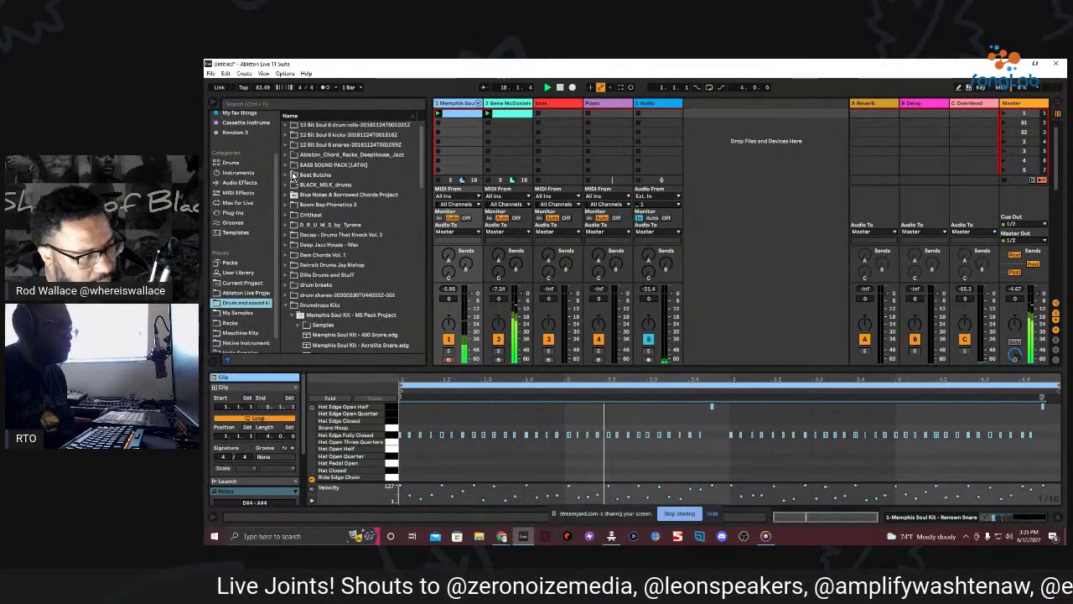
click(286, 174)
click(288, 184)
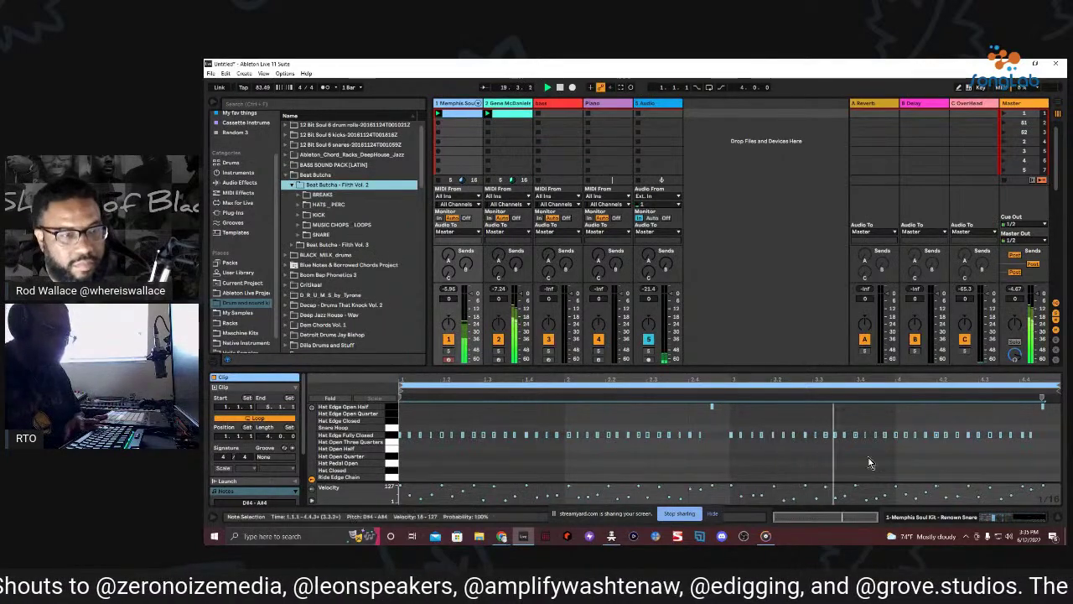
Layer Dope Kick.wav from the pack's KICK folder onto the drum rack's Kick Damped pad.
key(shift+Tab)
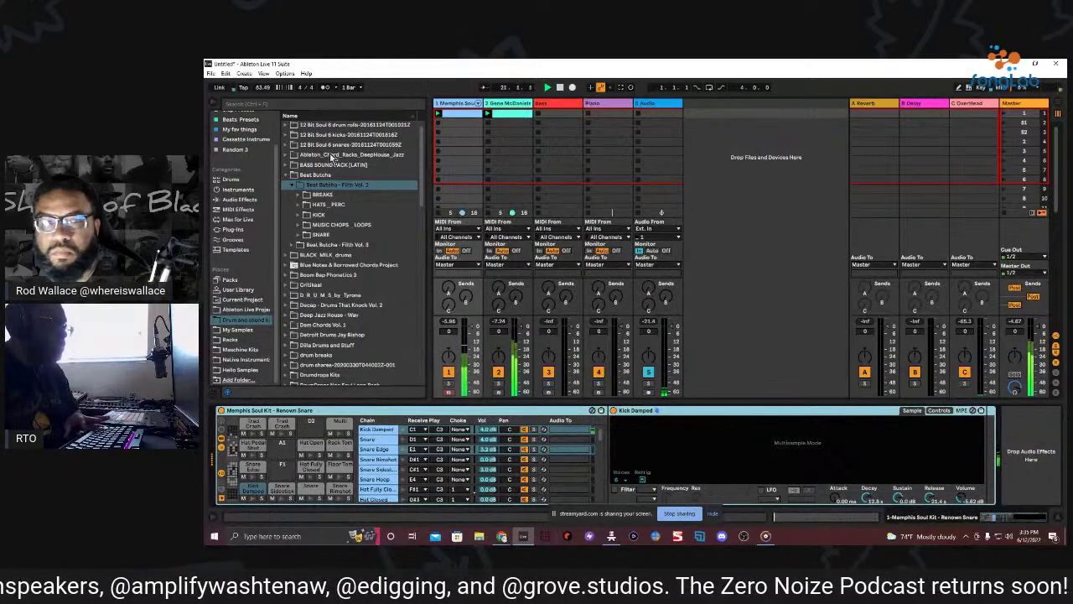
click(299, 215)
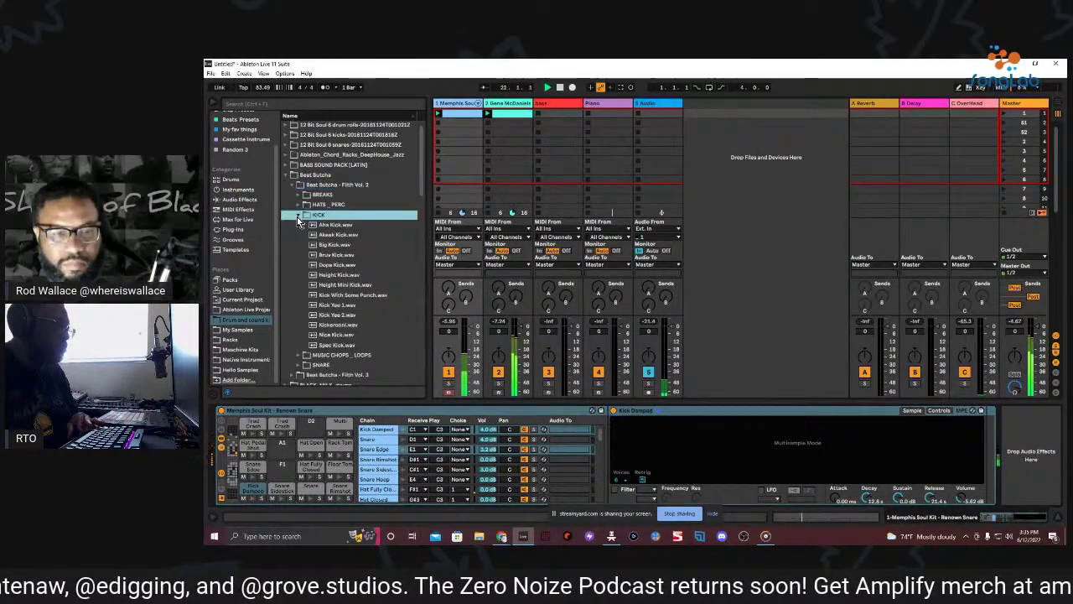
click(314, 264)
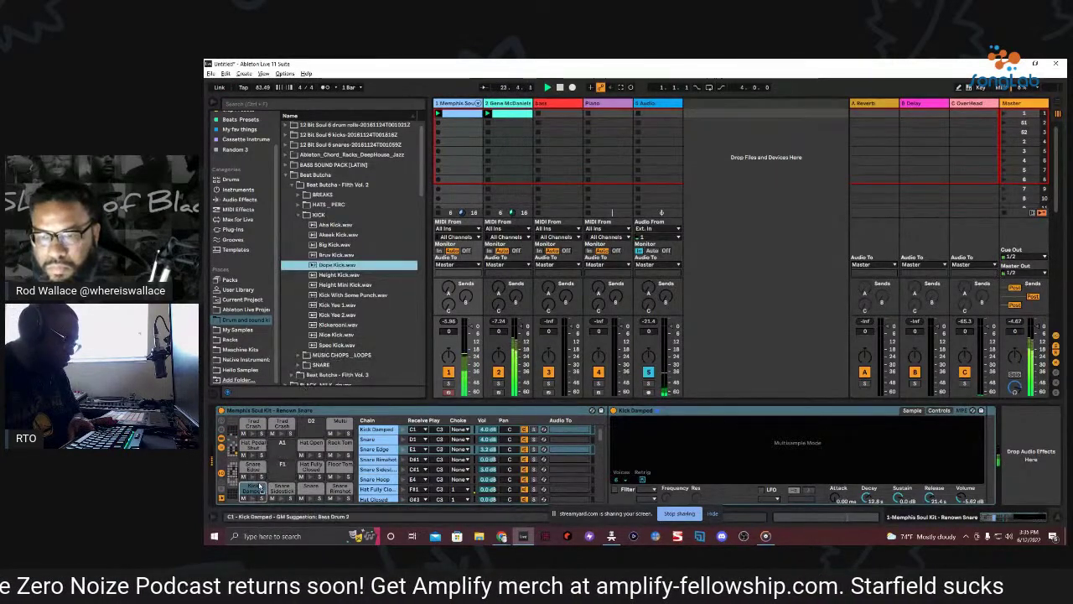
drag(267, 484, 267, 486)
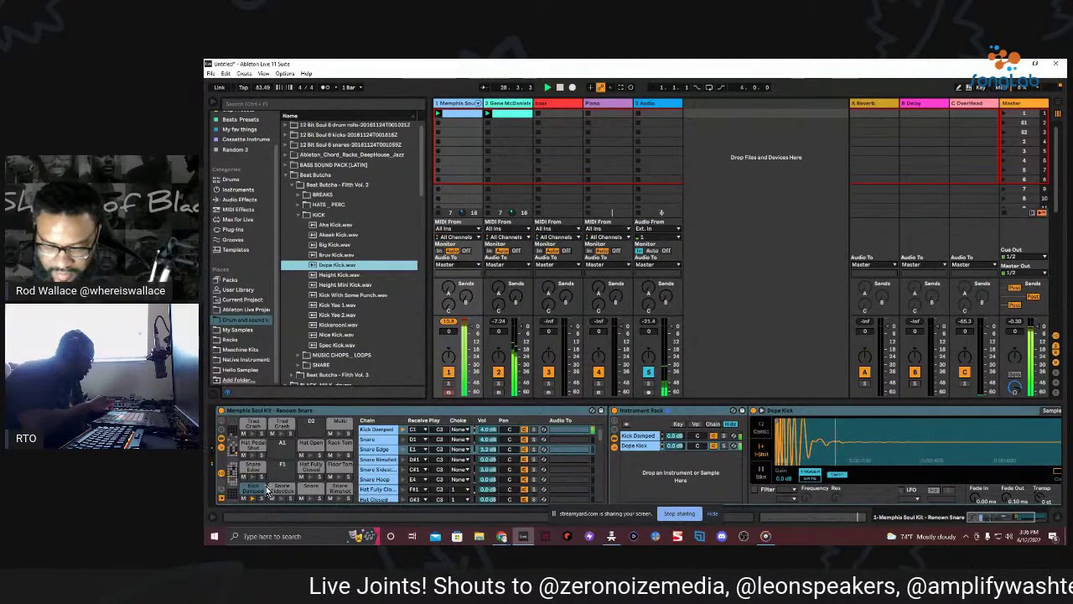
Record a kick pattern on the Kick Damped pad over the hi-hats in the four-bar drum clip.
key(shift+Tab)
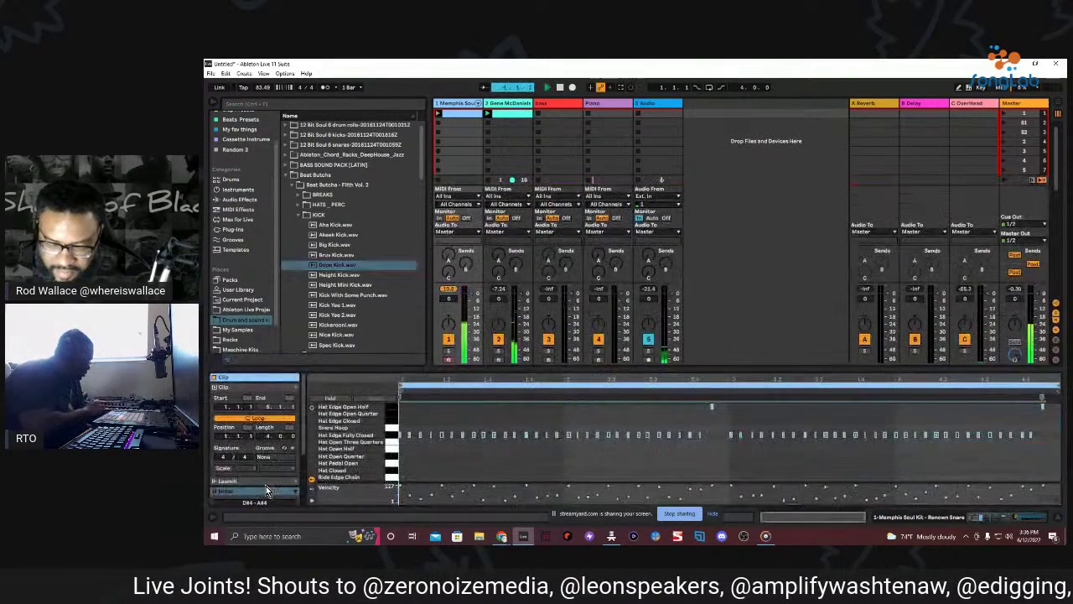
key(space)
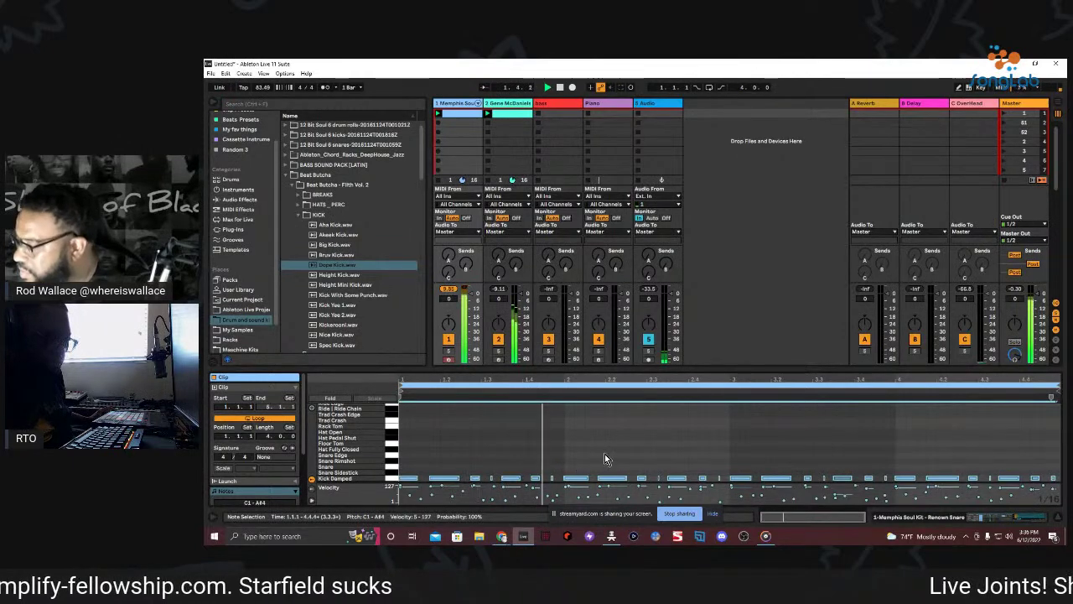
Try removing the two kick notes between beat 1.4 and bar 2, and put them back.
drag(524, 457, 554, 494)
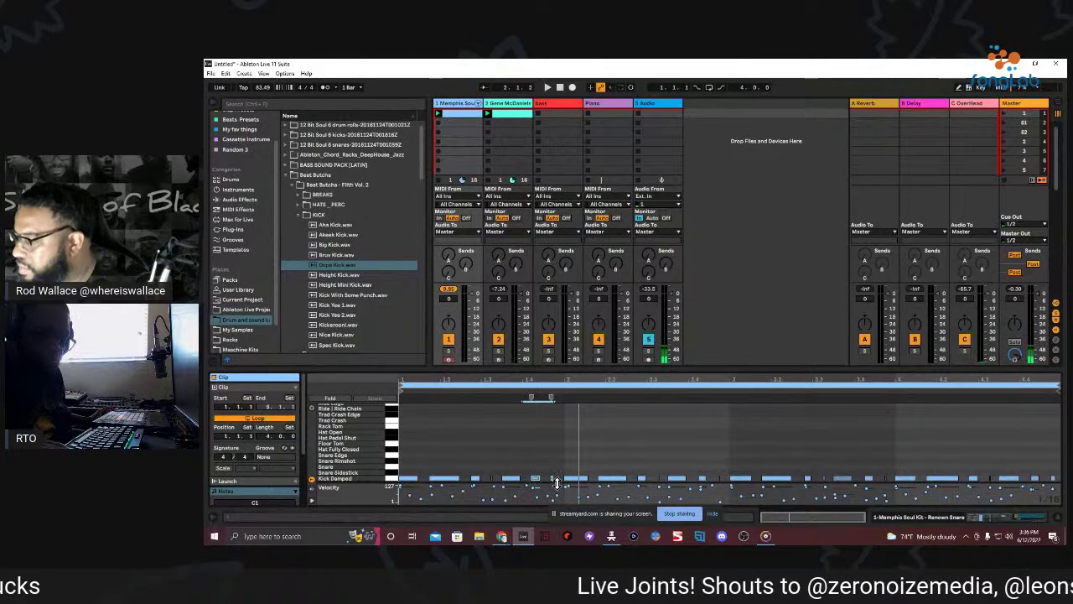
key(space)
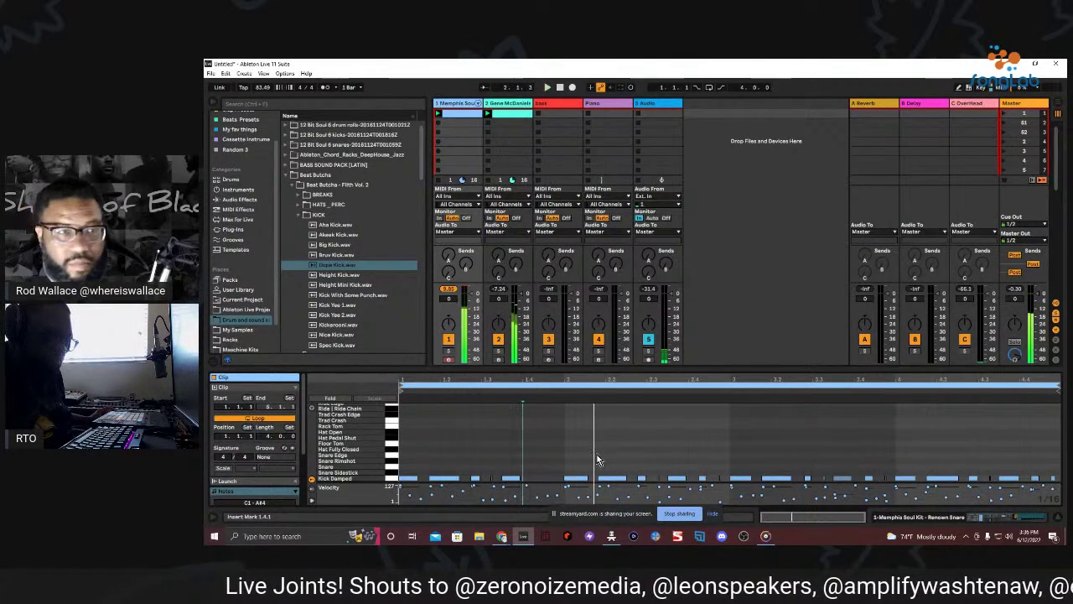
key(ctrl+v)
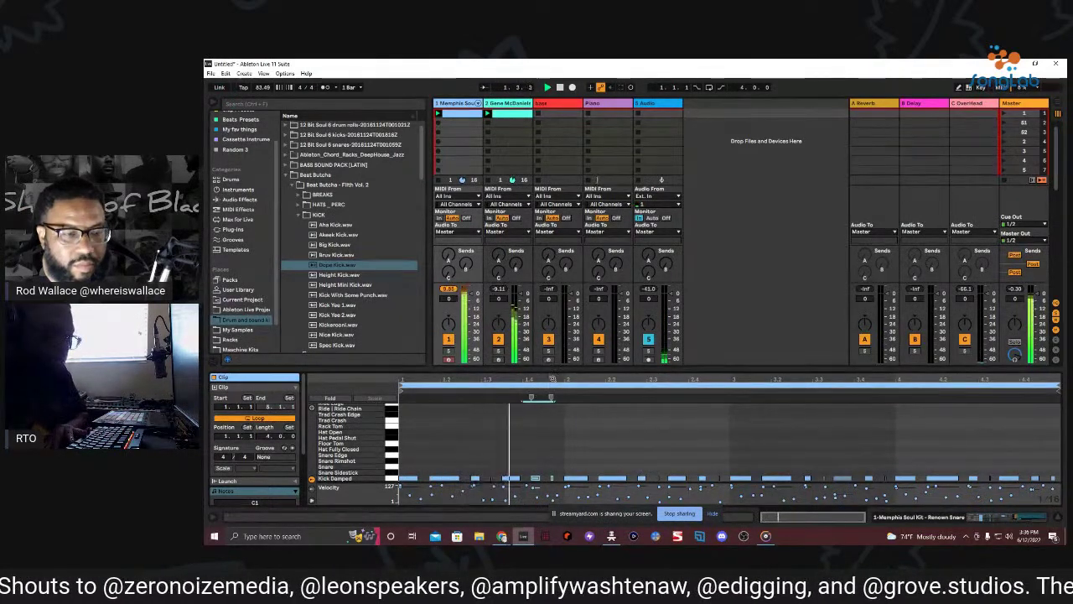
Fold the clip to its used drum rows and nudge the kick note just after beat 1.4 slightly later.
scroll(552, 378, up, 5)
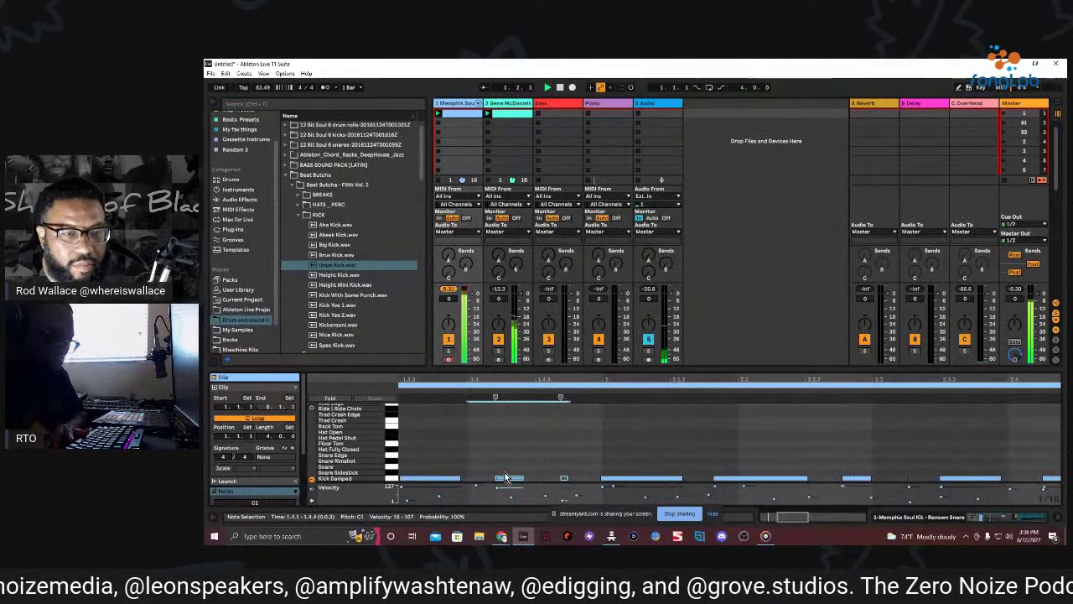
scroll(537, 440, down, 1)
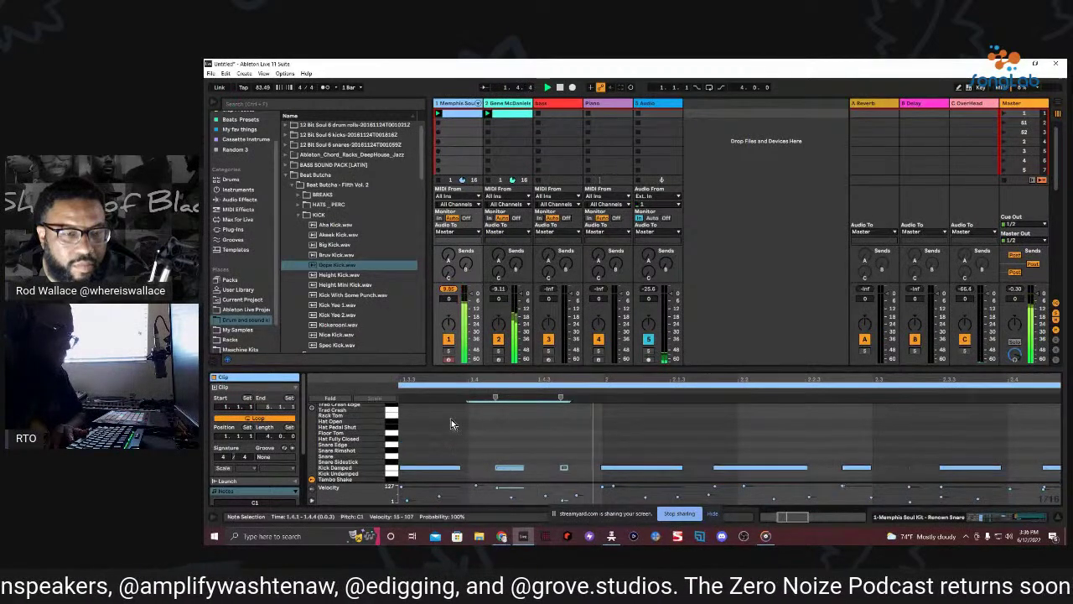
click(331, 397)
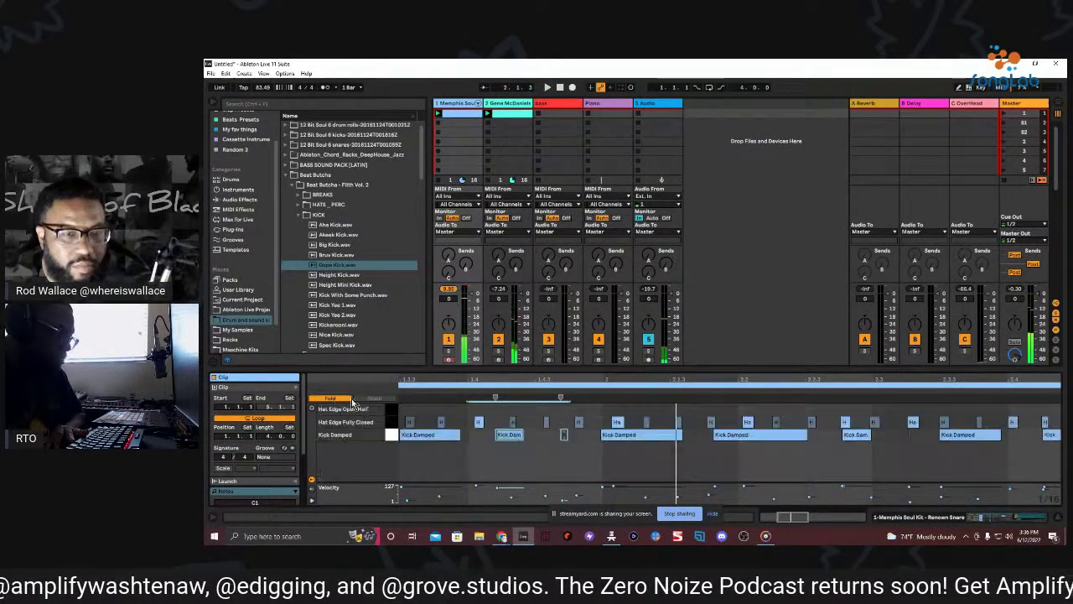
click(501, 435)
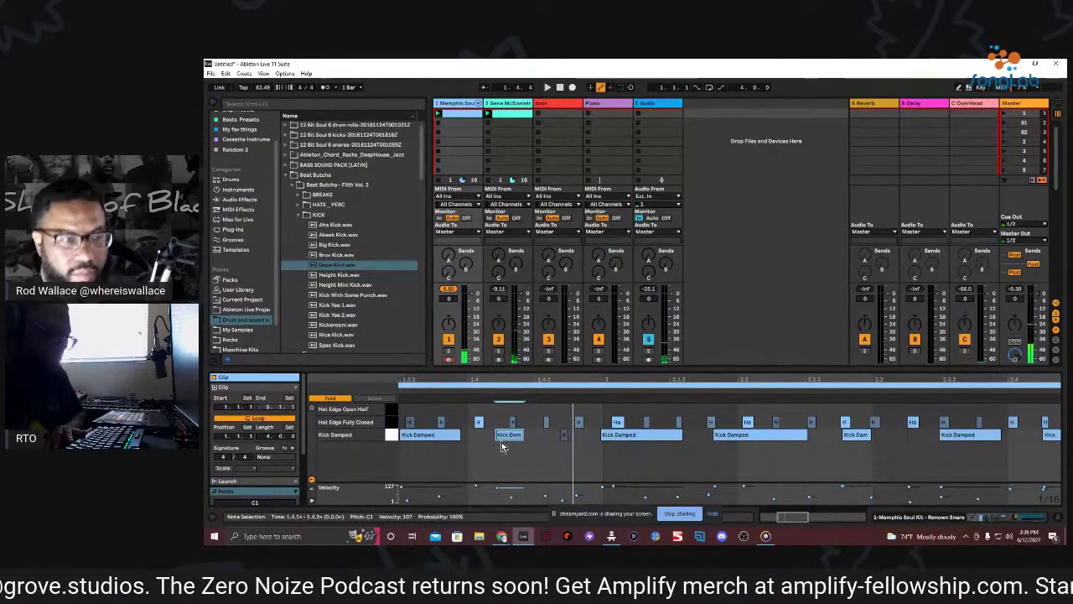
Nudge the kick note at the start of bar 2 and the short kick note before it slightly later.
click(609, 435)
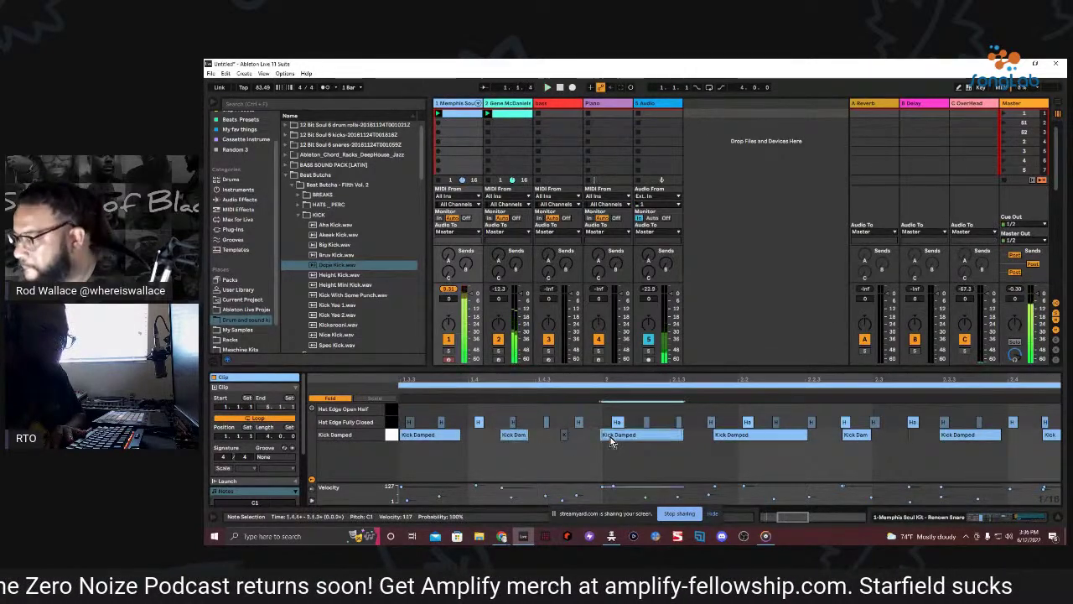
click(611, 437)
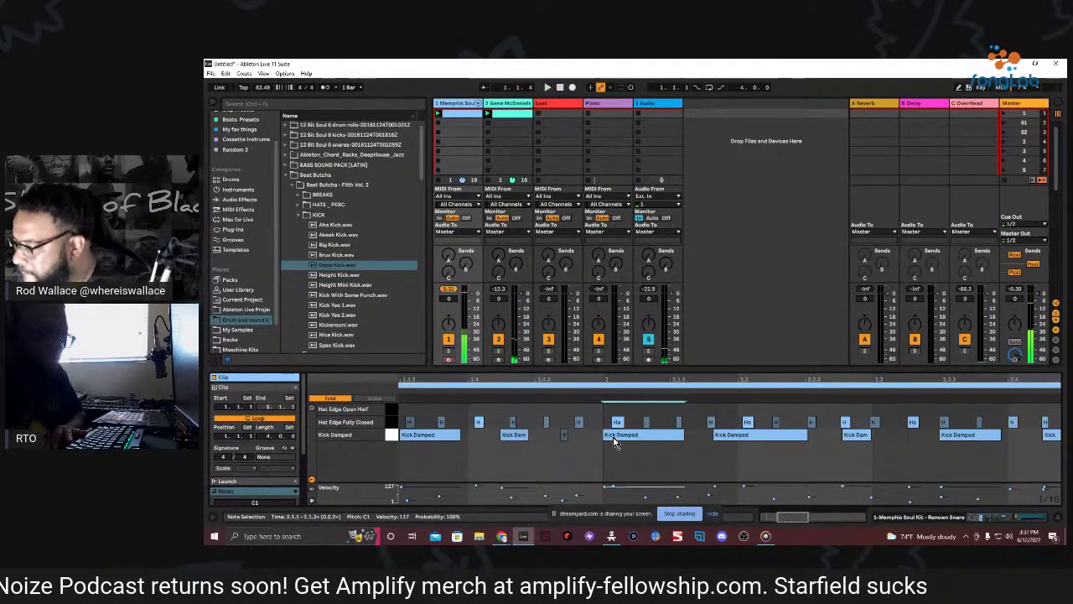
click(564, 437)
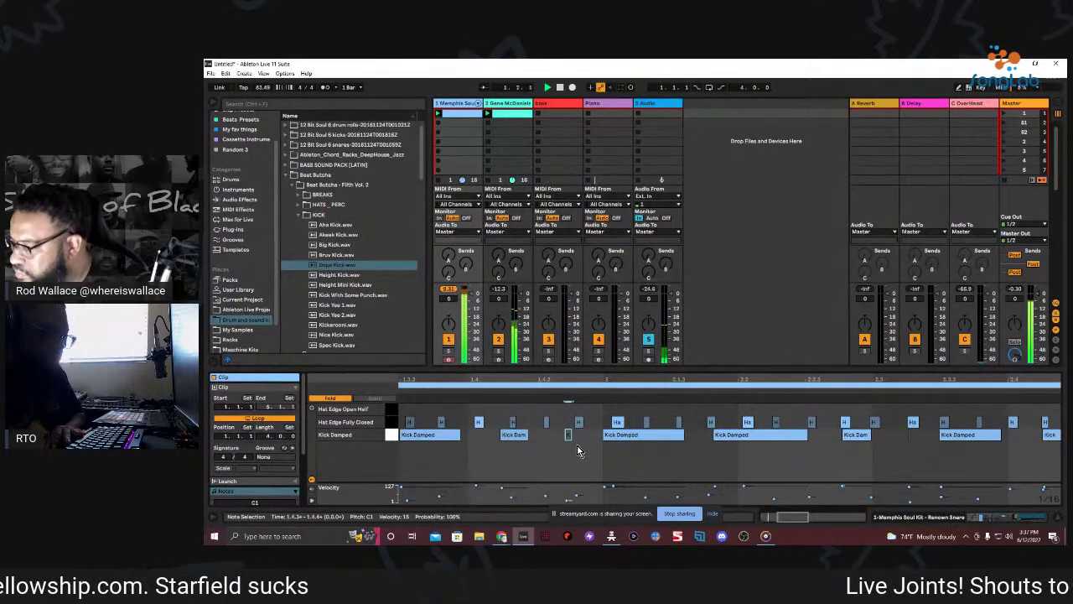
key(space)
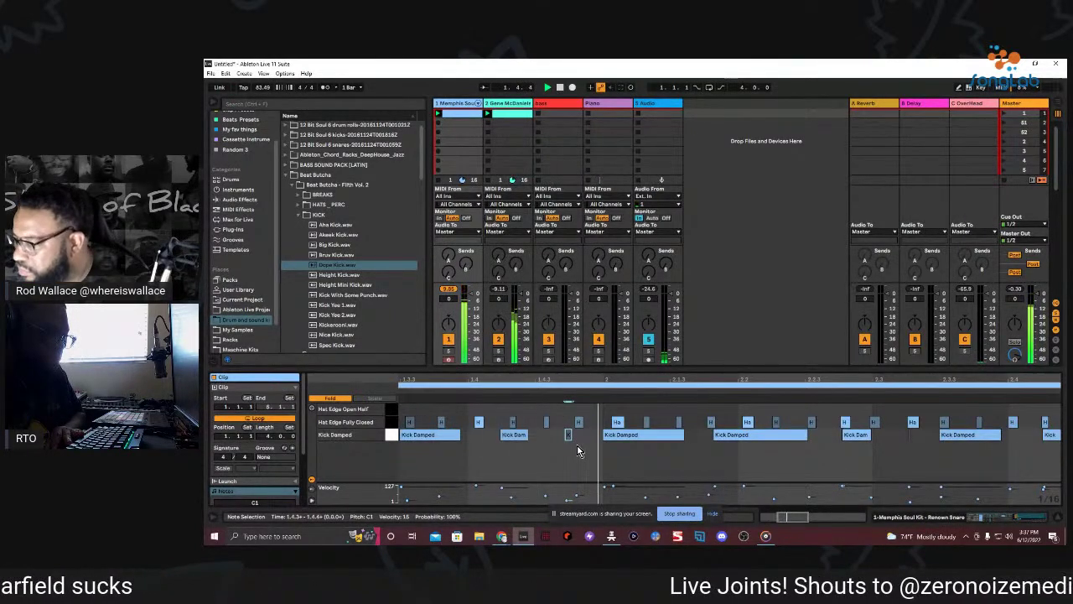
click(625, 434)
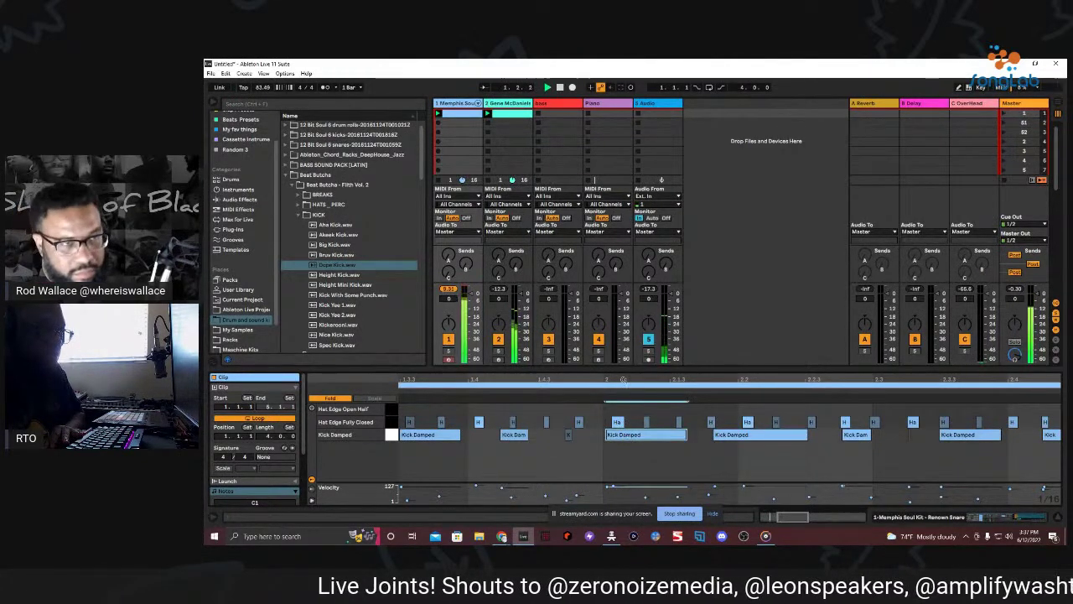
Show the Memphis Soul Kit drum rack again and collapse the Beat Butcha - Filth Vol. 2 pack.
scroll(629, 380, down, 3)
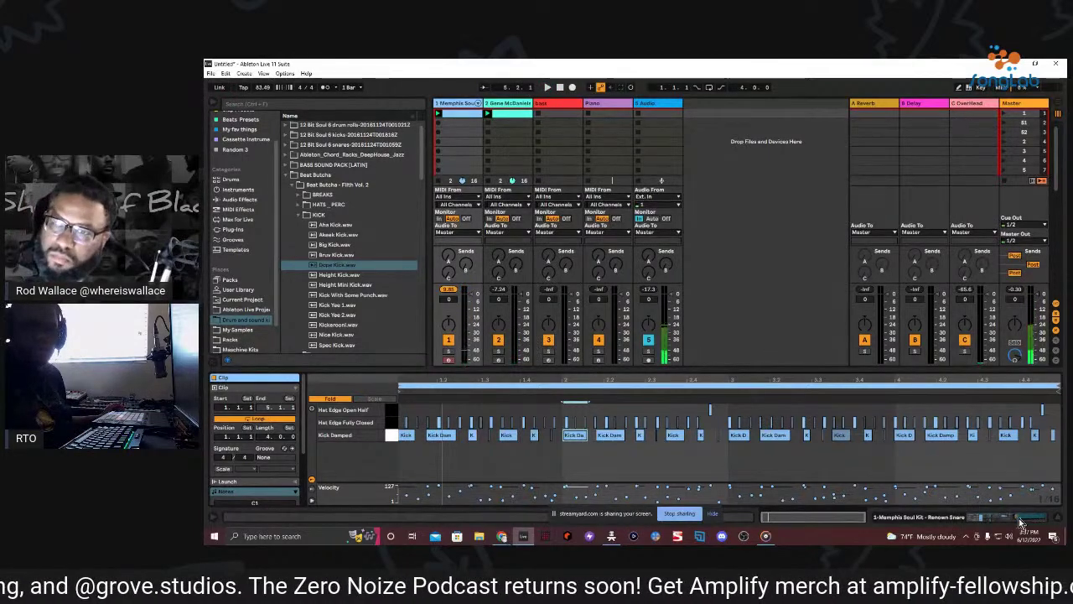
key(shift+Tab)
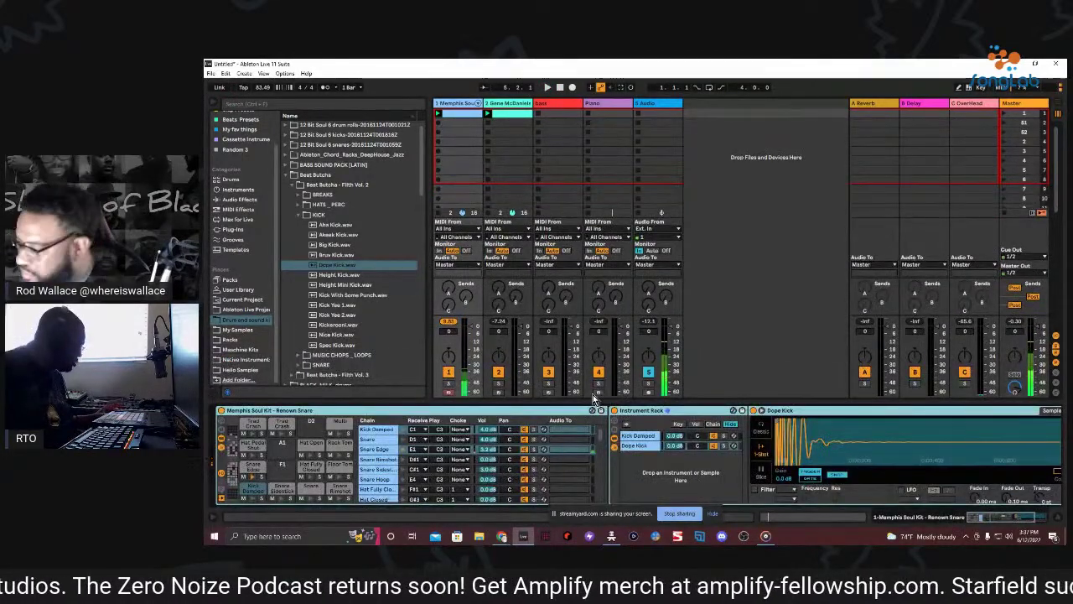
click(294, 187)
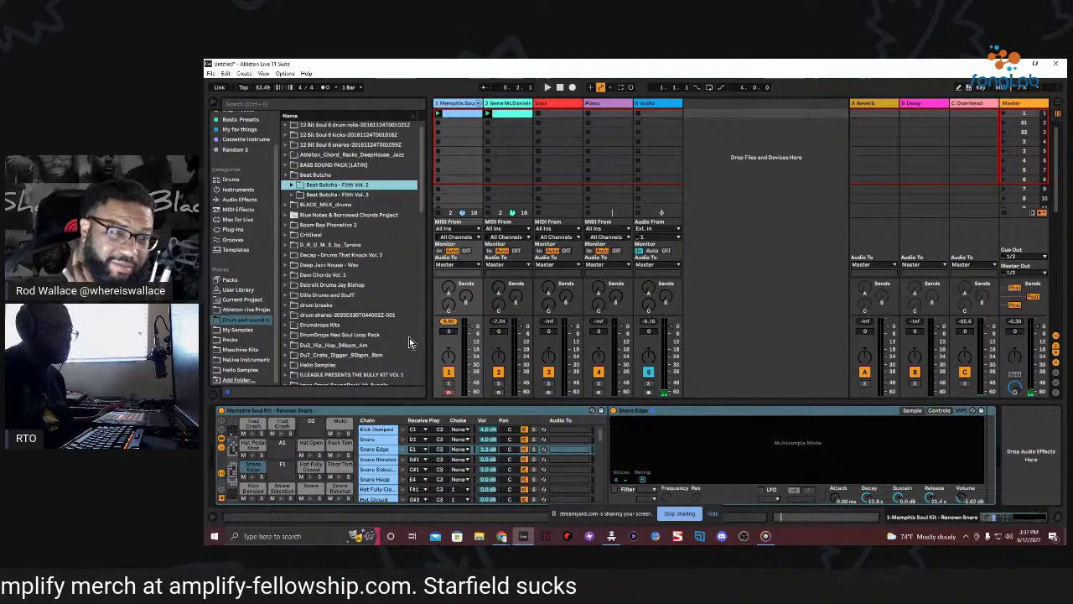
Open the Snare folder under Single Drum Sounds in the first pack of the Iman Omari SoundPack bundle.
scroll(323, 286, down, 1)
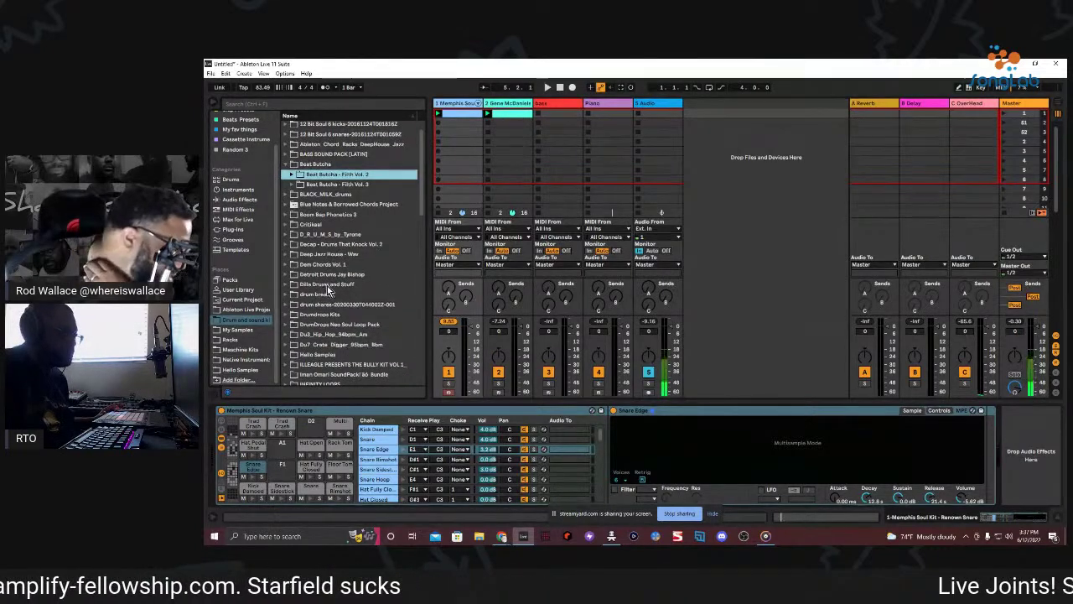
scroll(328, 286, down, 3)
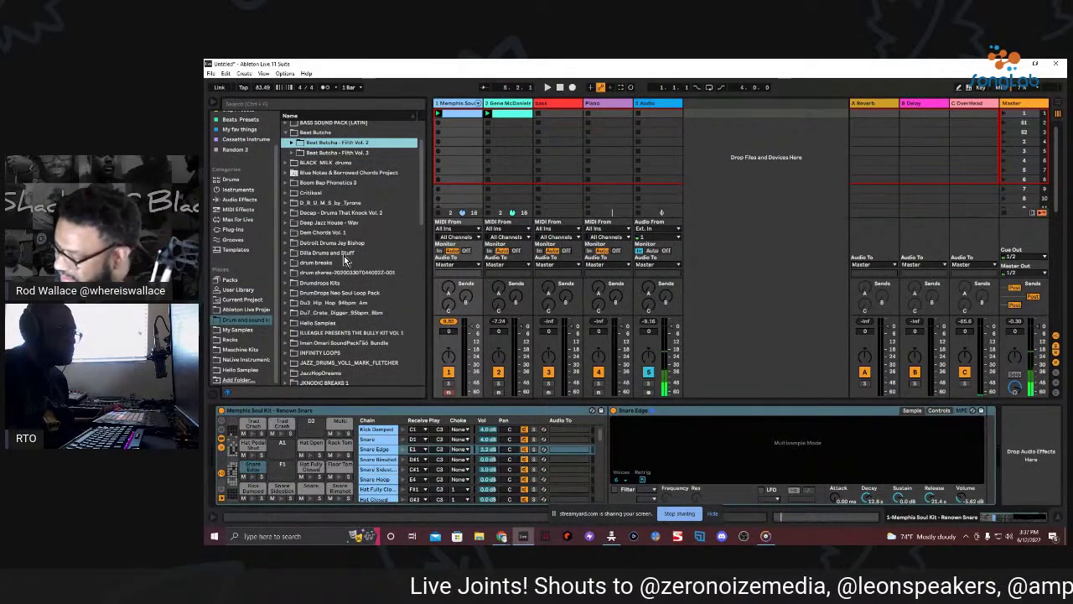
scroll(335, 265, up, 1)
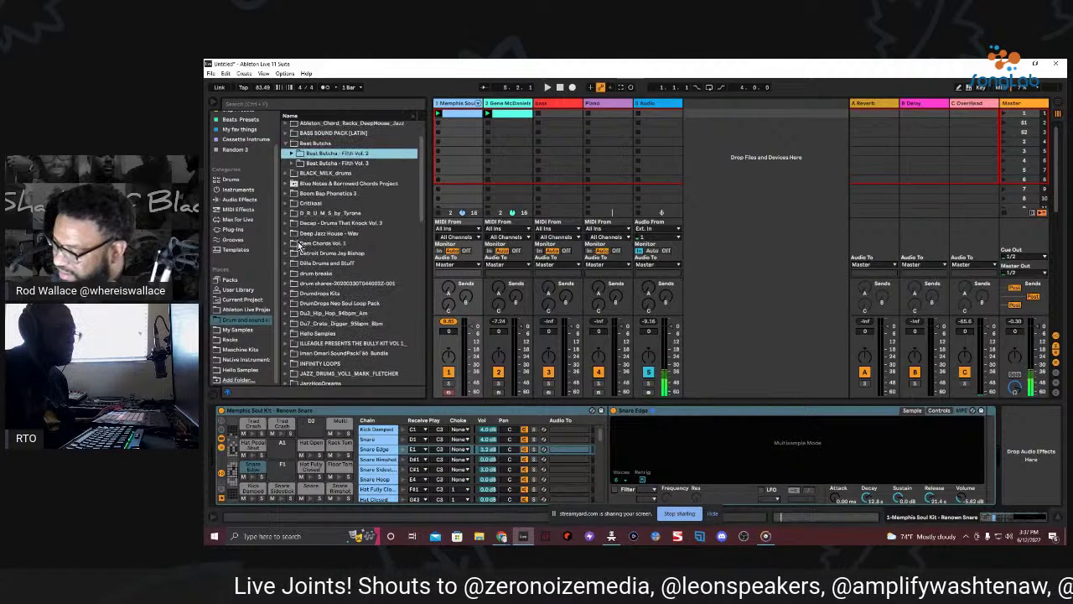
scroll(315, 260, down, 11)
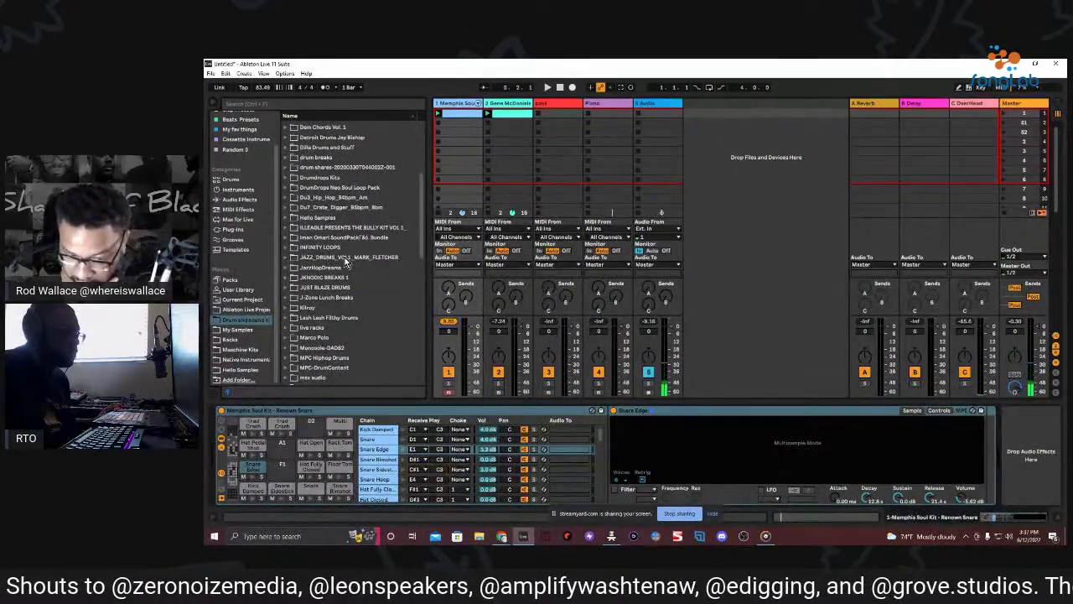
click(285, 238)
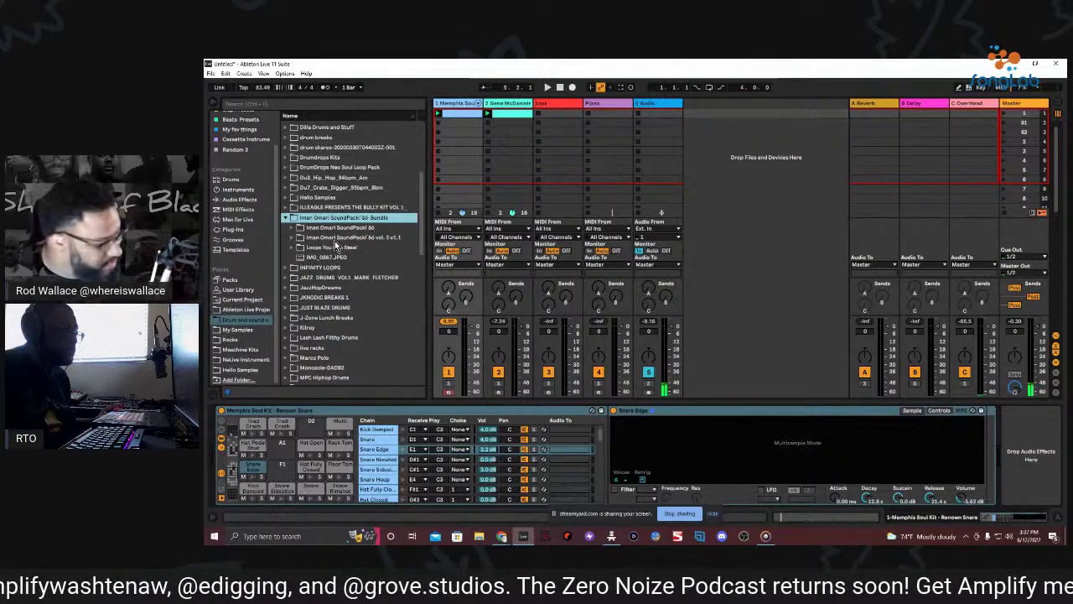
click(293, 229)
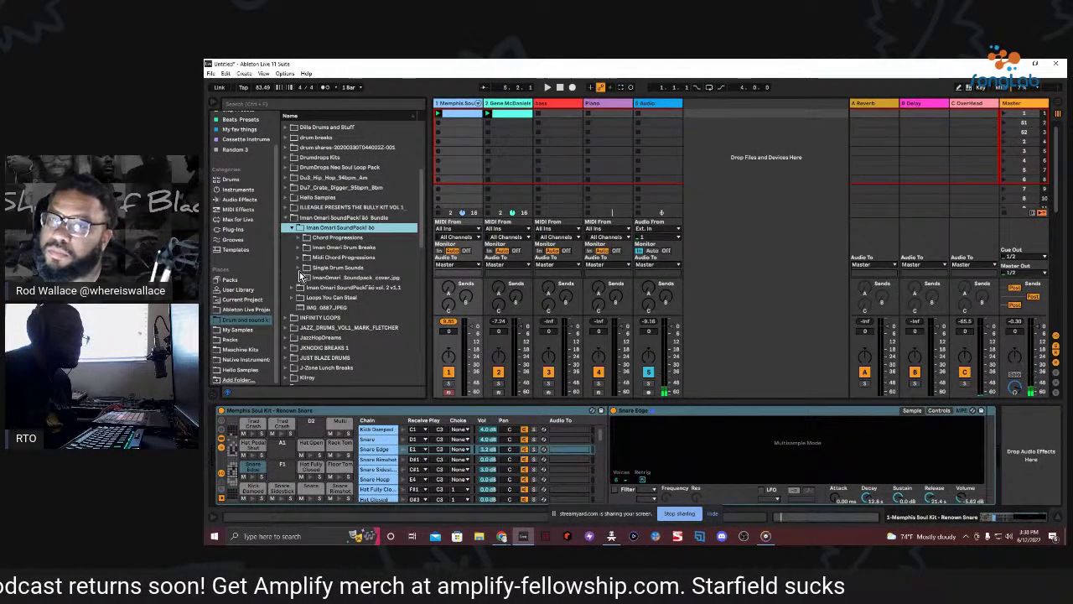
click(306, 268)
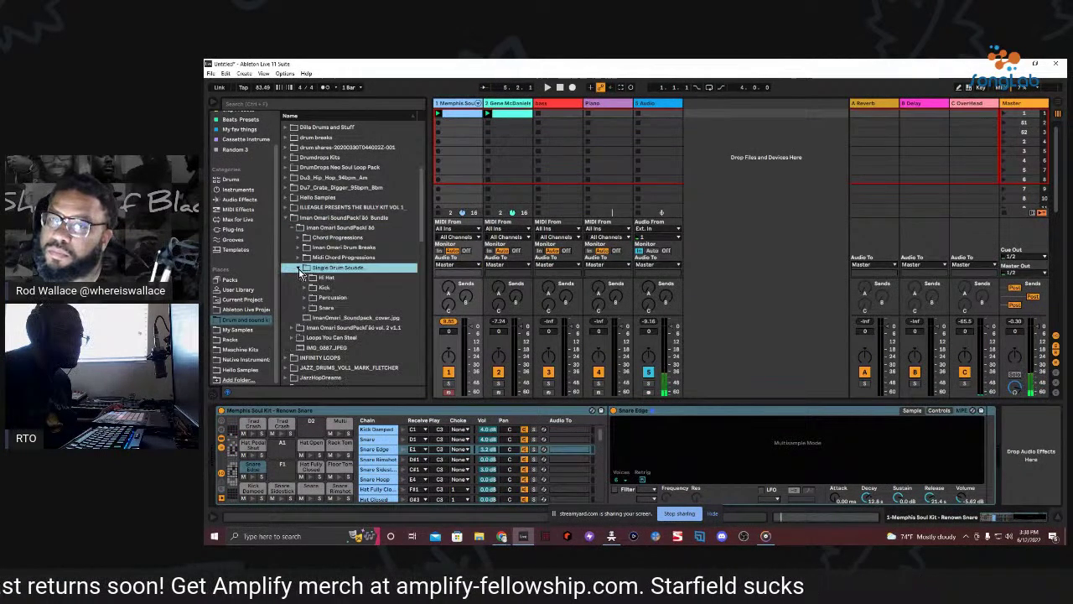
click(308, 310)
Audition Iman Snare 1, 5 and 6, and add Iman Snare 6.wav to the drum rack's Snare Edge pad.
click(334, 319)
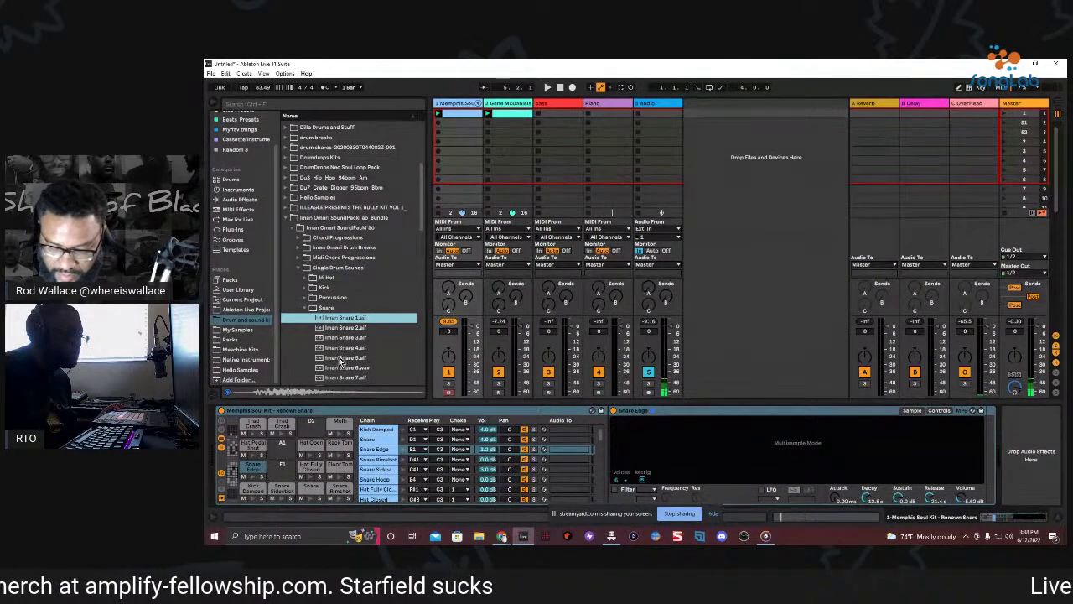
click(338, 356)
click(339, 369)
scroll(383, 343, down, 1)
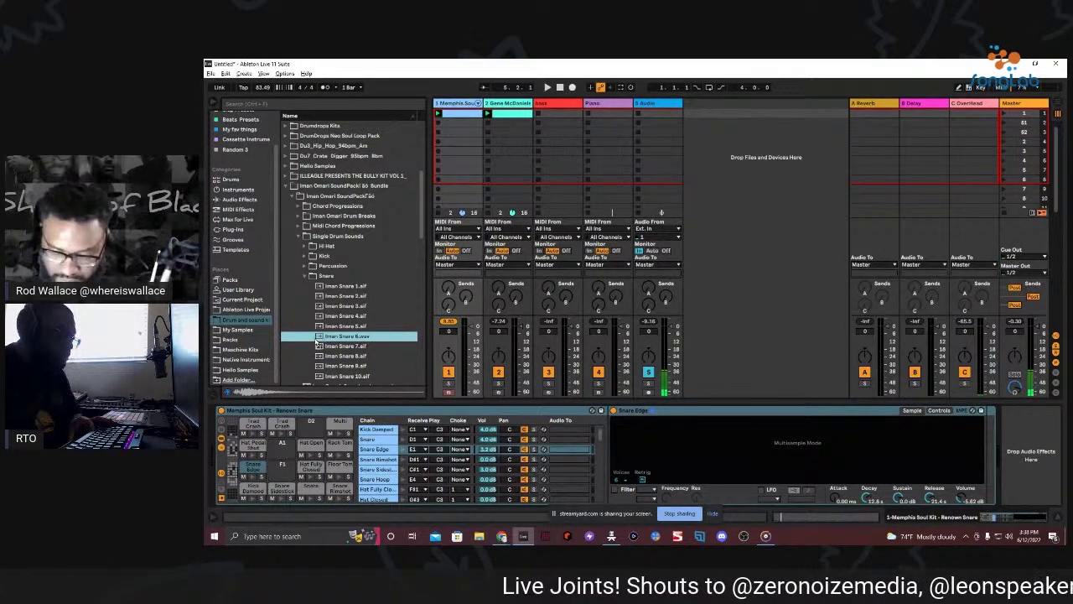
drag(249, 474, 250, 474)
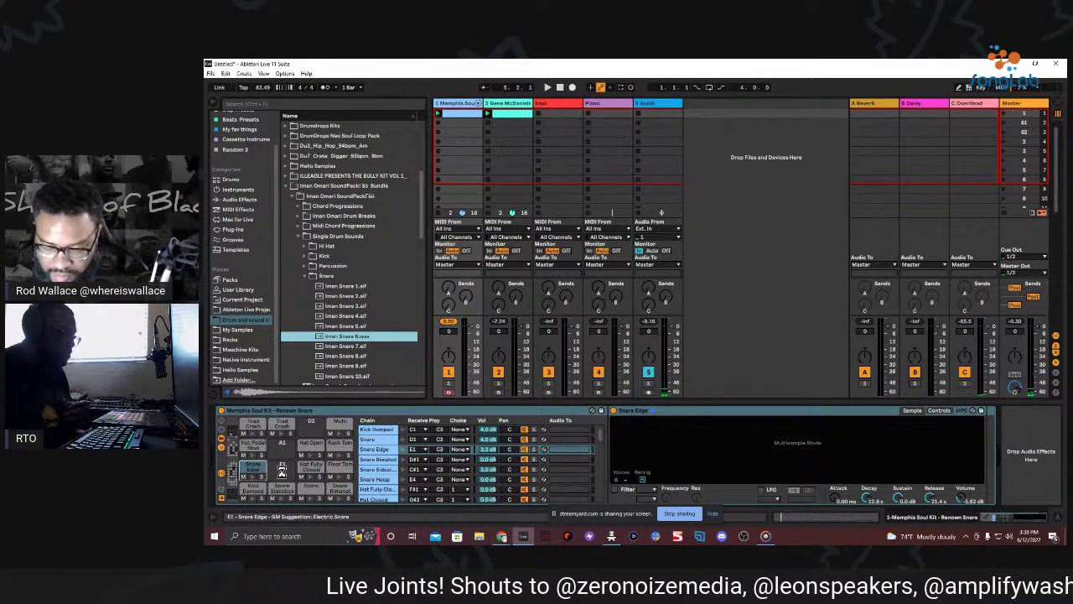
Play the beat with the layered Snare Edge pad and show the drum clip's notes.
key(space)
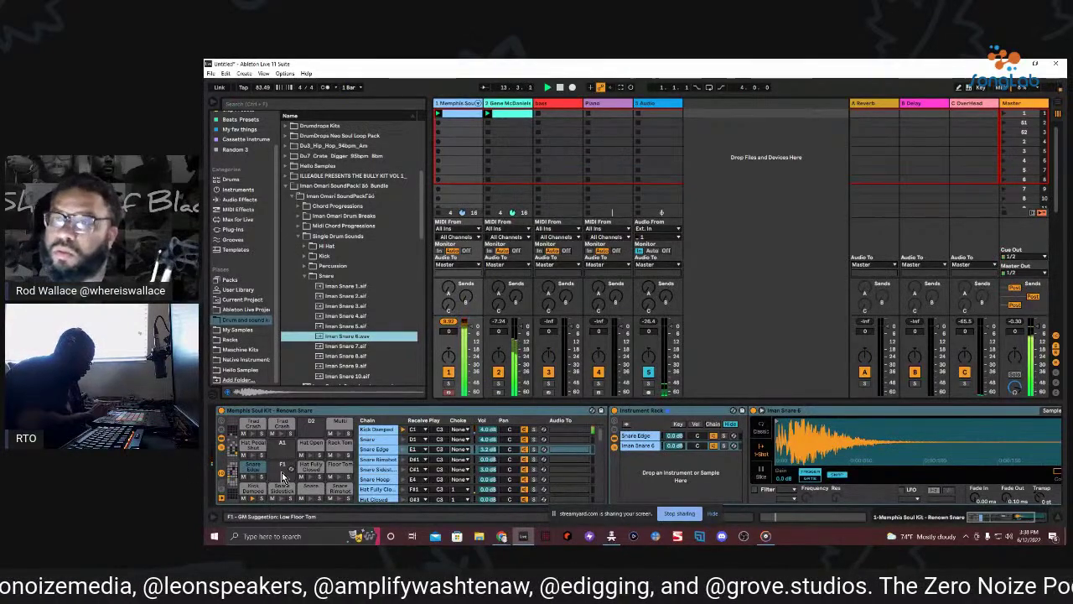
key(shift+Tab)
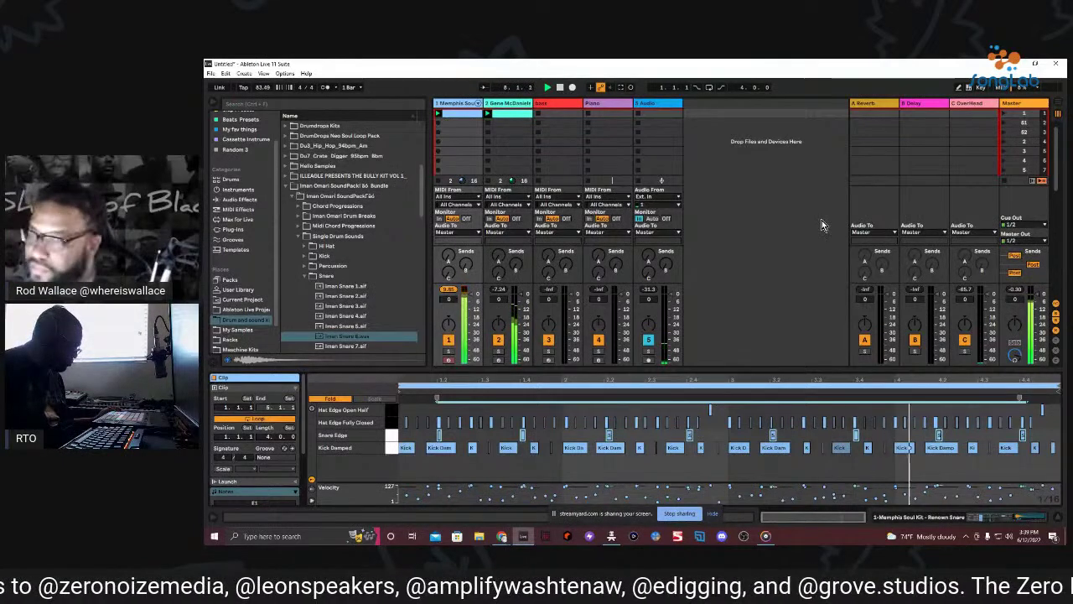
Collapse the Iman Omari Snare folder and open the snare folder inside Drum Kit 2 (secret).
click(305, 277)
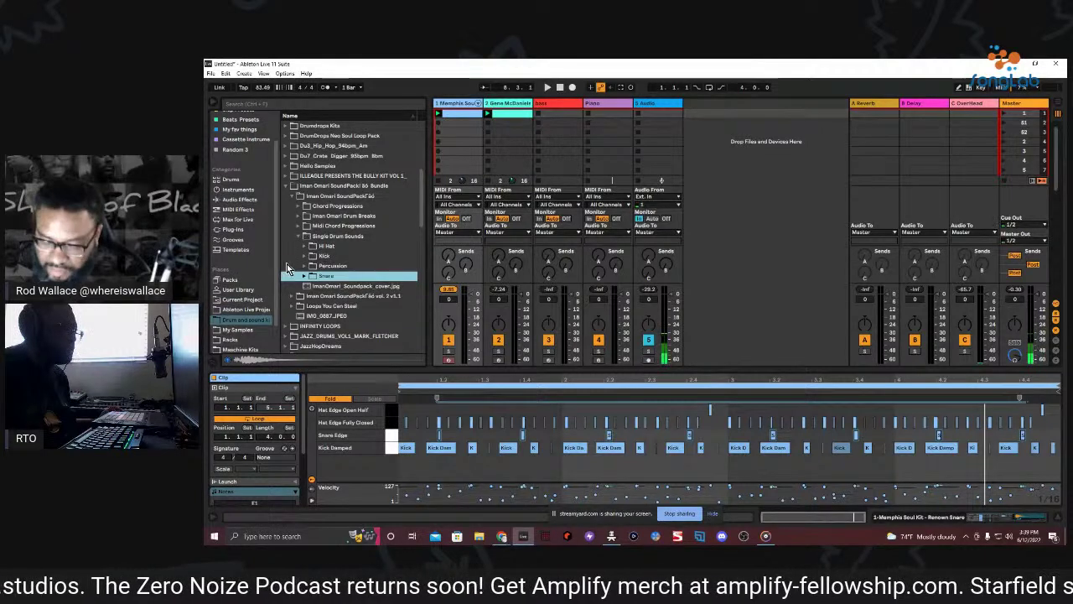
scroll(283, 268, down, 2)
scroll(326, 273, down, 6)
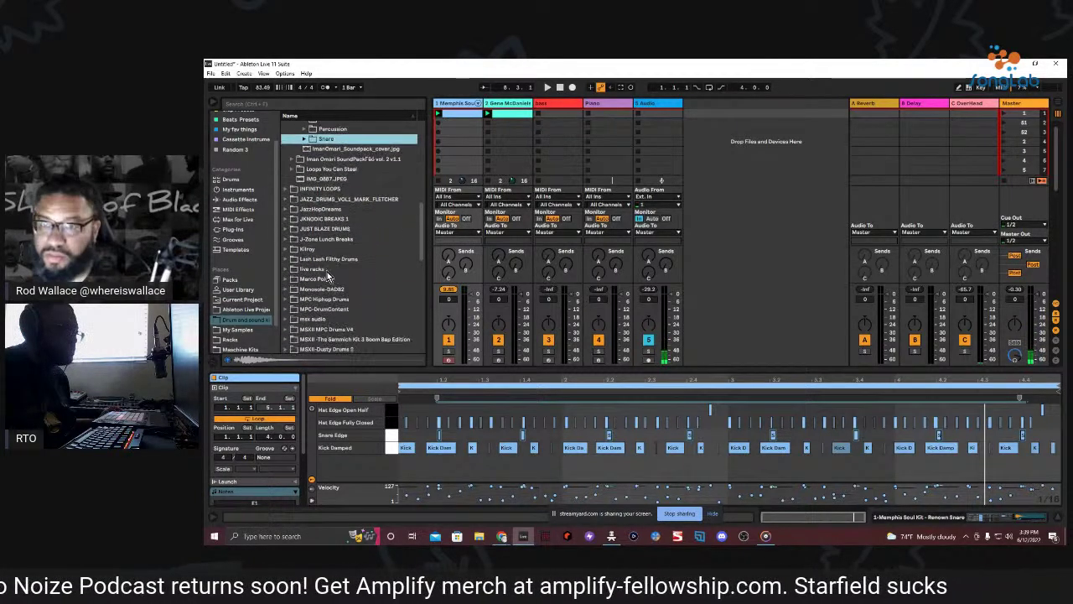
scroll(327, 285, down, 1)
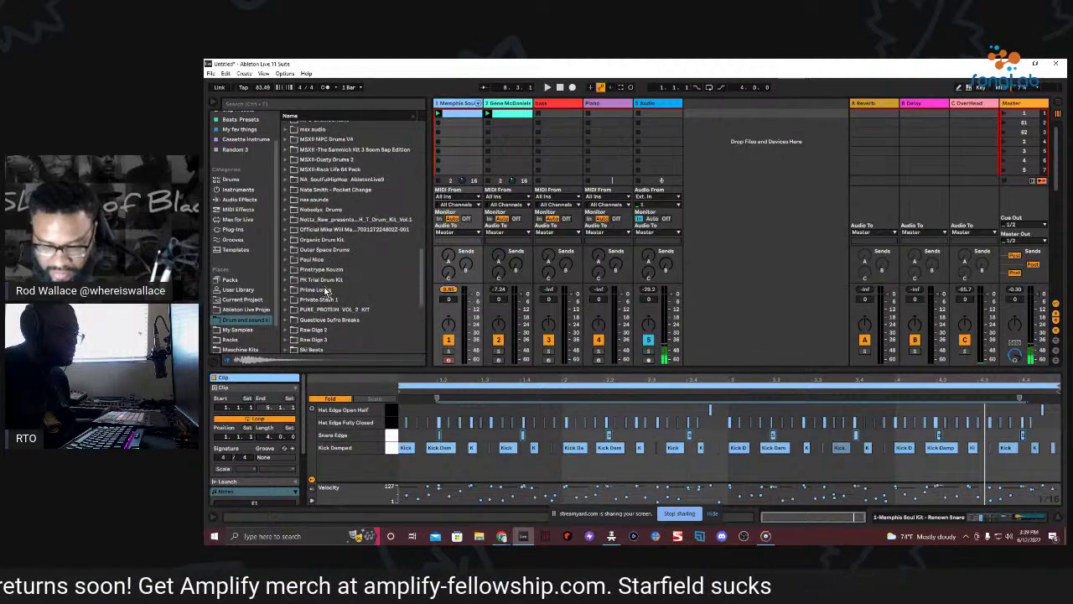
click(287, 268)
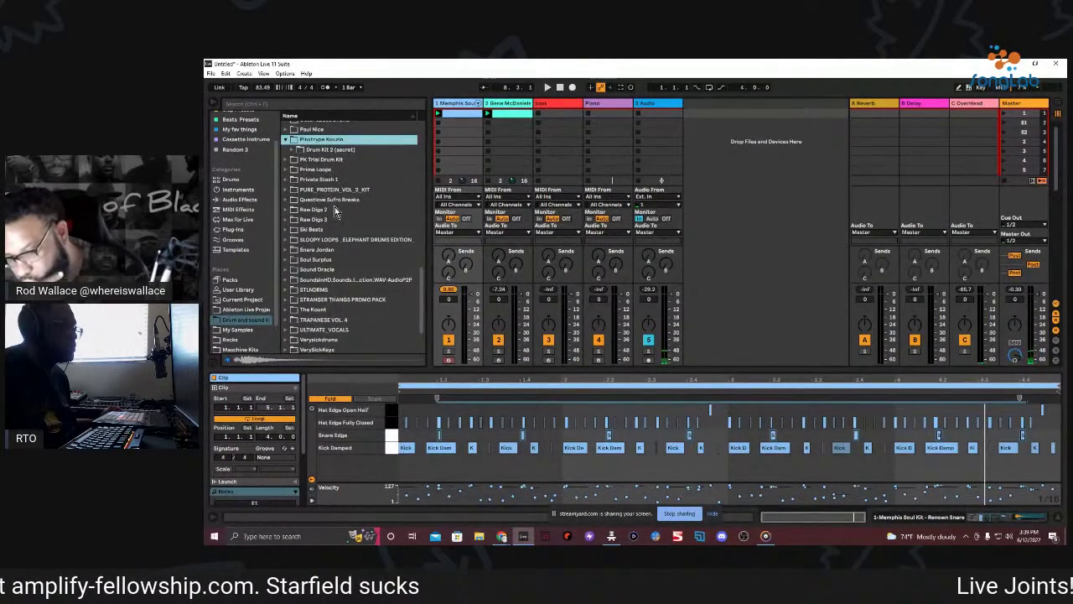
click(300, 151)
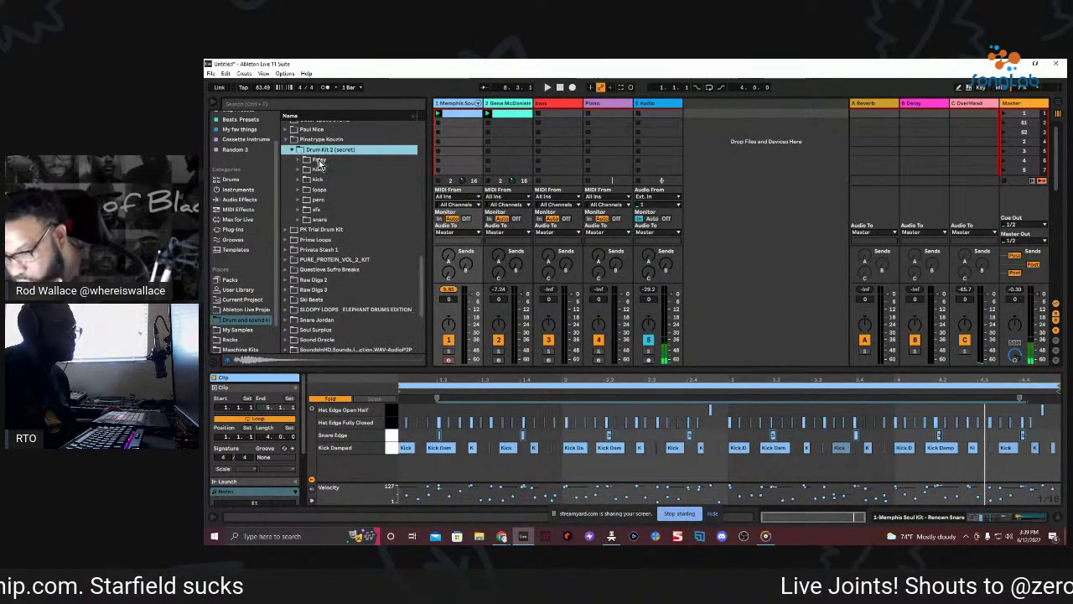
click(300, 220)
Audition the Drum Kit 2 (secret) snare samples one by one, from Anti-Moist.wav down to the schnapples.wav.
click(337, 229)
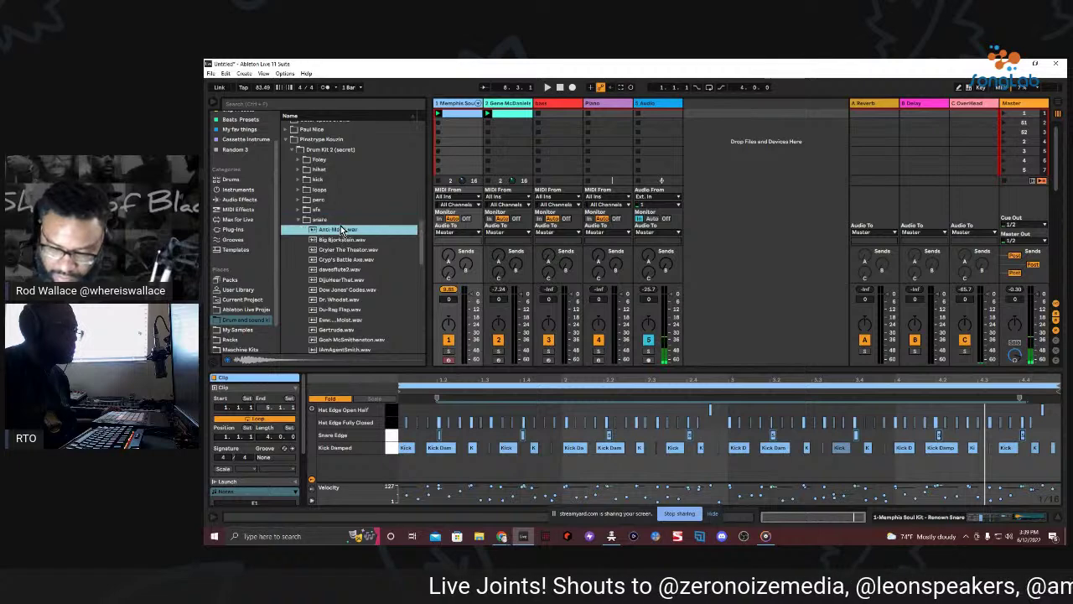
key(Down)
key(Down)
key(Down)
key(Down)
key(Down)
key(Down)
key(Down)
key(Down)
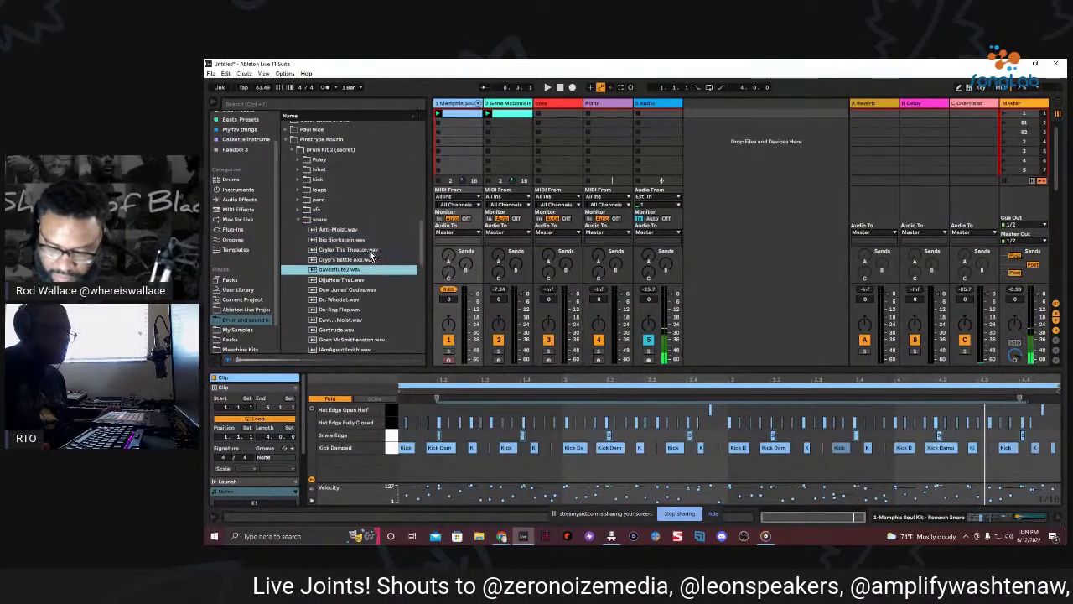
key(Down)
key(Down)
key(Down)
key(Down)
key(Down)
key(Down)
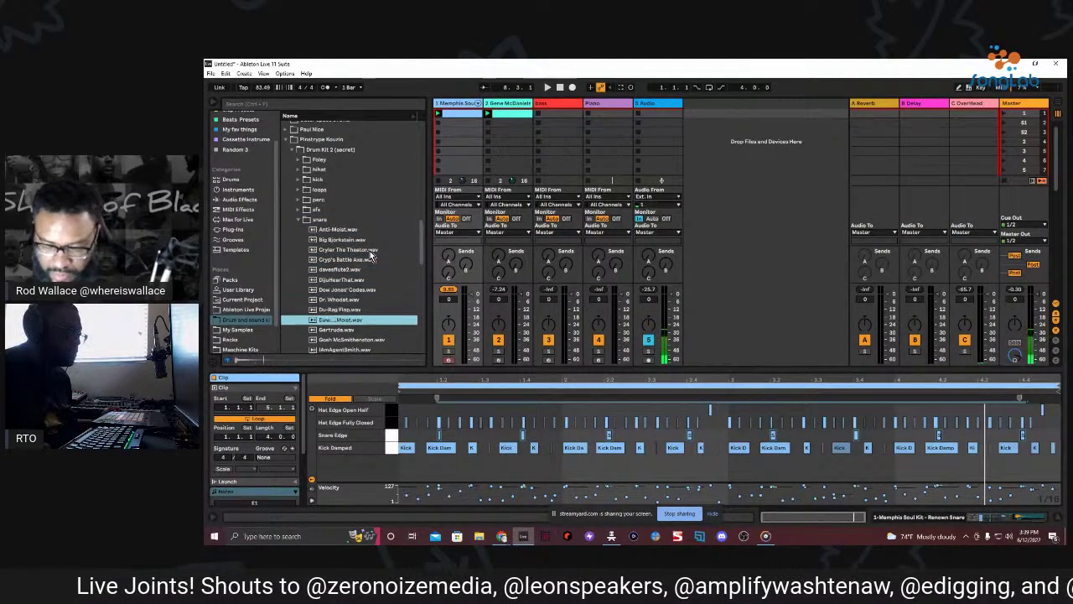
key(Down)
key(Down)
key(Down)
key(Down)
key(Down)
key(Down)
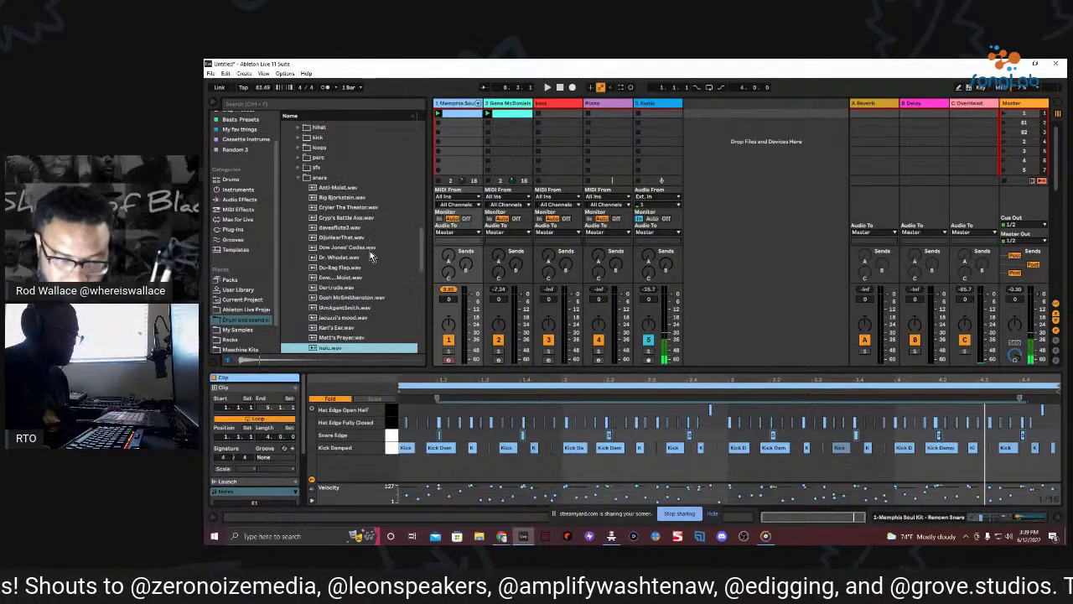
key(Down)
key(Down)
key(Down)
key(Down)
key(Down)
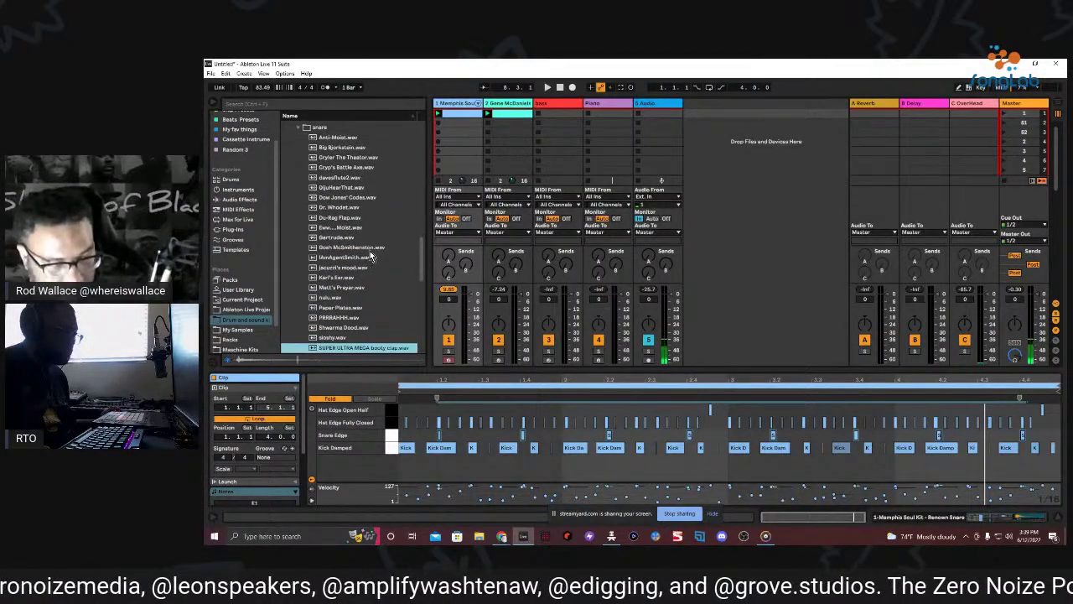
key(Down)
key(Down)
key(Down)
key(Down)
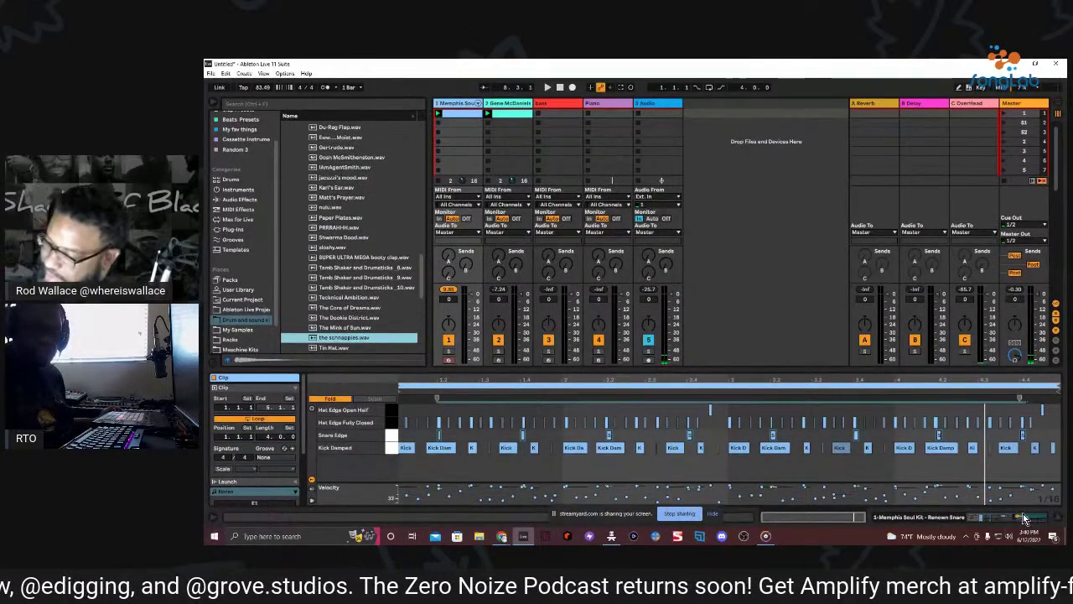
Show the Memphis Soul Kit drum rack, load the schnapples.wav onto the empty F1 pad and play the beat.
click(989, 524)
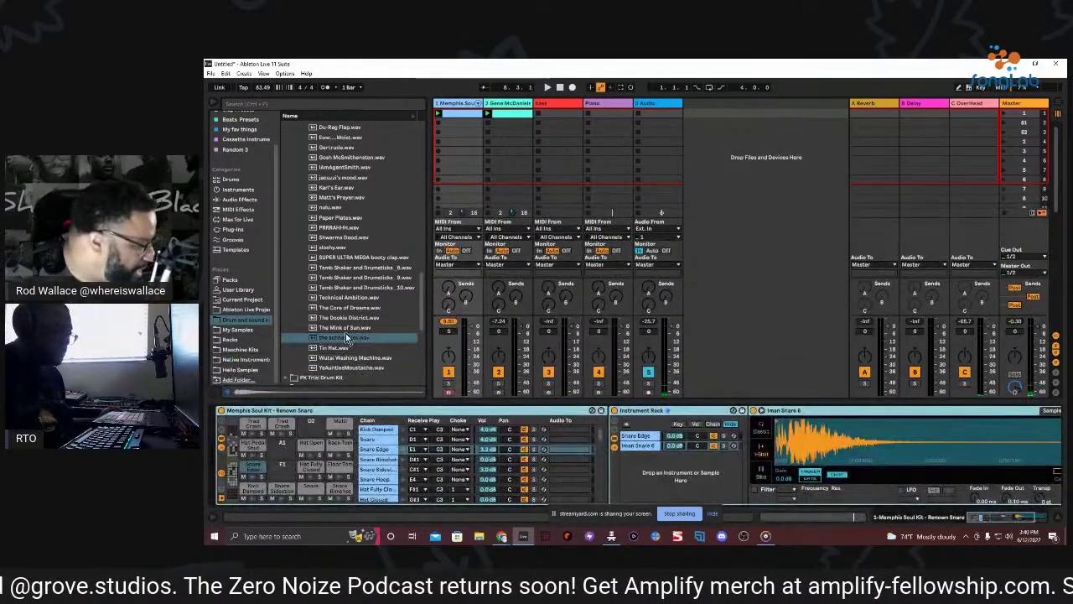
drag(344, 337, 282, 466)
key(space)
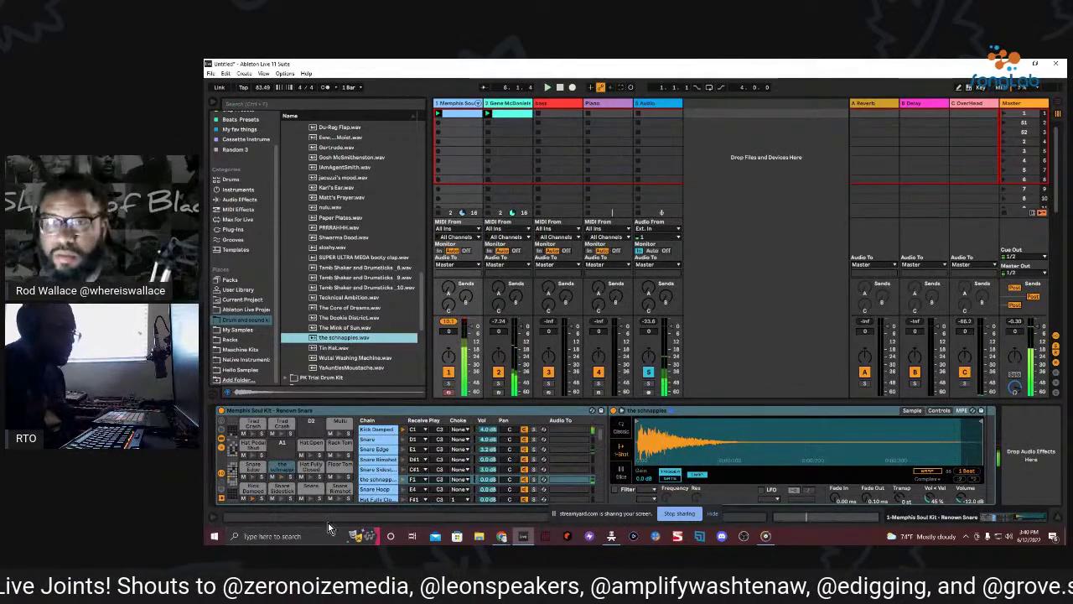
Audition Tin Hat.wav and the samples below it, and replace the F1 pad's sample with Wutai Washing Machine.wav.
click(332, 348)
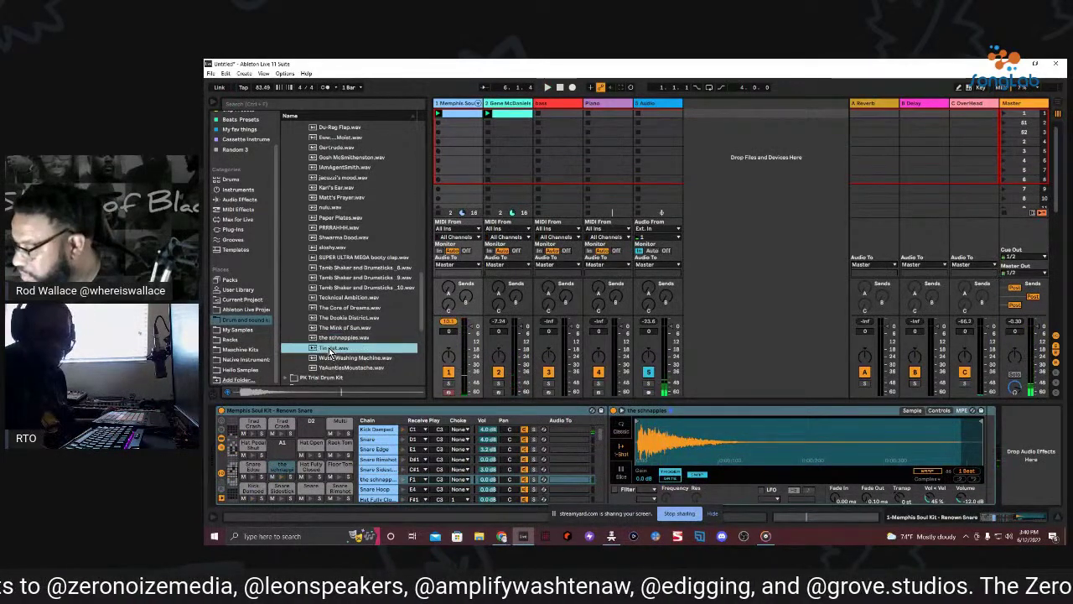
key(Down)
key(Down)
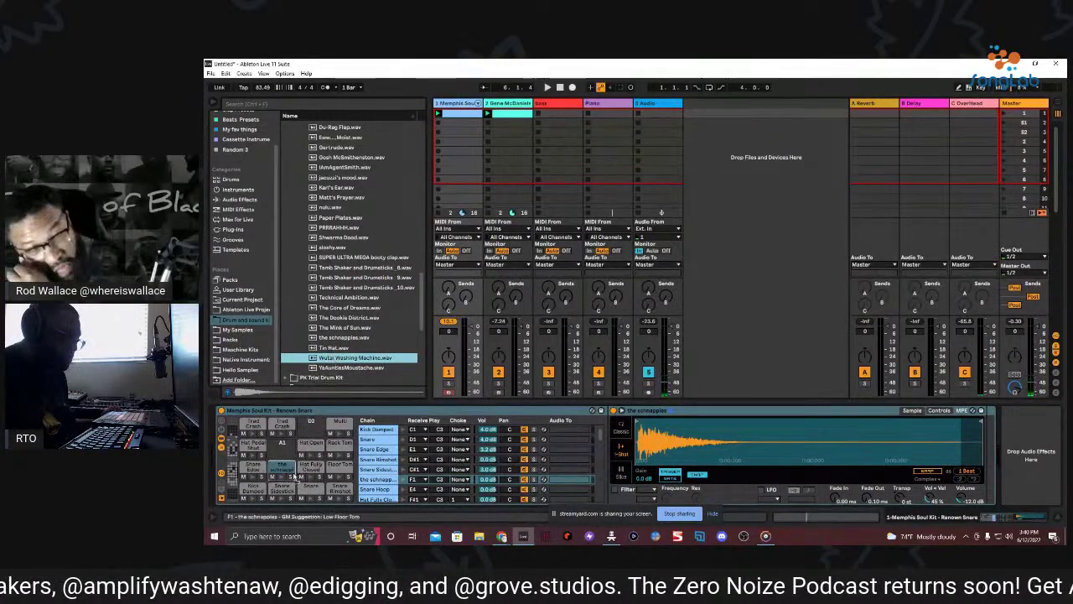
drag(314, 464, 314, 464)
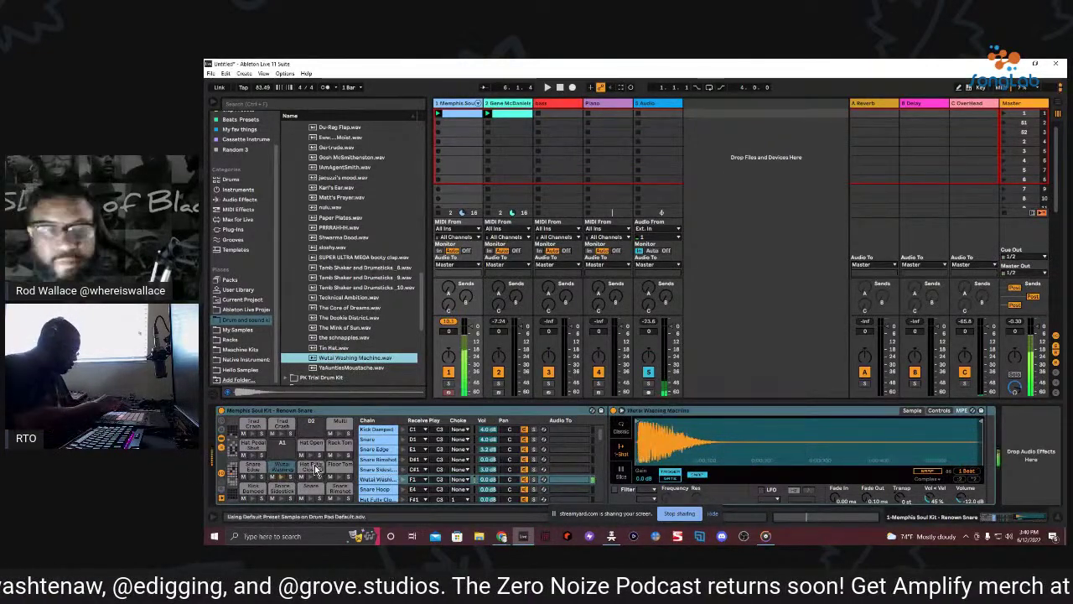
key(space)
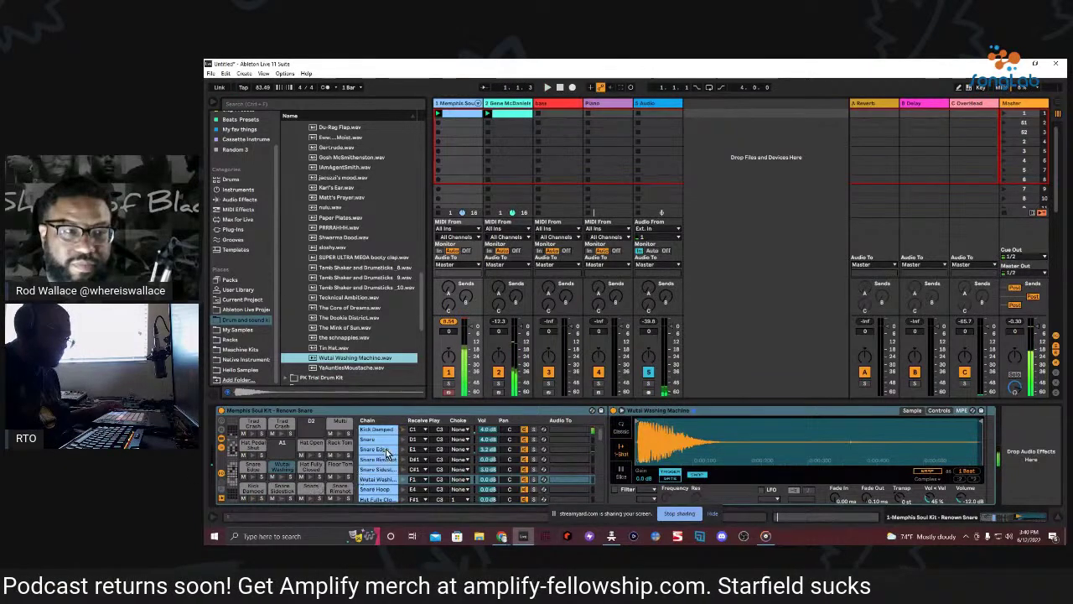
Copy the Snare Edge pad with its Iman Snare 6 layer onto the F1 pad and show the drum clip's notes.
click(250, 469)
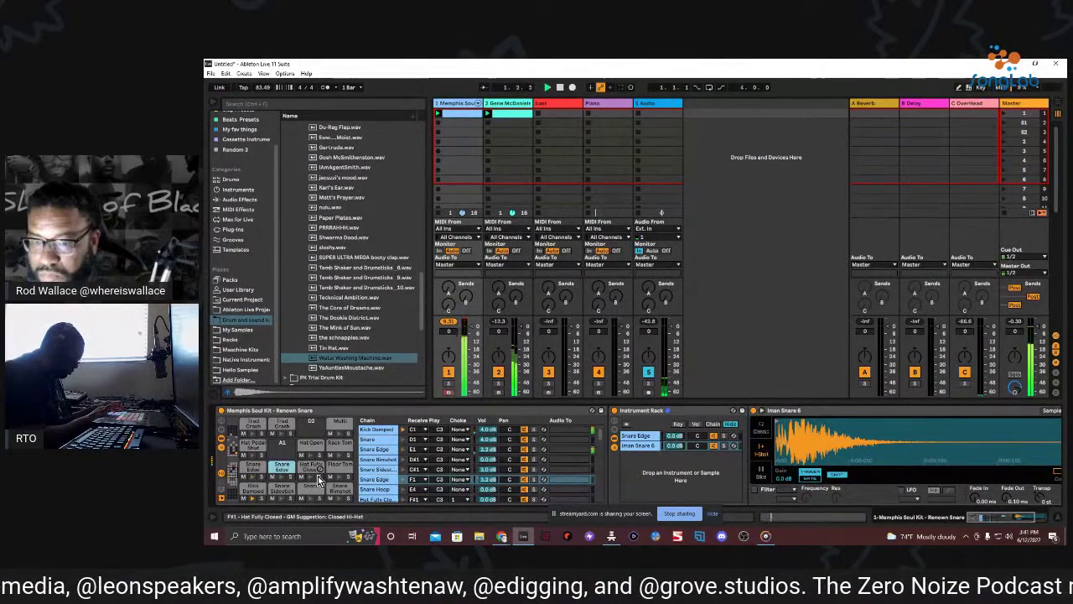
key(shift+Tab)
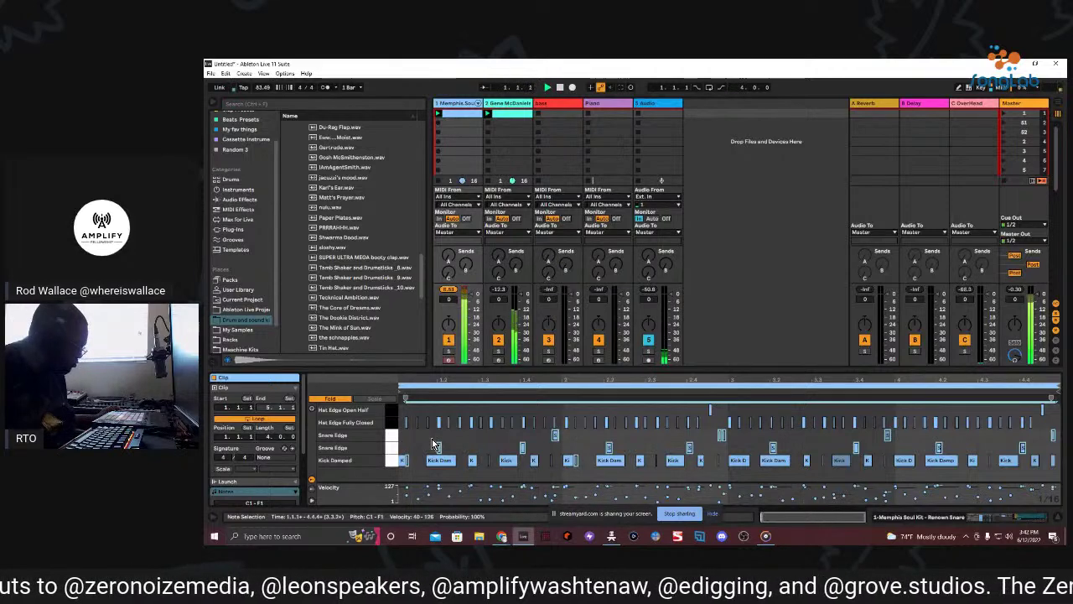
Adjust the velocity of all notes in the F1 Snare Edge row and play the beat.
click(387, 431)
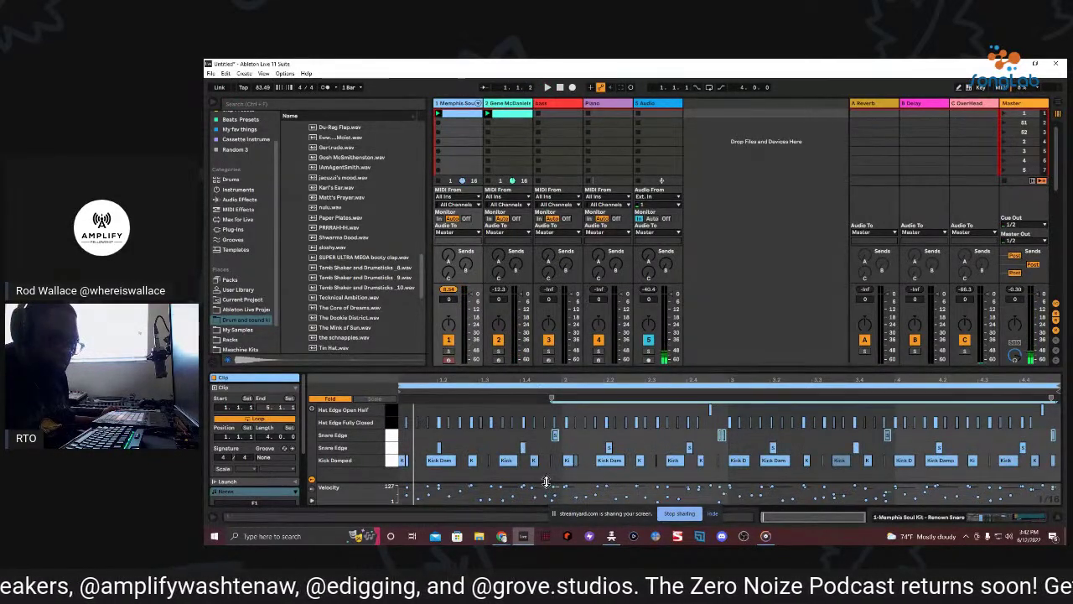
drag(553, 493, 554, 493)
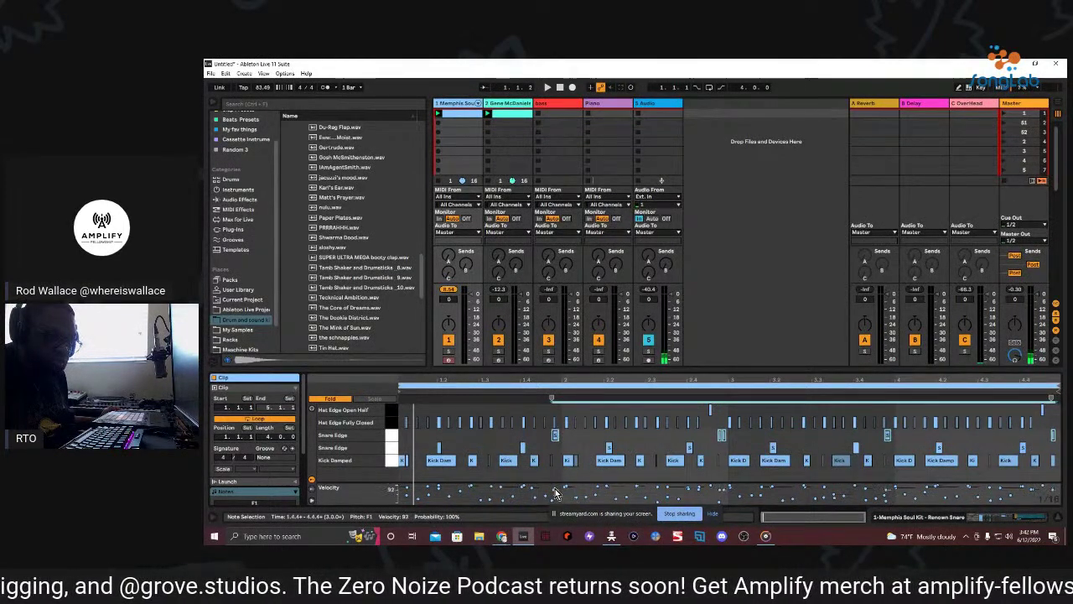
key(space)
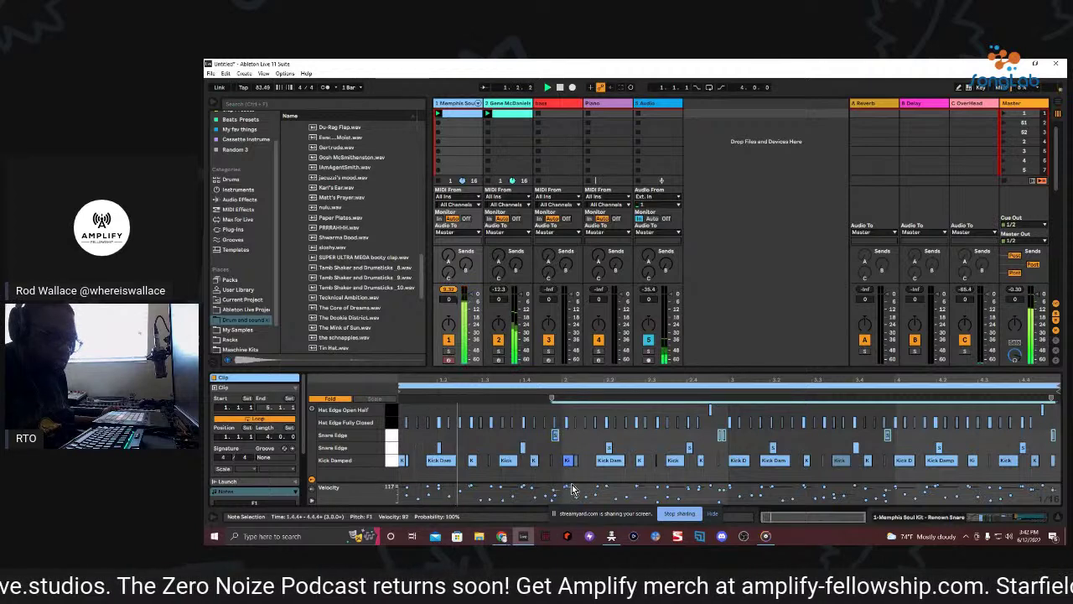
click(384, 445)
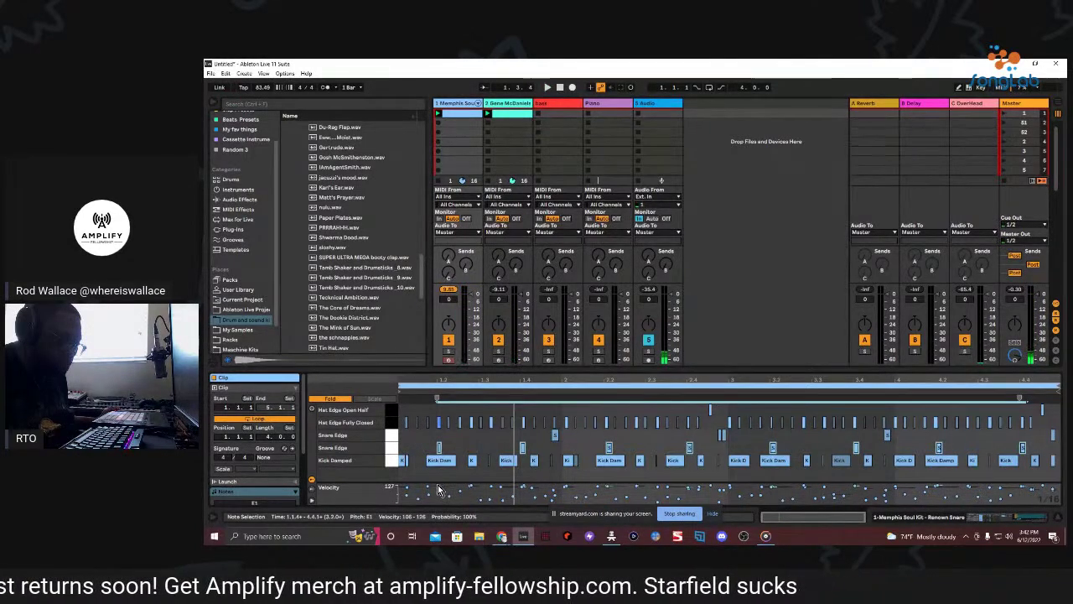
click(442, 490)
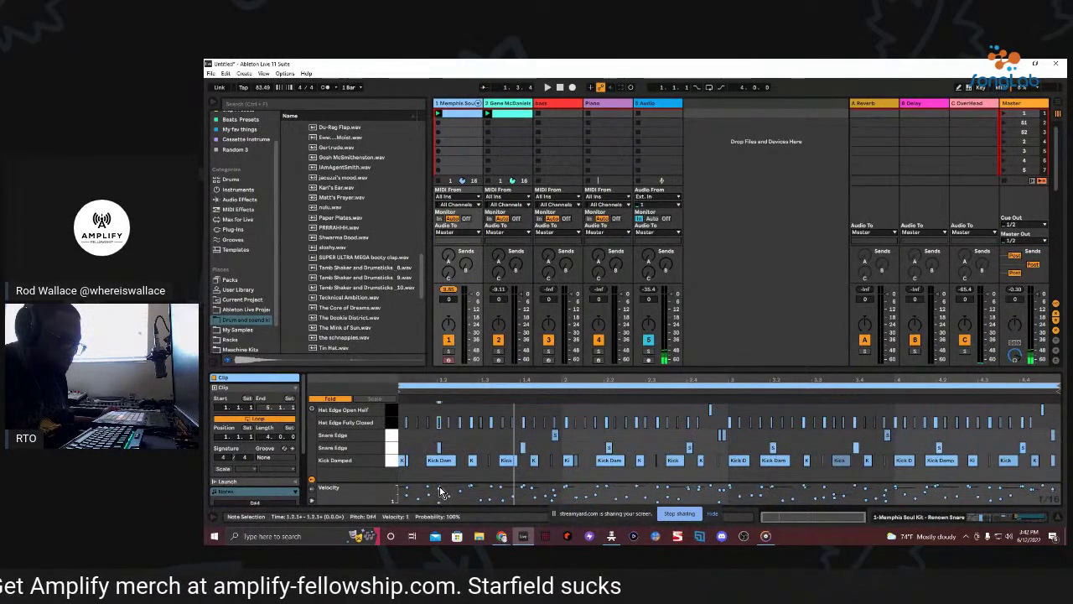
drag(442, 491, 443, 491)
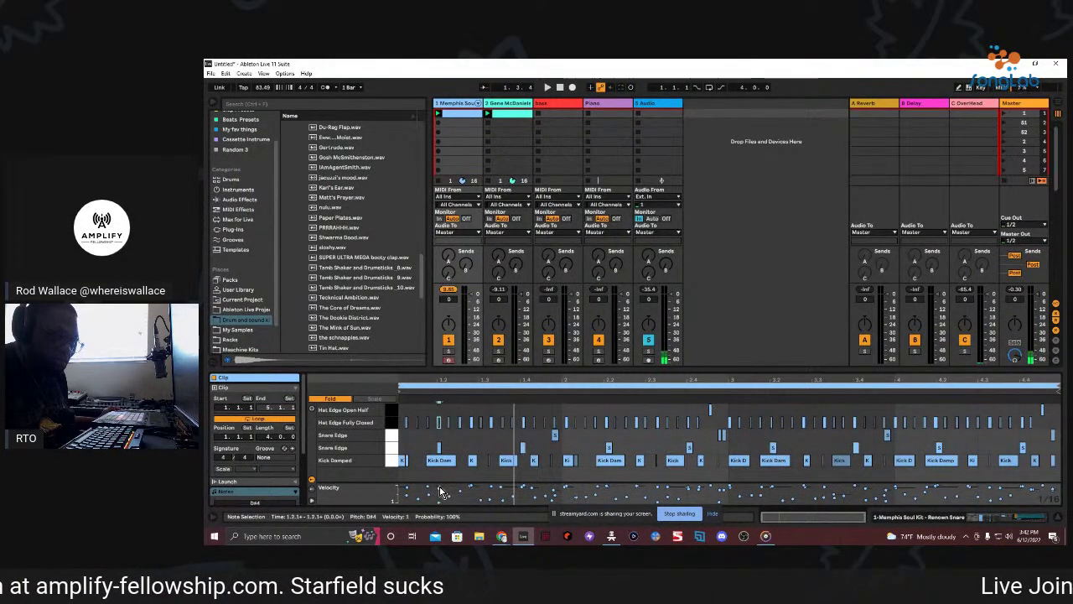
click(393, 450)
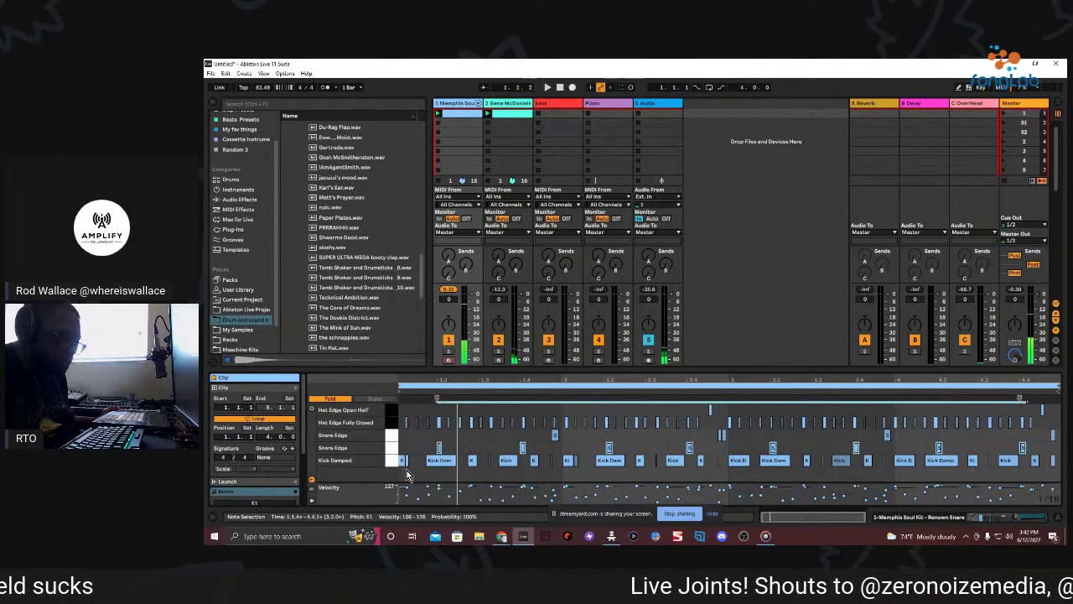
drag(437, 486, 437, 494)
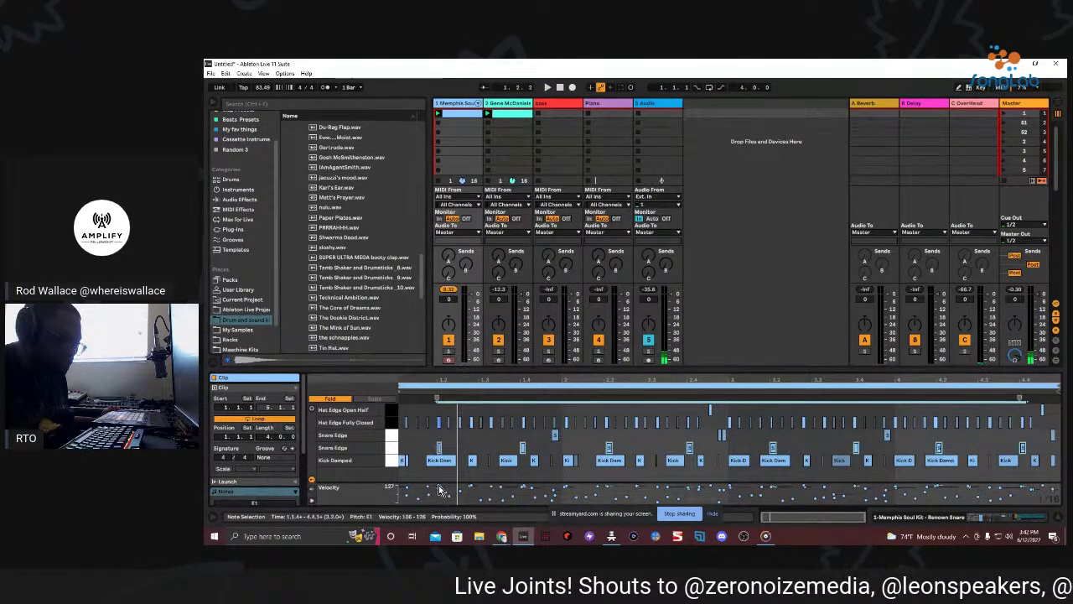
click(439, 491)
mouse_move(439, 491)
mouse_down()
mouse_move(439, 507)
mouse_move(439, 491)
mouse_up()
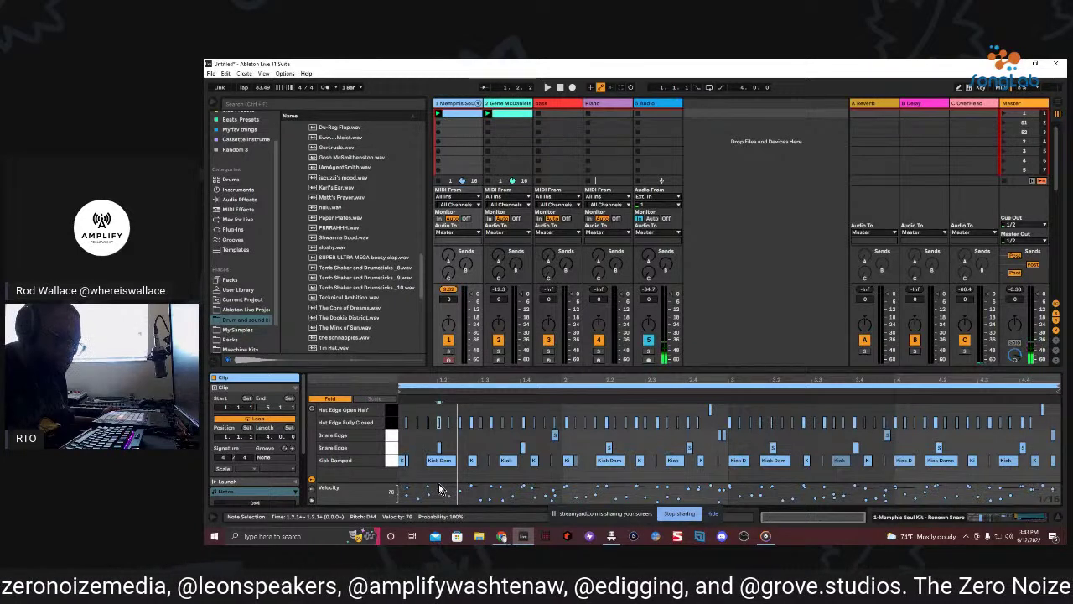
Adjust the velocity of all notes in the E1 Snare Edge row together, using the snare hit at beat 1.4.
click(389, 450)
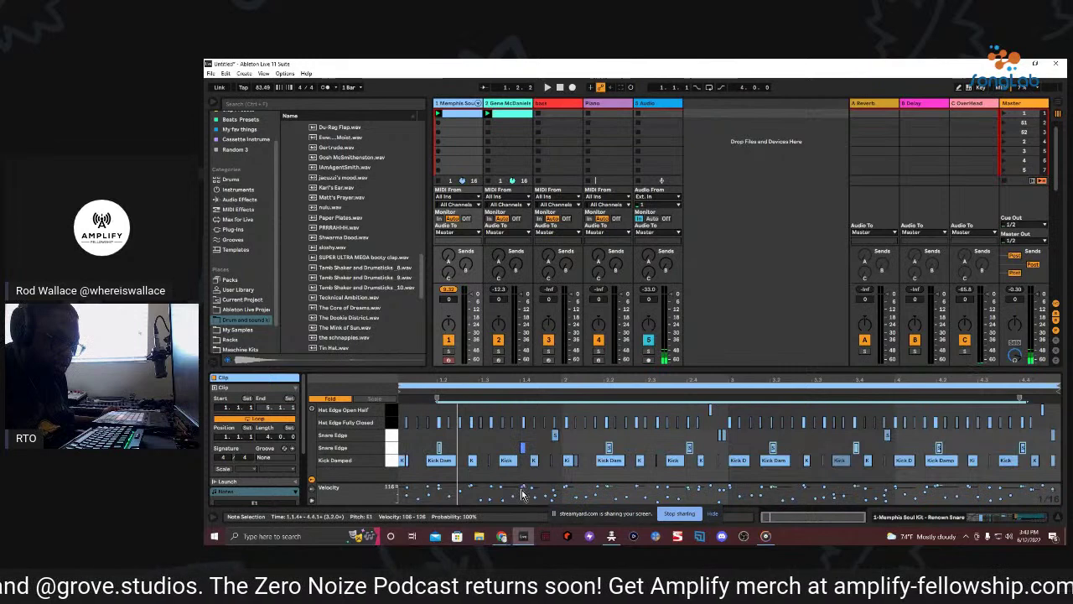
drag(522, 494, 520, 493)
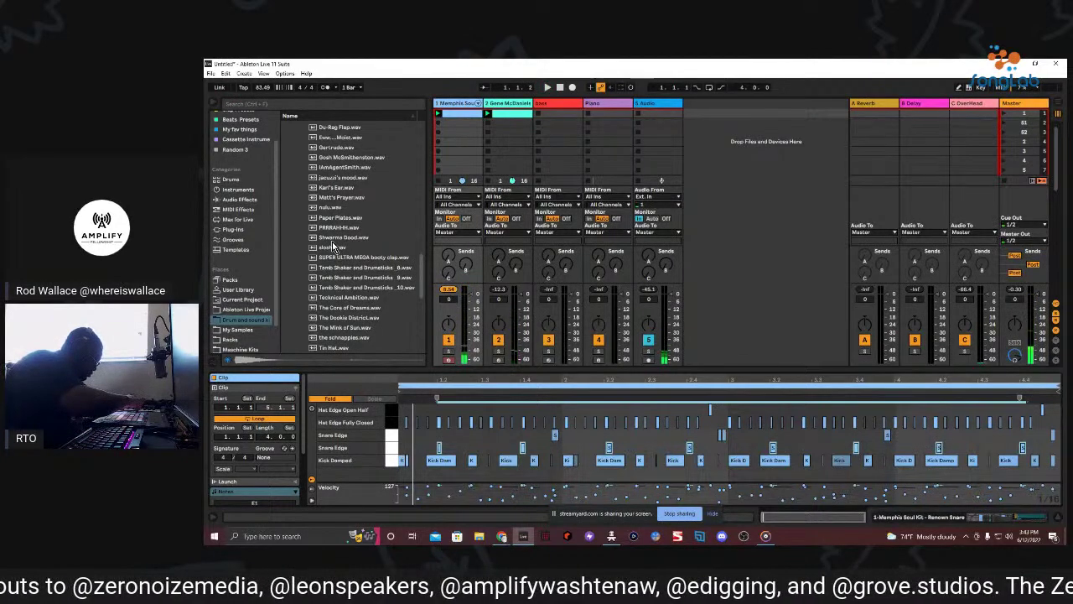
Duplicate the drum clip's loop to eight bars and unfold the Memphis Soul Kit track's individual chains in the mixer.
key(ctrl+d)
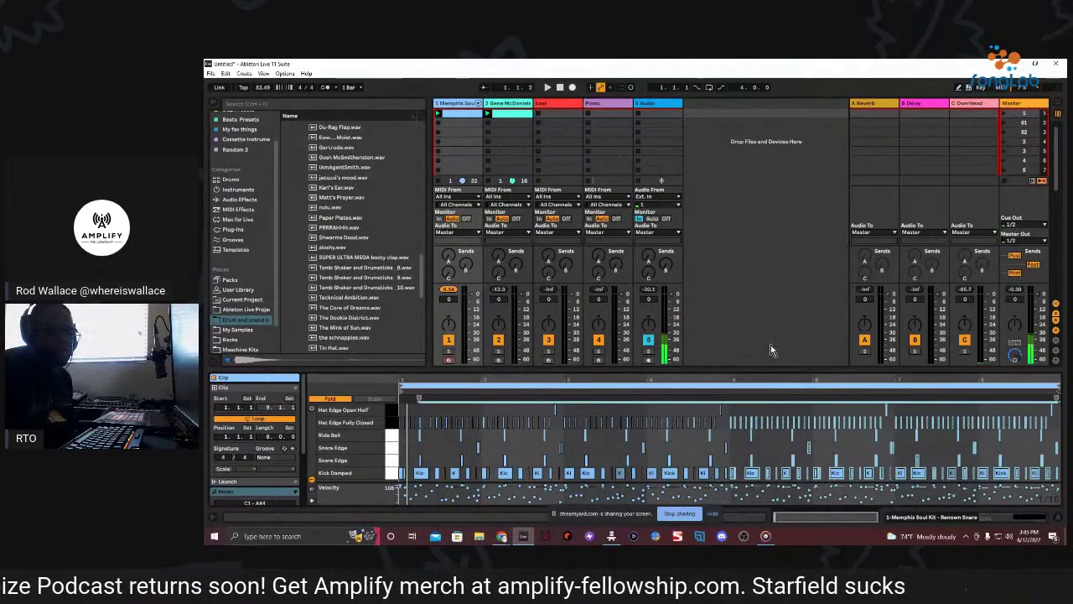
key(space)
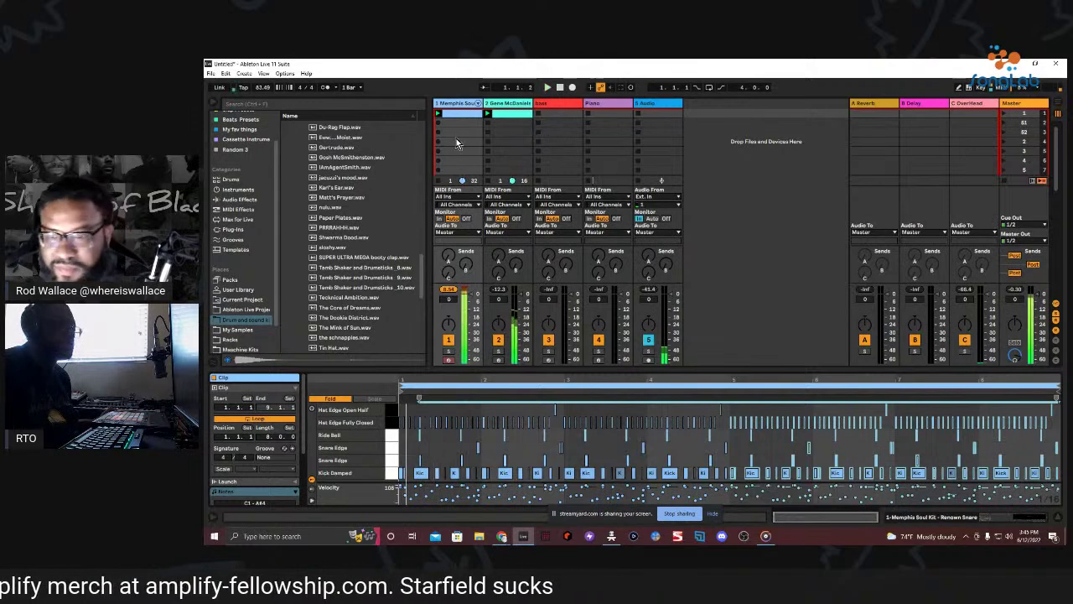
click(476, 105)
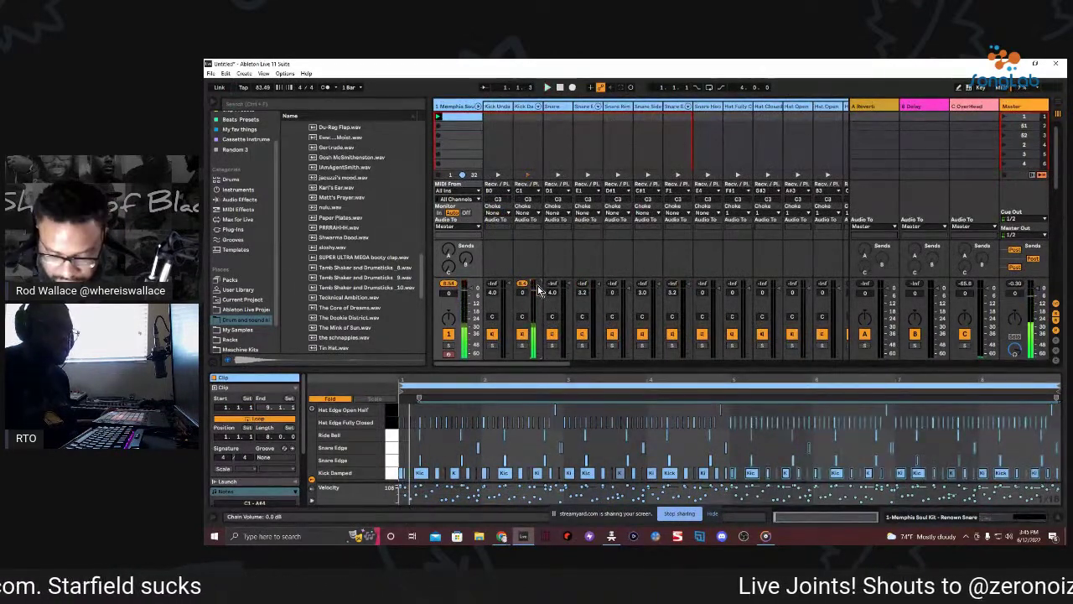
Set the Kick Damped chain's volume to -4.4 dB and the E1 Snare Edge chain's to 1.0 dB, resetting their peak levels.
drag(536, 293, 540, 289)
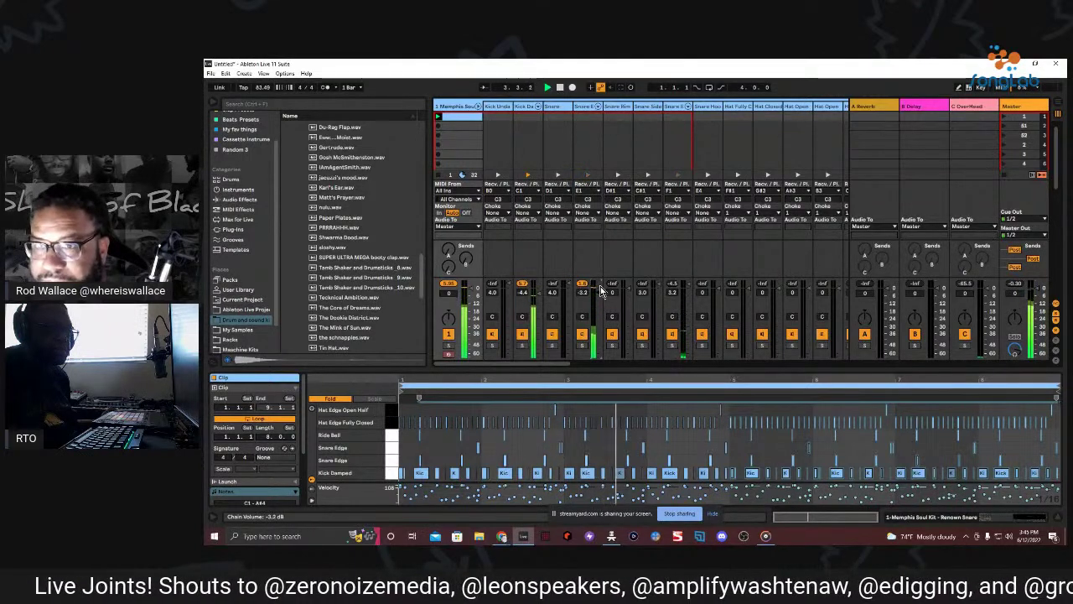
drag(601, 289, 600, 286)
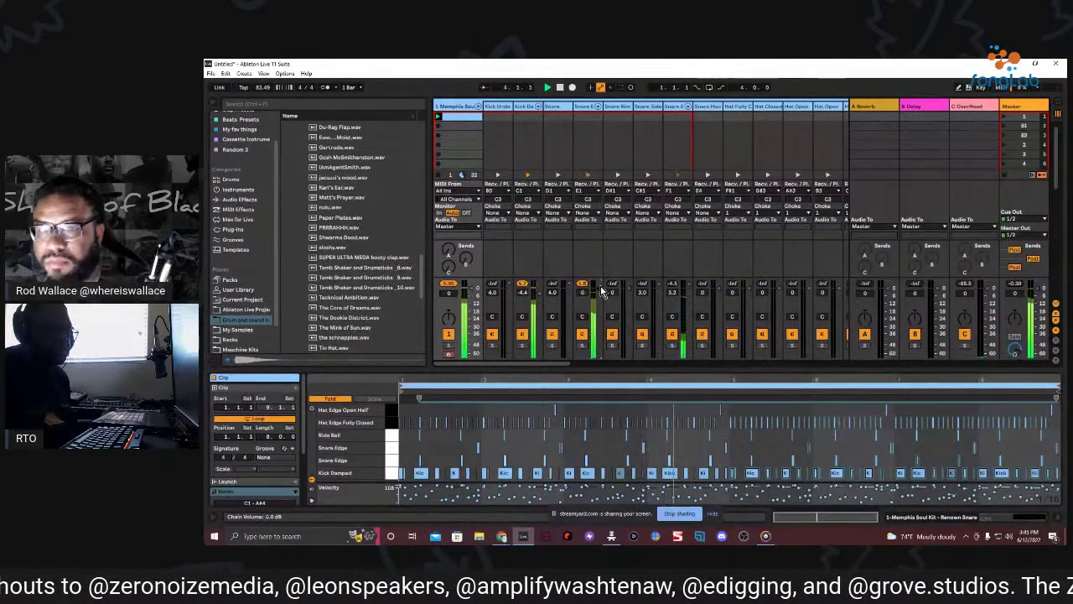
click(523, 288)
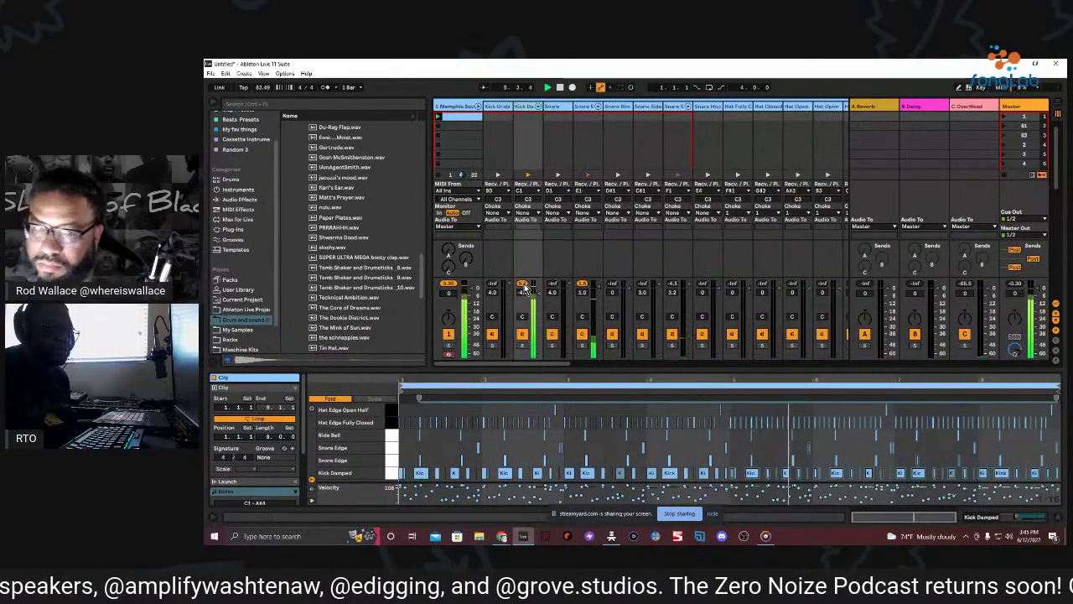
click(585, 286)
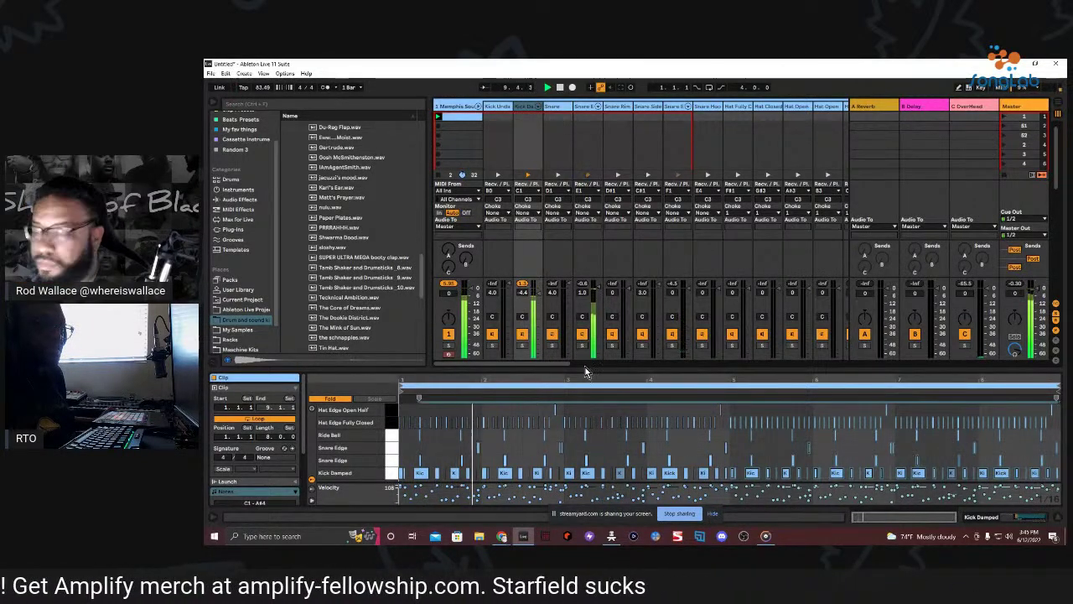
Set the Ride Bell chain's volume to -0.4 dB and fold the Memphis Soul Kit track's chains.
drag(554, 363, 716, 375)
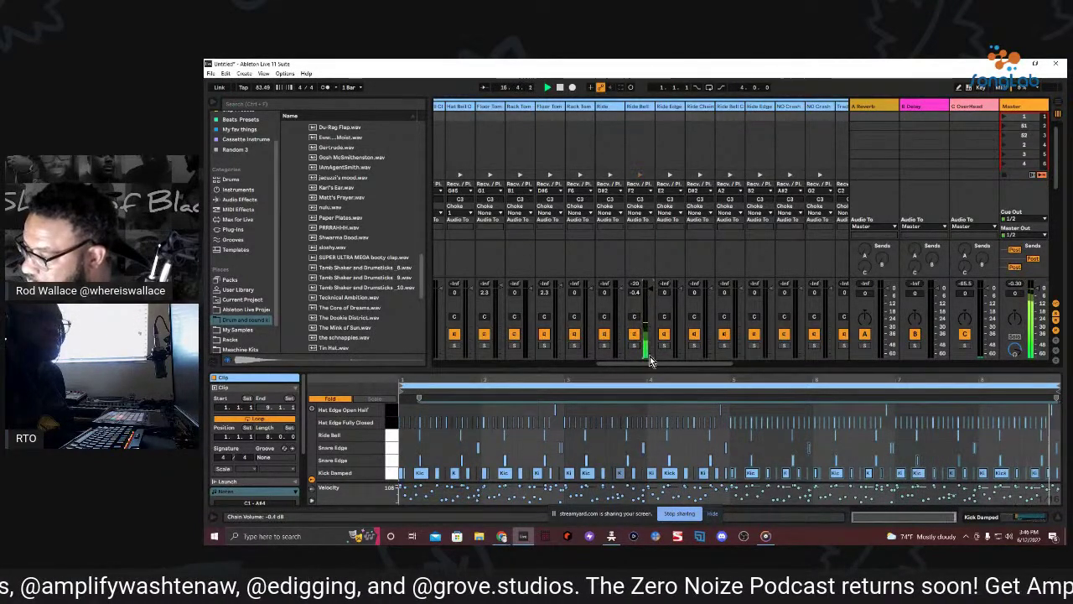
drag(644, 365, 480, 365)
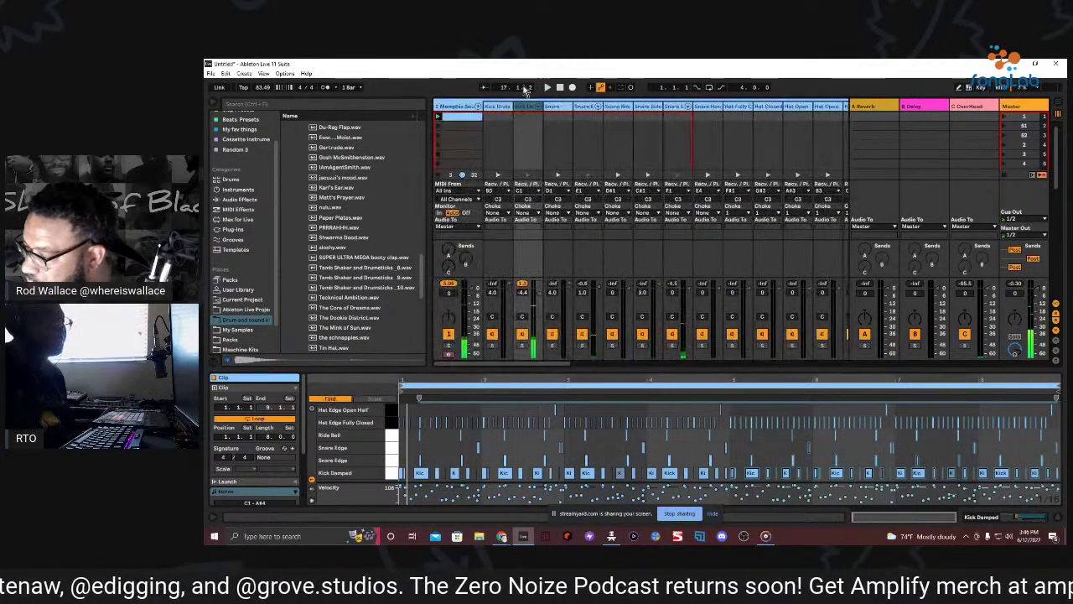
click(474, 108)
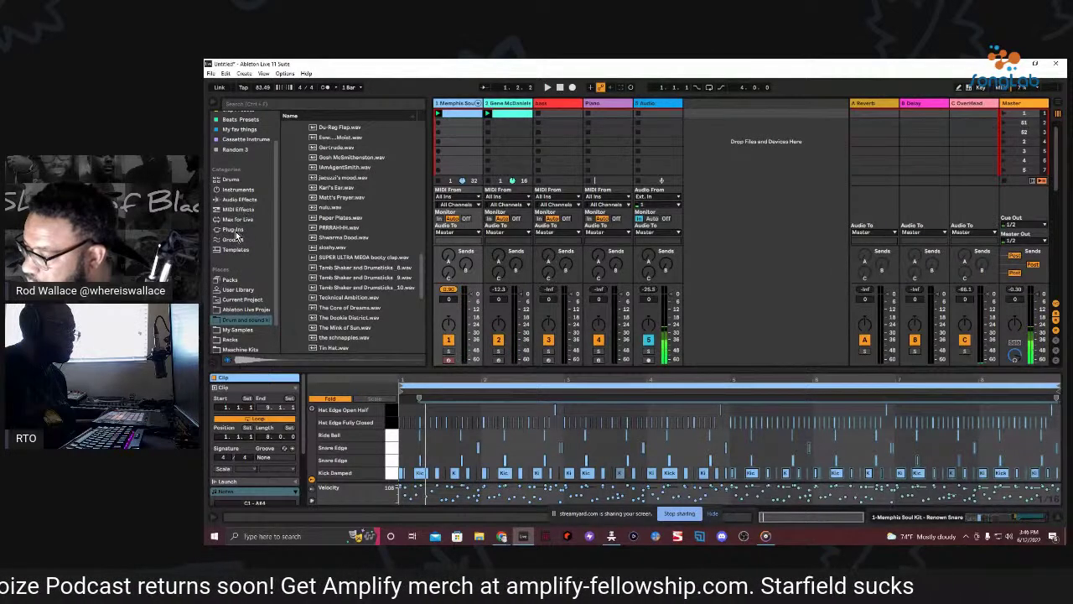
Add EQ Eight to the Gene McDaniels track and set its first band to a low cut at about 225 Hz.
click(238, 200)
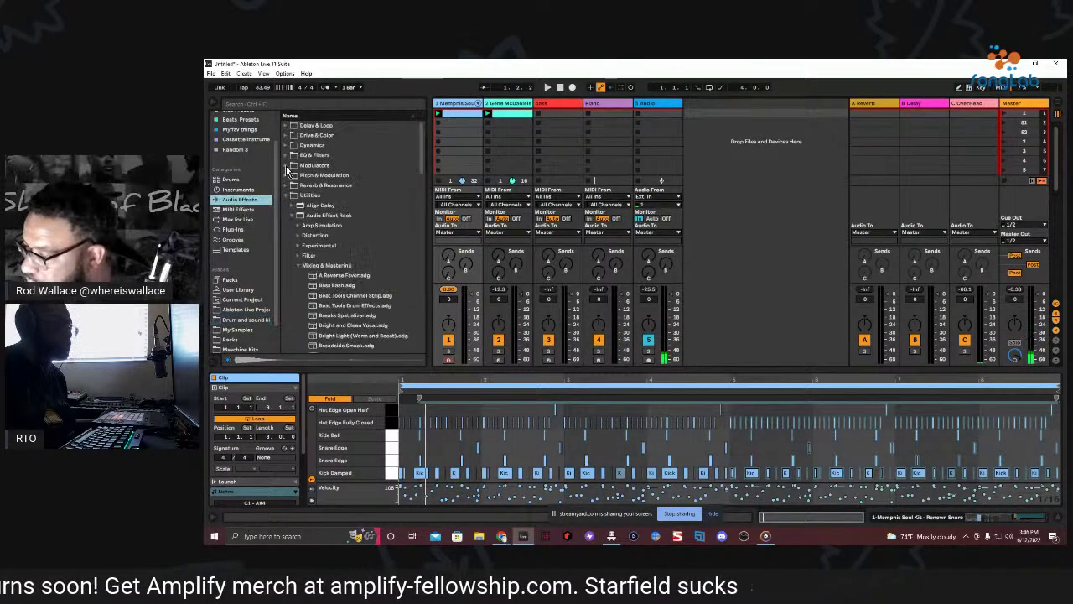
click(287, 156)
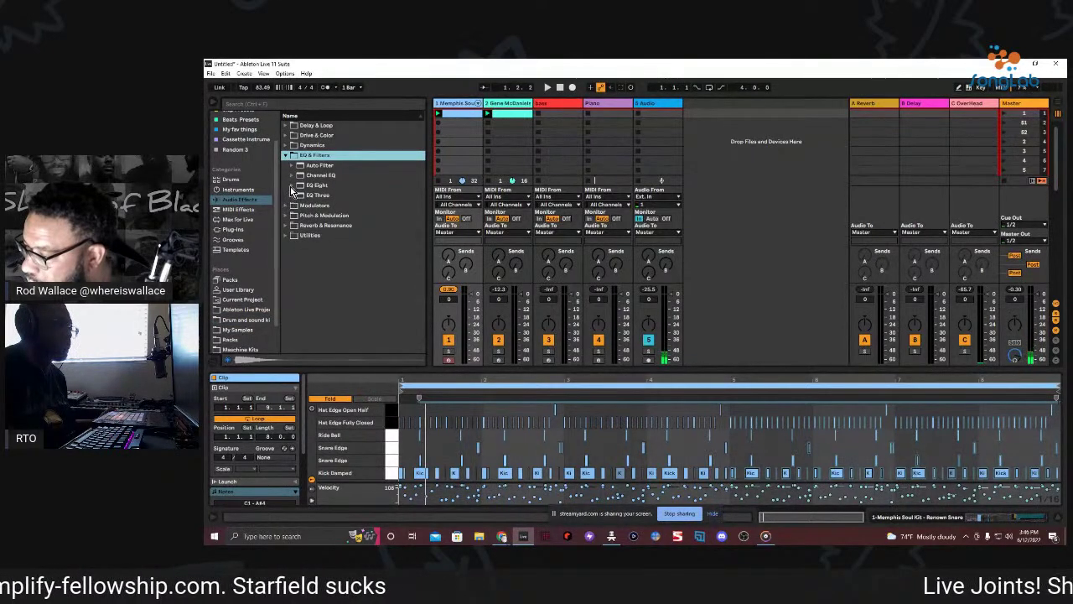
click(292, 186)
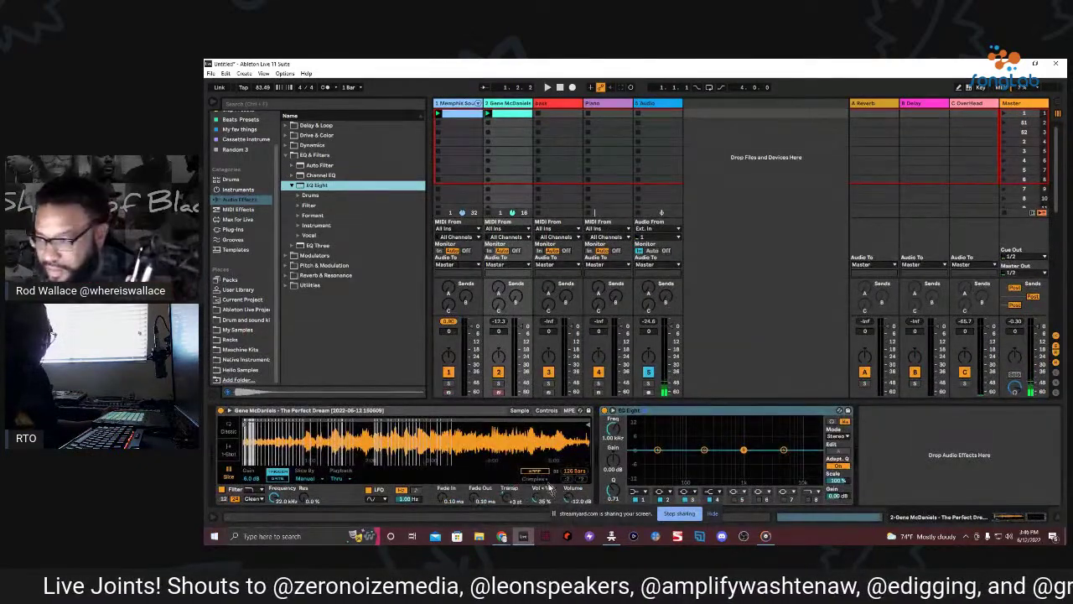
click(639, 493)
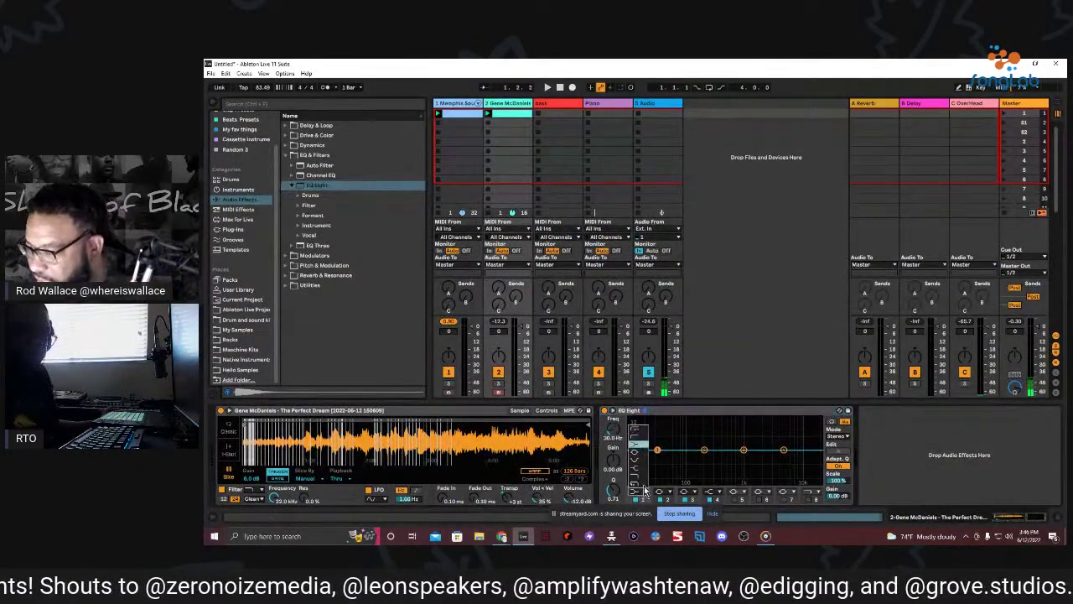
click(638, 437)
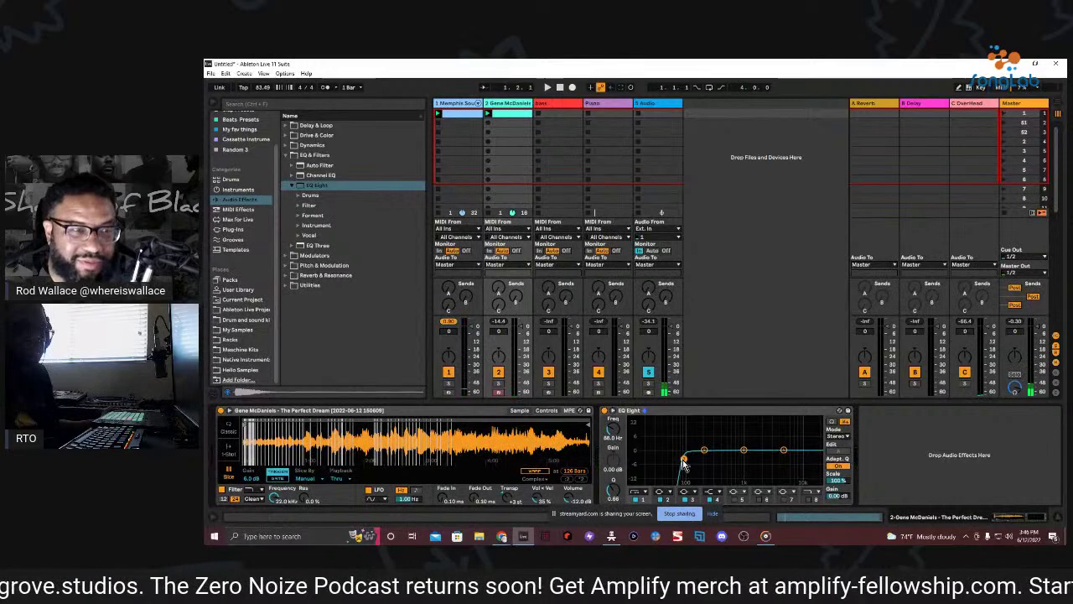
drag(685, 459, 709, 463)
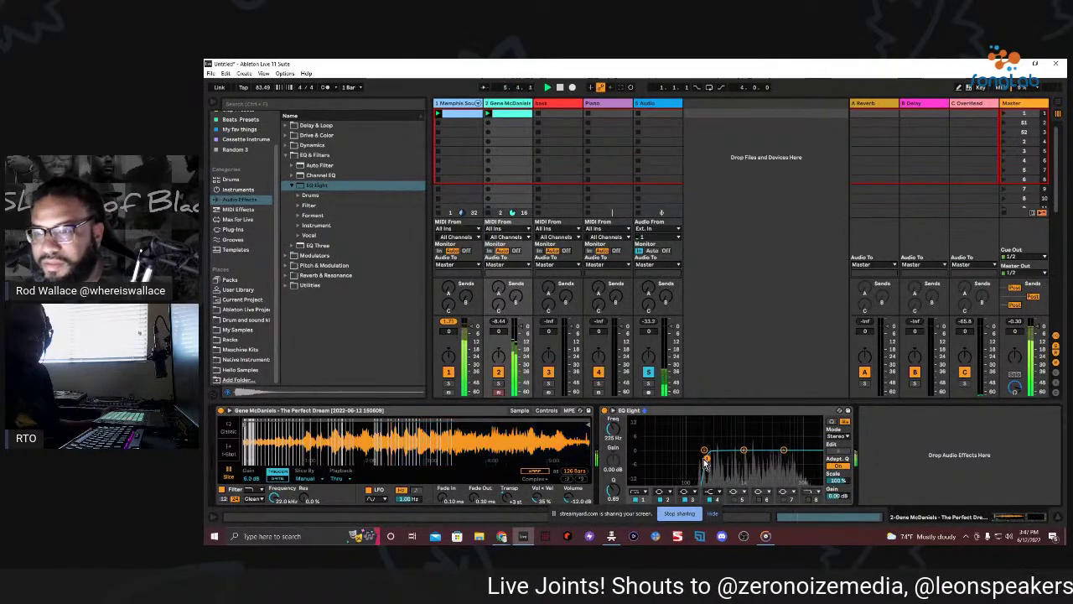
Open Trilian on the bass track, re-sort its patch list and load the Fretless - Laboriel Dark patch.
click(568, 104)
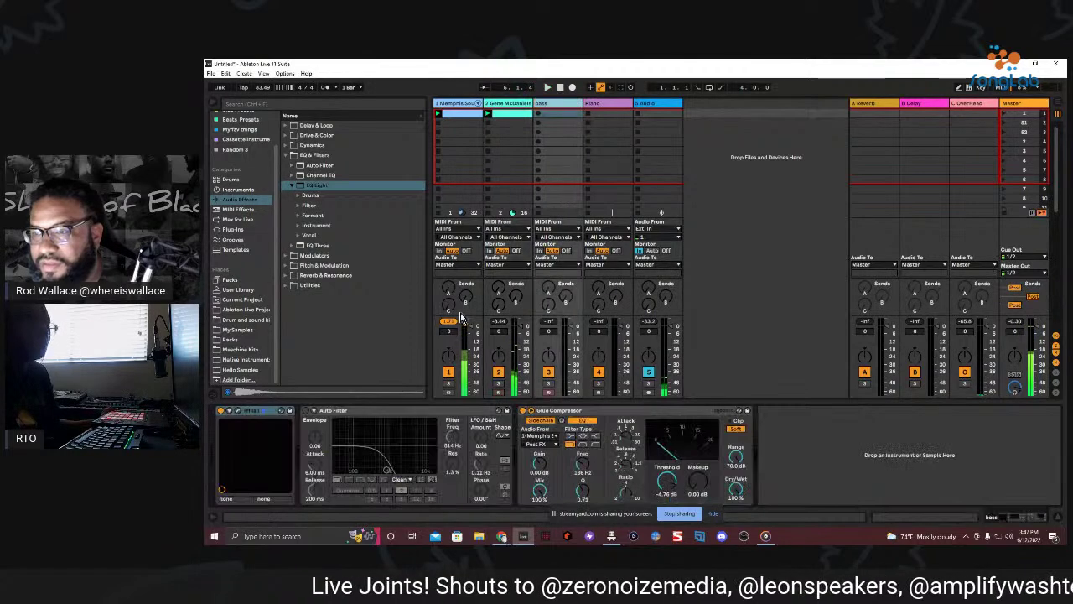
click(237, 411)
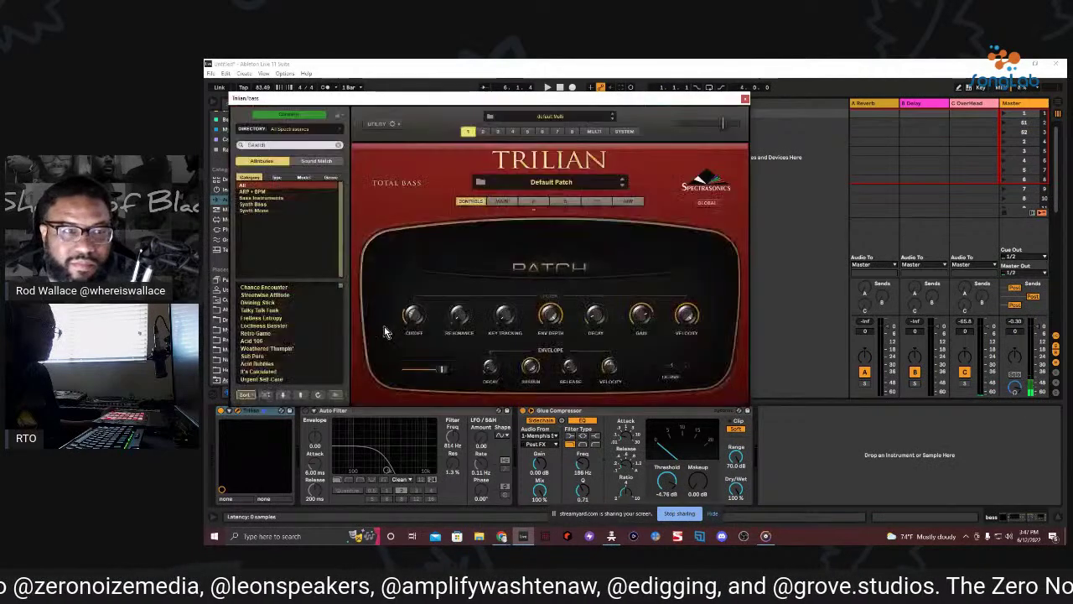
click(248, 394)
click(261, 409)
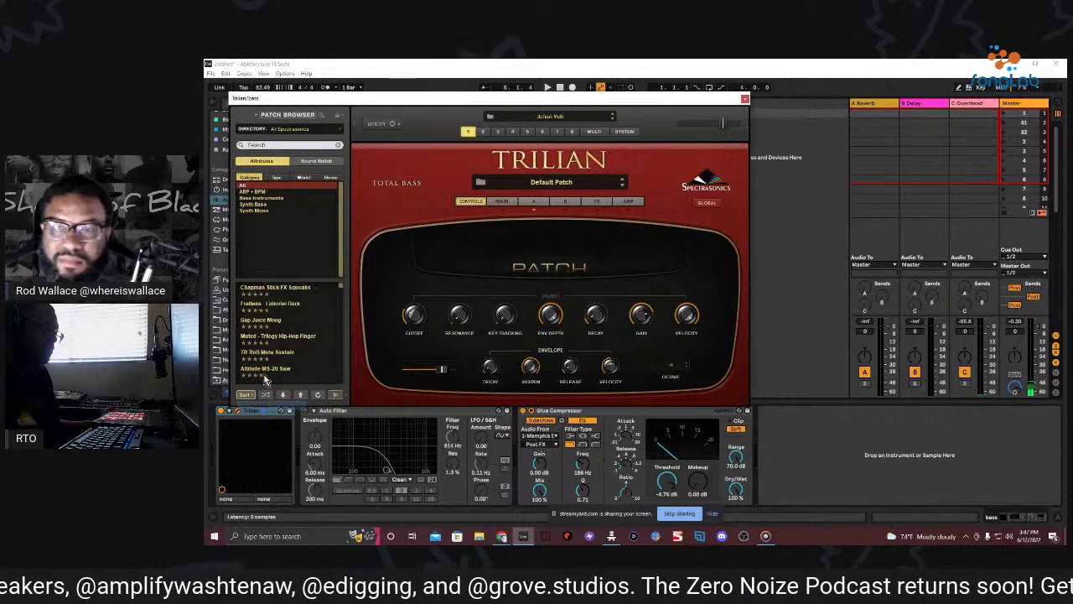
click(306, 307)
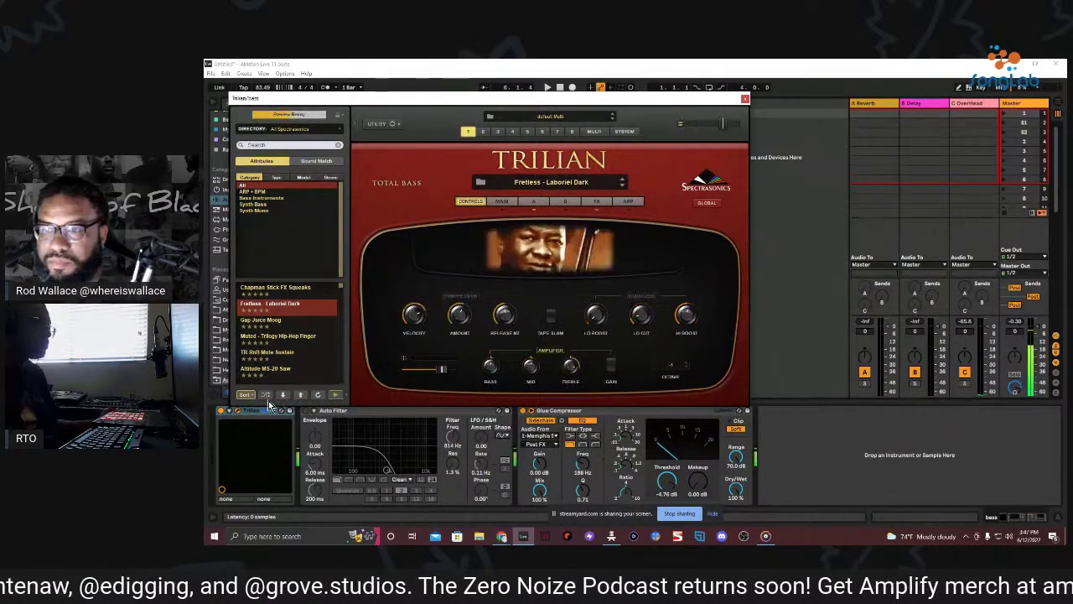
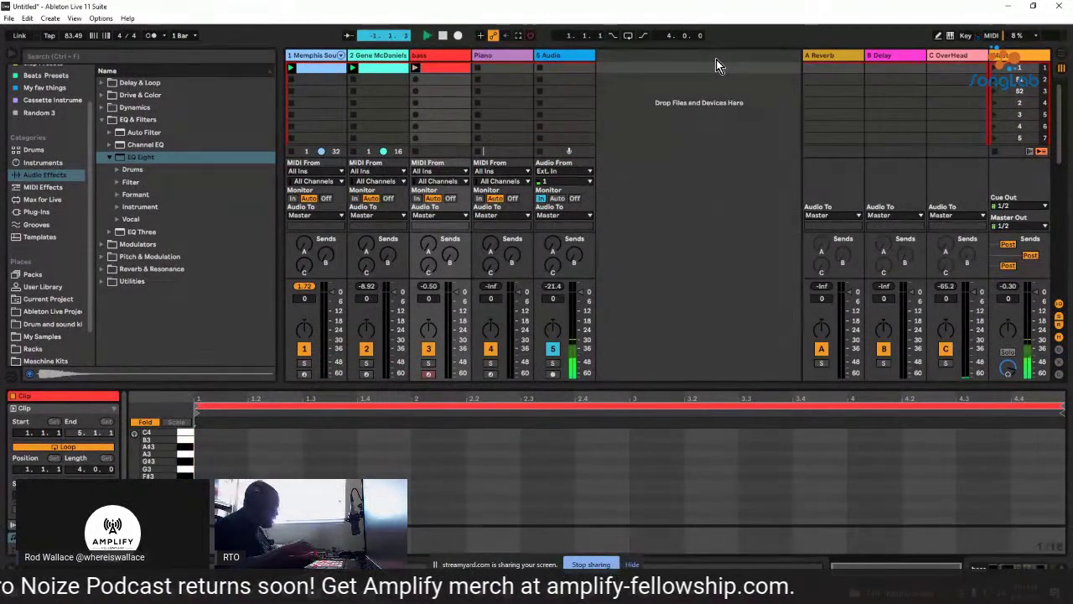
Play the bass clip with the beat and lengthen the A#1 note at bar 2 to end just before beat 2.2.
key(space)
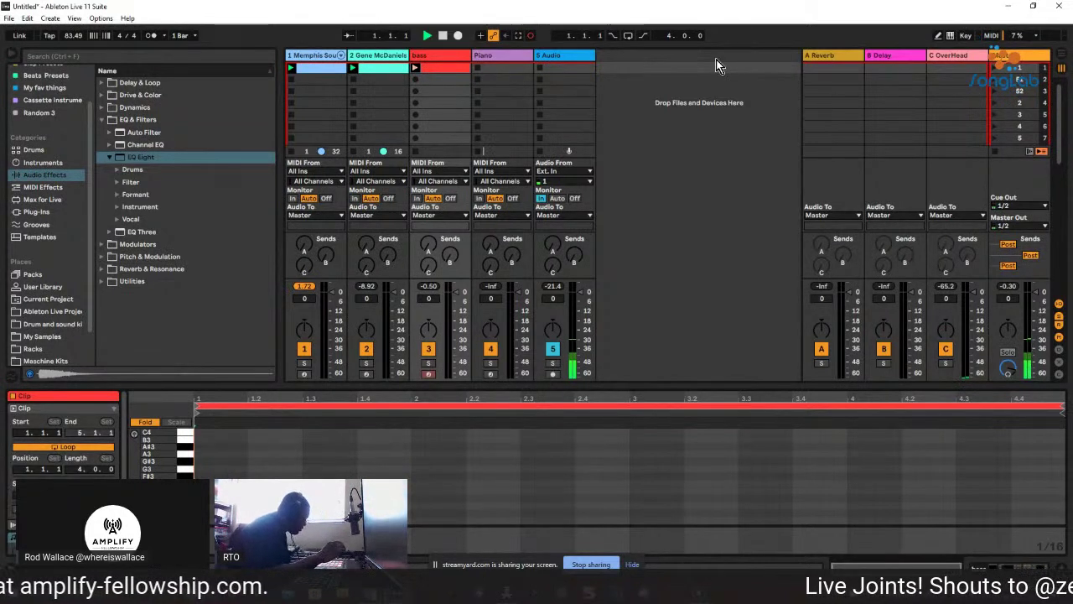
key(space)
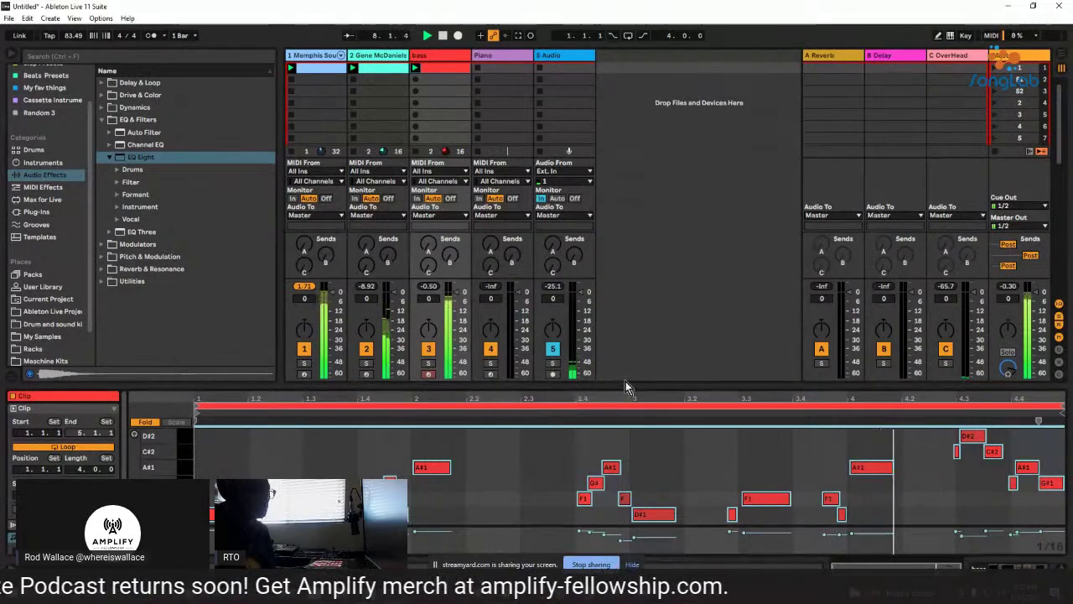
click(450, 467)
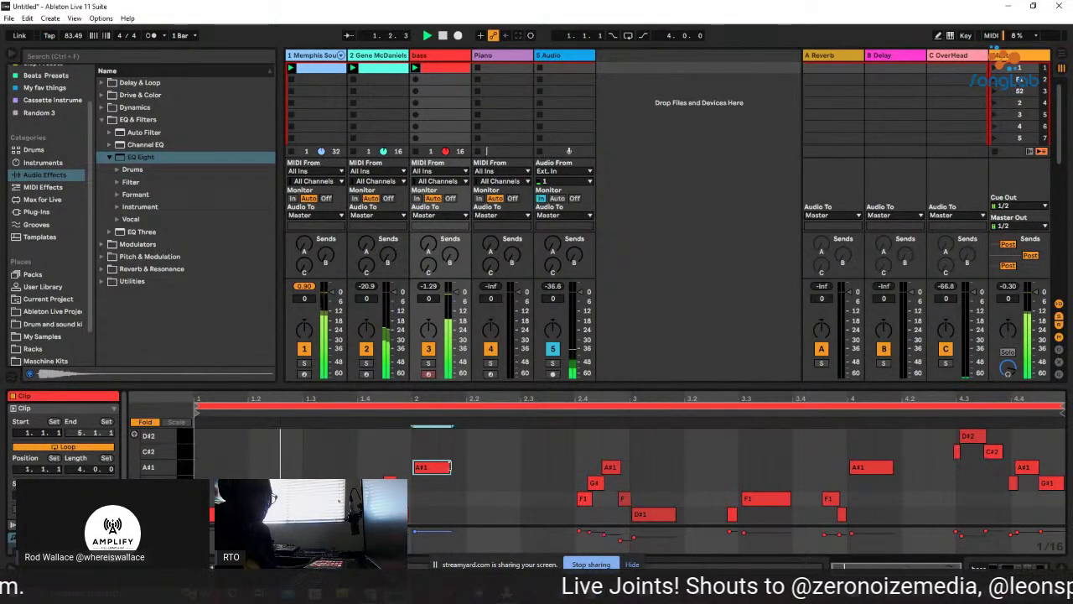
drag(452, 467, 465, 467)
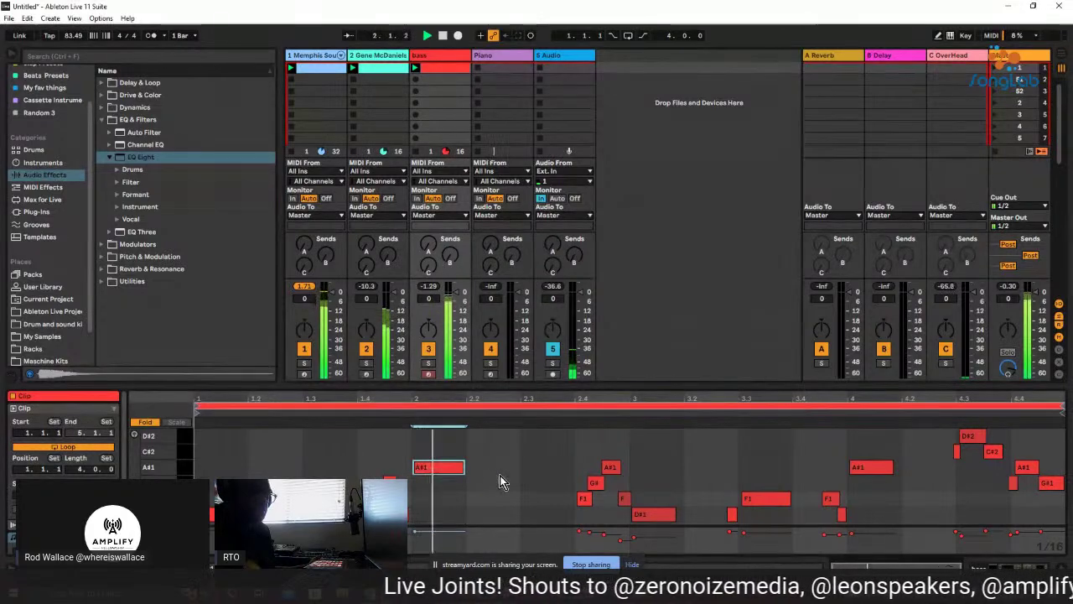
drag(463, 467, 460, 466)
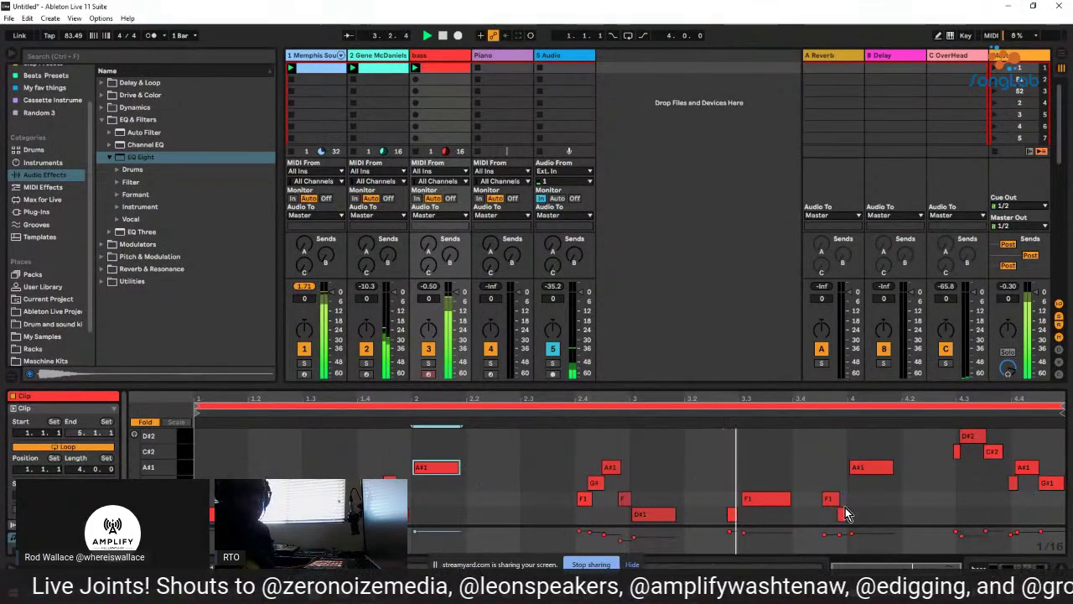
click(829, 535)
click(913, 518)
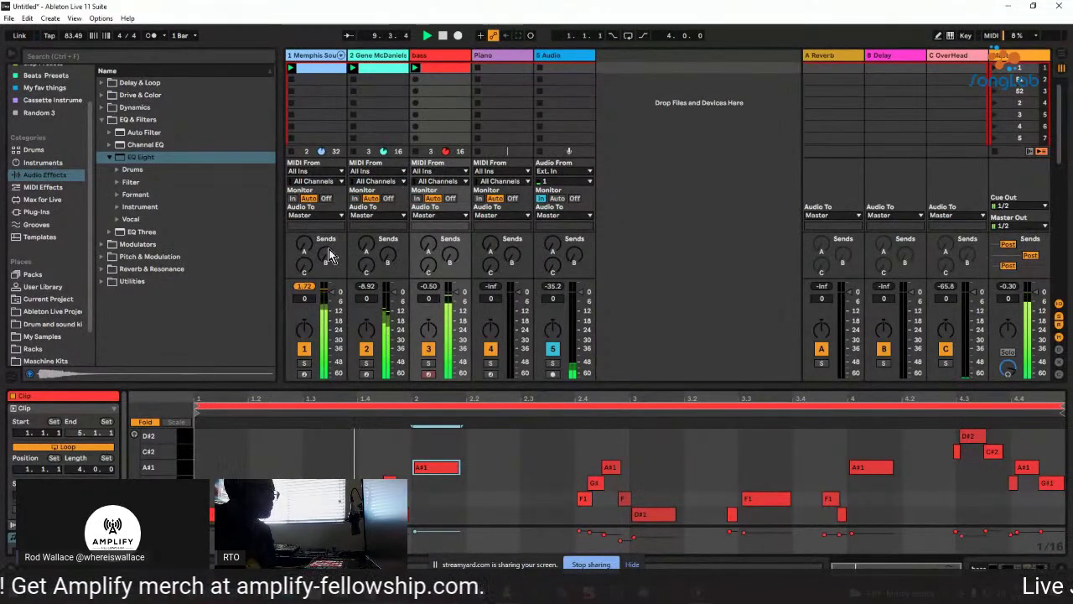
Solo the Memphis Soul Kit track and raise its send to the OverHead return.
click(303, 362)
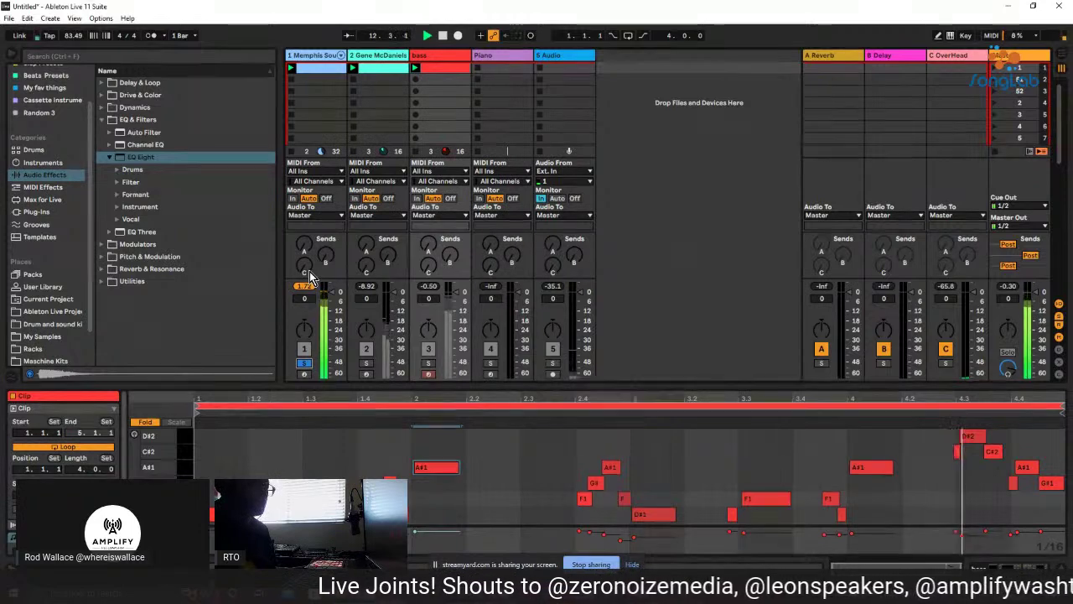
scroll(309, 271, up, 2)
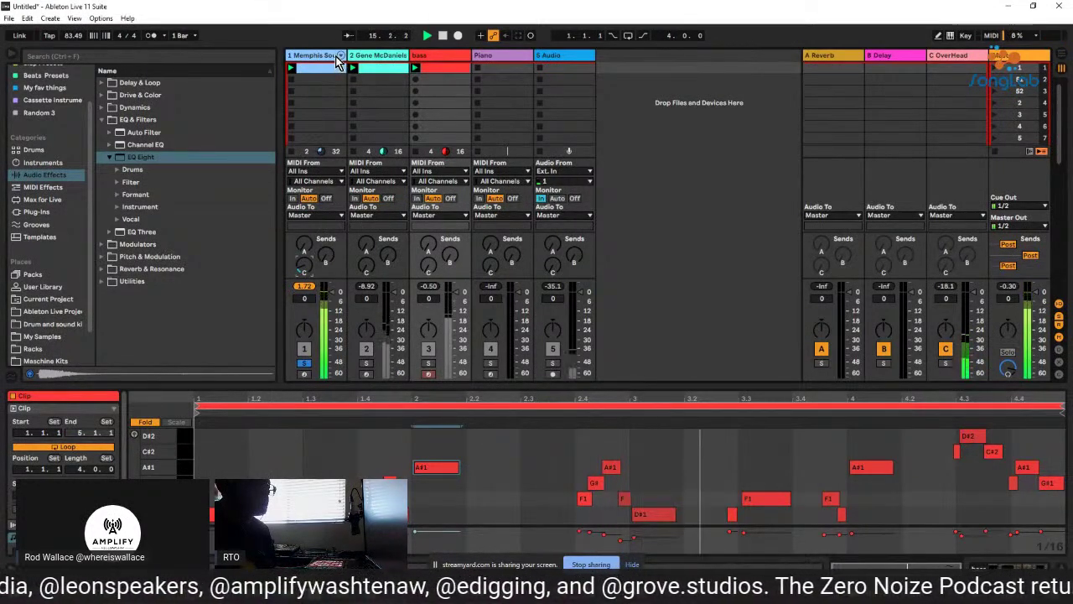
Search all browser results for "drum buss" and add the Drum Buss effect to the Memphis Soul Kit track.
click(117, 60)
text(dr)
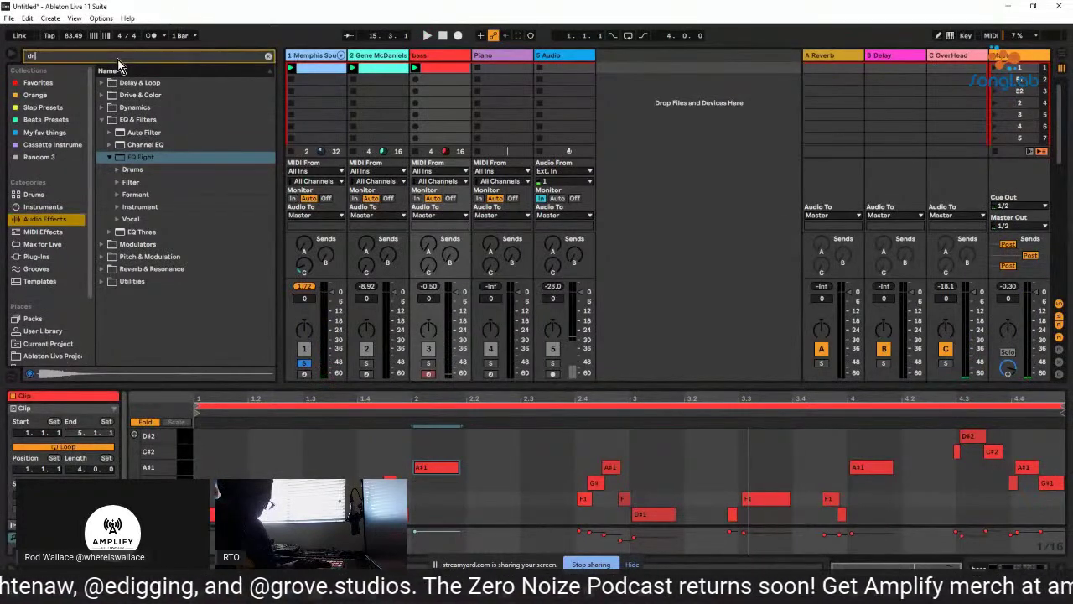
text(um buss)
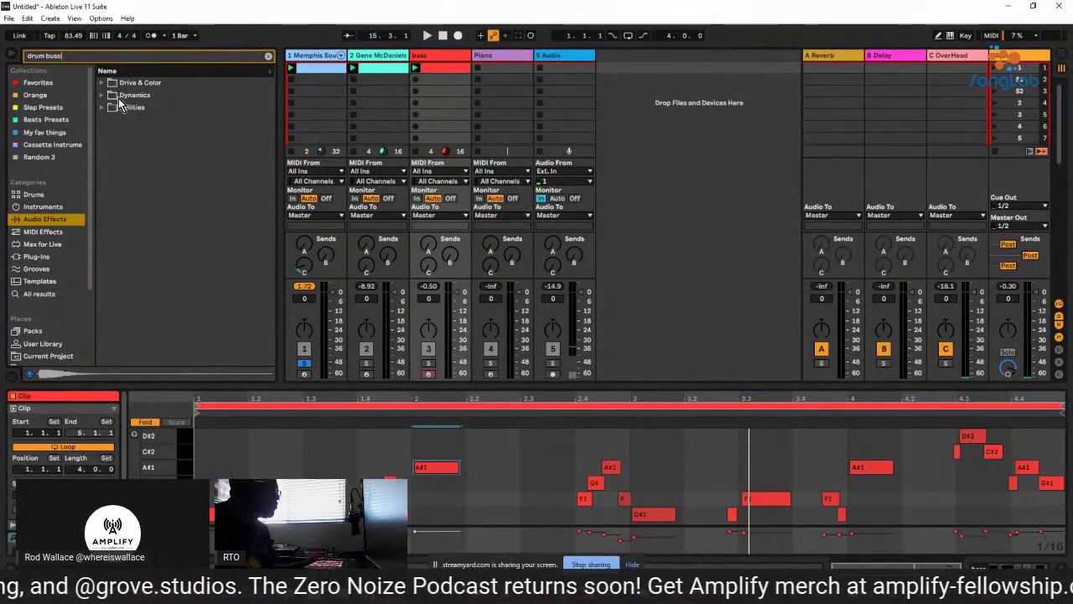
click(35, 293)
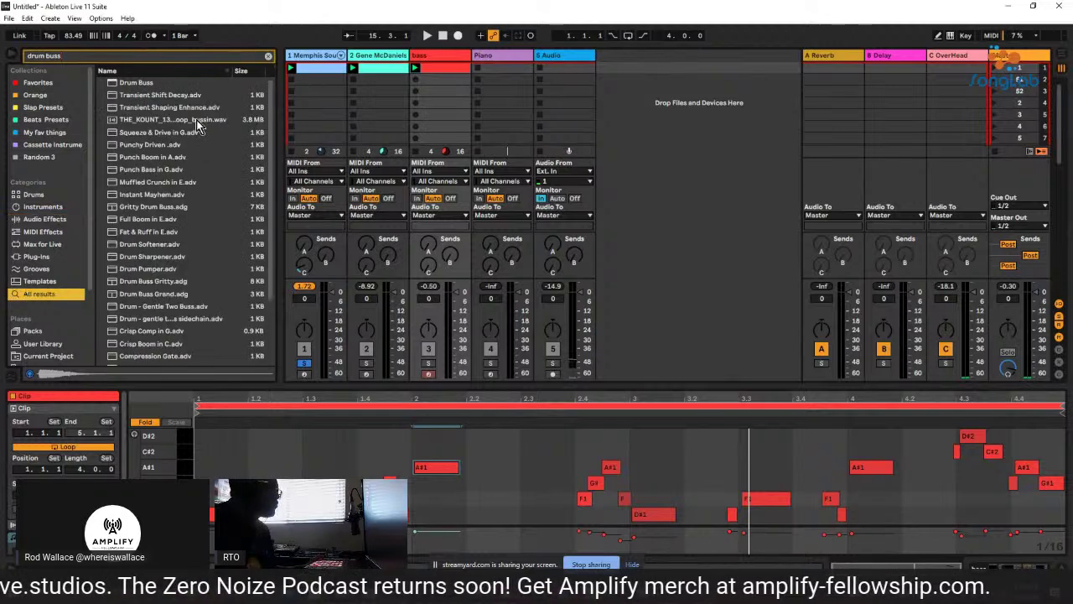
click(129, 82)
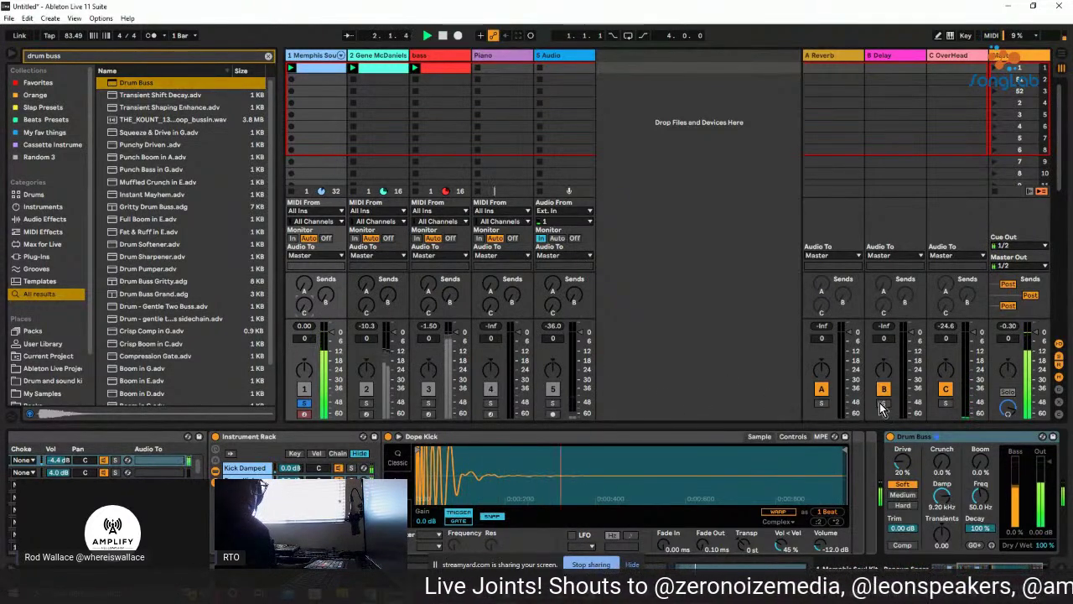
Set Drum Buss Transients to -0.25 and Drive to 7.1 %, and compare the drums with the effect on and off.
drag(948, 525, 944, 539)
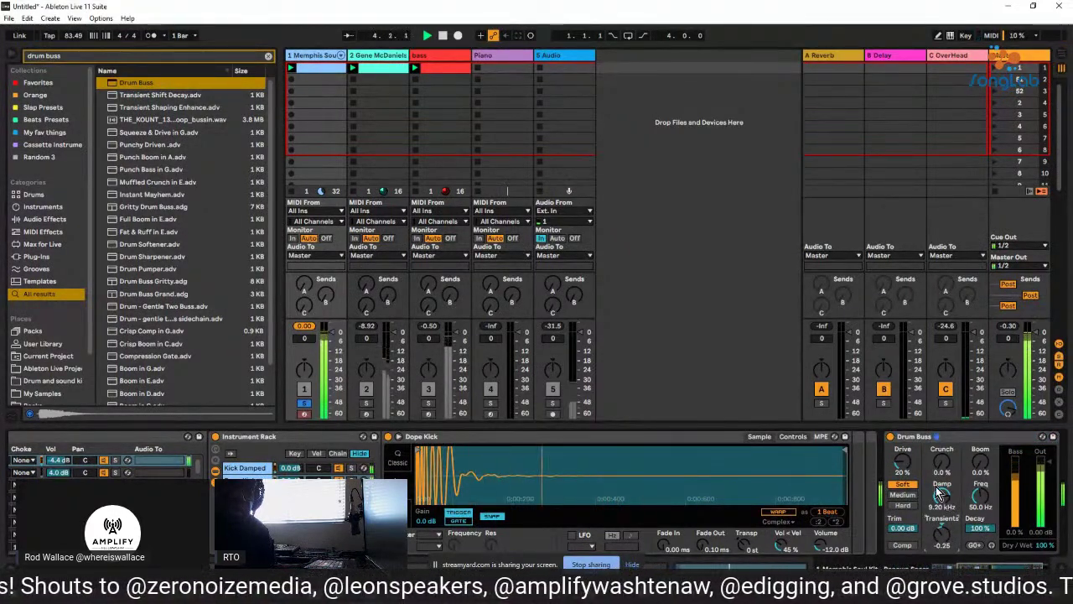
drag(910, 465, 916, 477)
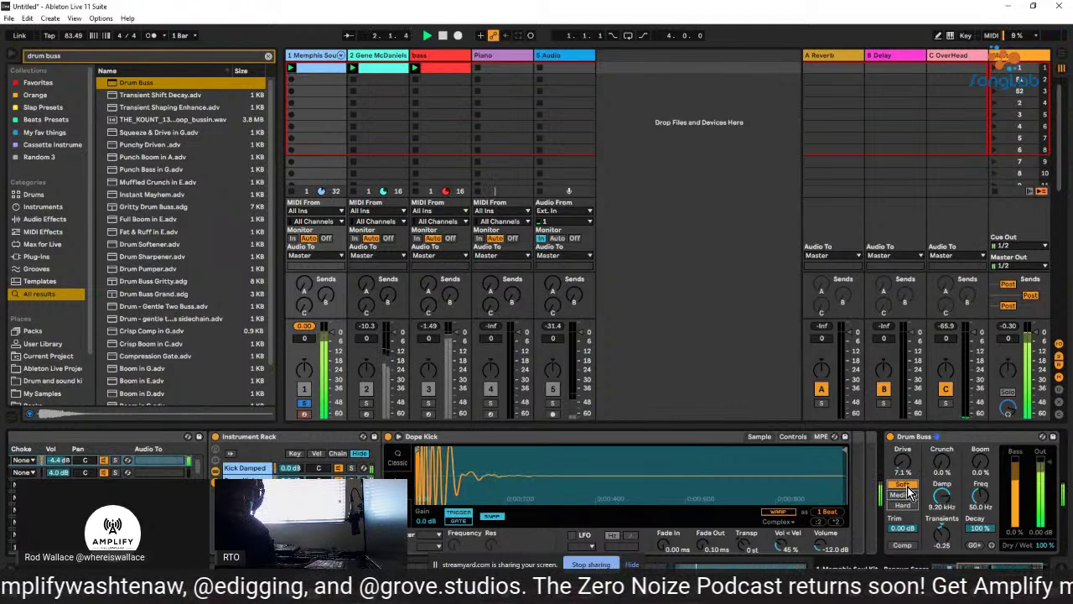
click(890, 437)
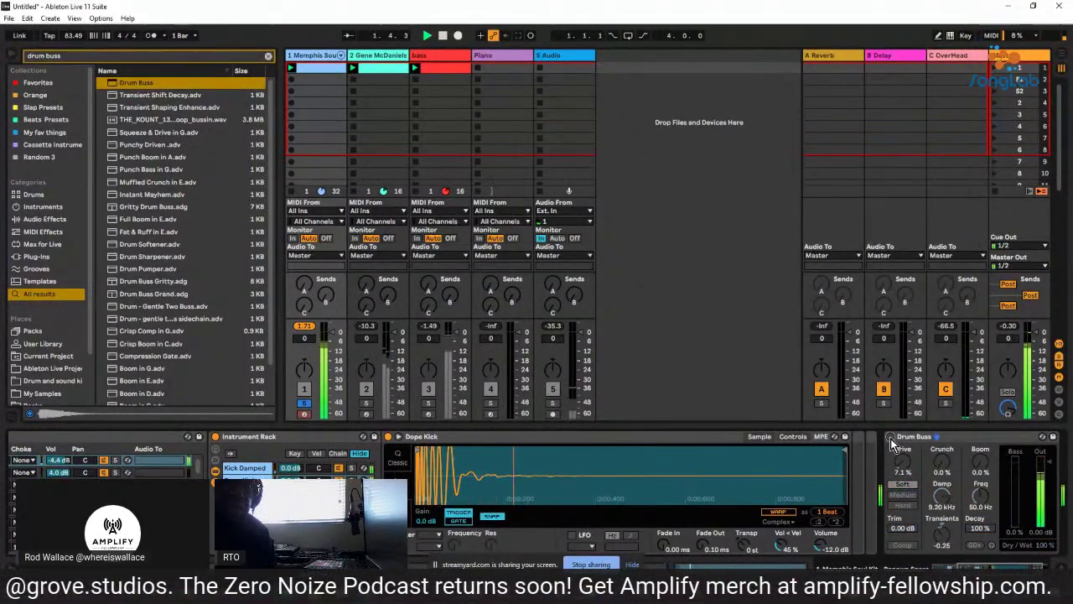
click(891, 438)
click(890, 438)
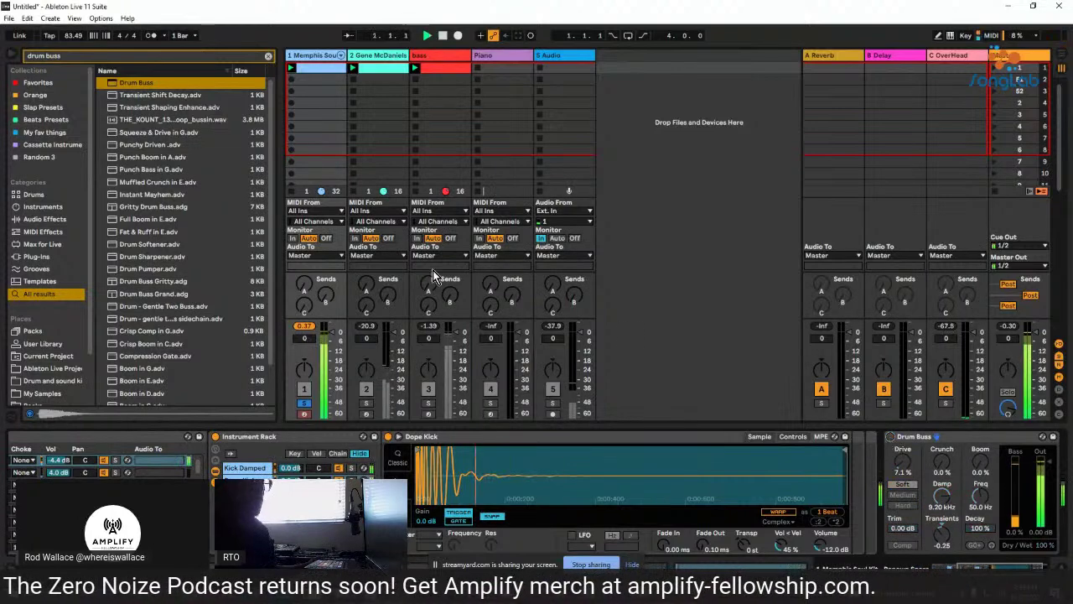
Delete Drum Buss from the Memphis Soul Kit track, clear the browser search and unsolo the track.
right_click(985, 442)
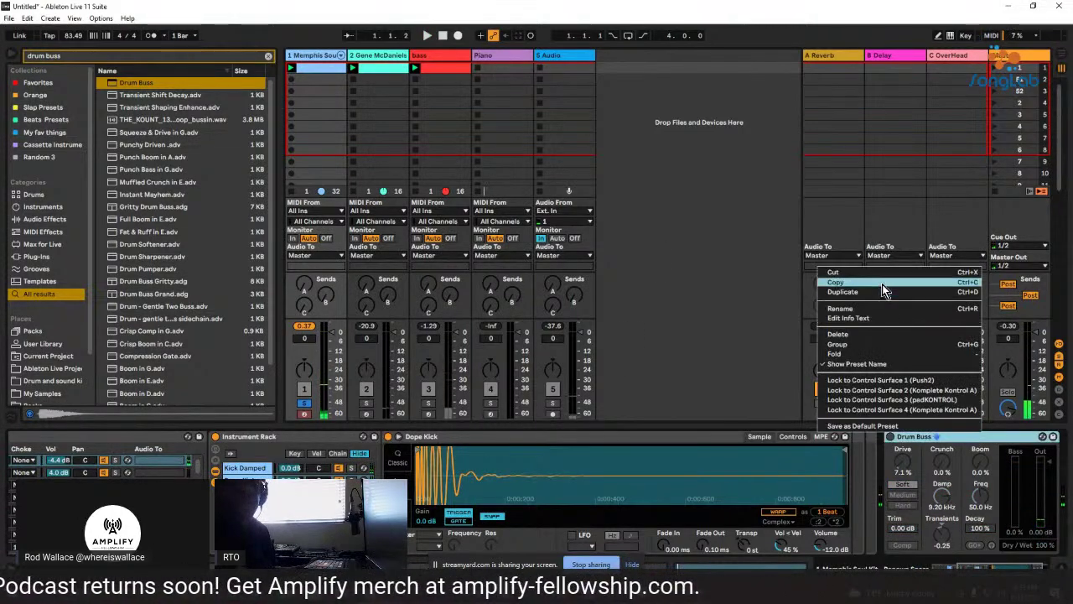
click(870, 333)
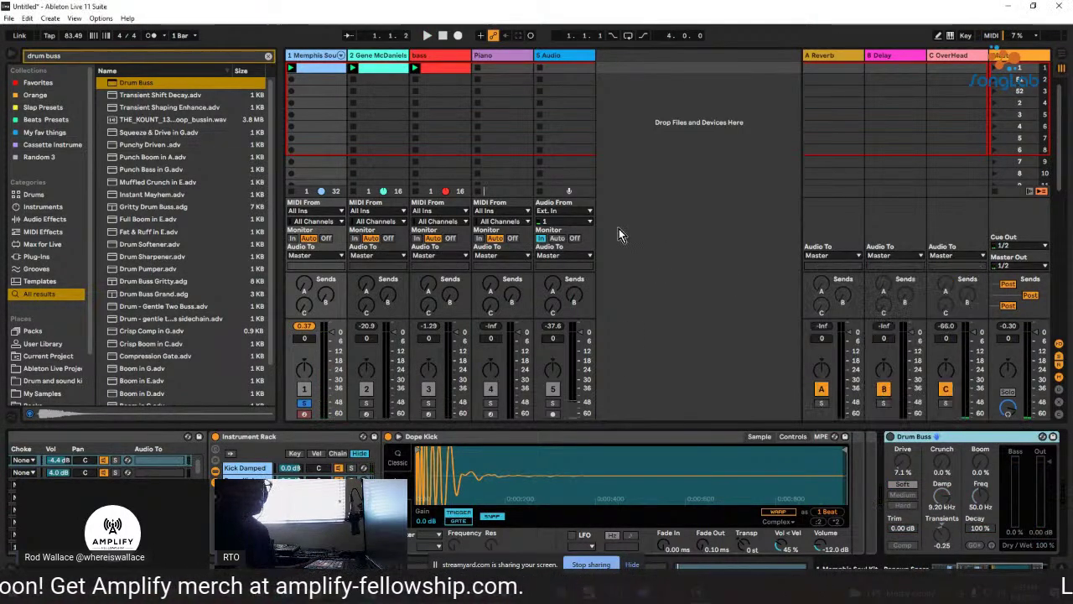
click(267, 56)
click(307, 404)
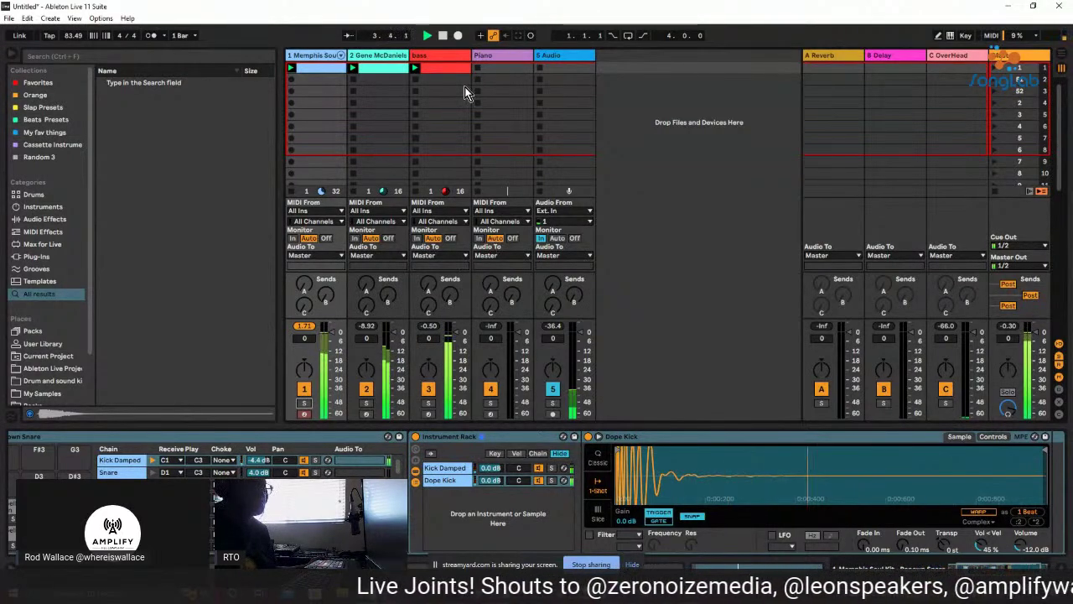
Copy the Memphis Soul Kit clip to scene 2 and record new Gene McDaniels and bass clips beside it.
click(319, 79)
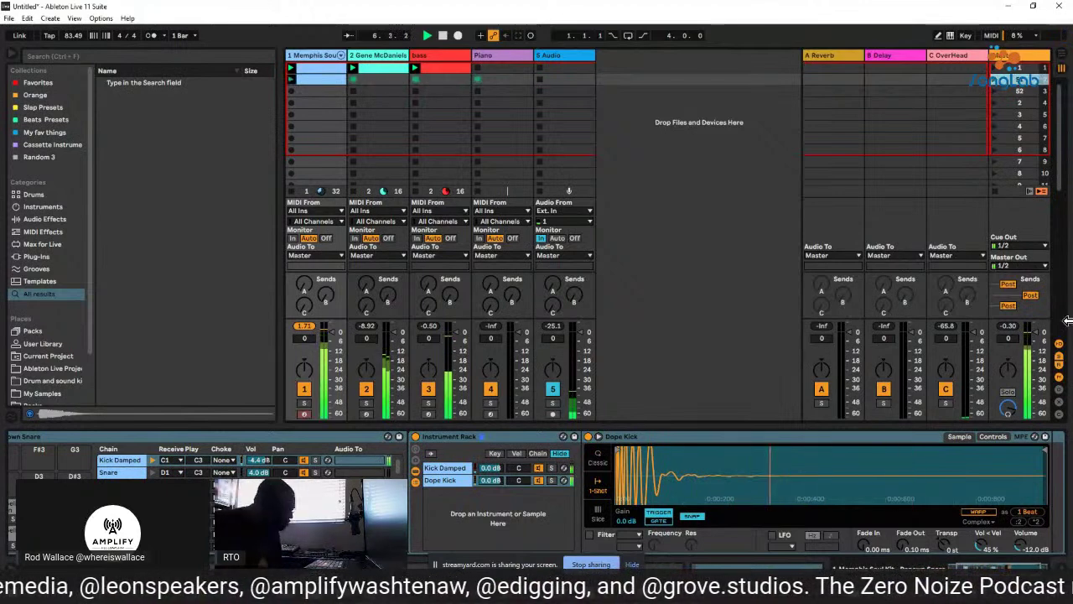
click(362, 419)
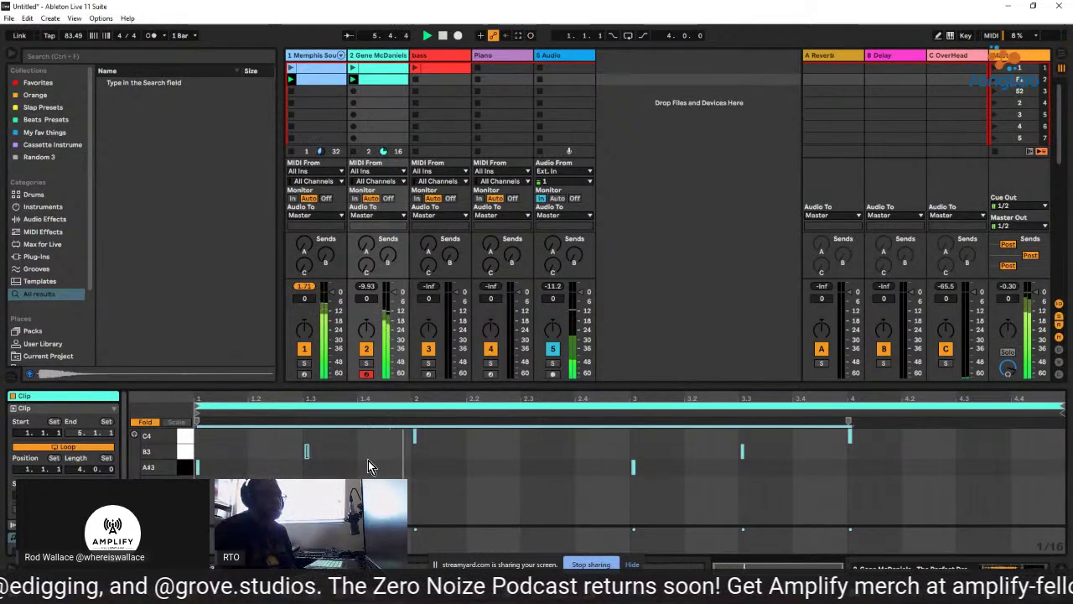
click(428, 373)
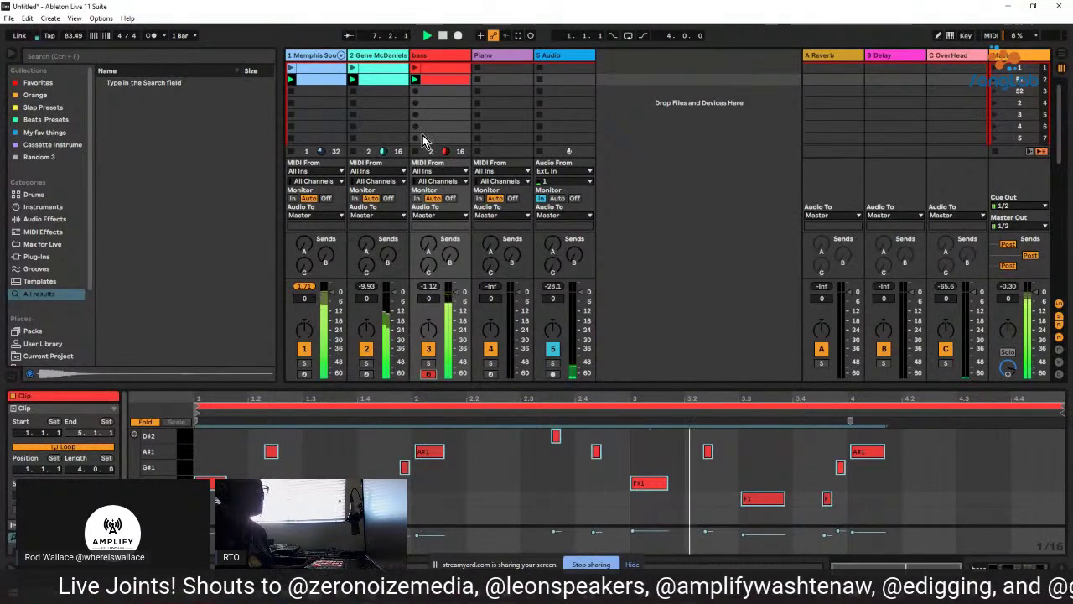
Launch the first scene and then the second scene to compare the two sections.
click(995, 69)
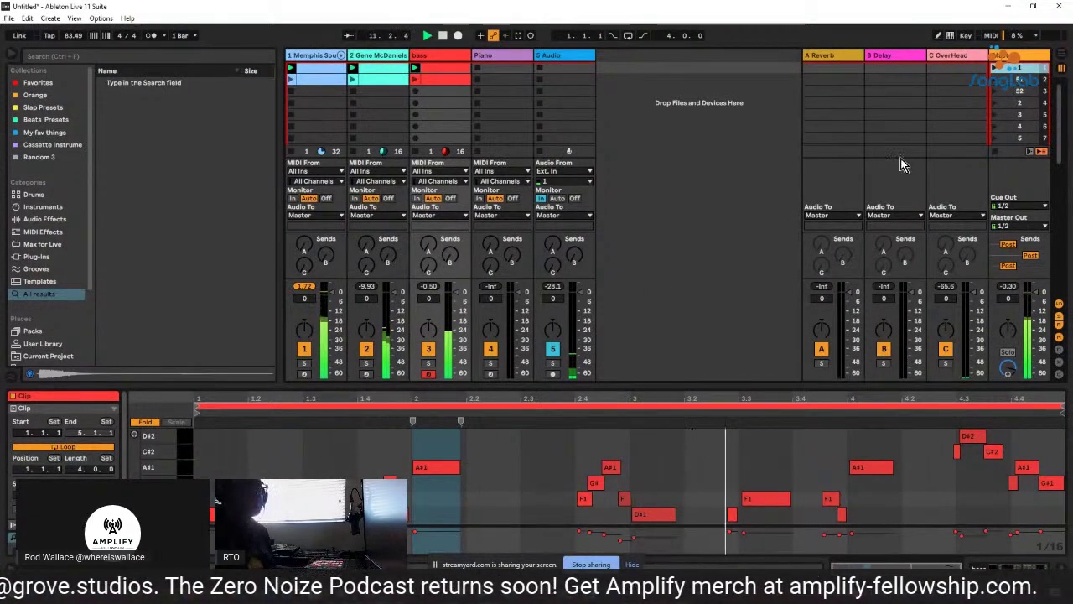
click(999, 81)
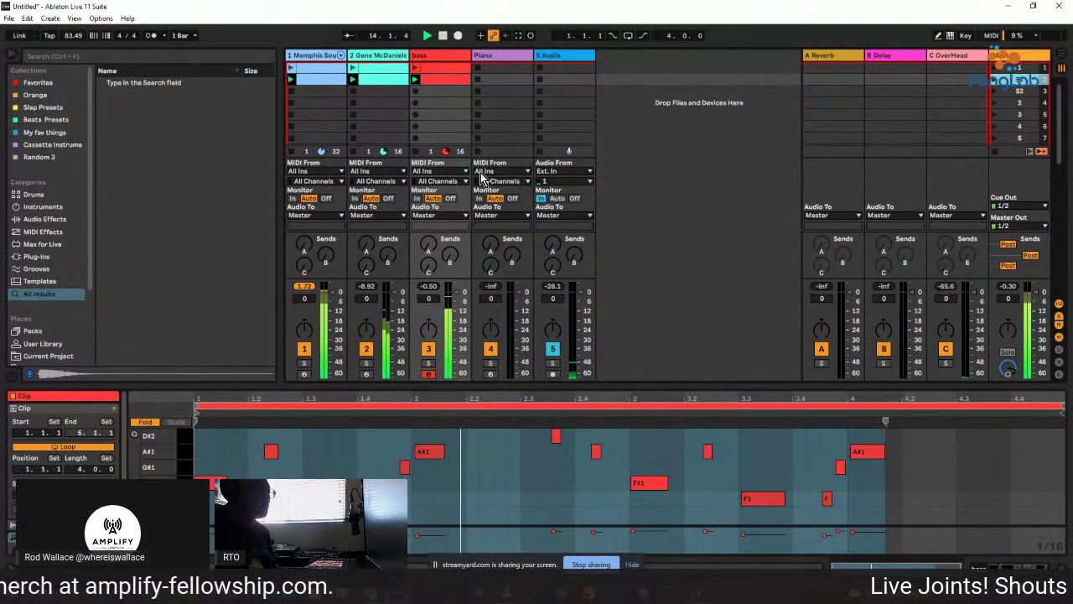
Copy the drum clip to the third scene, launch it and record new Gene McDaniels and bass clips beside it.
click(312, 82)
drag(307, 88, 309, 90)
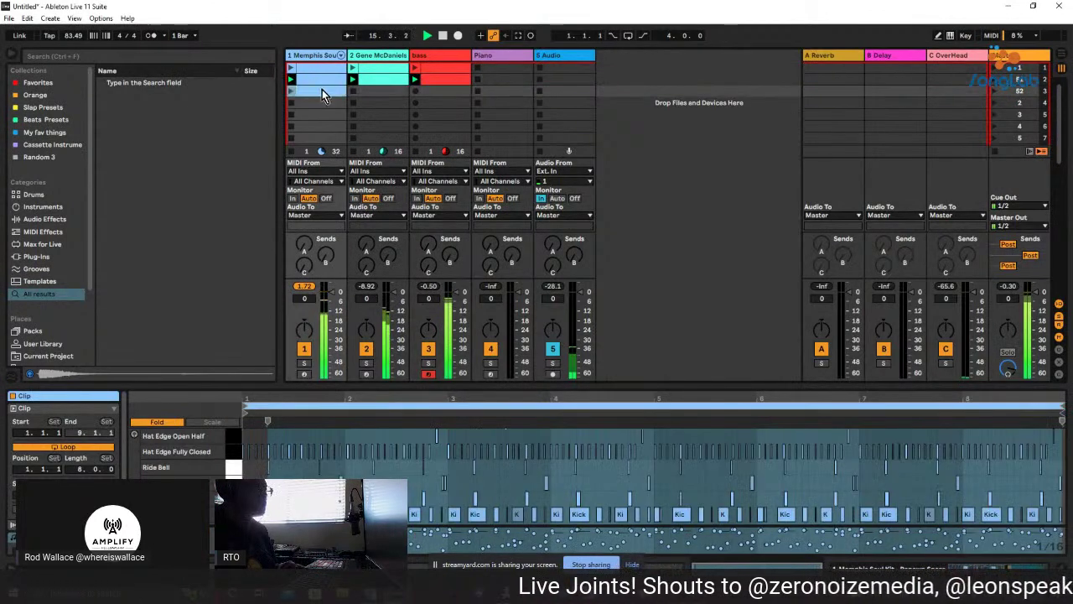
click(995, 90)
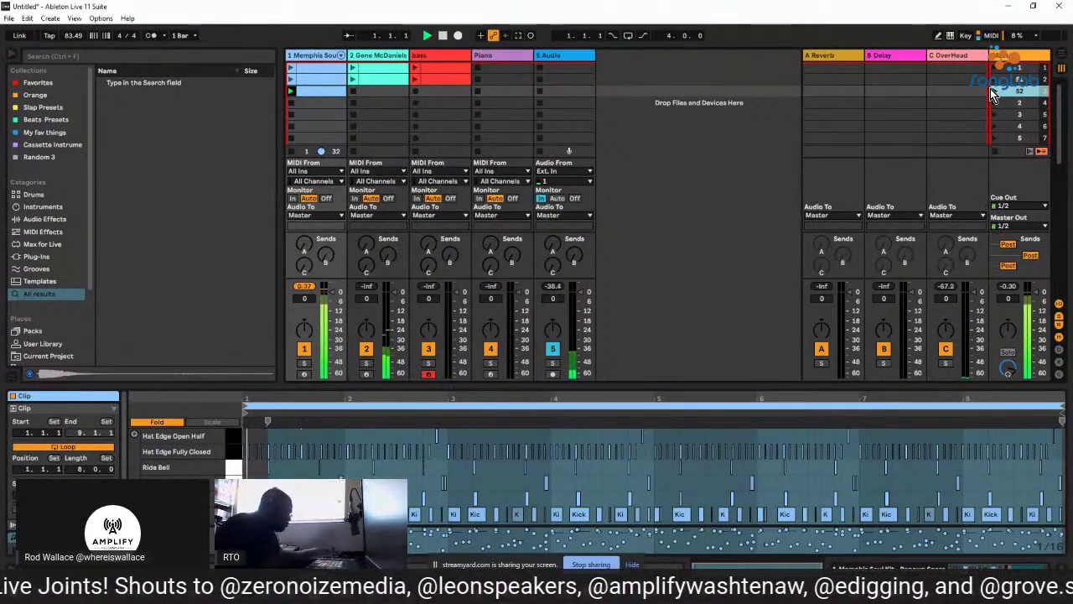
click(990, 88)
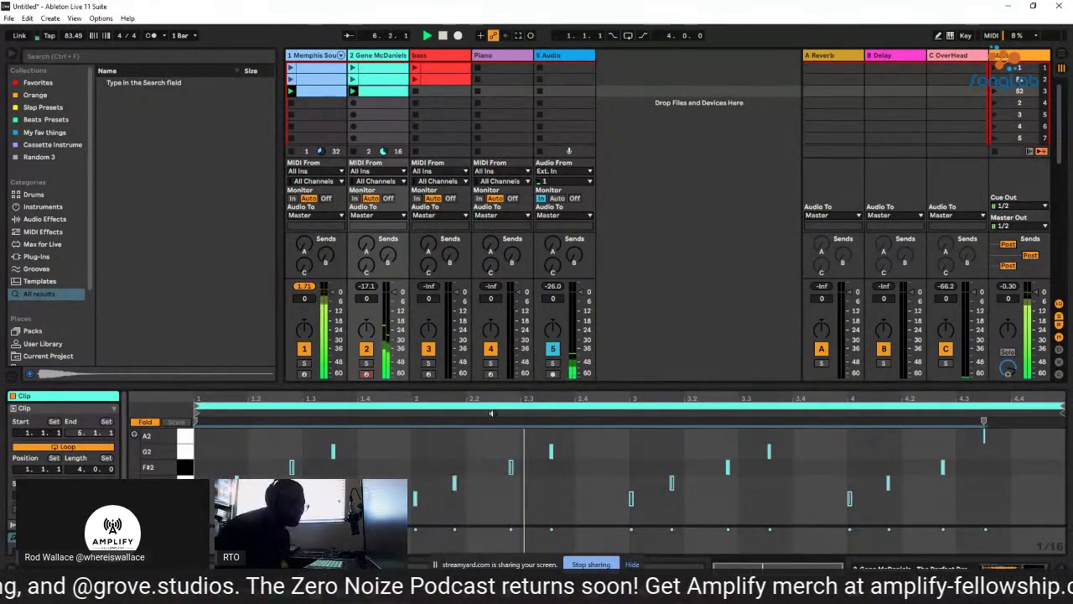
click(428, 373)
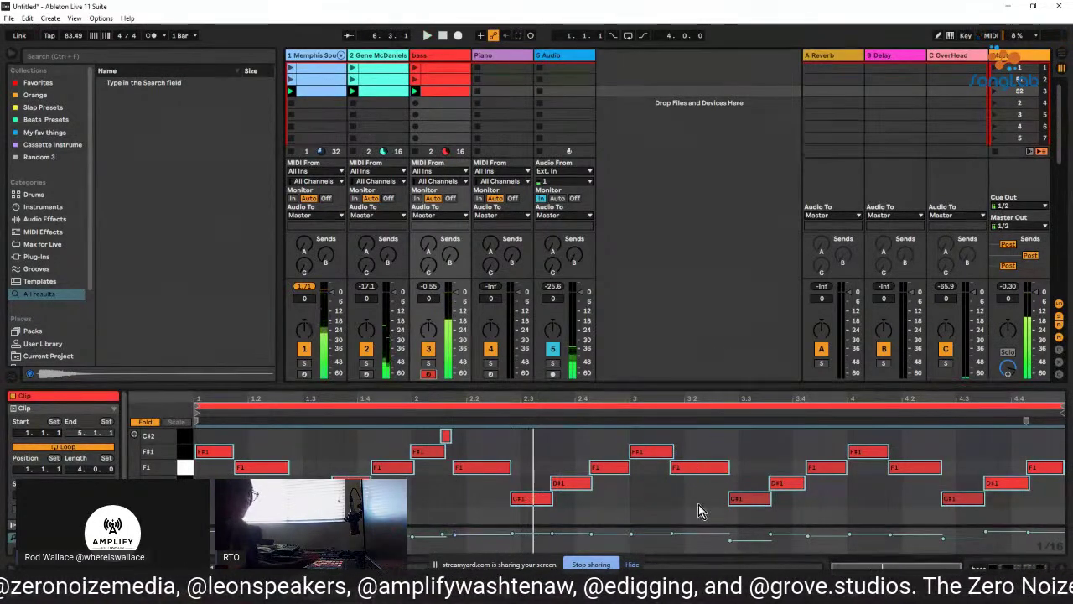
Delete the C#2 note near bar 2 of the new bass clip and slightly lengthen the F#1 note at bar 2.
mouse_move(447, 441)
mouse_down()
mouse_move(434, 442)
mouse_move(517, 442)
mouse_up()
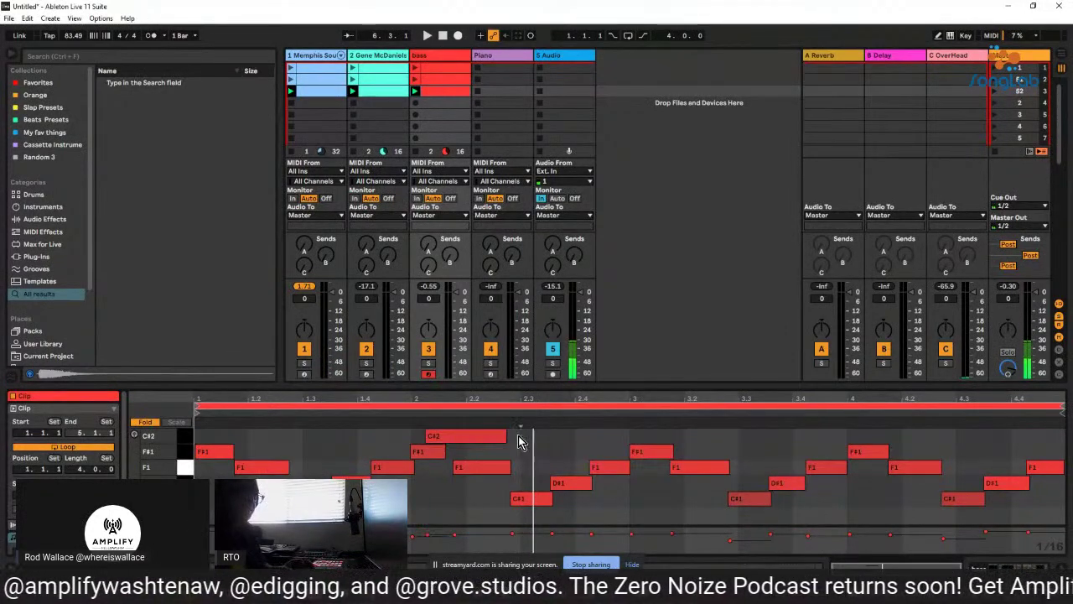
click(425, 436)
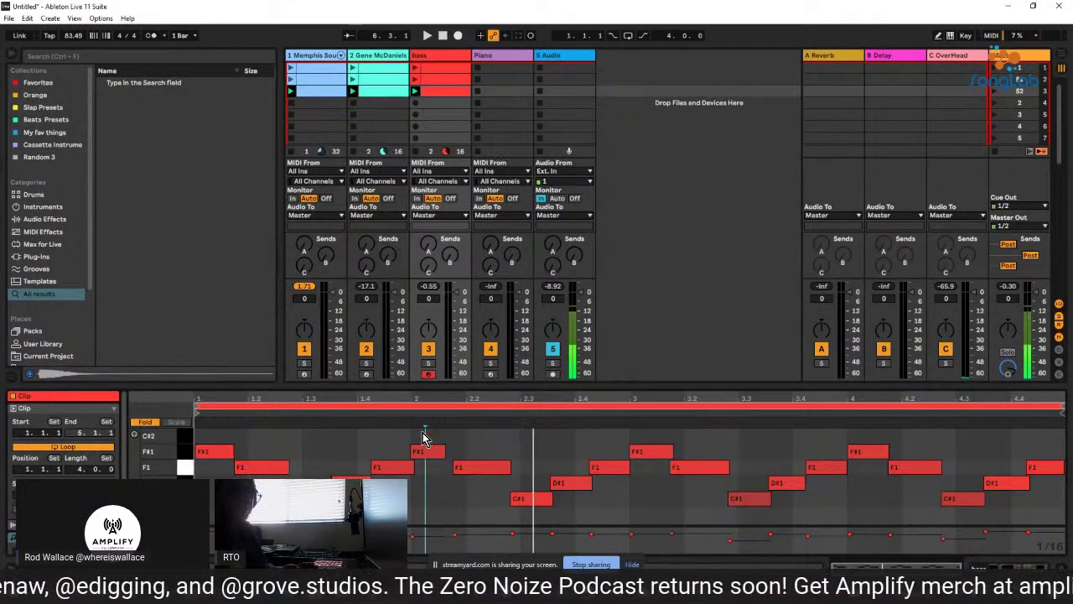
click(441, 455)
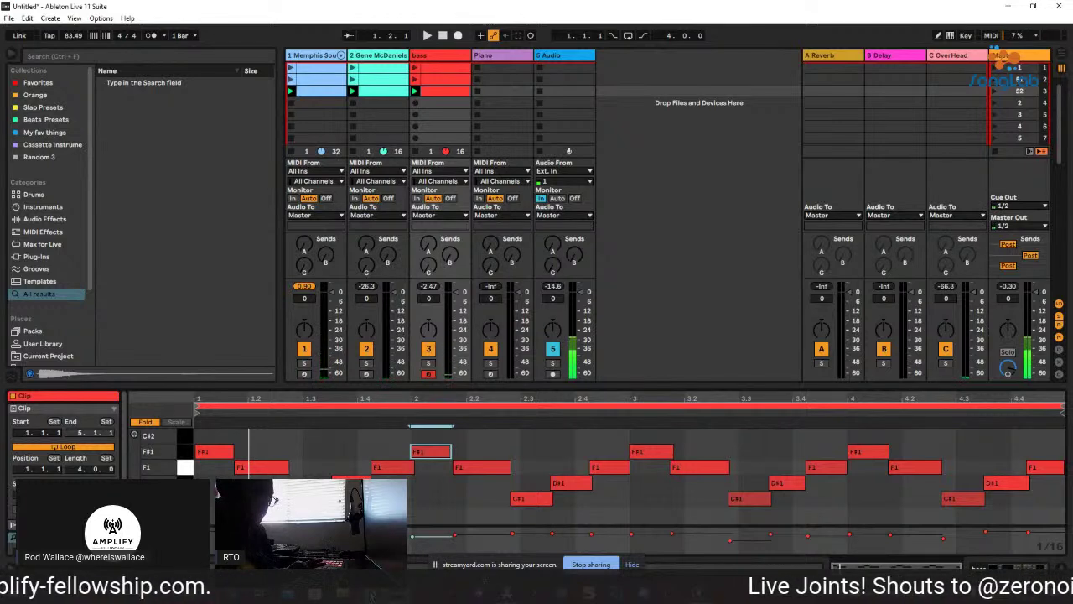
Switch to the browser, view the StreamYard comments and open the YouTube subscriptions page.
key(alt+Tab)
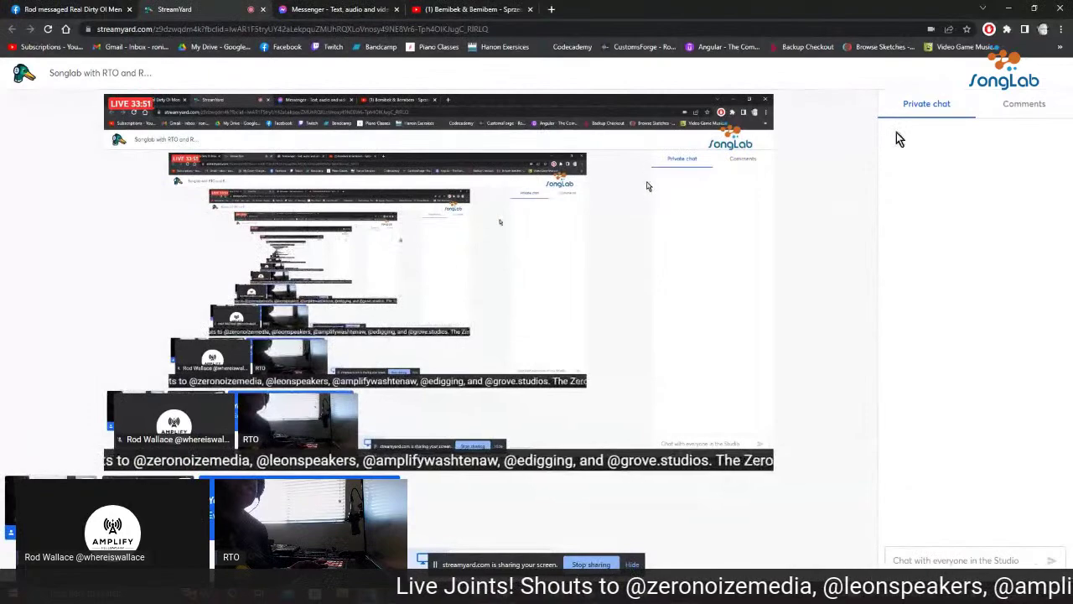
click(1024, 104)
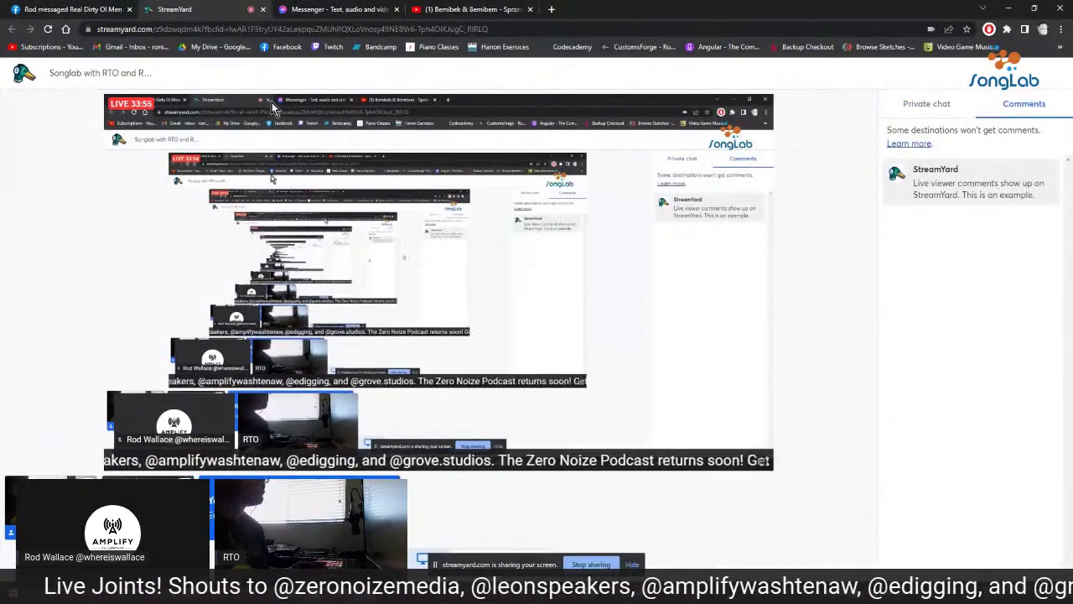
click(460, 10)
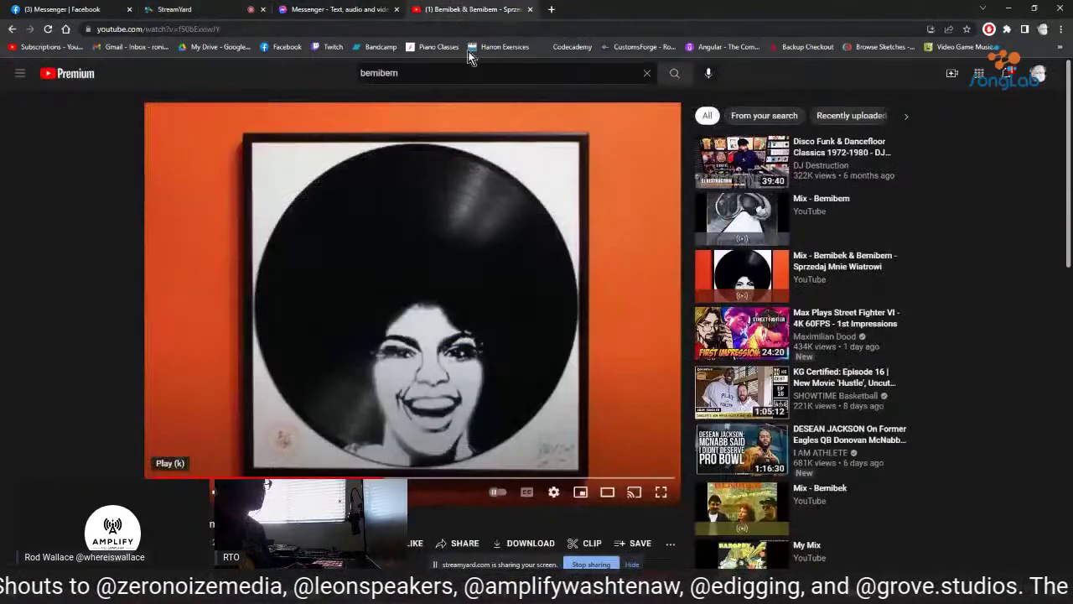
click(46, 48)
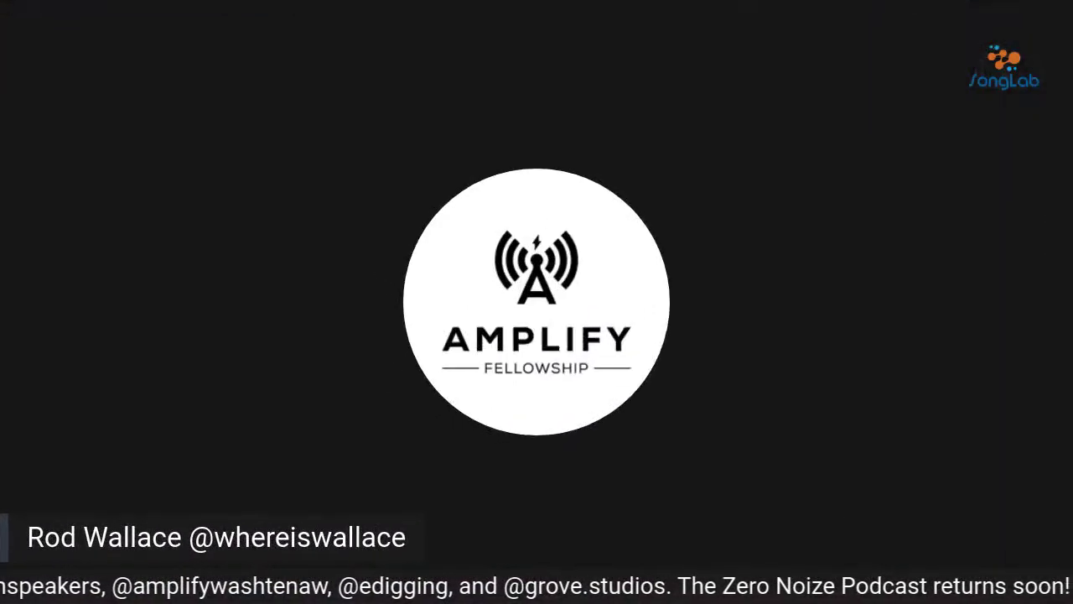
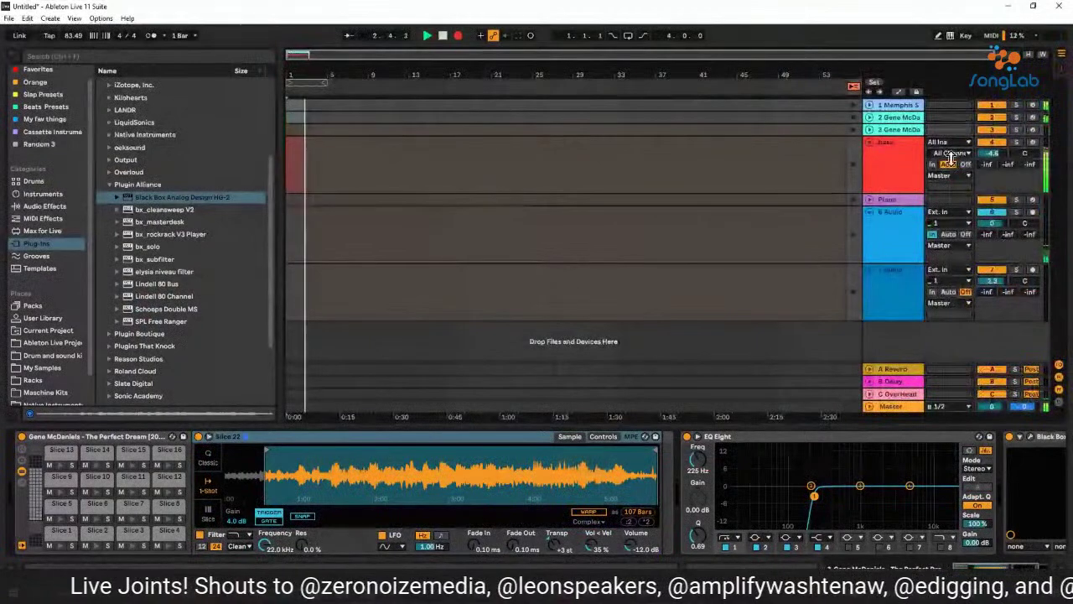
Record the clip performance into the arrangement up to bar 73 and stop there.
drag(950, 157, 840, 186)
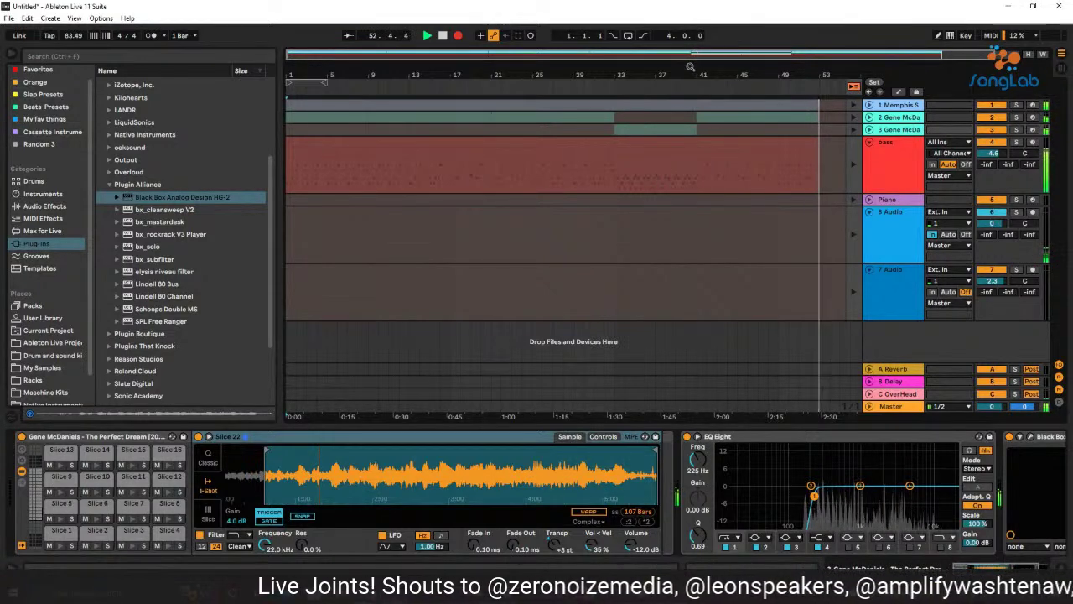
drag(680, 80, 678, 76)
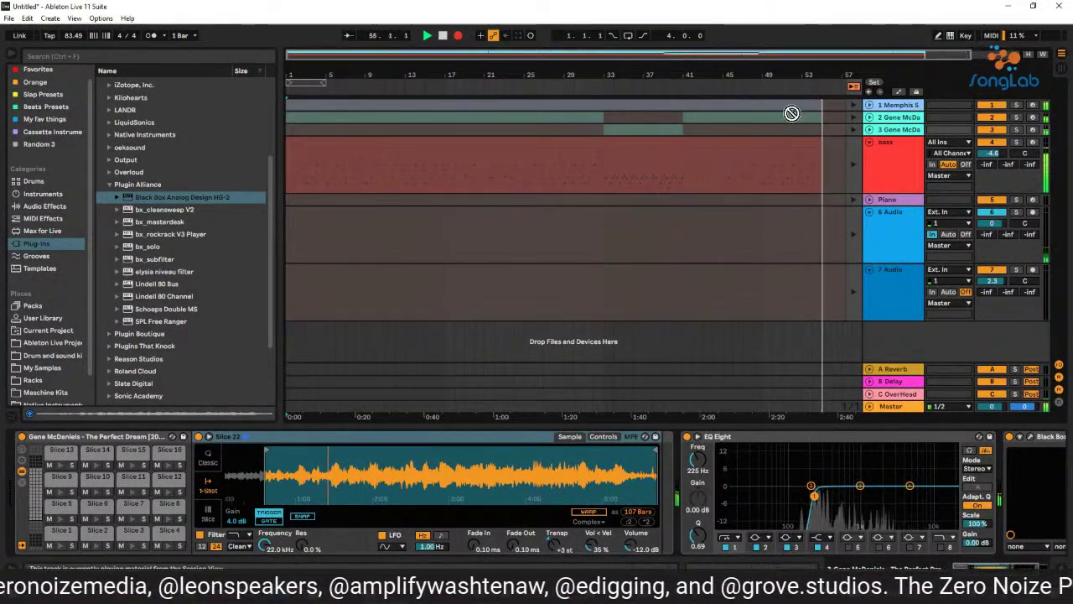
drag(787, 69, 787, 66)
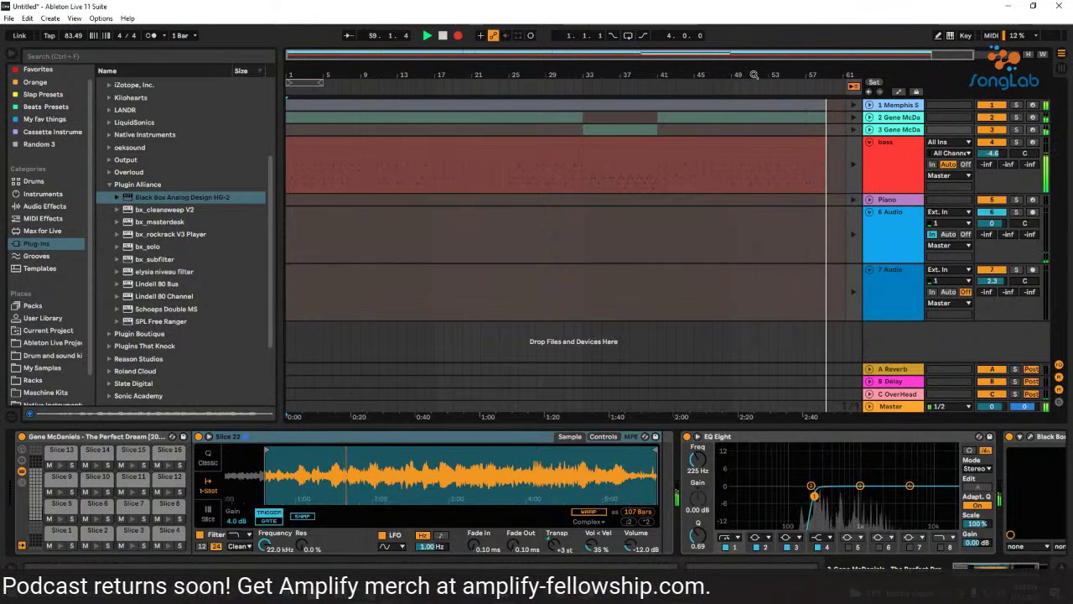
drag(754, 75, 753, 71)
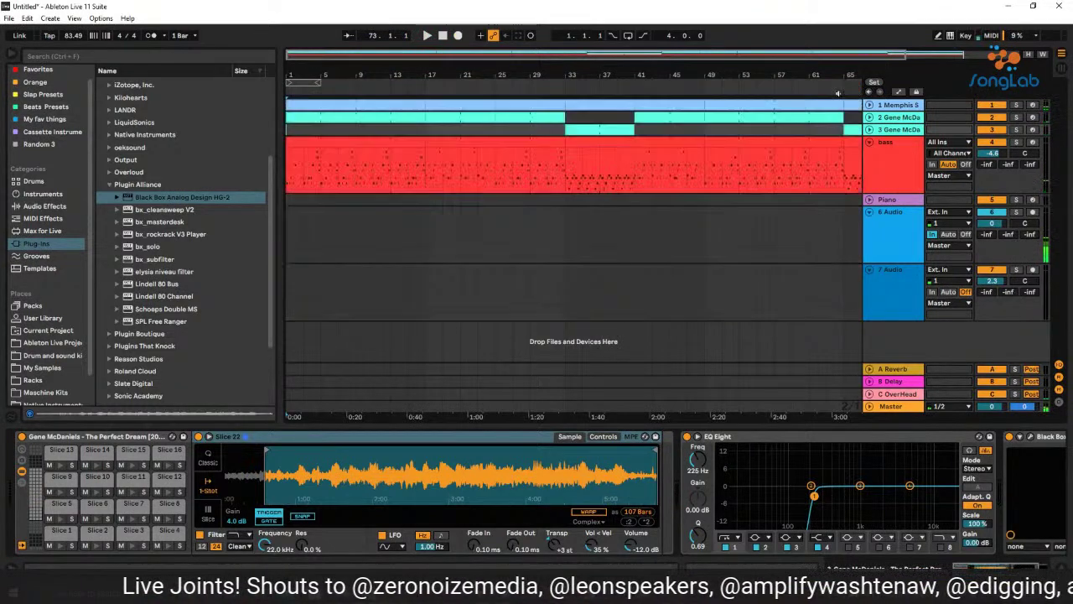
click(854, 87)
key(minus)
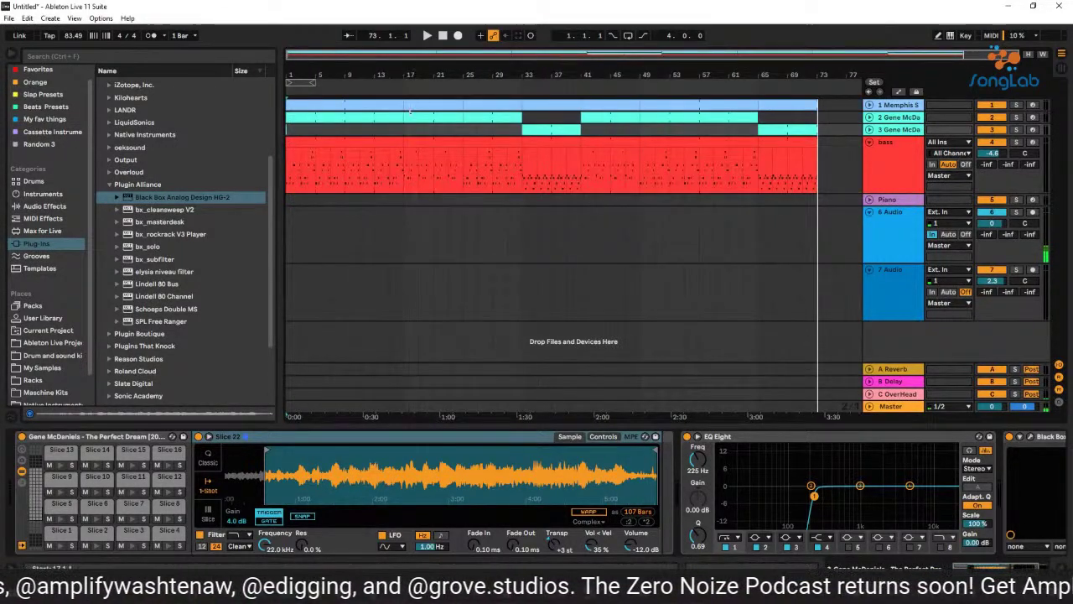
Unfold the second Gene McDaniels track in the arrangement, then freeze and flatten it to audio.
click(870, 130)
right_click(877, 134)
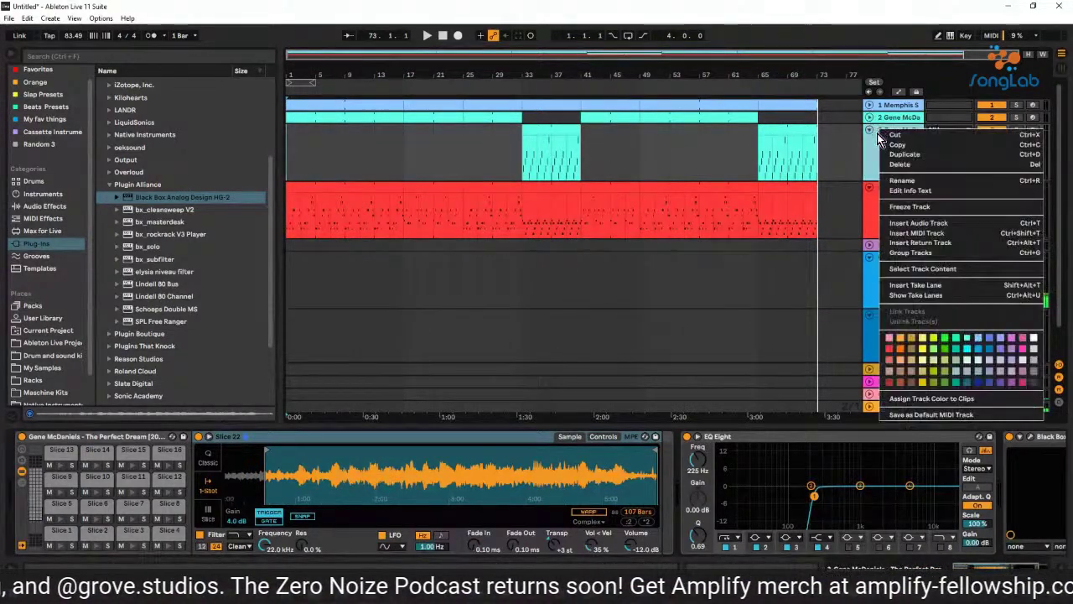
click(955, 206)
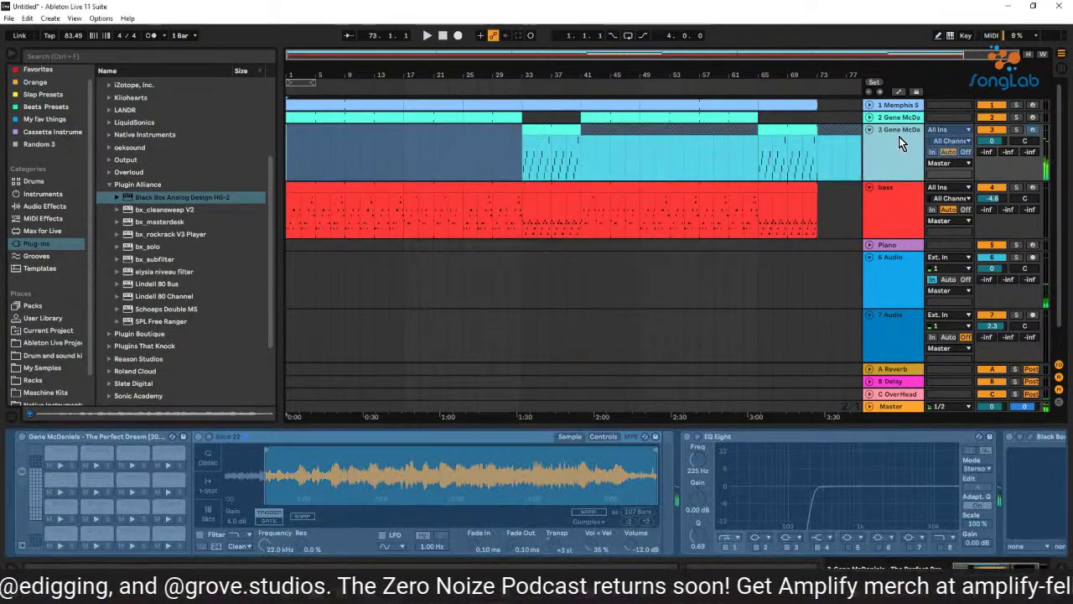
right_click(892, 134)
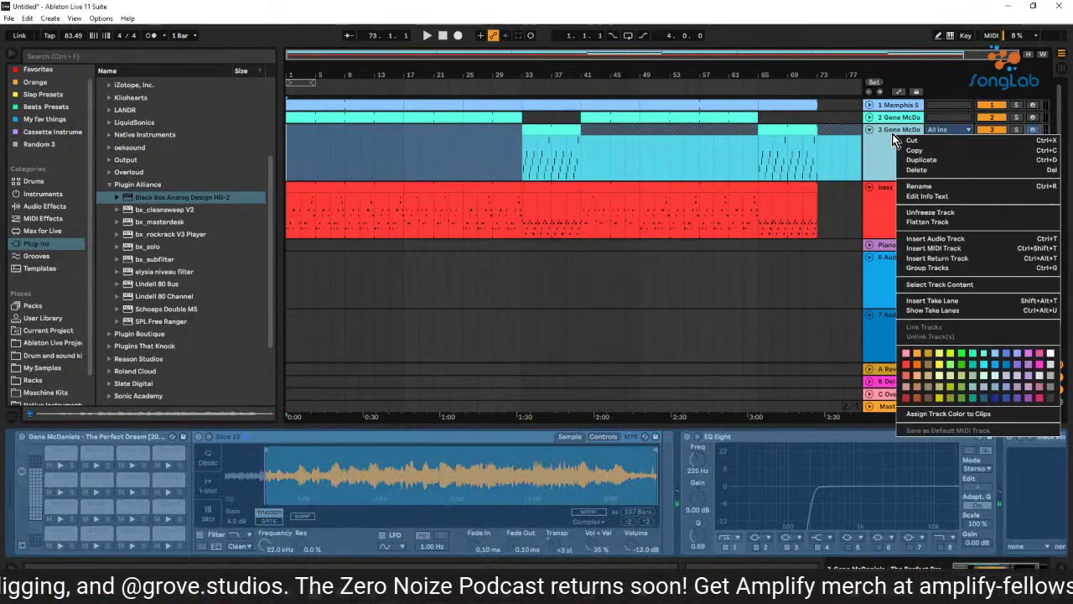
click(950, 222)
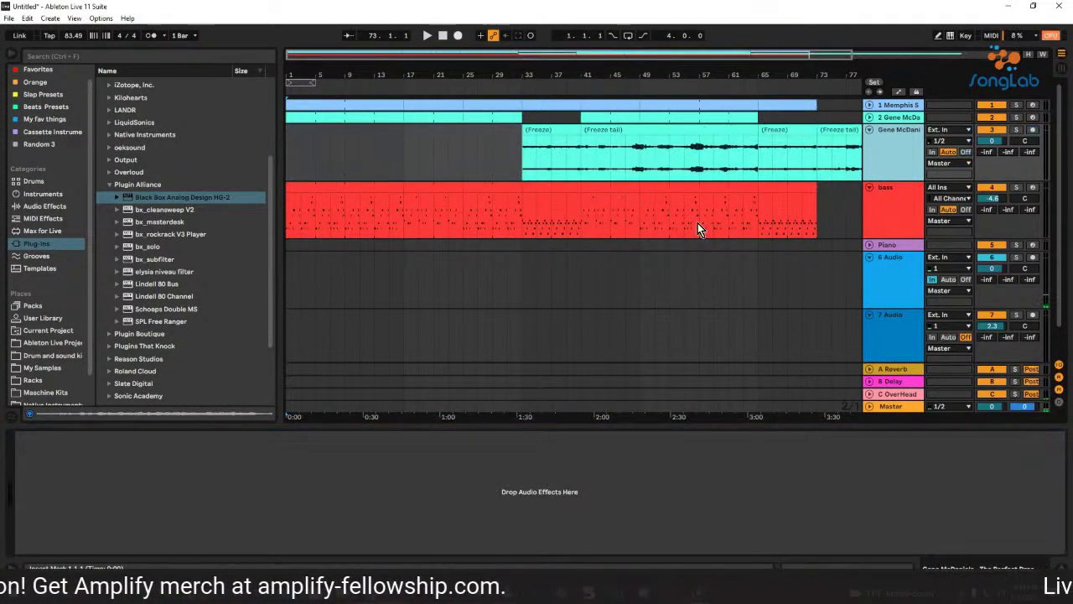
Delete both Freeze tail clips from the flattened Gene McDaniels track and play the arrangement from bar 33.
drag(554, 68, 553, 67)
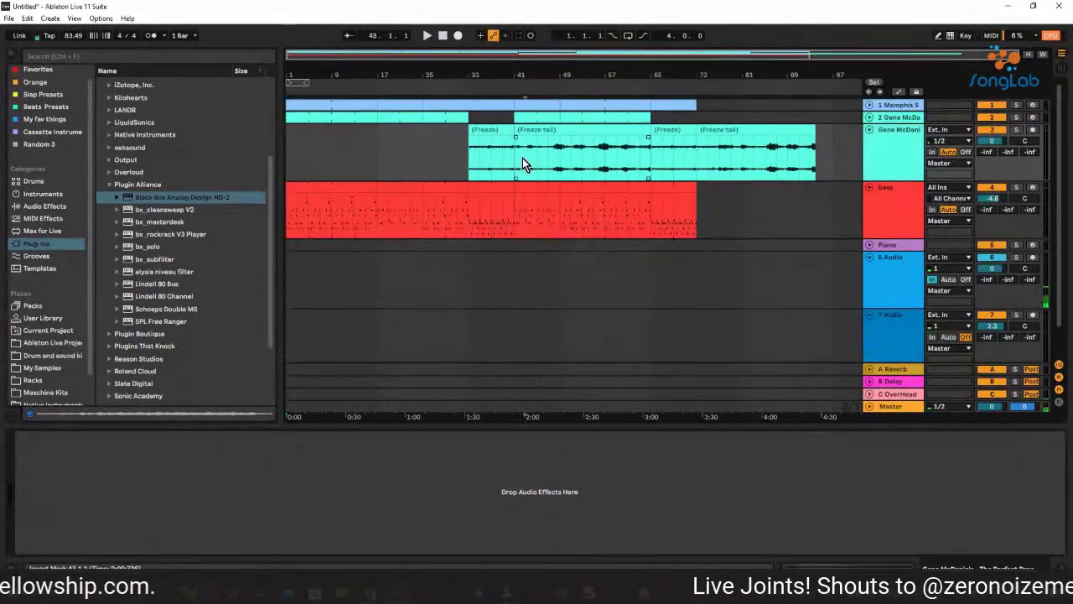
click(538, 131)
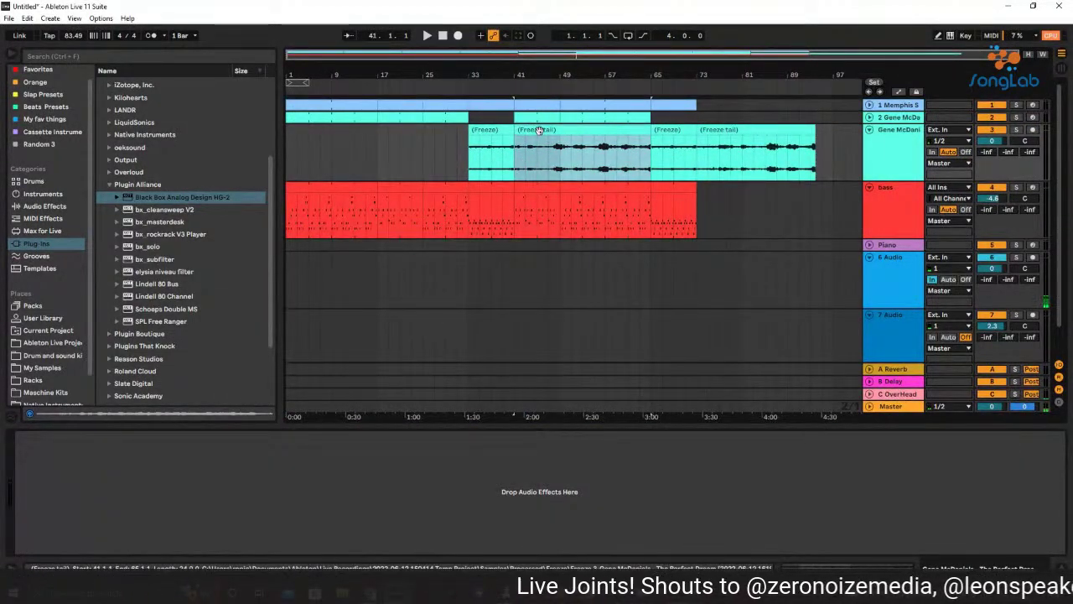
key(Delete)
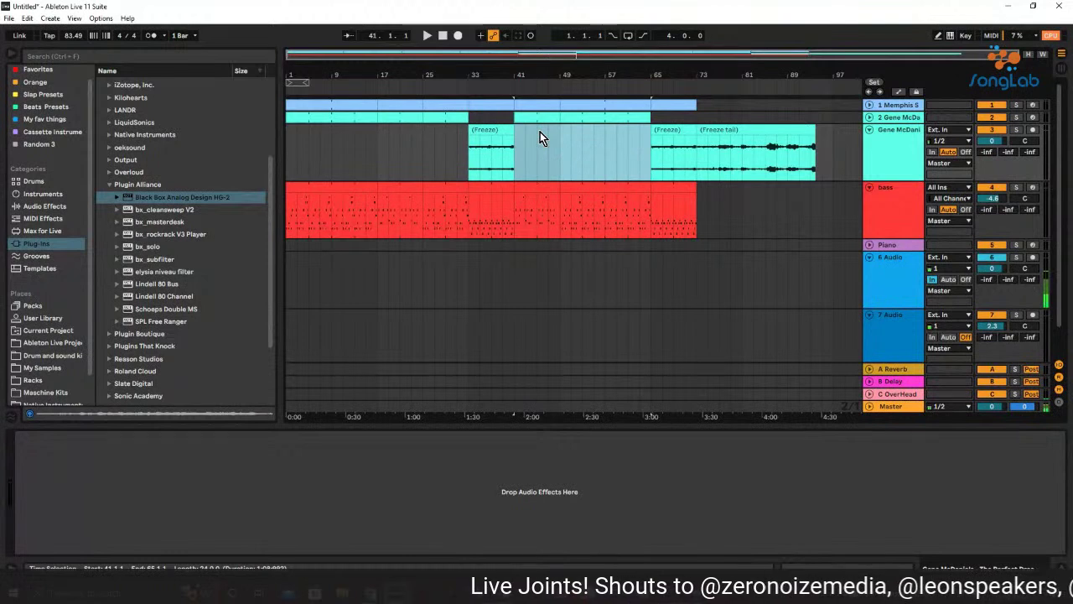
click(726, 129)
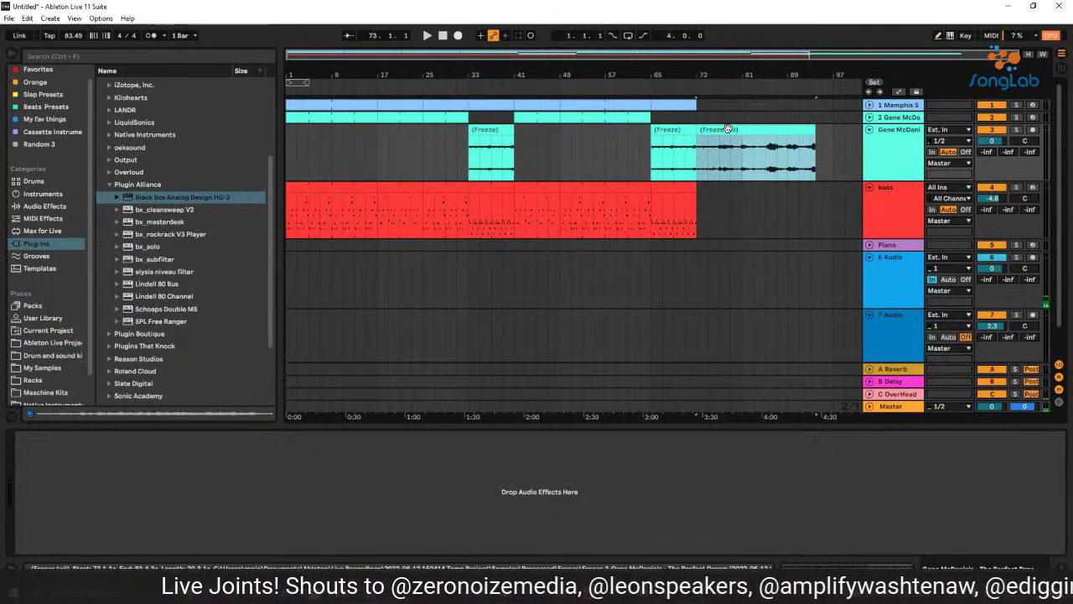
key(Delete)
key(space)
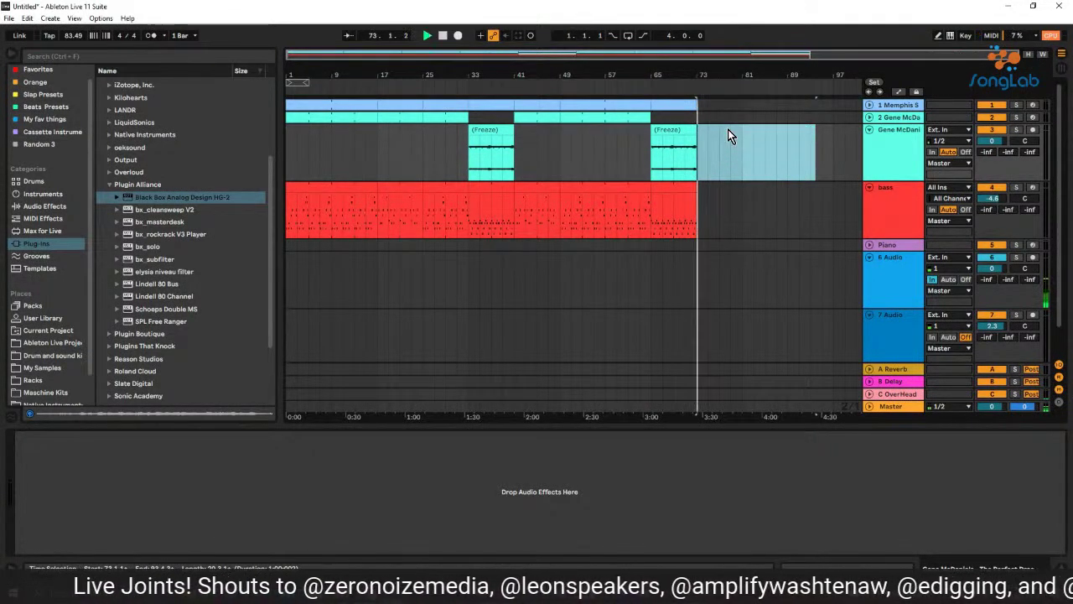
click(466, 91)
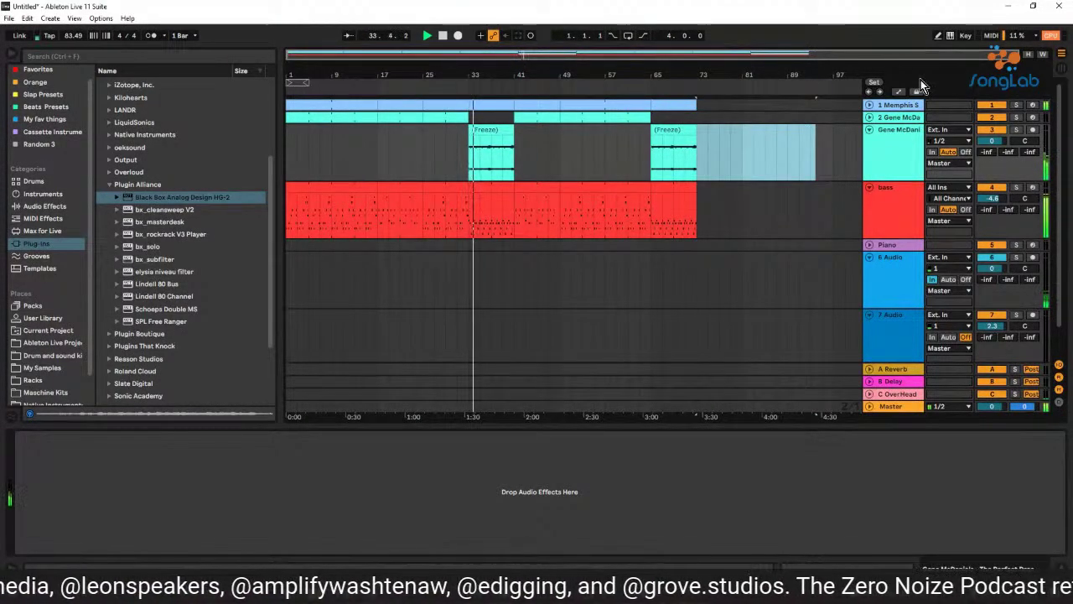
Unfold the first Gene McDaniels track in the arrangement, then freeze and flatten it to audio.
click(870, 117)
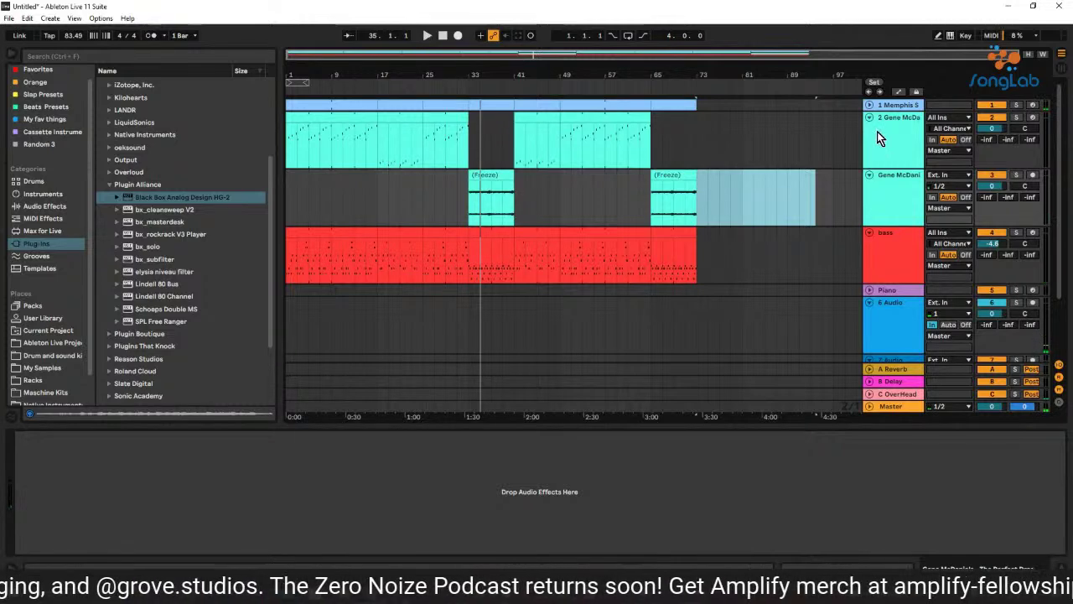
right_click(900, 116)
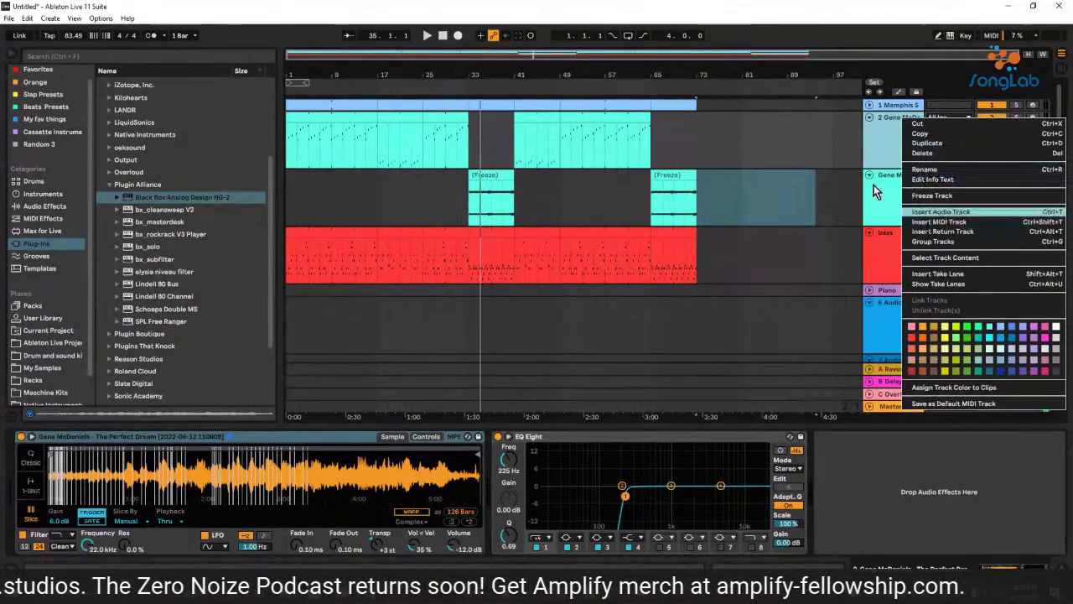
click(887, 120)
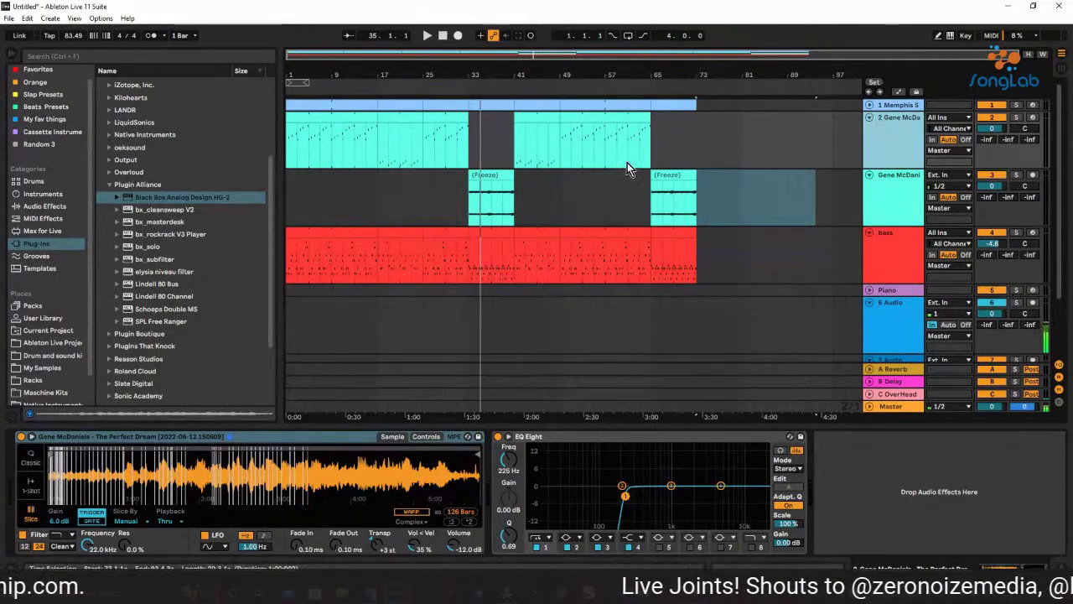
right_click(888, 118)
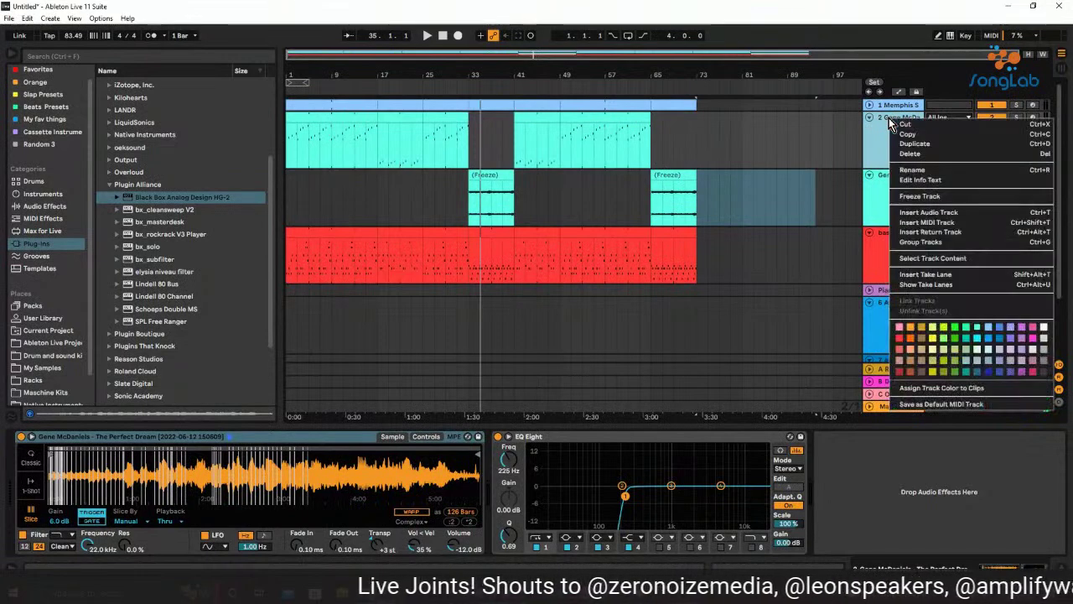
click(920, 195)
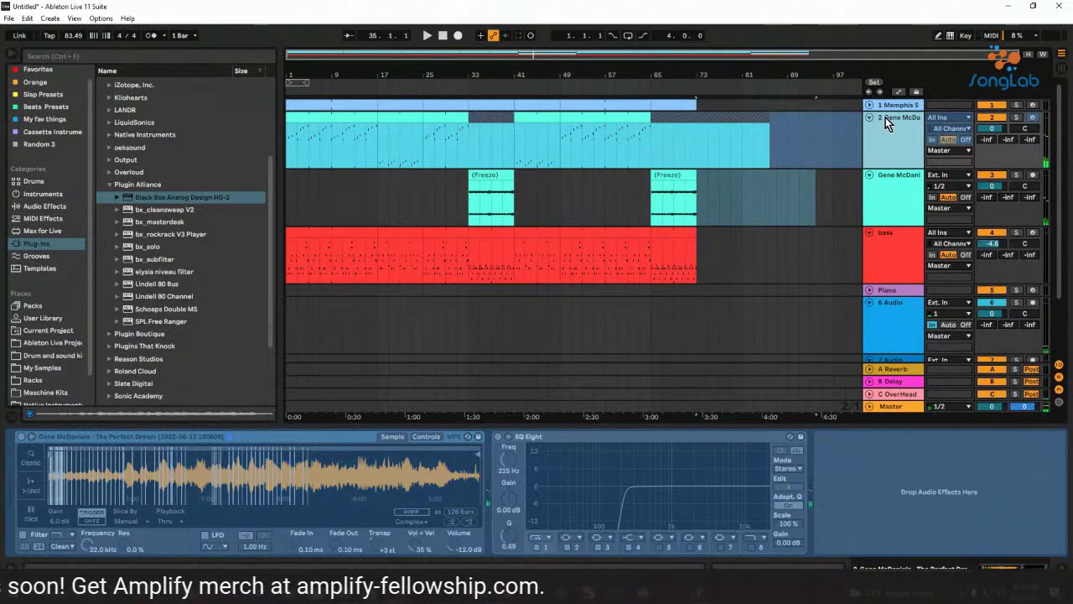
right_click(885, 117)
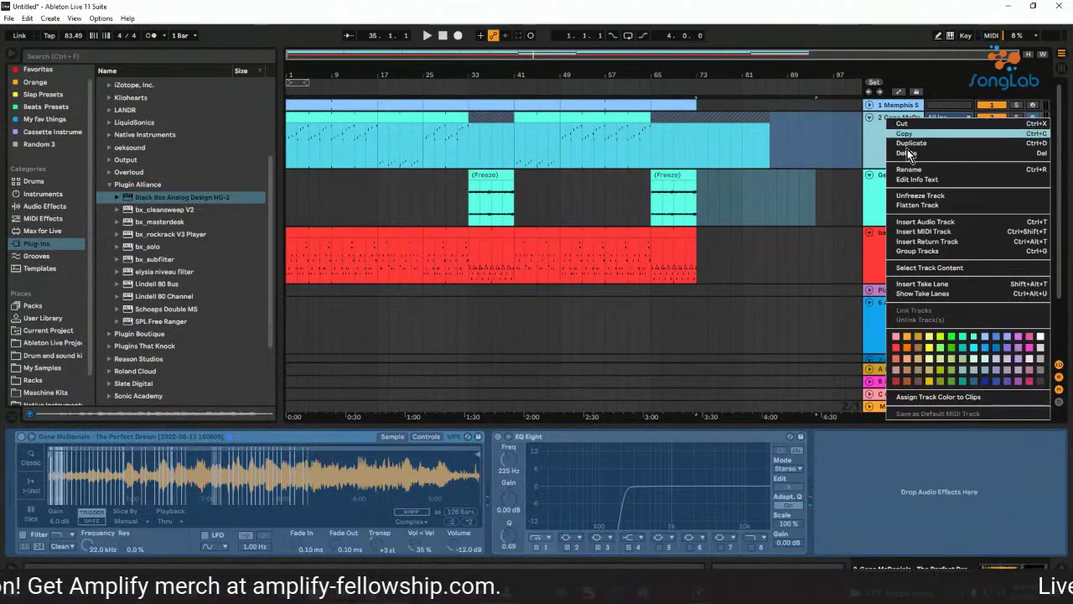
click(922, 204)
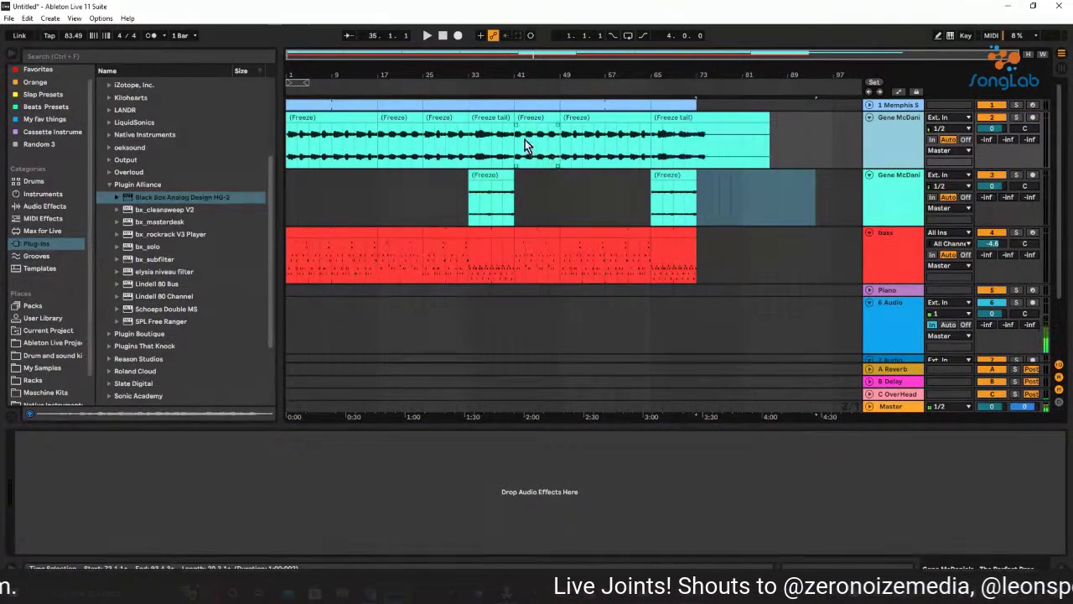
Delete the Freeze tail clips at bars 33 and 65 of the first Gene McDaniels track and play from bar 65.
click(495, 119)
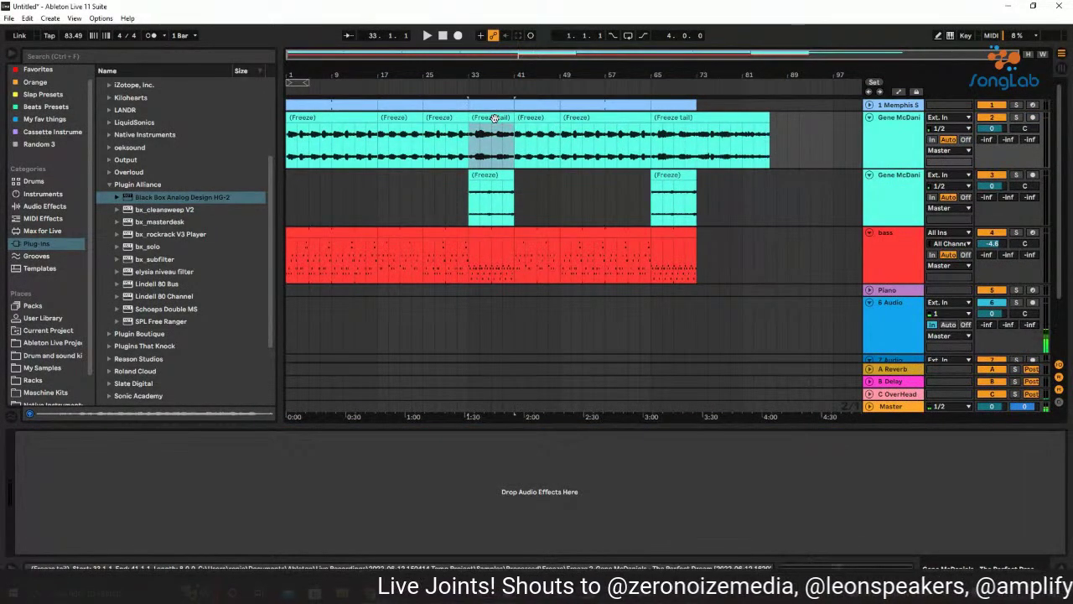
key(Delete)
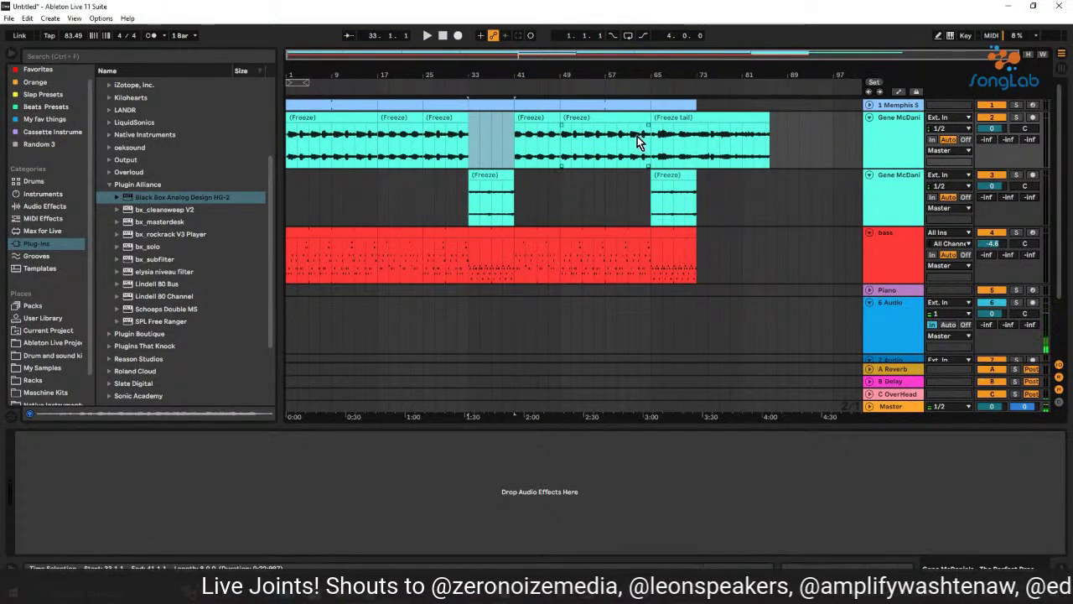
click(664, 117)
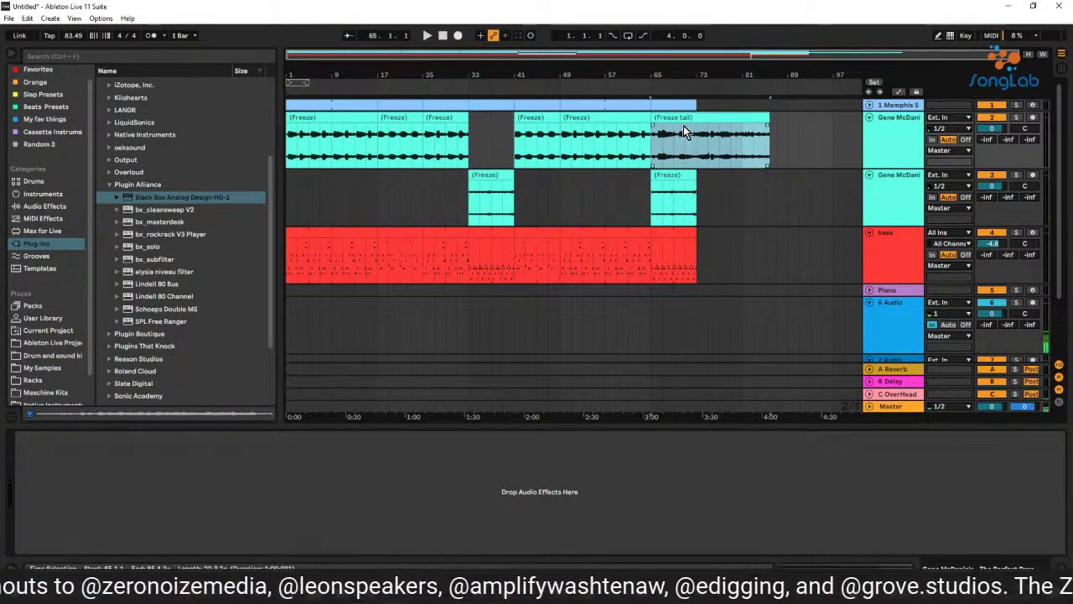
key(Delete)
key(space)
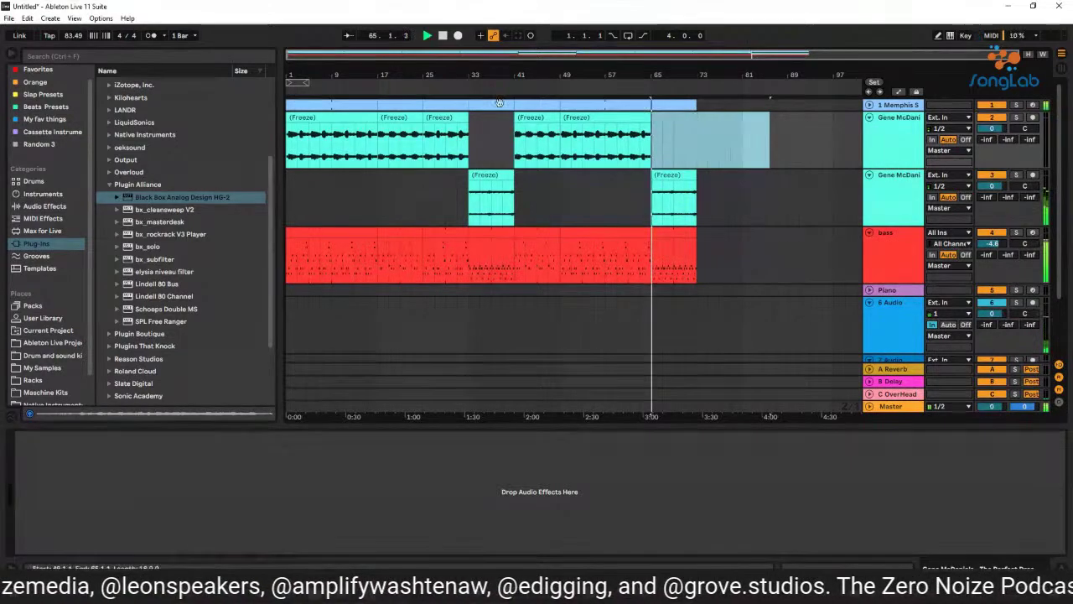
Set the loop range to span bars 1 to 73 of the arrangement and play briefly from the start.
mouse_move(352, 87)
mouse_down()
mouse_move(355, 109)
mouse_move(356, 76)
mouse_up()
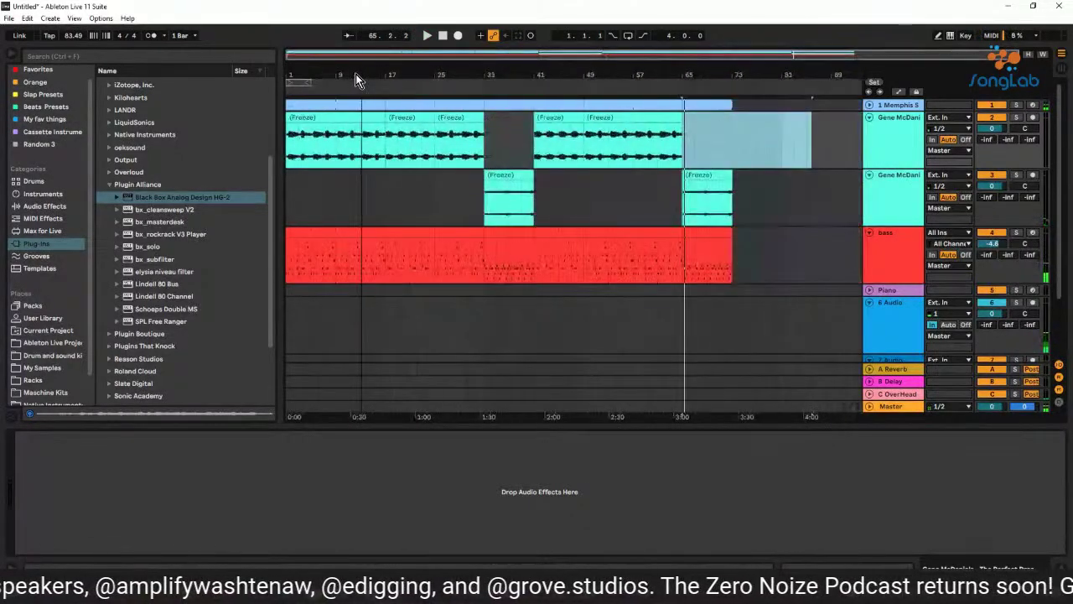
drag(287, 126, 734, 123)
key(space)
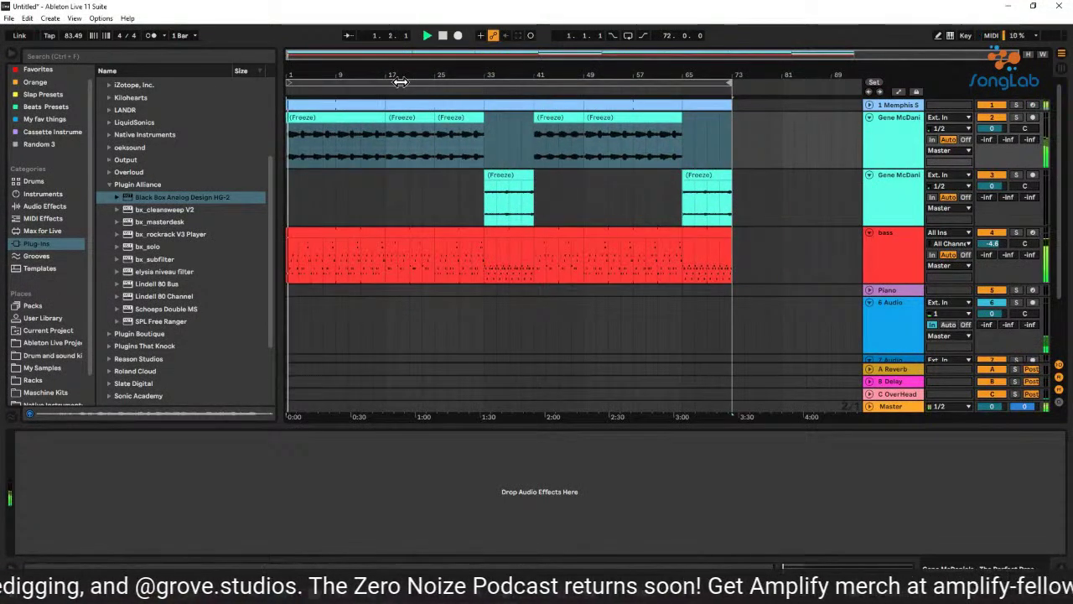
drag(367, 71, 369, 70)
key(space)
scroll(389, 202, down, 2)
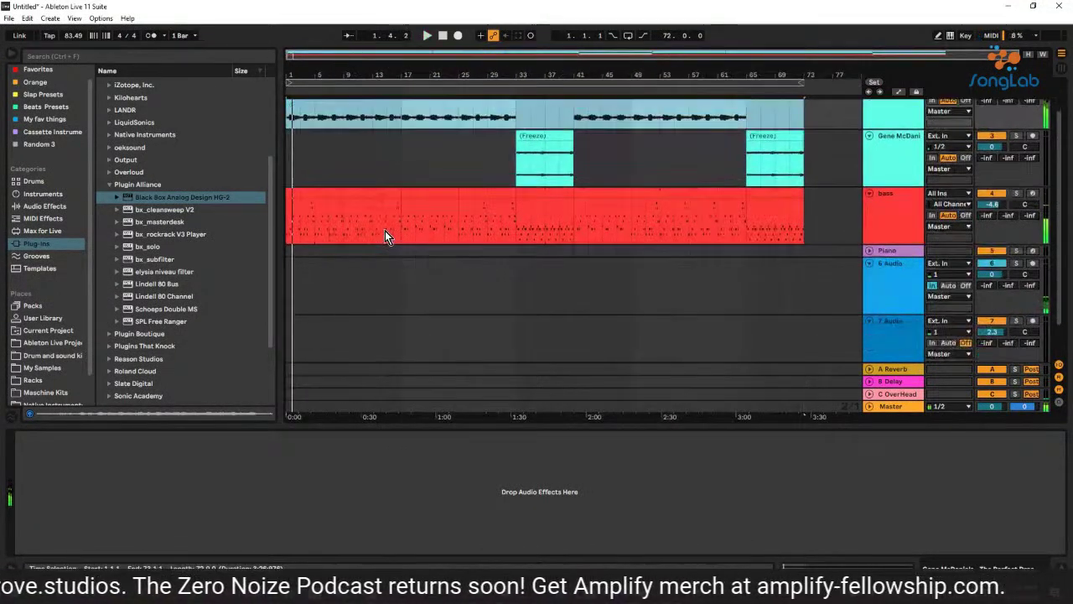
click(386, 117)
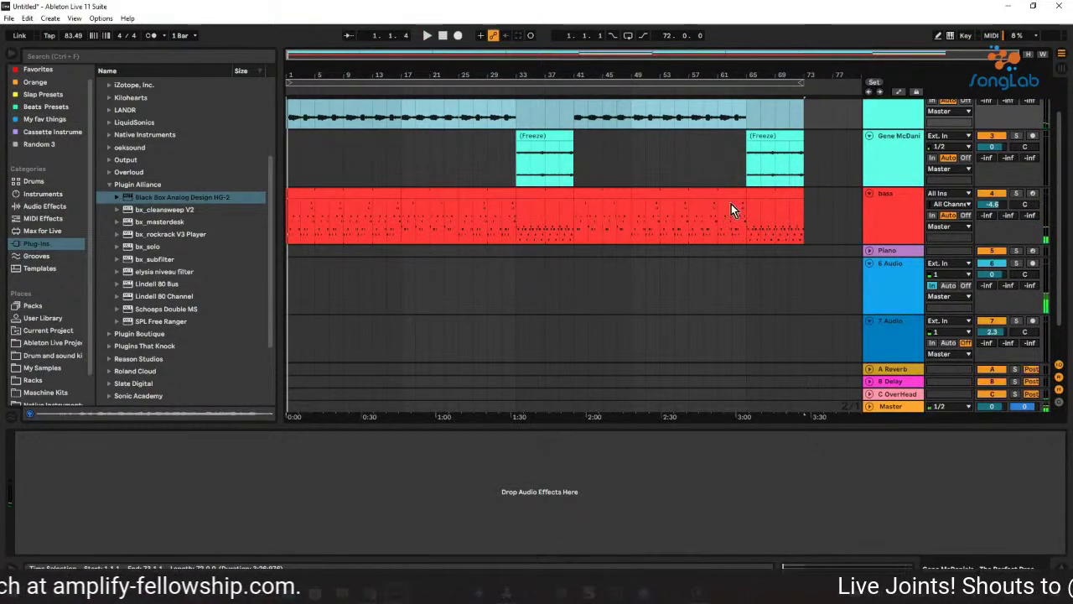
Arm the bass track, play the arrangement from the start and open the first bass clip's notes for editing.
click(1032, 193)
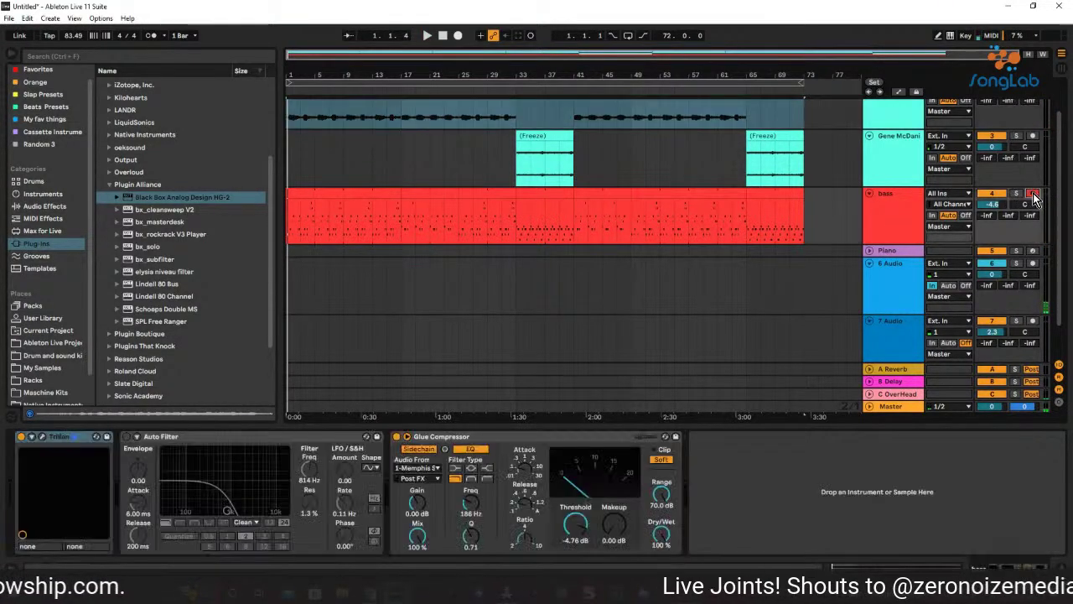
key(space)
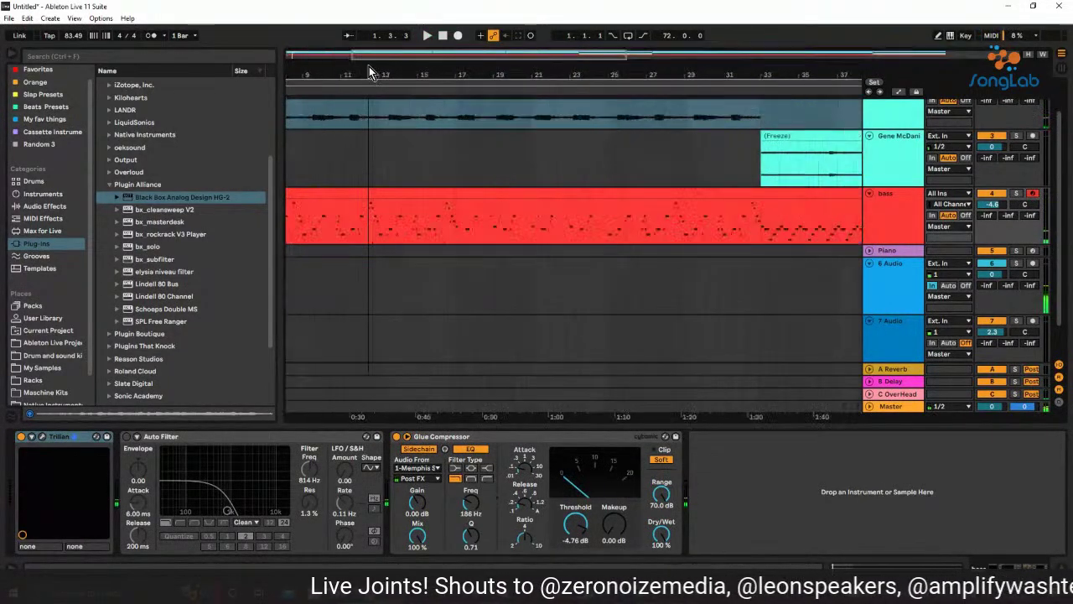
scroll(394, 145, up, 2)
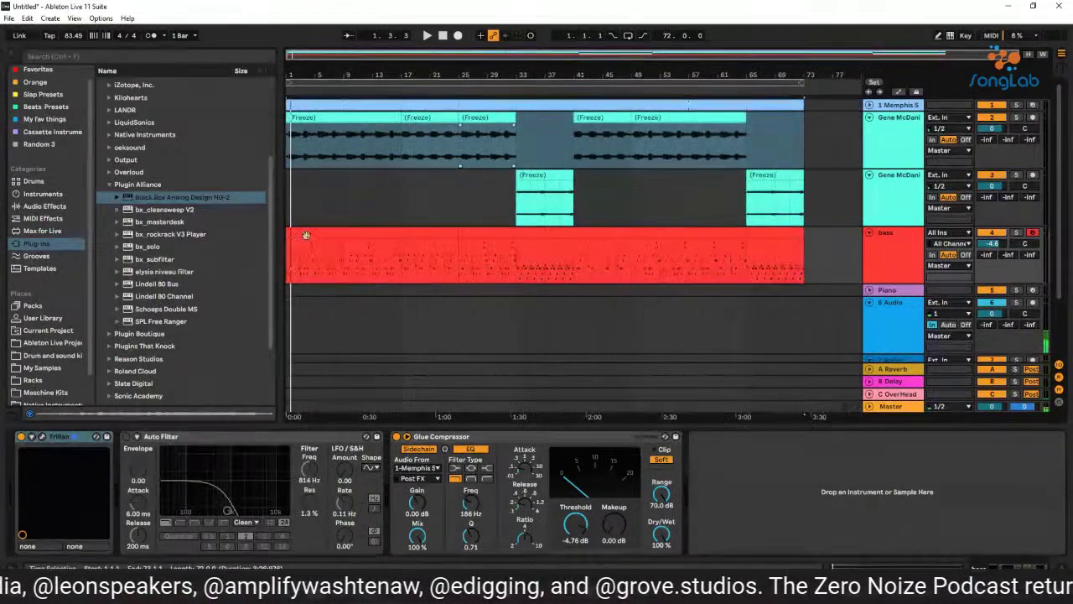
key(space)
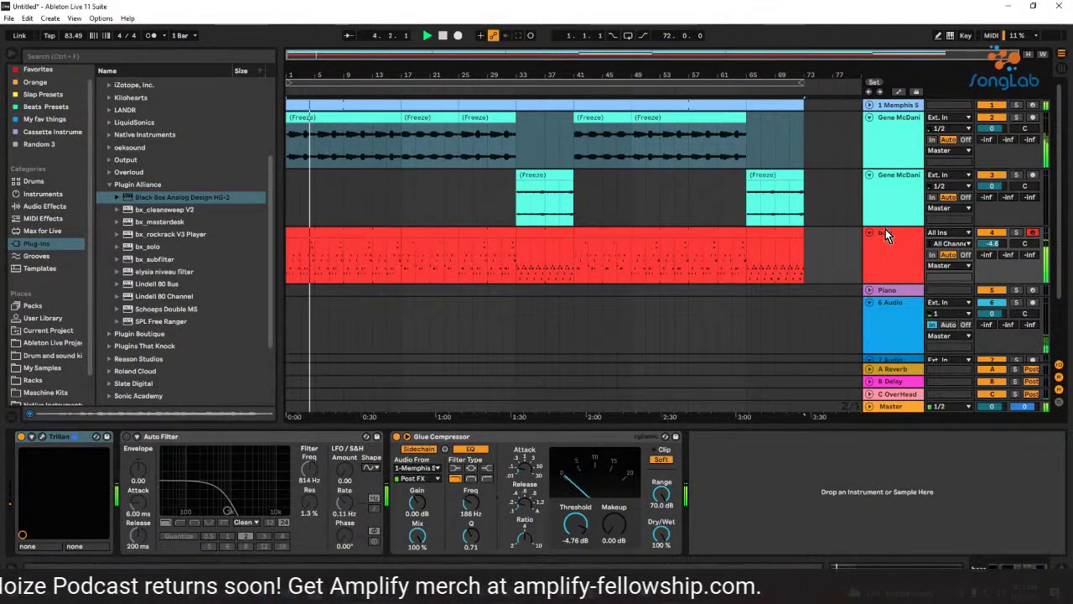
click(308, 234)
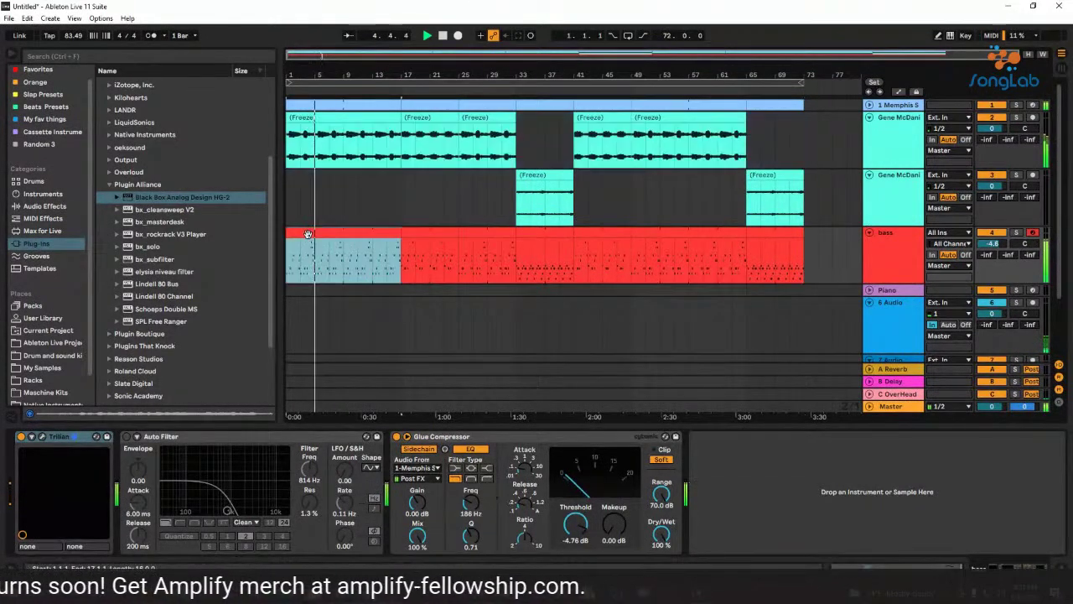
double_click(308, 234)
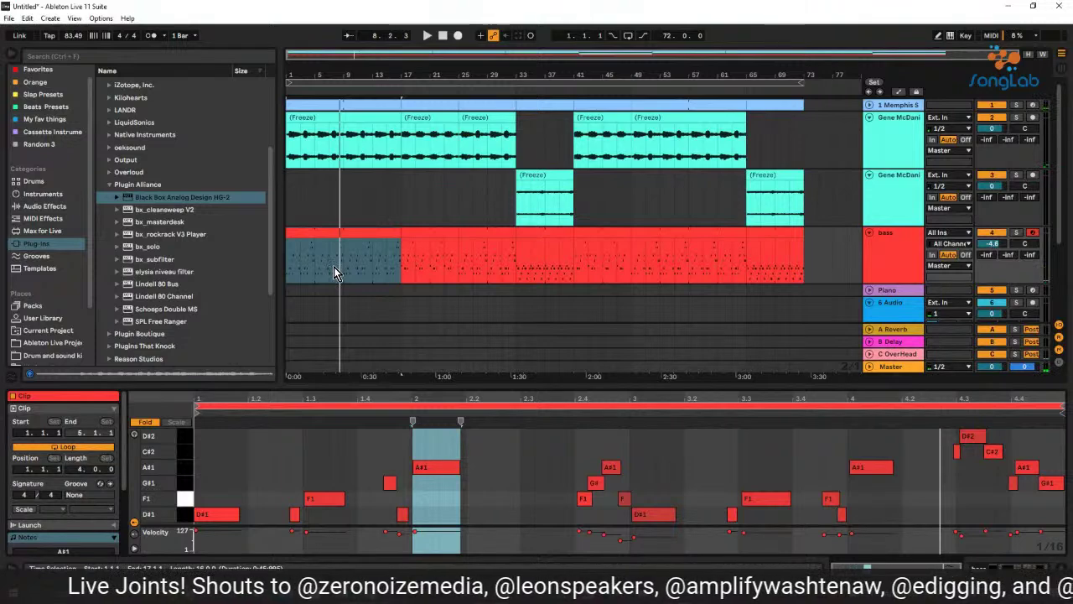
Split the first bass clip around bars 7 and 8 to make a separate two-bar clip.
drag(334, 267, 339, 269)
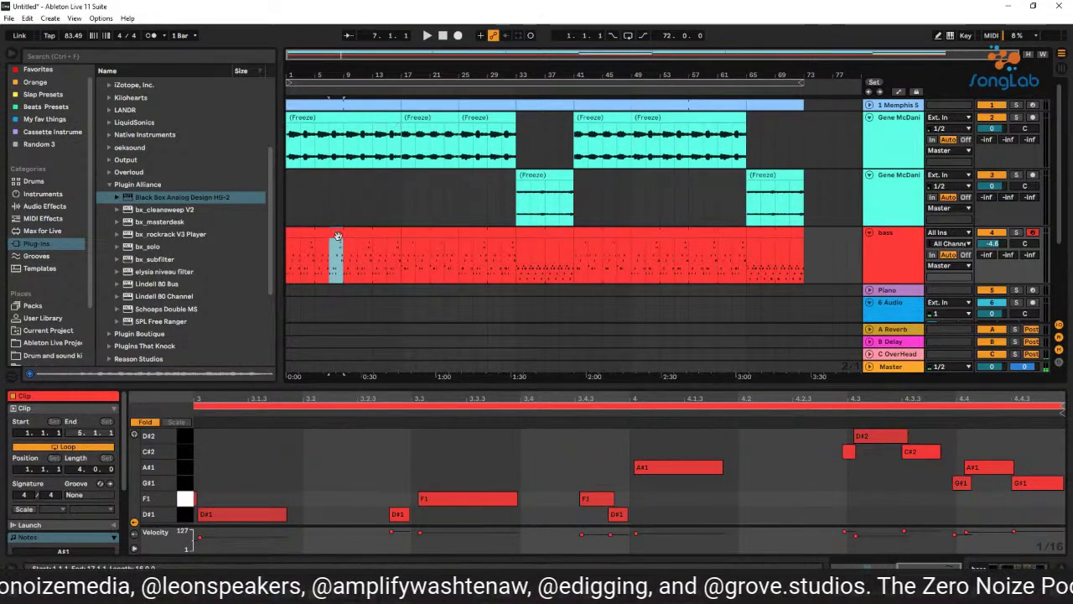
right_click(338, 236)
click(375, 355)
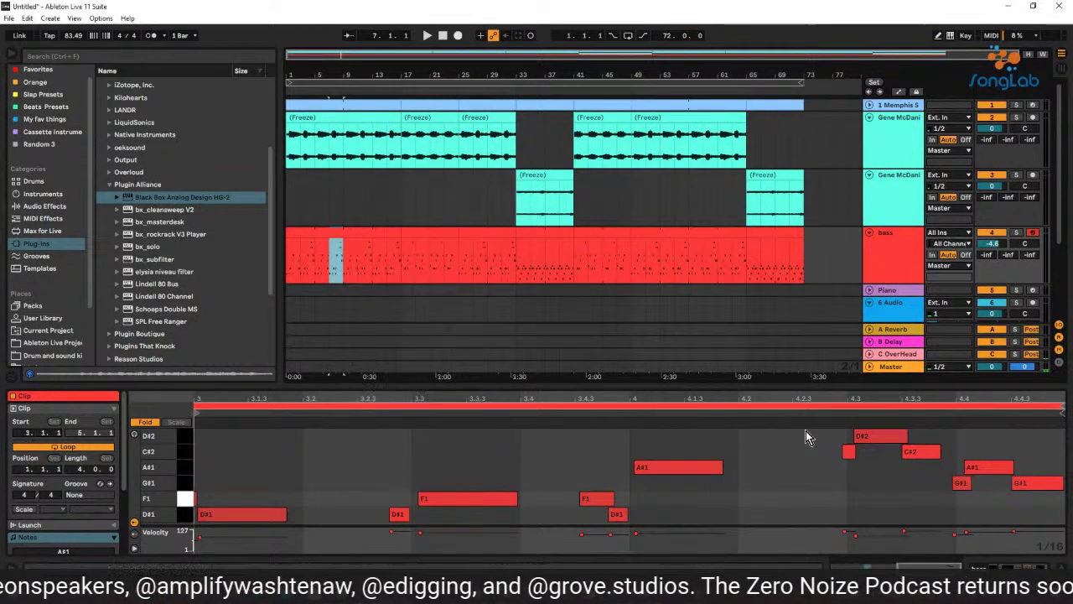
Delete the notes from beat 4.3 onward in the split two-bar bass clip and play back the change.
key(space)
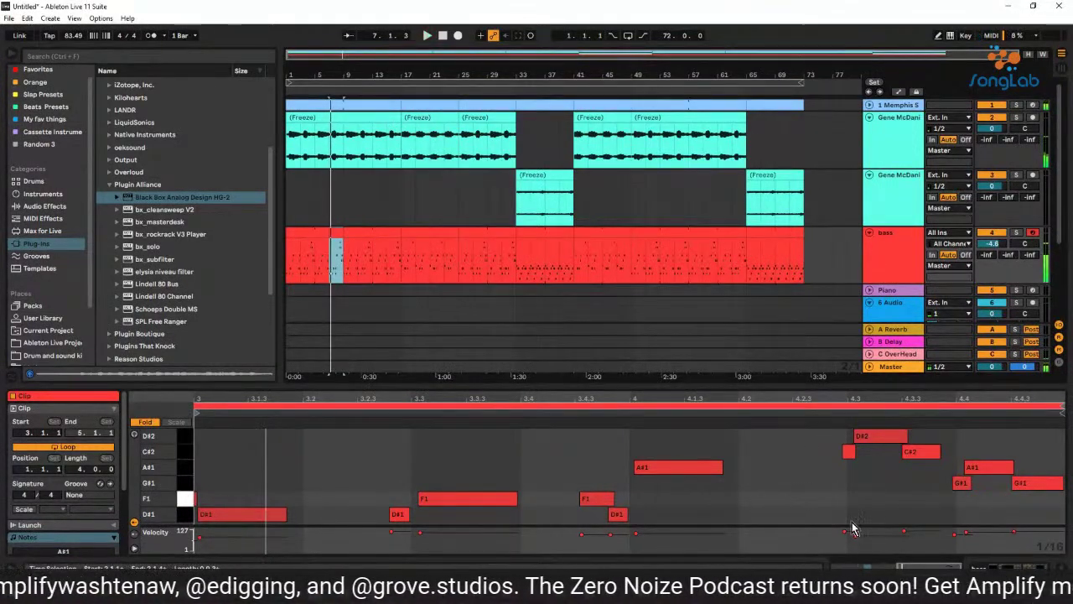
drag(1034, 515, 825, 443)
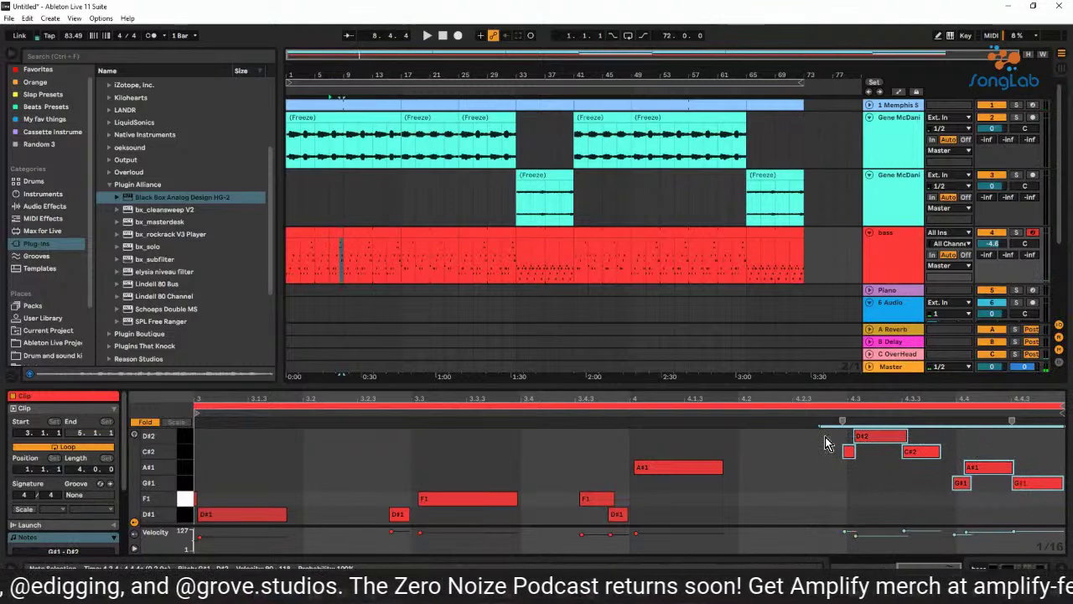
key(Delete)
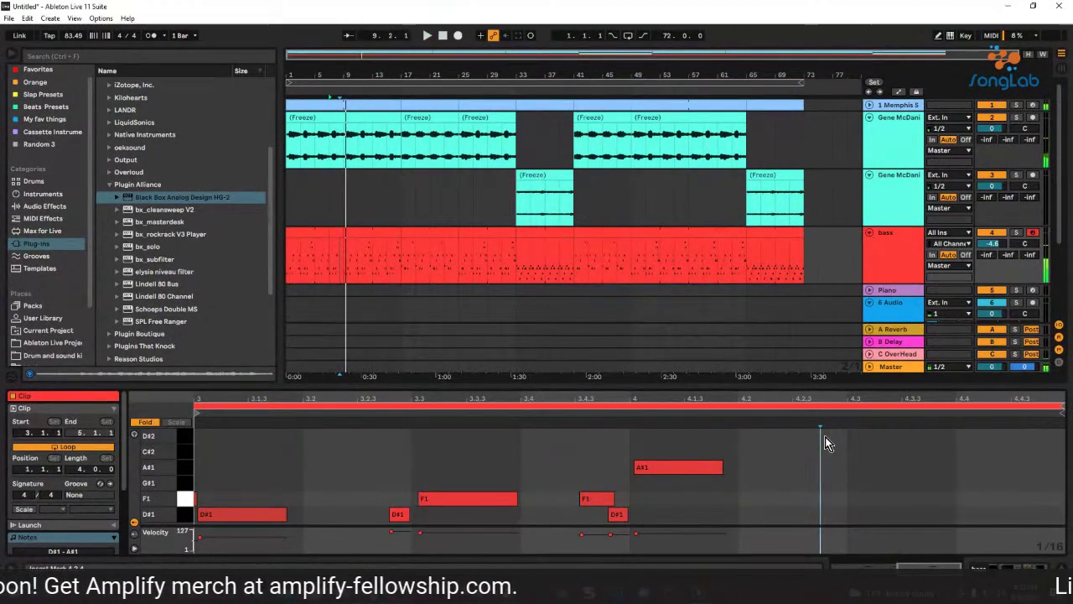
key(space)
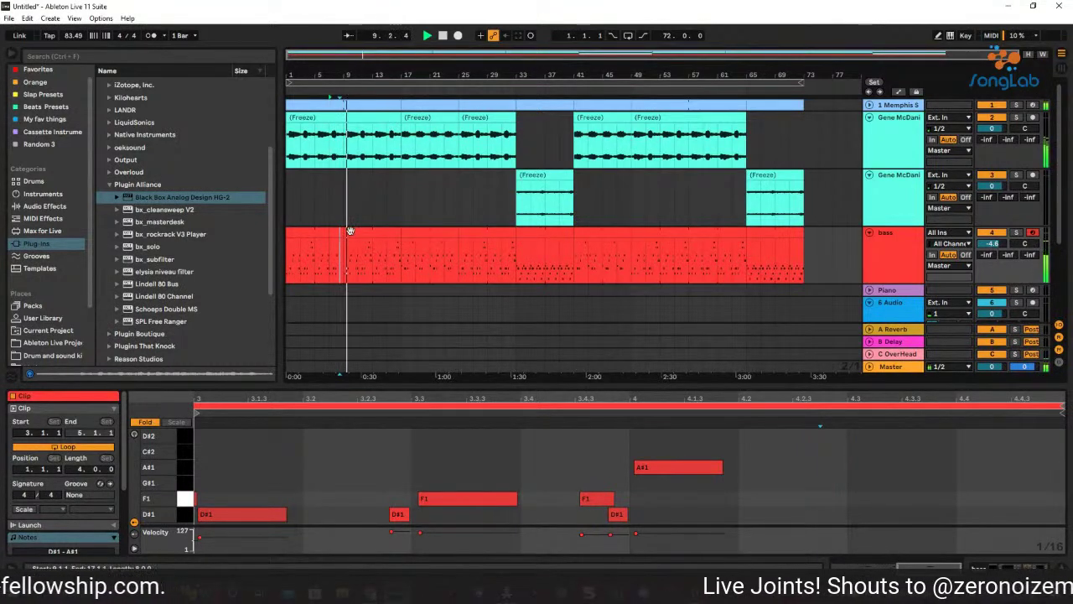
Split the bass clip that starts at bar 9 into a separate four-bar clip ending at bar 13.
drag(401, 239, 353, 230)
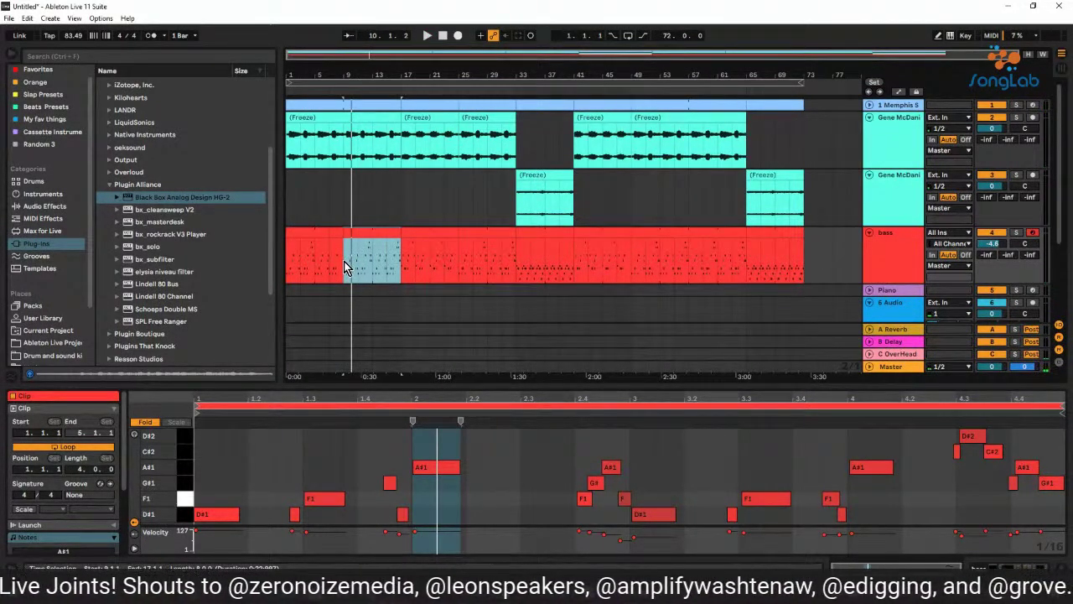
drag(344, 261, 372, 261)
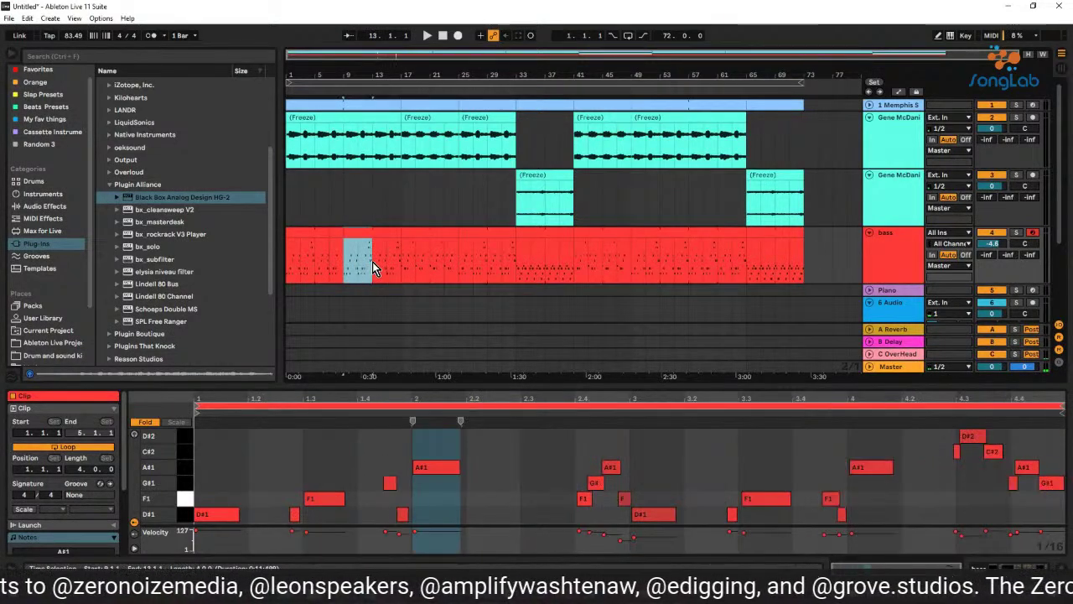
right_click(356, 241)
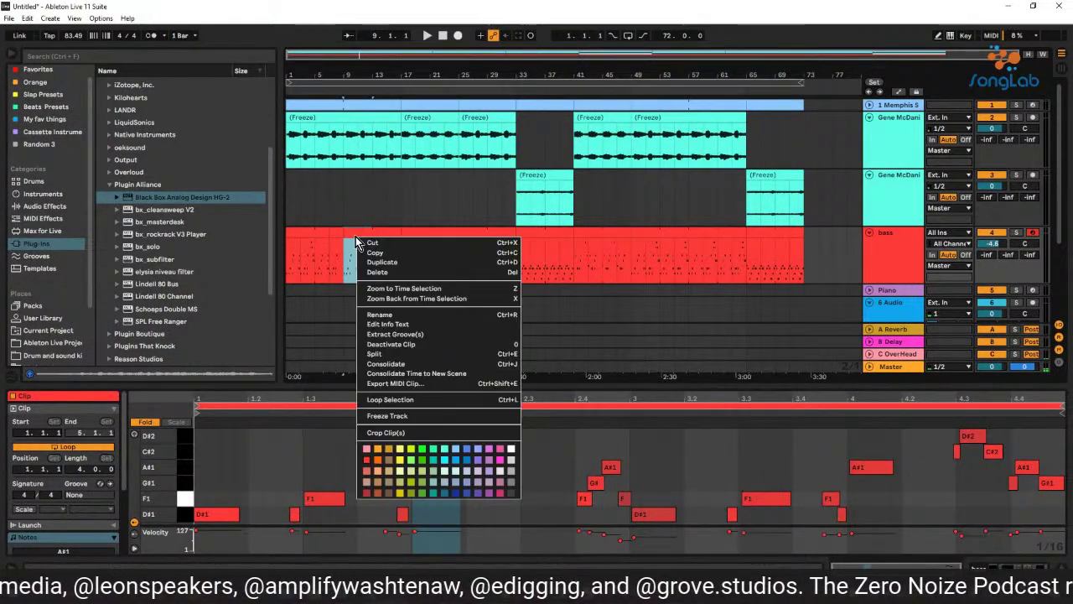
click(390, 353)
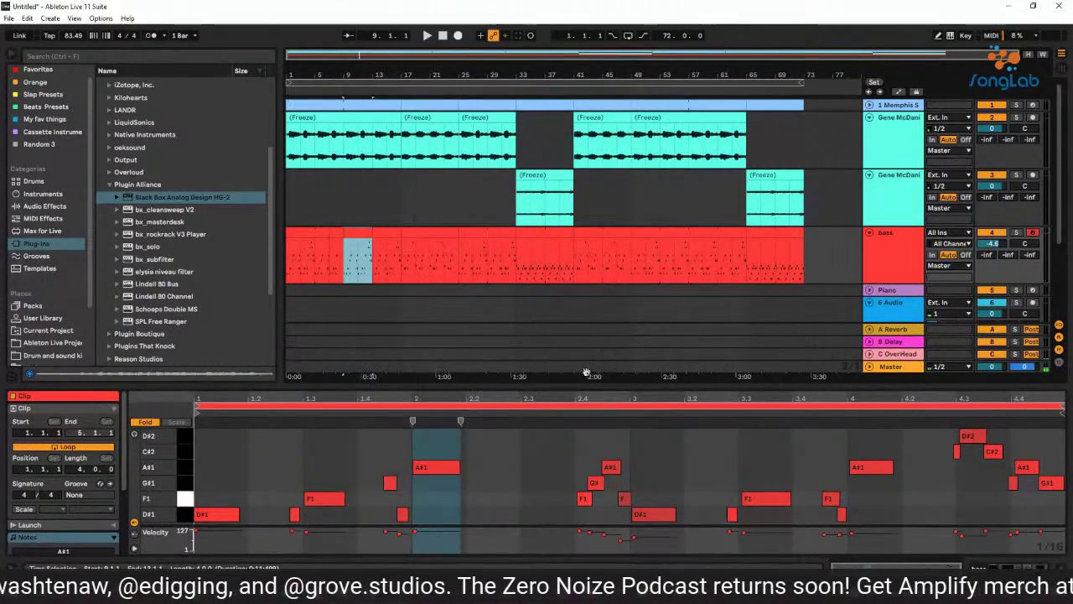
Delete the short D#1 note just before beat 1.3 in the bar 9 bass clip and play the section.
key(space)
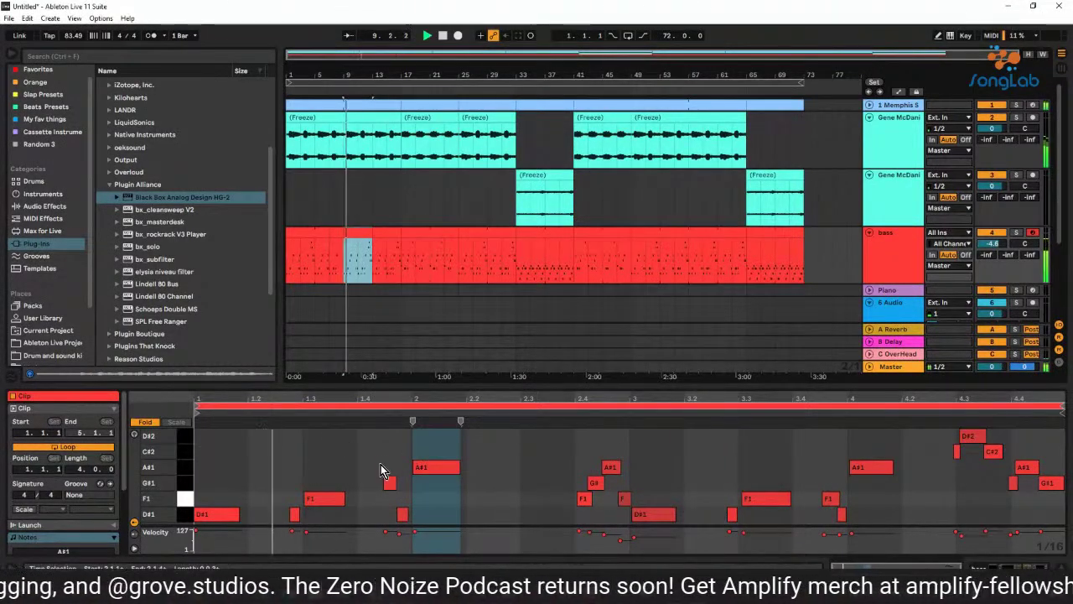
key(space)
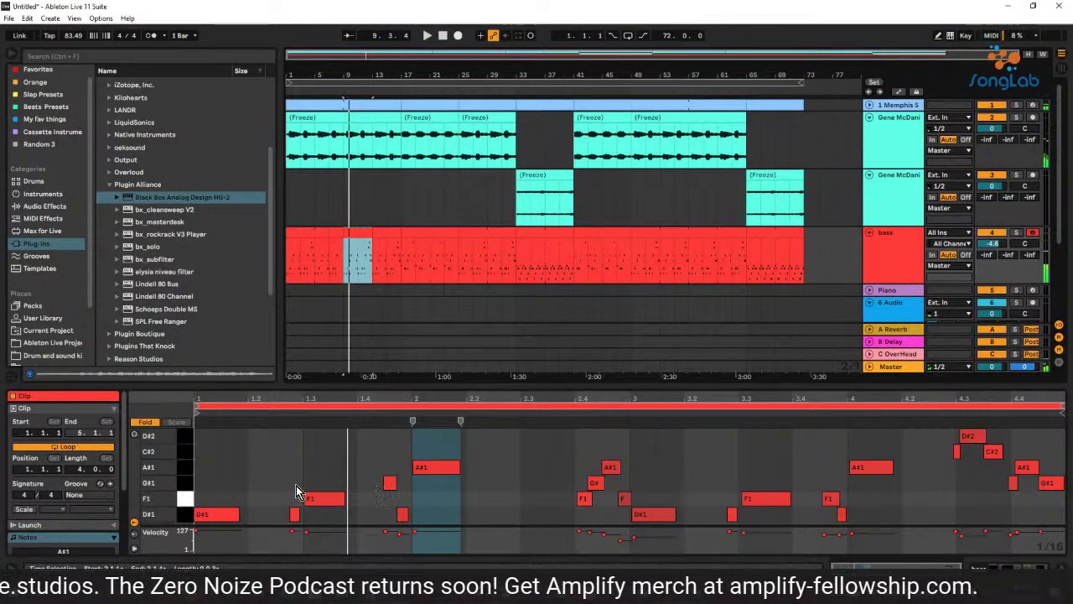
drag(277, 493, 295, 513)
key(Delete)
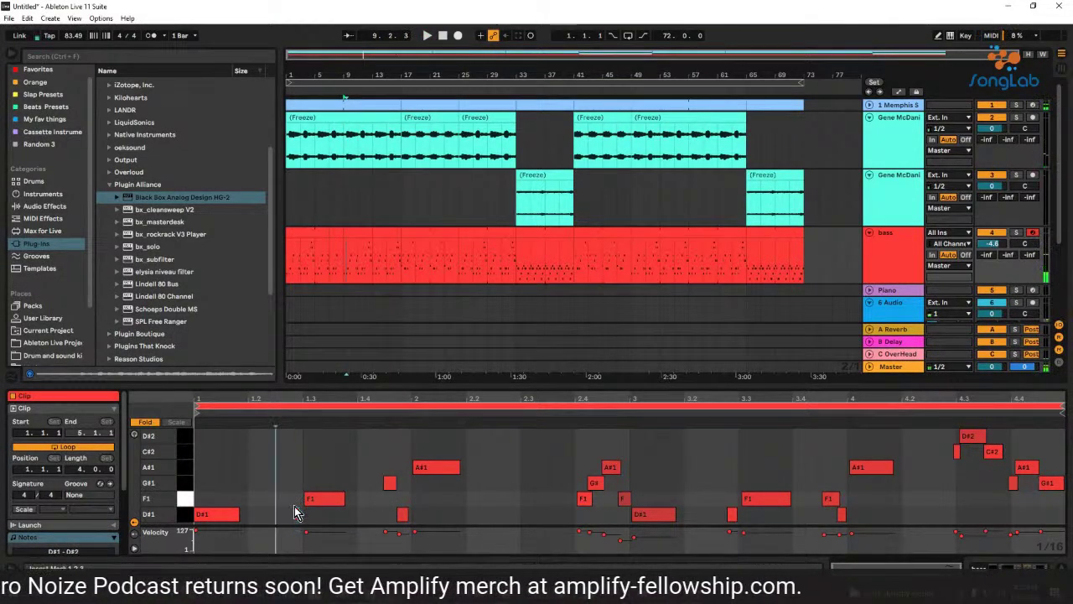
key(space)
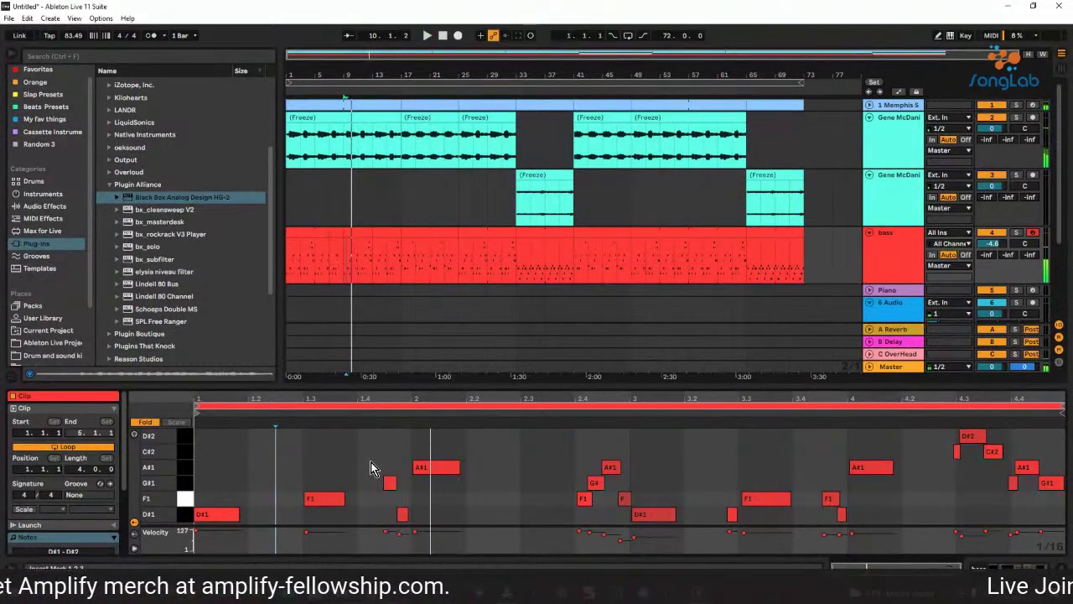
Delete the short G#1 and D#1 notes just before bar 2 in the bar 9 bass clip and play back the change.
drag(371, 468, 411, 526)
key(space)
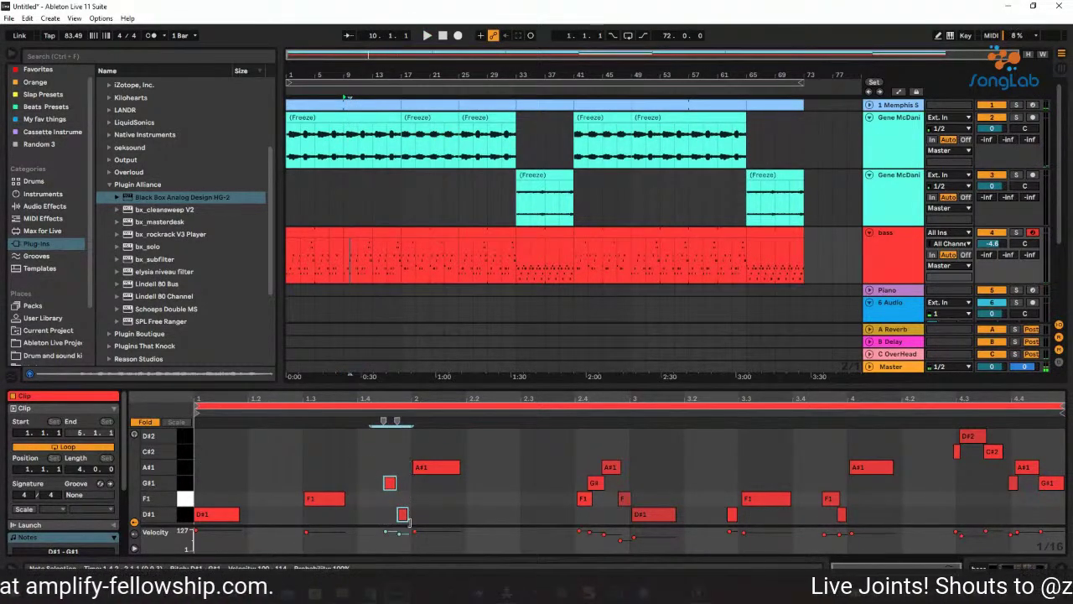
key(Delete)
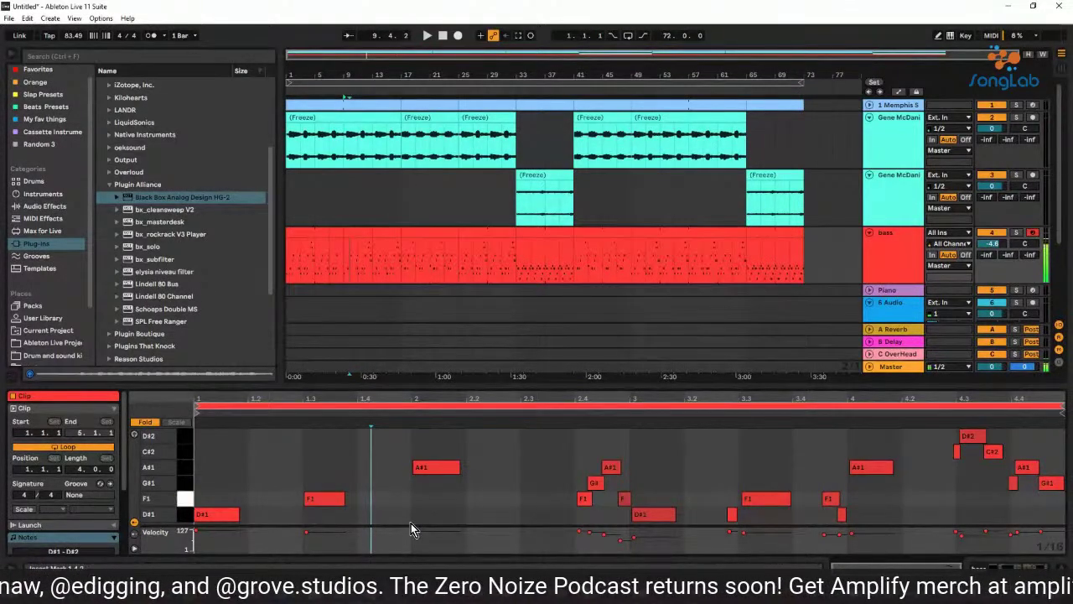
key(space)
key(space)
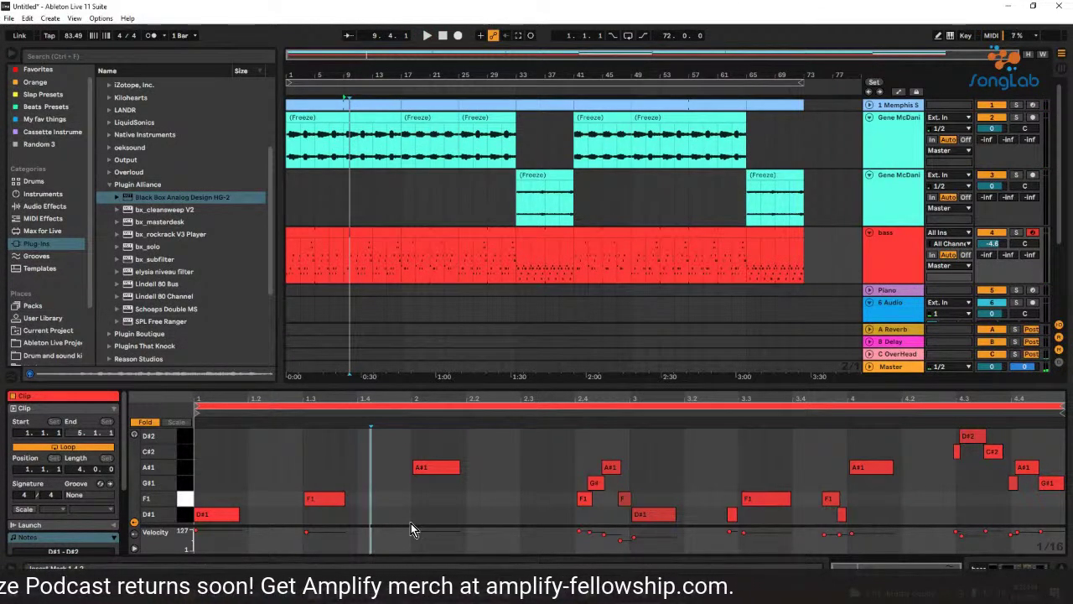
key(space)
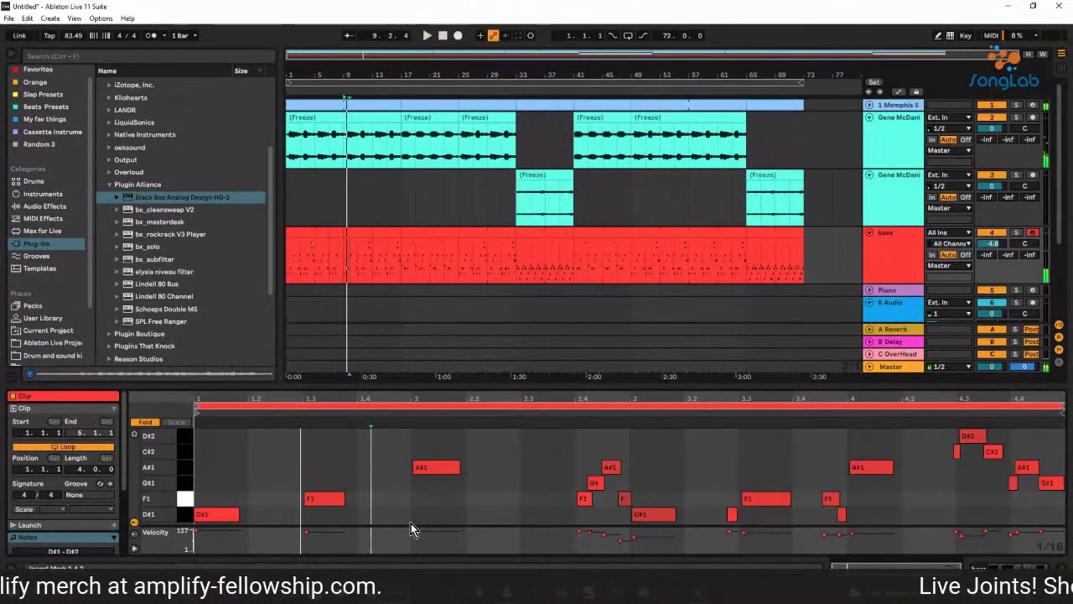
Try a recording pass on the bass track from bar 9, and turn on MIDI Arrangement Overdub.
key(space)
key(F9)
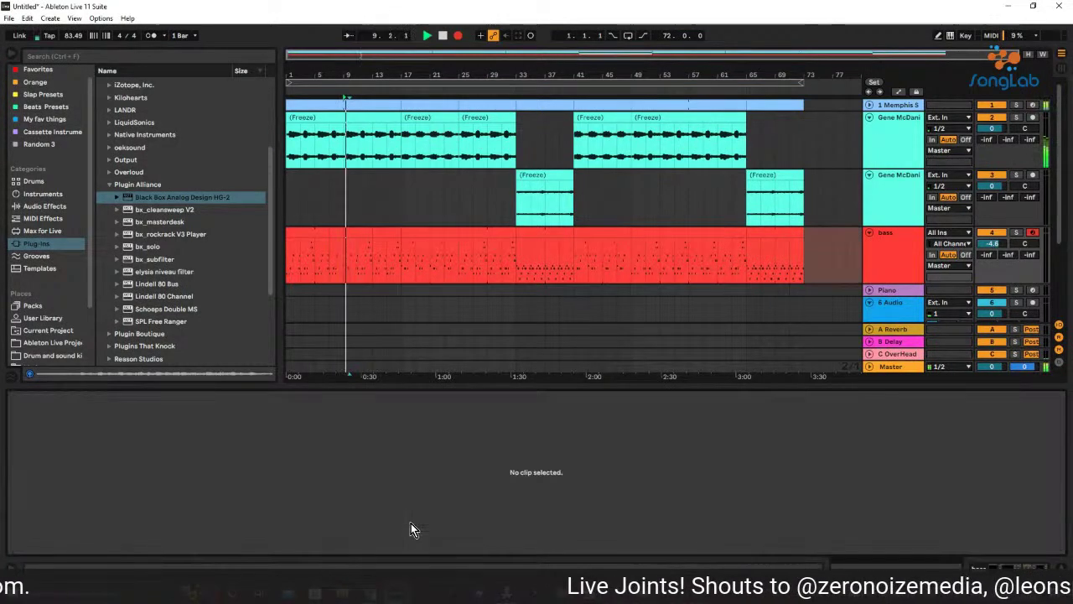
key(space)
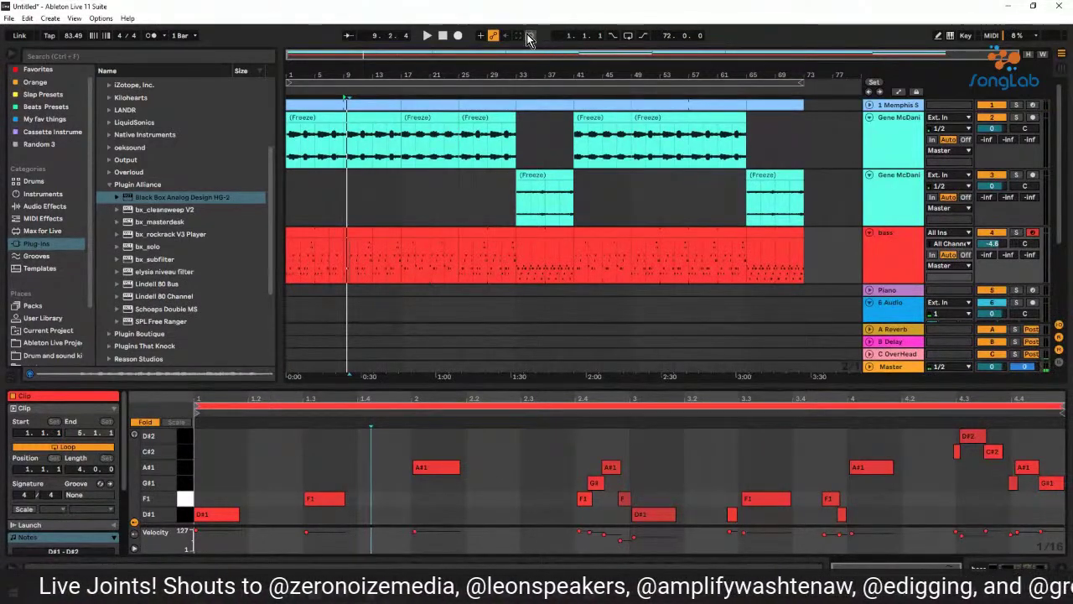
click(480, 35)
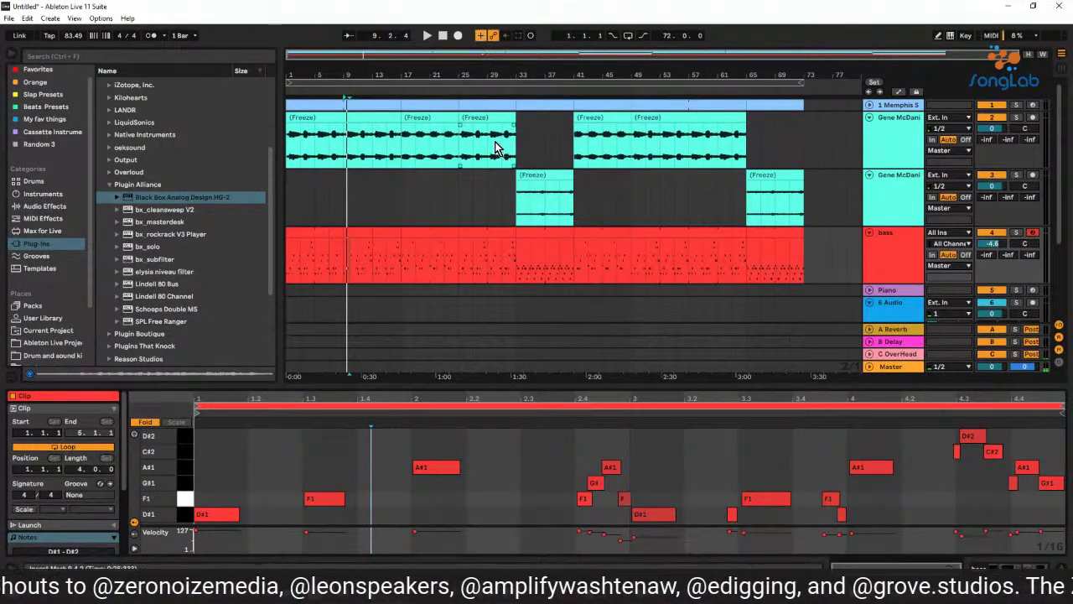
Record overdub passes on the bass track over bars 9 and 10, adding an F2 note and a low A#0 note.
key(F9)
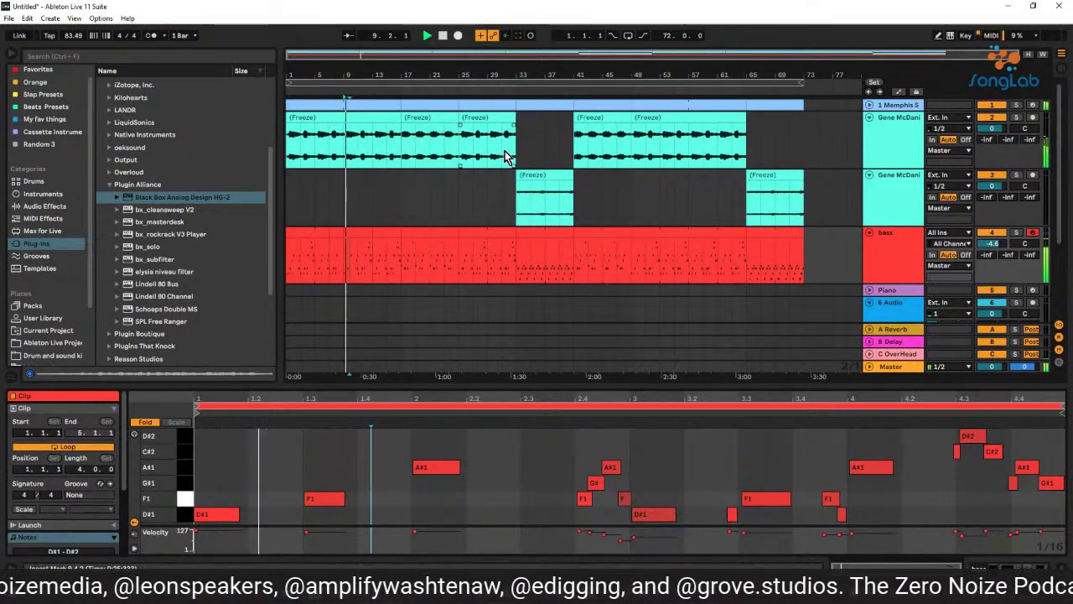
key(F9)
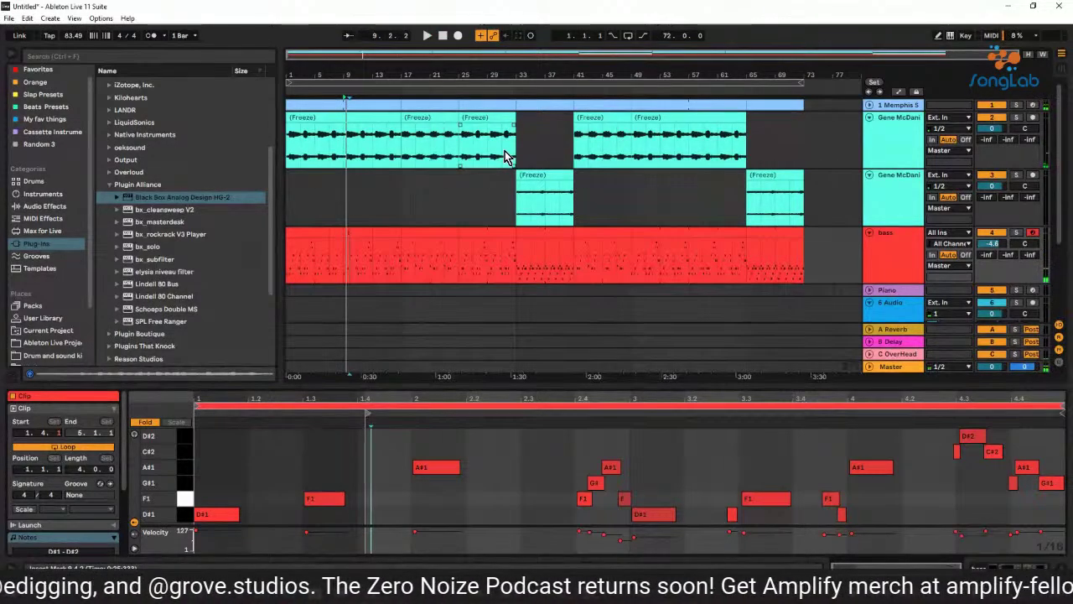
key(F9)
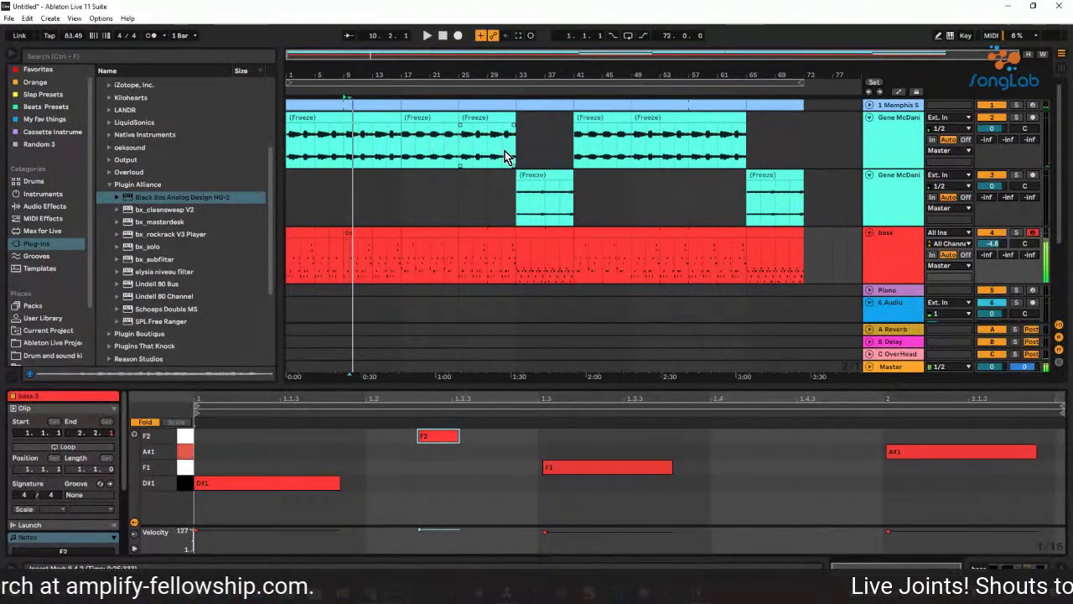
key(F9)
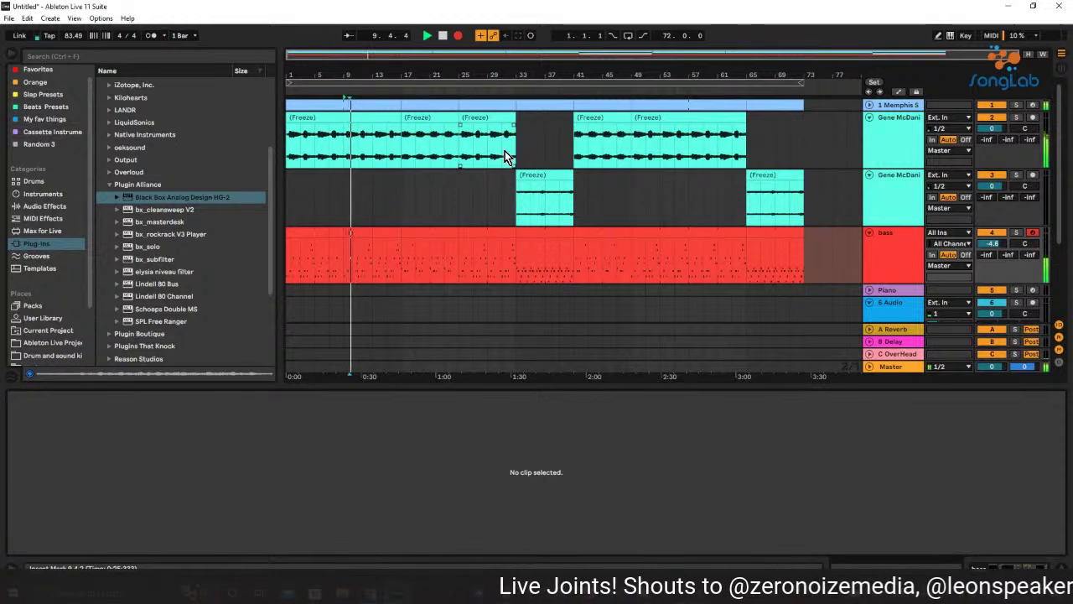
key(F9)
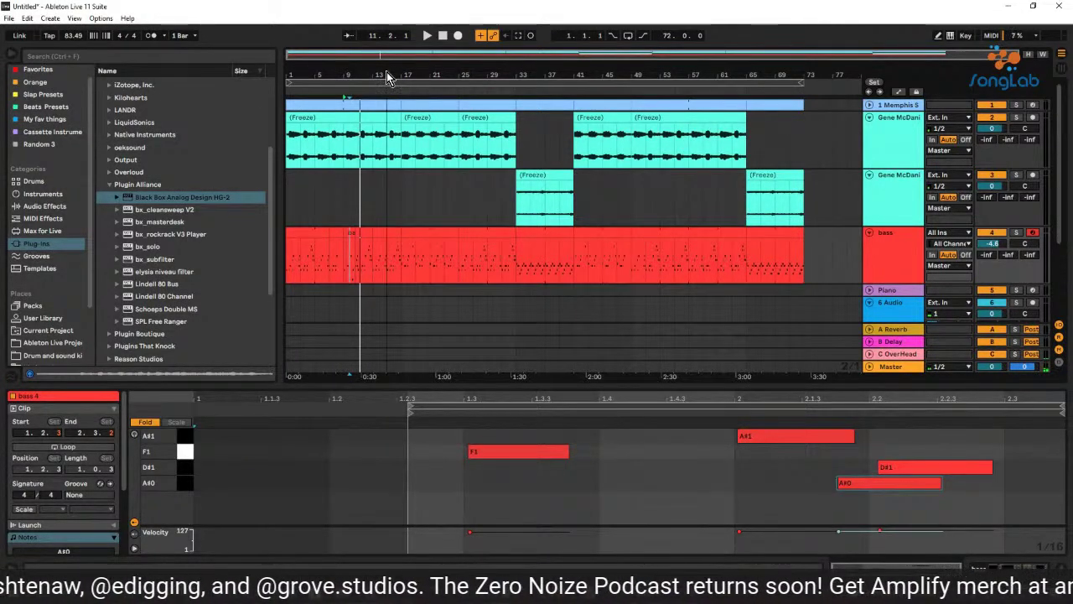
Delete the D#1 note overlapping the recorded A#0 note in the bass clip and play the section from bar 9.
key(space)
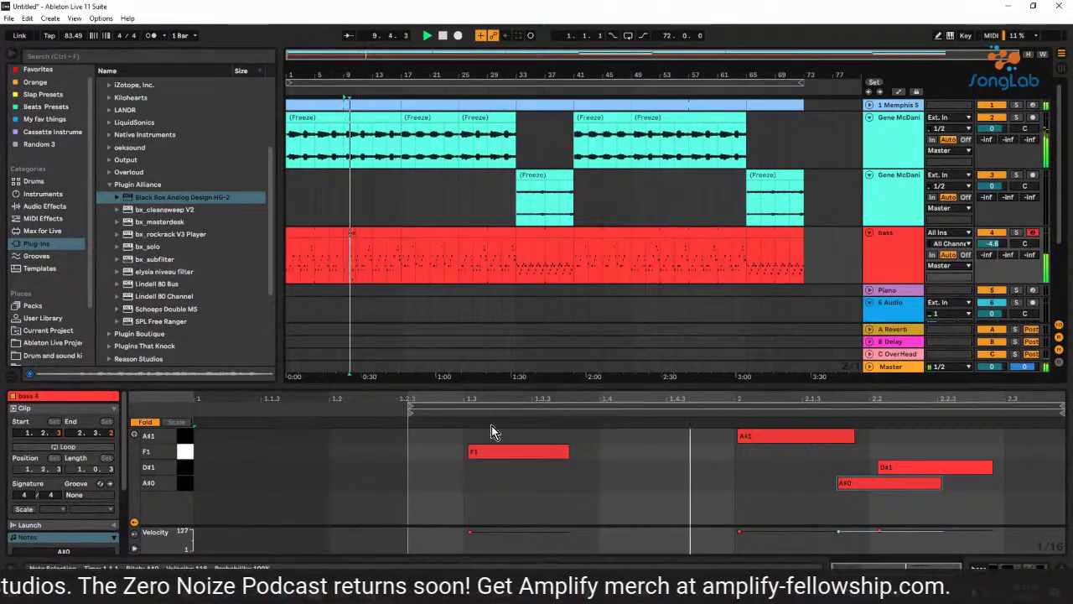
key(space)
key(space)
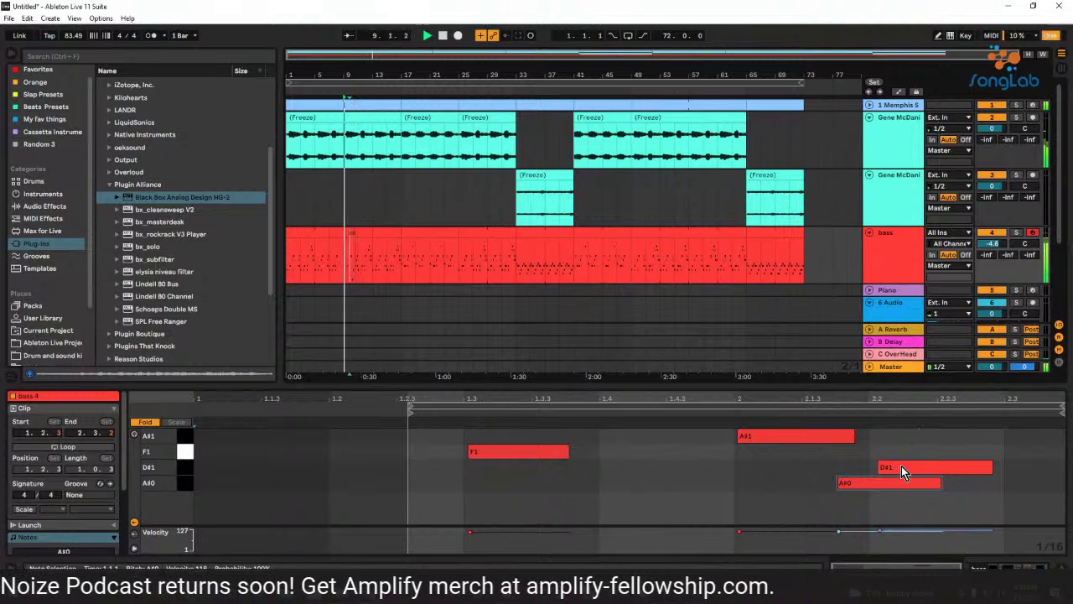
key(space)
double_click(913, 467)
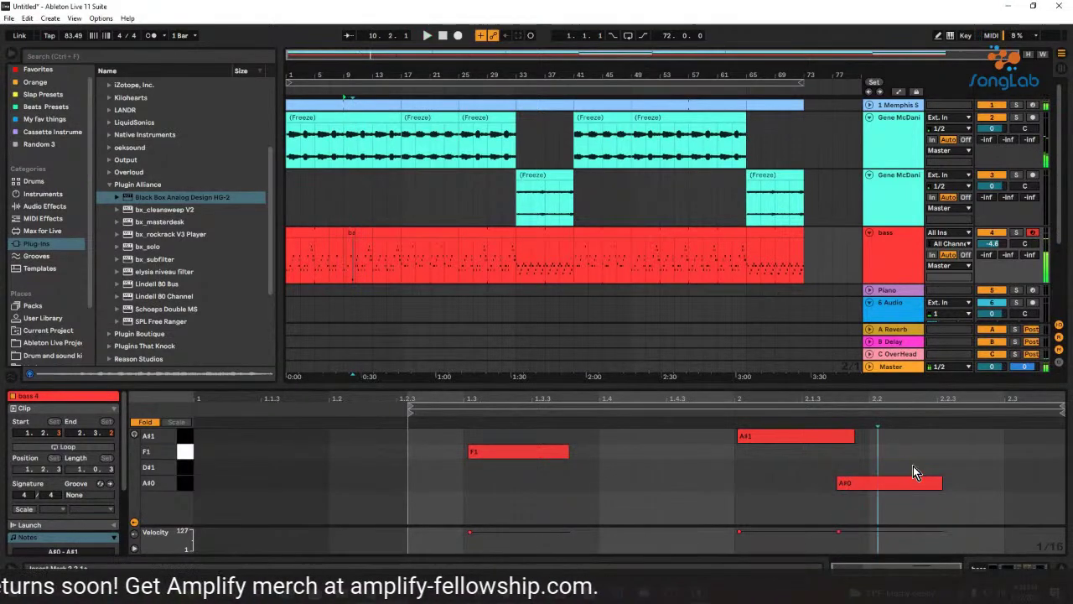
key(space)
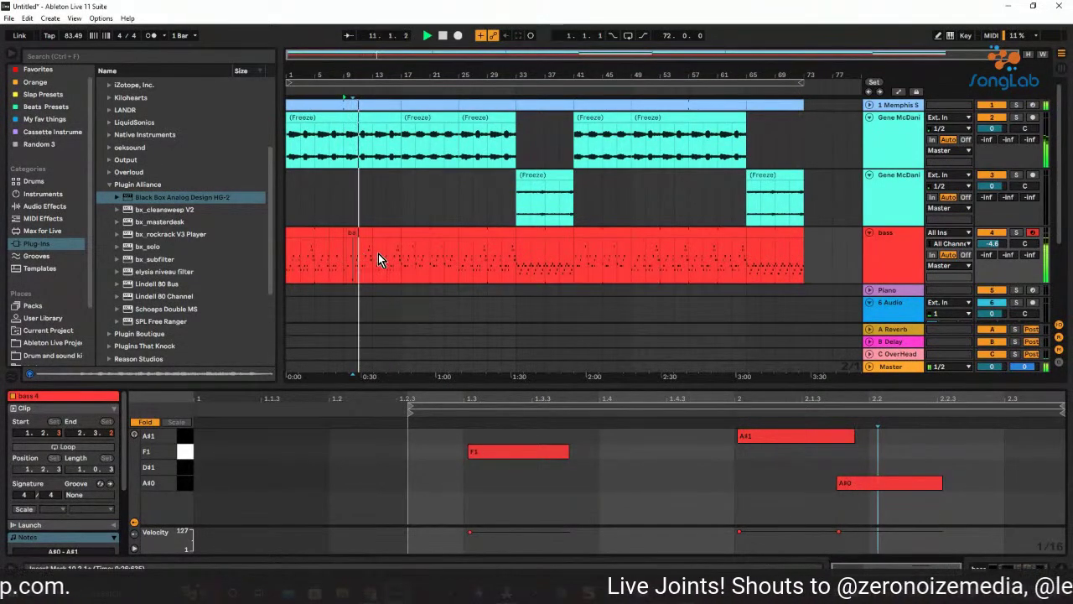
key(space)
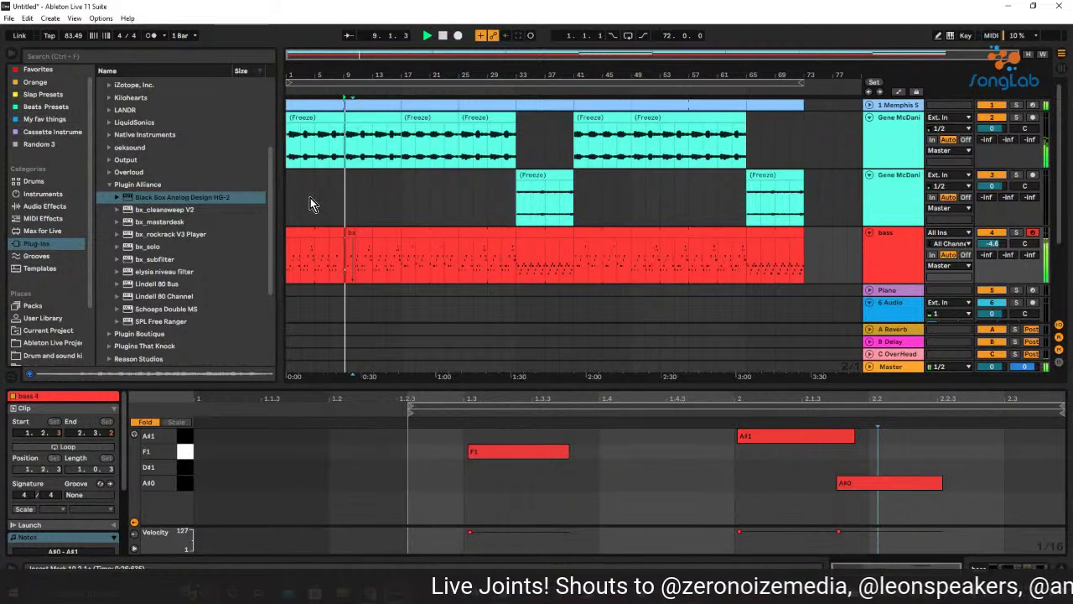
Play the arrangement from bar 11 and from the start, examining the notes in the surrounding bass clips.
click(382, 232)
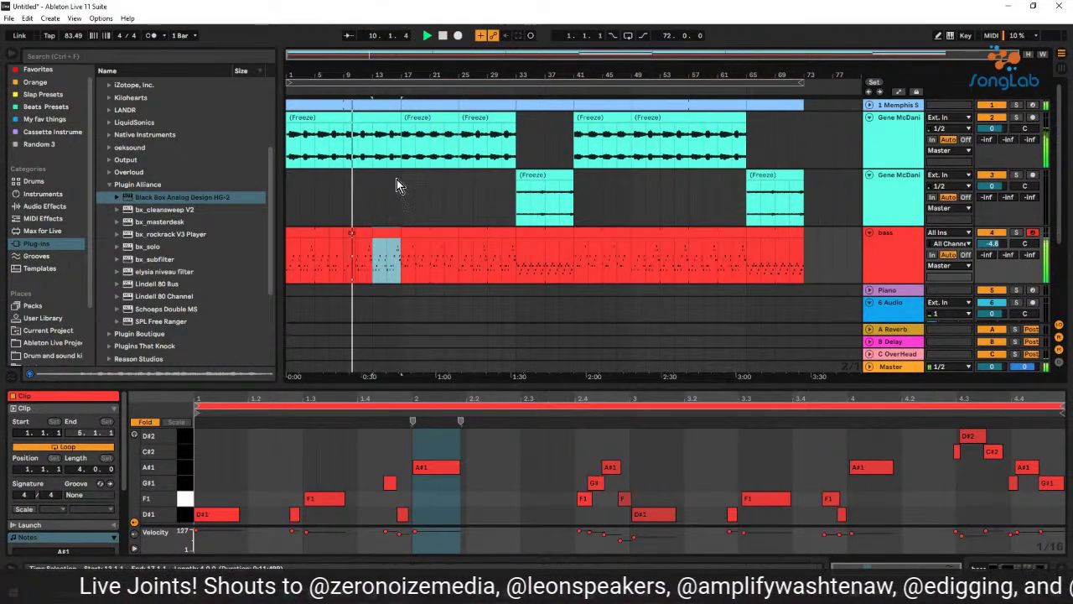
drag(391, 74, 391, 70)
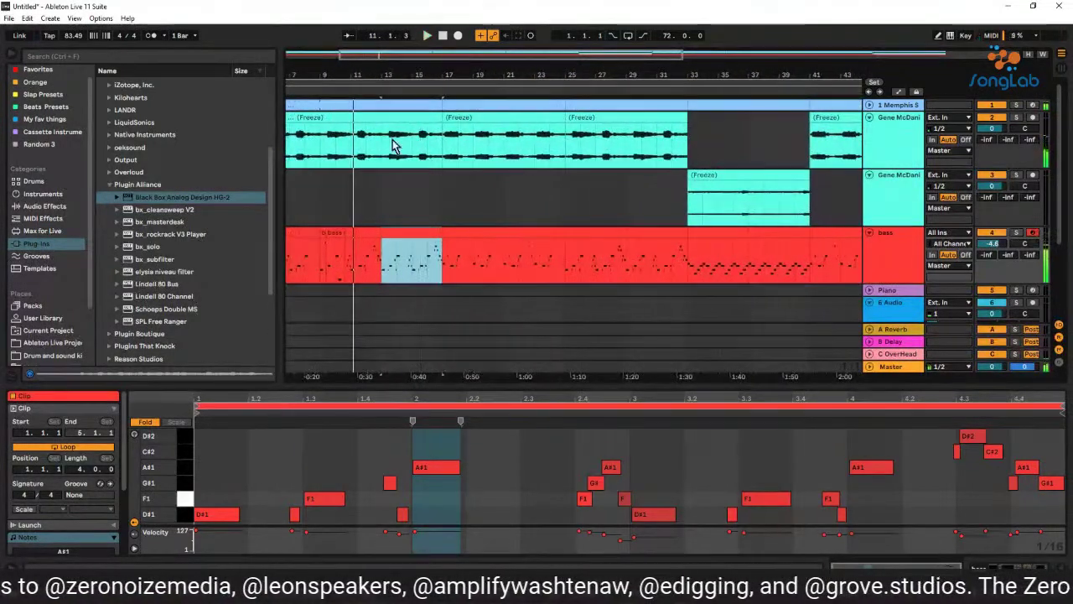
key(space)
click(357, 272)
key(space)
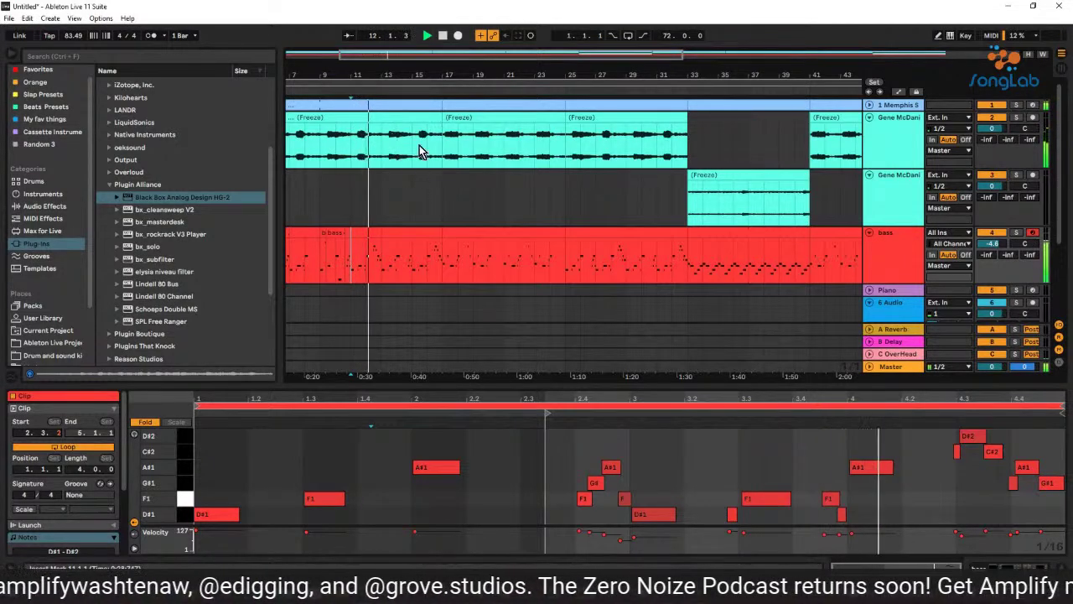
scroll(374, 79, down, 5)
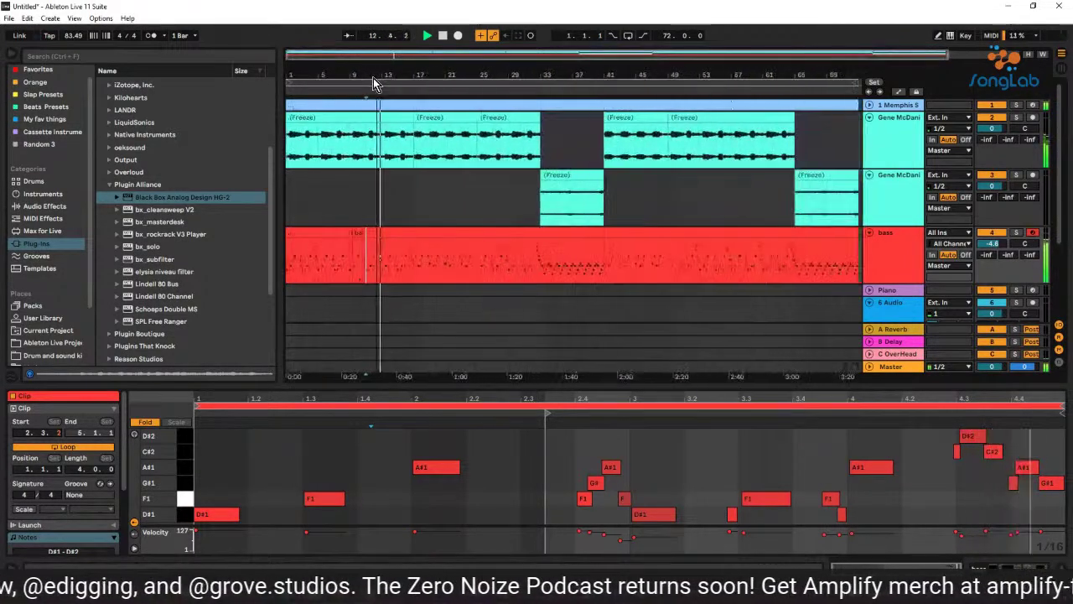
double_click(442, 35)
key(space)
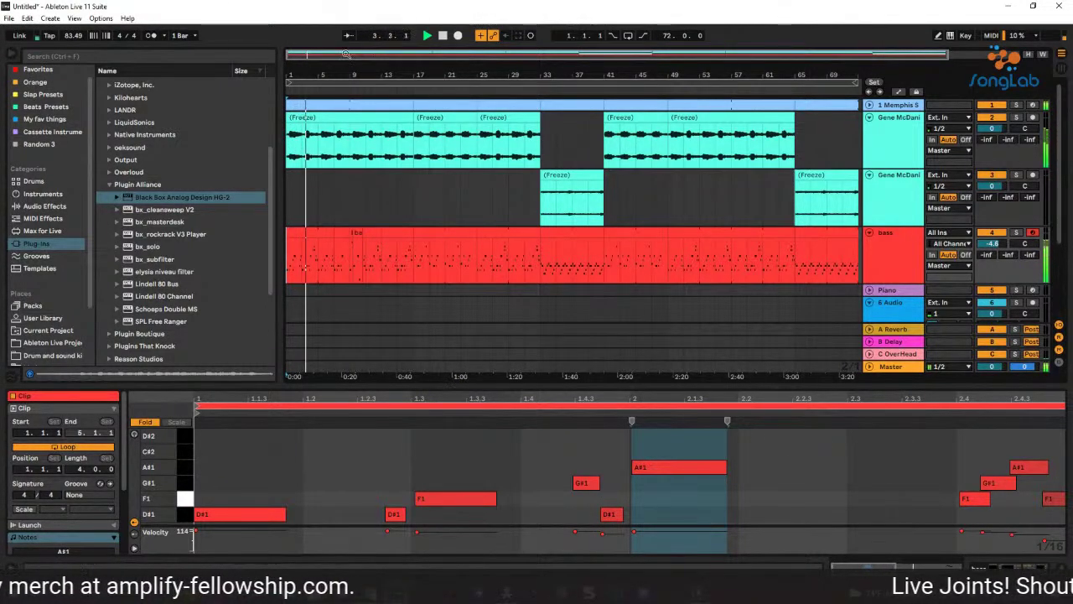
scroll(336, 75, up, 4)
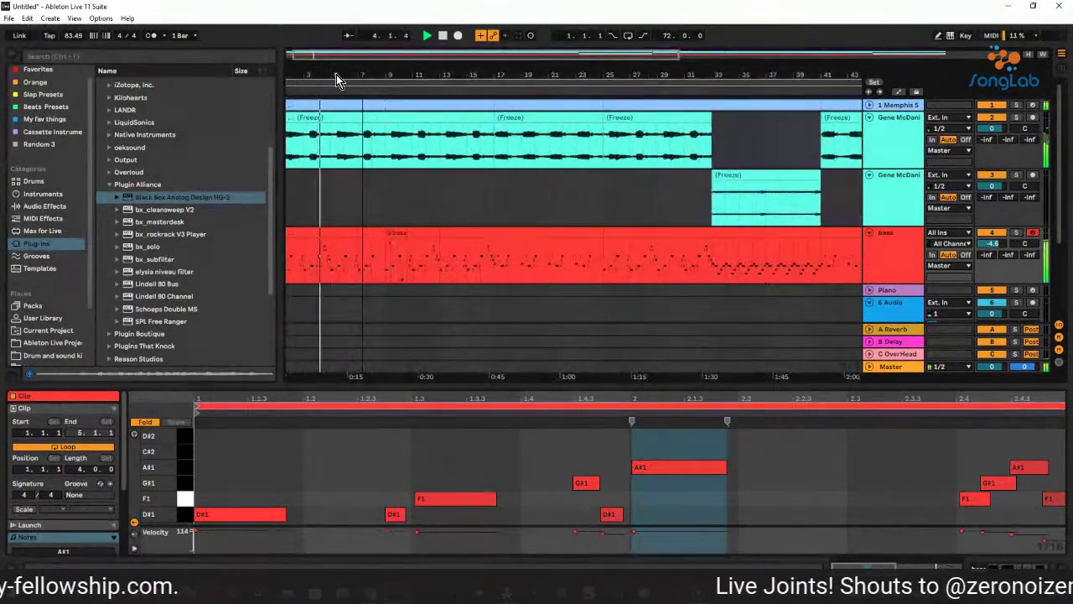
click(345, 233)
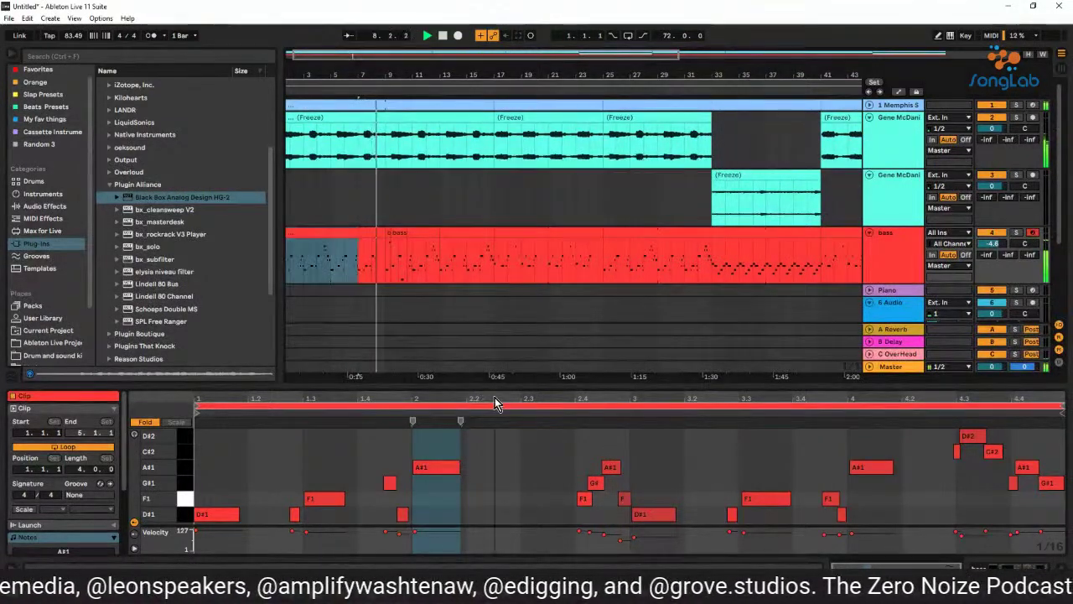
drag(494, 397, 496, 398)
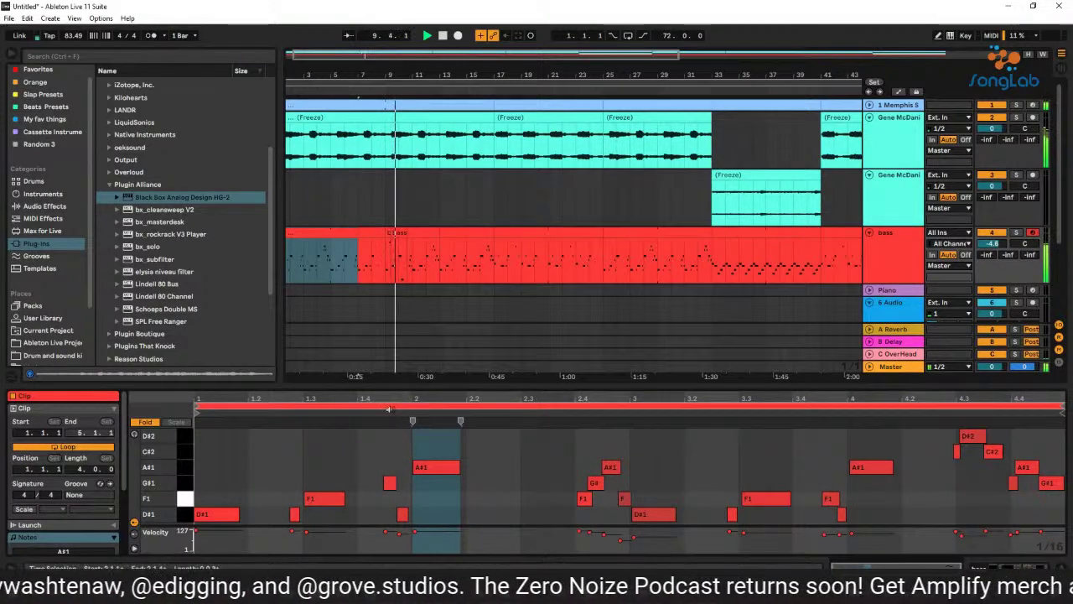
Delete the four-note F1, G#1, A#1, F1 run between beat 2.4 and bar 3 in the bar 11 bass clip, and play from bar 9.
click(430, 249)
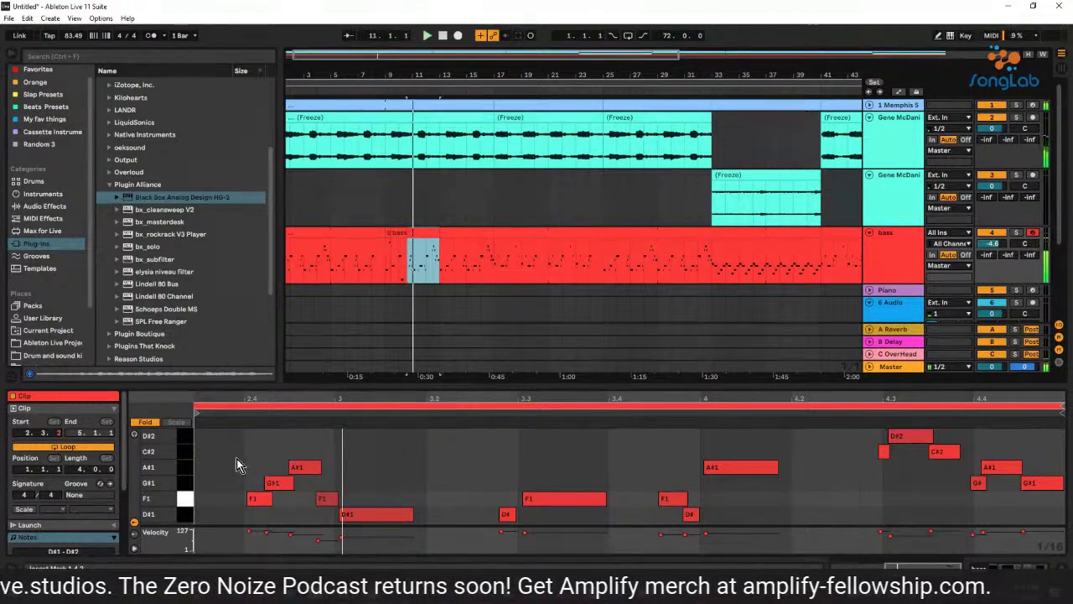
drag(238, 453, 317, 514)
key(Delete)
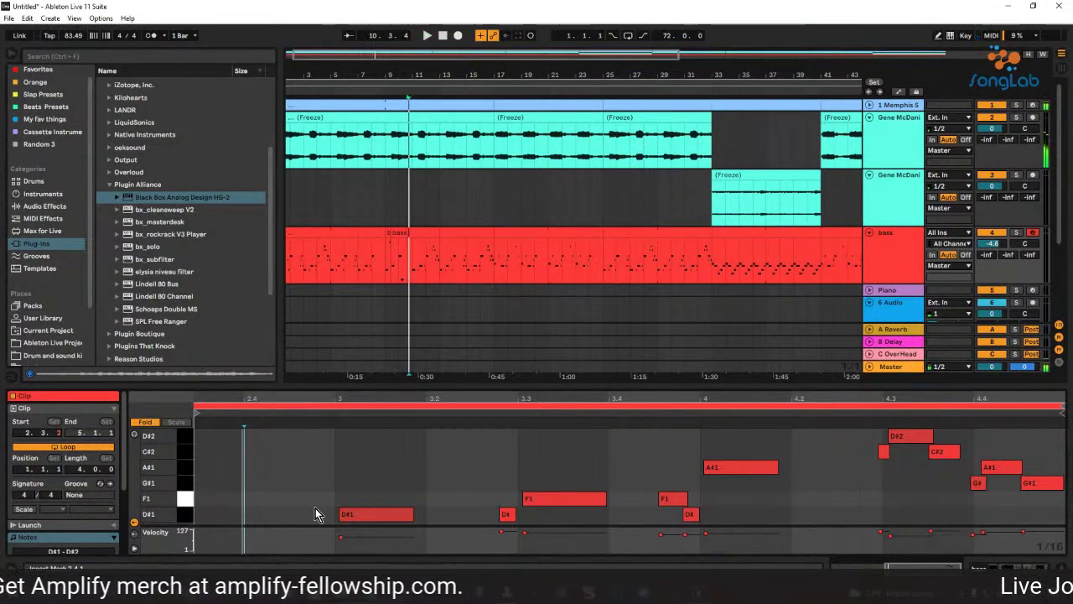
click(383, 89)
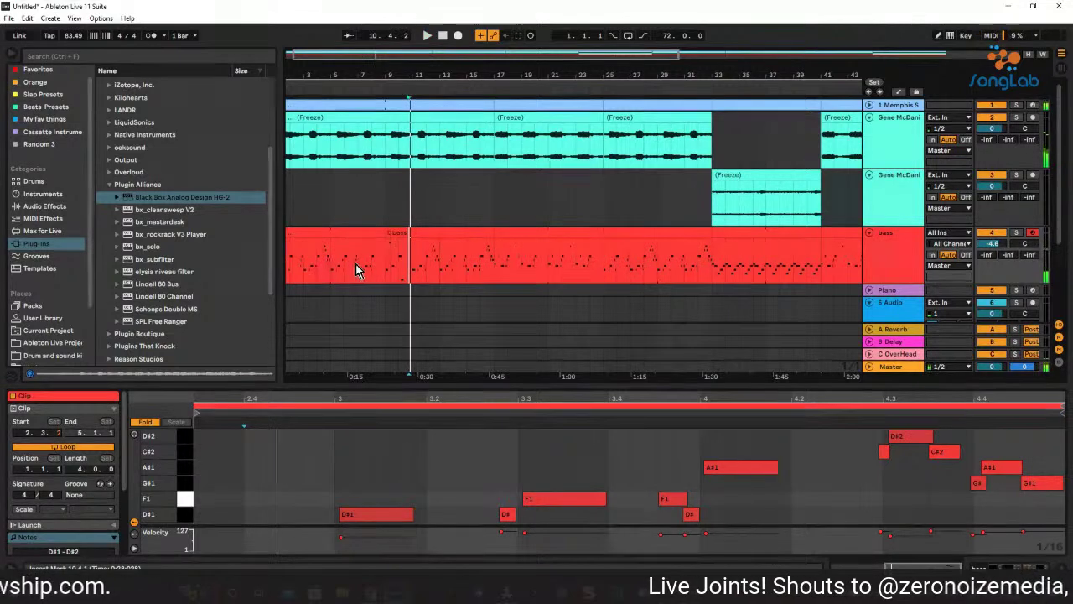
key(space)
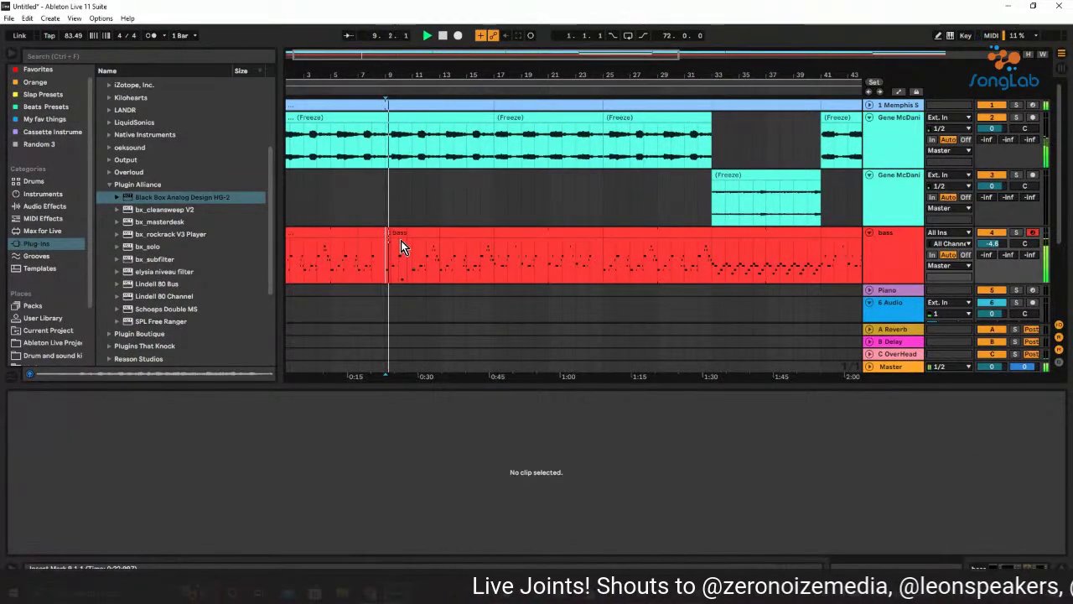
Try recording another bass pass over the section at bars 9 and 10, and undo the take.
drag(391, 255, 407, 255)
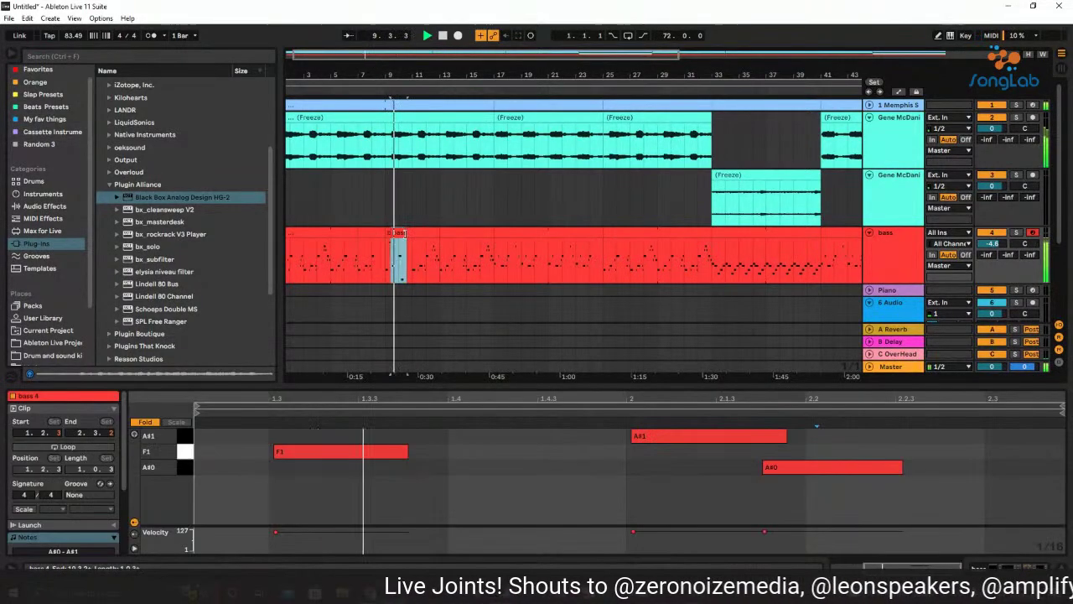
click(562, 314)
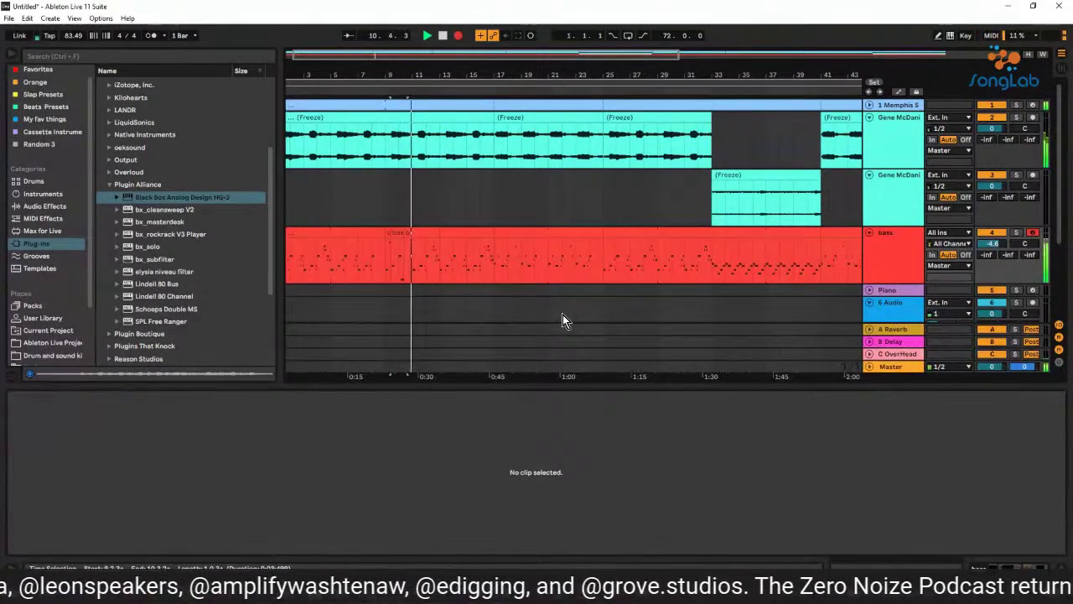
key(ctrl+z)
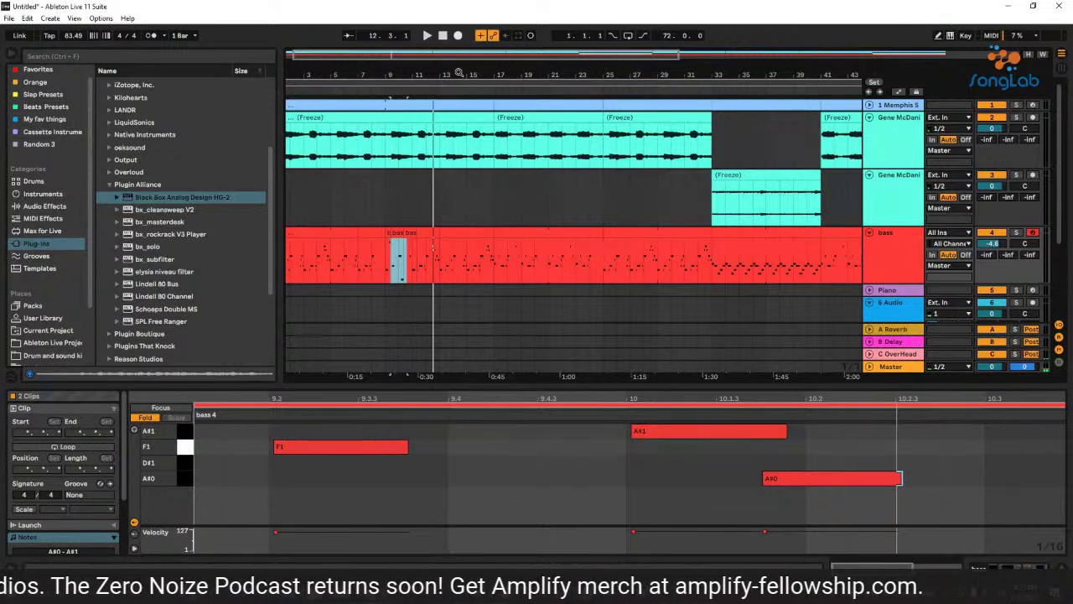
scroll(459, 78, up, 5)
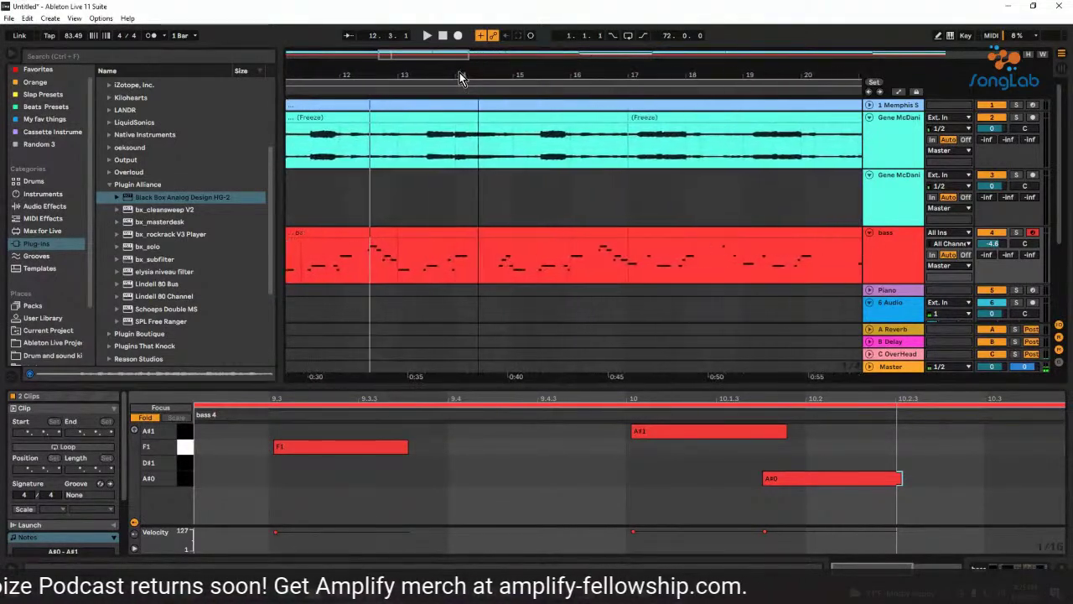
scroll(458, 78, down, 1)
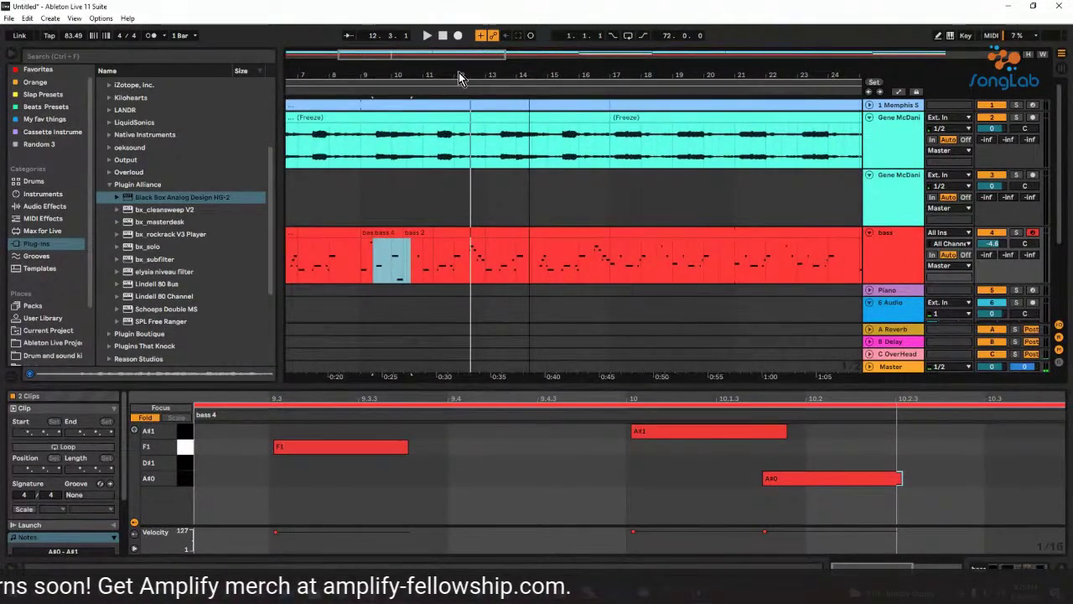
scroll(458, 78, up, 3)
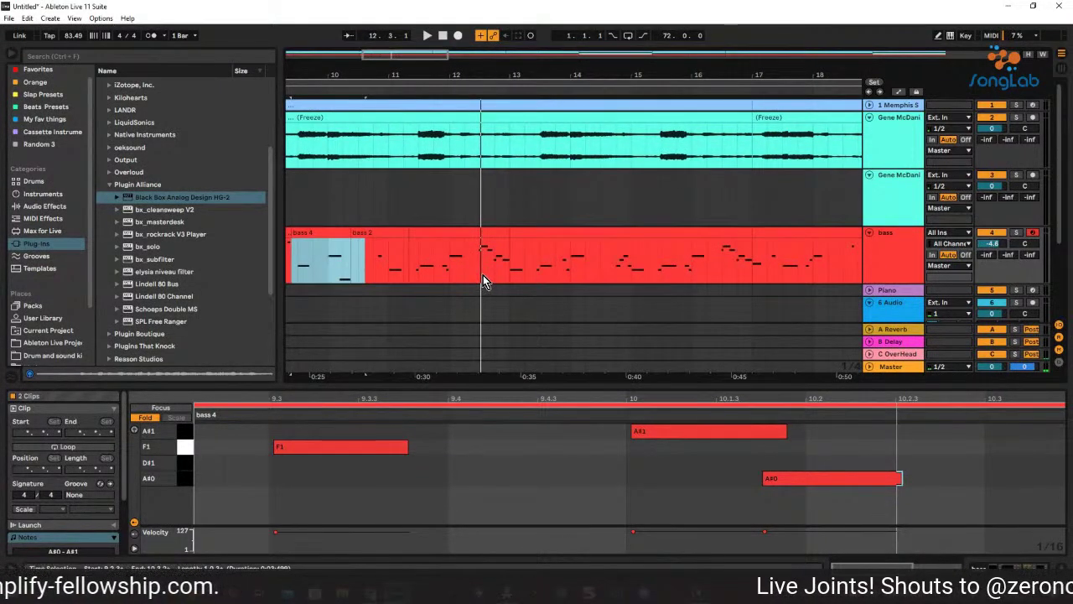
Split off the bass clip section from beat 12.3 to bar 13 and delete all of its notes.
drag(483, 275, 504, 272)
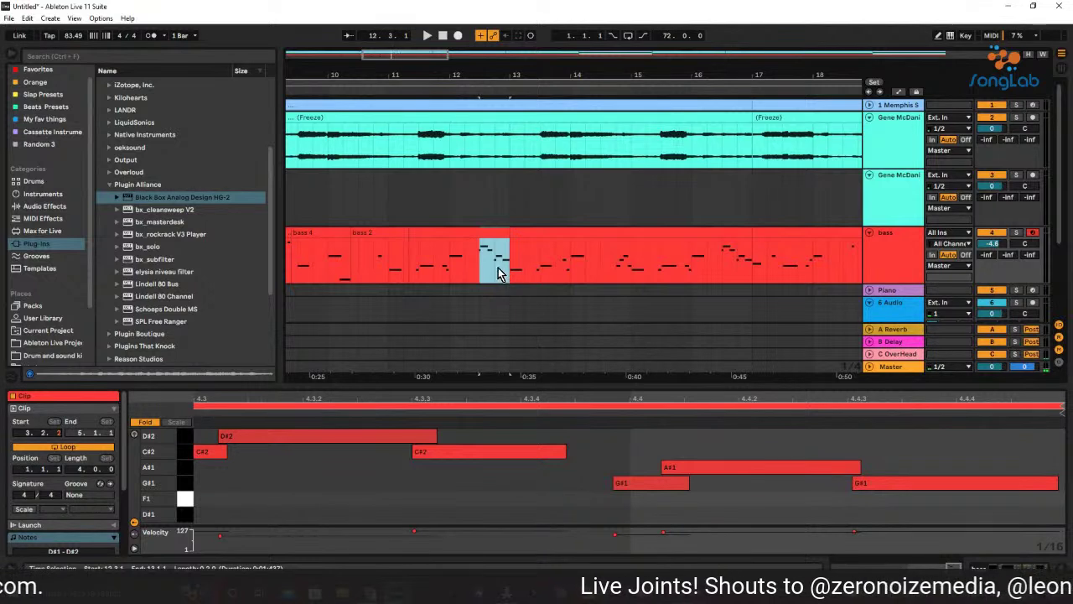
key(space)
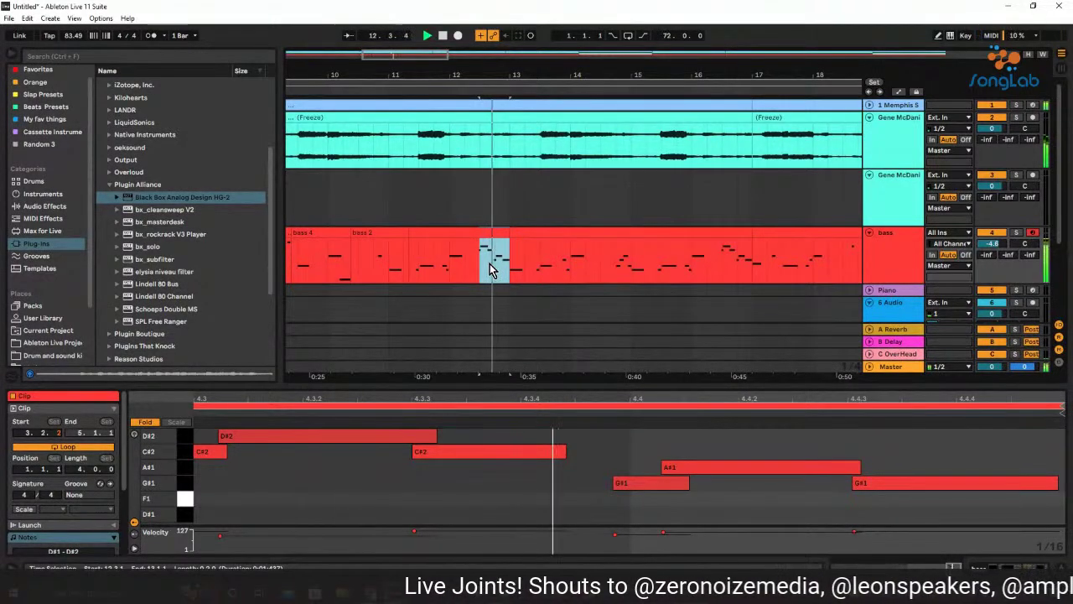
click(491, 78)
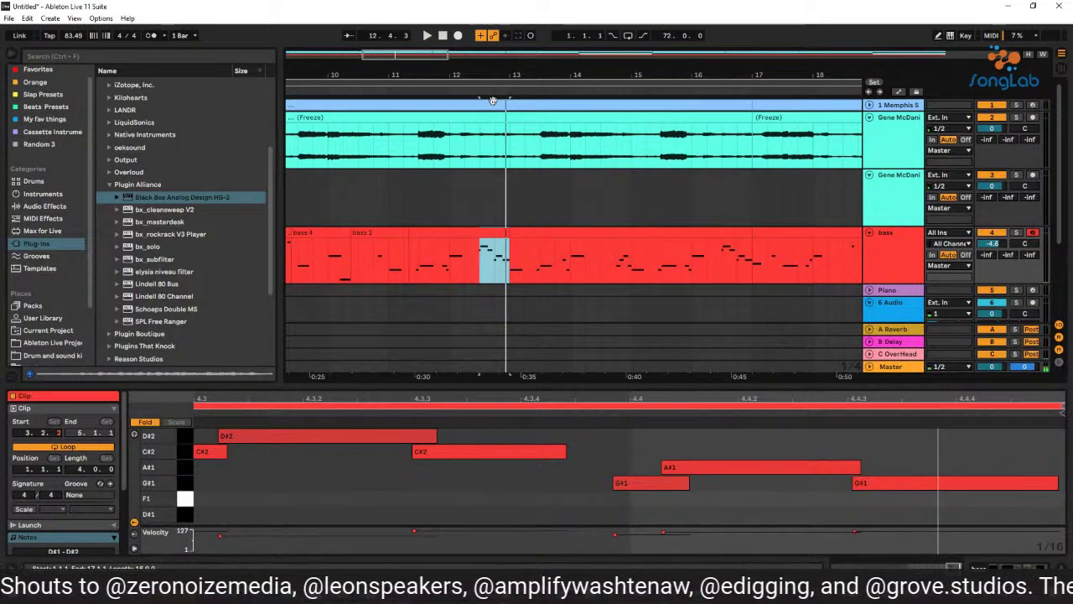
click(492, 101)
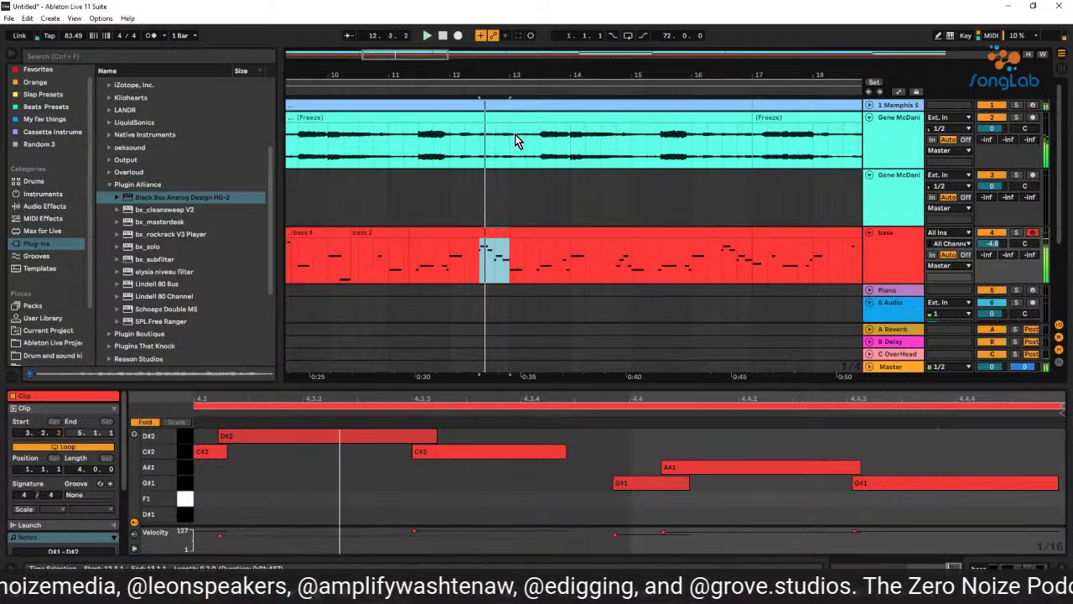
right_click(489, 271)
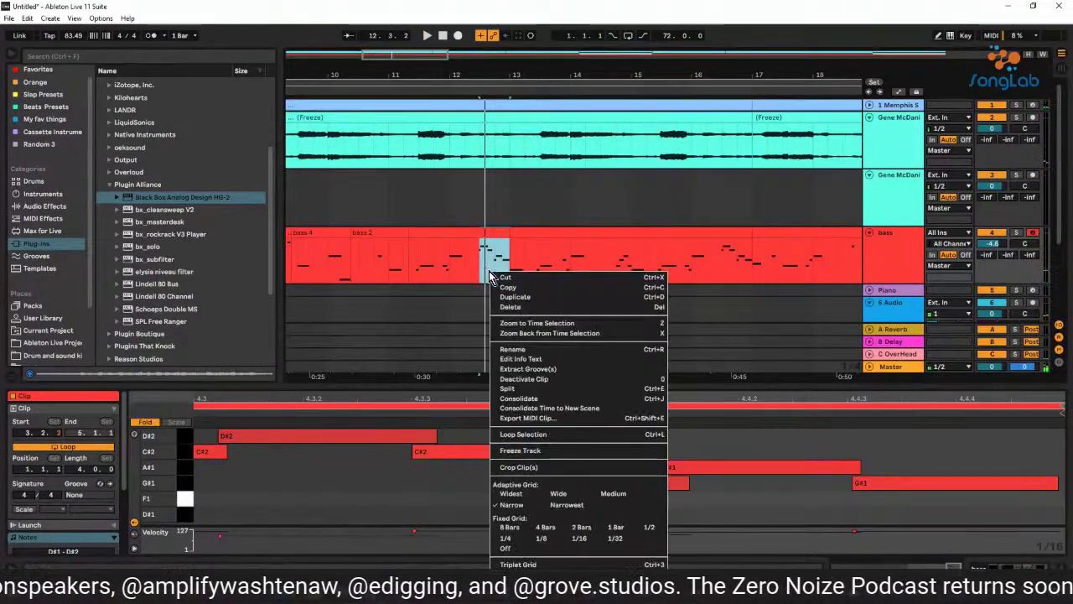
click(548, 388)
key(space)
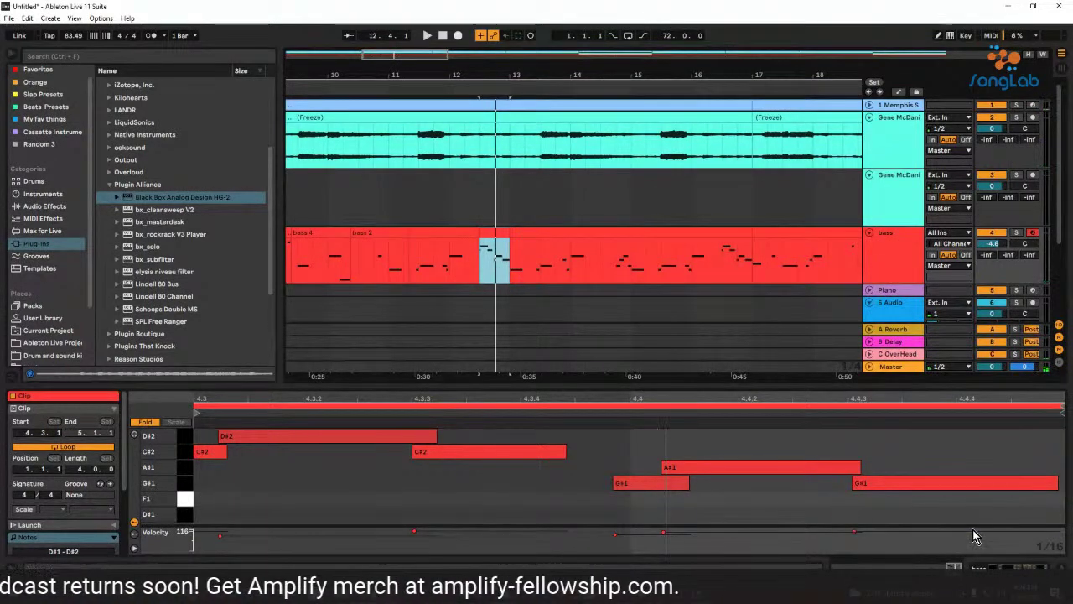
drag(917, 520, 226, 446)
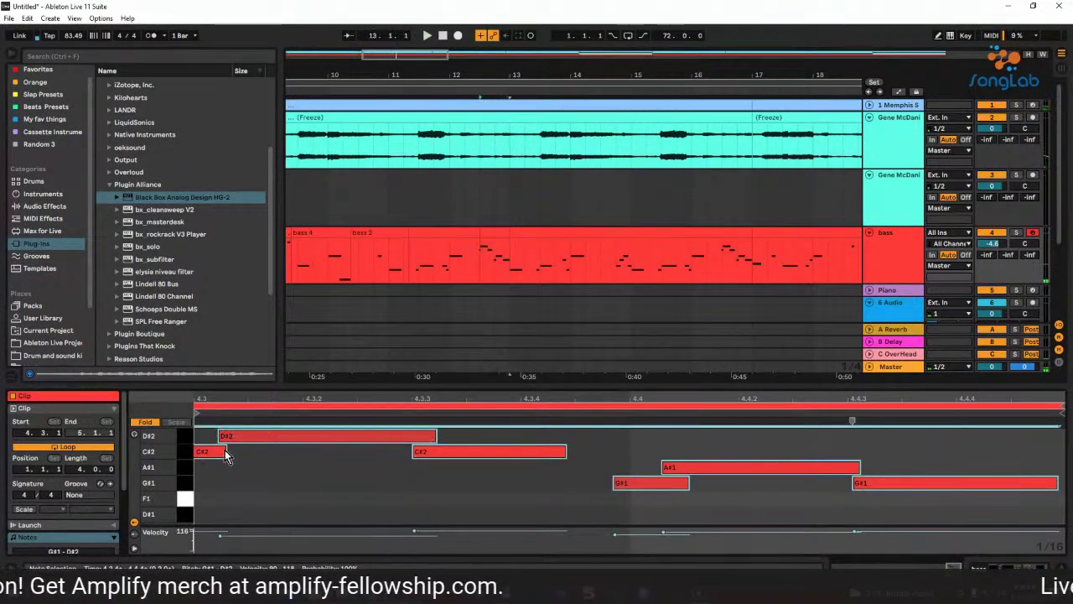
key(Delete)
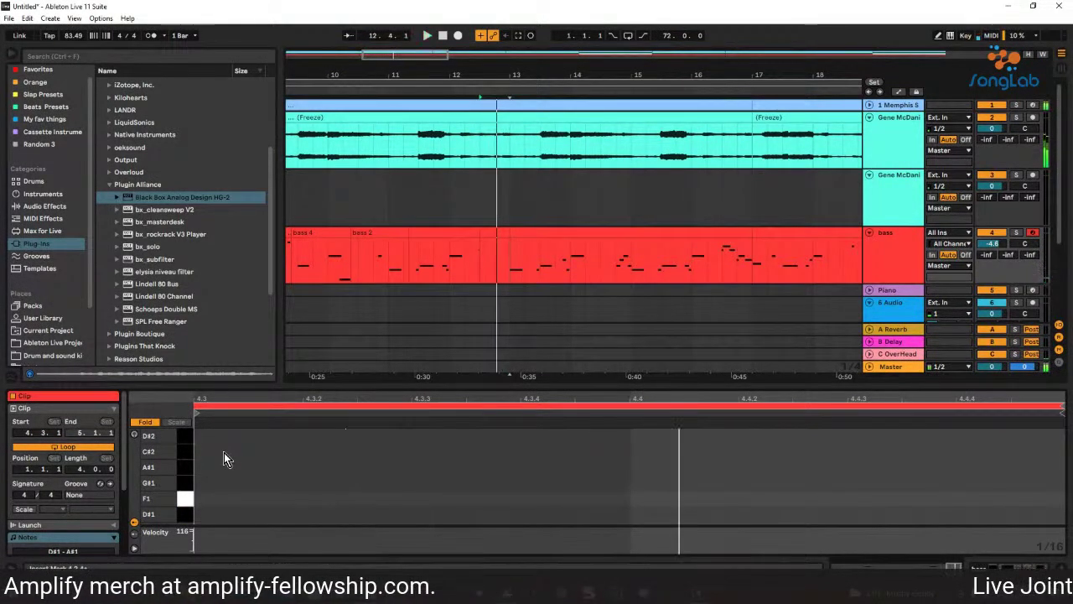
Try recording replacement bass takes over the emptied section in bar 12, and undo them.
key(F9)
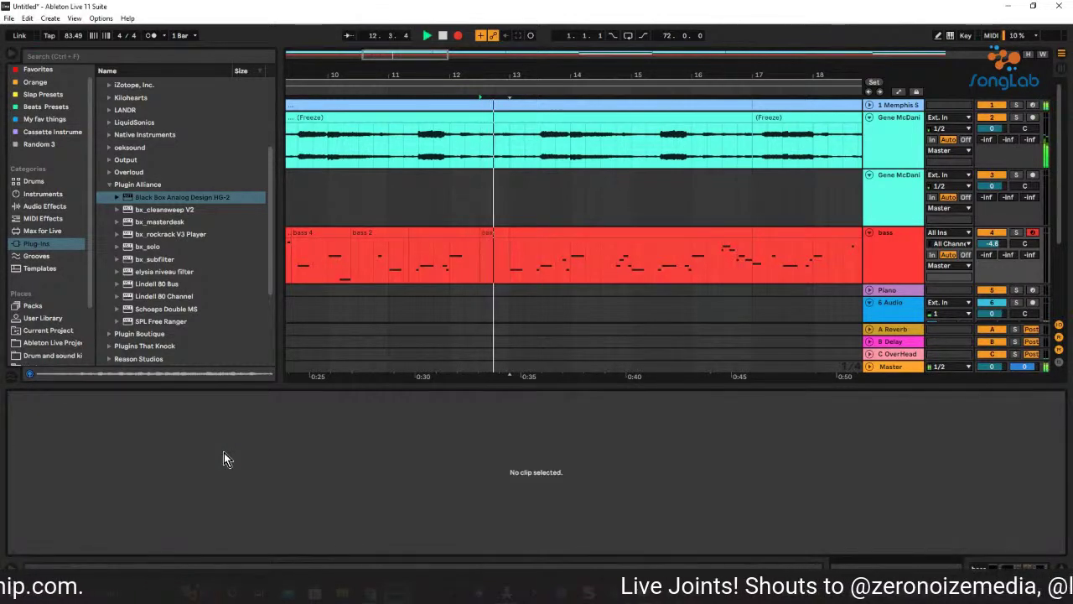
key(space)
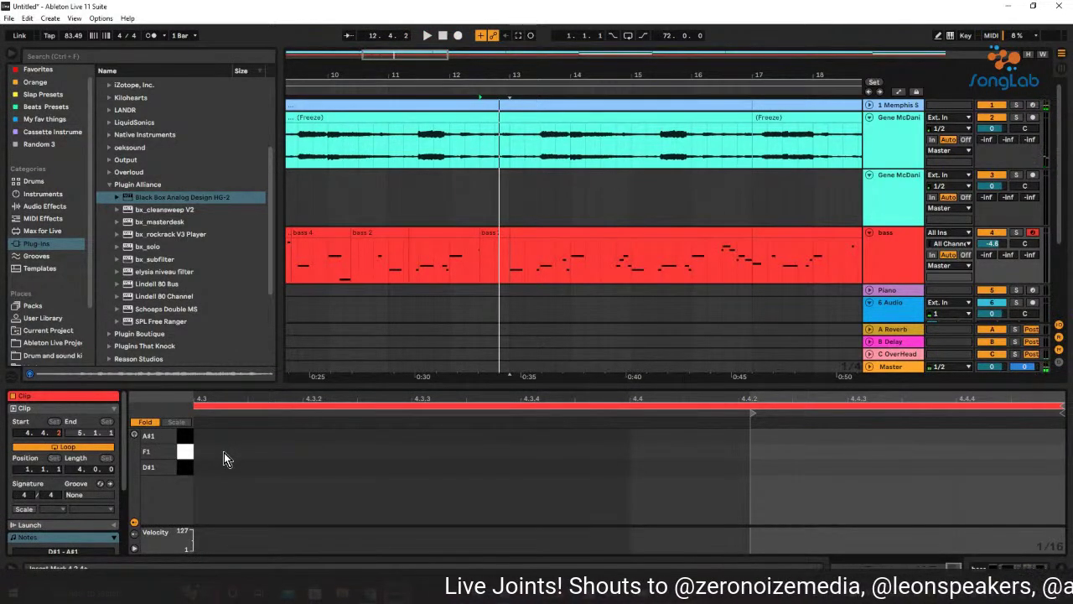
click(429, 91)
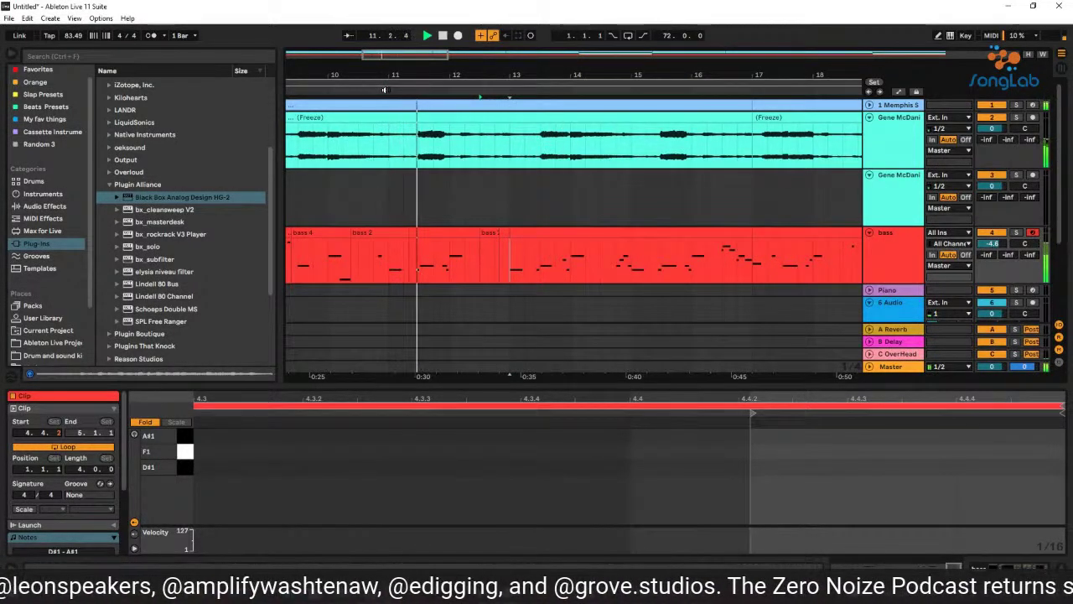
key(Escape)
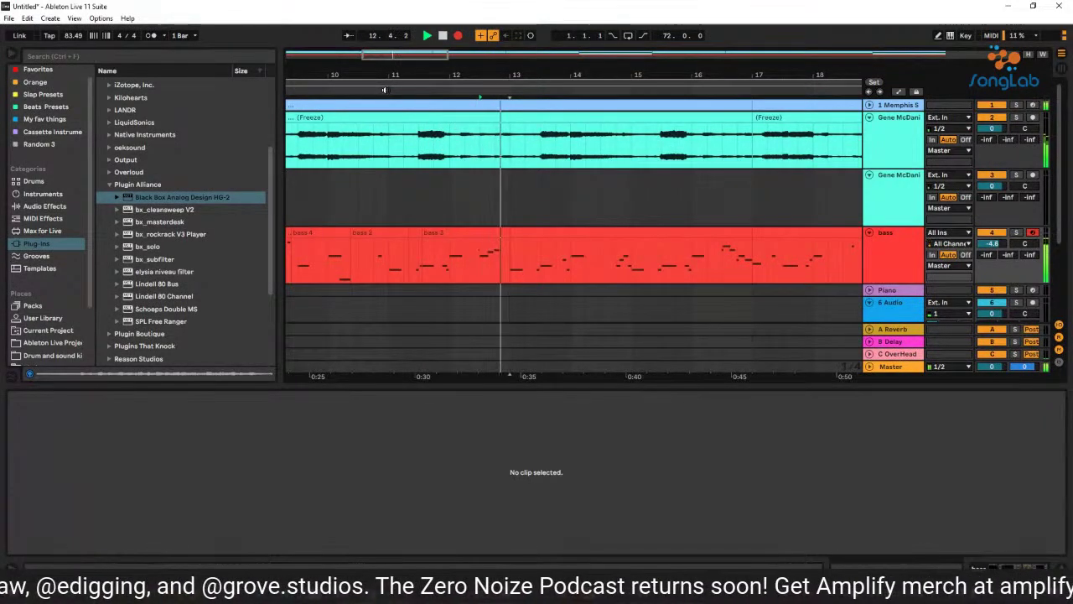
key(F9)
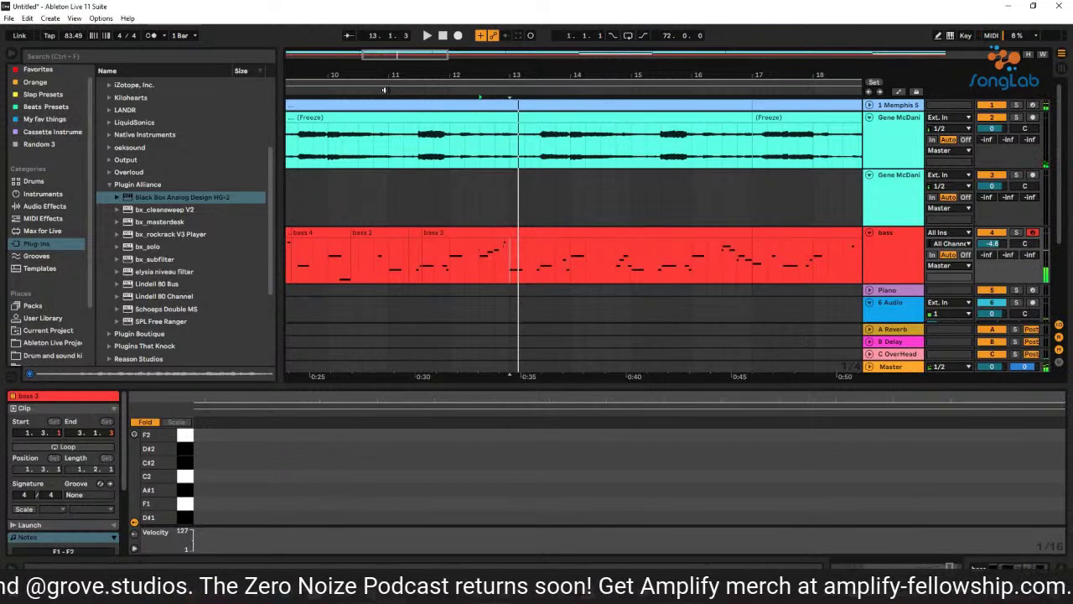
key(space)
key(F9)
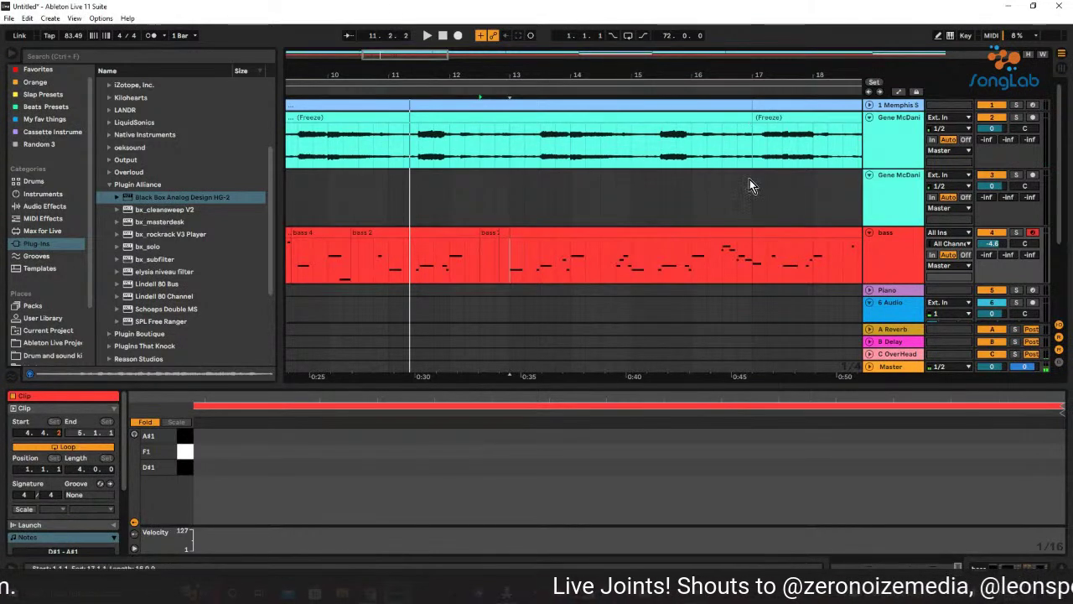
key(space)
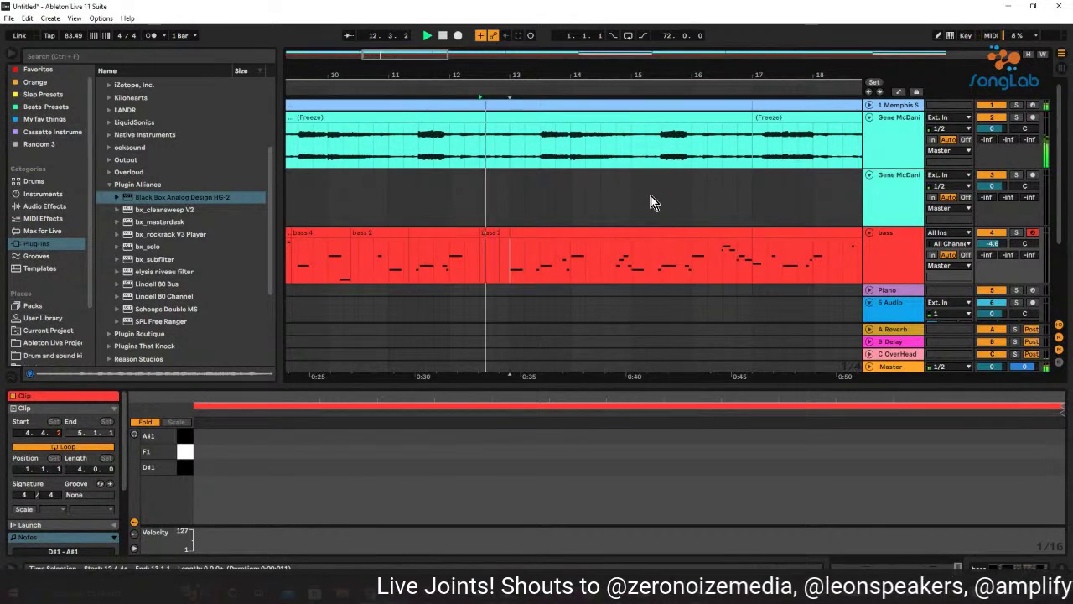
Play from beat 11.2 and record a rising bass fill over bar 12.
click(397, 256)
key(space)
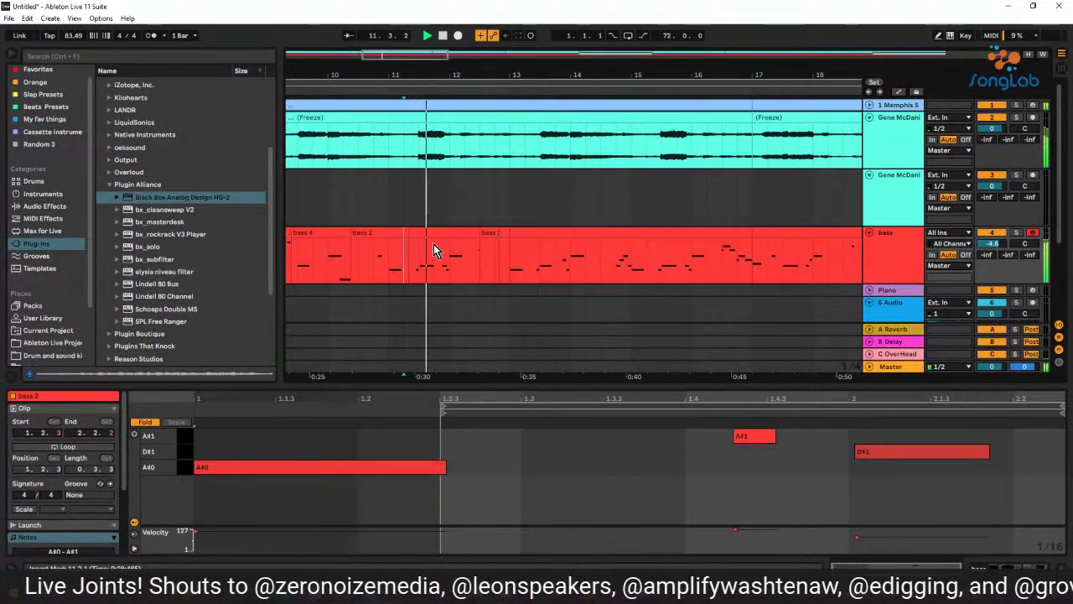
key(ctrl+e)
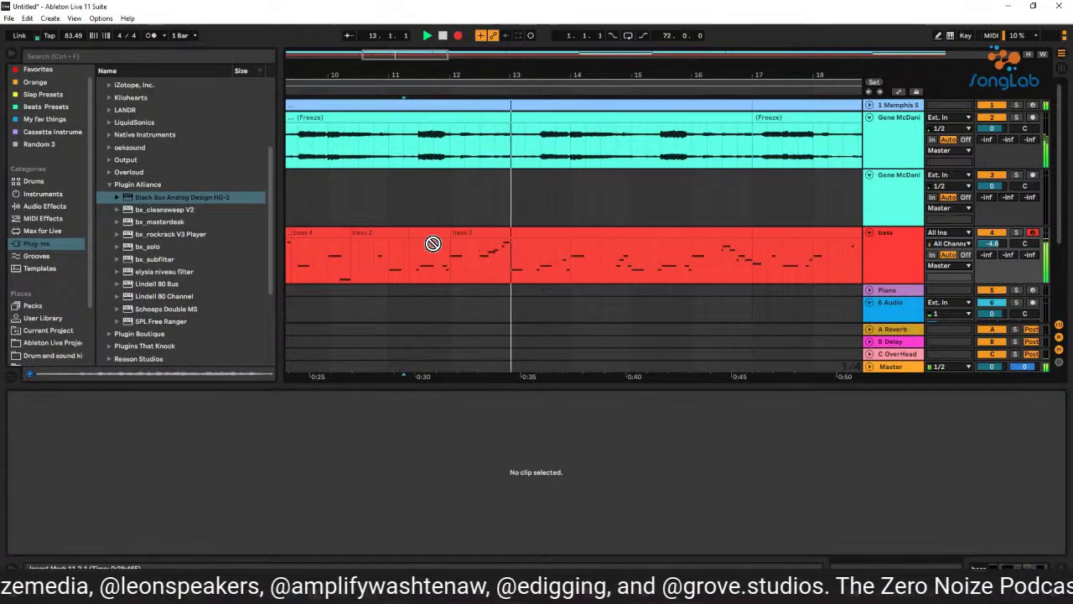
click(433, 244)
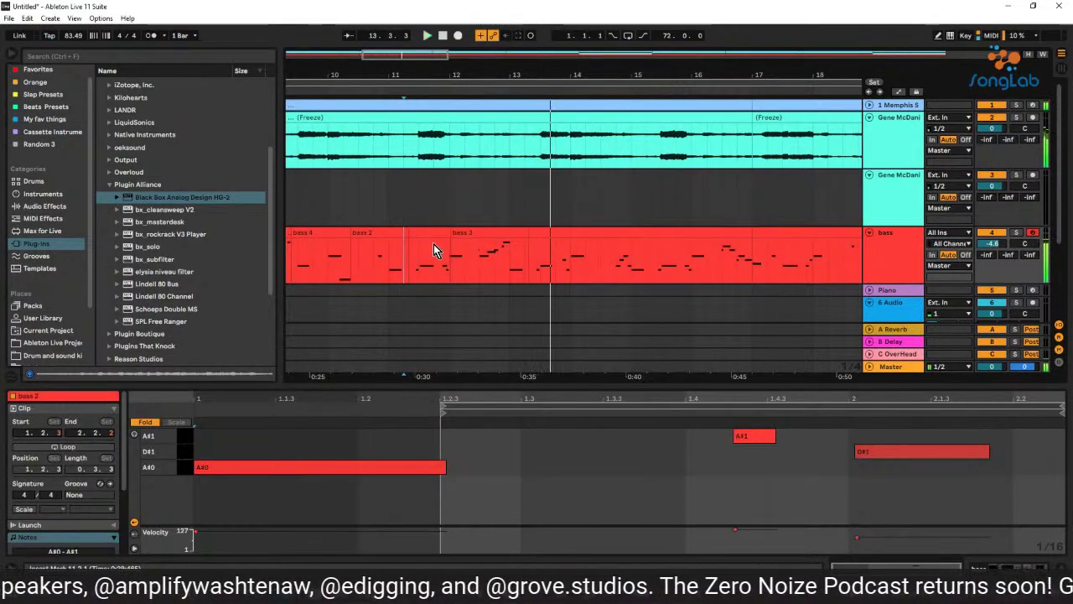
key(space)
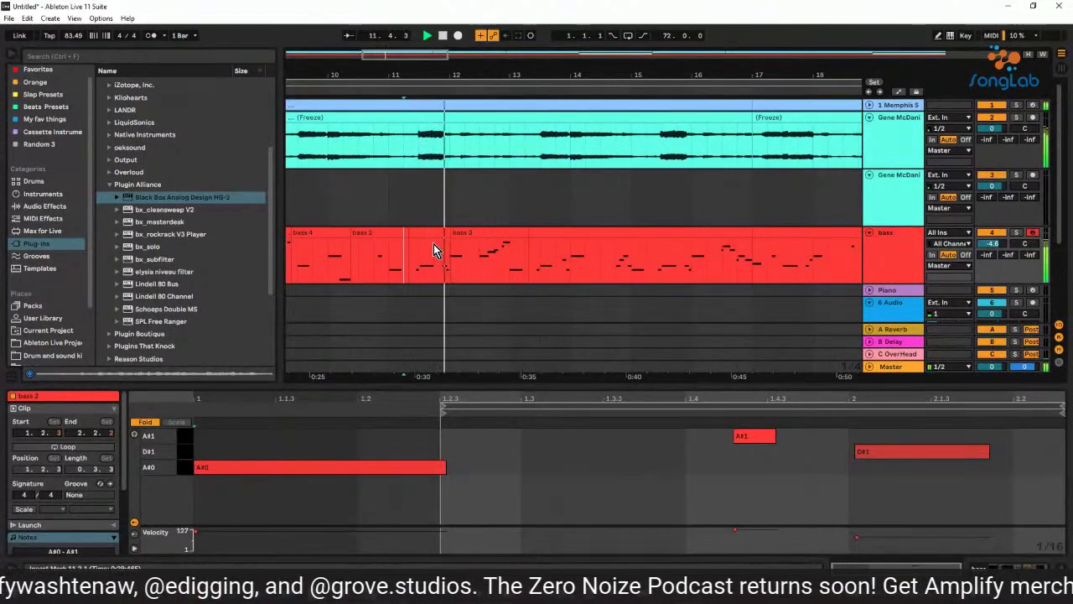
Open the bar 12 bass take, turn its note grid off, and lengthen the C#2 note almost to the D#2 note.
click(496, 228)
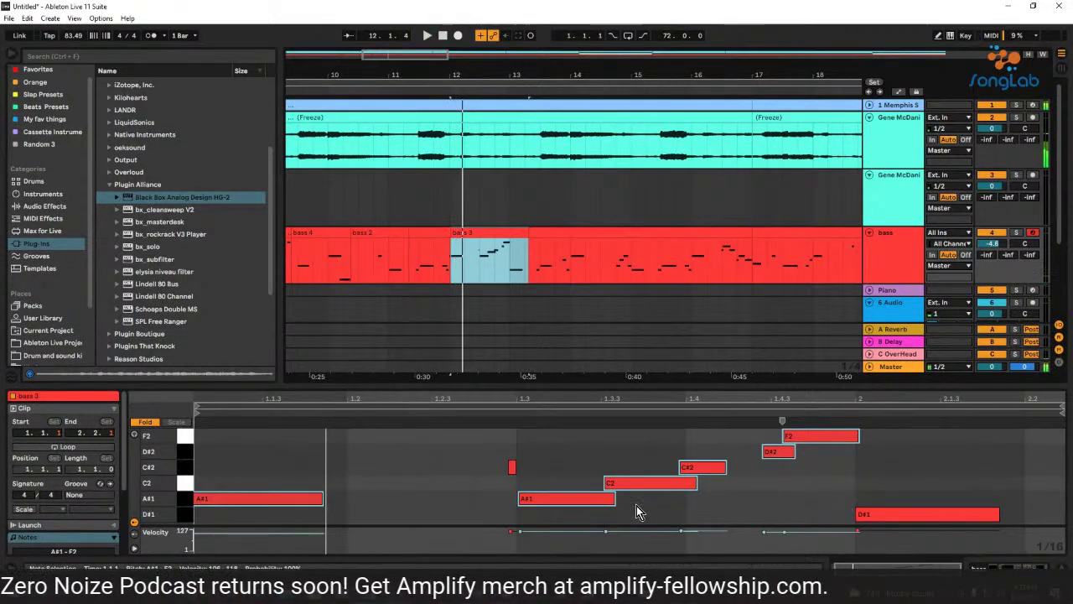
key(space)
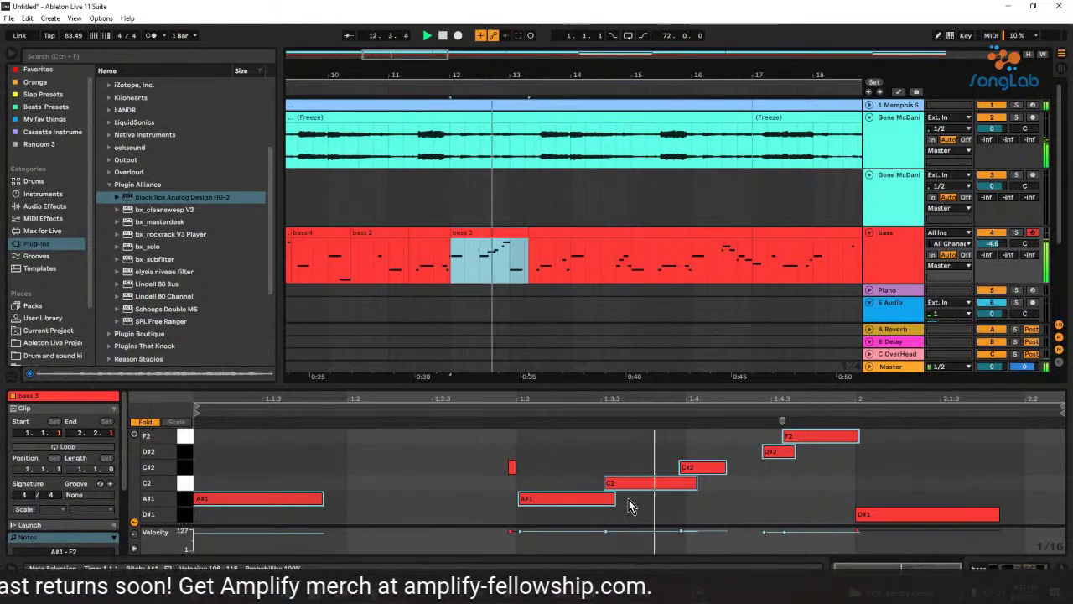
key(space)
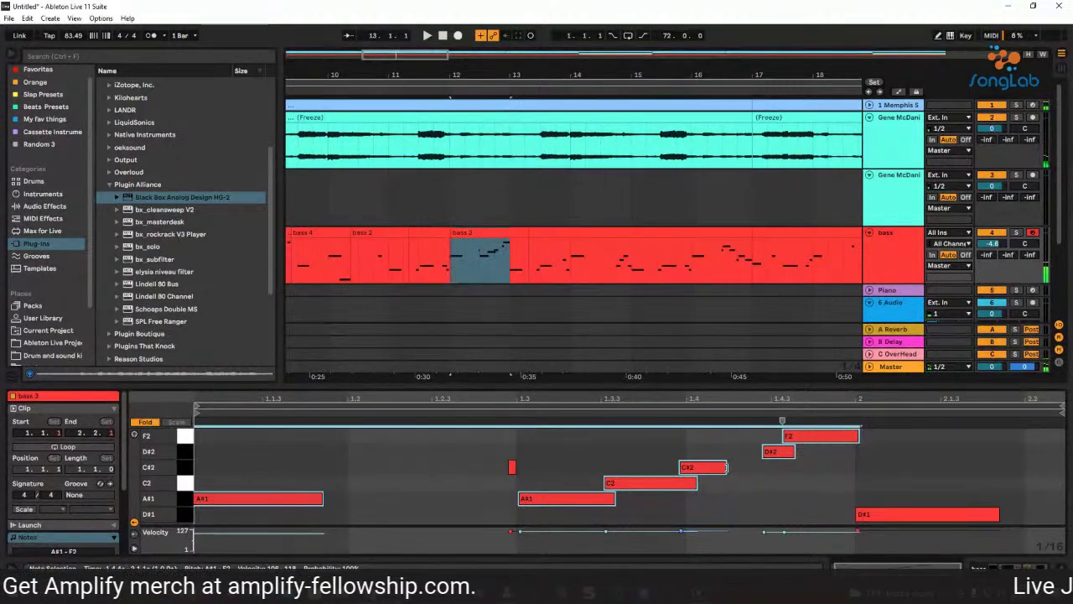
click(736, 476)
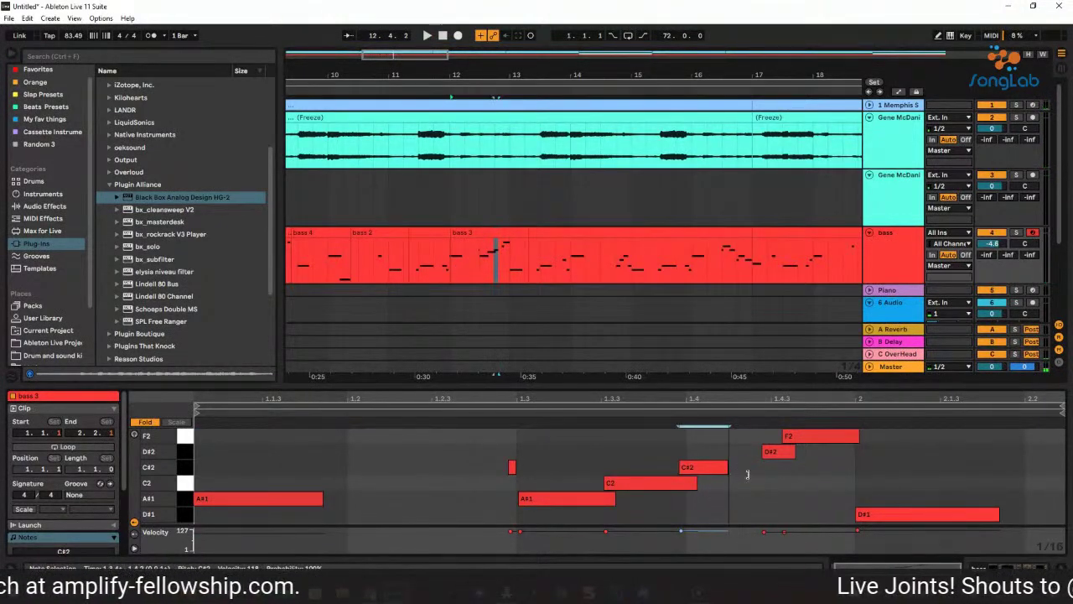
right_click(757, 493)
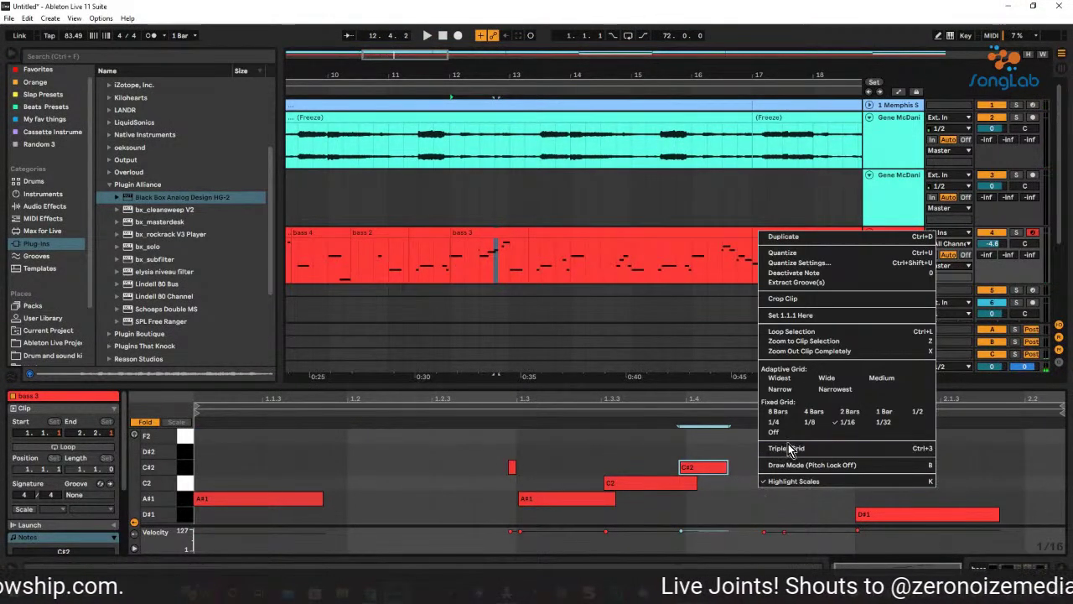
click(773, 432)
drag(727, 470, 756, 483)
key(space)
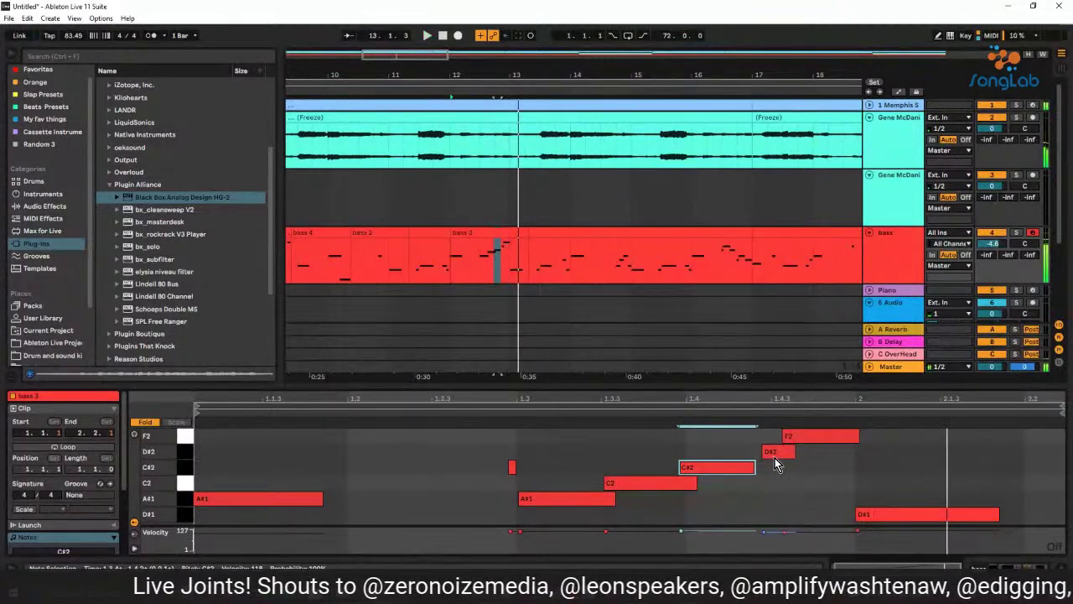
Try moving the D#2 note slightly earlier to meet the C#2 note, and undo the note edits and the bar 12 take.
drag(782, 459, 779, 464)
key(space)
key(space)
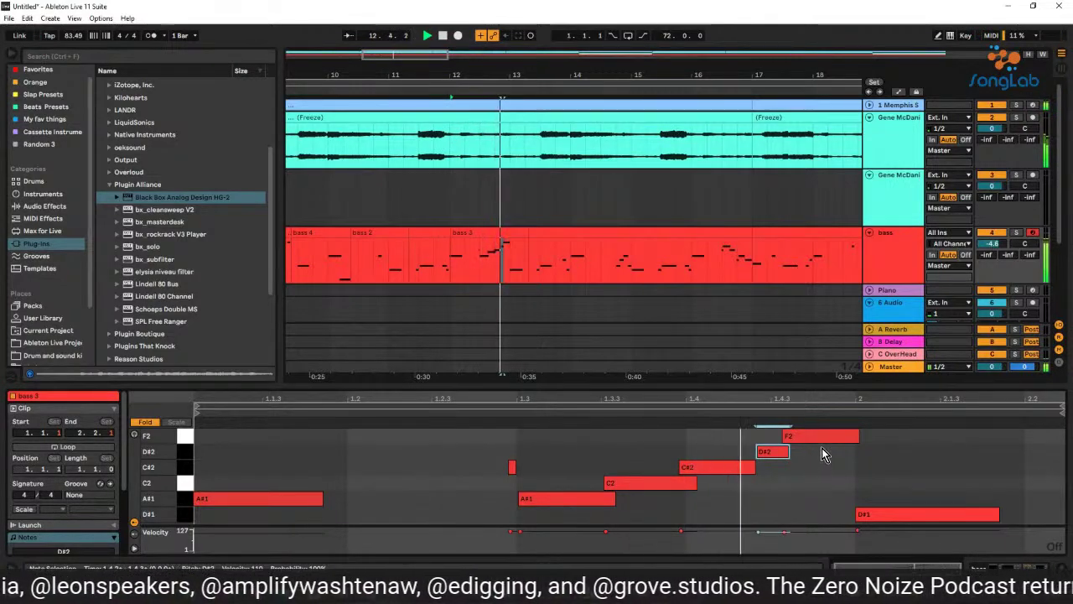
key(space)
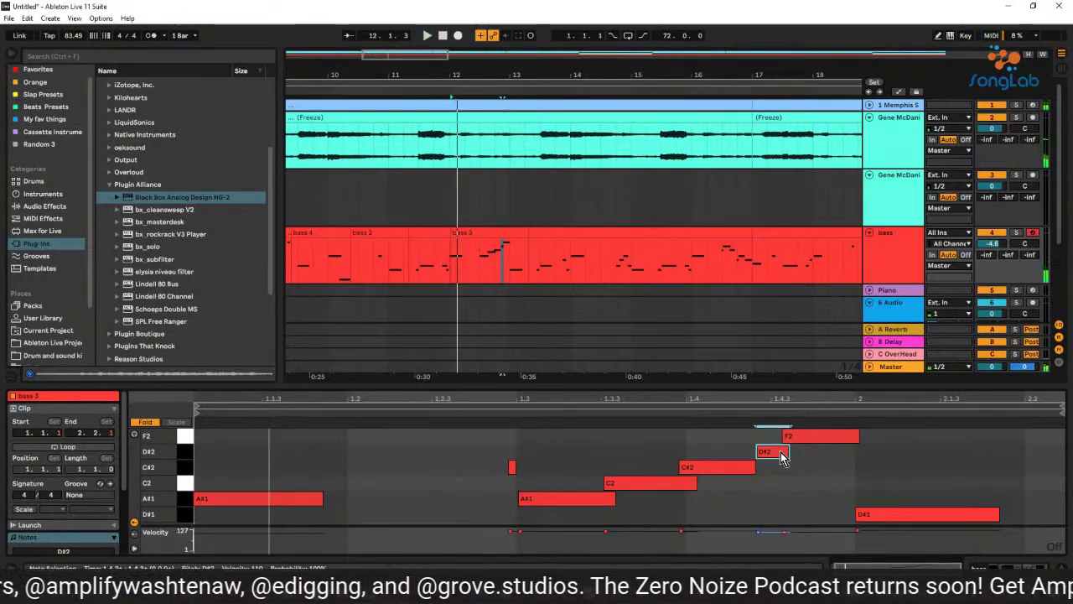
key(space)
key(ctrl+z)
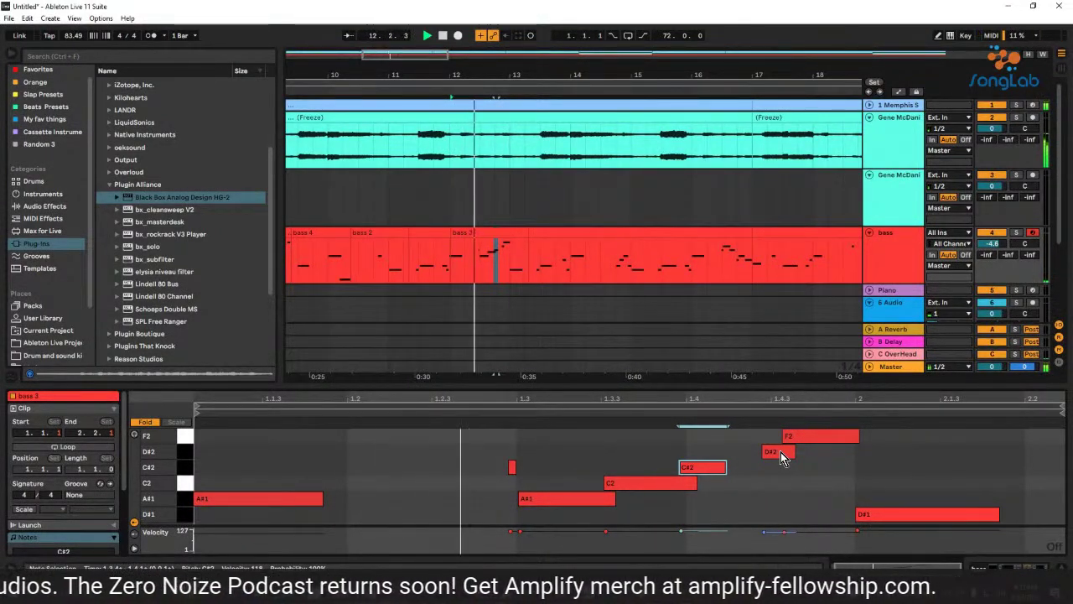
key(ctrl+z)
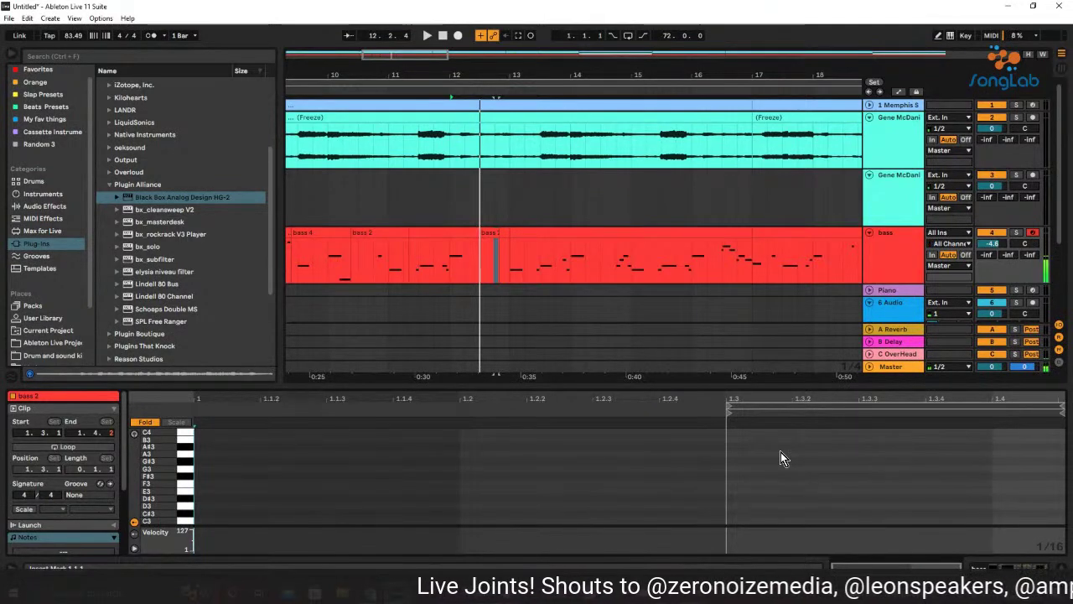
Record another rising bass fill over bar 12, and lengthen its C#2 note slightly toward the D#2 note.
key(F9)
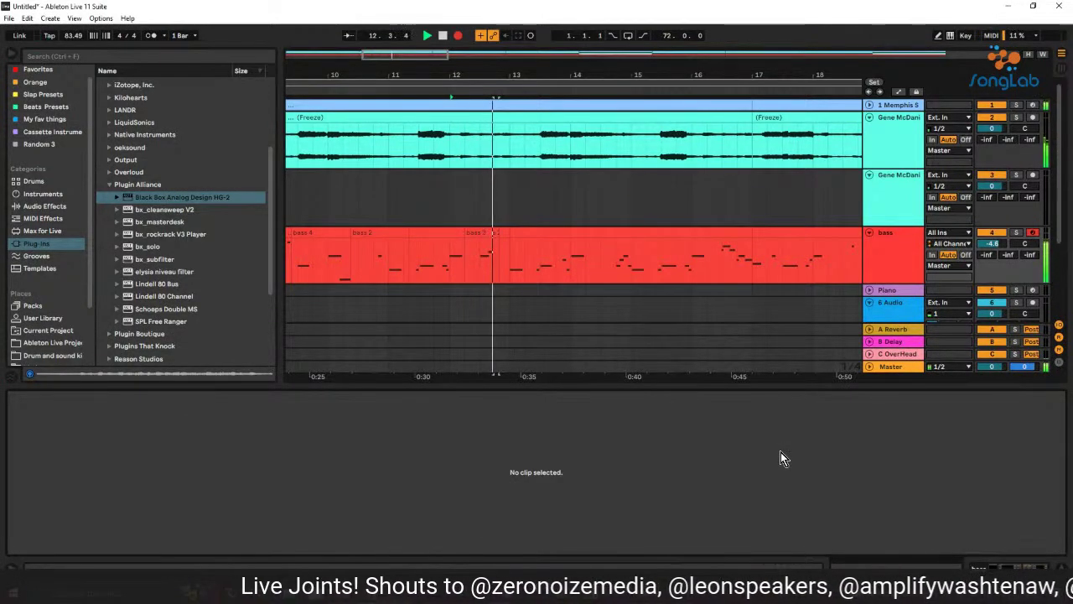
key(F9)
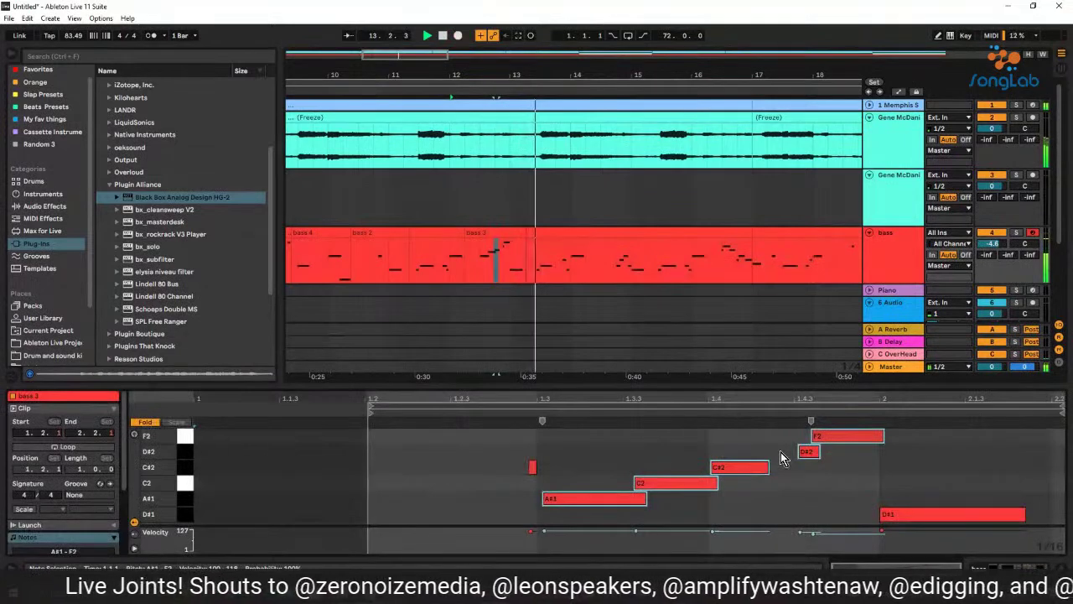
click(771, 492)
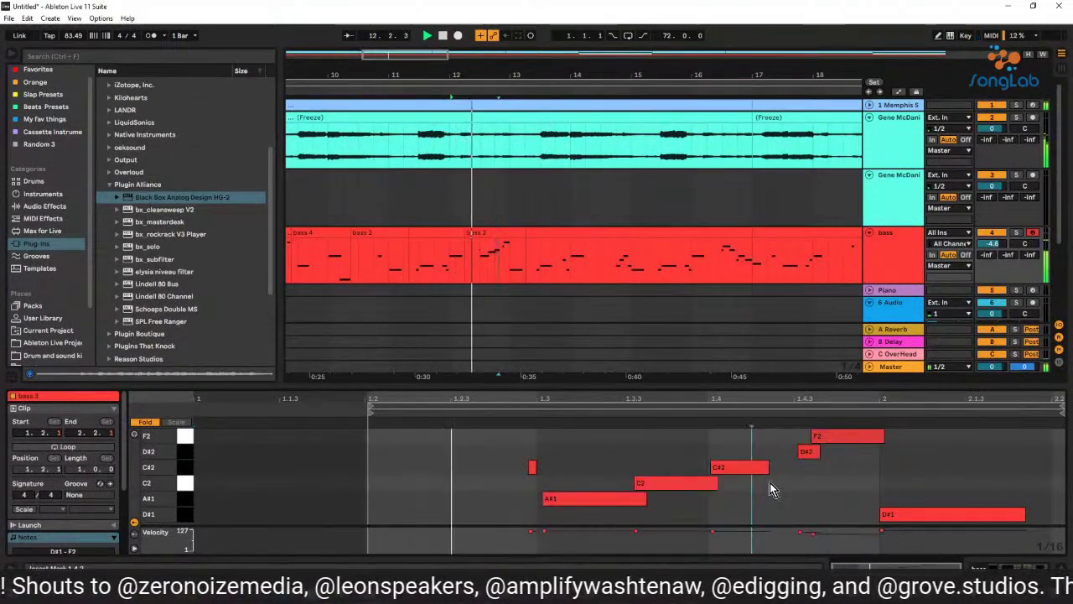
drag(768, 467, 780, 469)
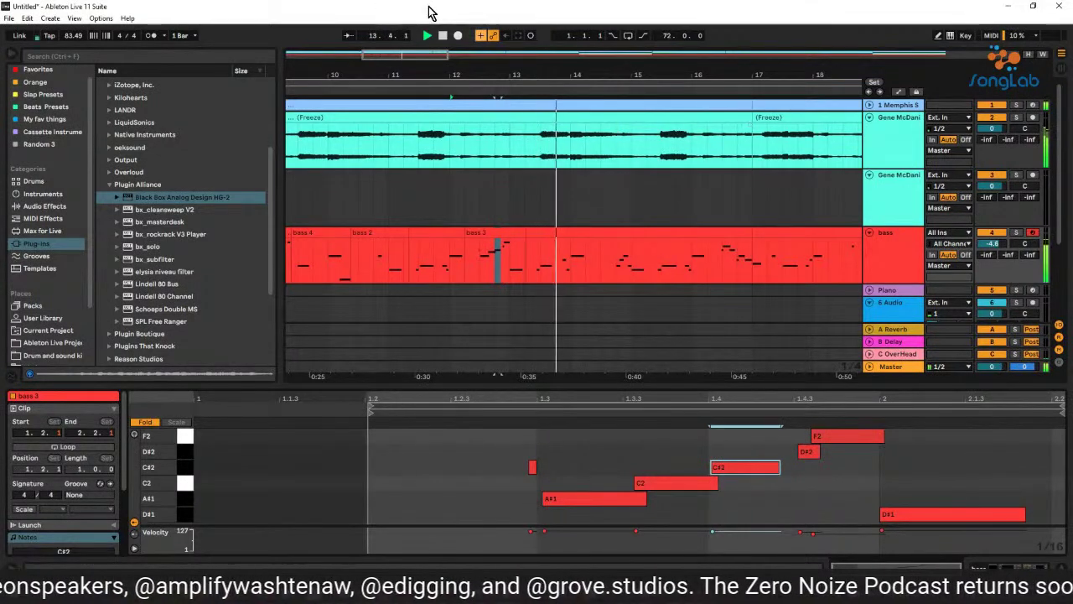
key(space)
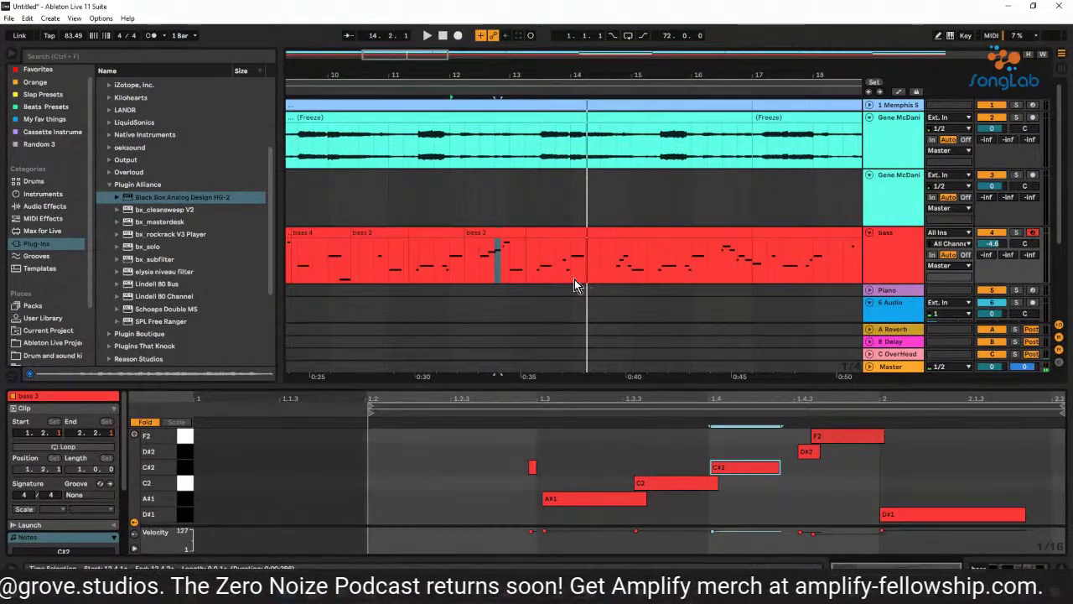
Split out the first half of bar 14 on the bass track and record a low A#0 note there.
drag(574, 279, 594, 273)
right_click(586, 266)
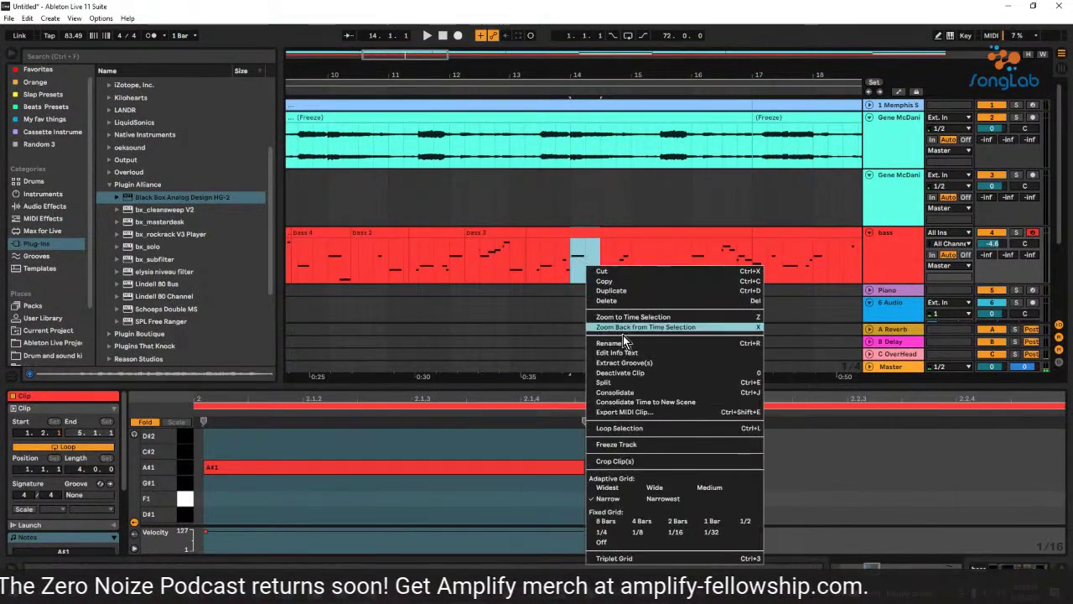
click(637, 381)
key(space)
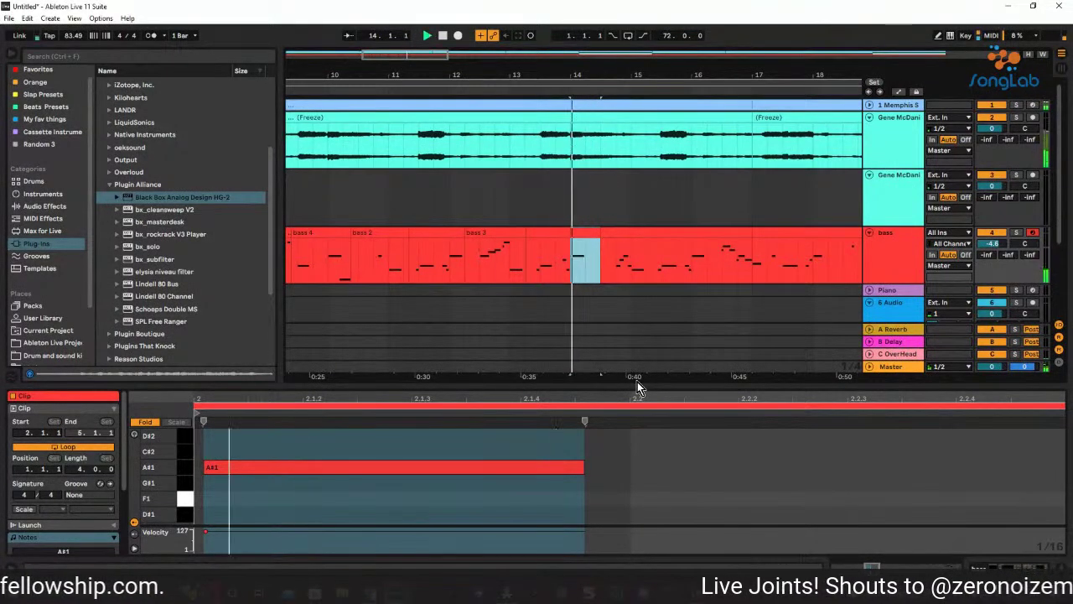
click(637, 381)
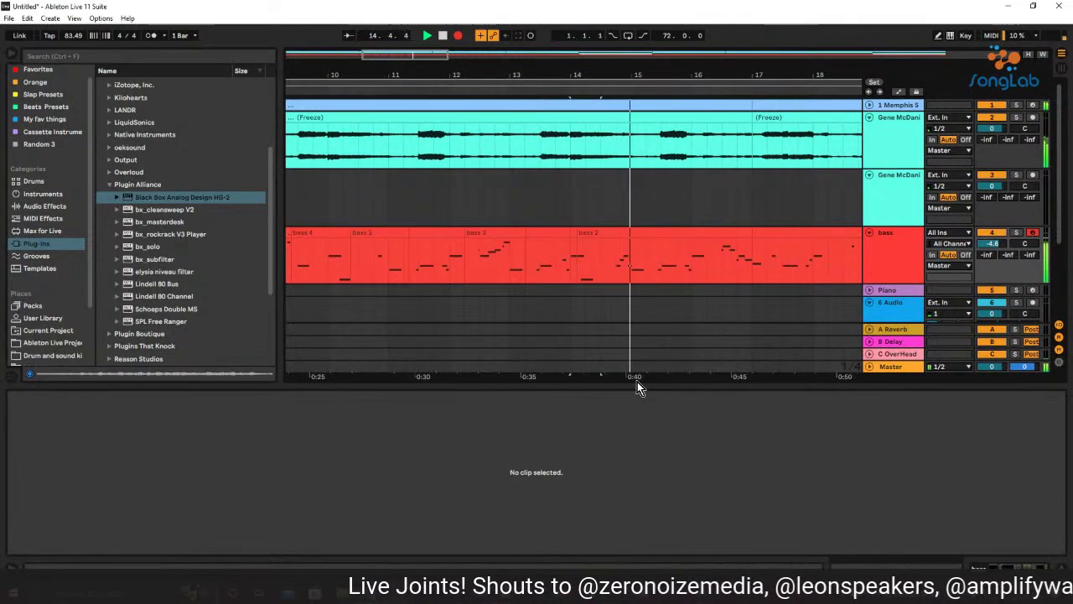
key(ctrl+z)
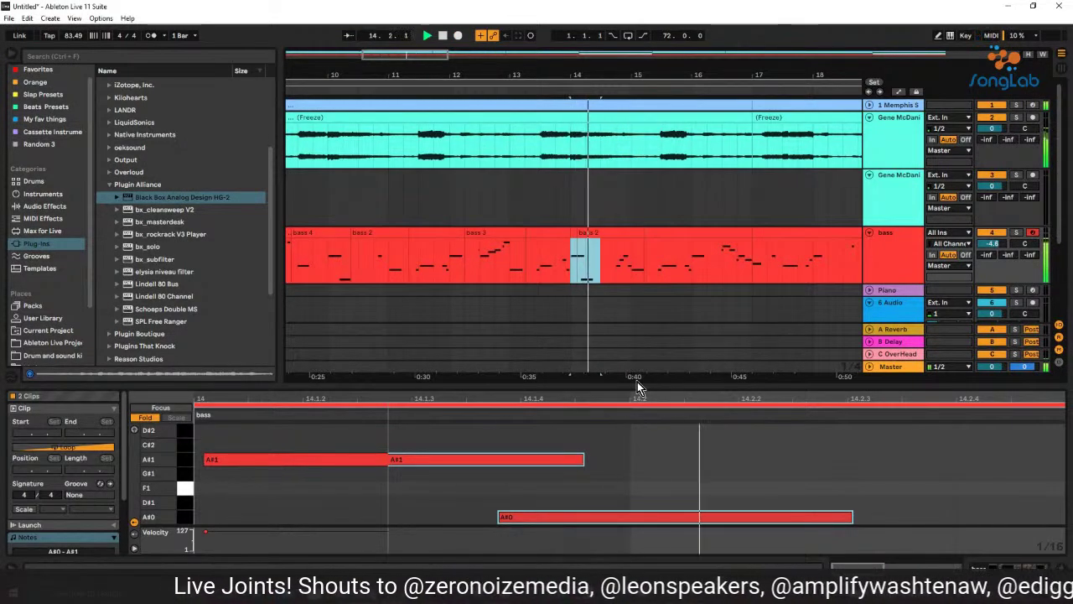
Turn the note grid off and shorten the A#1 note at bar 14 to end just before the A#0 note.
click(576, 461)
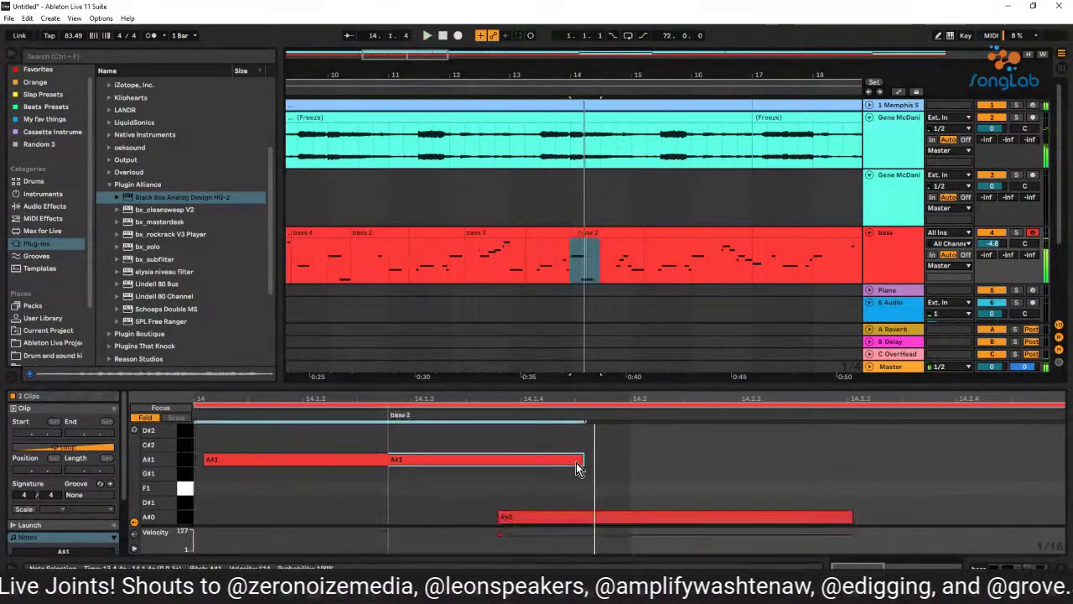
drag(584, 467, 517, 465)
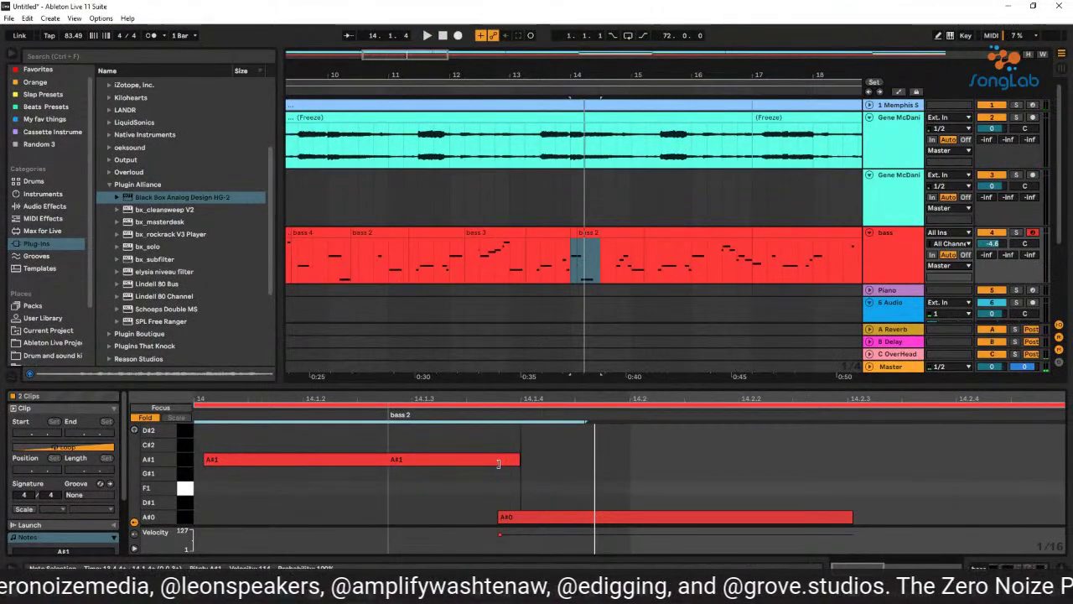
right_click(541, 475)
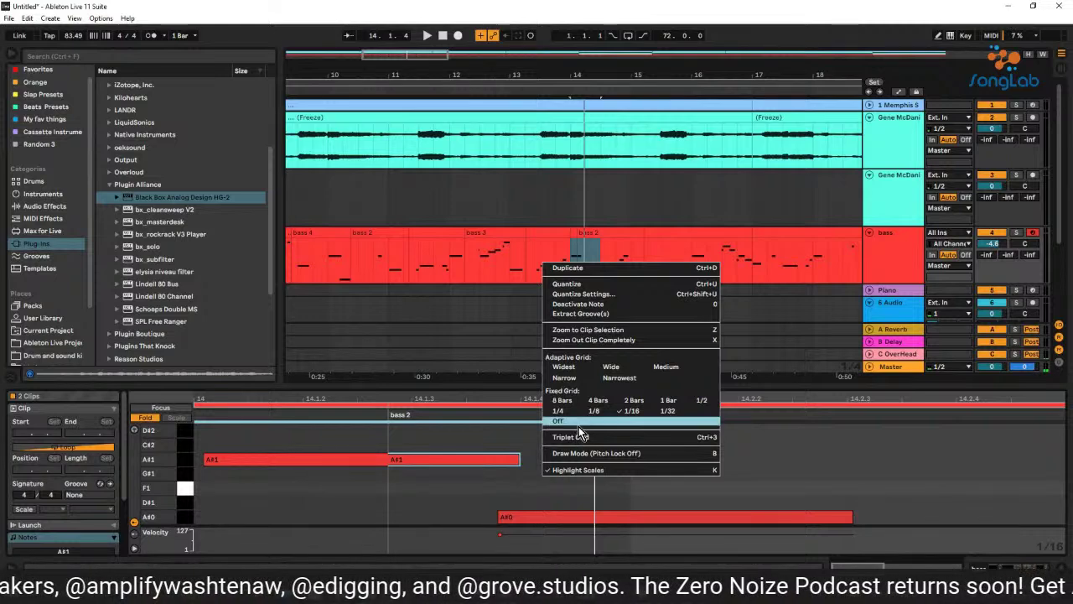
click(559, 420)
drag(519, 461, 489, 467)
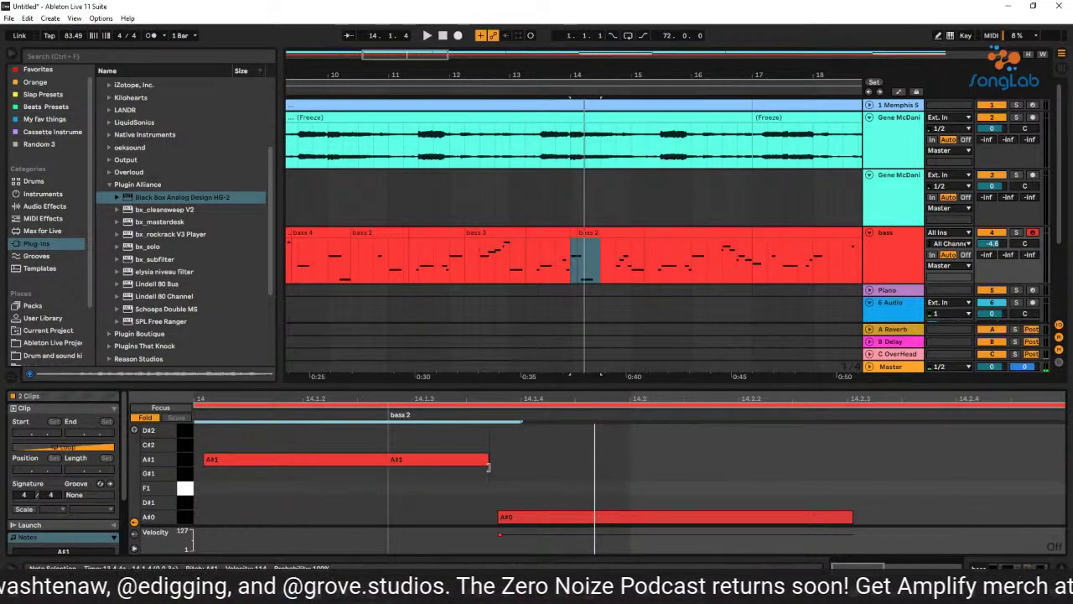
key(space)
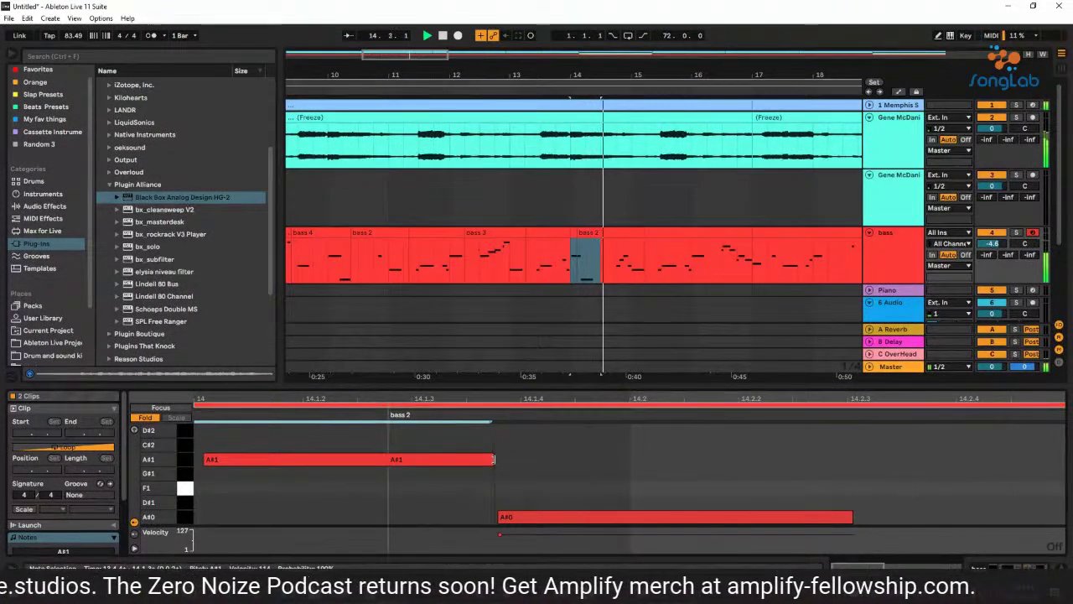
drag(487, 461, 494, 460)
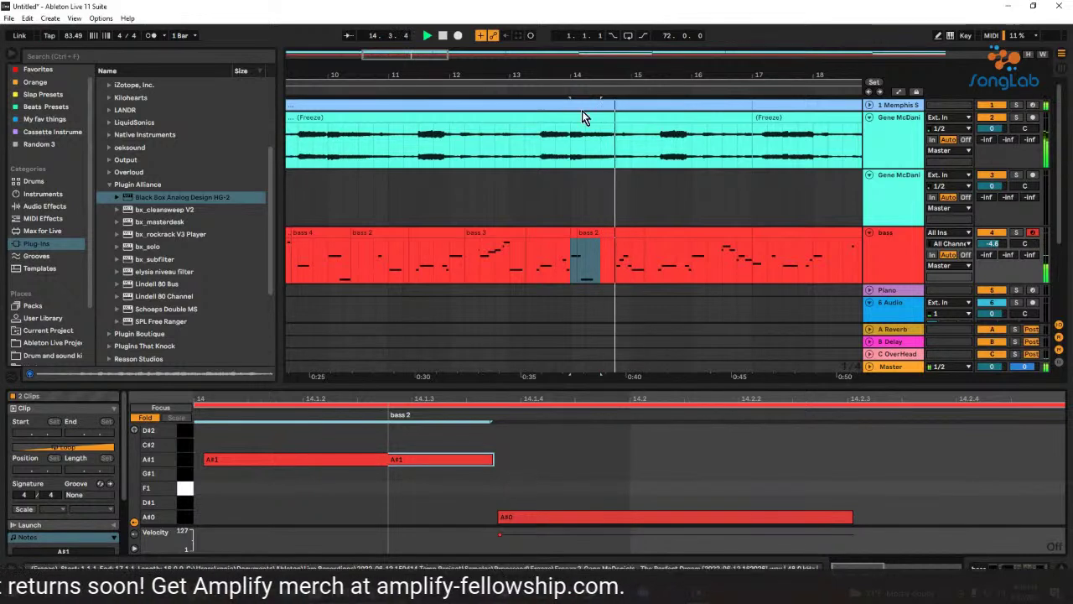
Move the A#0 note in bar 14 slightly later and lengthen the A#1 note to meet it.
click(567, 520)
key(space)
drag(568, 522, 579, 522)
key(space)
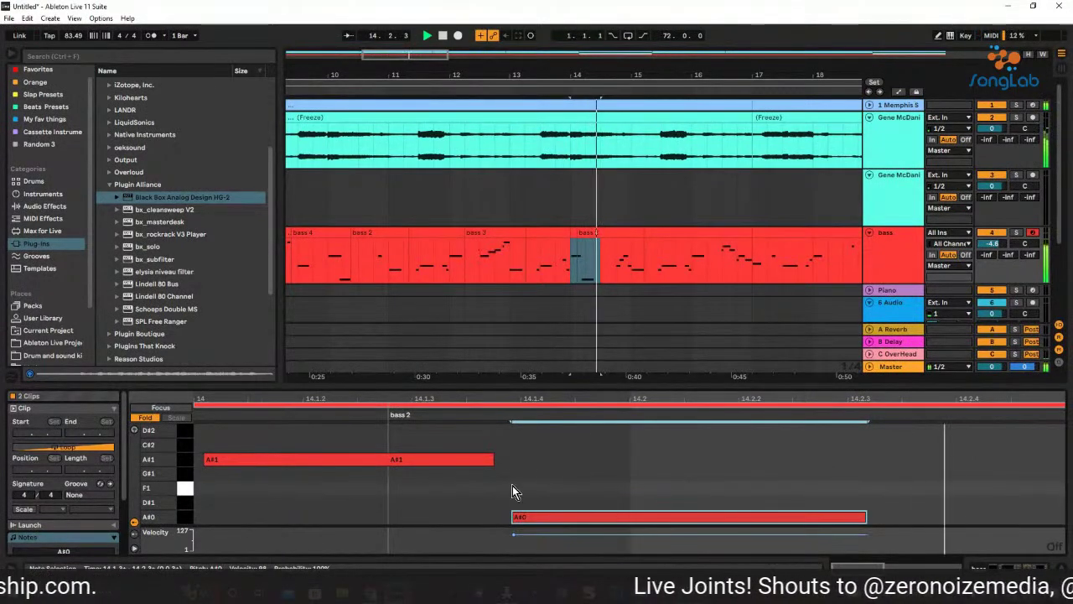
drag(489, 458, 536, 473)
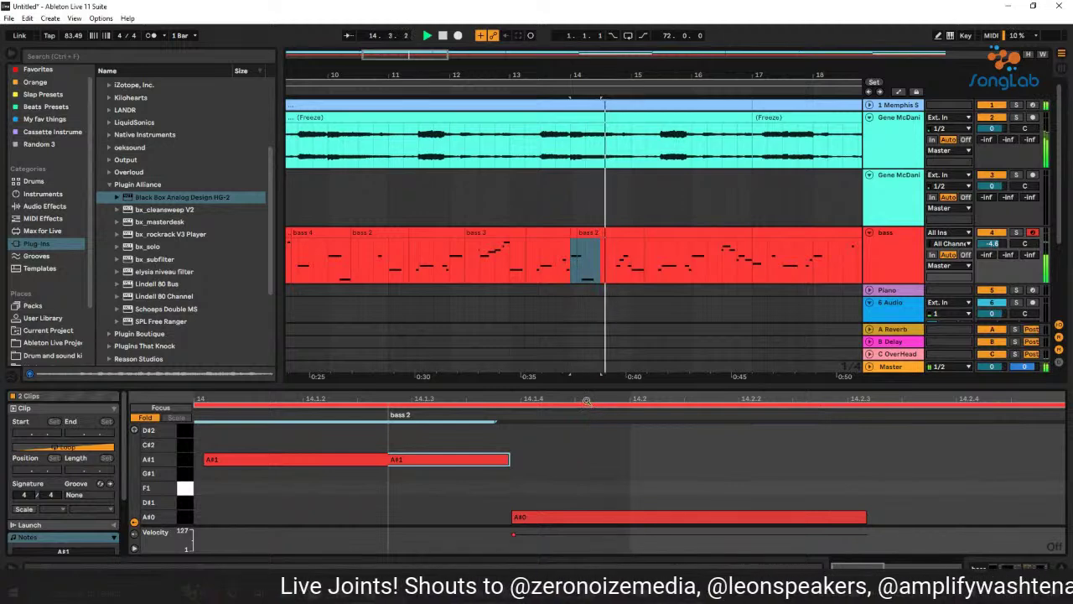
drag(590, 404, 359, 396)
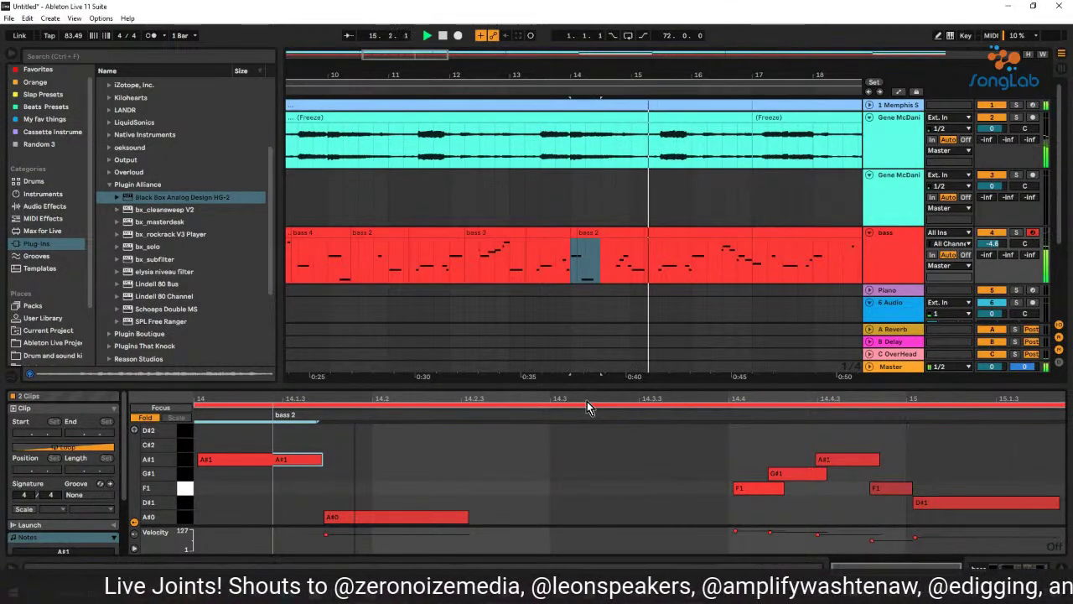
drag(570, 87, 566, 80)
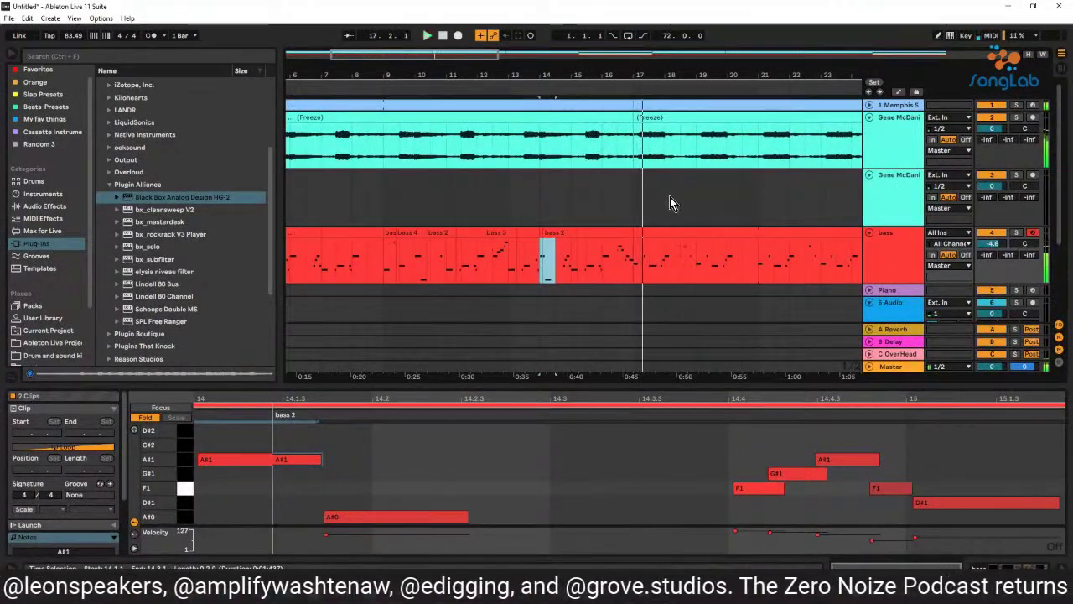
Split the bass clips over the range from 16.3.1 to 17.3.1 and play that section.
click(617, 275)
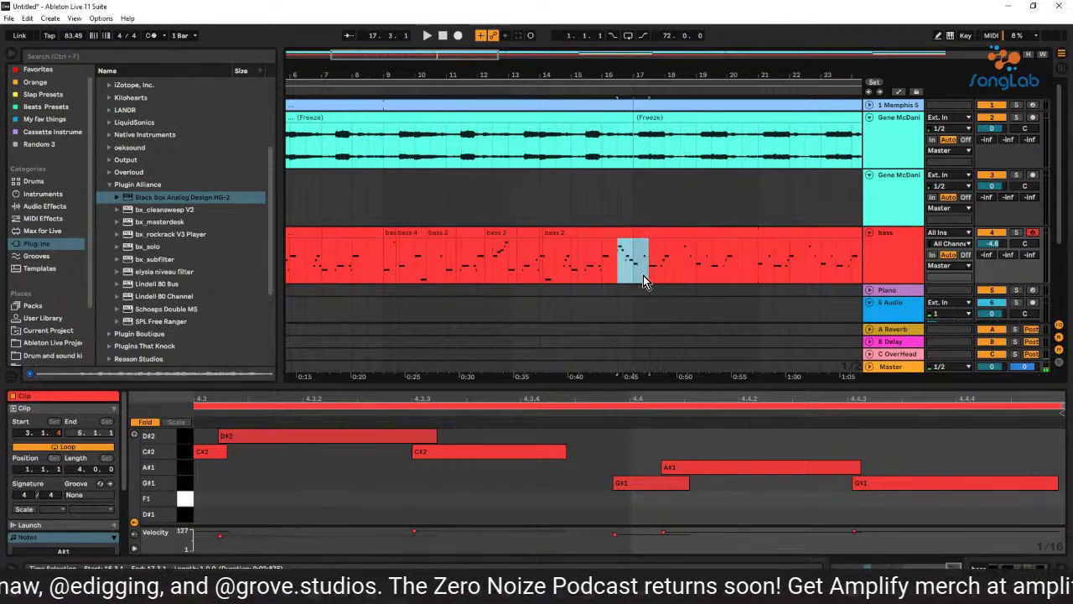
shift+click(645, 275)
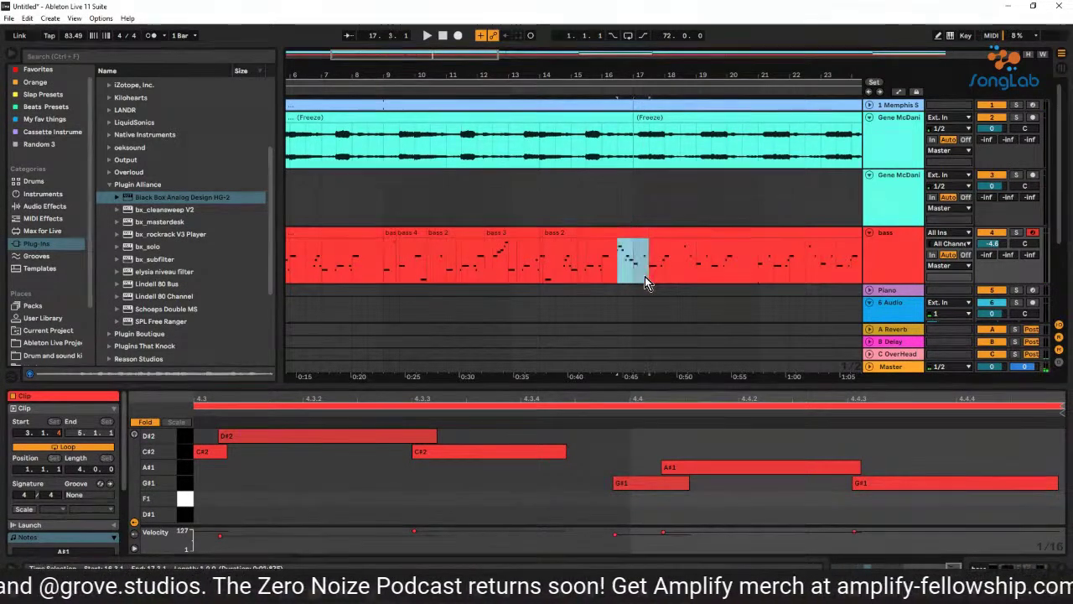
right_click(630, 275)
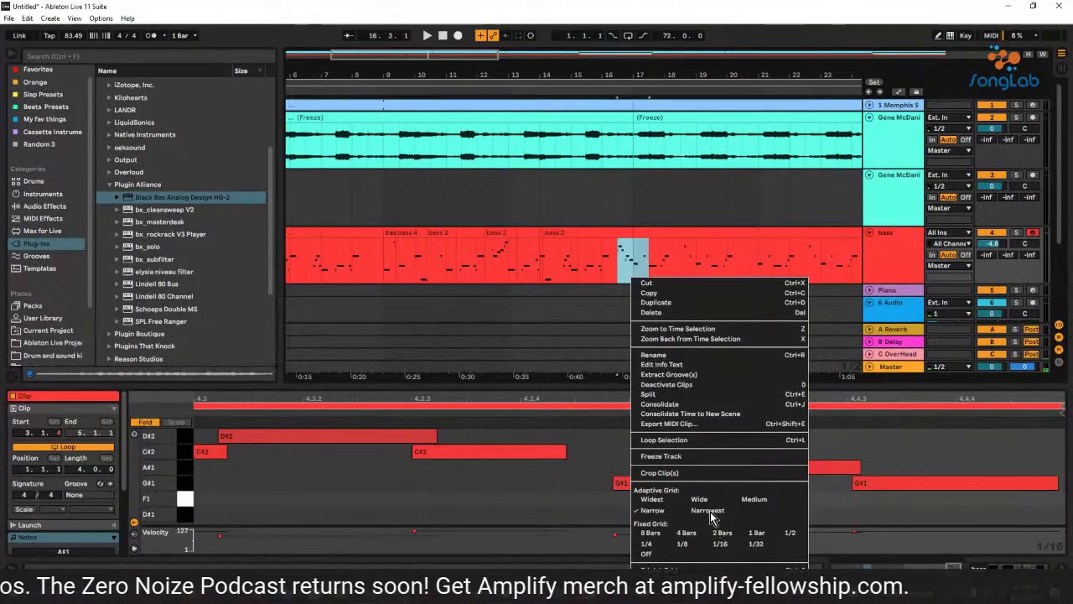
click(689, 395)
key(space)
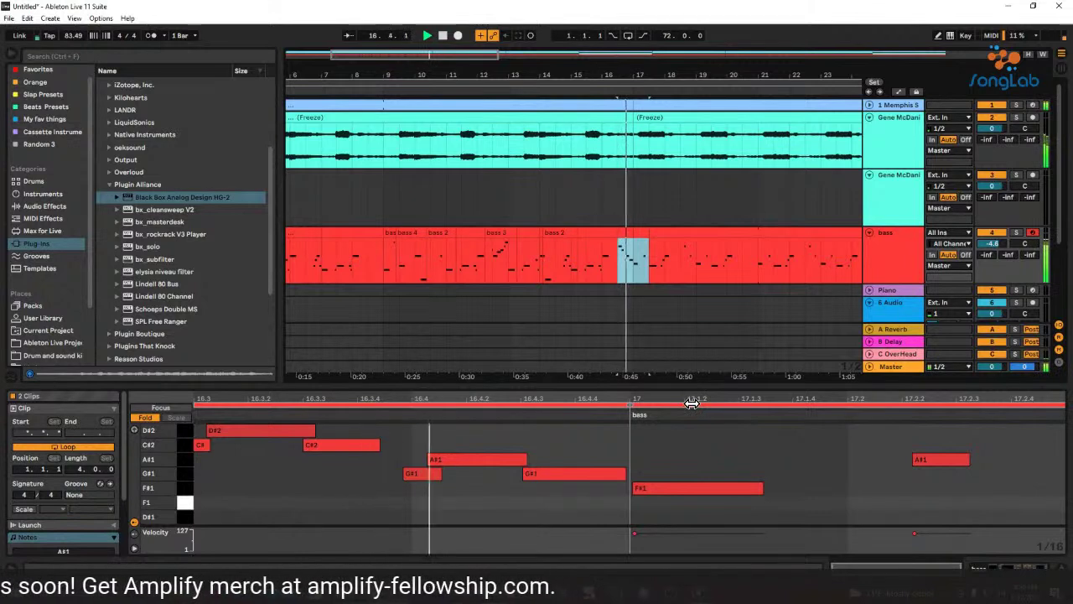
Delete the descending run of bass notes between 16.3 and bar 17, and play the emptied passage.
key(space)
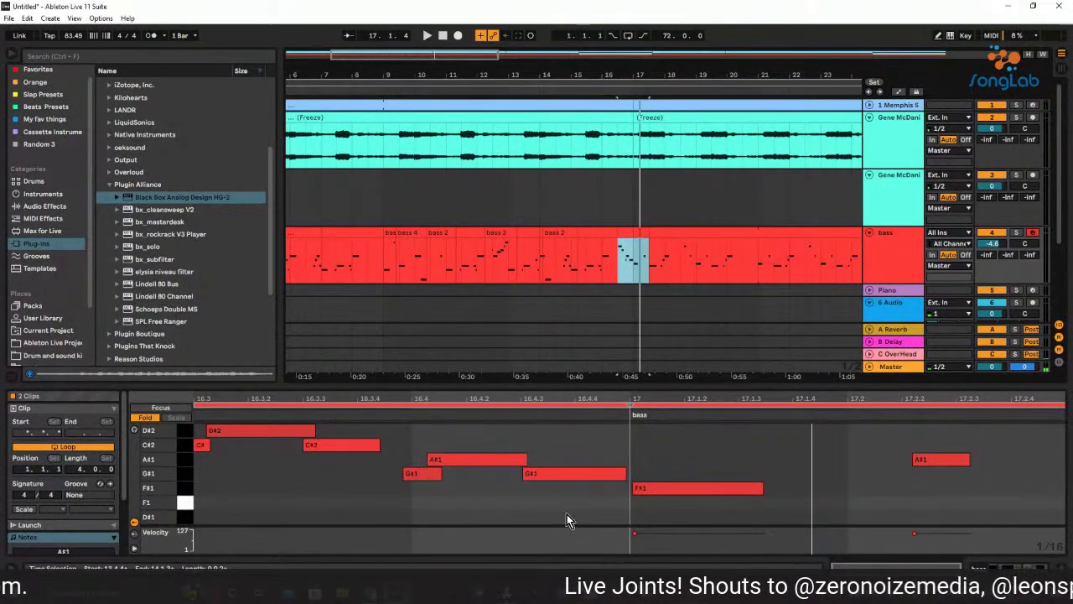
drag(627, 513, 195, 438)
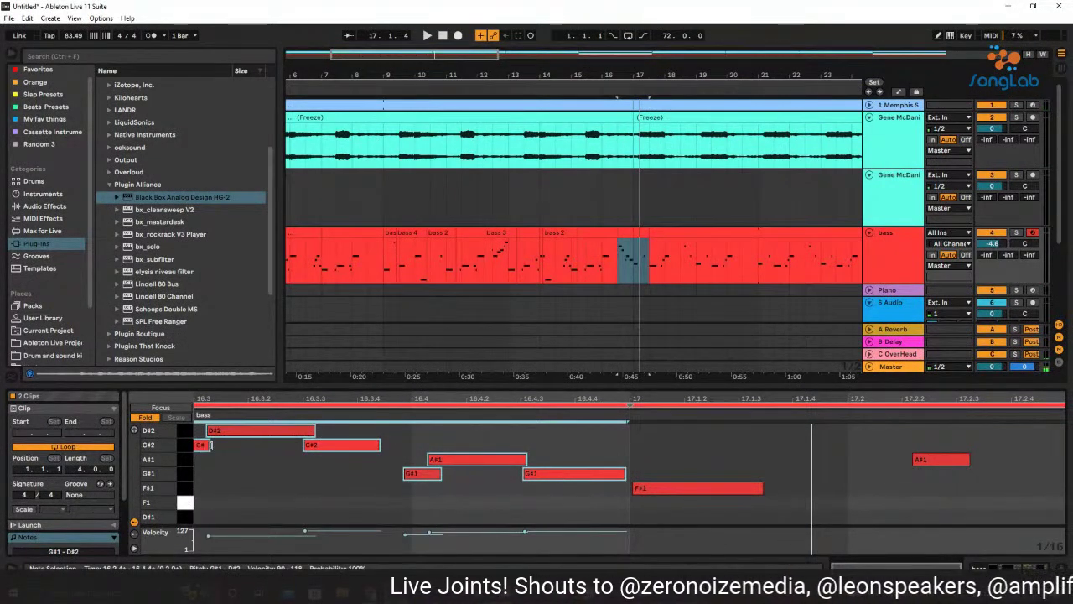
key(Delete)
key(space)
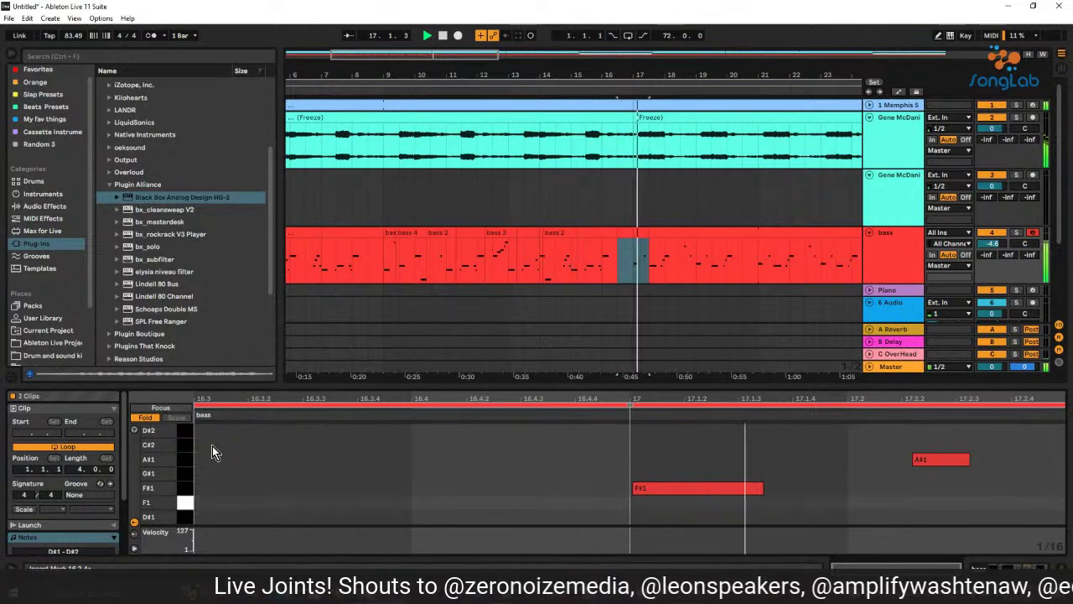
key(space)
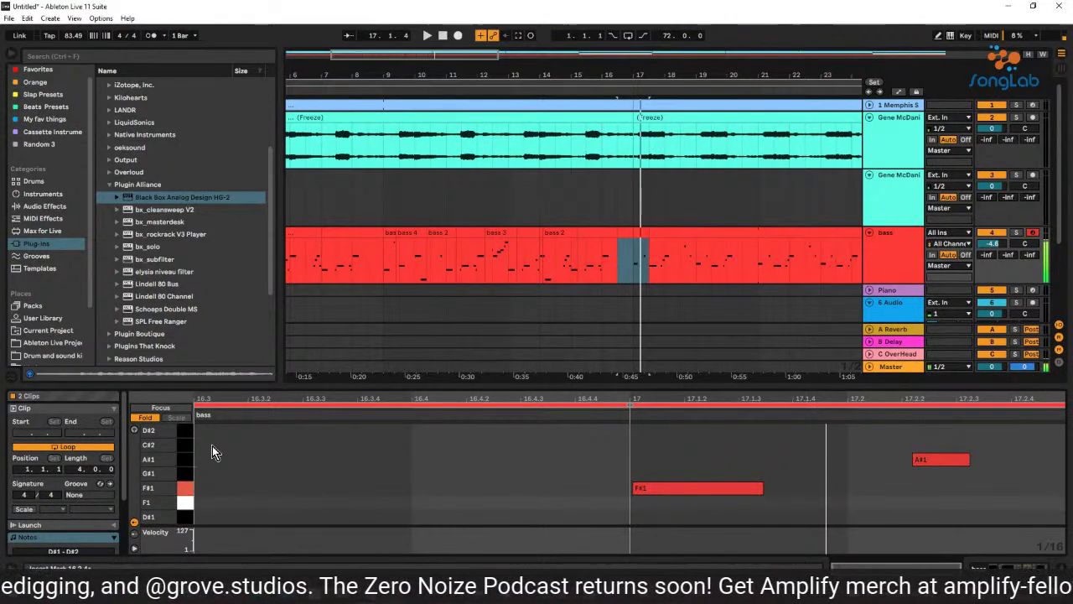
key(space)
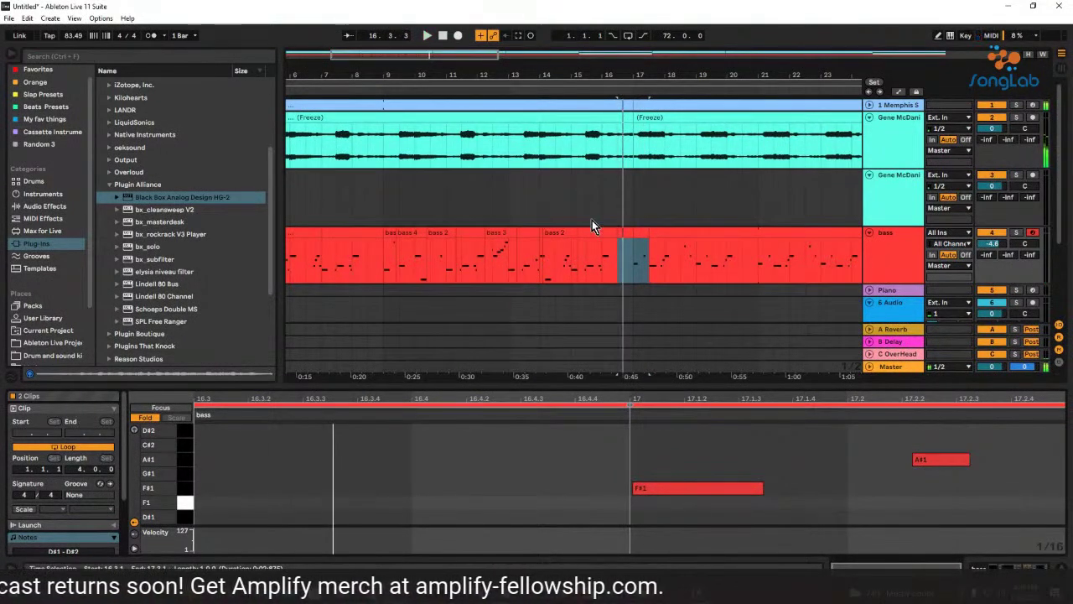
Play repeatedly from bar 15 to rehearse a new bass fill leading into bar 17.
click(561, 285)
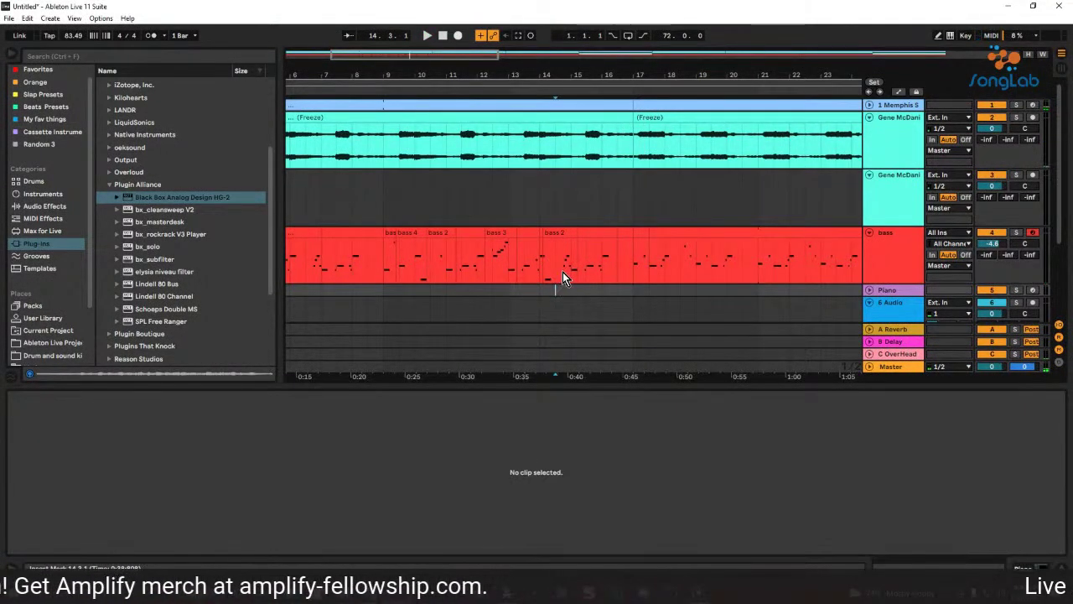
click(562, 272)
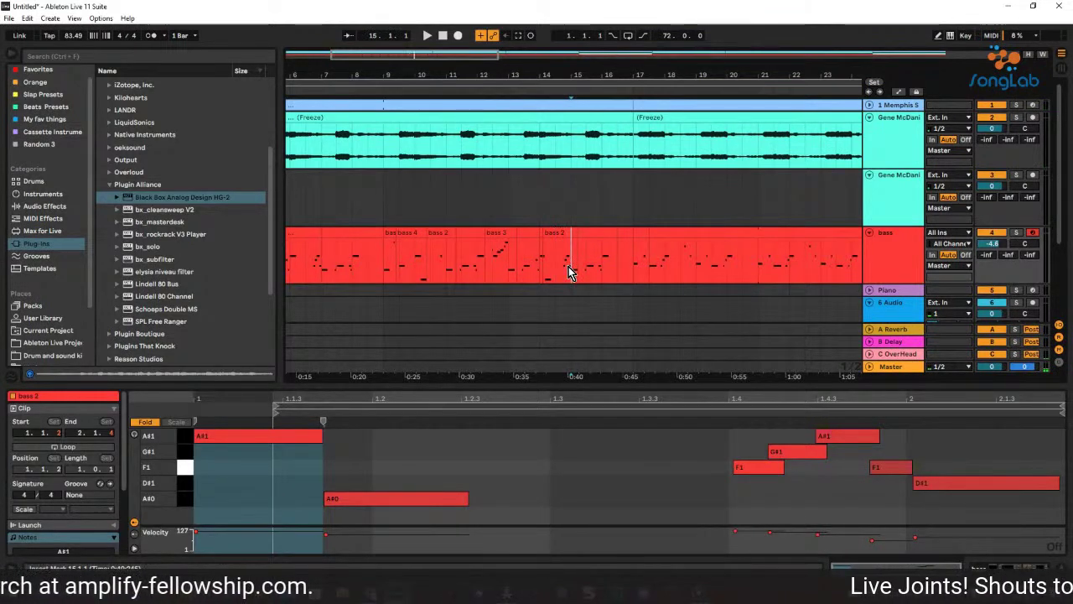
key(space)
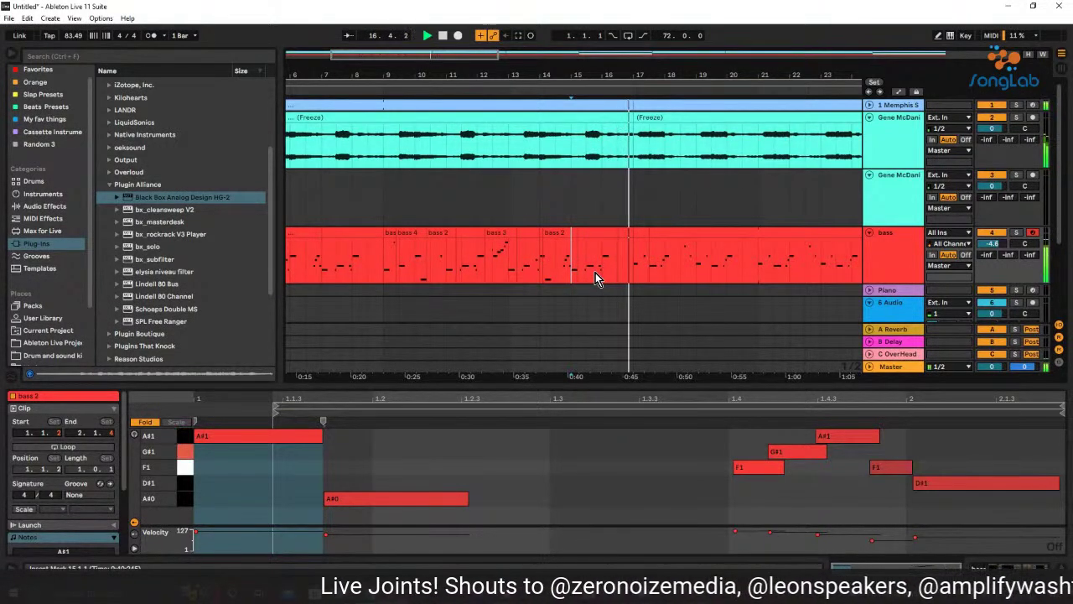
key(space)
key(space)
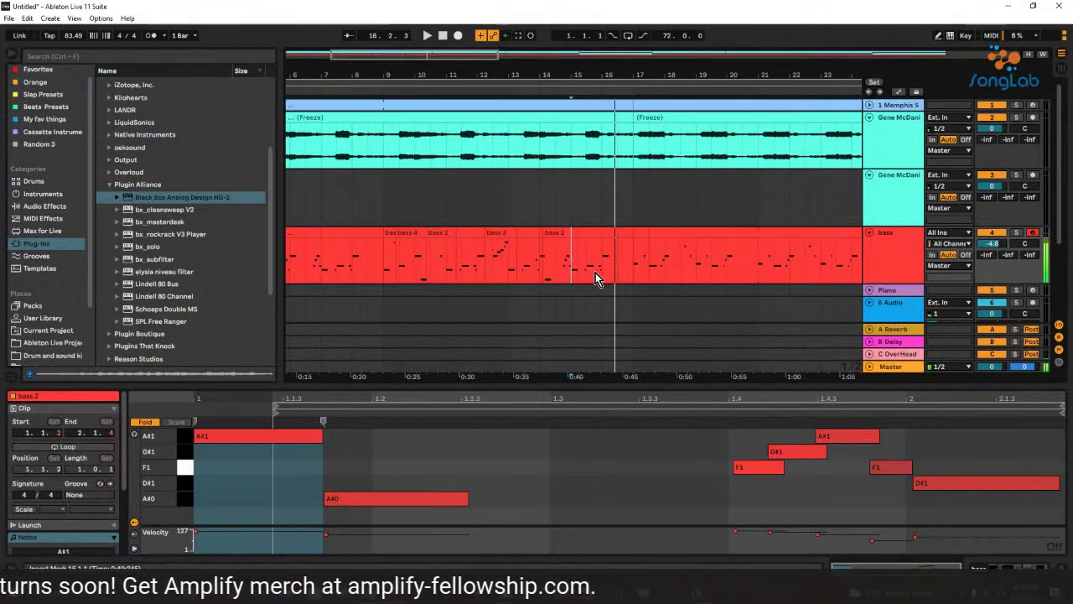
key(space)
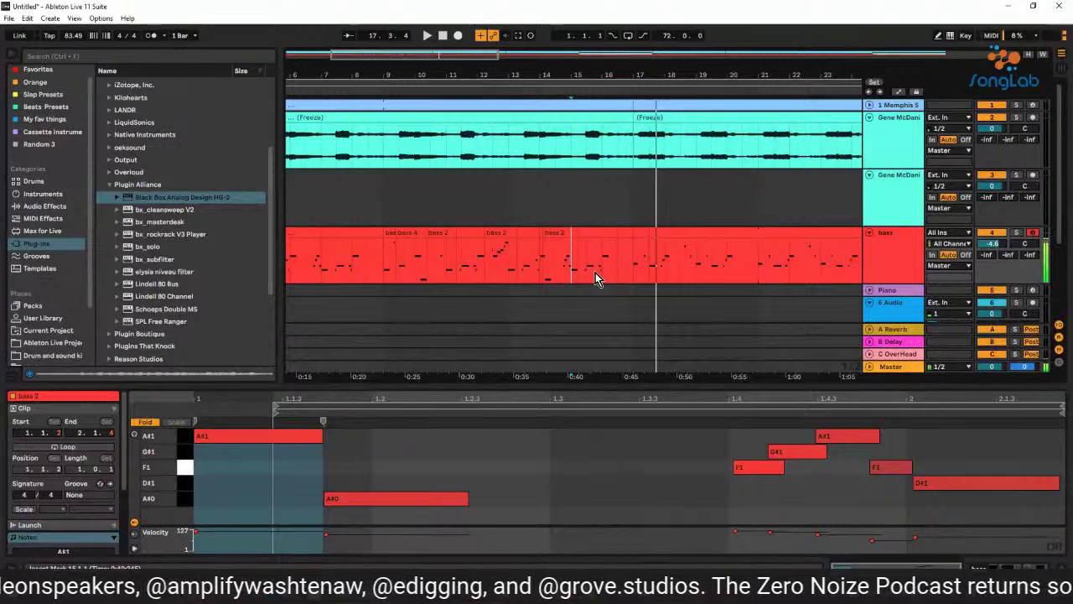
key(space)
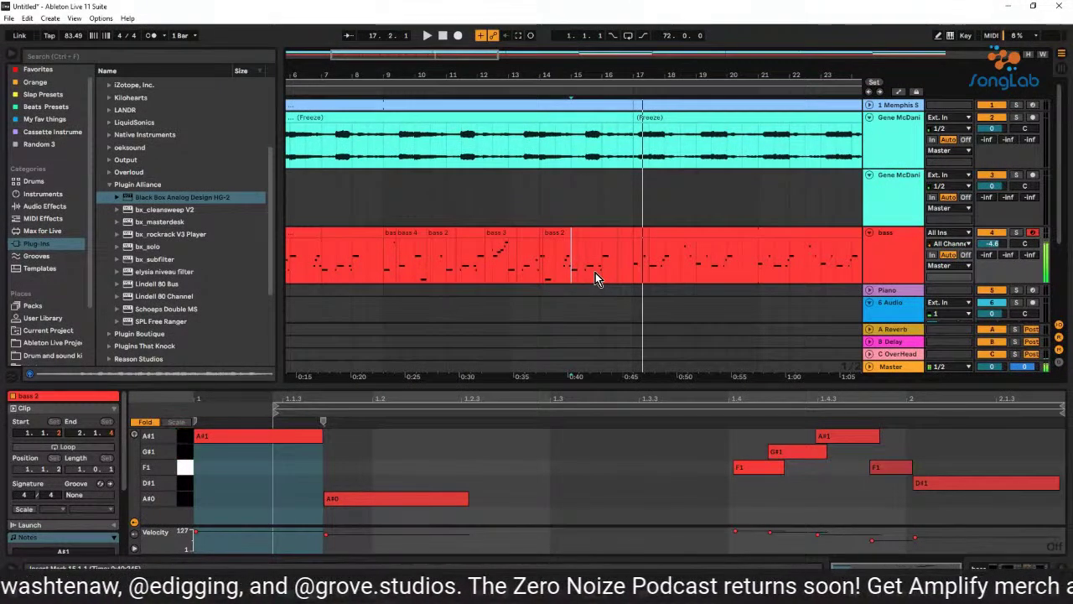
Try recording a rising bass fill over the end of bar 16 from bar 15, and undo the takes.
key(F9)
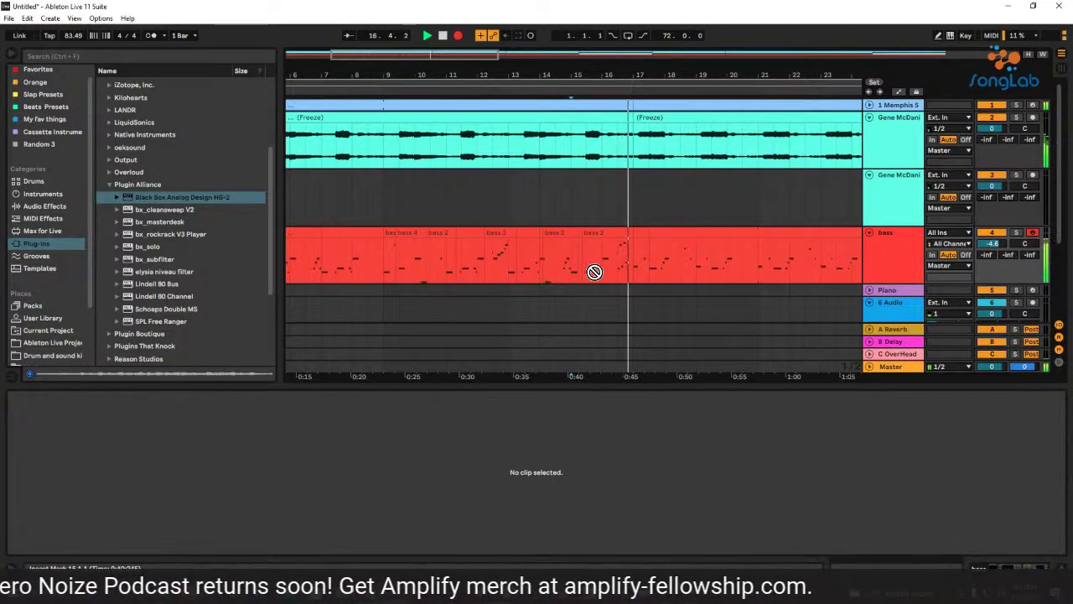
key(space)
key(F9)
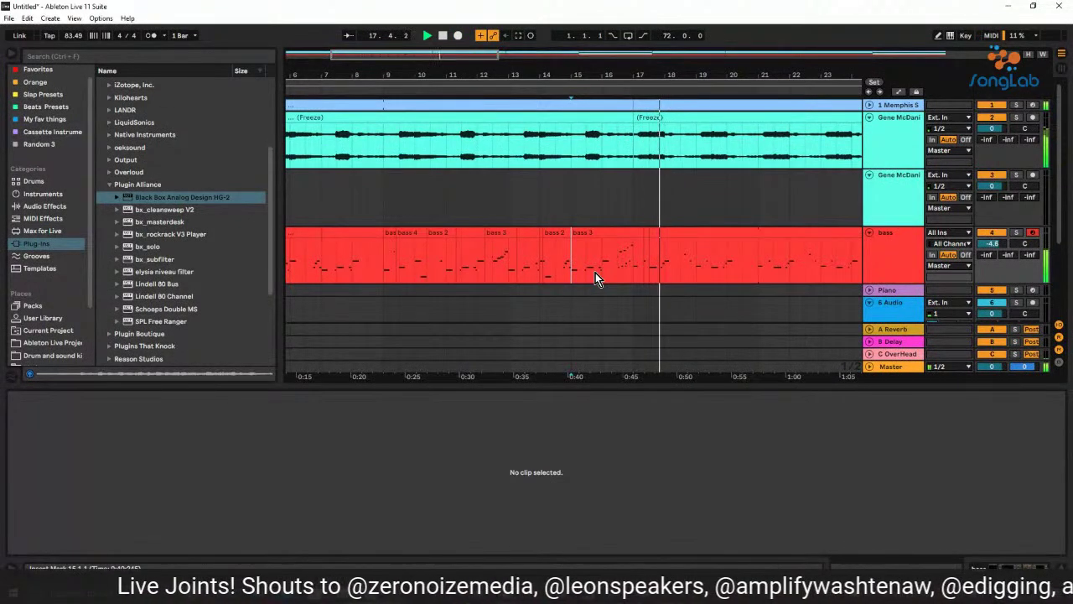
click(607, 232)
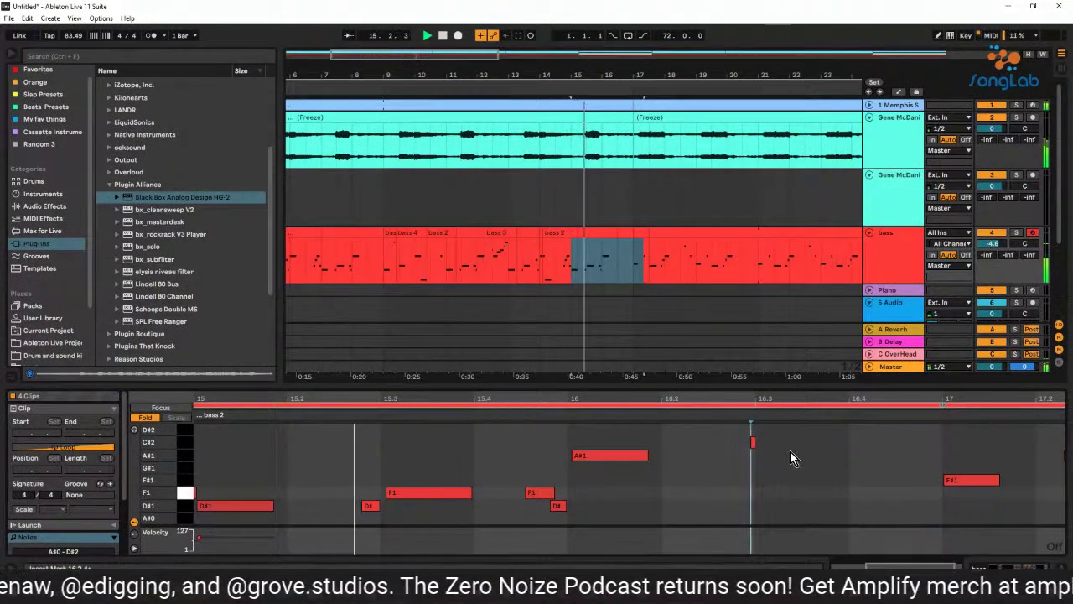
Delete the short stray C#2 note just before 16.3 and play the bass from bar 15.
key(space)
drag(791, 452, 749, 442)
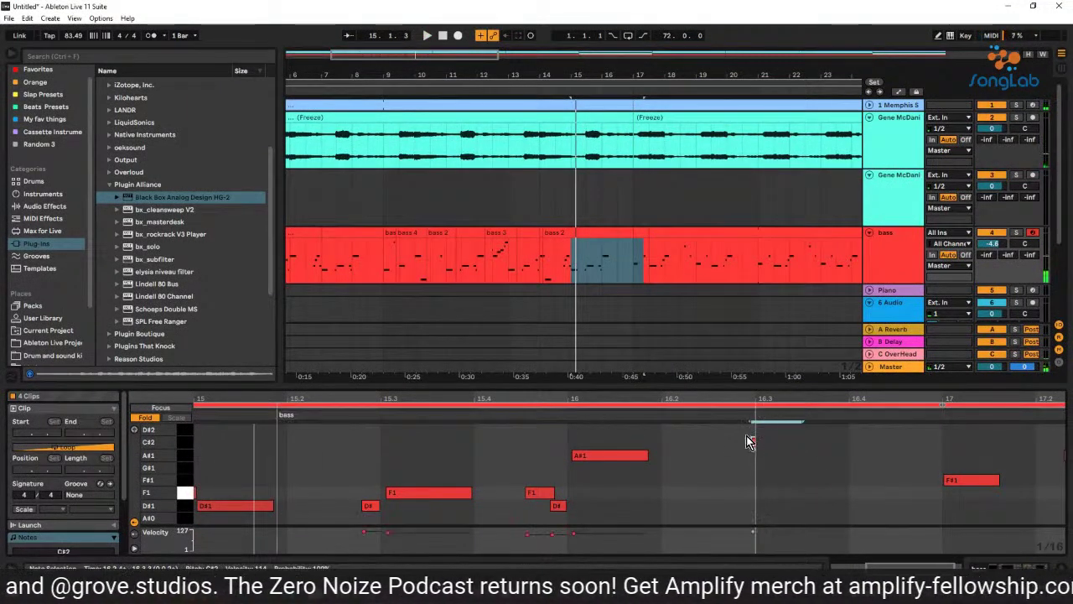
key(space)
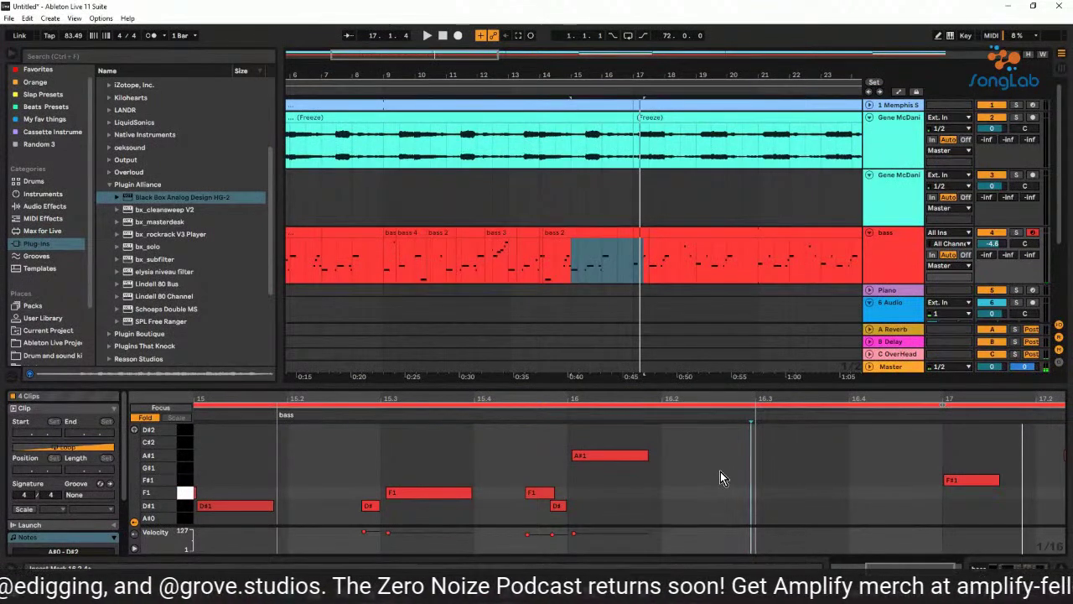
key(space)
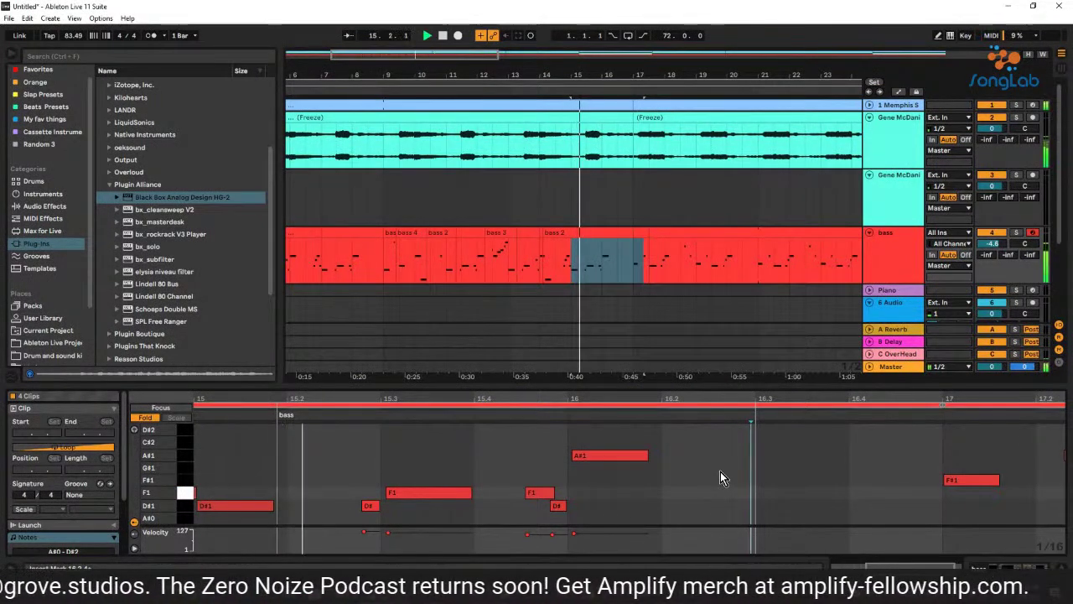
Try recording a descending bass fill from 16.3 into bar 17, and delete the take.
key(F9)
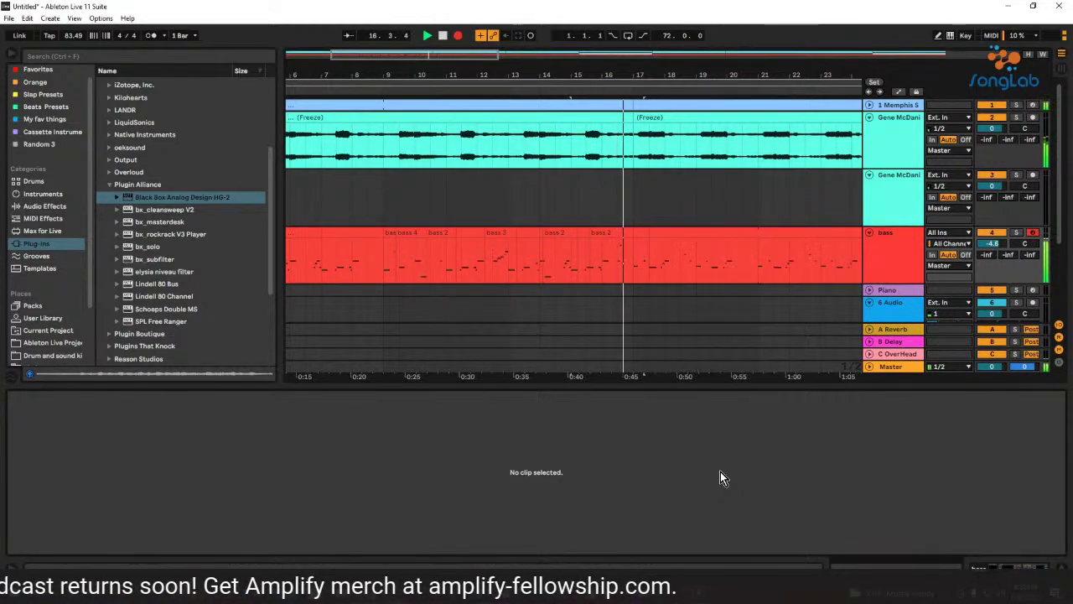
key(space)
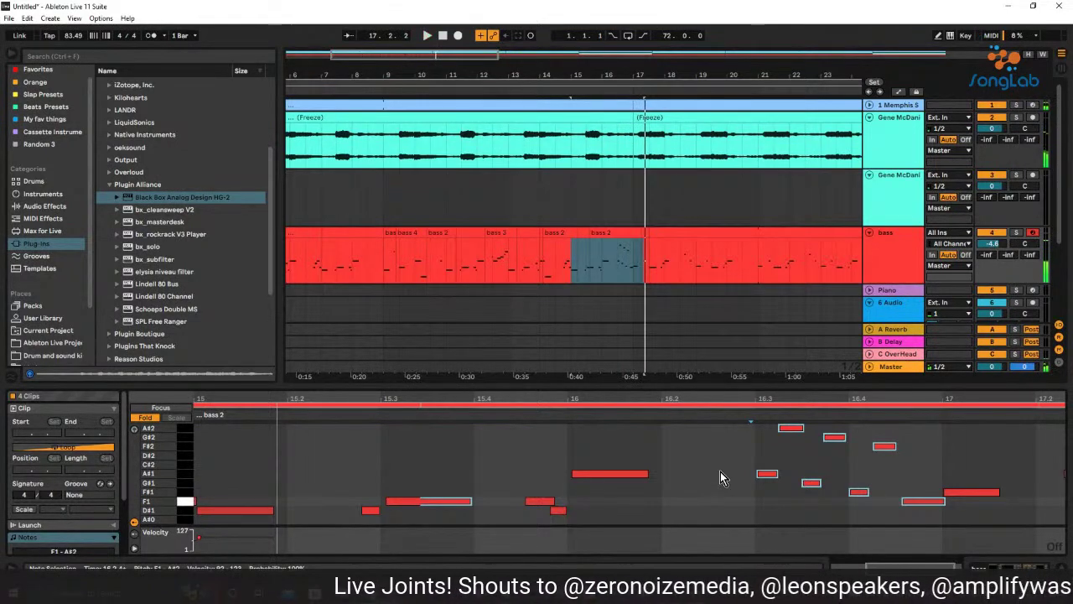
key(Delete)
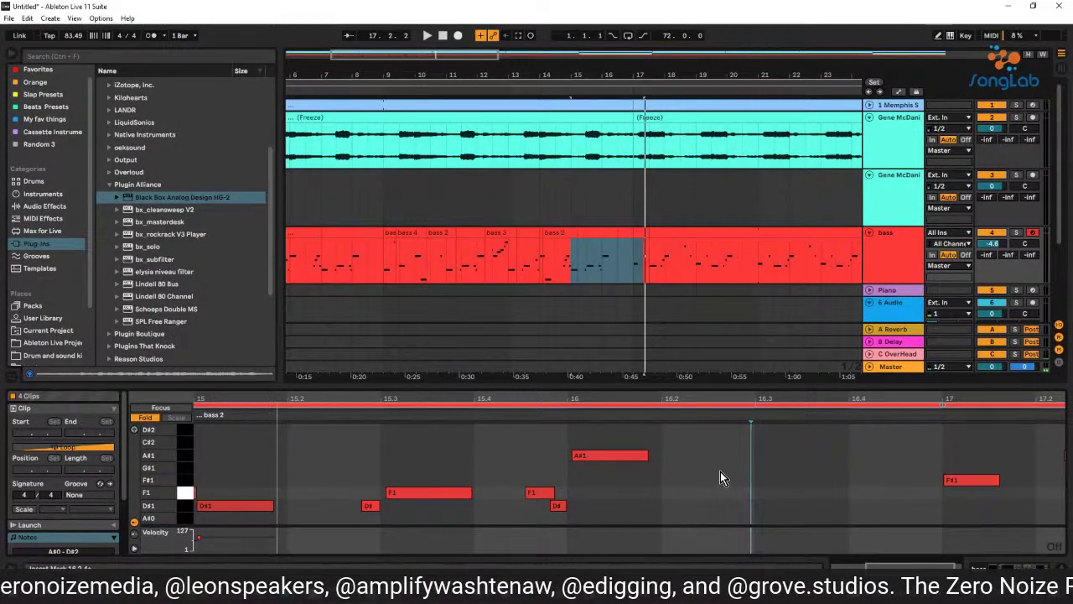
Play from bar 15 and try recording another falling bass run just before bar 17.
key(space)
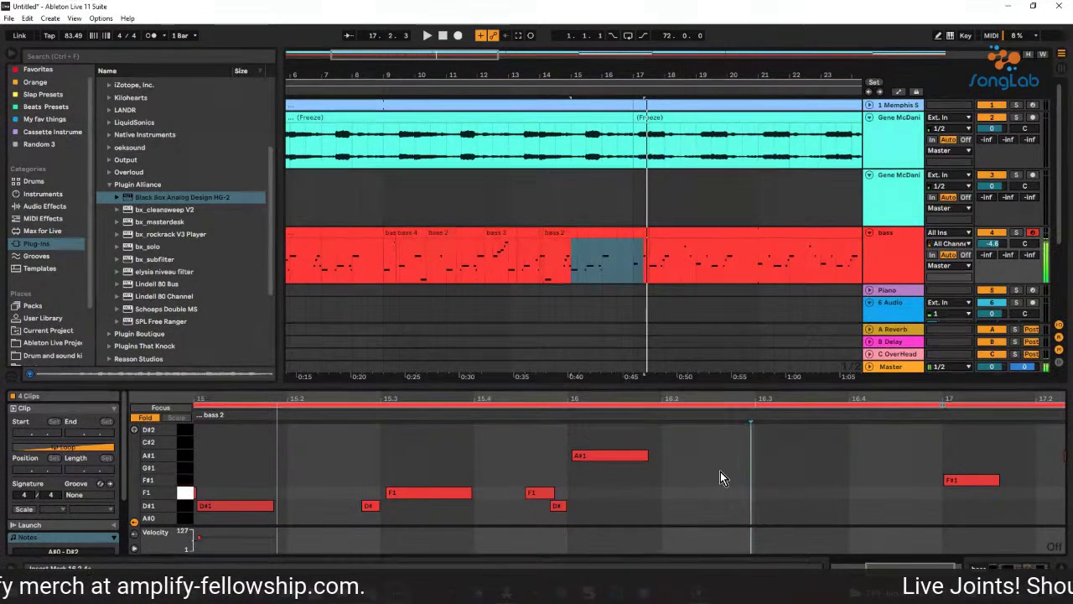
key(space)
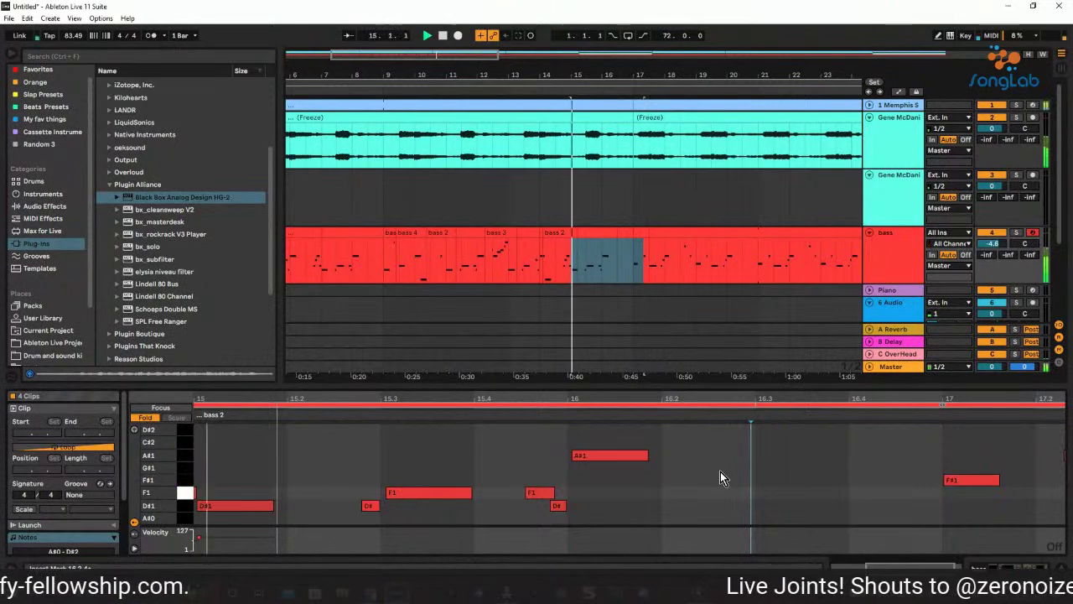
key(F9)
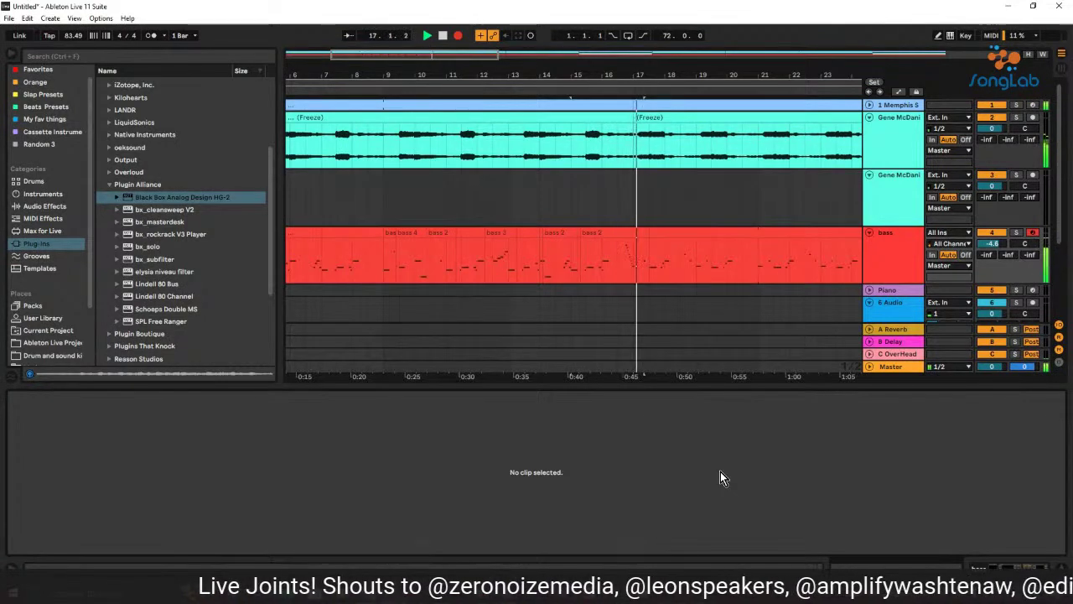
Play from bar 15 and record a rising bass fill from 16.3 up to A#2 before bar 17.
key(space)
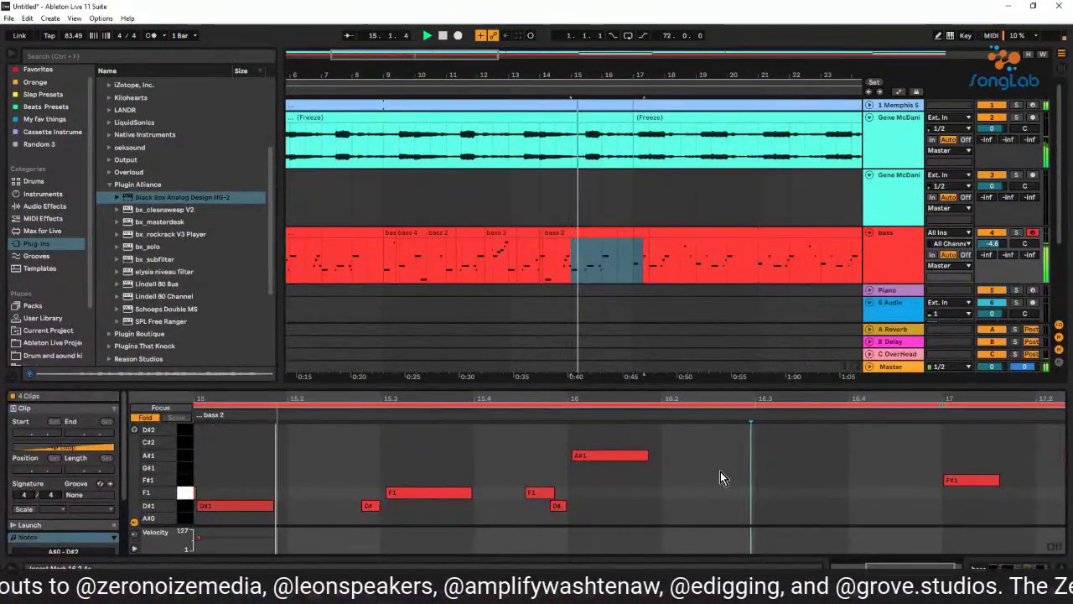
key(F9)
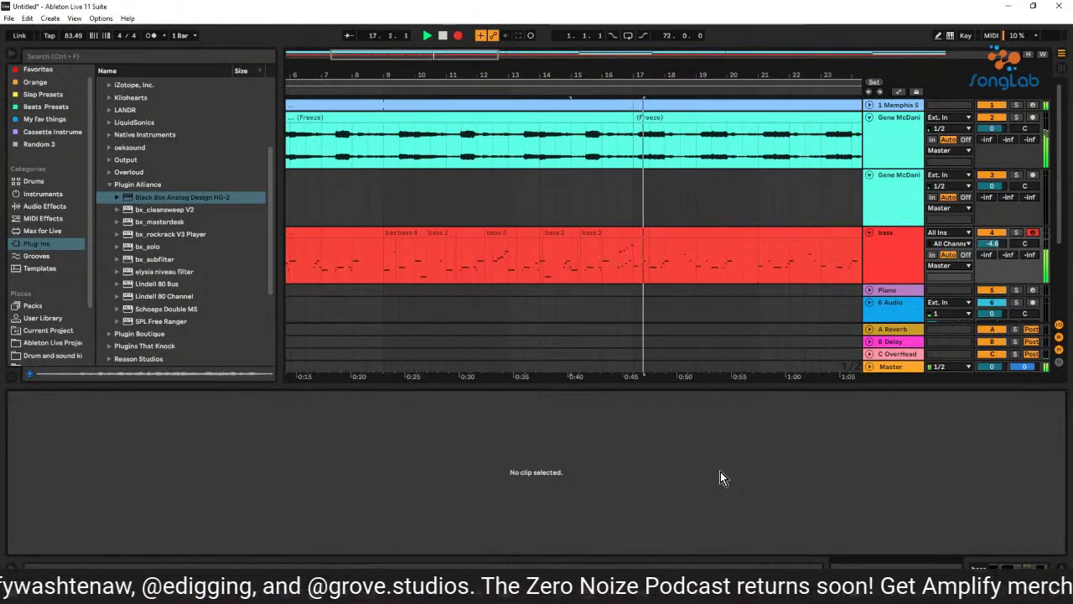
key(F9)
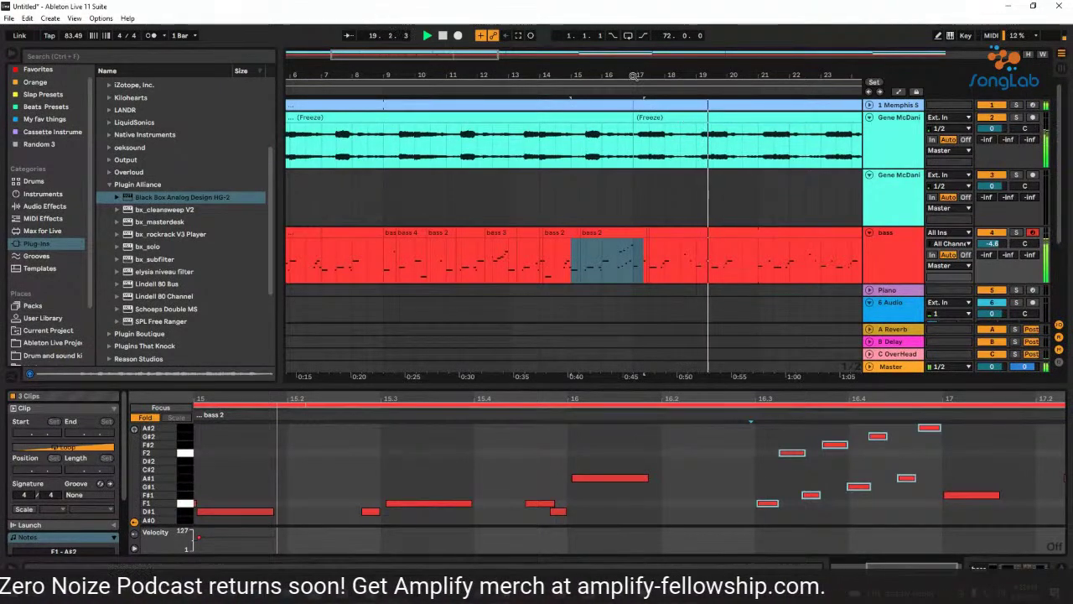
Split the bass clip around the one-bar section from 19.3 to 20.3.
scroll(616, 71, down, 5)
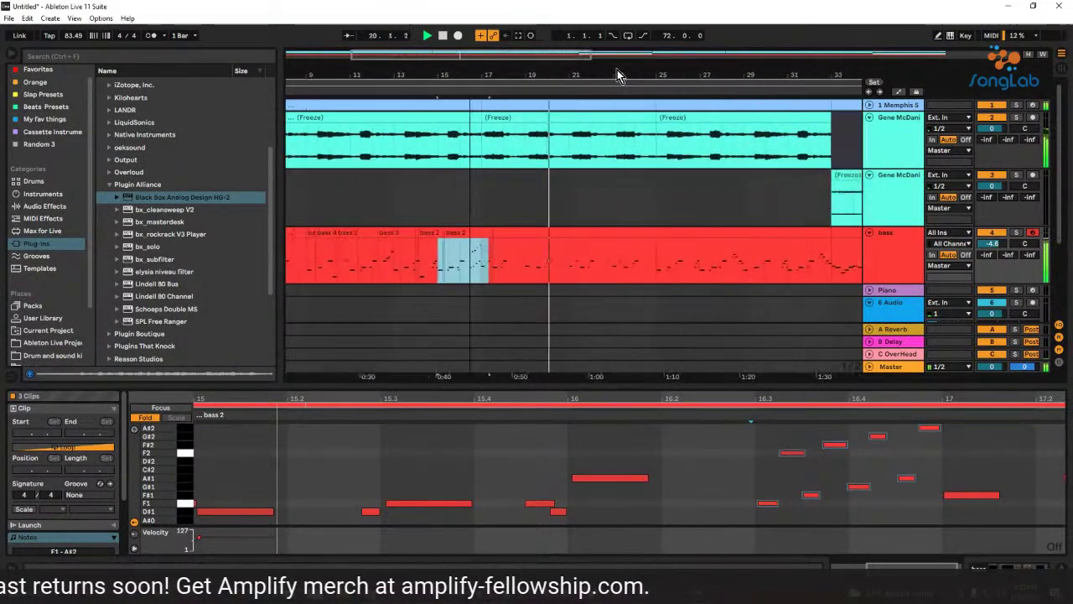
click(540, 233)
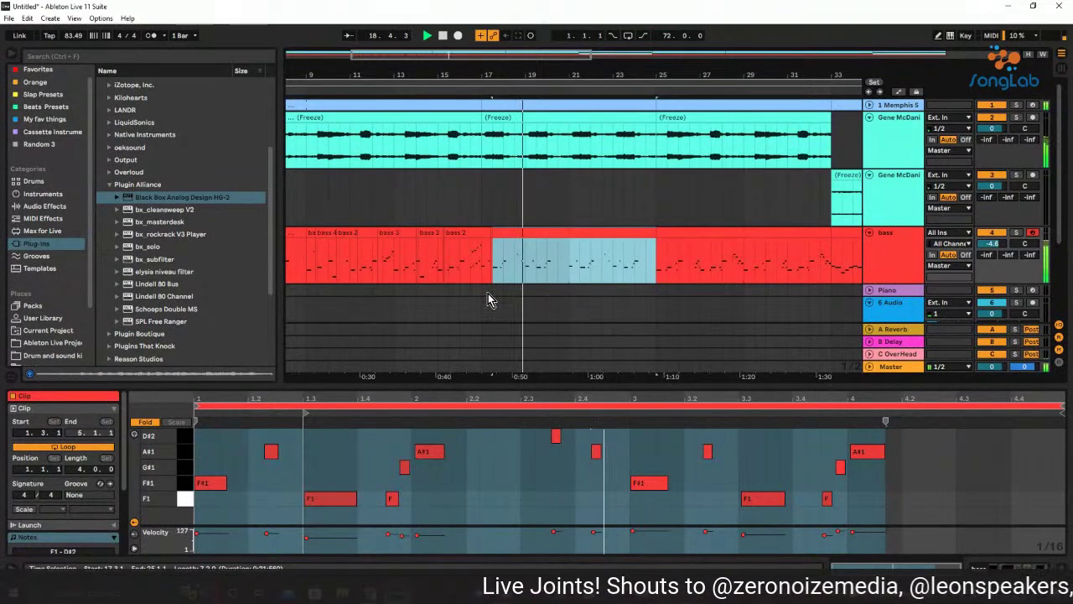
click(535, 279)
drag(533, 275, 557, 274)
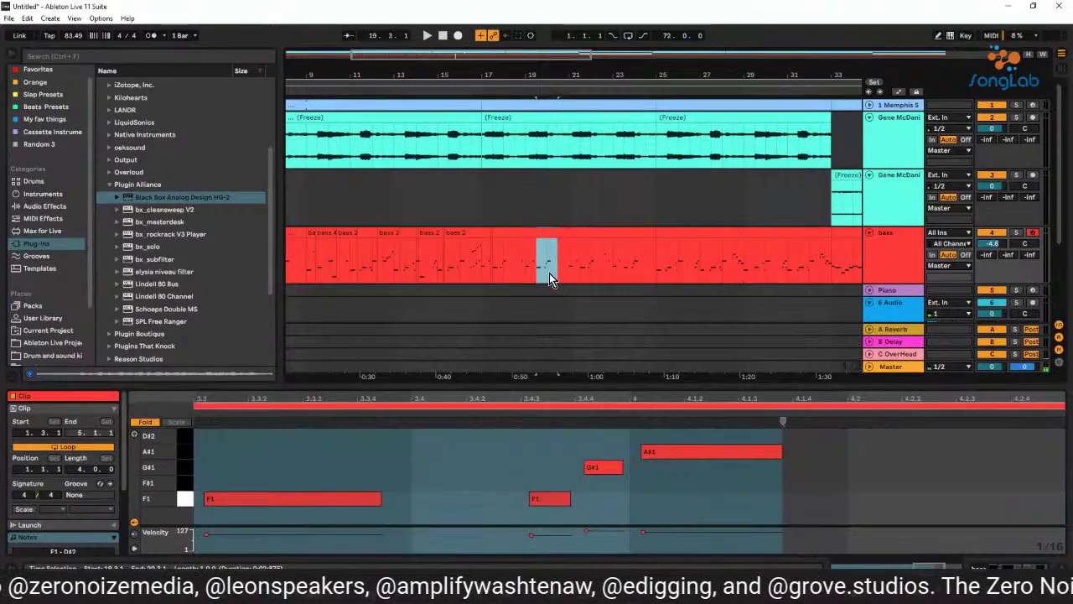
right_click(549, 272)
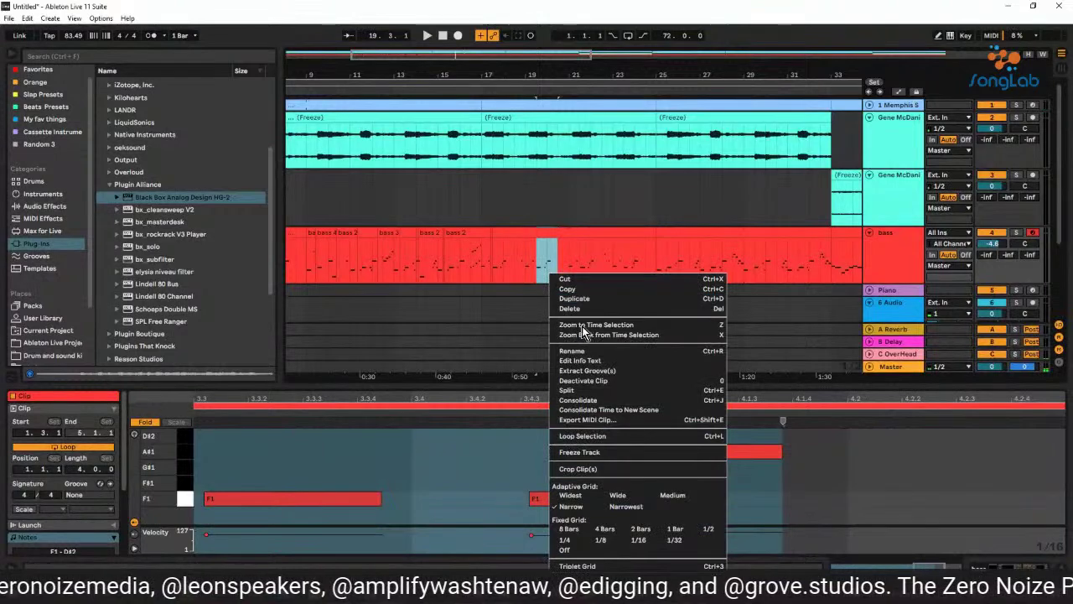
click(620, 389)
Play from 19.3 and record a low A#0 bass note following the A#1 in bar 20.
key(space)
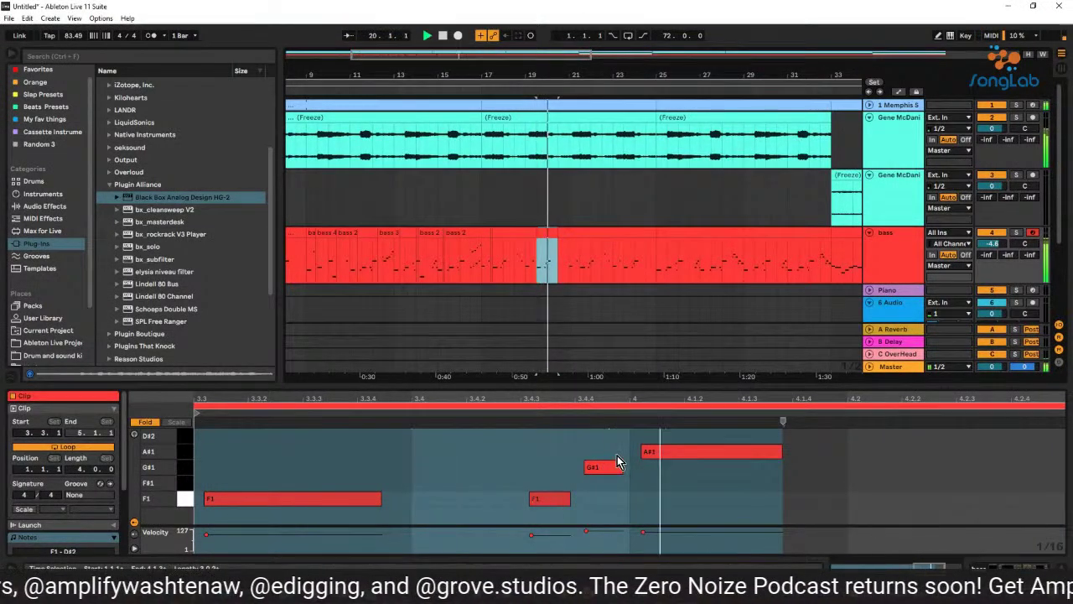
key(F9)
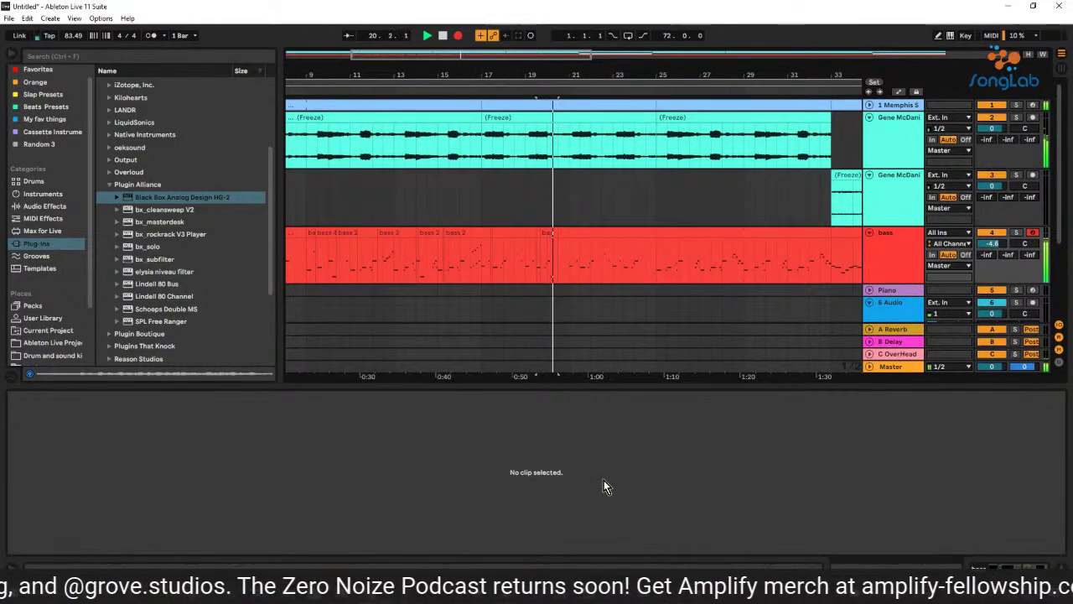
key(space)
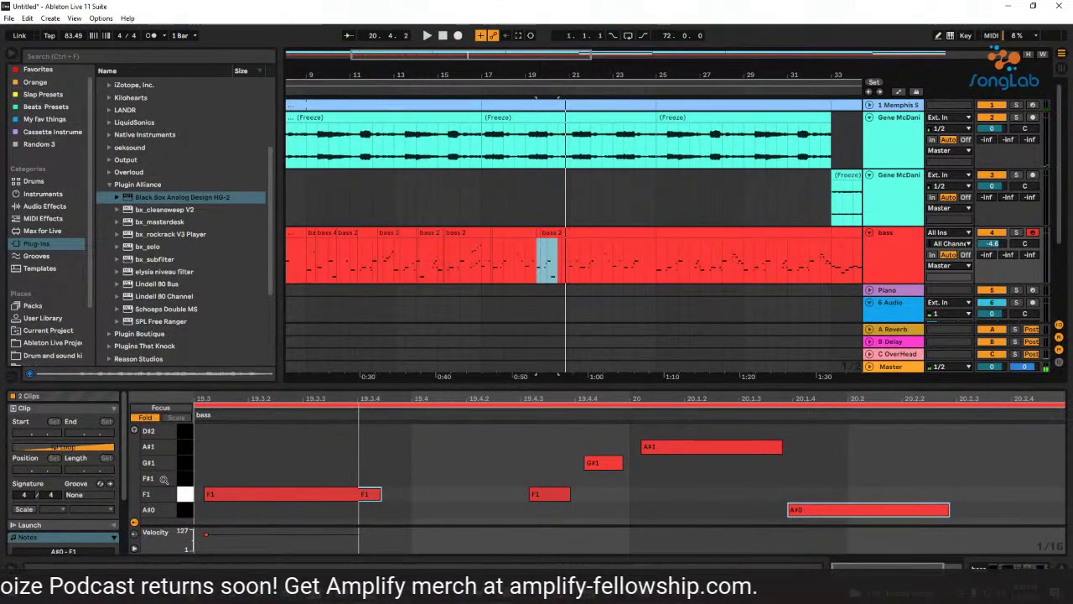
Rehearse from 19.3 and record D#2 and C#2 bass notes in the second half of bar 20.
key(space)
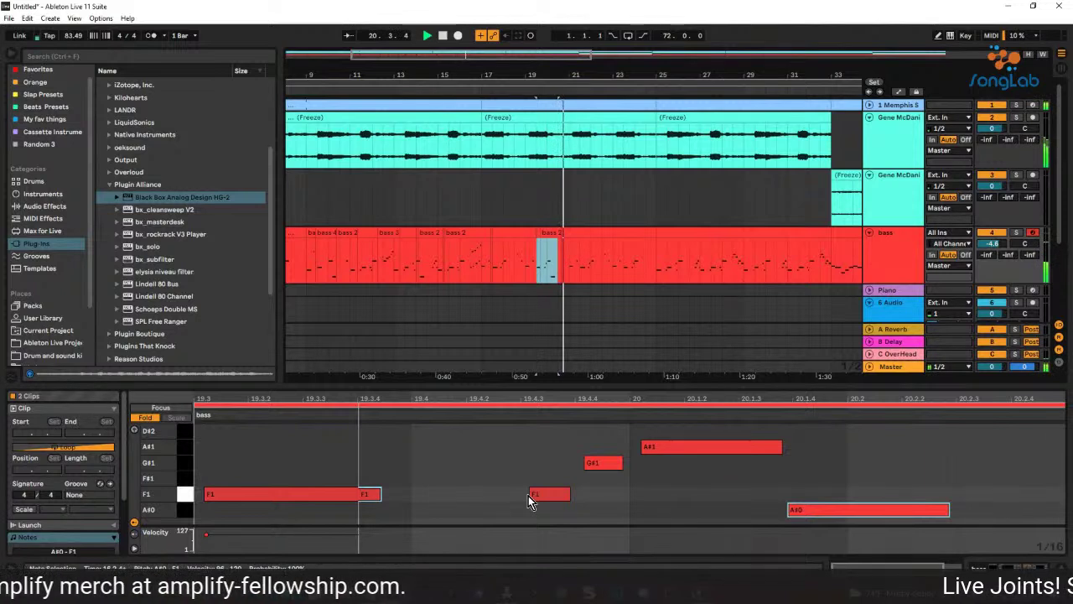
key(space)
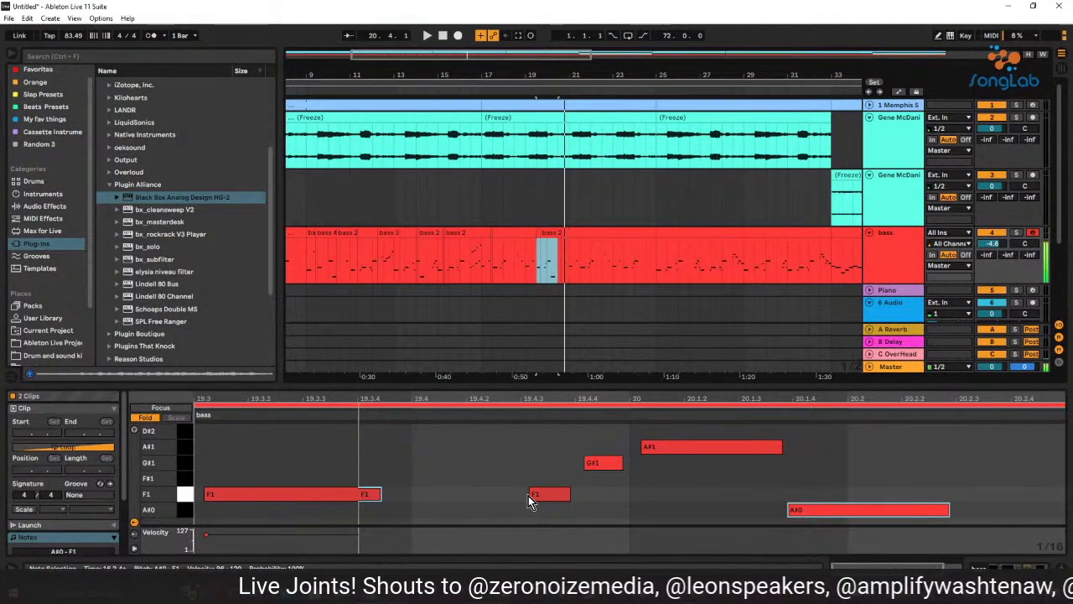
key(space)
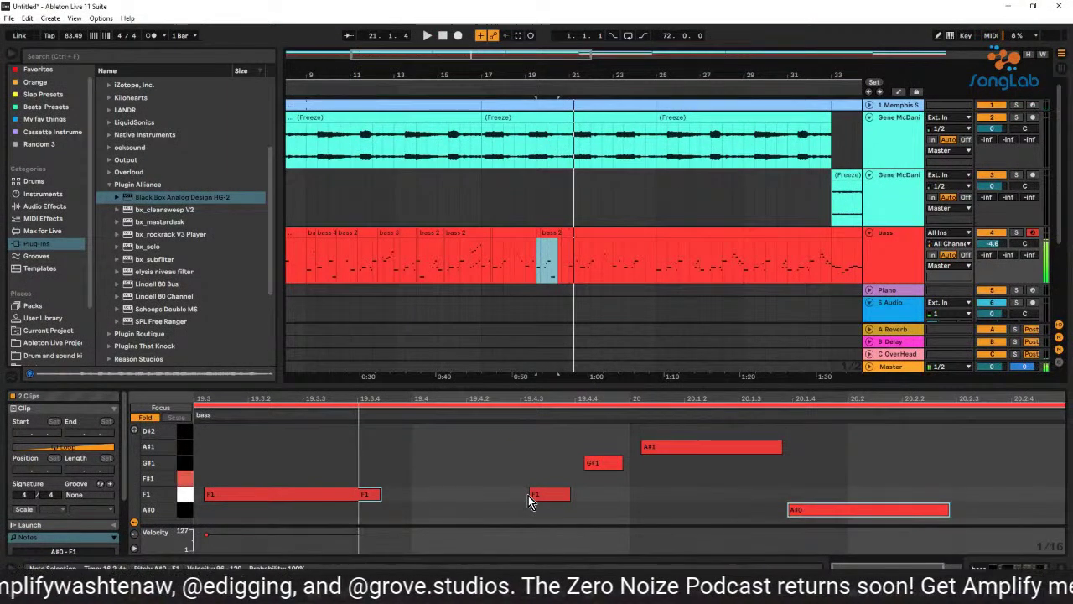
key(space)
key(F9)
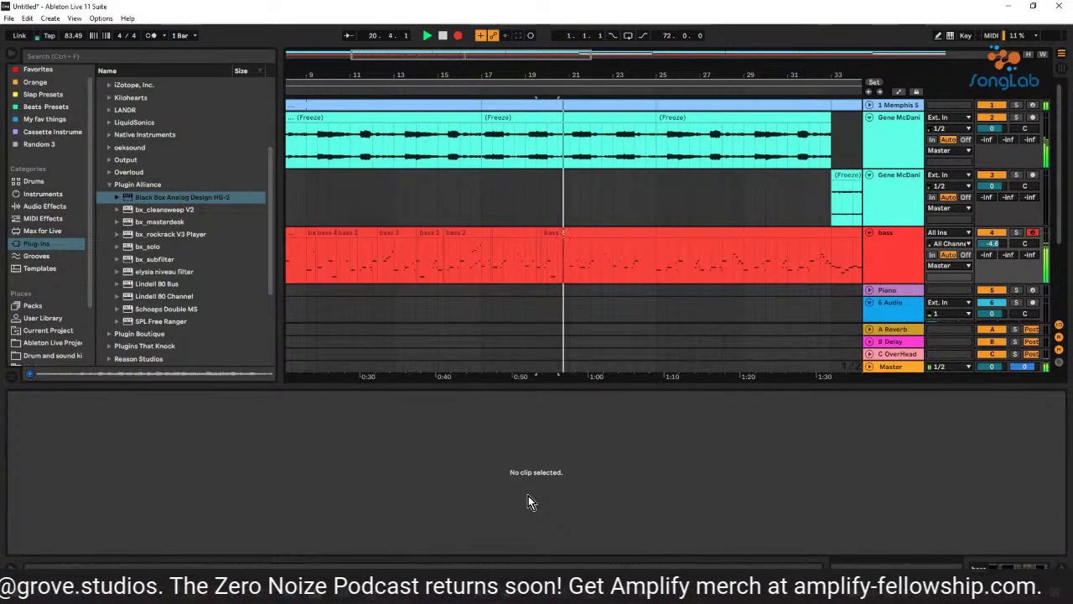
key(F9)
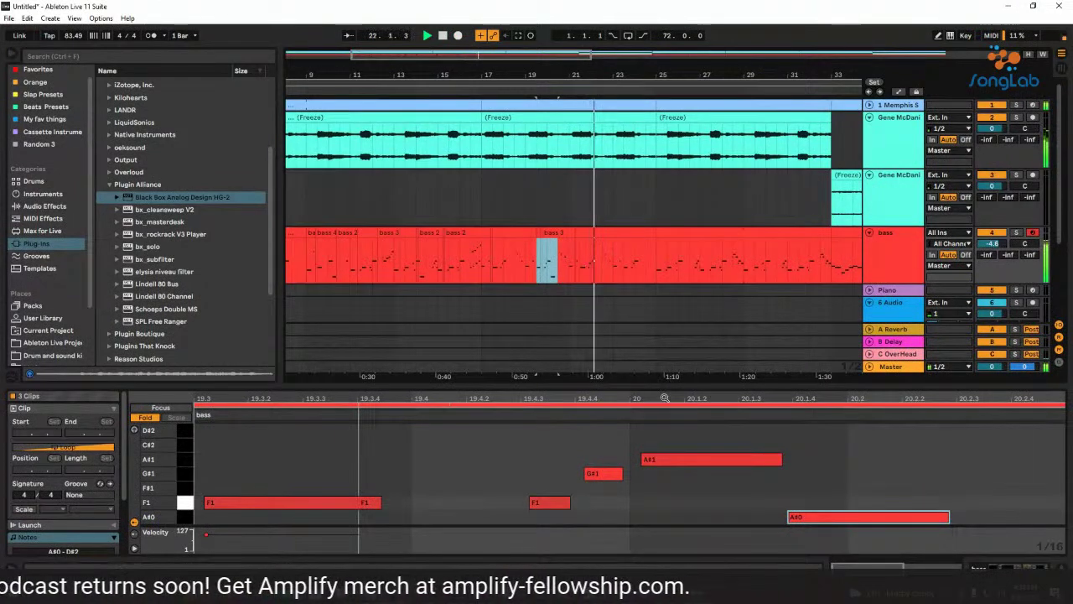
Play the bass back from 19.3 to hear the newly recorded notes leading into bar 21.
key(minus)
key(minus)
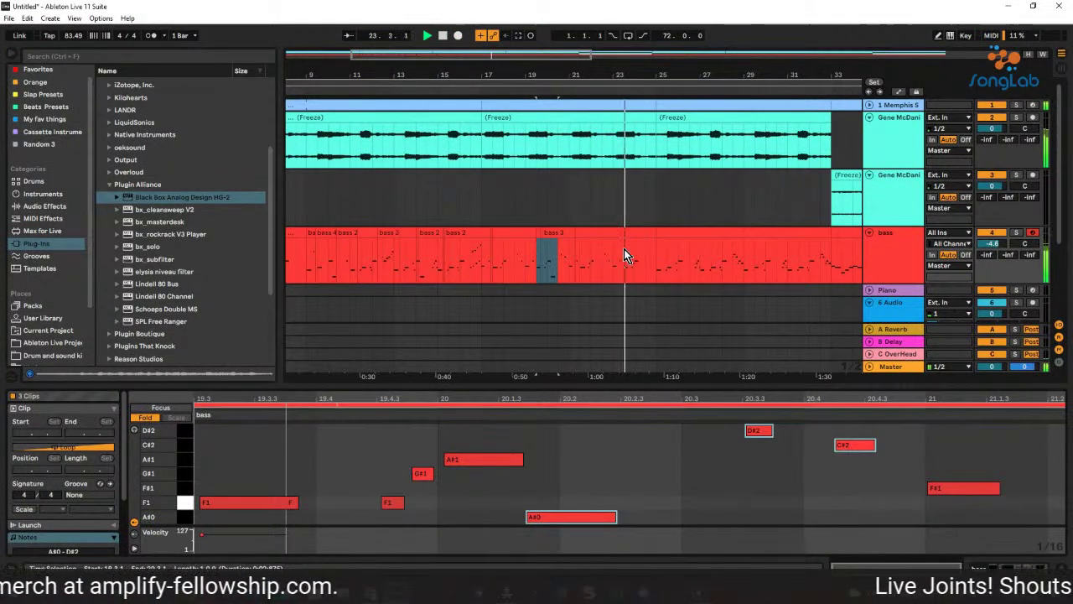
key(space)
key(space)
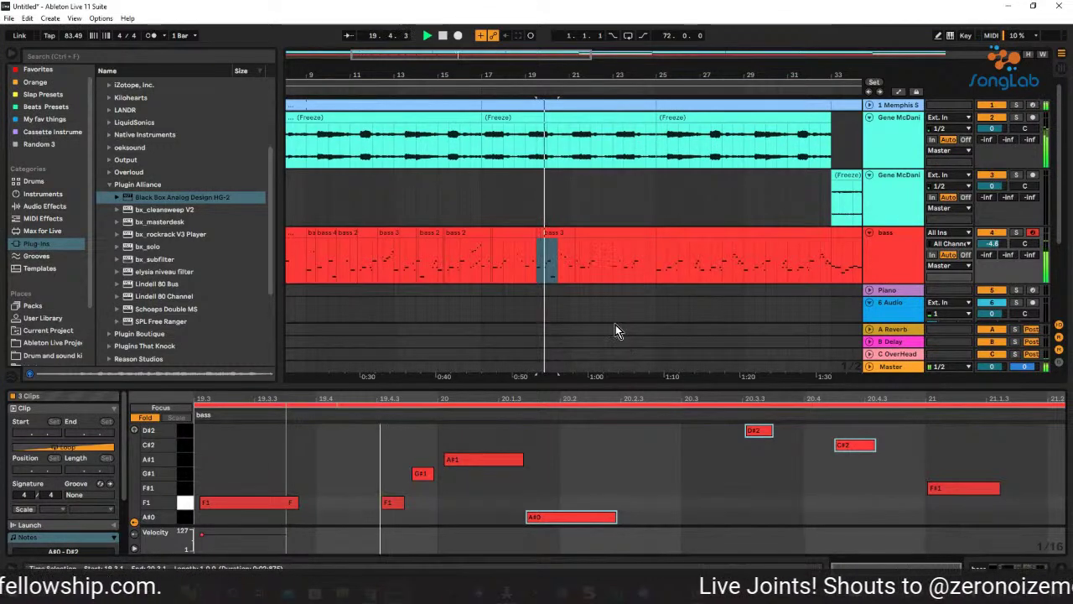
Split the bass clip around the half-bar section from 22.3 to bar 23.
click(591, 271)
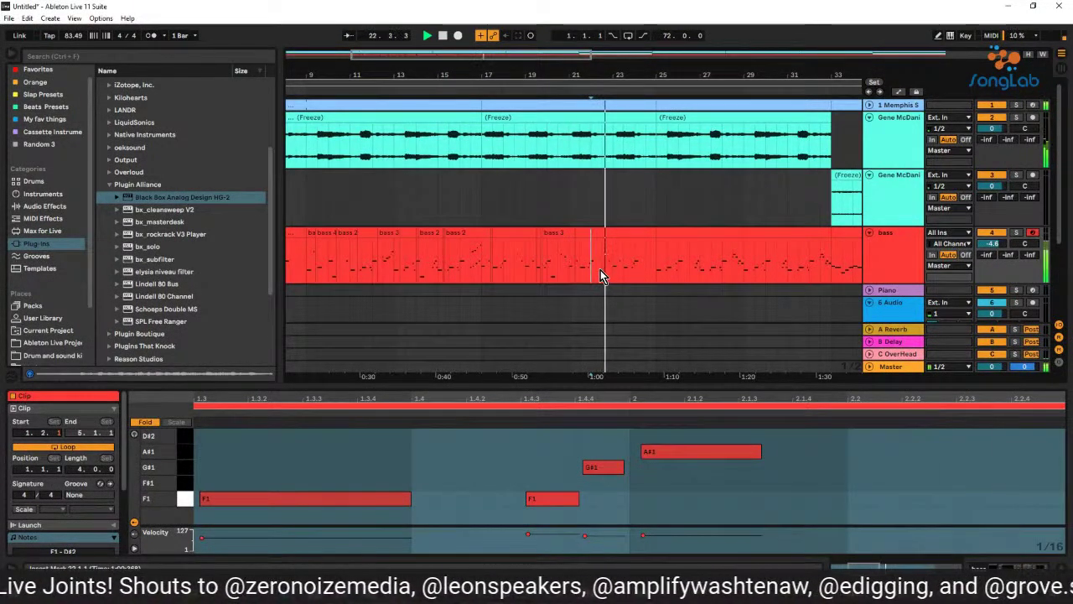
drag(601, 272, 613, 272)
key(space)
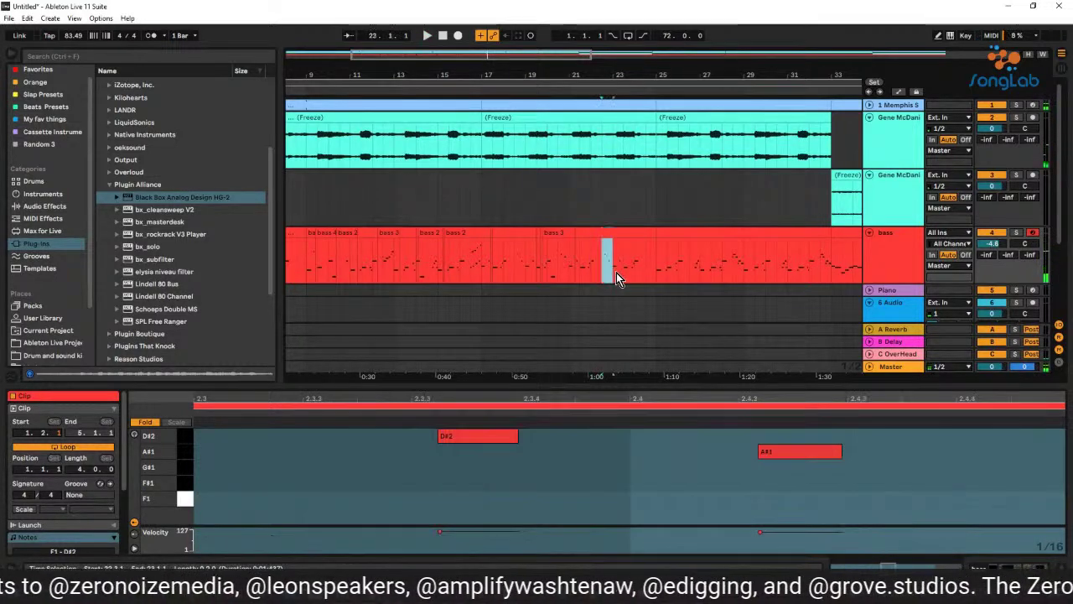
right_click(605, 274)
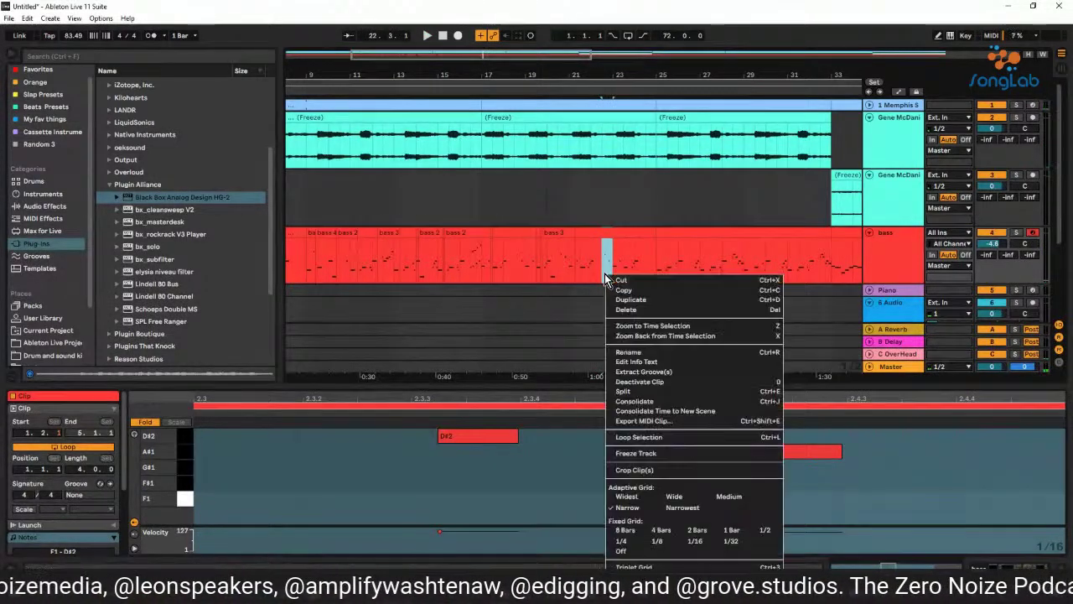
click(655, 391)
Delete the D#2 and A#1 bass notes between 22.3 and bar 23, and play the emptied passage.
key(space)
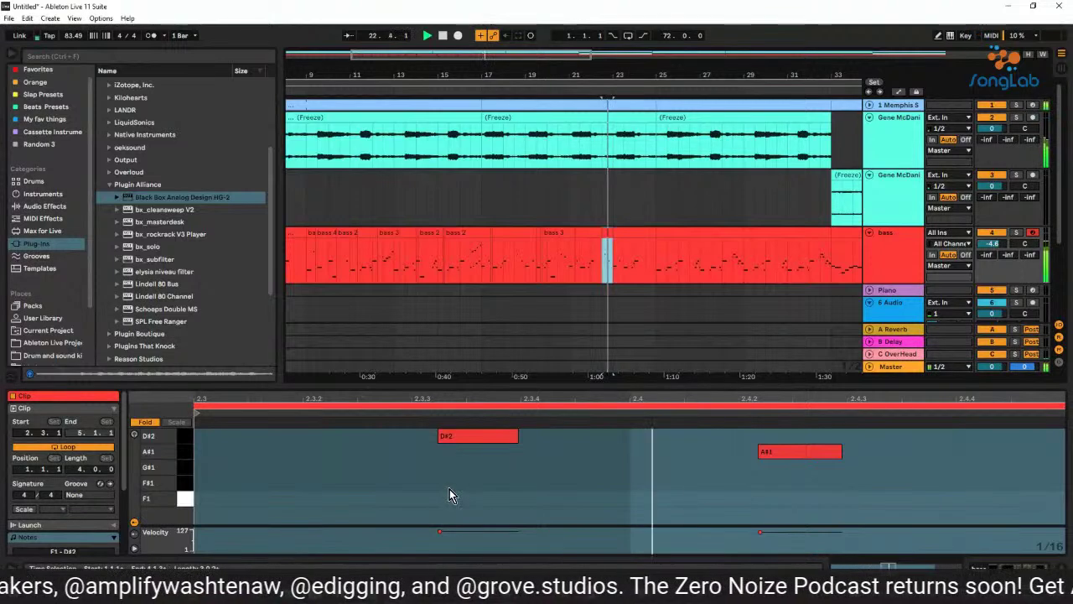
key(space)
drag(449, 488, 781, 436)
key(Delete)
key(space)
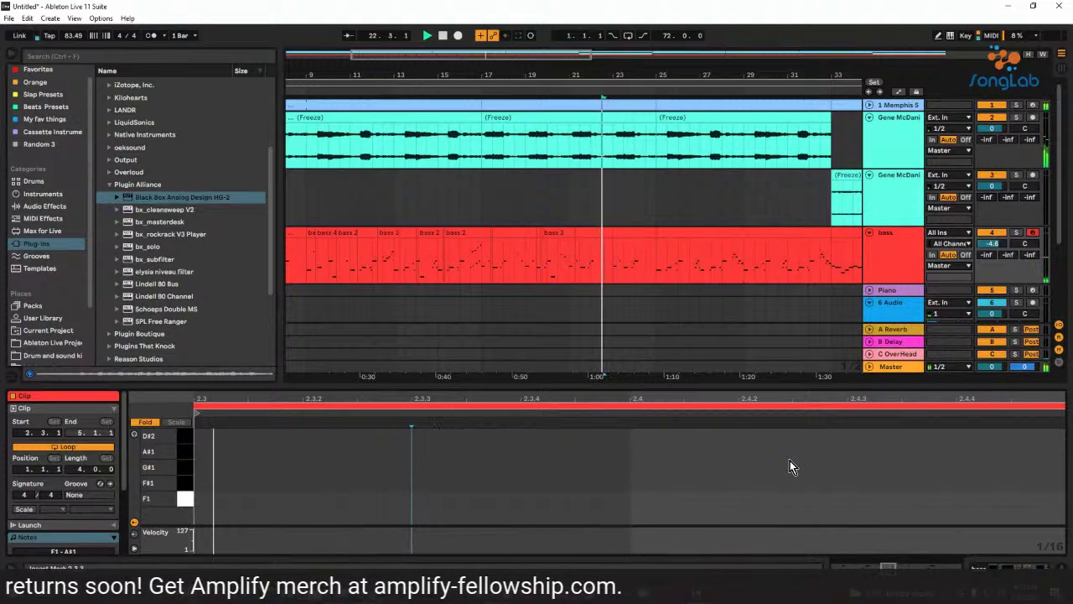
Rehearse from 21.2 and record a descending bass fill over the end of bar 22.
click(575, 260)
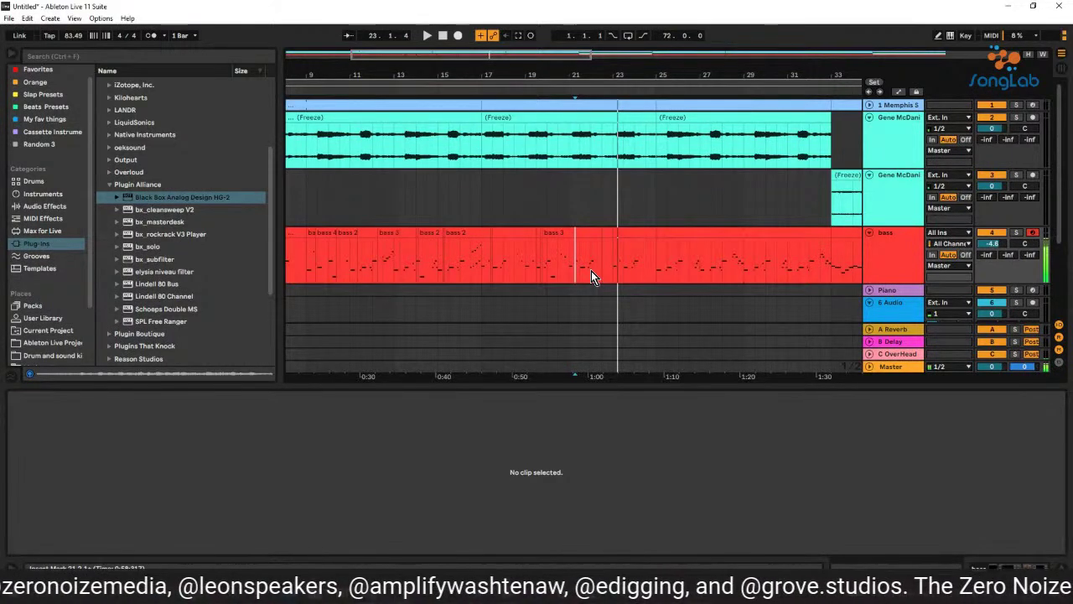
key(space)
key(space)
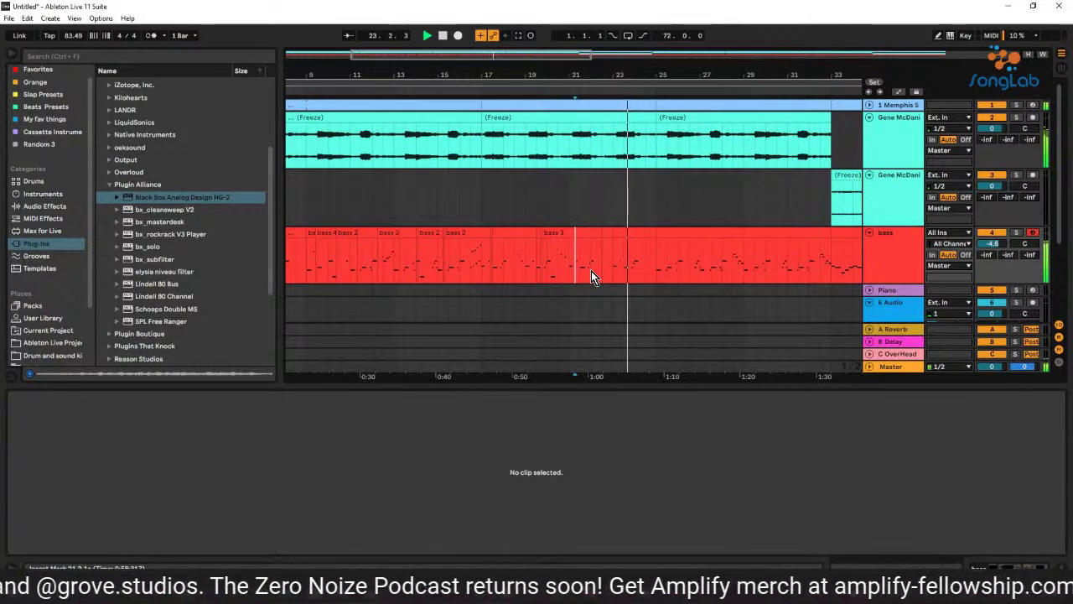
key(space)
key(F9)
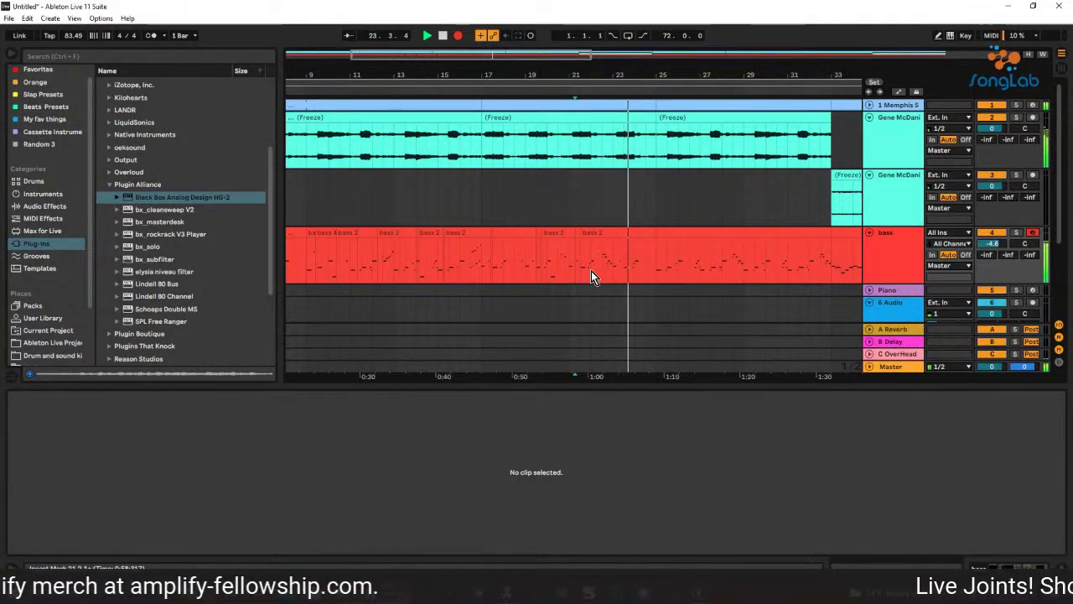
key(space)
Replay the bass from 21.2 several times to check the start of the recorded clip.
key(space)
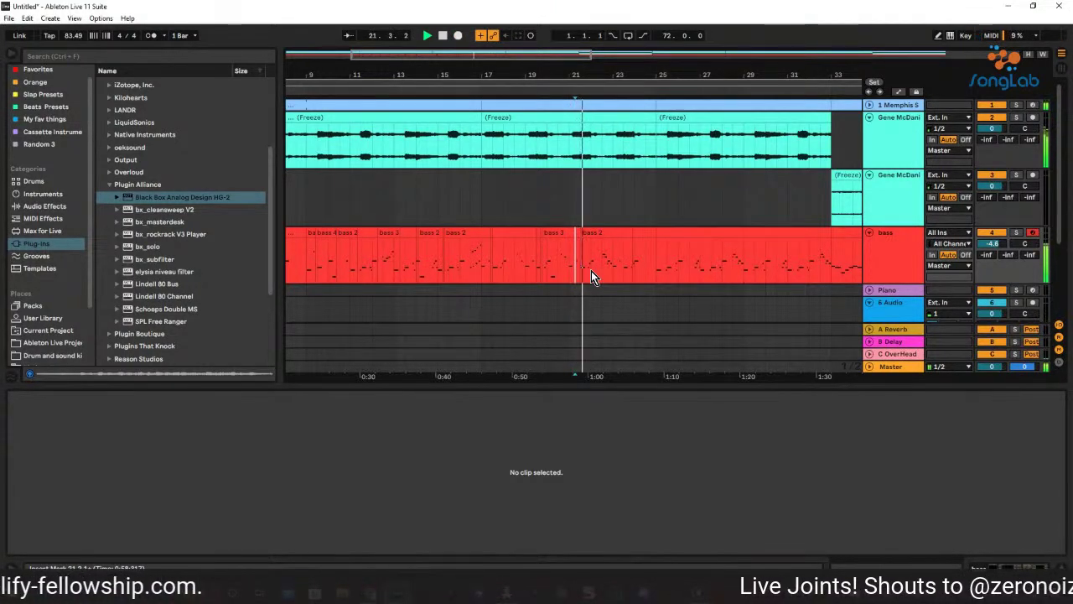
key(space)
key(space)
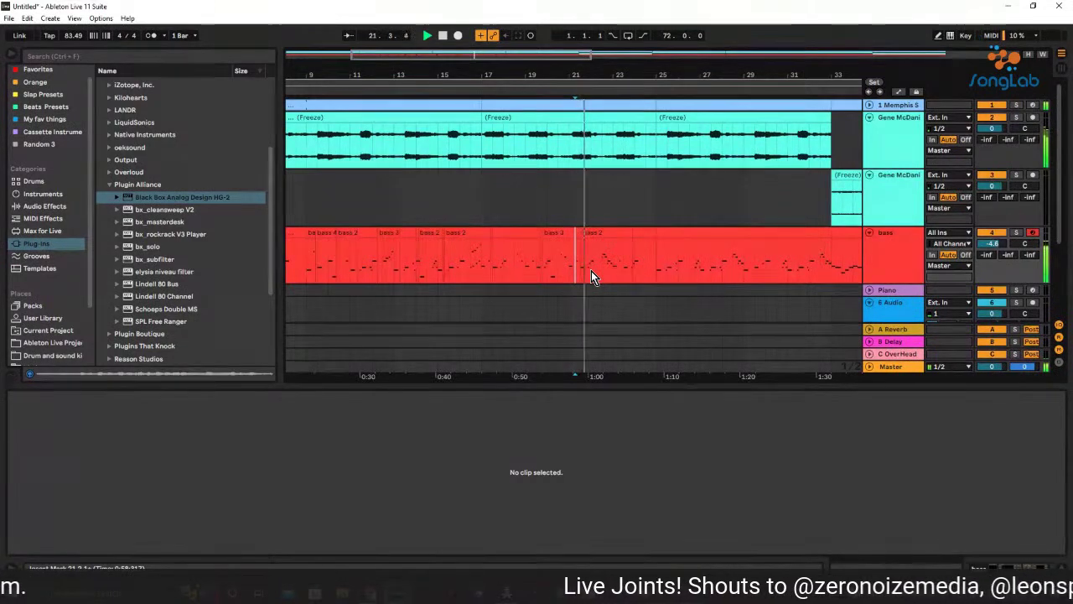
key(space)
key(space)
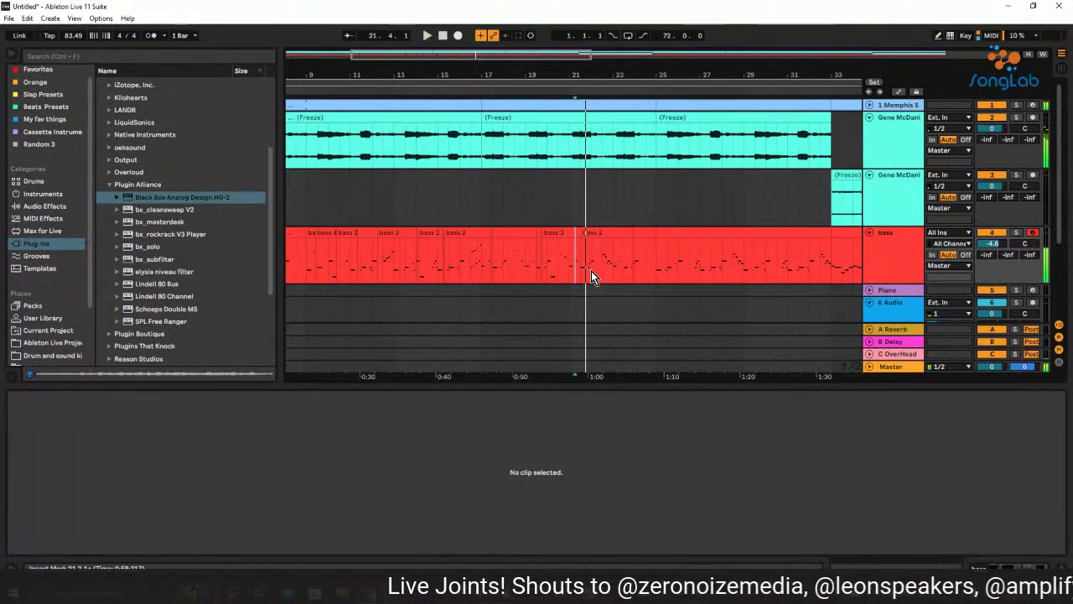
key(space)
key(space)
key(space)
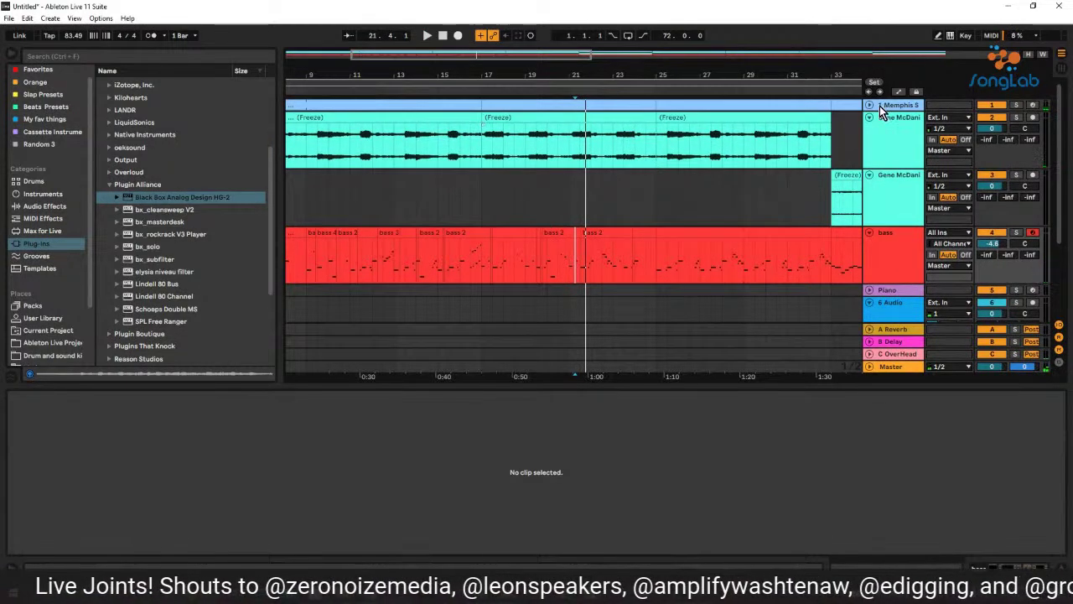
Expand the Memphis Soul Kit track and set the playback position in its drum clip to the start of bar 21.
click(869, 105)
key(space)
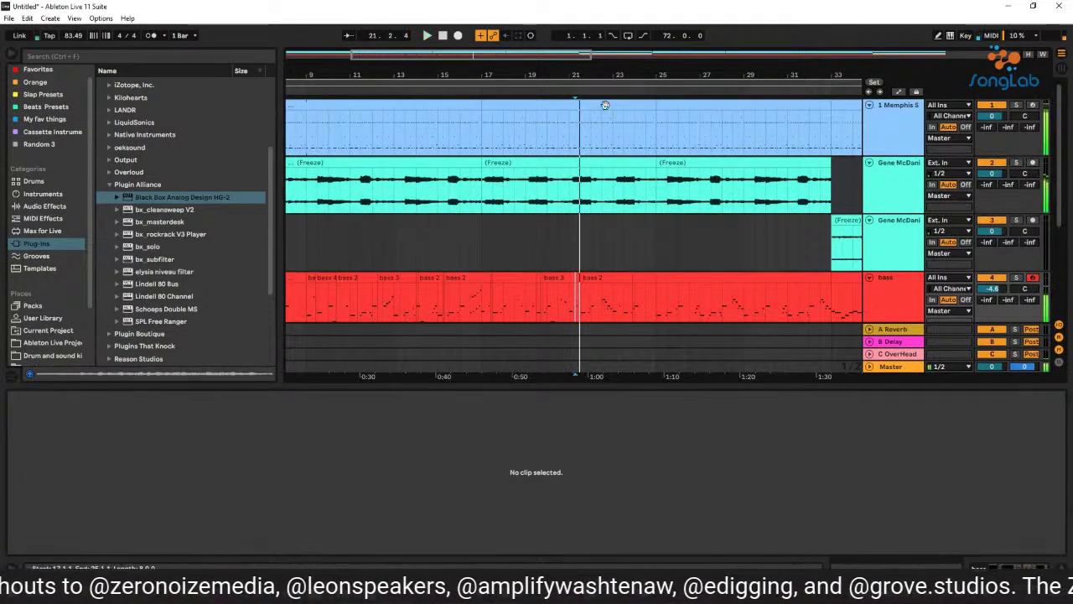
drag(589, 67, 514, 127)
click(514, 127)
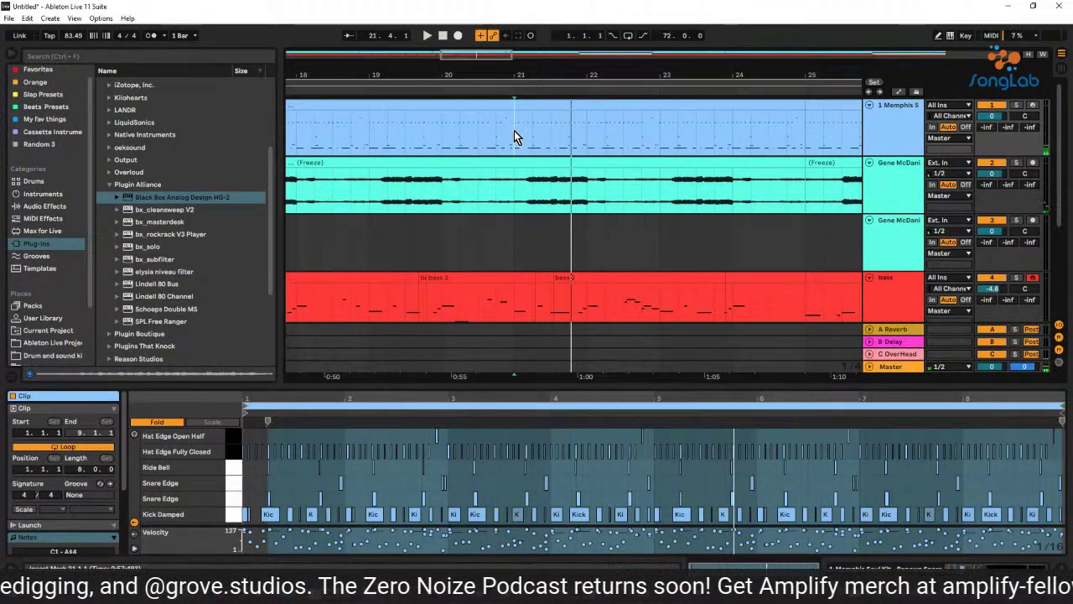
key(space)
Split the drum clip around the half-bar section from 21.1 to 21.3, and play from bar 21.
drag(514, 130, 549, 134)
right_click(550, 133)
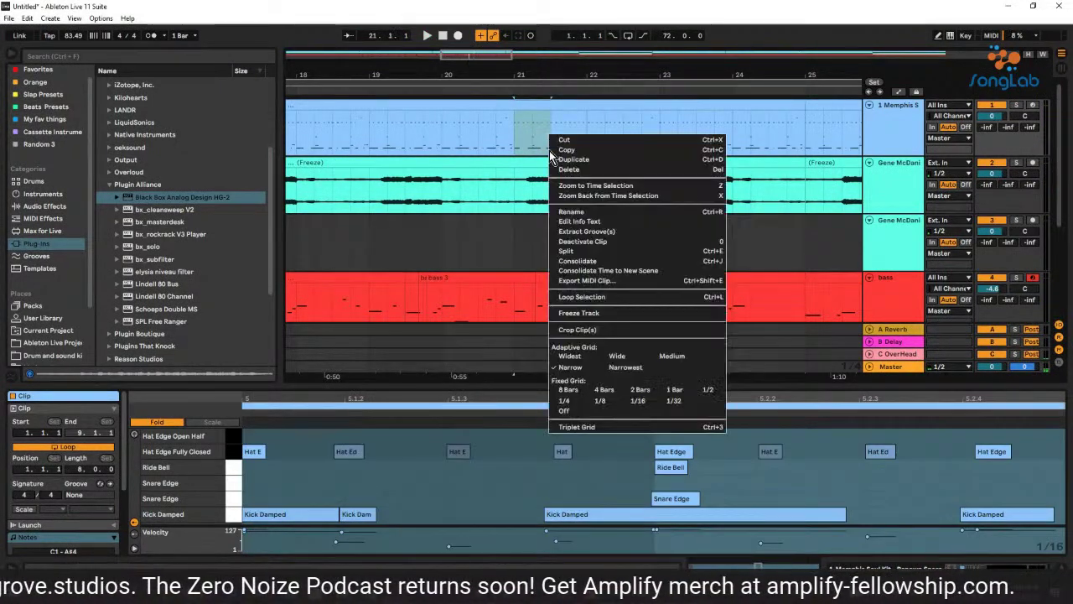
click(637, 260)
key(space)
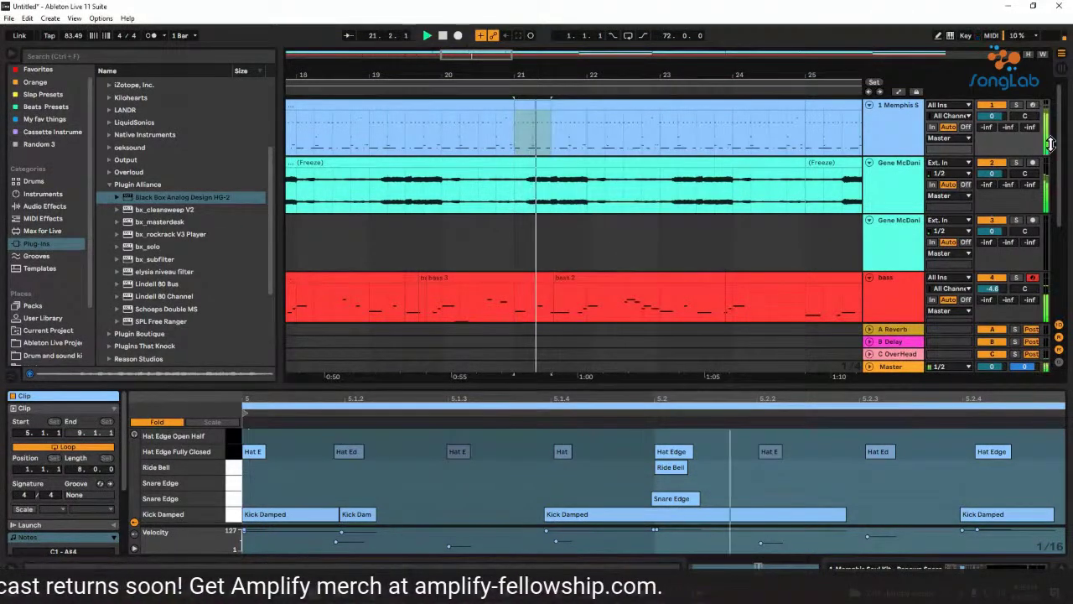
Arm the Memphis Soul Kit track for recording and rehearse over repeated playback from bar 21.
click(1034, 105)
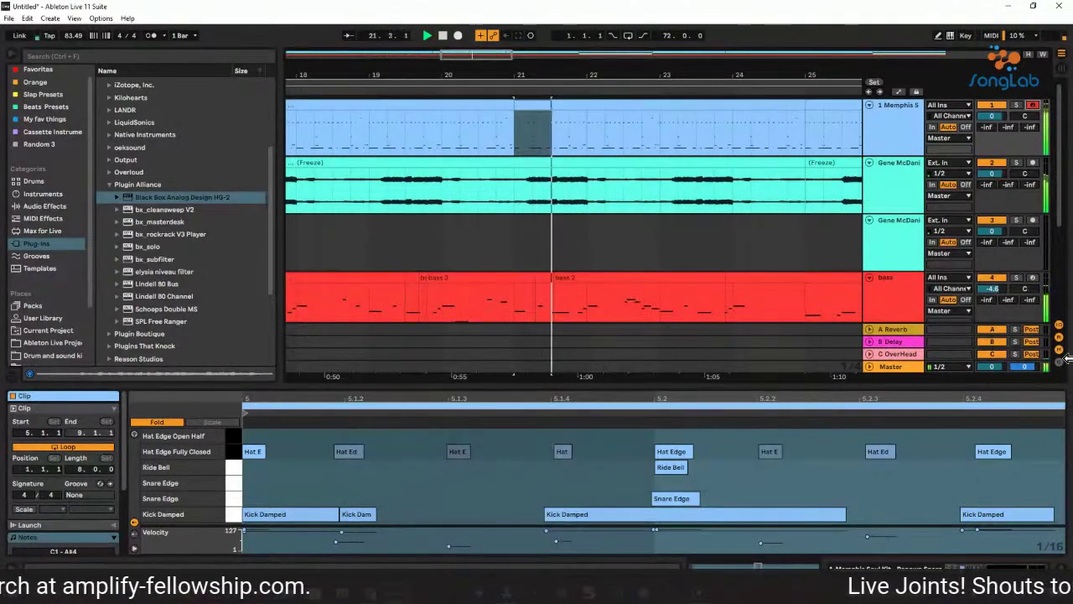
key(space)
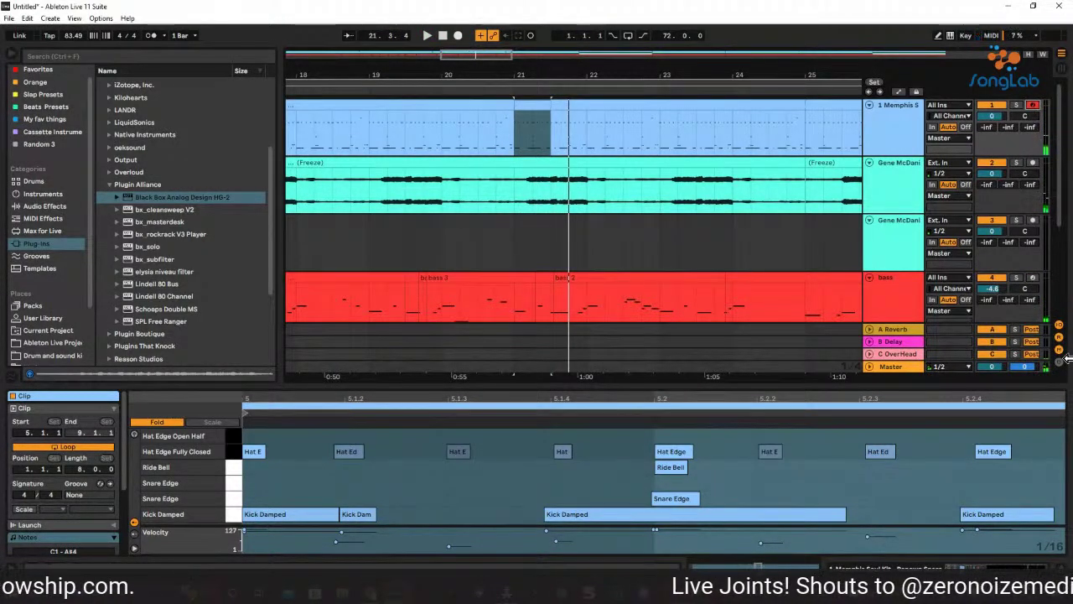
key(space)
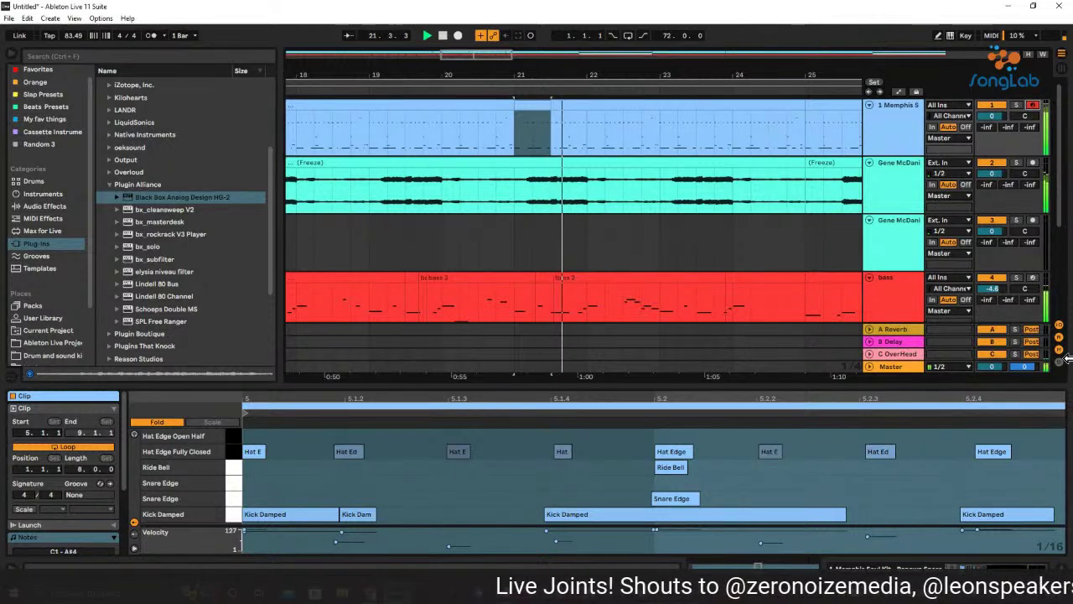
key(space)
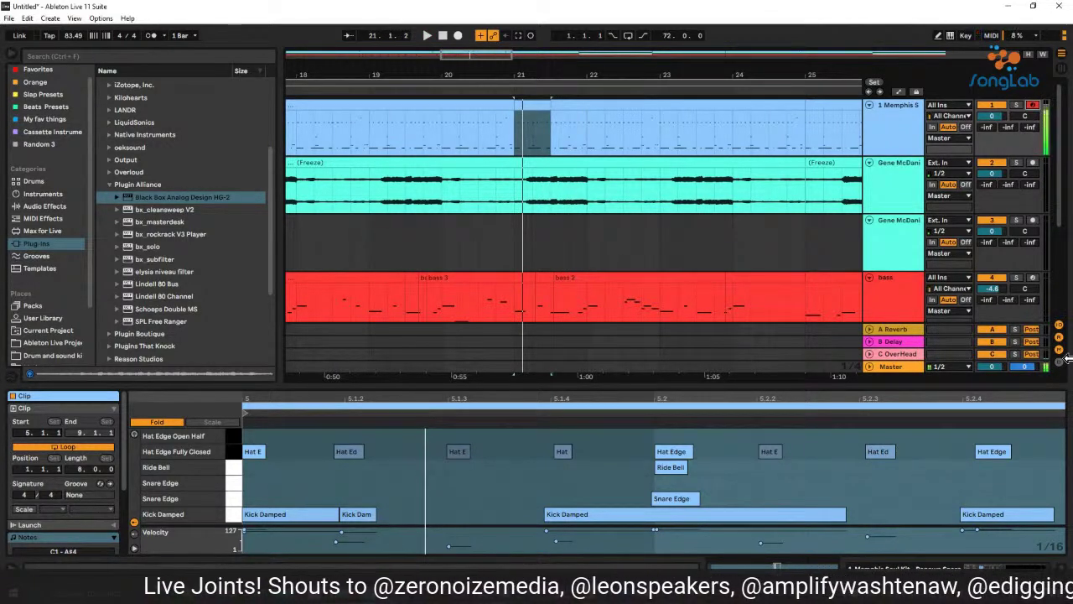
Play from bar 21 and record a short overdub on the Memphis Soul Kit track.
key(space)
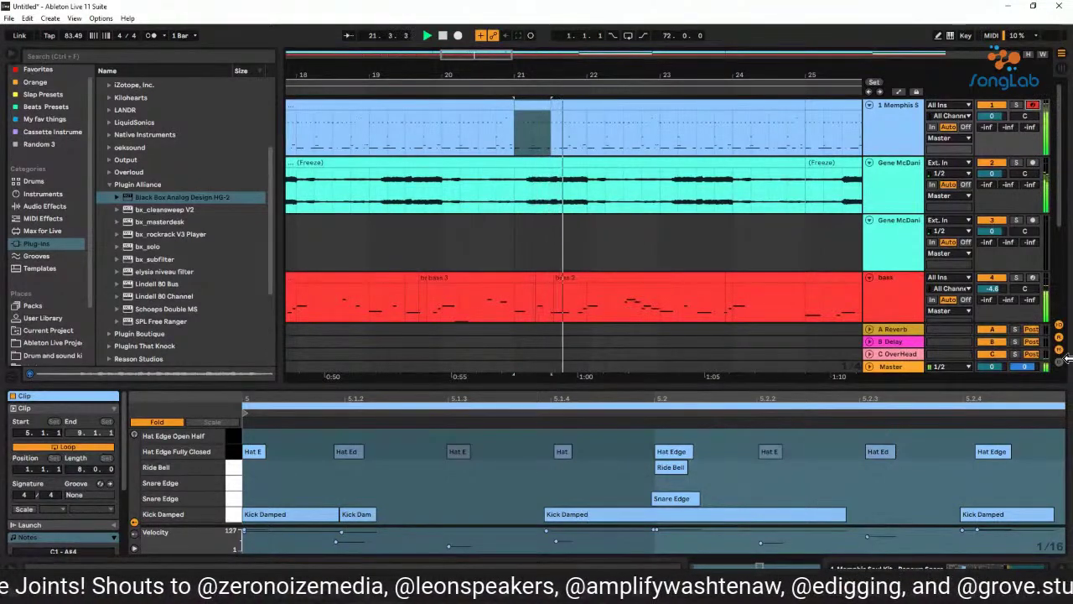
key(F9)
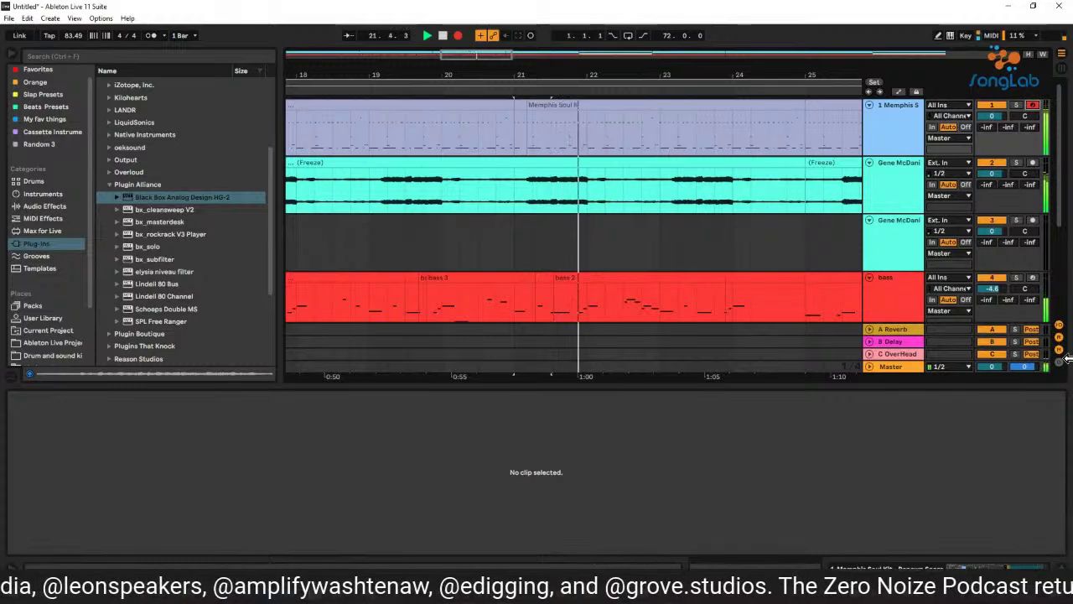
key(F9)
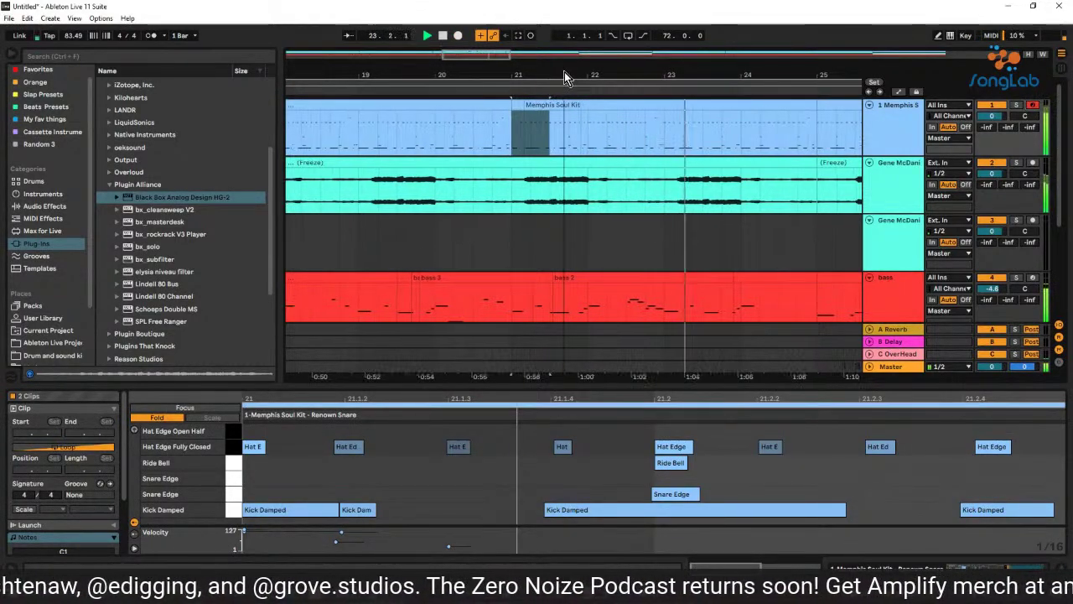
Select the drum section from about bar 22 to just past bar 25 and play through it.
key(minus)
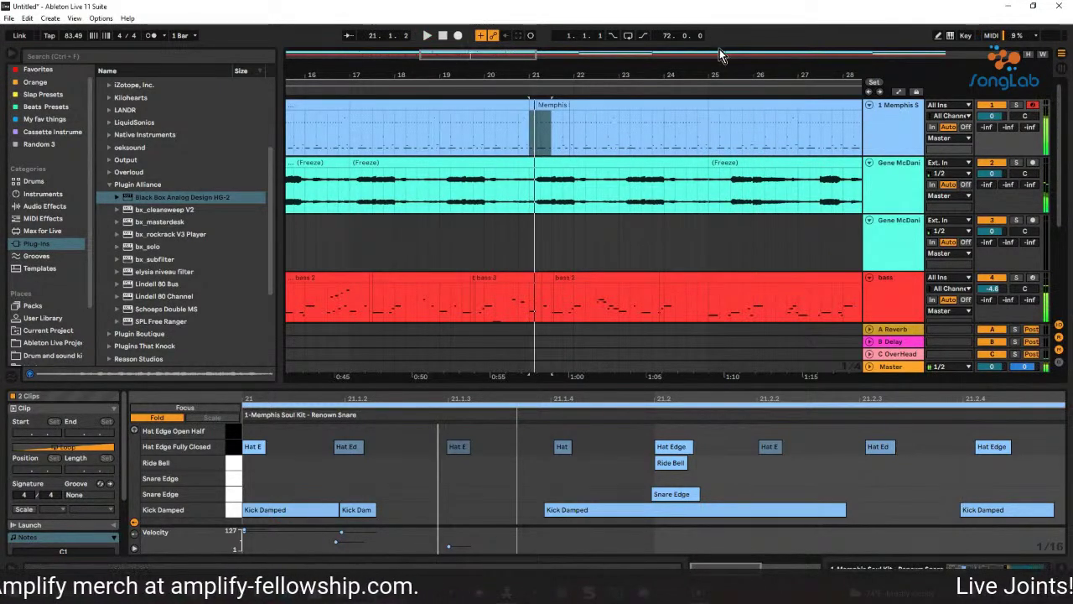
scroll(692, 77, right, 3)
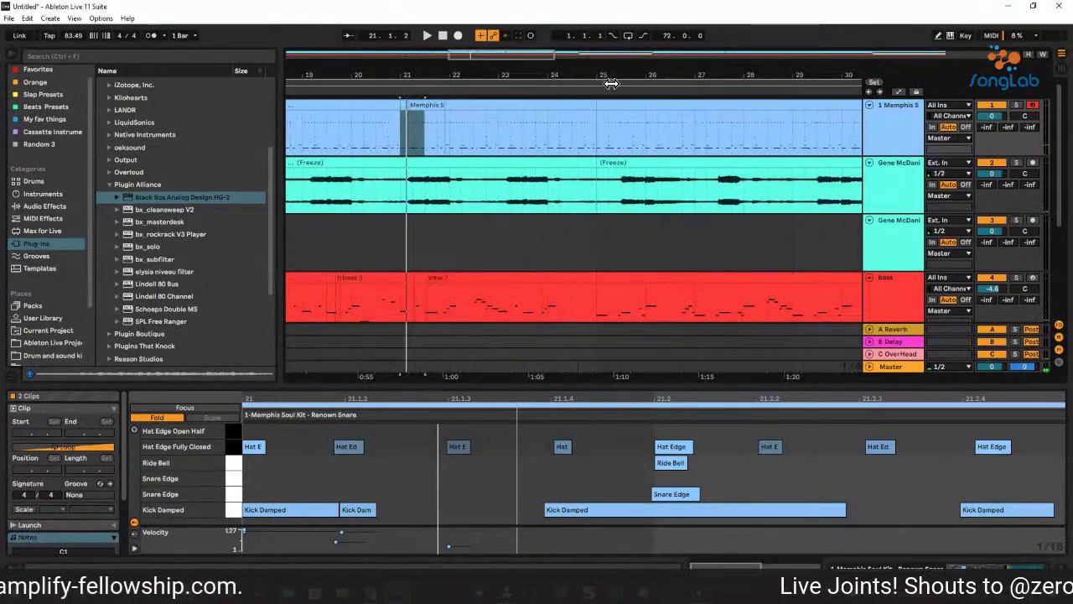
drag(595, 106, 444, 108)
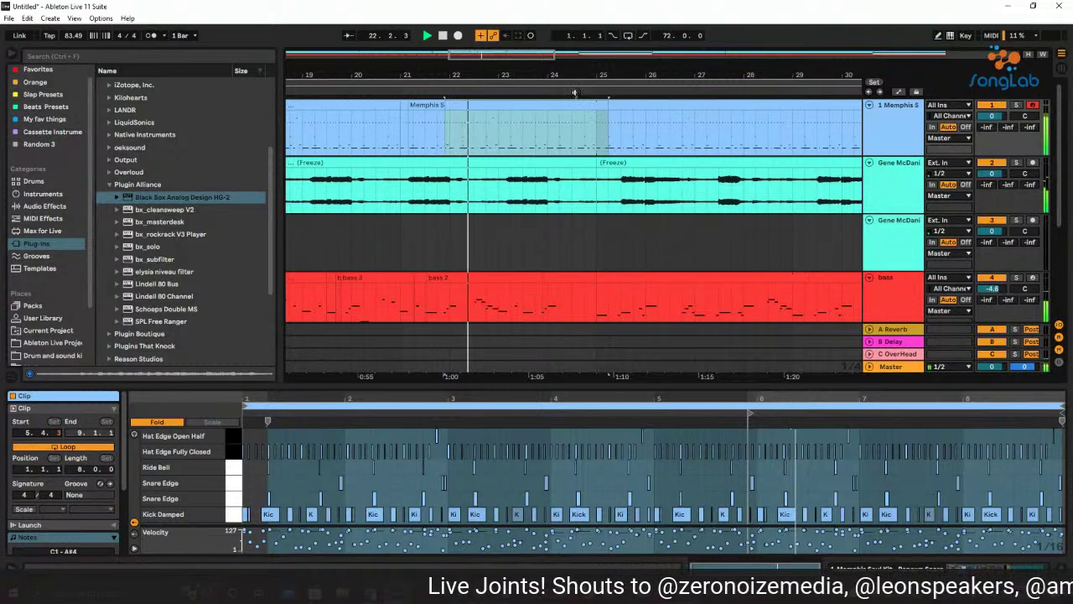
scroll(601, 70, up, 2)
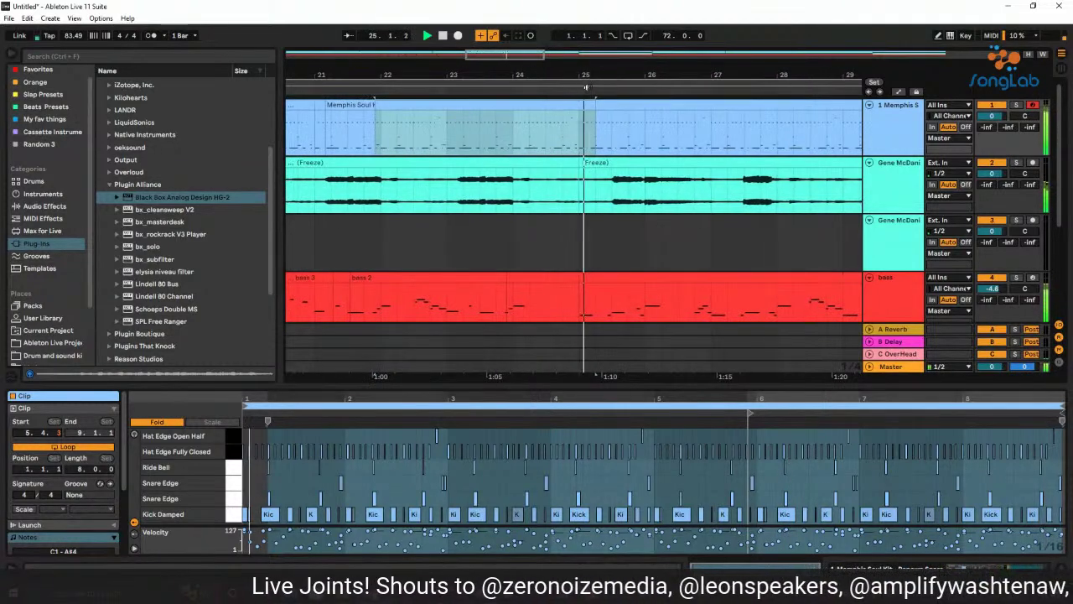
Delete the first beat of bar 25 from the drums and extend the following clip's start back by about a 1/32 note.
click(578, 136)
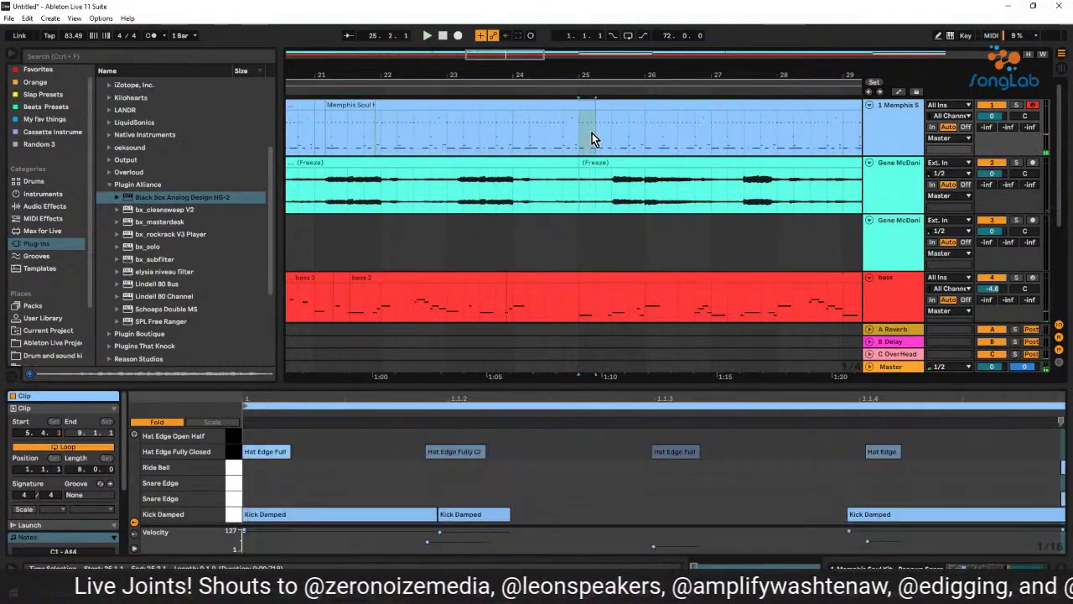
key(space)
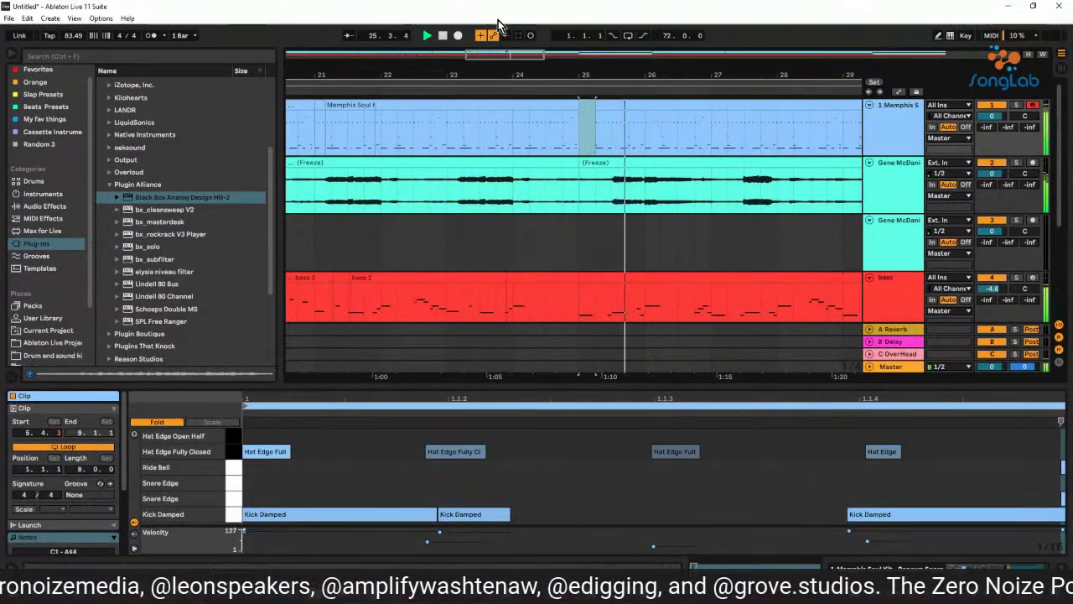
scroll(600, 75, up, 3)
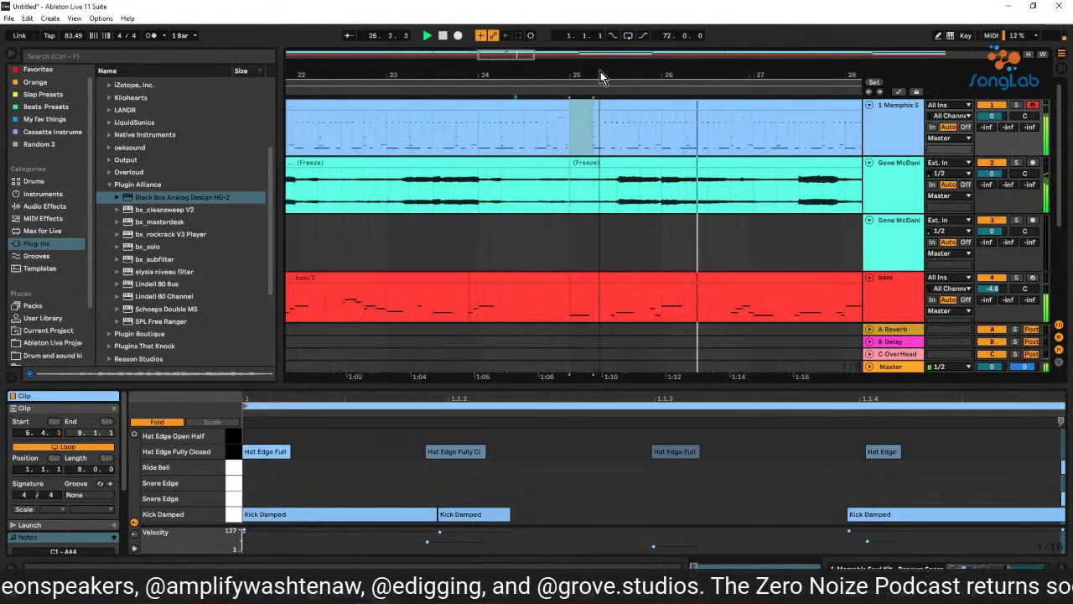
scroll(600, 76, up, 1)
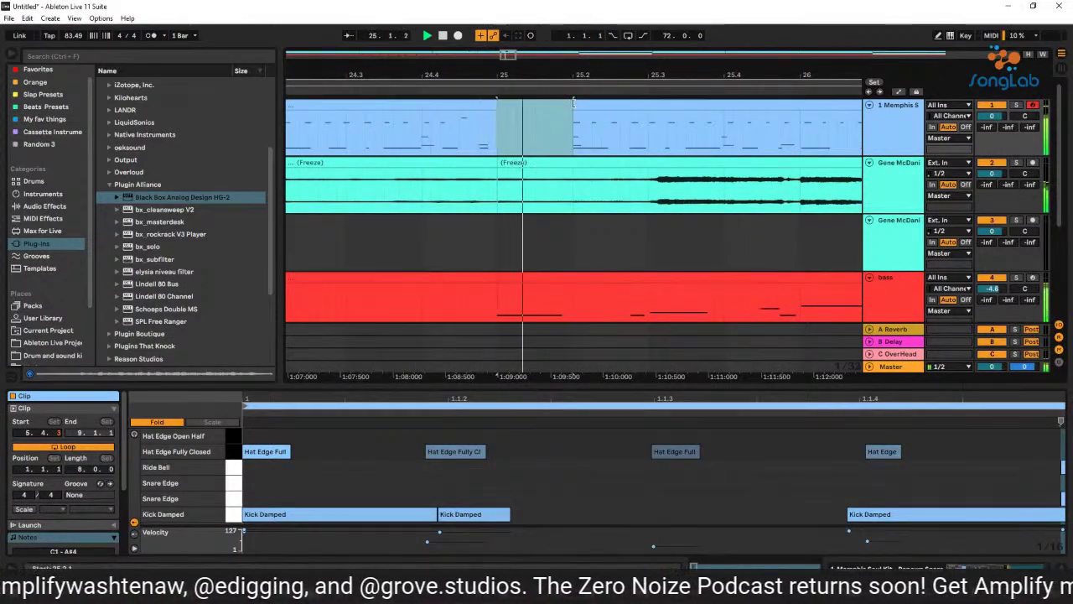
key(space)
key(Delete)
drag(573, 102, 565, 103)
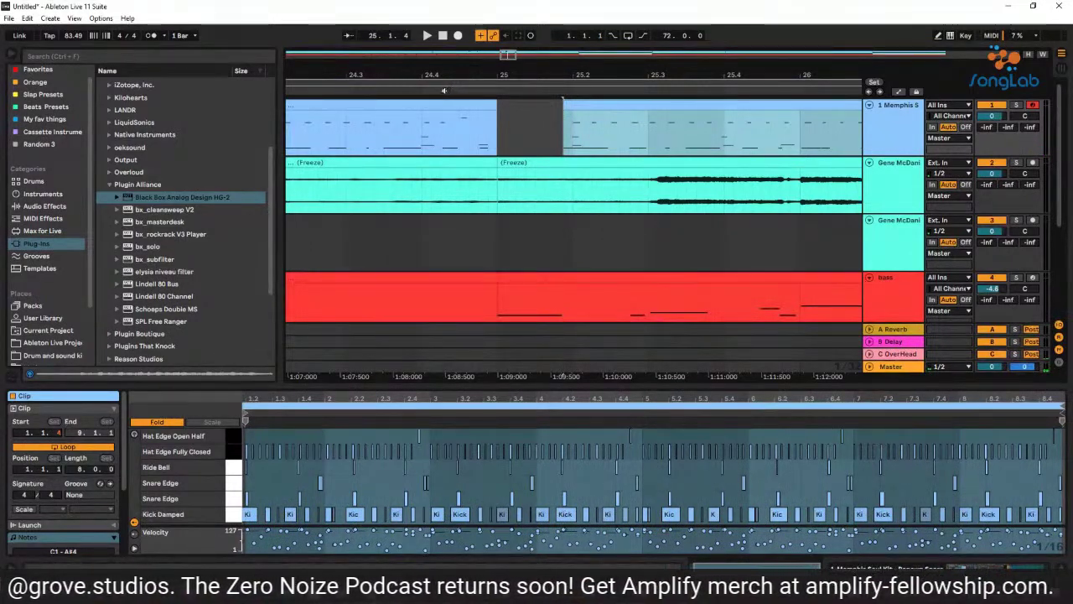
Play the arrangement from just before bar 25 to check the drum drop, and replay it from bar 25.
click(443, 91)
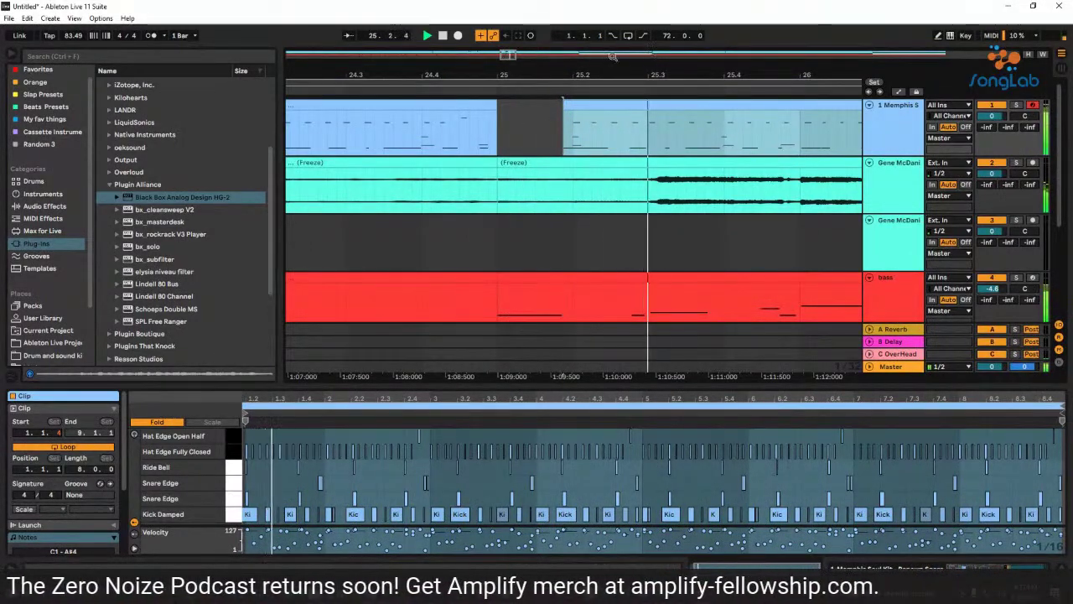
scroll(594, 73, down, 5)
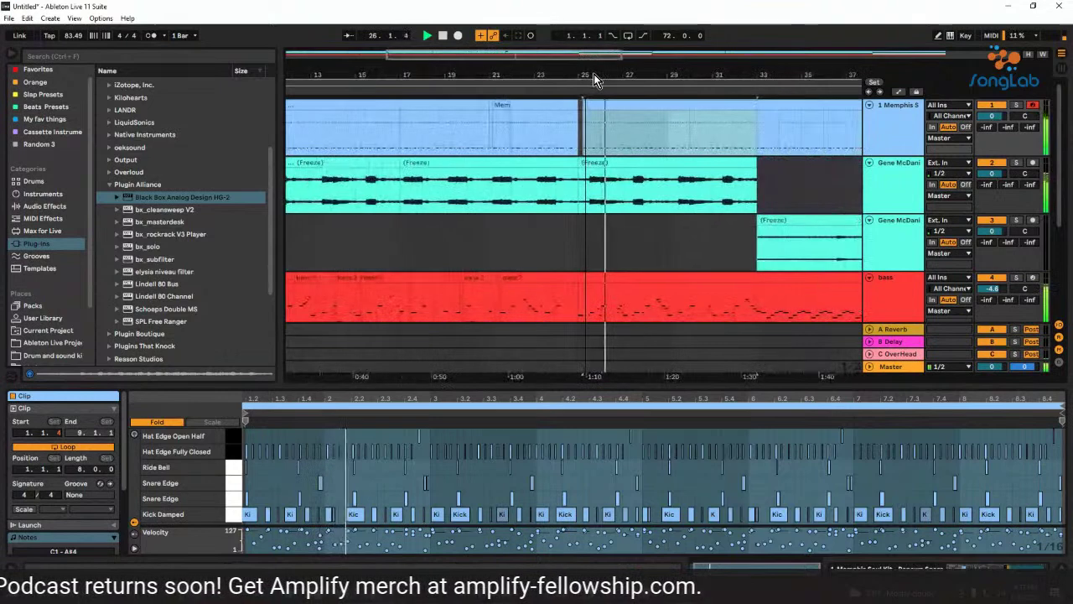
scroll(600, 75, down, 3)
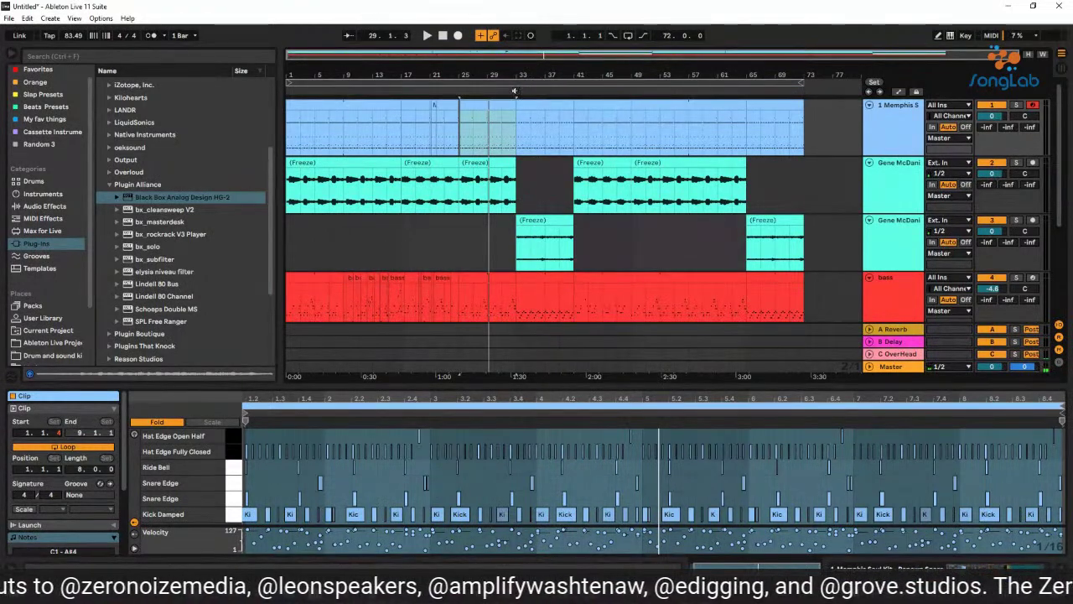
key(space)
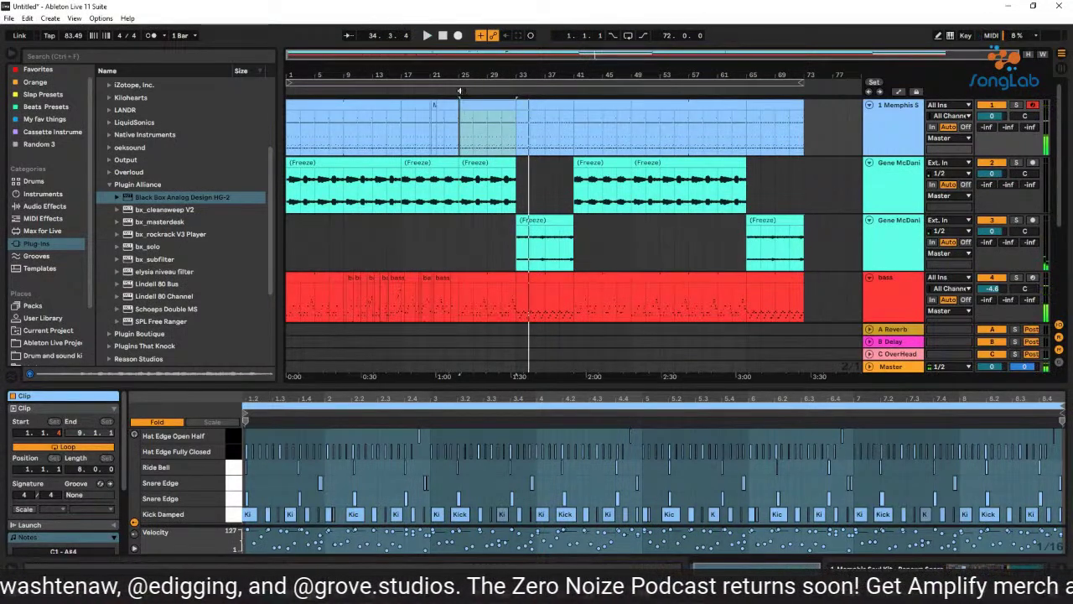
click(458, 91)
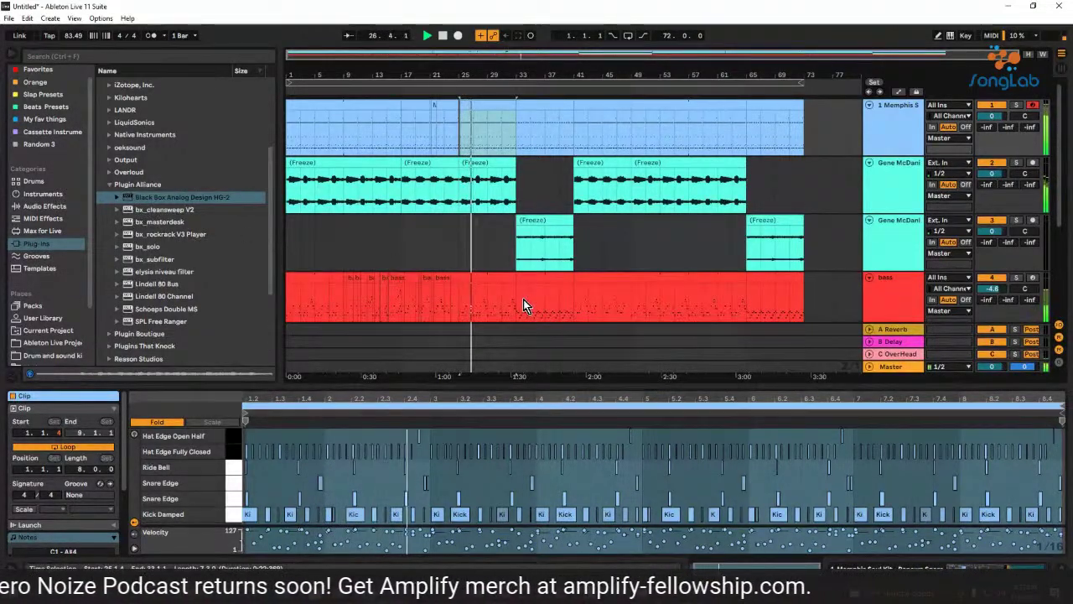
Open the bass clips over bars 25 to 33 for note editing and play the section back.
click(487, 277)
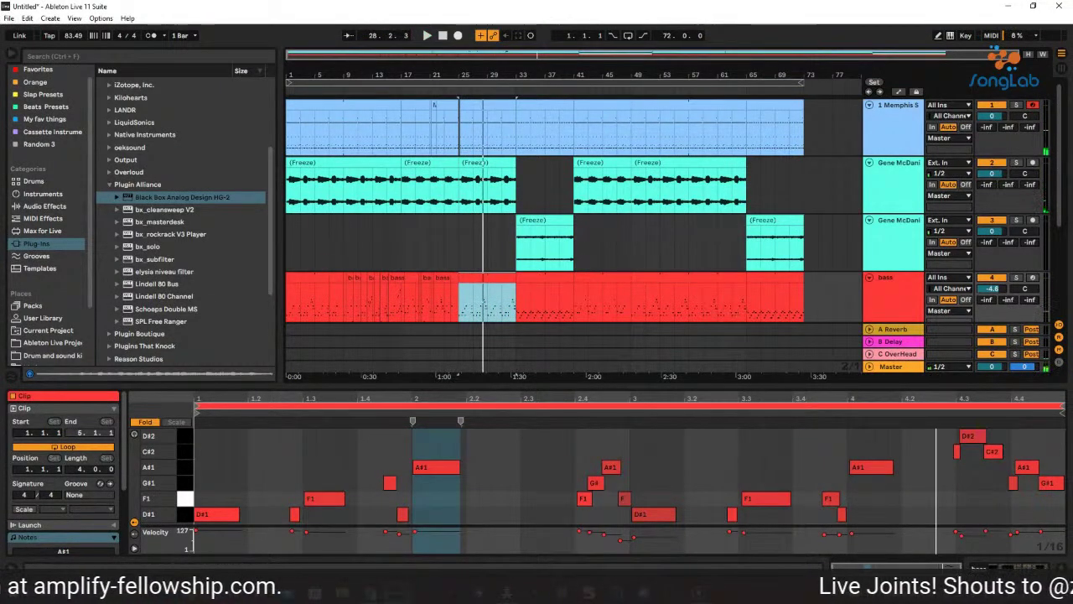
mouse_move(359, 562)
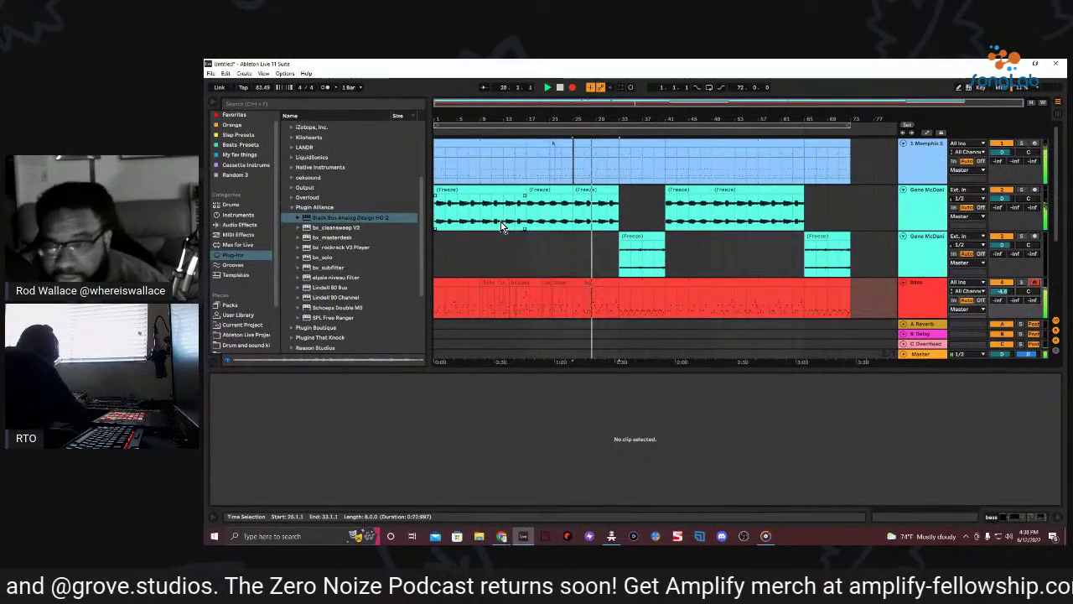
key(Down)
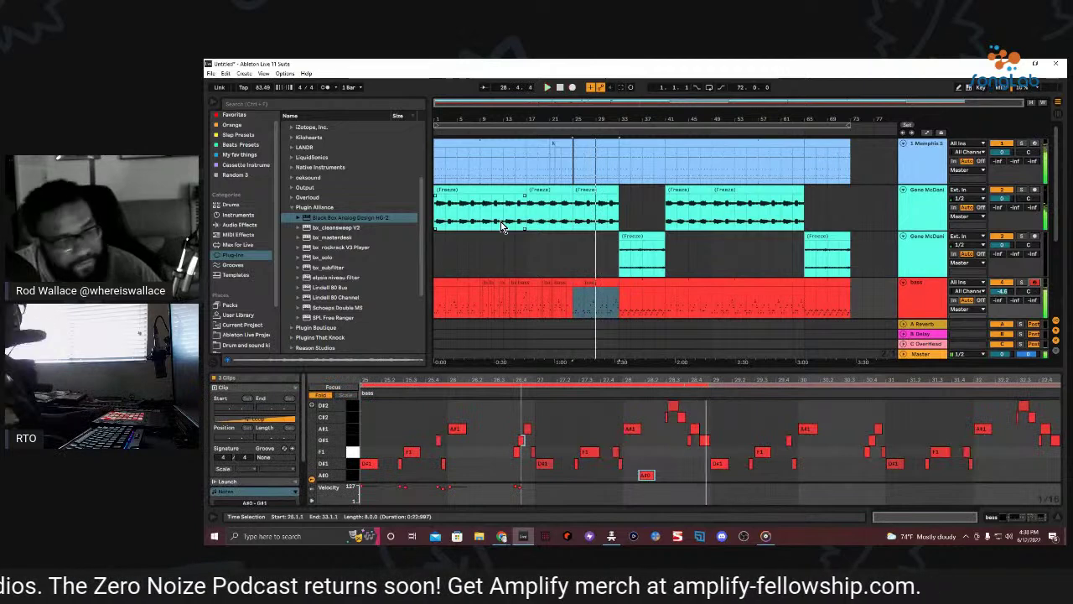
key(space)
Delete the bass notes at the end of bar 32 and play the section back.
click(692, 430)
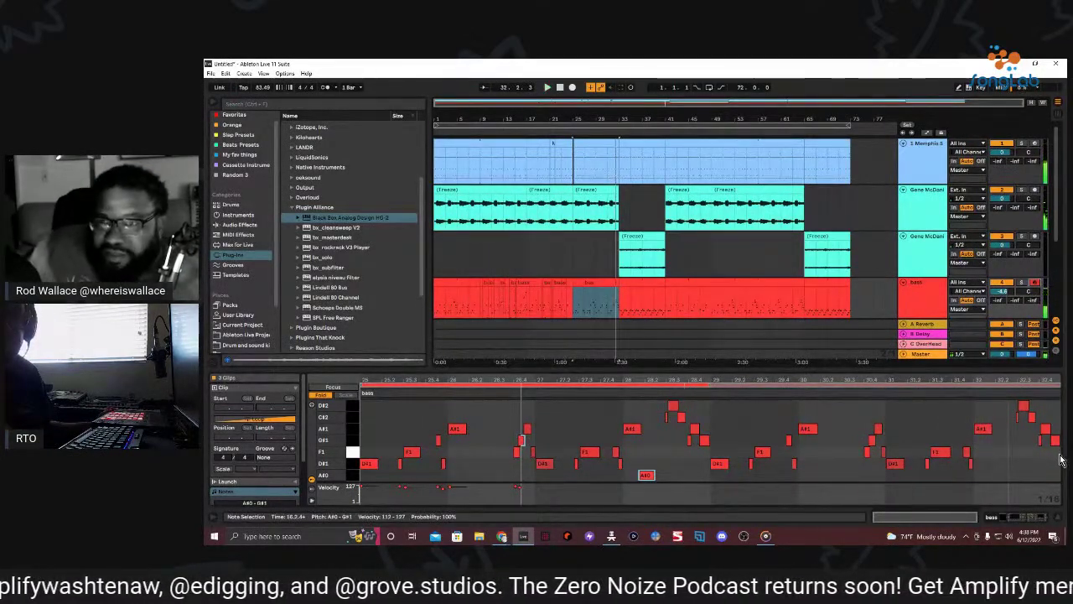
drag(1061, 459, 1010, 414)
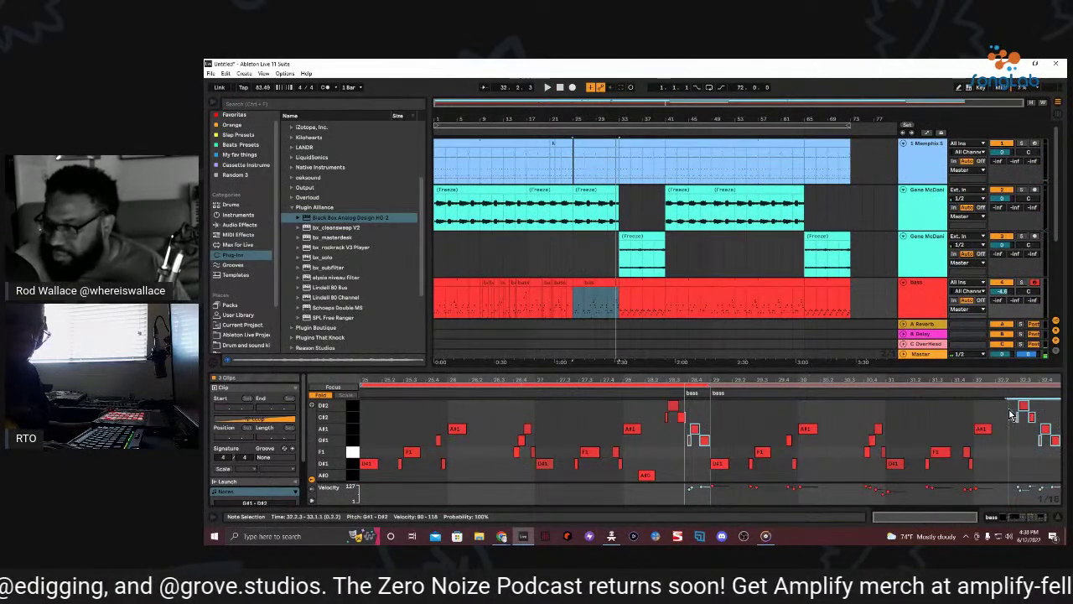
key(Delete)
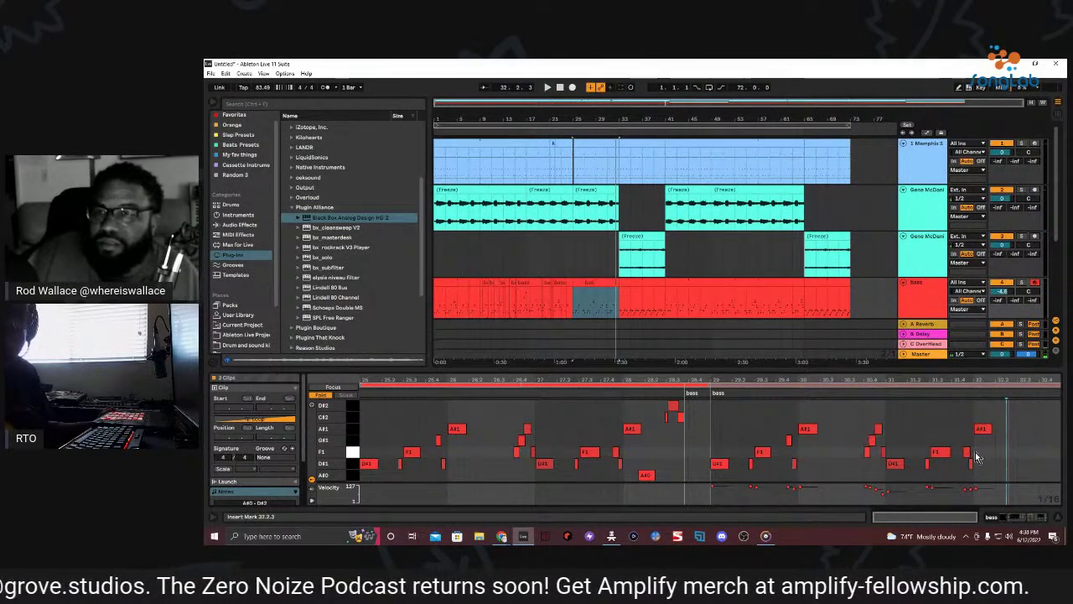
key(space)
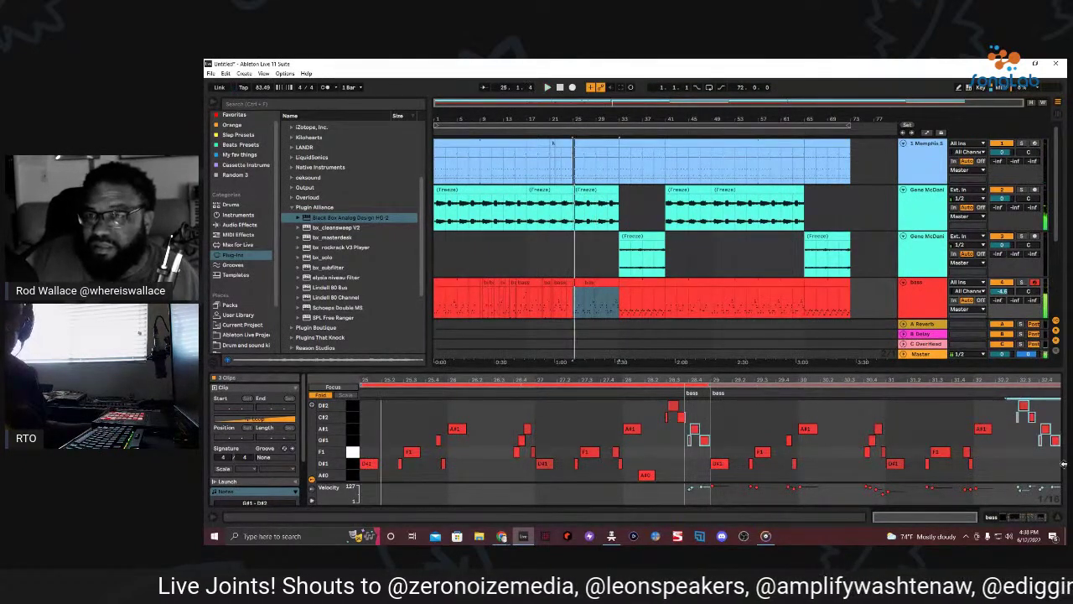
Try to deactivate the bass segment between 32.3 and bar 33, and undo the deactivation.
click(1033, 456)
drag(1054, 466, 1022, 453)
click(1022, 453)
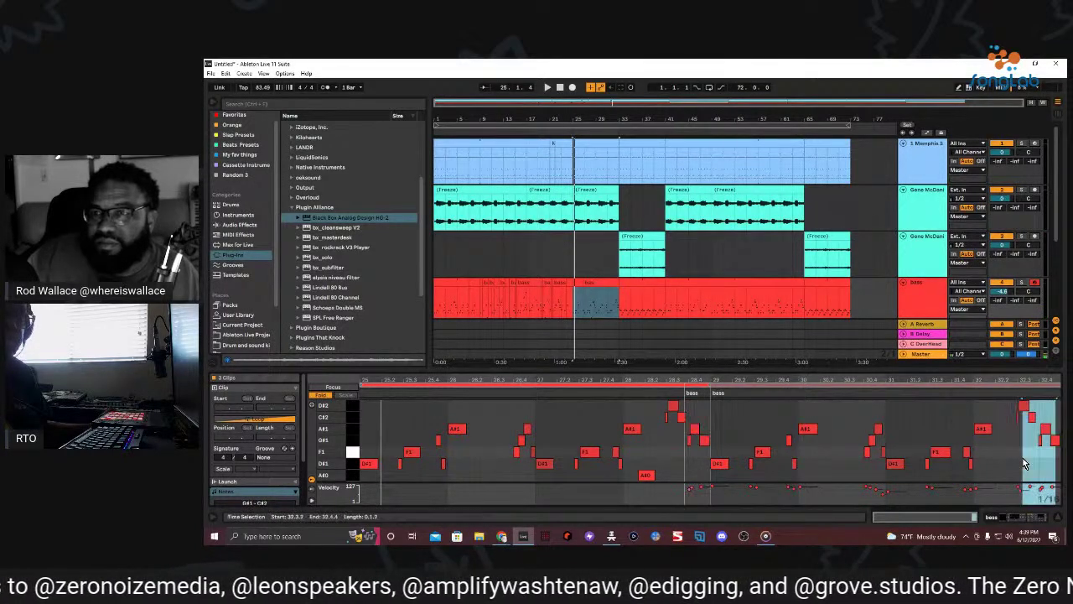
drag(614, 119, 652, 275)
click(613, 315)
scroll(621, 307, down, 1)
right_click(643, 257)
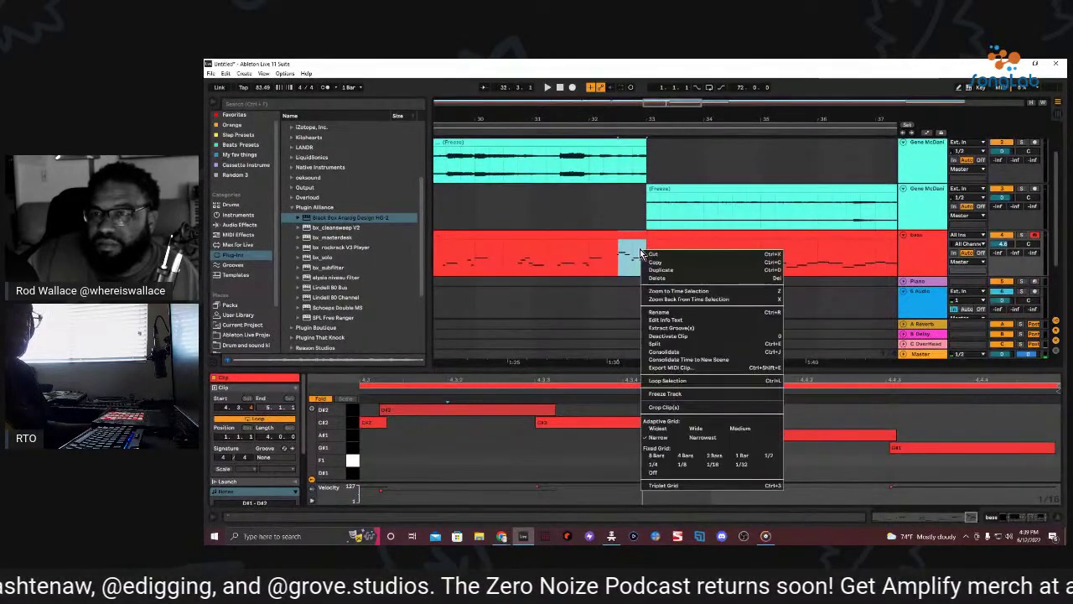
click(696, 337)
click(696, 338)
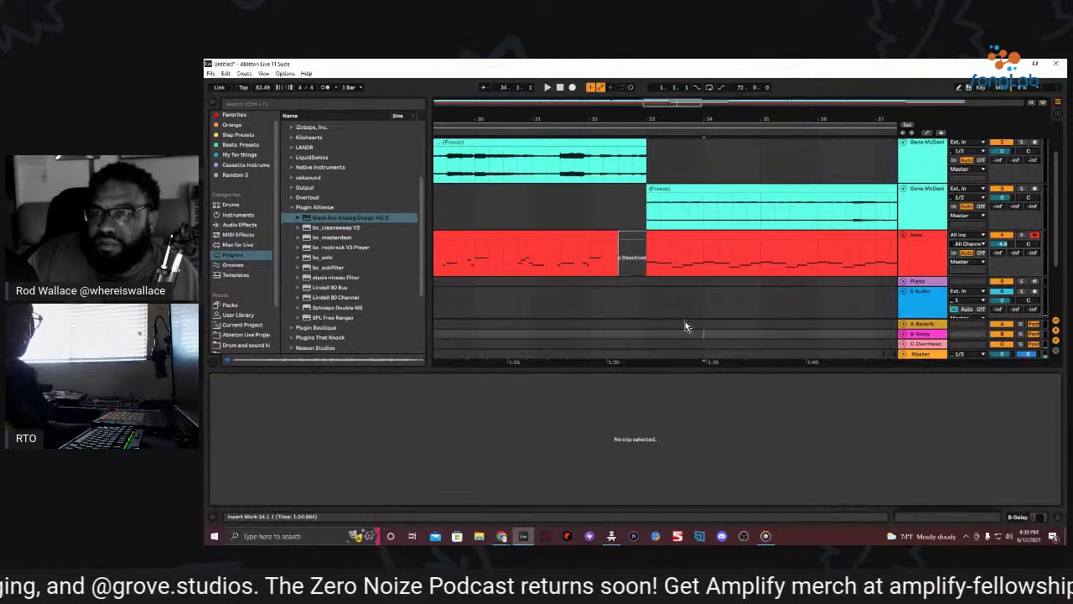
key(ctrl+z)
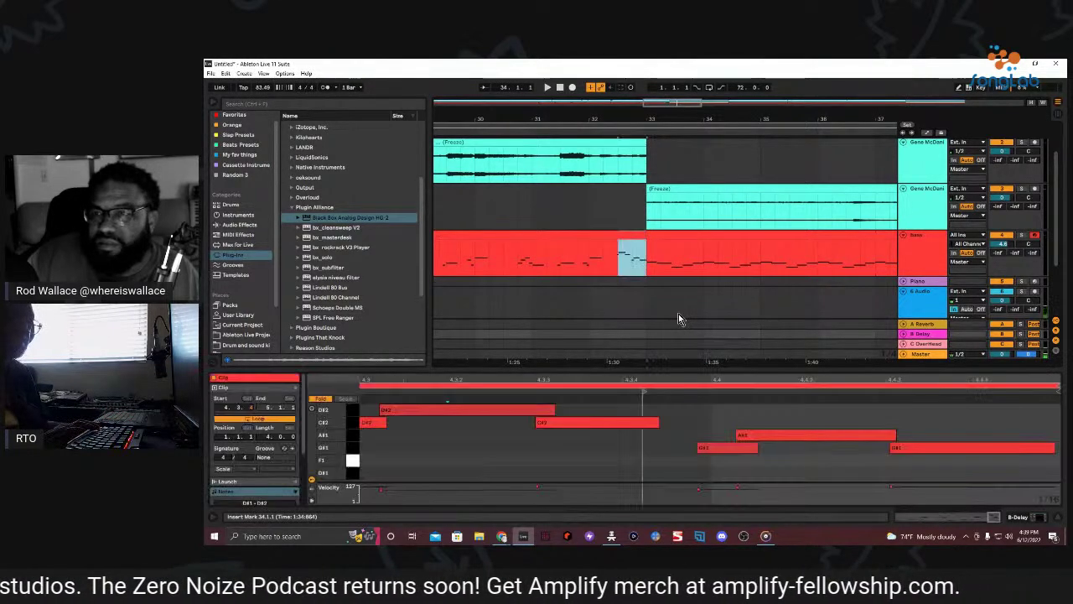
Delete the bass segment between 32.3 and bar 33 and play back the transition into bar 33.
key(space)
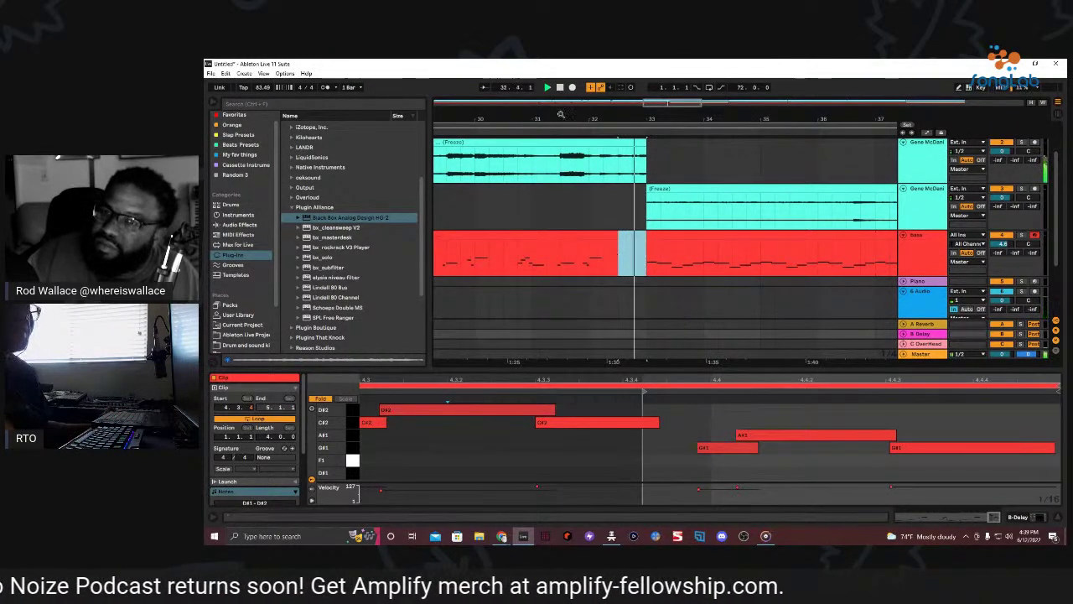
drag(631, 127, 573, 130)
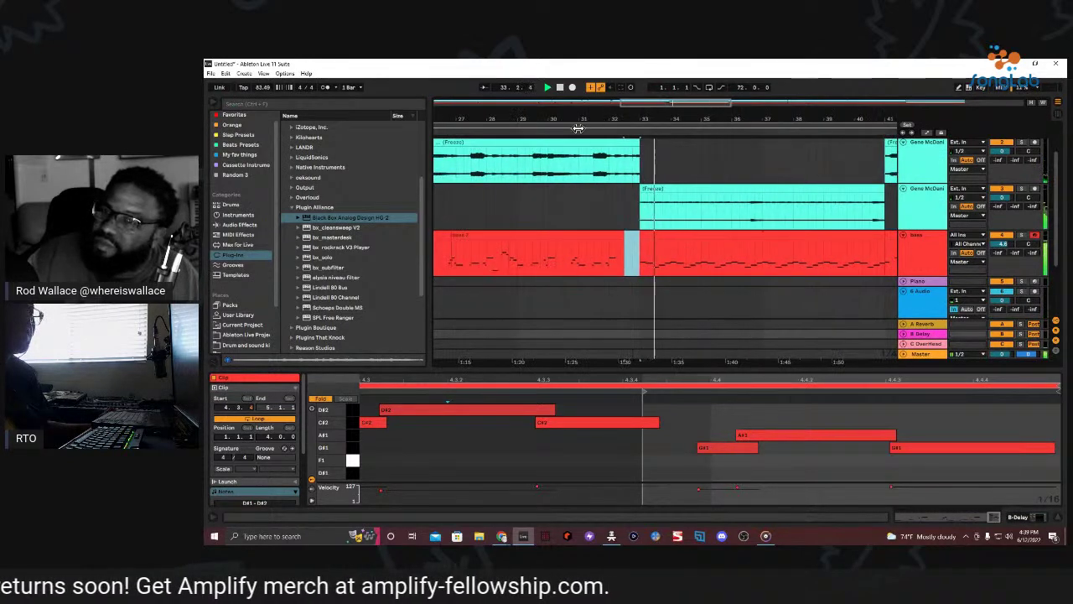
click(572, 130)
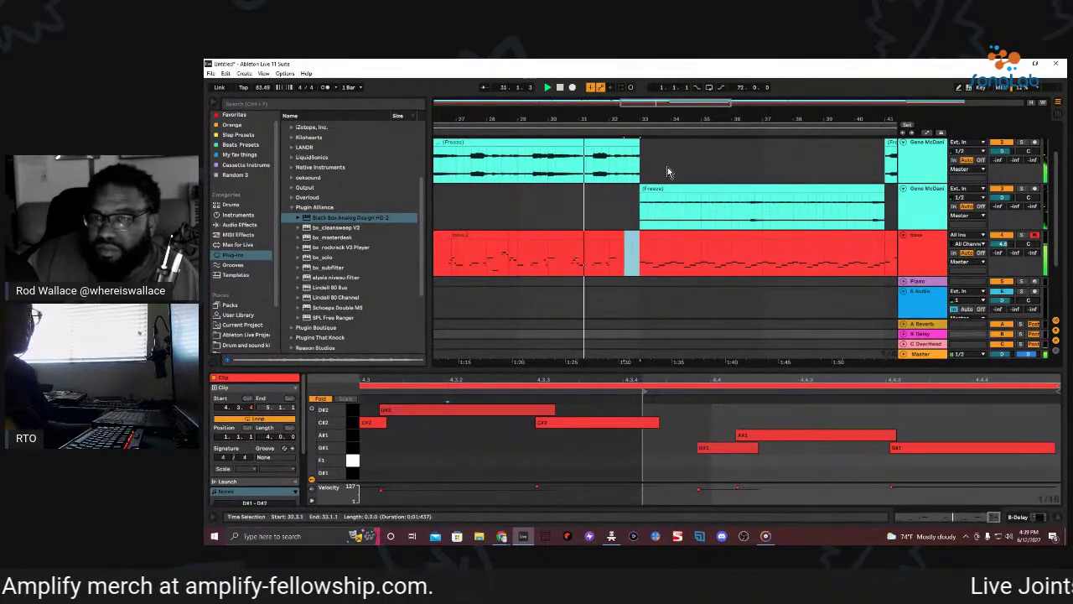
scroll(658, 176, up, 1)
scroll(658, 180, up, 1)
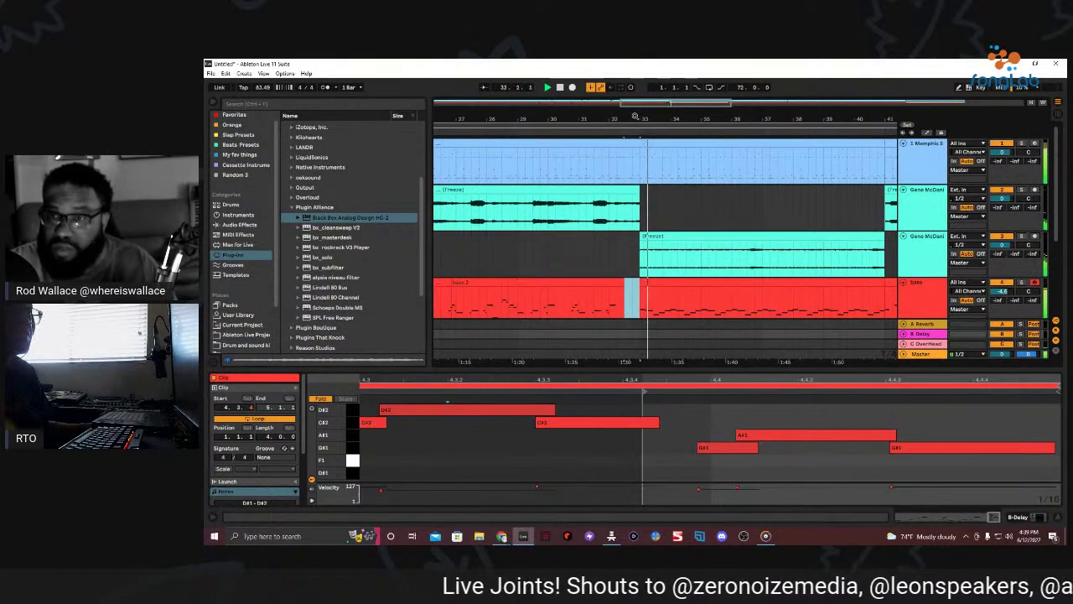
drag(634, 116, 599, 101)
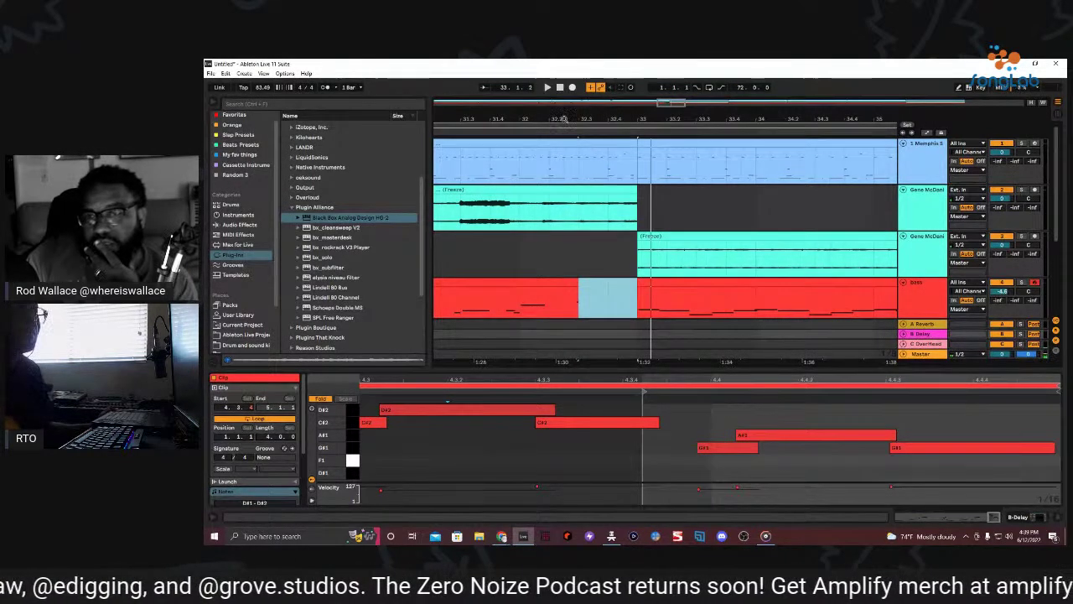
click(578, 133)
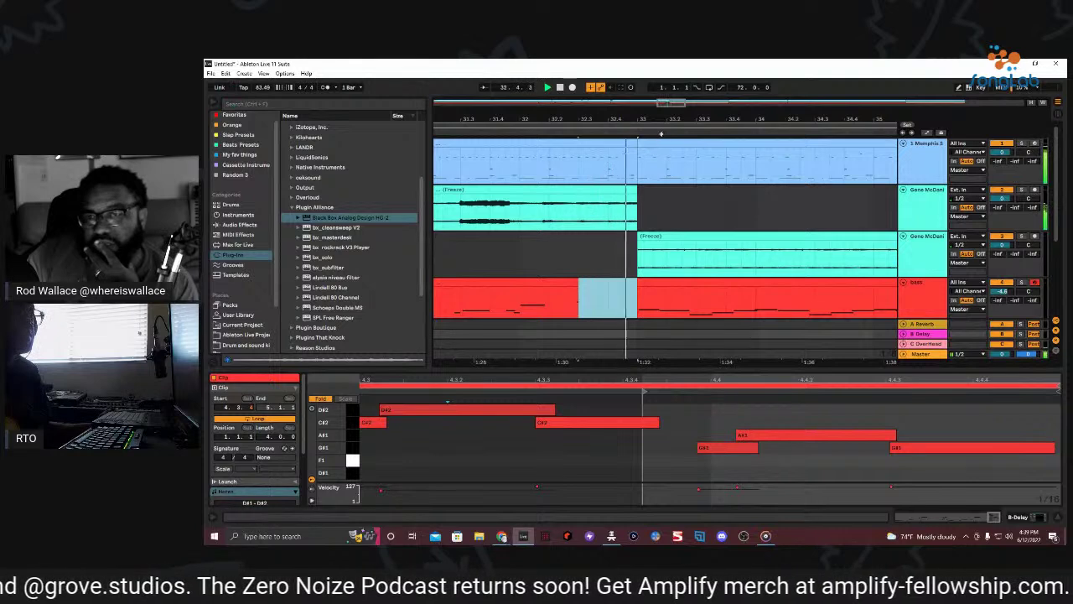
scroll(643, 118, up, 6)
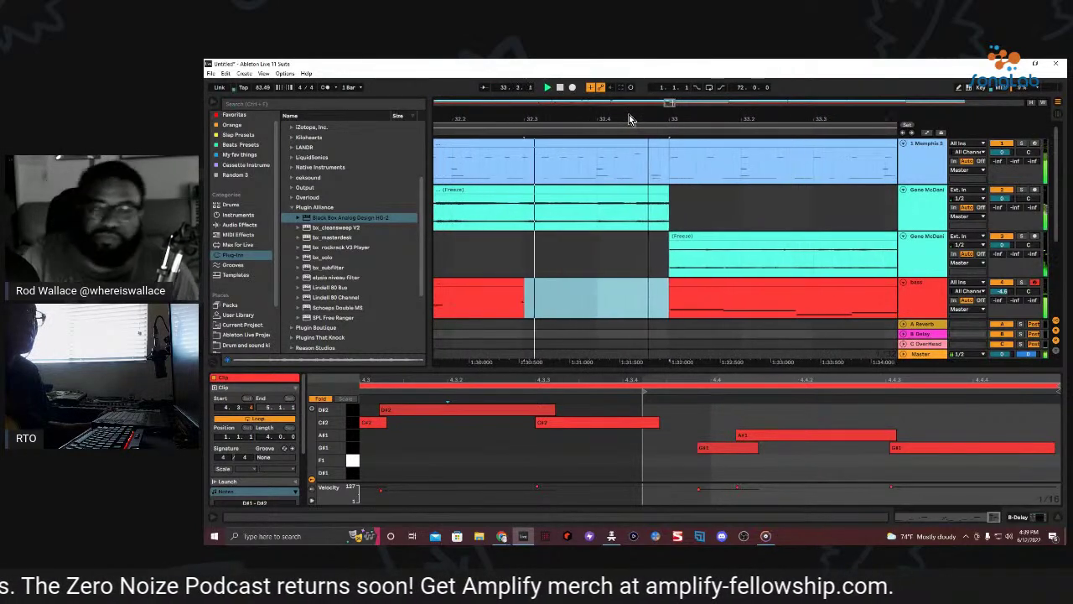
Shorten the end of the Memphis drum clip before bar 33 to 32.3.1 and play back the break.
drag(629, 118, 636, 141)
click(678, 140)
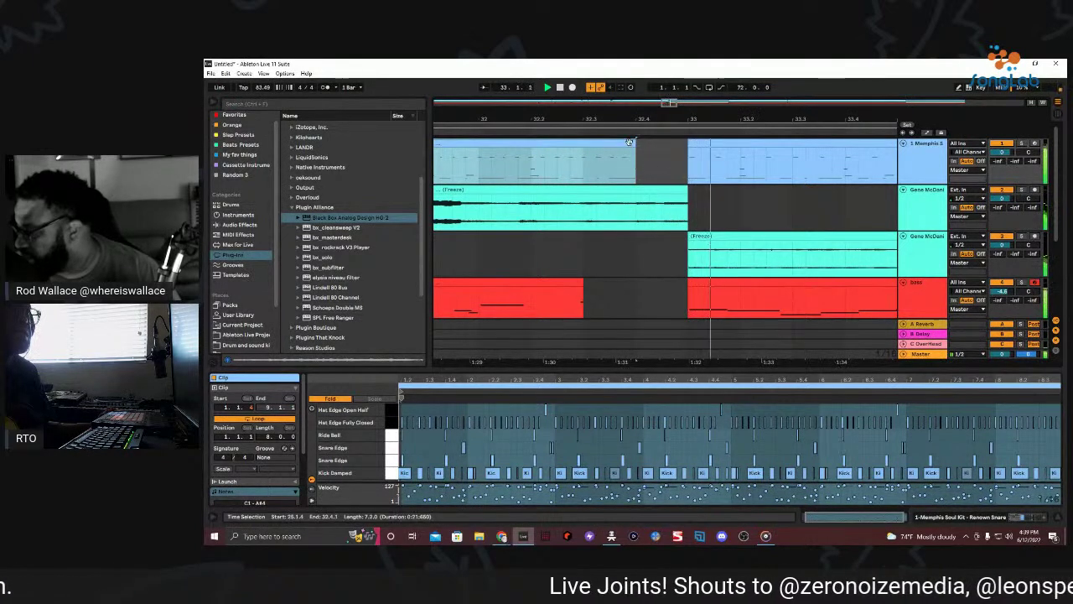
drag(605, 119, 588, 143)
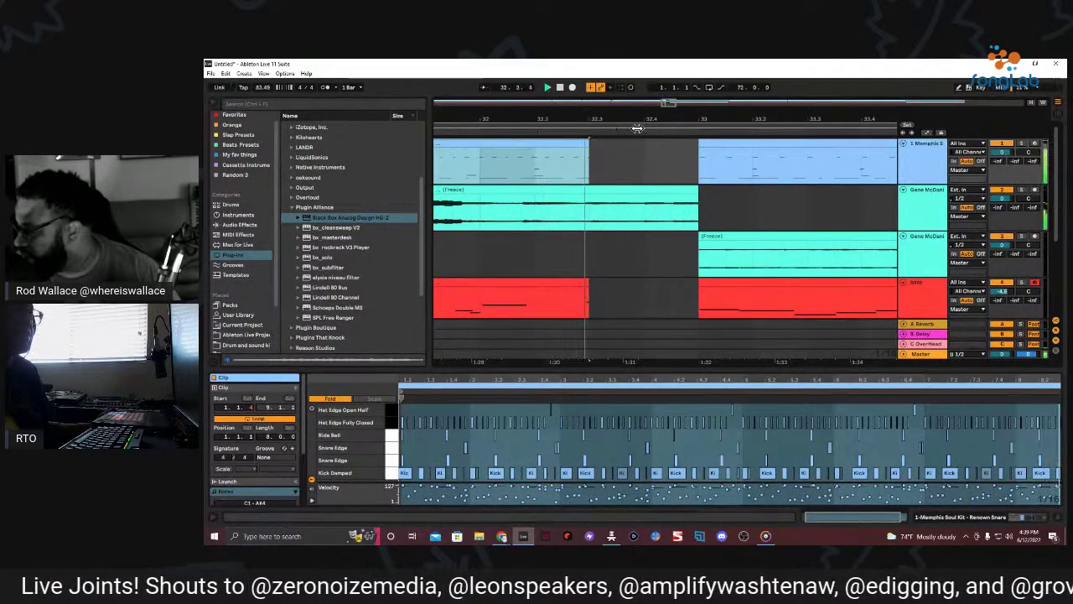
key(space)
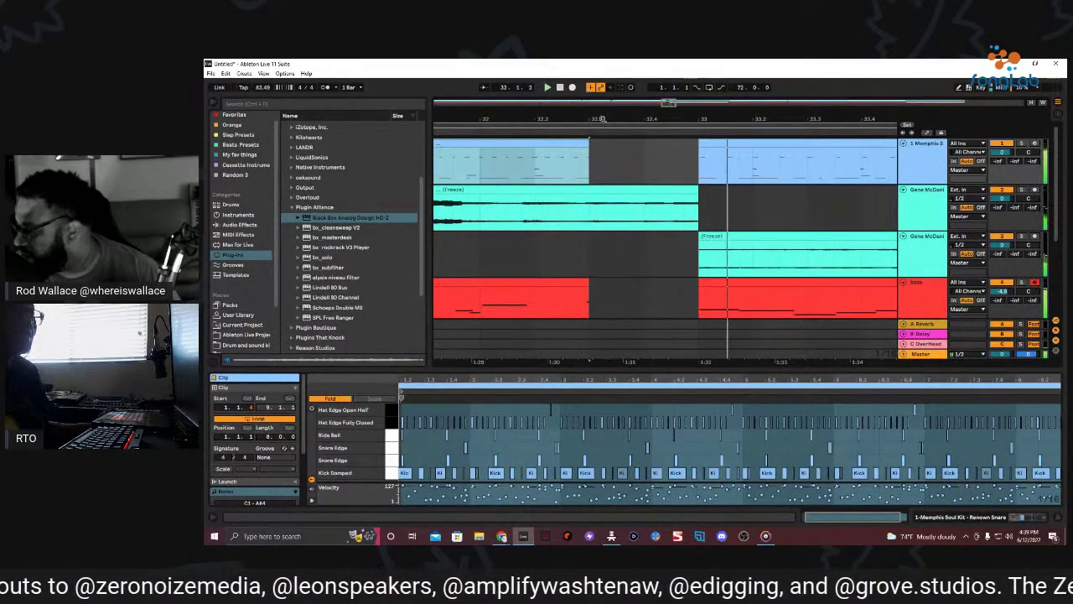
drag(602, 119, 600, 154)
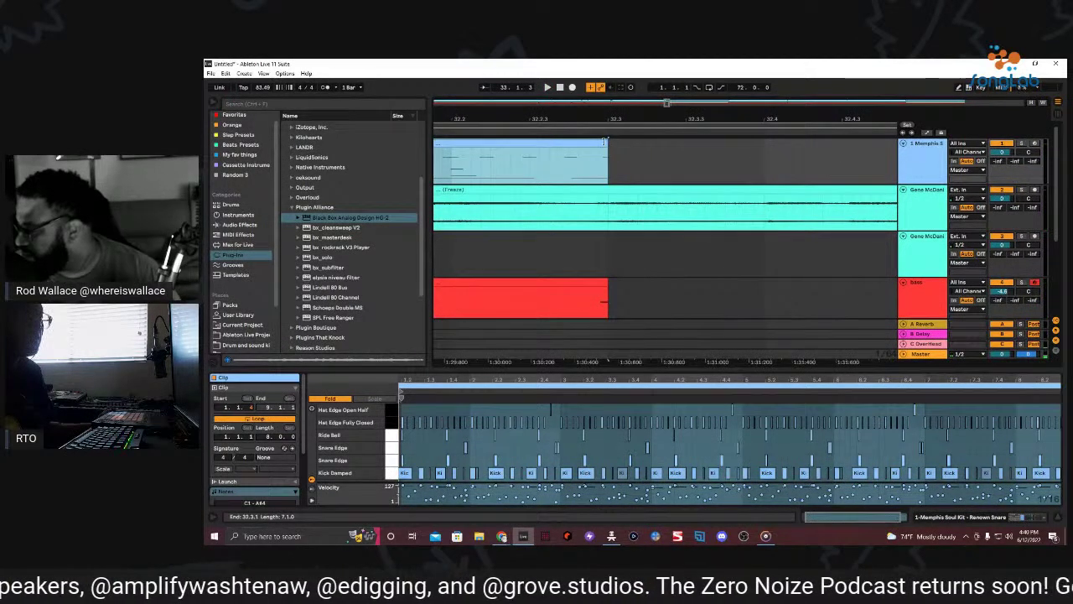
key(space)
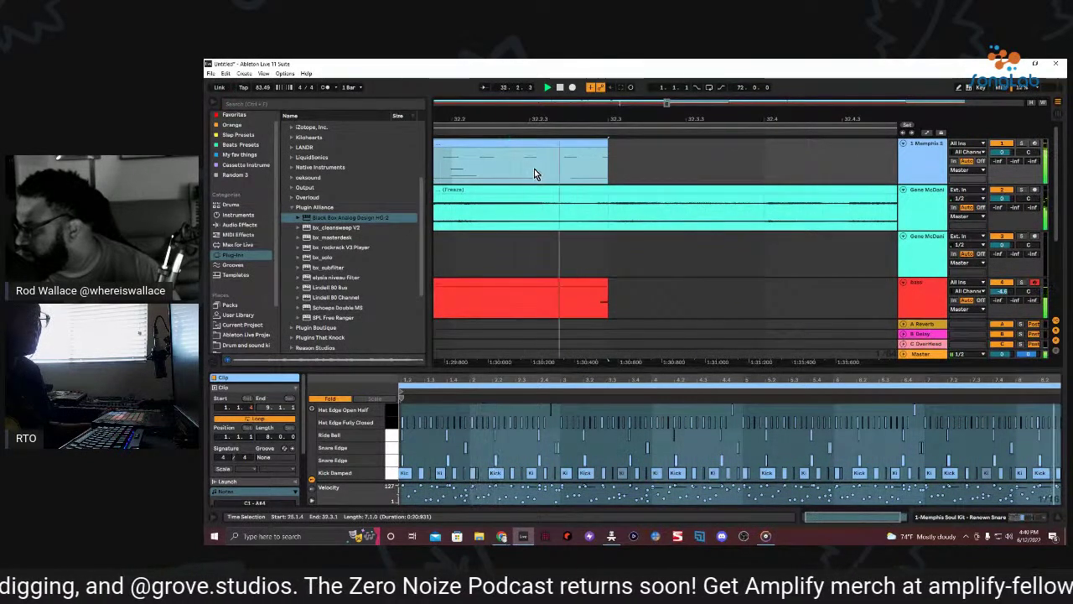
drag(528, 116, 535, 132)
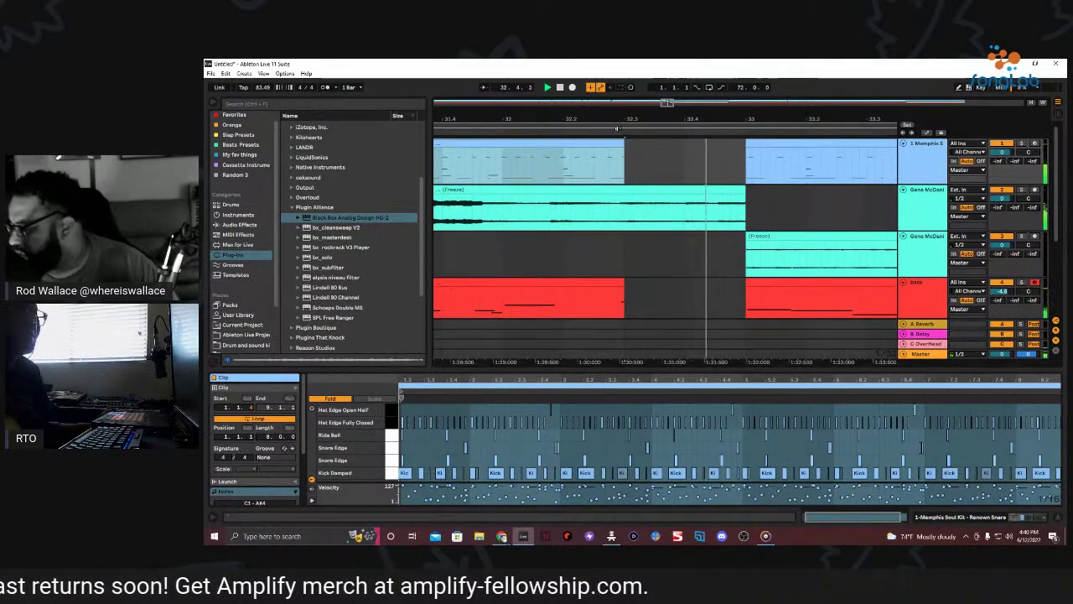
drag(583, 120, 584, 128)
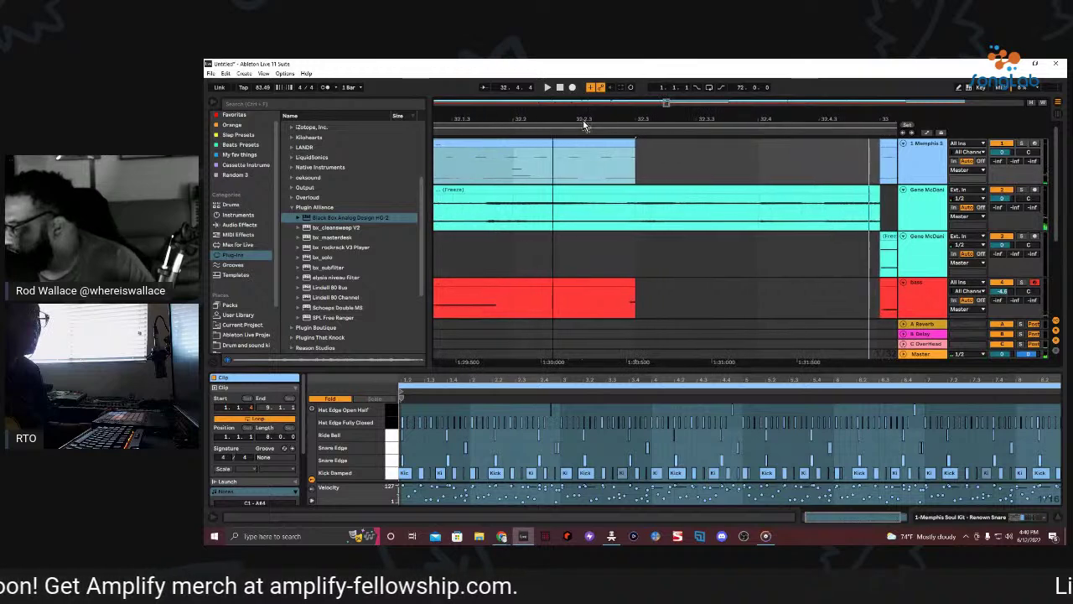
Remove the drum clip's last slice from 32.2.4 to 32.3.1 and trim the bass clip's end to just before 32.3.
click(618, 162)
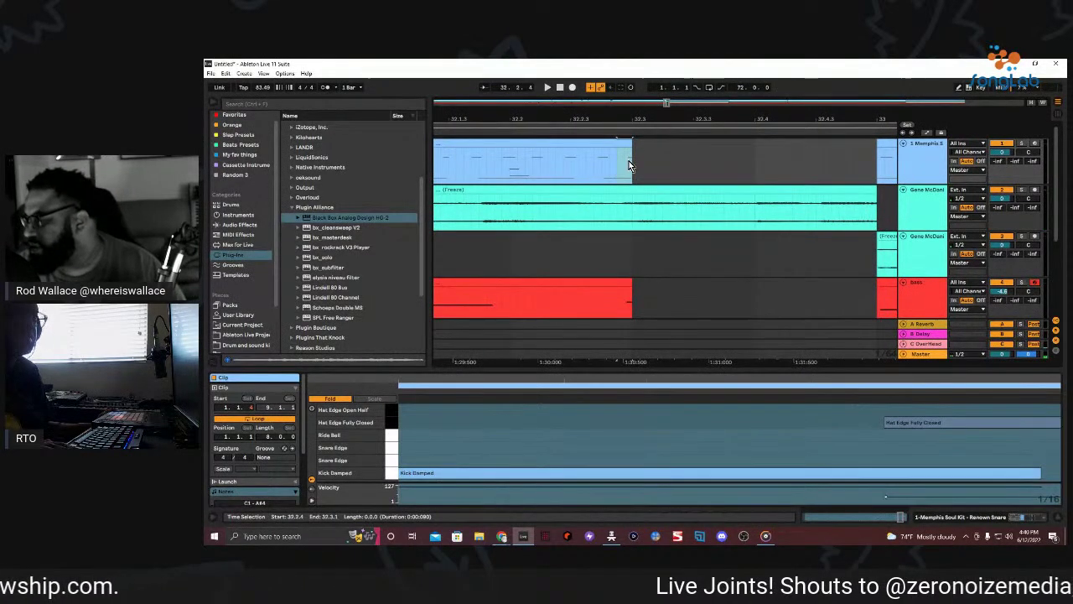
key(space)
click(471, 140)
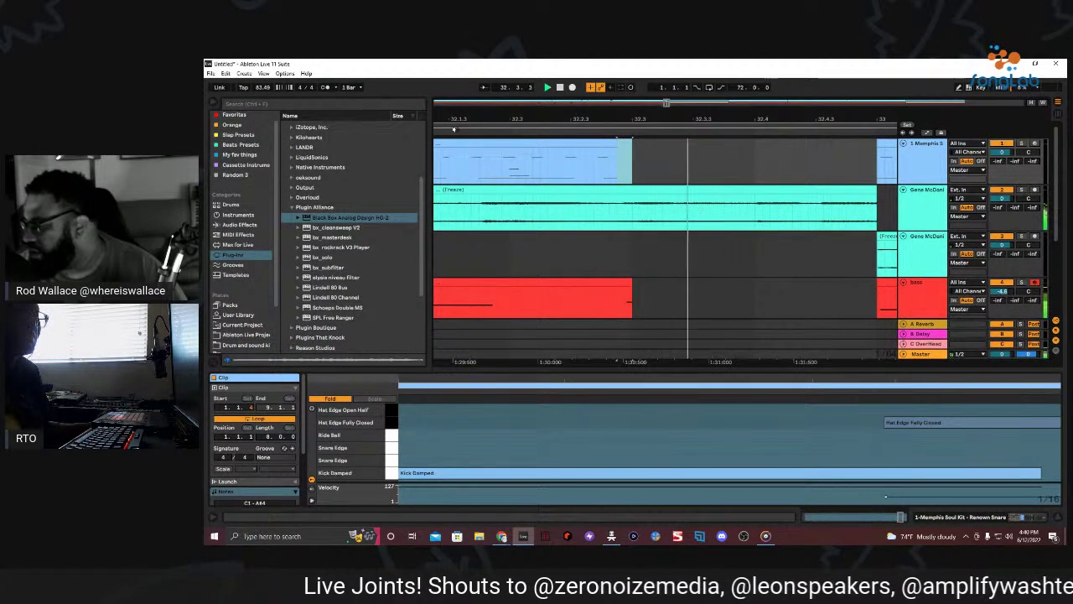
key(space)
click(626, 286)
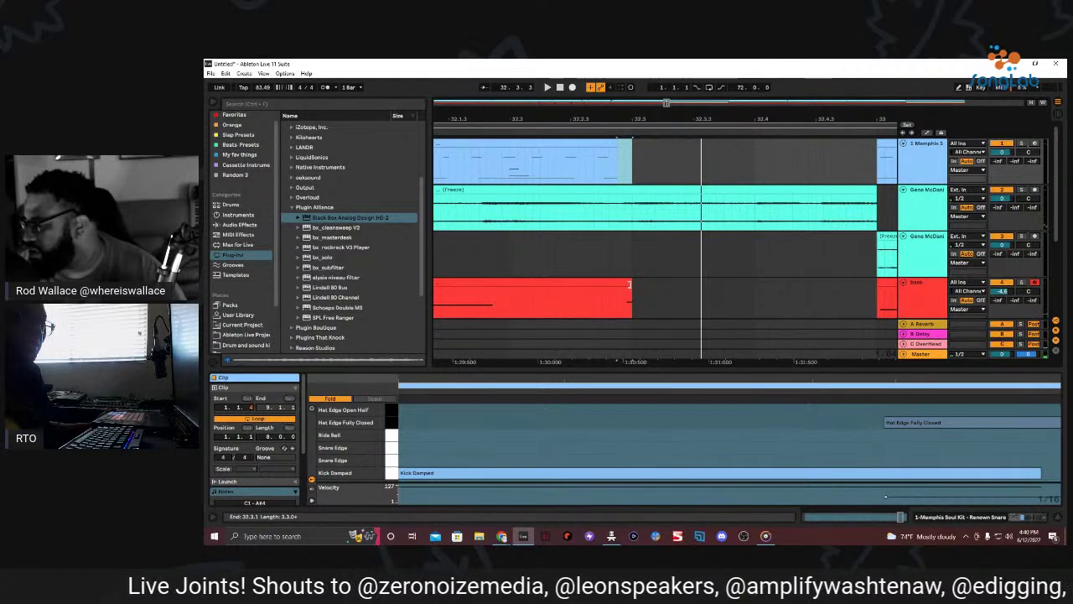
click(629, 285)
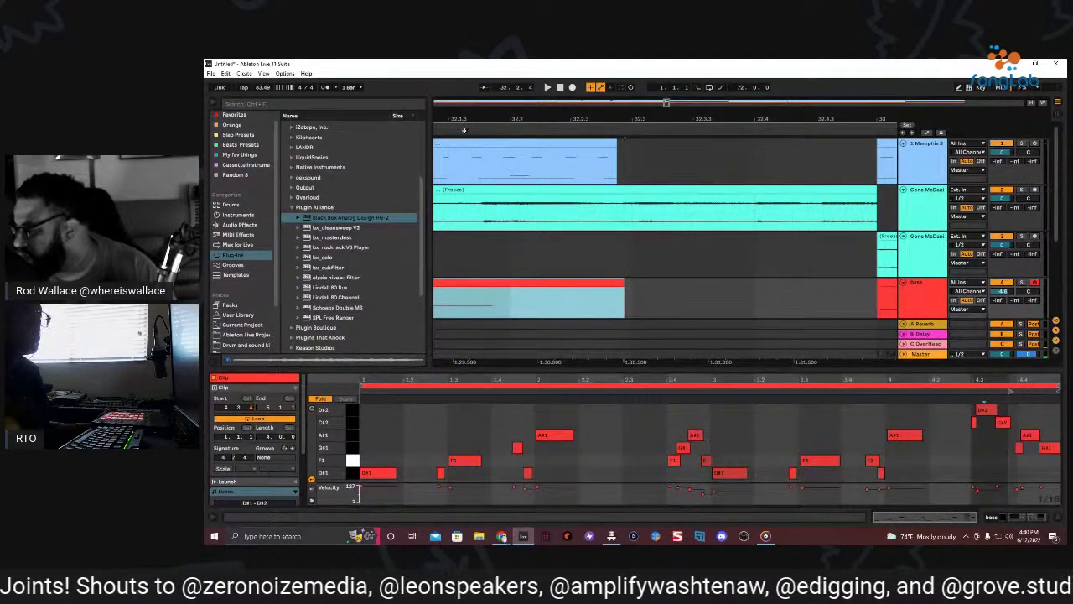
Play the arrangement from just after 32.3 to check the break leading into bar 33.
click(660, 120)
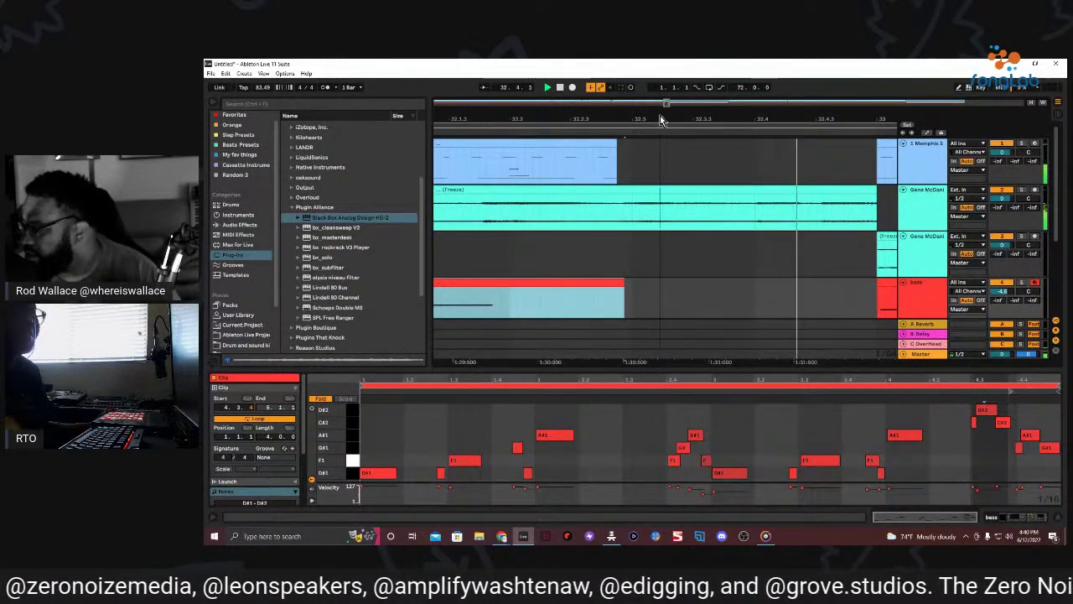
key(minus)
key(minus)
key(minus)
key(minus)
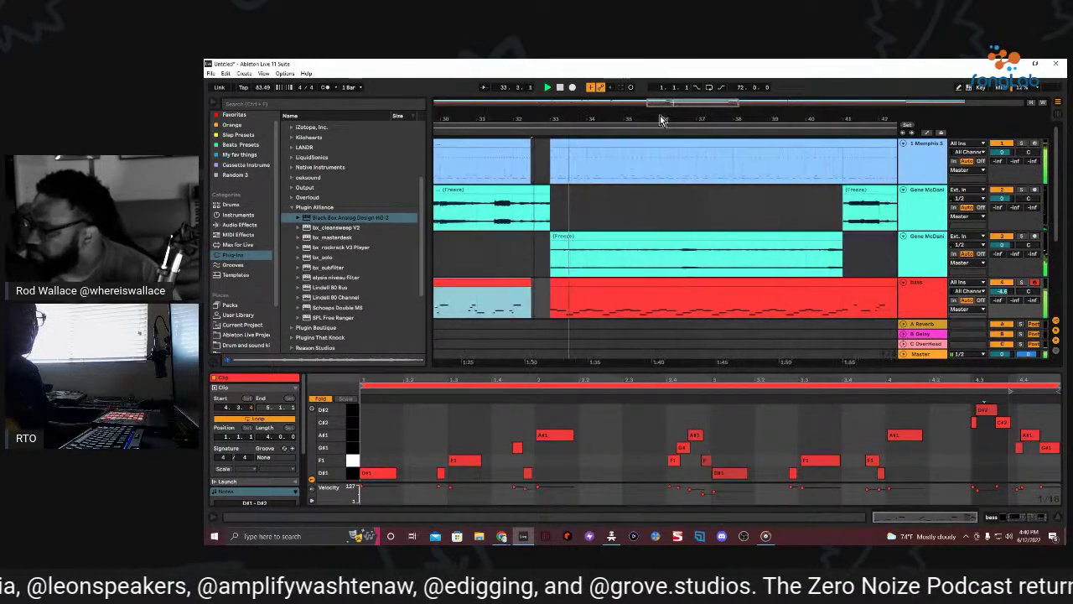
key(minus)
key(minus)
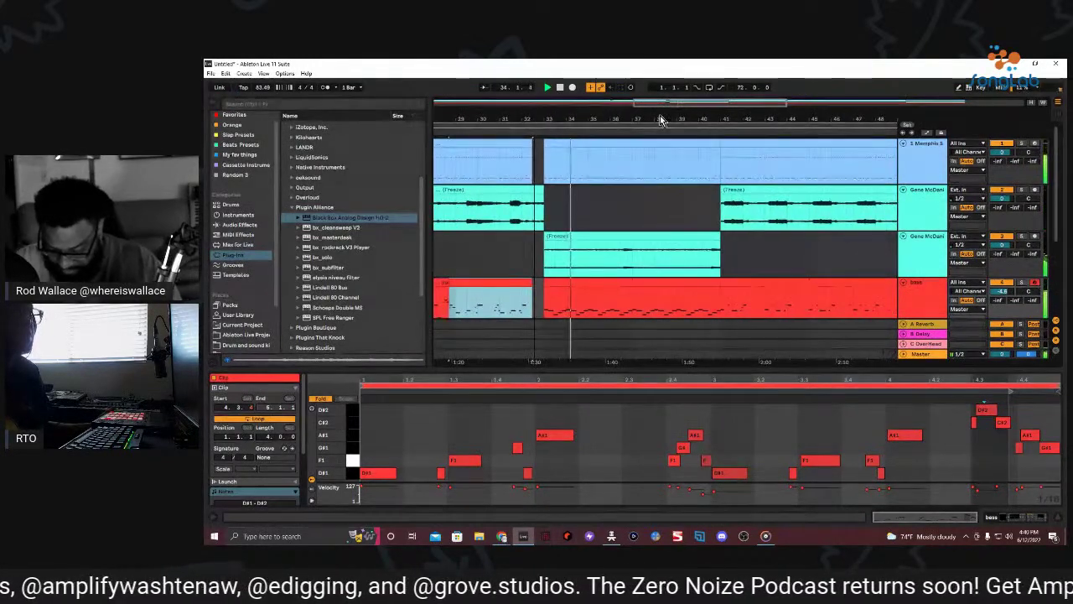
Select bars 33 to 41 across the drum, sample and bass tracks and color those clips magenta.
drag(660, 120, 546, 103)
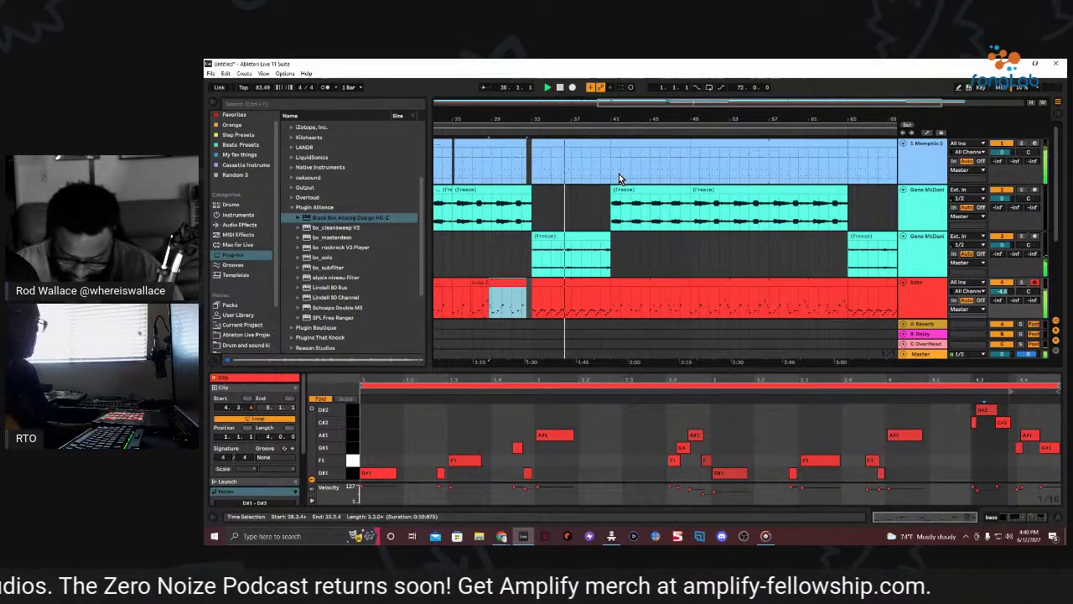
drag(611, 295, 532, 145)
right_click(563, 282)
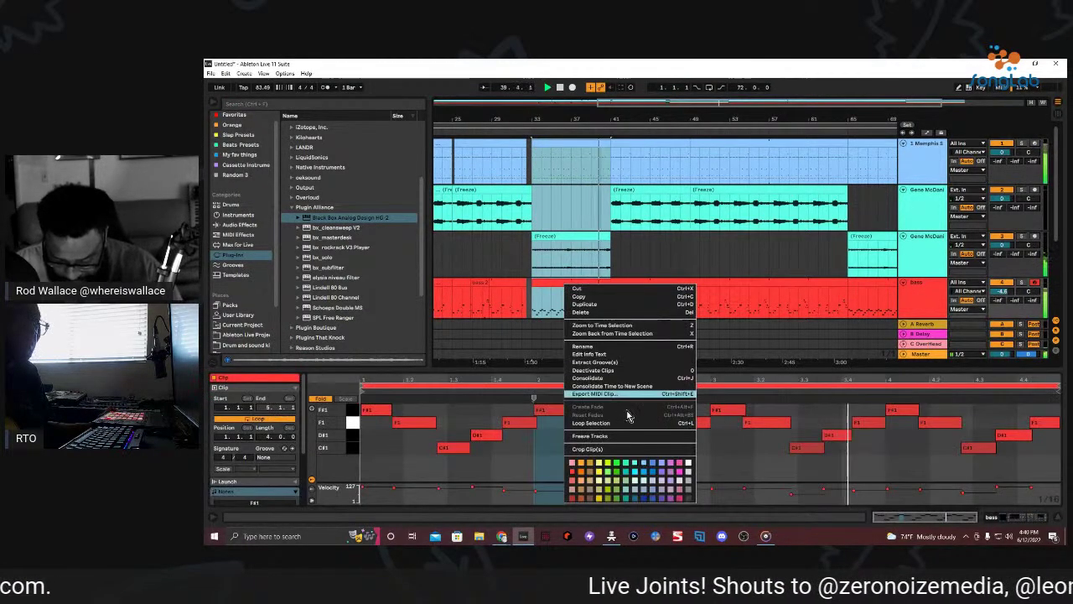
click(681, 470)
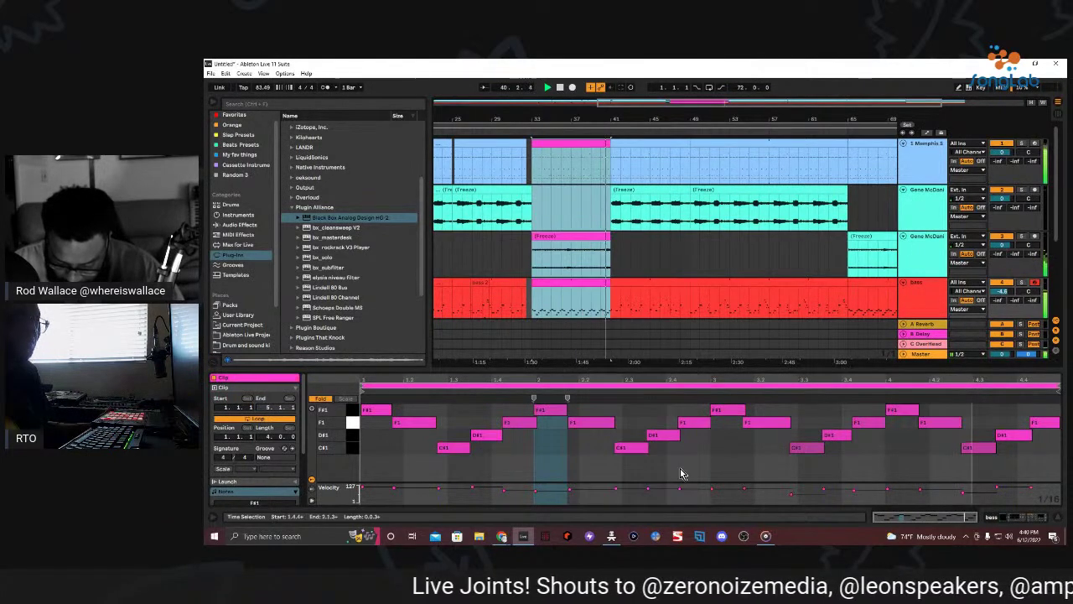
Recolor the clips in bars 33 to 41 light green and give the clips in bars 65 to 73 the same color.
right_click(565, 280)
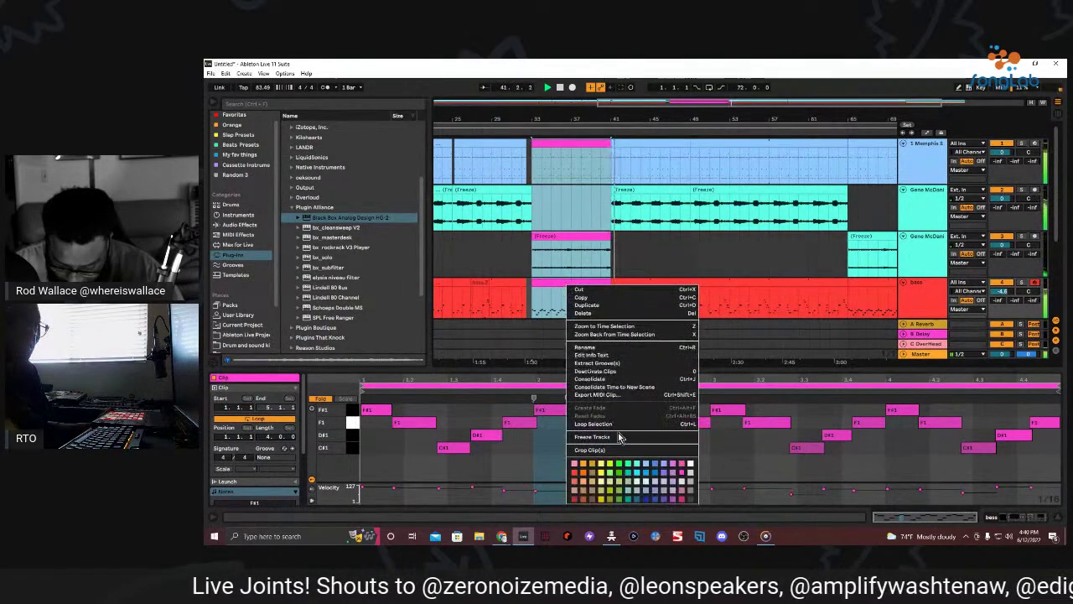
click(613, 474)
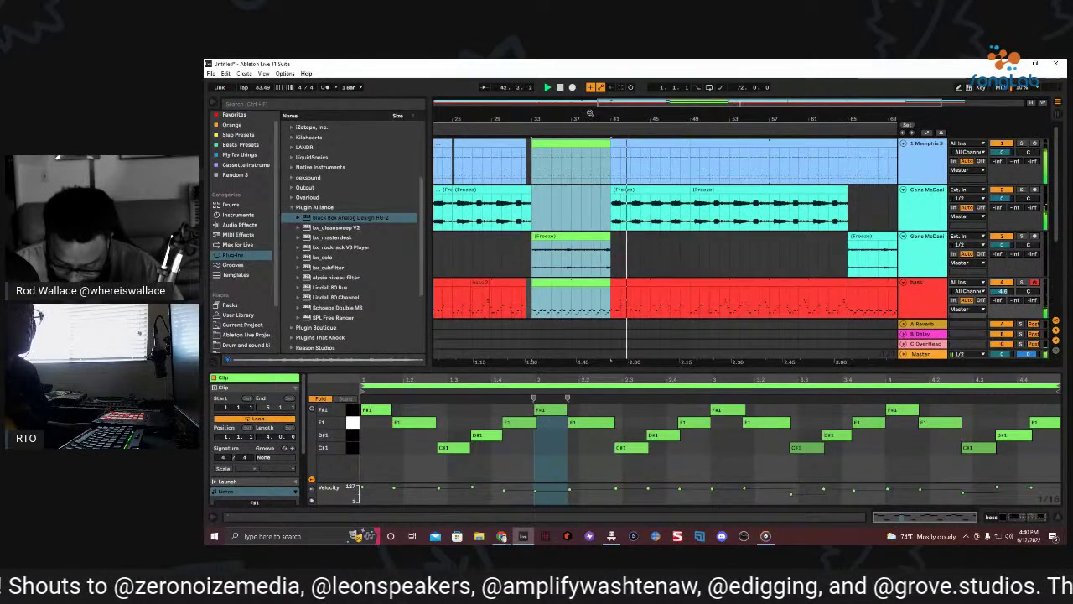
scroll(587, 117, down, 3)
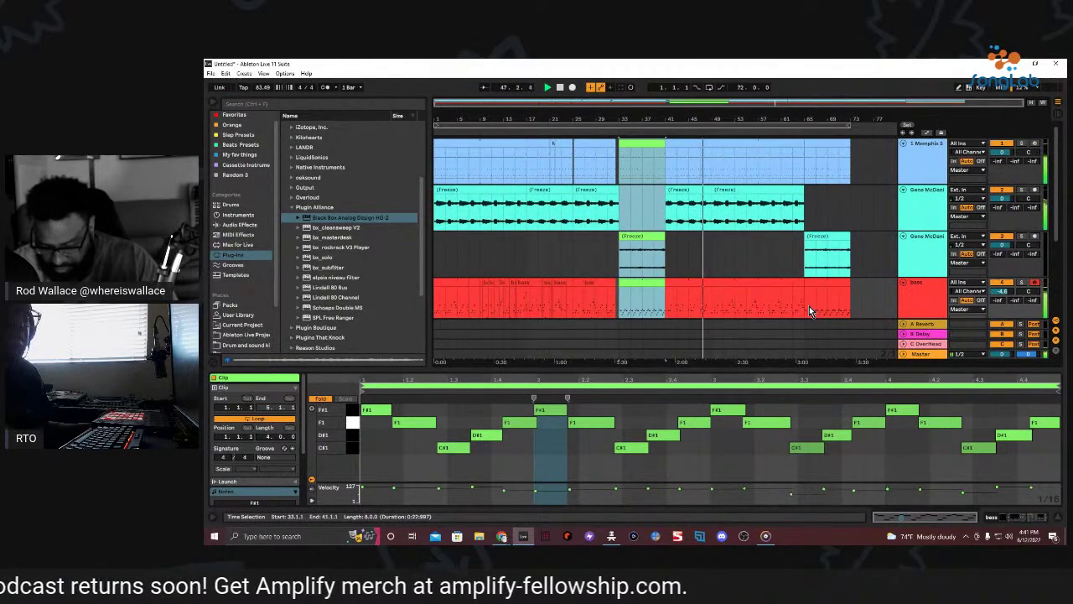
drag(809, 305, 845, 208)
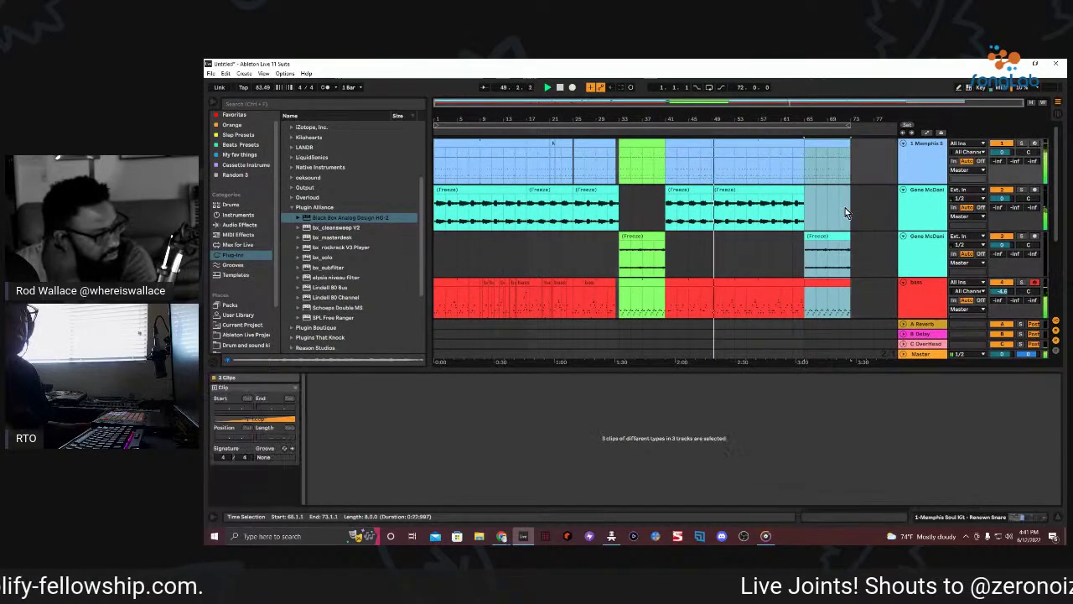
right_click(823, 283)
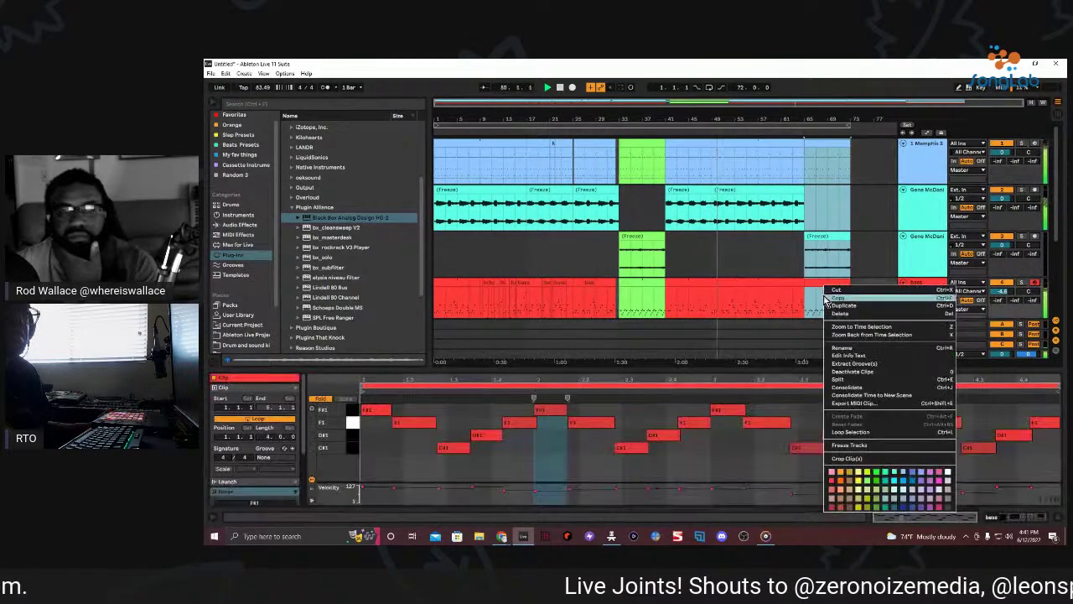
click(872, 485)
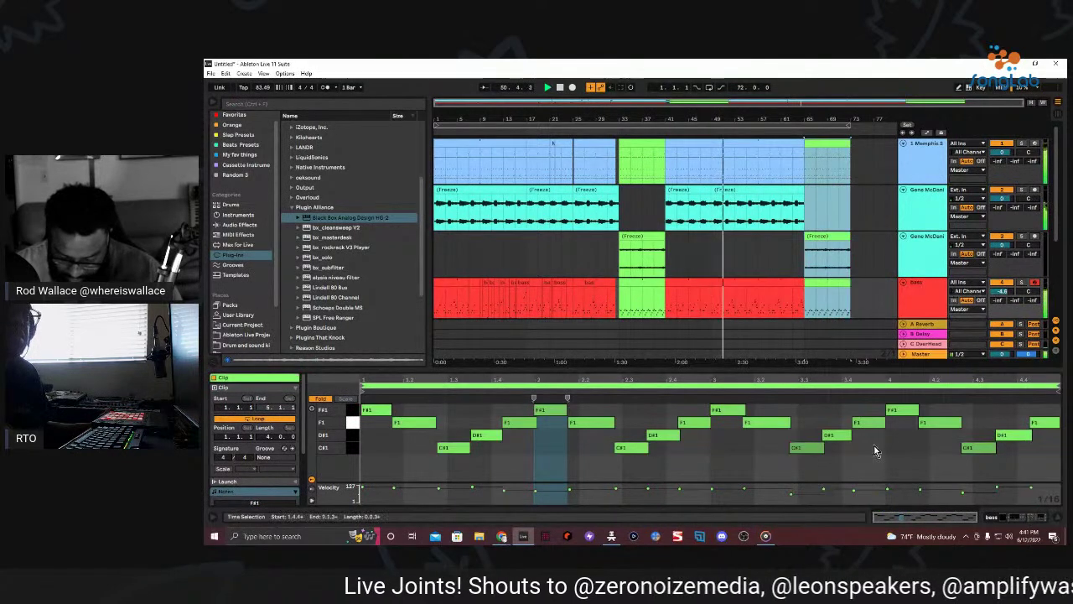
Duplicate the green drum, sample and bass section in bars 65 to 73 so that it repeats from bar 73 to 81.
scroll(790, 262, down, 2)
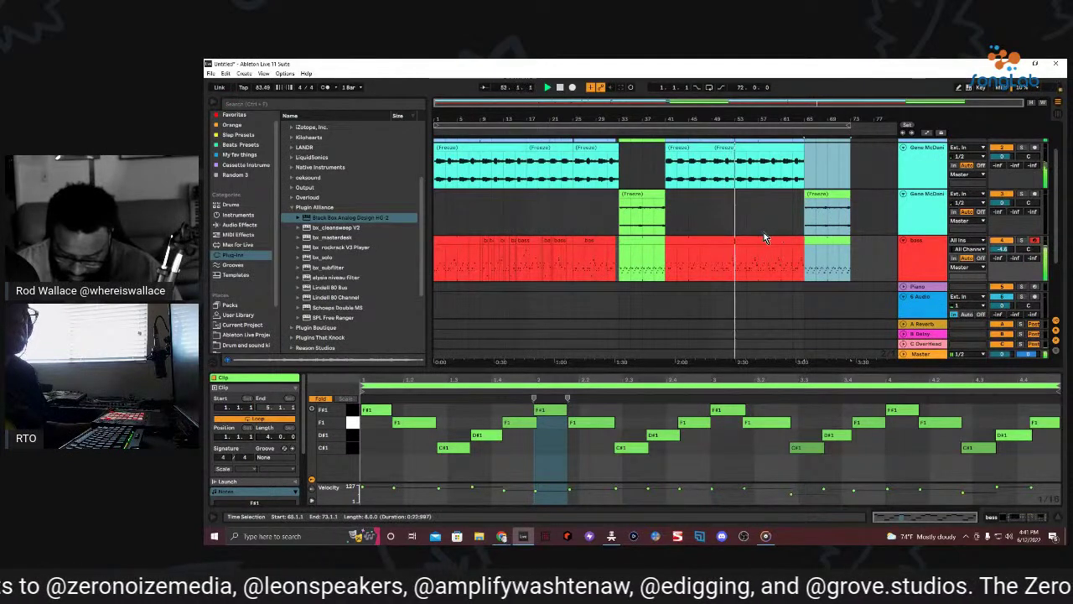
scroll(796, 213, up, 2)
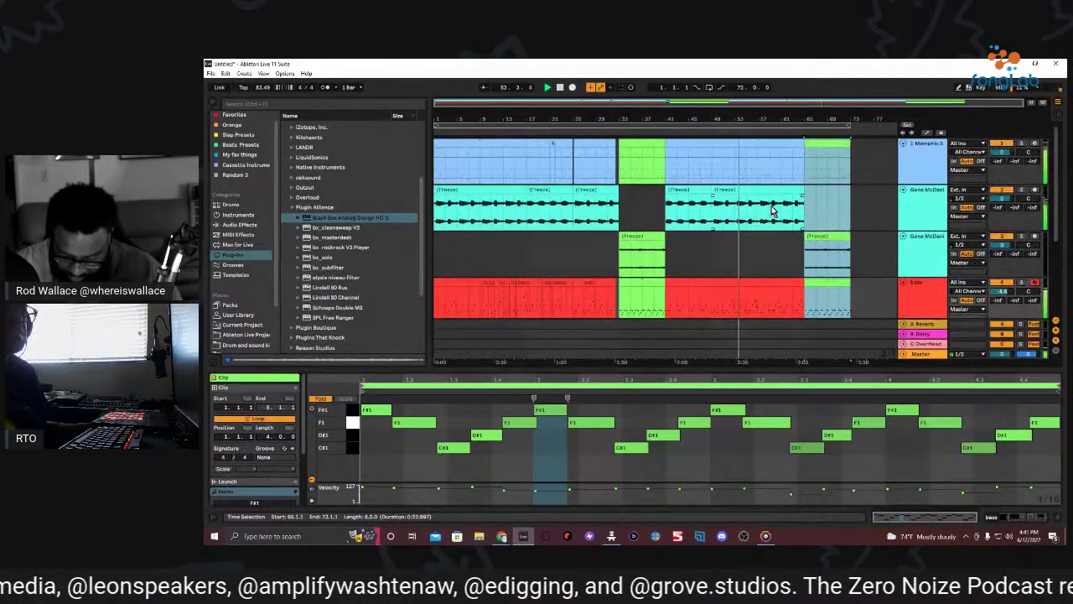
click(822, 142)
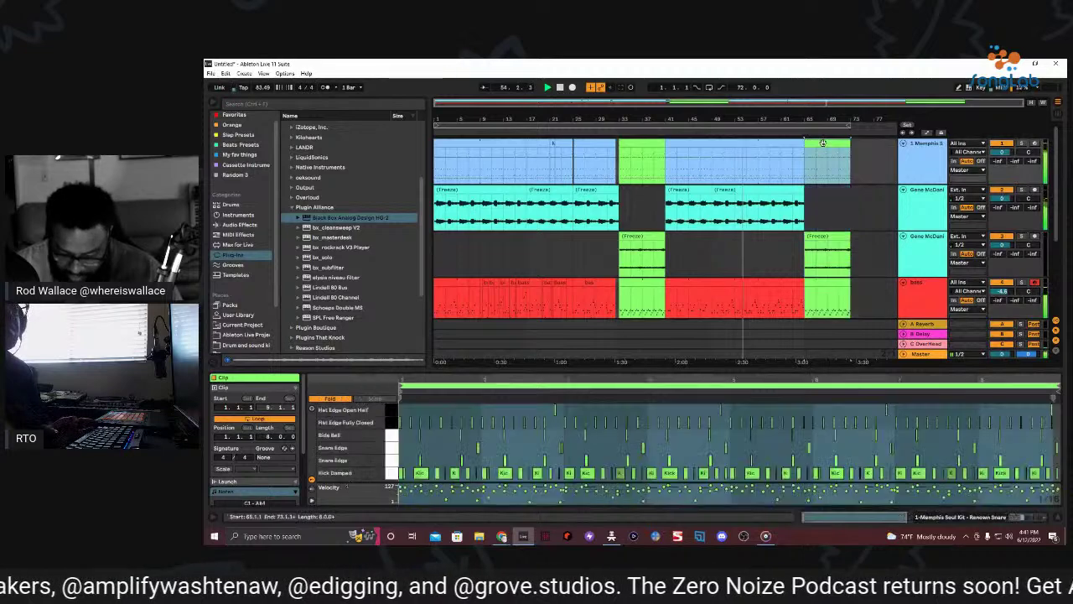
scroll(818, 277, down, 1)
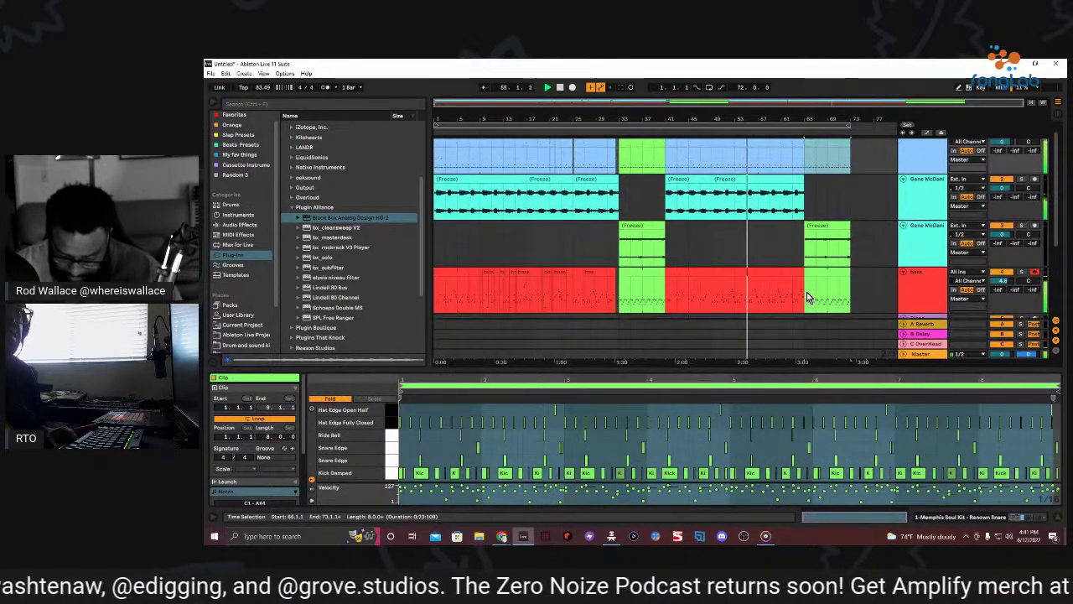
drag(806, 291, 852, 159)
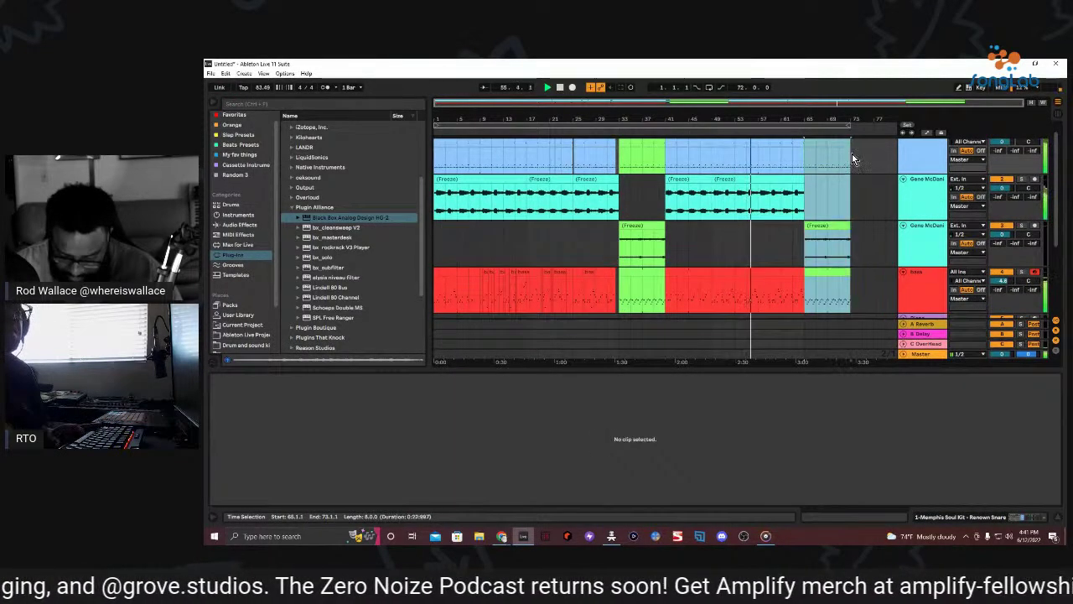
key(ctrl+d)
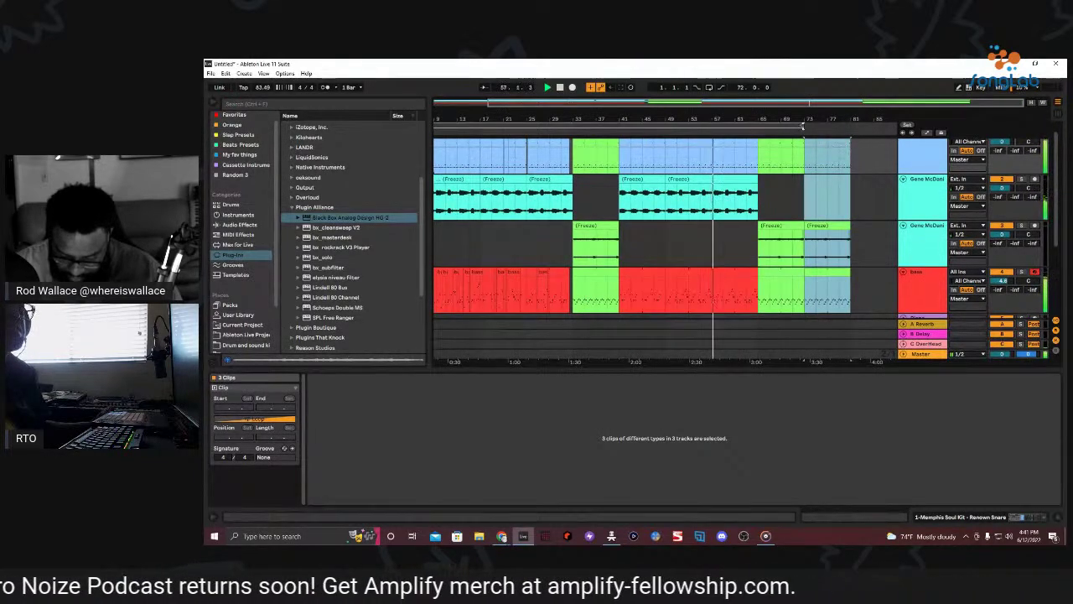
Select the entire arrangement and extend the loop to 80 bars, ending at bar 81.
key(ctrl+a)
scroll(676, 235, down, 3)
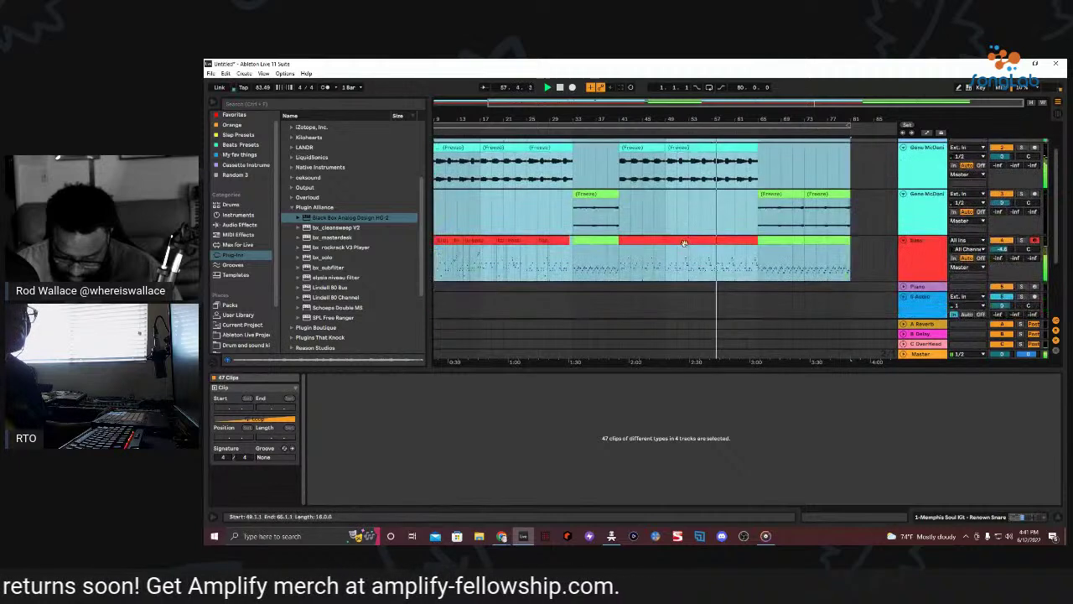
scroll(662, 144, up, 3)
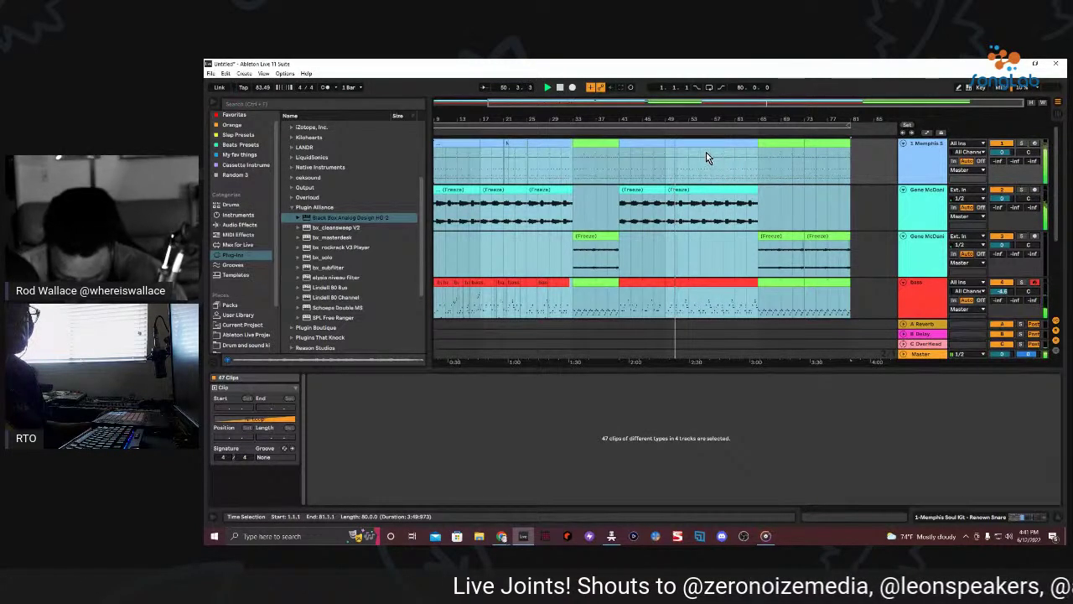
Select bars 55 to 57 of the Memphis drum clip and split the clip there.
click(709, 158)
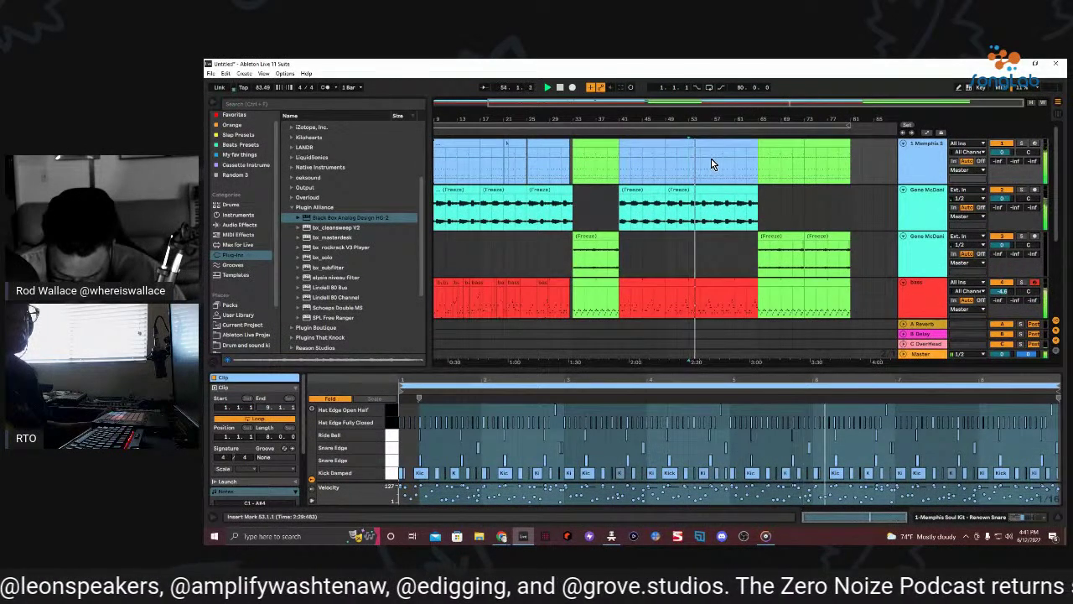
click(707, 165)
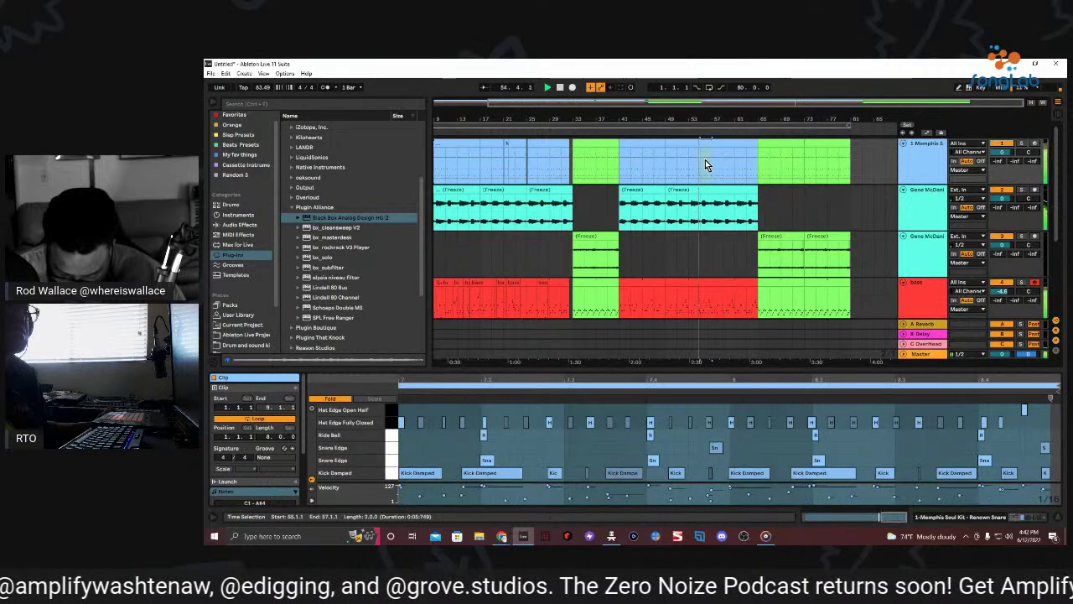
right_click(707, 165)
click(738, 254)
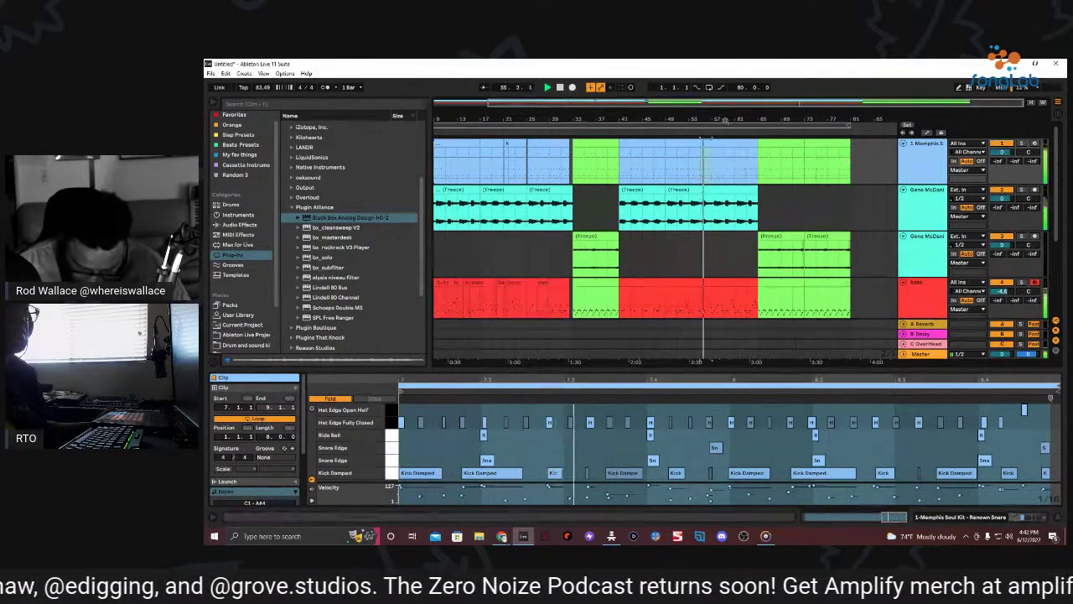
Trim the start of the Memphis drum clip at bar 57 to 57.1.4 and play back the short drum gap.
drag(725, 119, 642, 140)
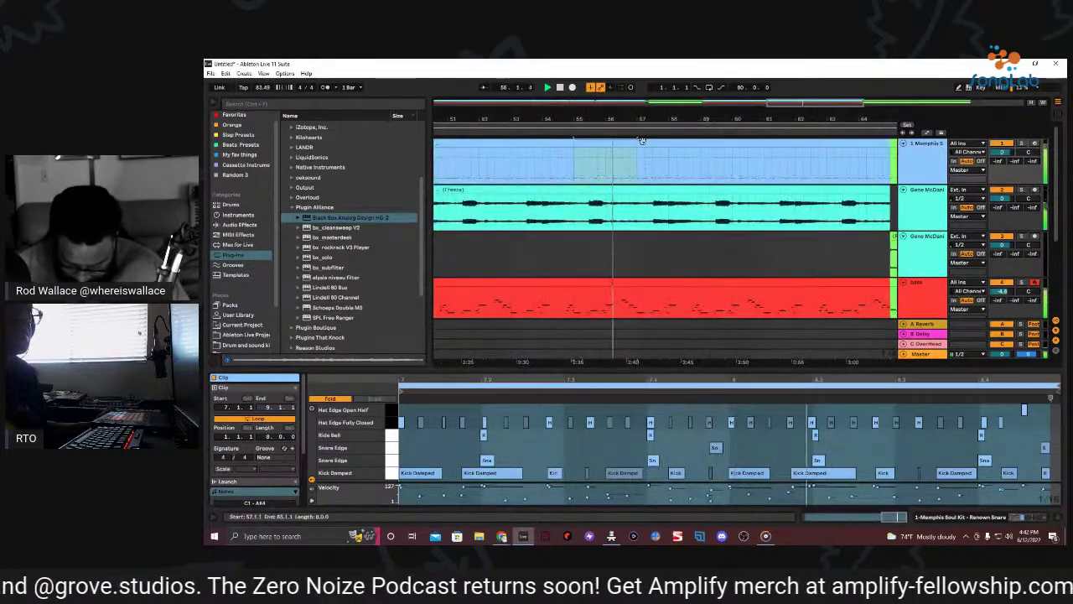
click(641, 140)
key(ctrl+e)
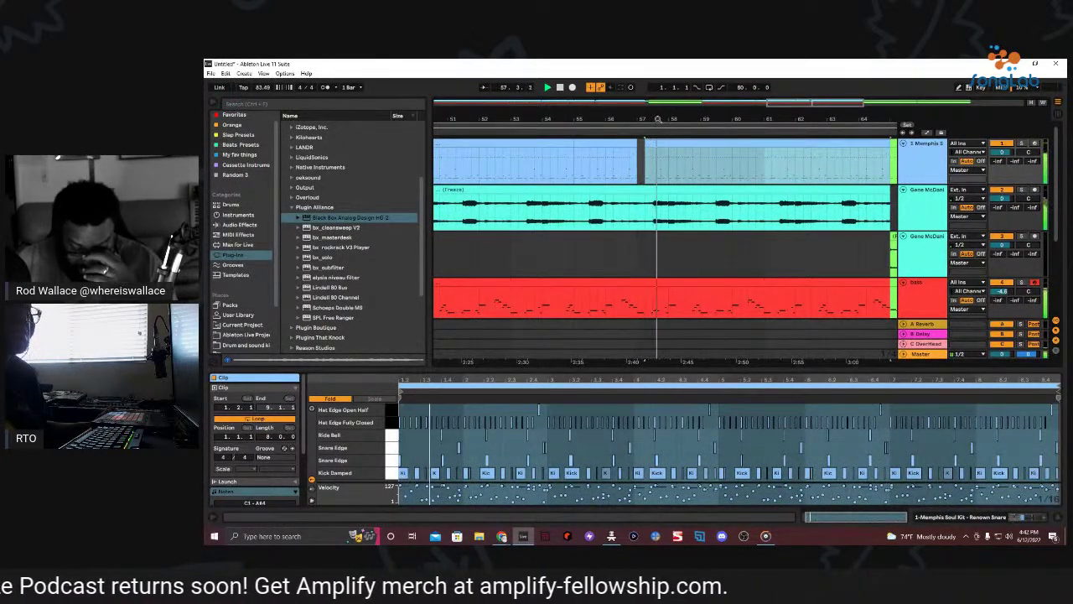
drag(658, 119, 682, 139)
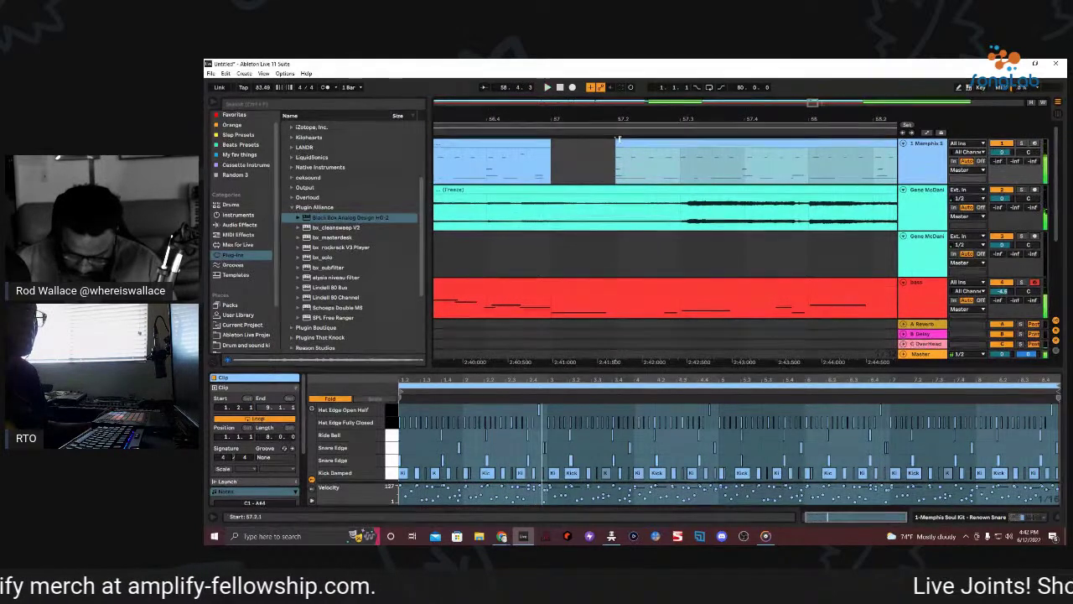
drag(614, 141, 610, 143)
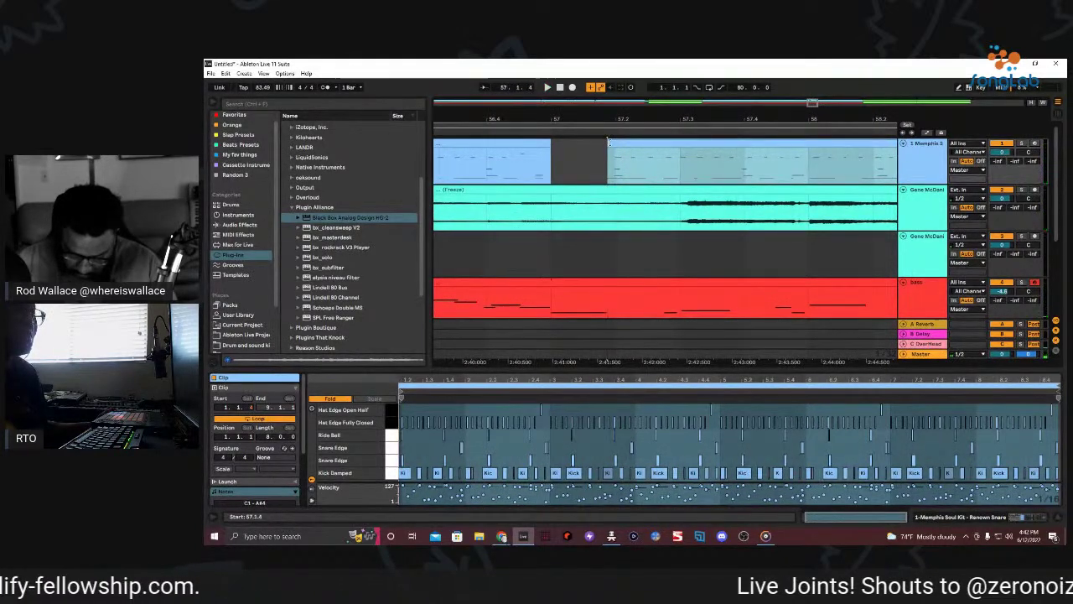
key(space)
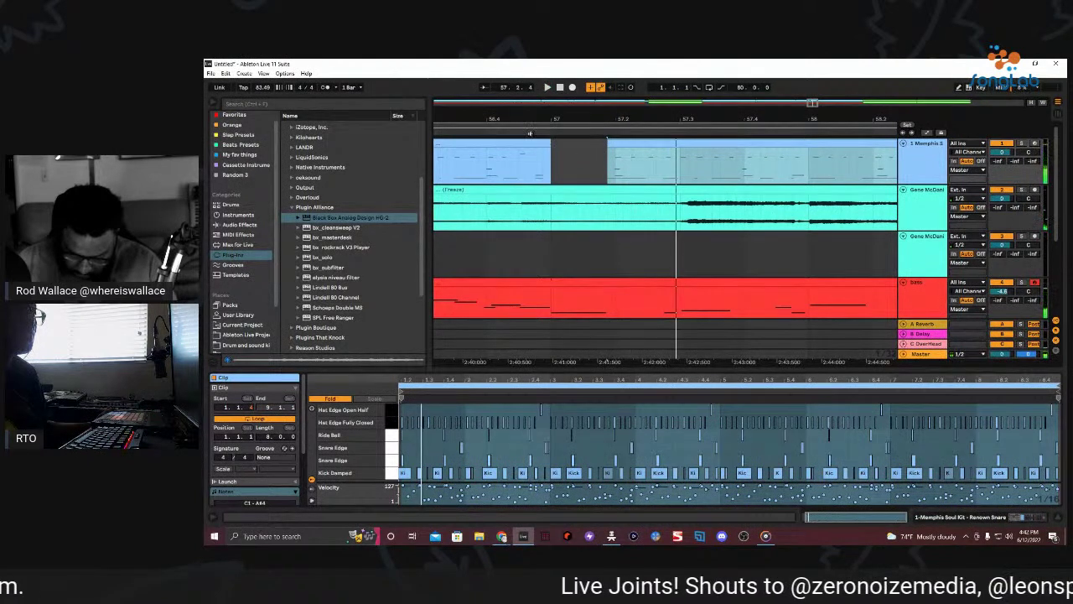
drag(637, 138, 636, 119)
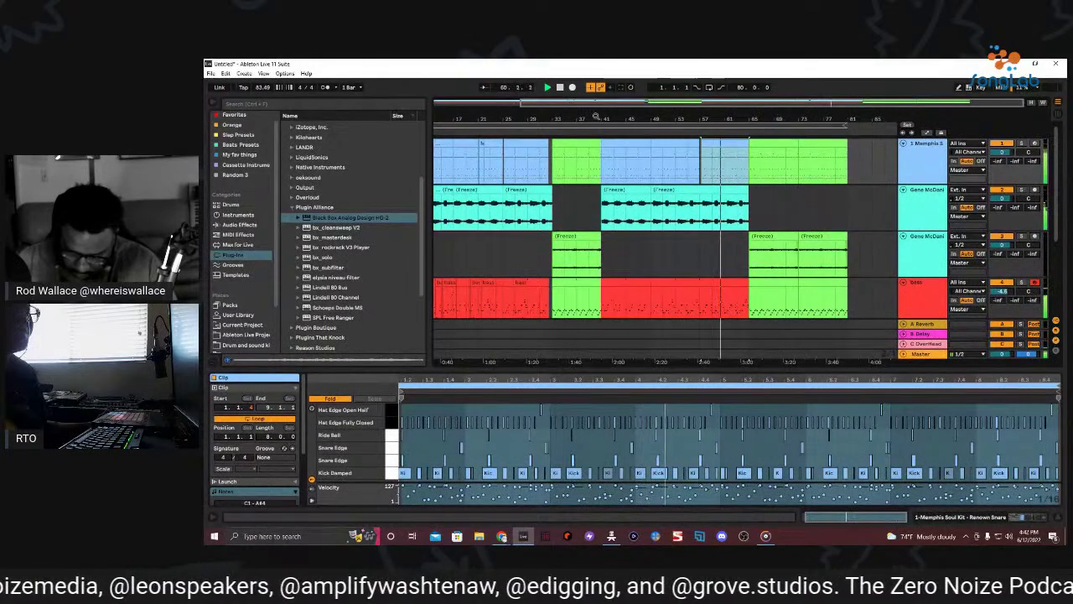
Shorten the drum clip's end before bar 65 to about 64.4 and the bass clip's end to 64.3.1.
drag(755, 119, 692, 138)
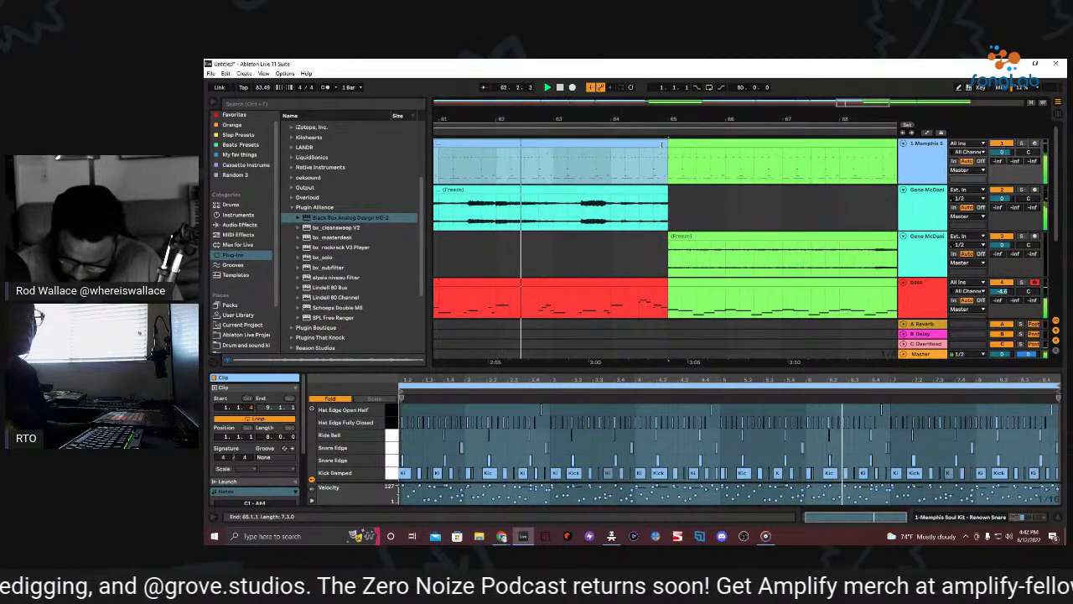
drag(663, 144, 653, 145)
scroll(650, 249, down, 1)
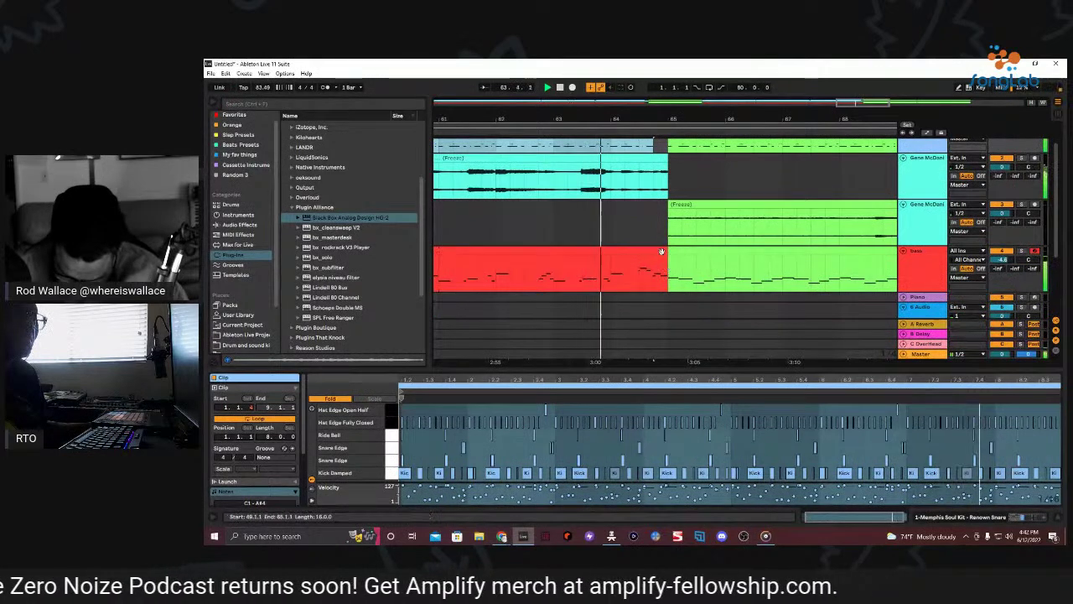
drag(670, 255, 643, 254)
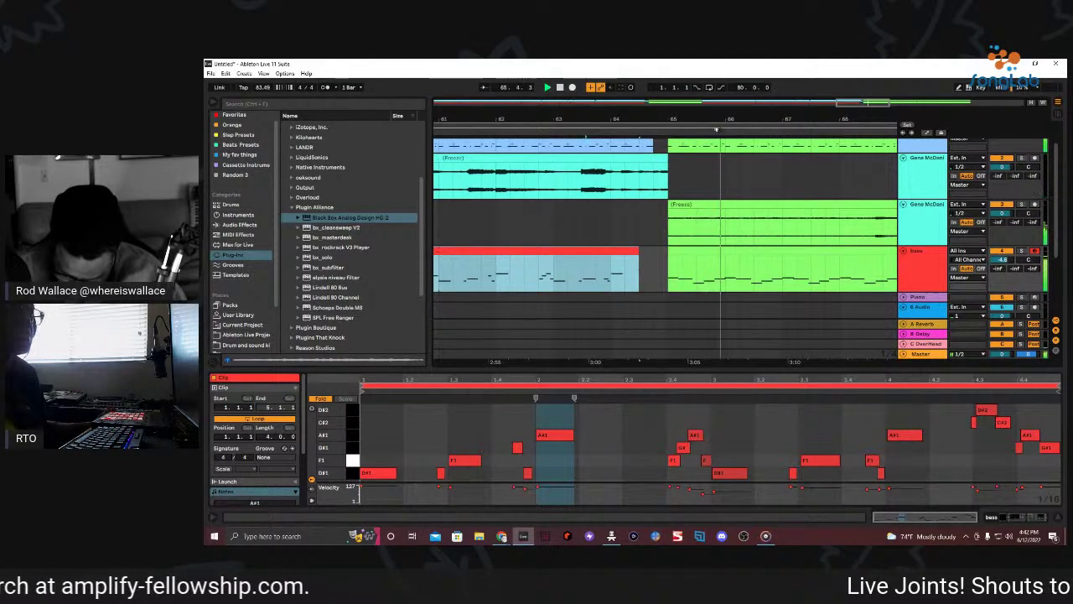
Play the arrangement from about 63.3 to check the drum and bass break leading into bar 65.
click(657, 123)
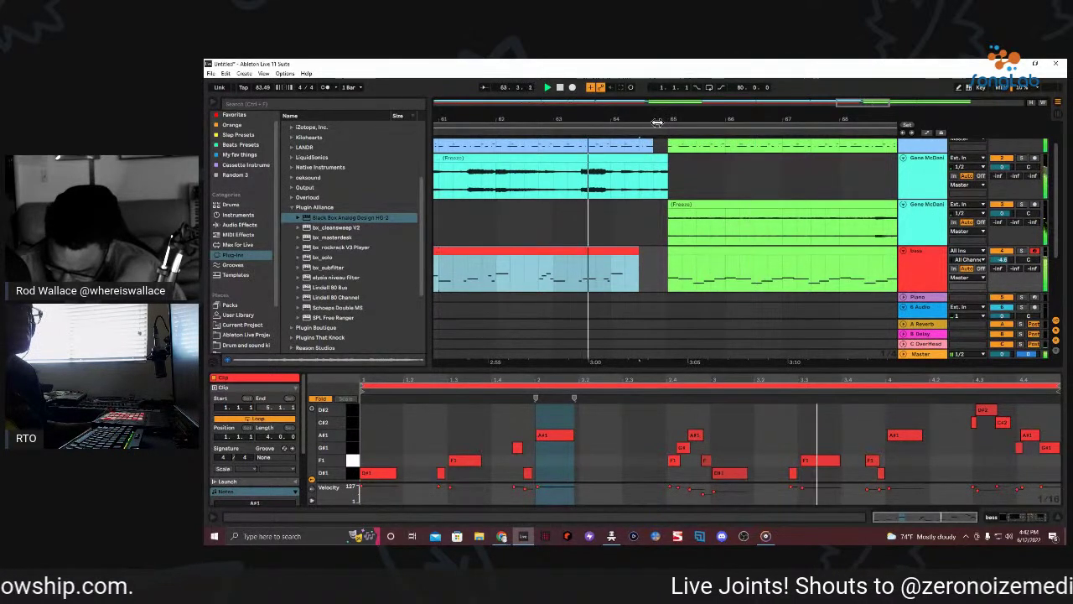
click(656, 147)
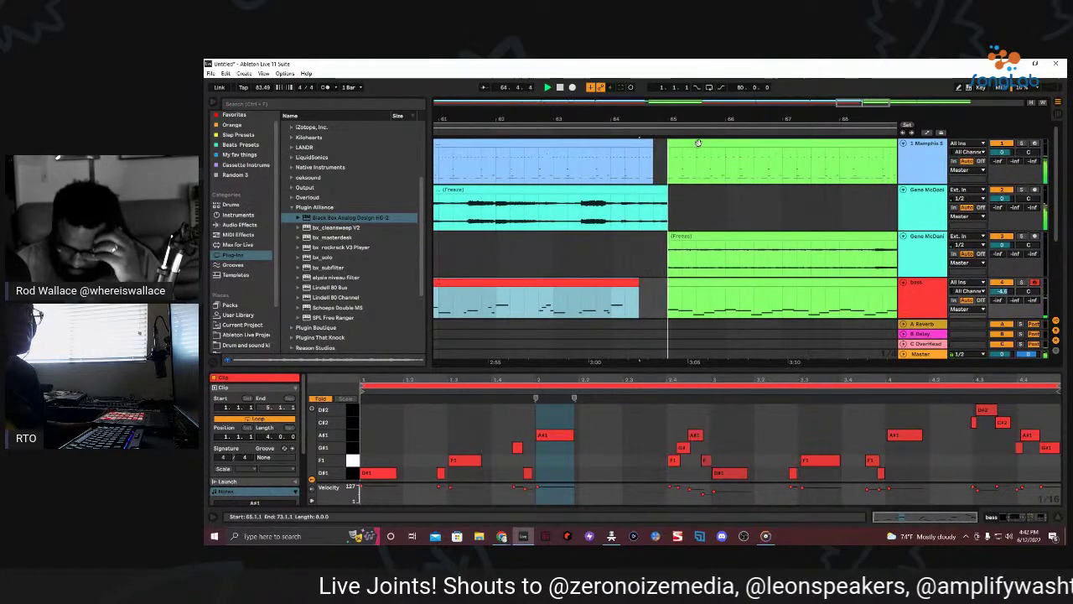
drag(696, 118, 696, 118)
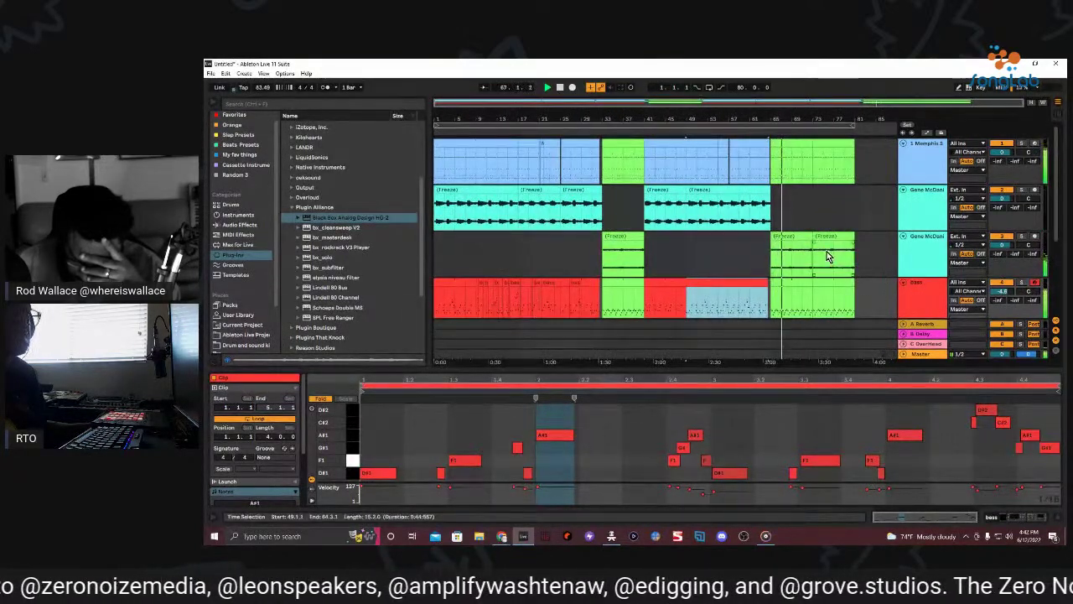
scroll(811, 262, down, 1)
scroll(833, 259, down, 1)
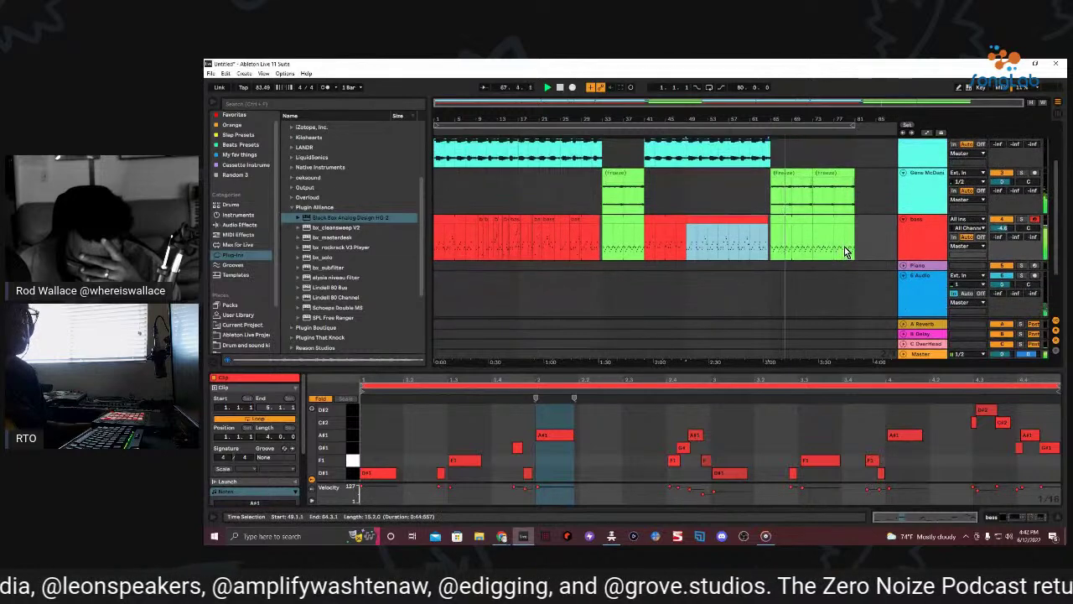
scroll(844, 246, down, 3)
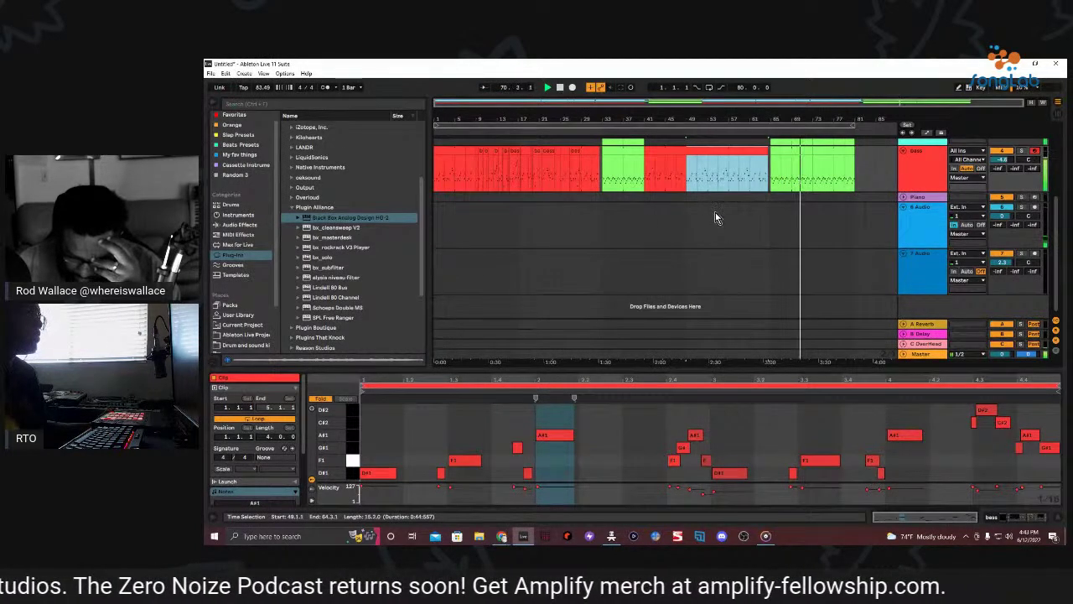
scroll(627, 194, up, 3)
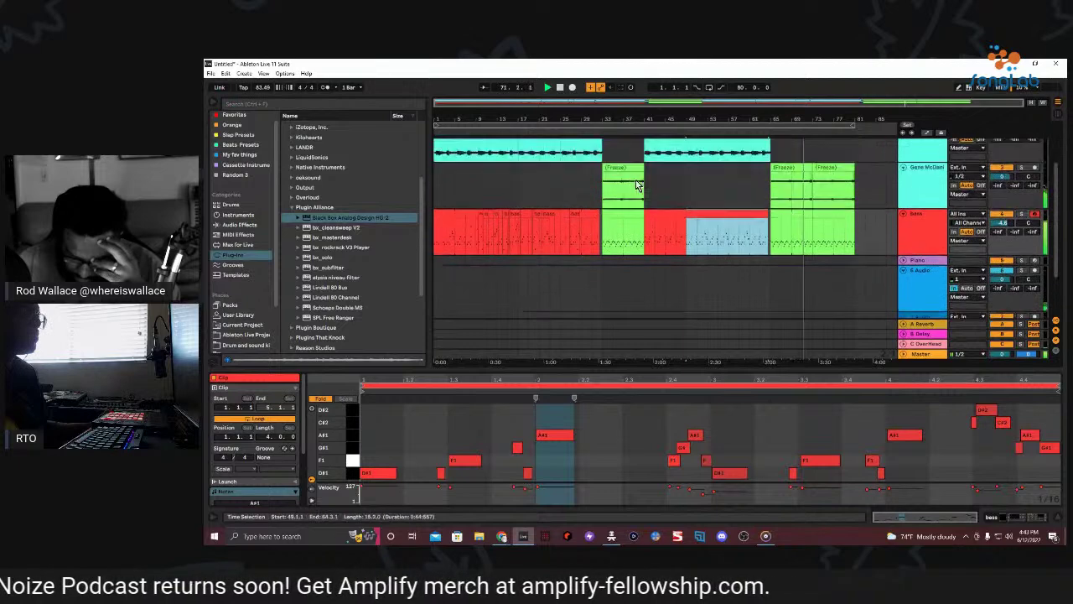
scroll(721, 198, up, 1)
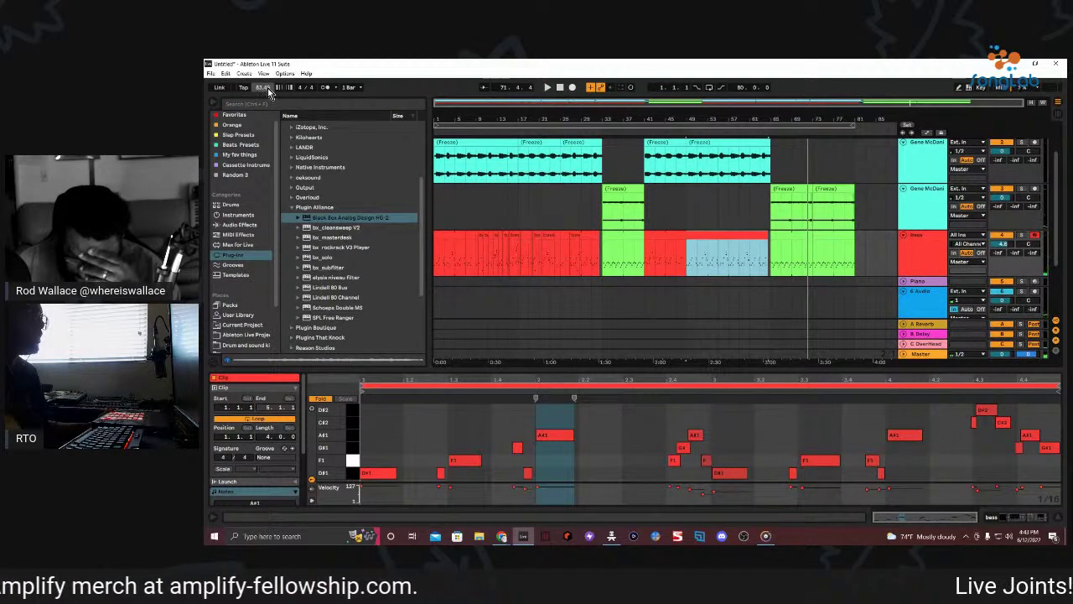
Select the first frozen sample clip in bars 1 to 17 and play the arrangement from bar 1.
scroll(495, 176, up, 1)
key(space)
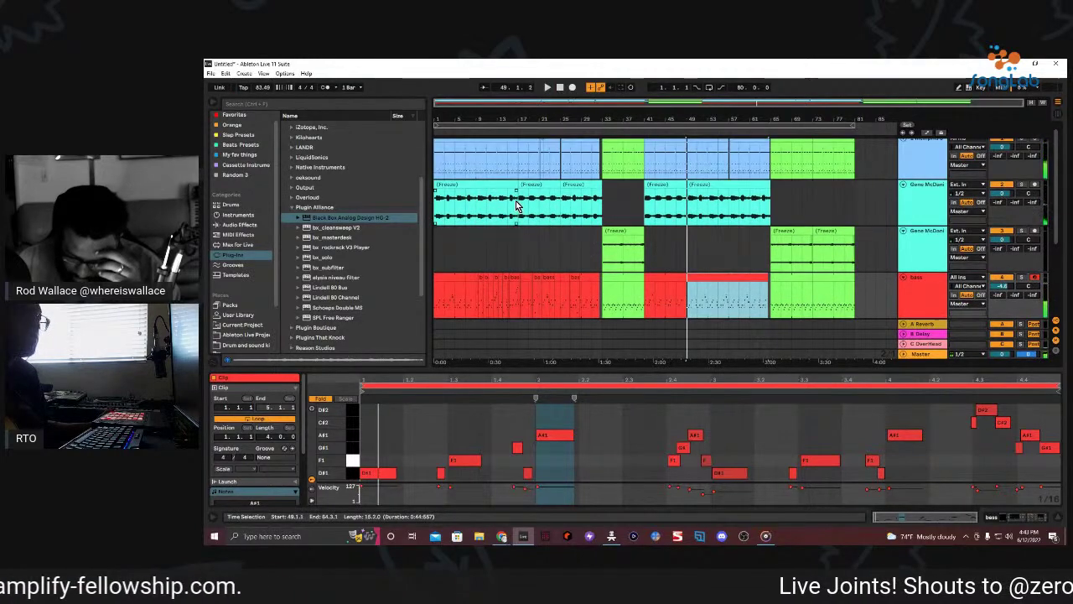
click(517, 206)
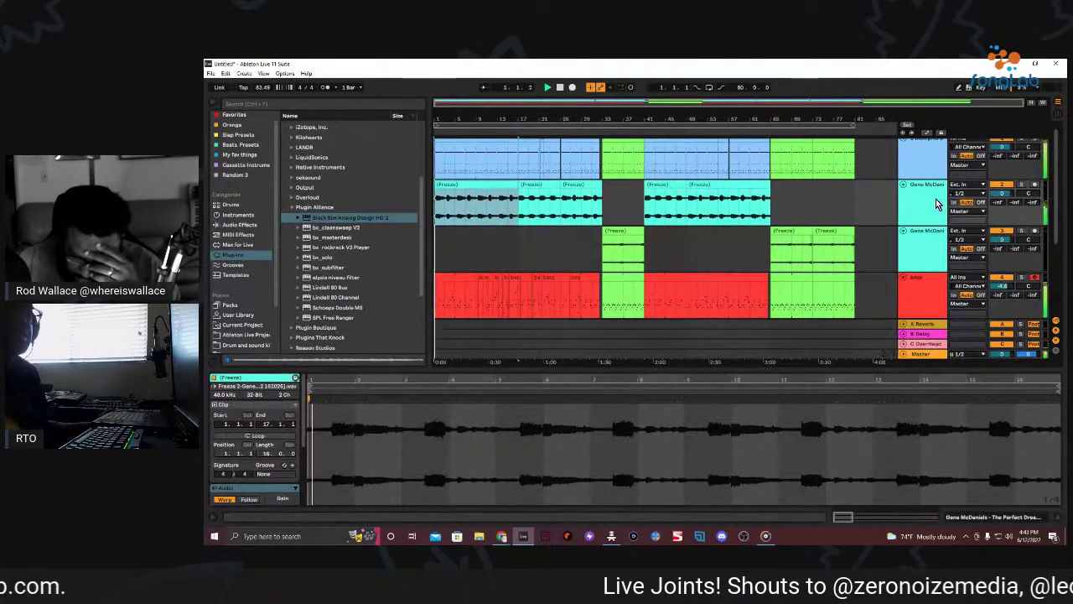
Consolidate the upper sample track's frozen clips from bar 1 to 89 into one clip, leaving its warp mode on Complex.
drag(897, 206, 436, 209)
right_click(480, 191)
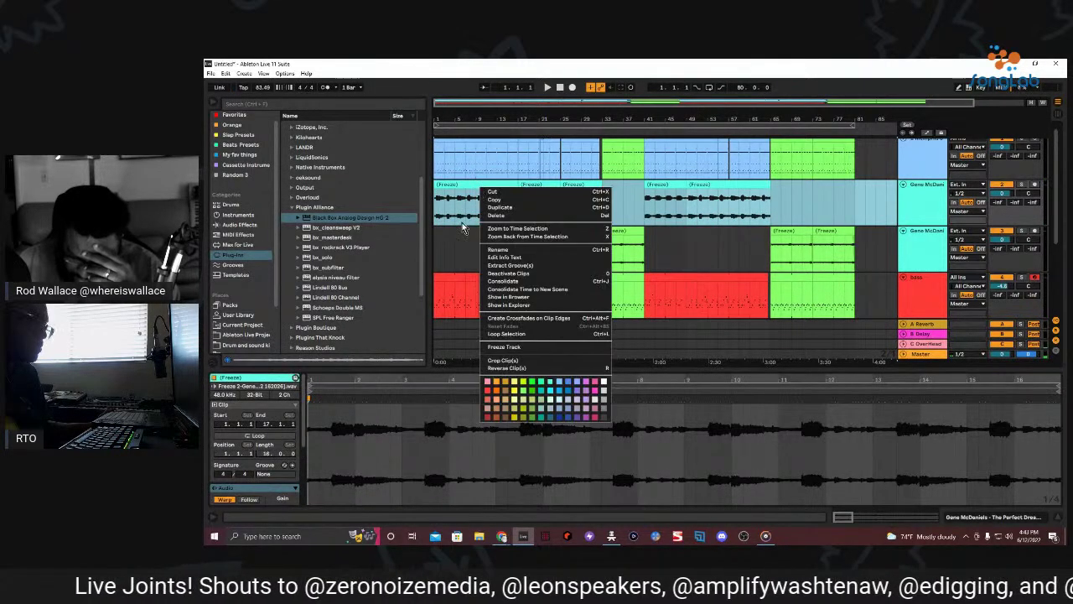
click(568, 281)
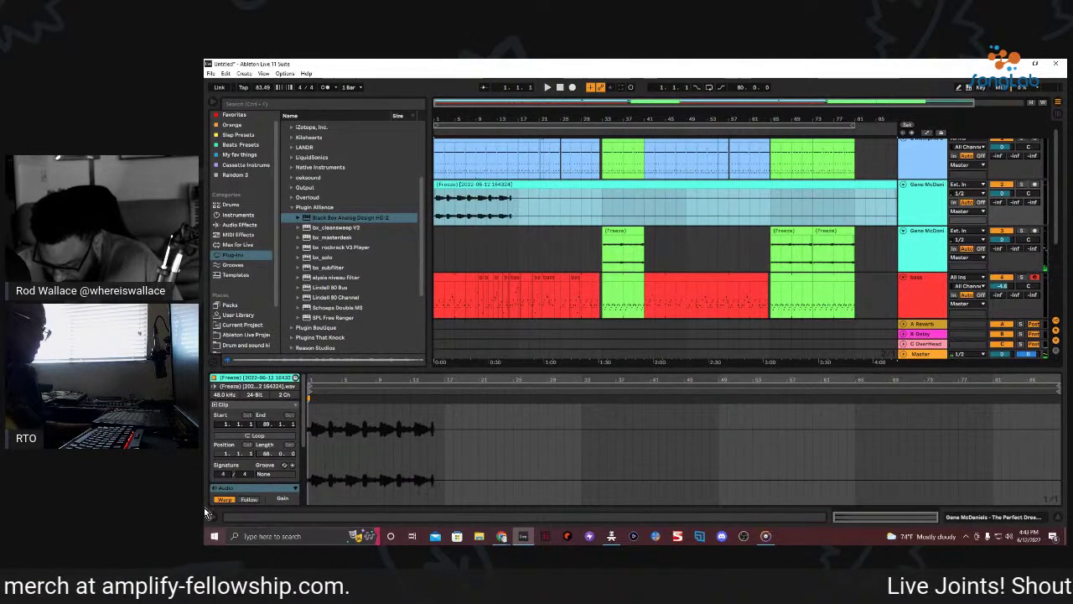
scroll(227, 471, down, 3)
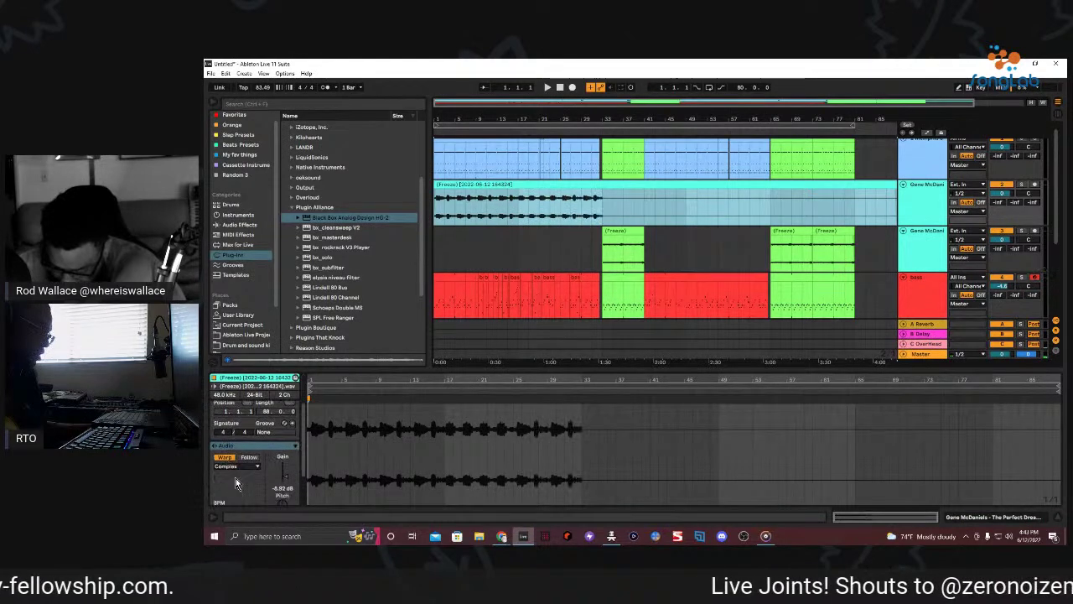
click(243, 466)
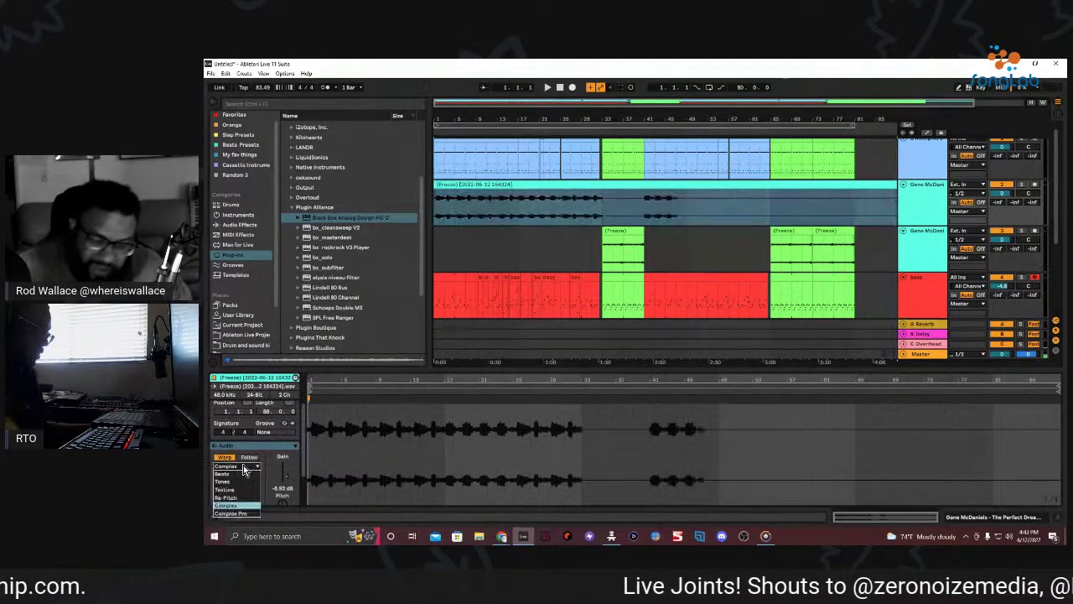
click(240, 512)
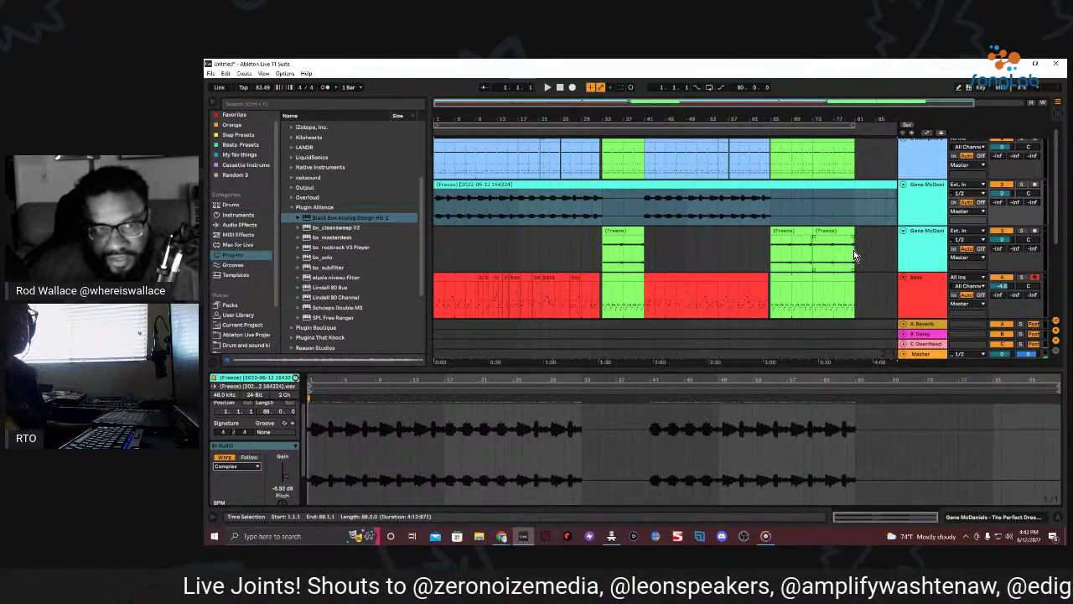
Consolidate the lower sample track's frozen clips from bar 1 to 81 into one clip.
drag(854, 255, 433, 266)
right_click(616, 250)
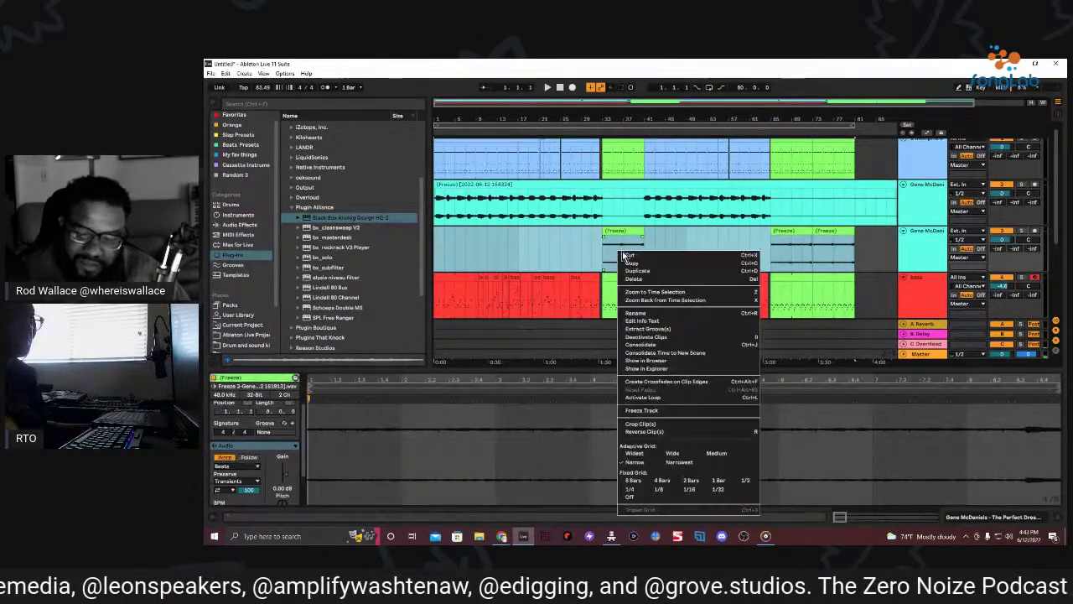
click(682, 343)
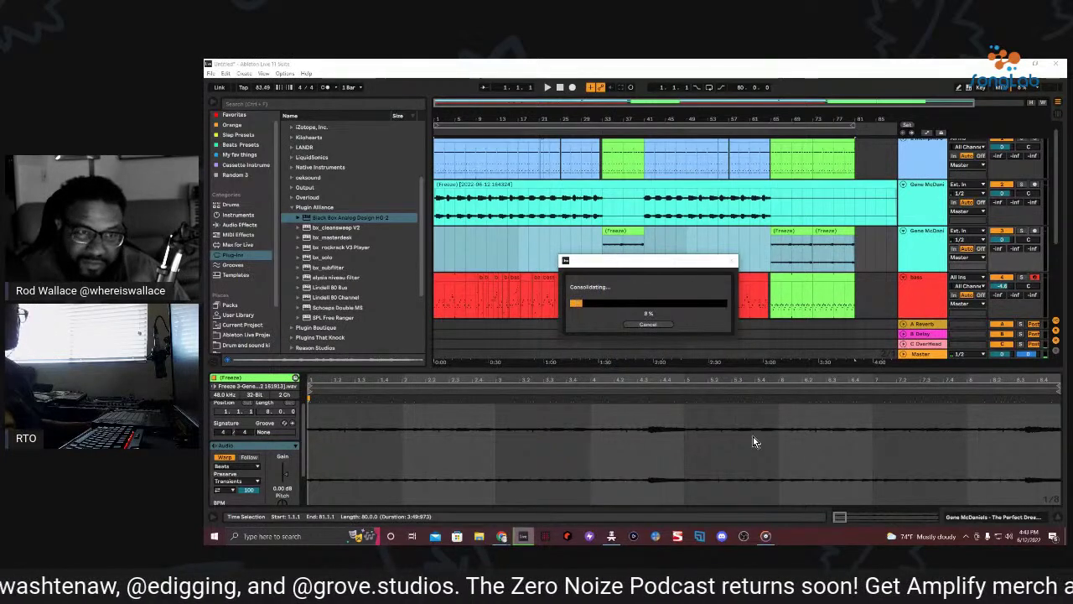
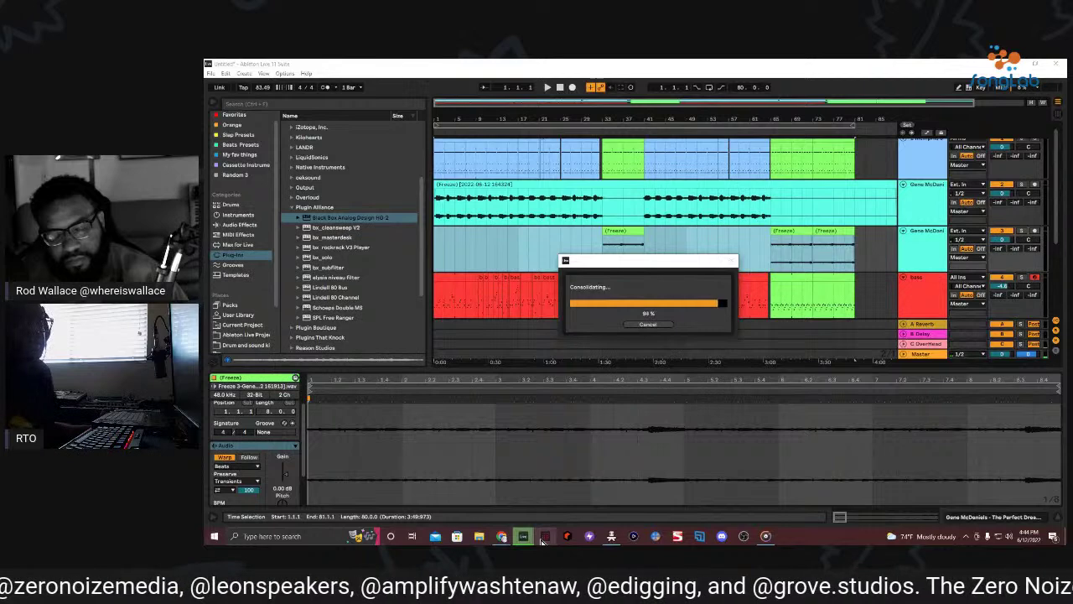
mouse_move(537, 539)
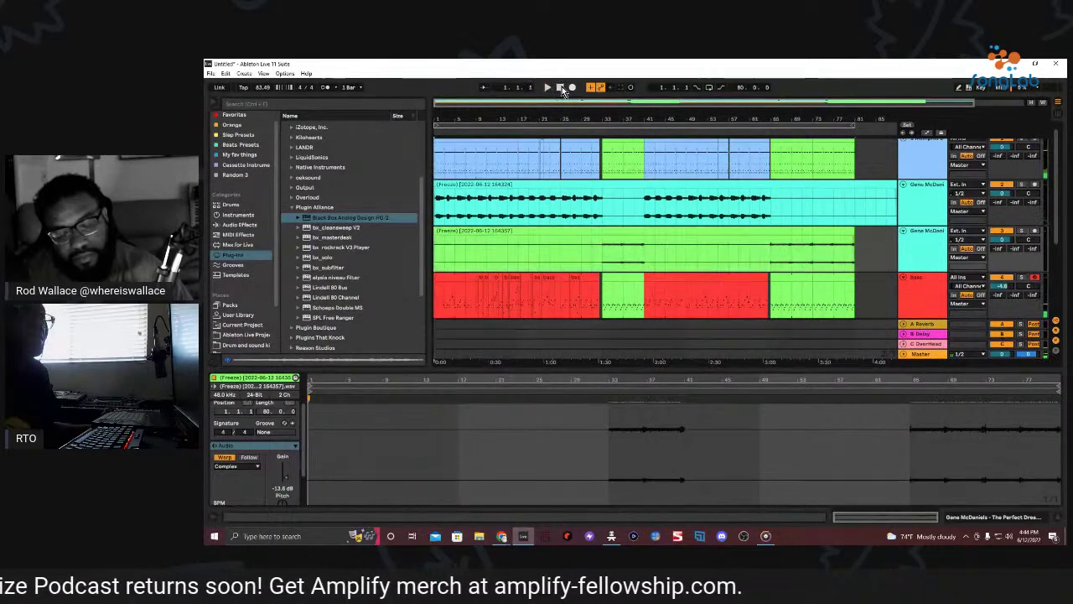
Set the project tempo to 84 BPM, select the upper consolidated sample clip and play the arrangement from bar 1.
key(space)
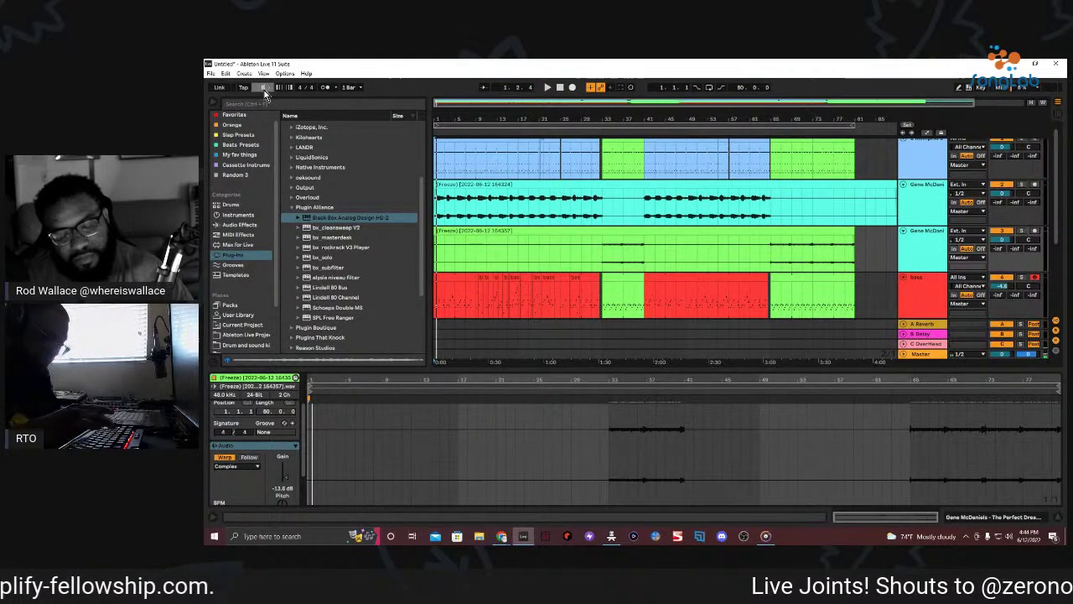
key(space)
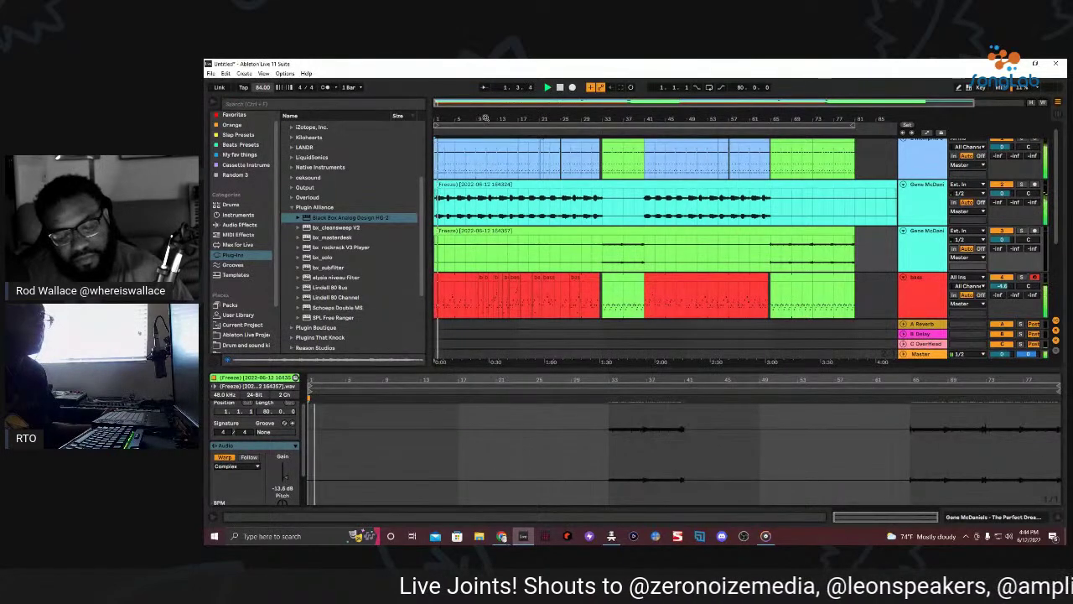
scroll(486, 117, down, 1)
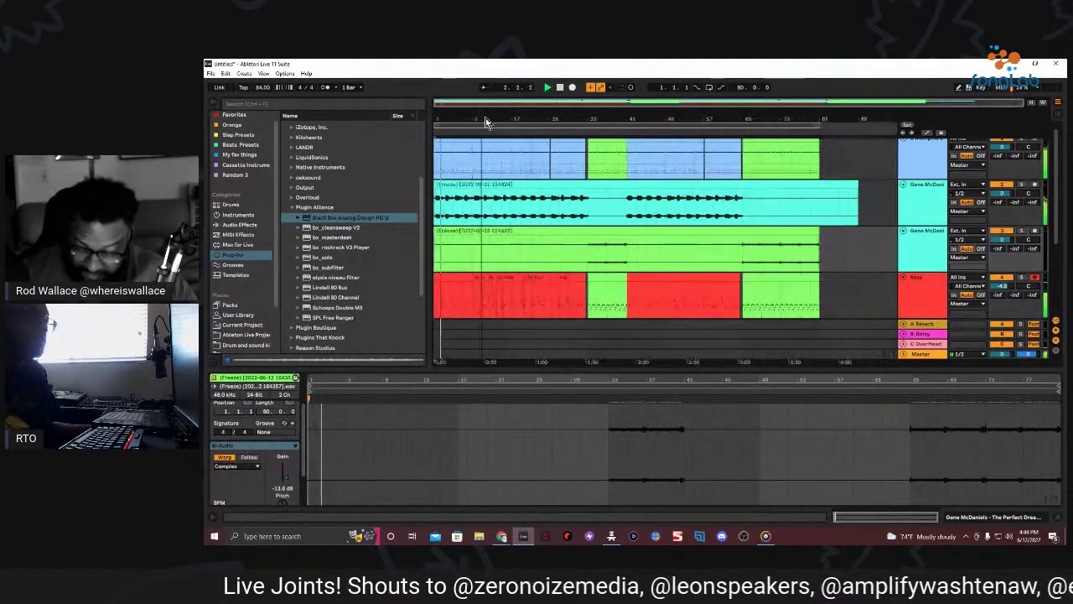
click(482, 184)
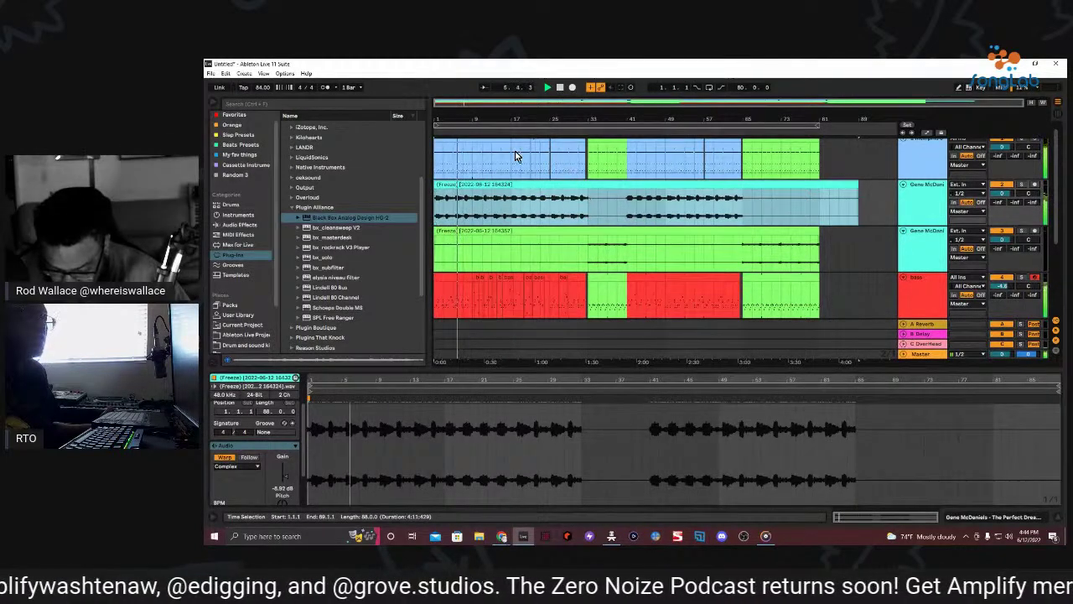
key(space)
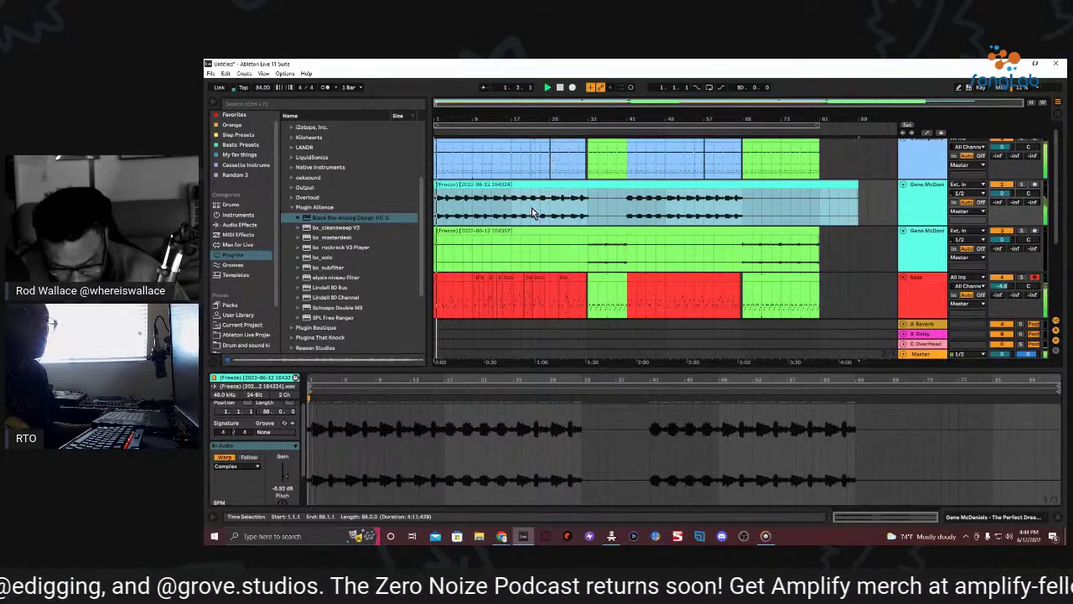
key(space)
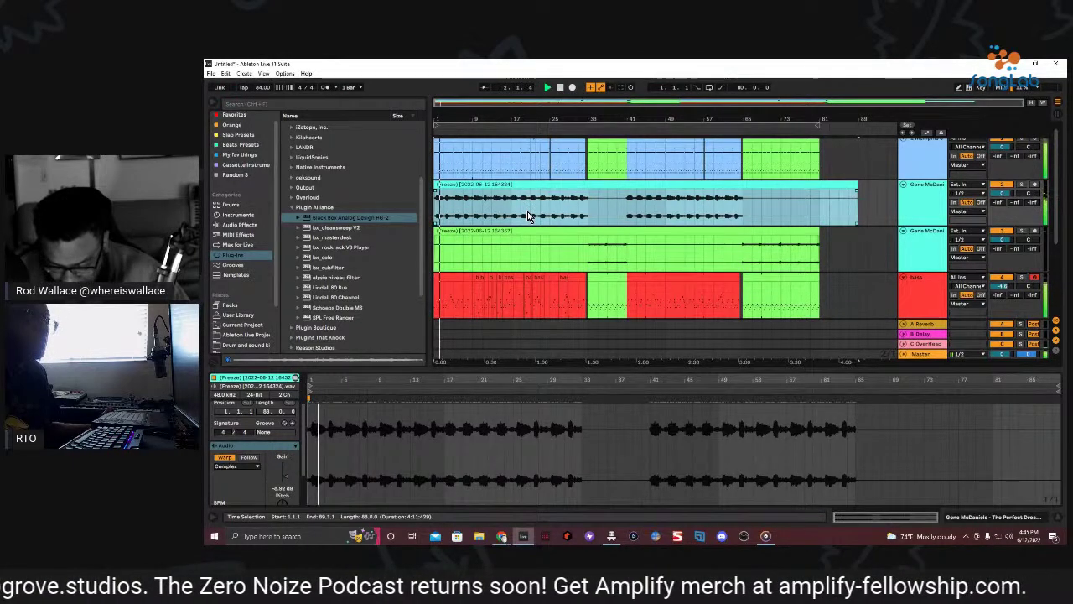
Try the Complex Pro warp mode on the upper consolidated sample clip and return it to Complex.
click(255, 467)
click(246, 514)
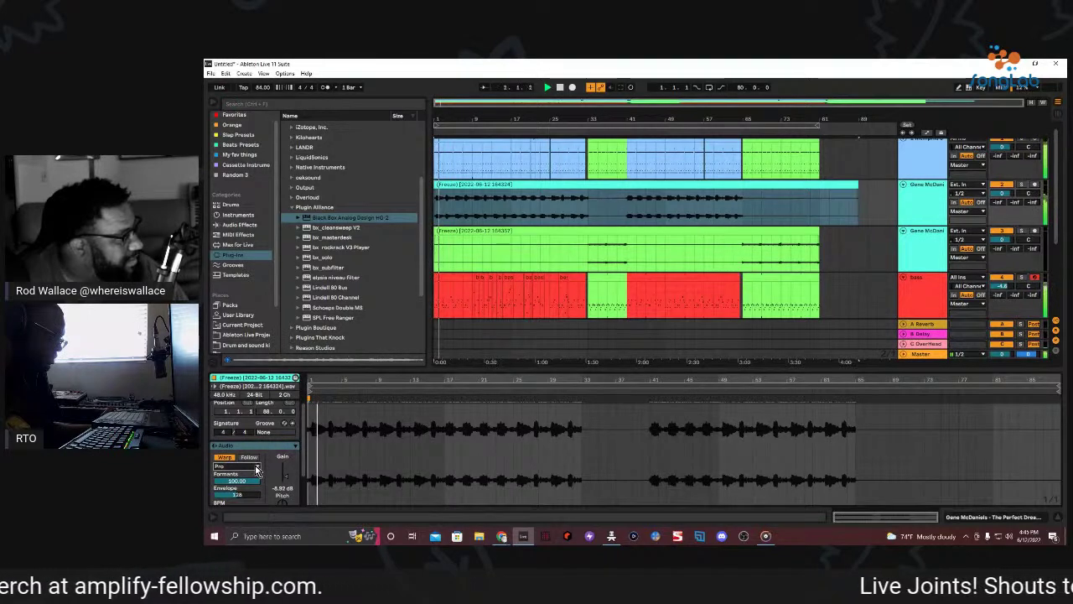
click(256, 469)
click(245, 509)
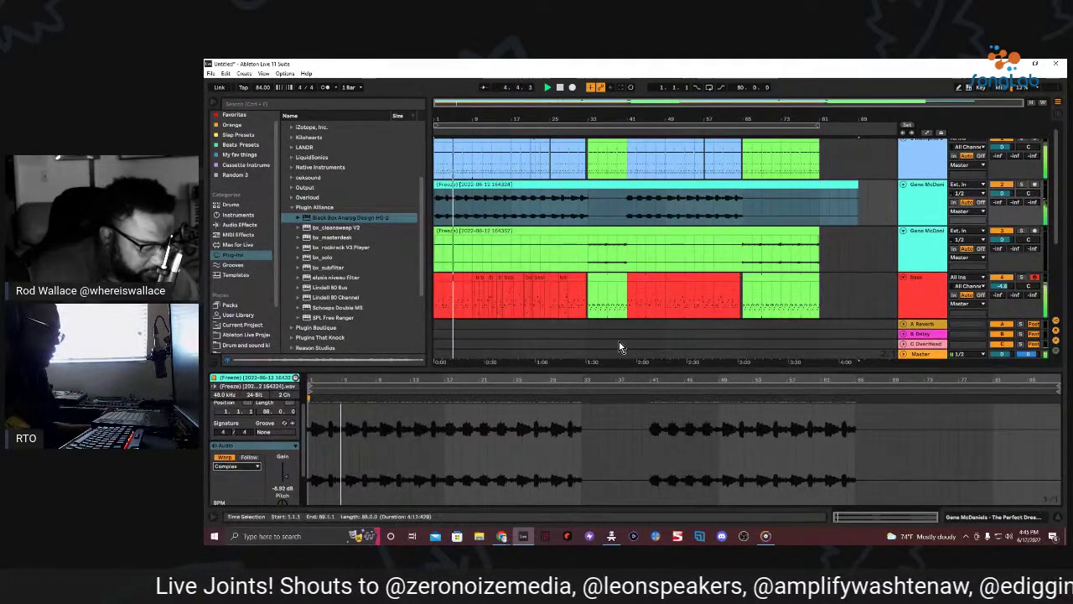
Try the Complex Pro warp mode on the lower consolidated sample clip, return it to Complex and listen up to bar 17.
click(539, 234)
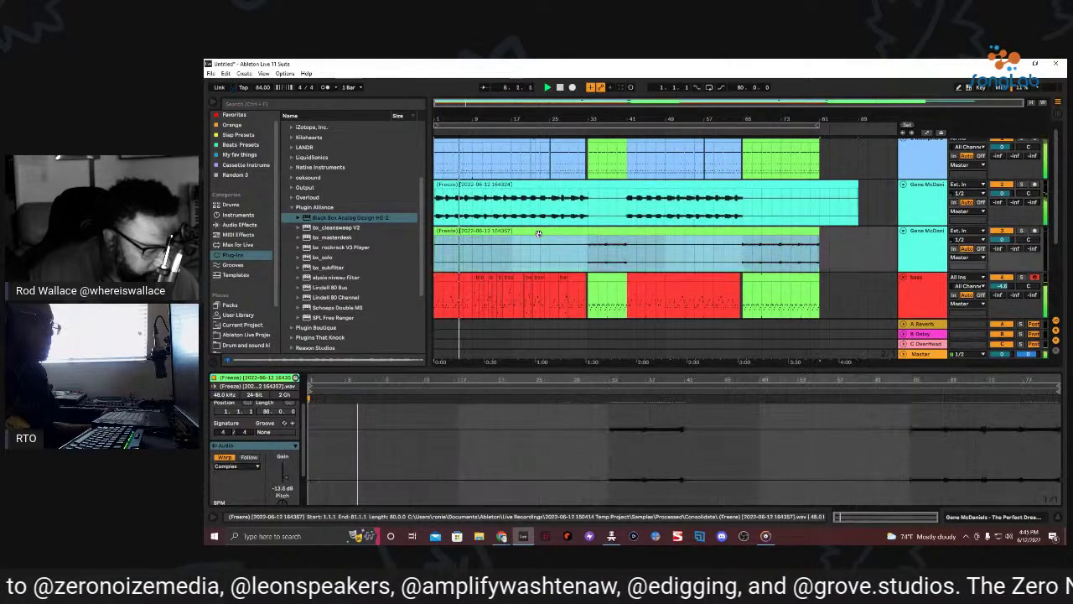
click(248, 470)
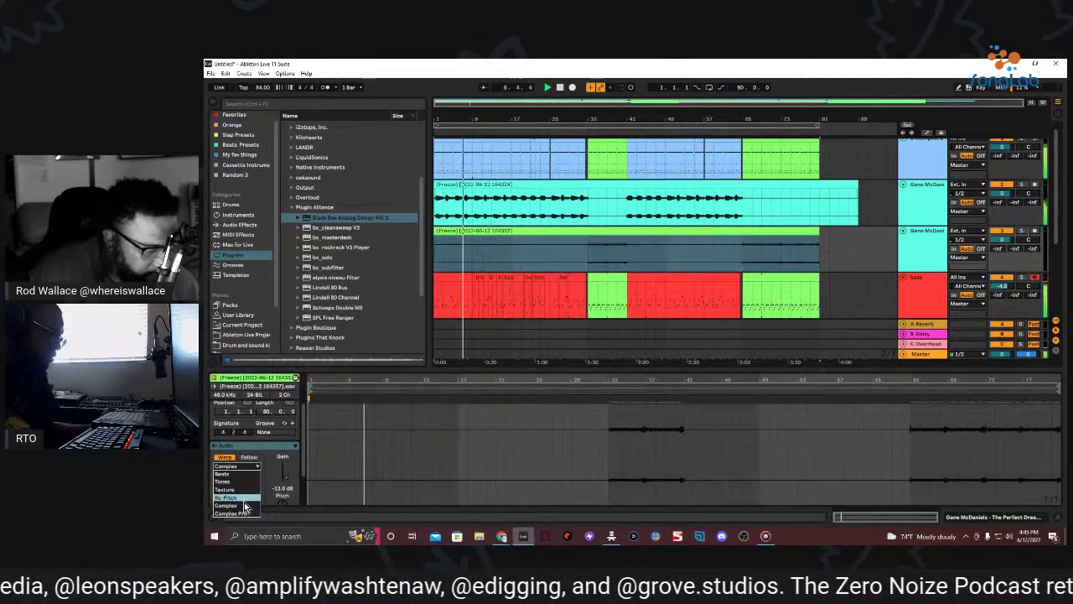
click(242, 518)
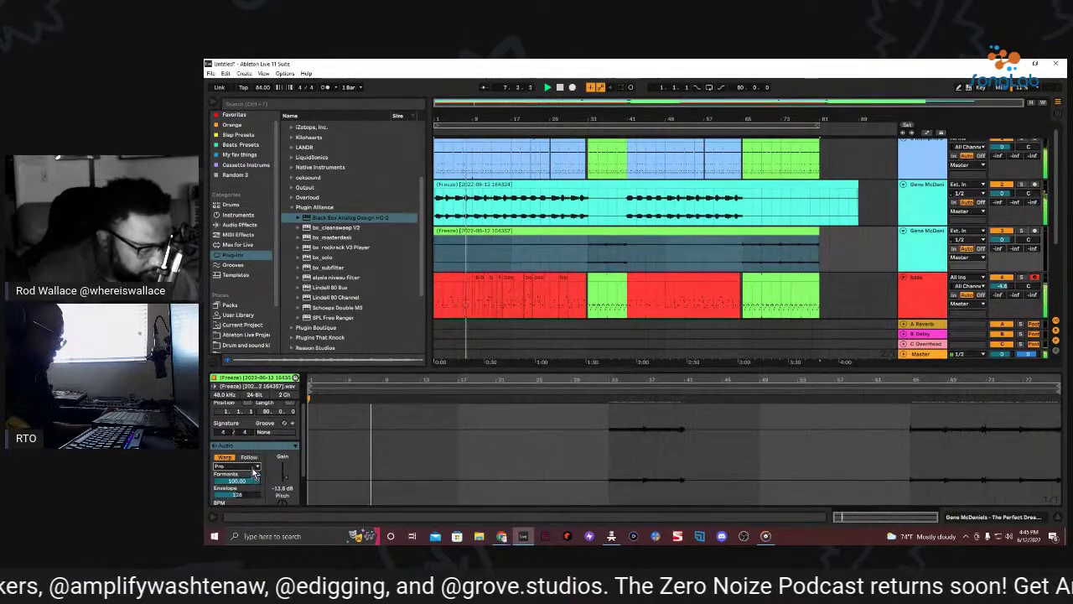
click(254, 468)
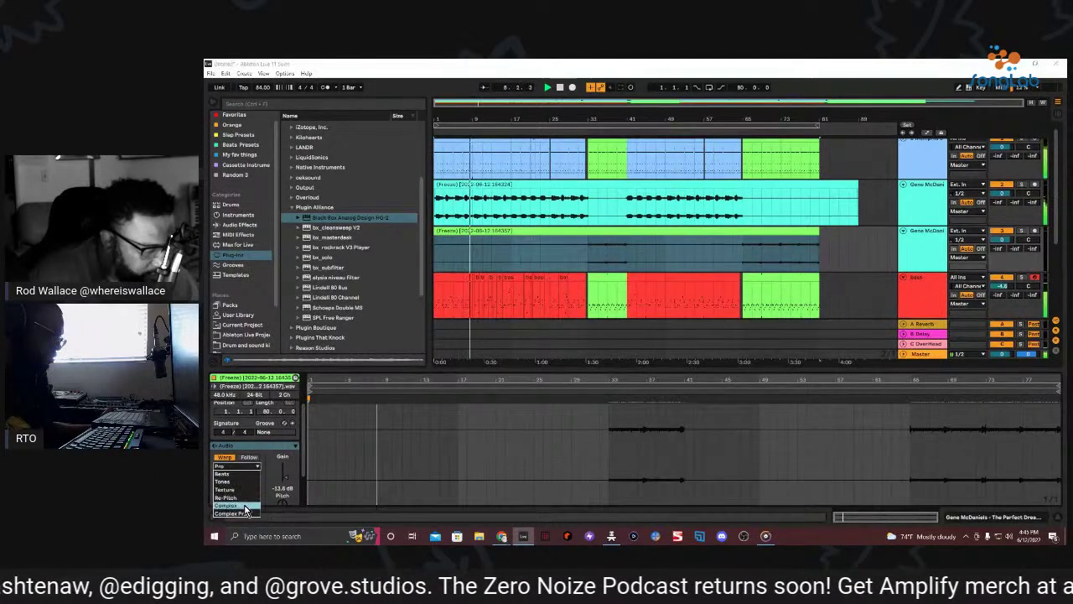
click(241, 507)
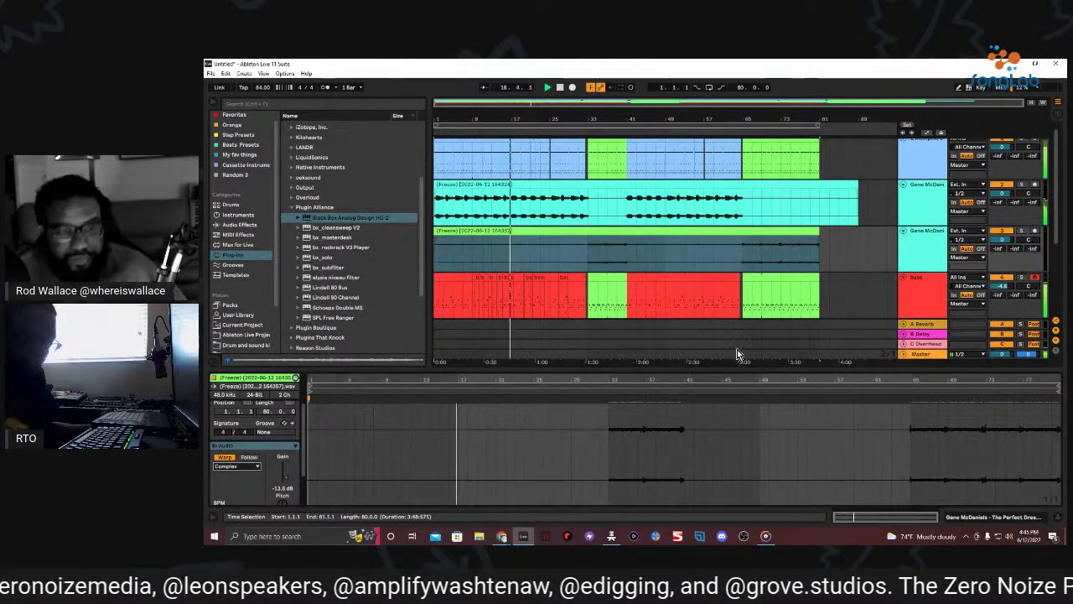
key(space)
Lengthen the G#2 note in the bass clip just before bar 17 and play back the bass fill.
click(513, 281)
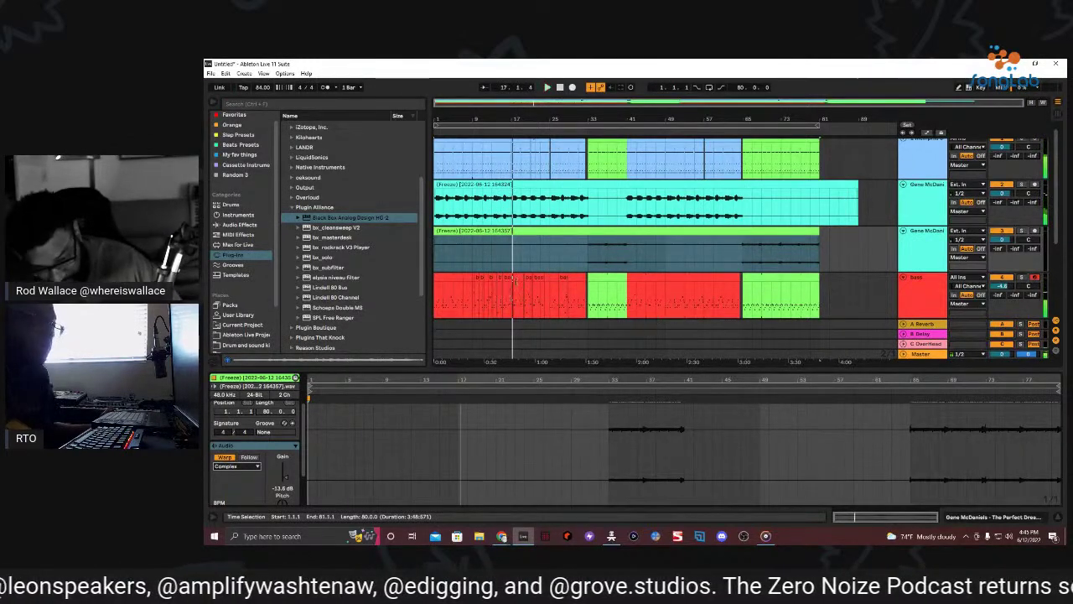
drag(503, 297, 512, 297)
key(space)
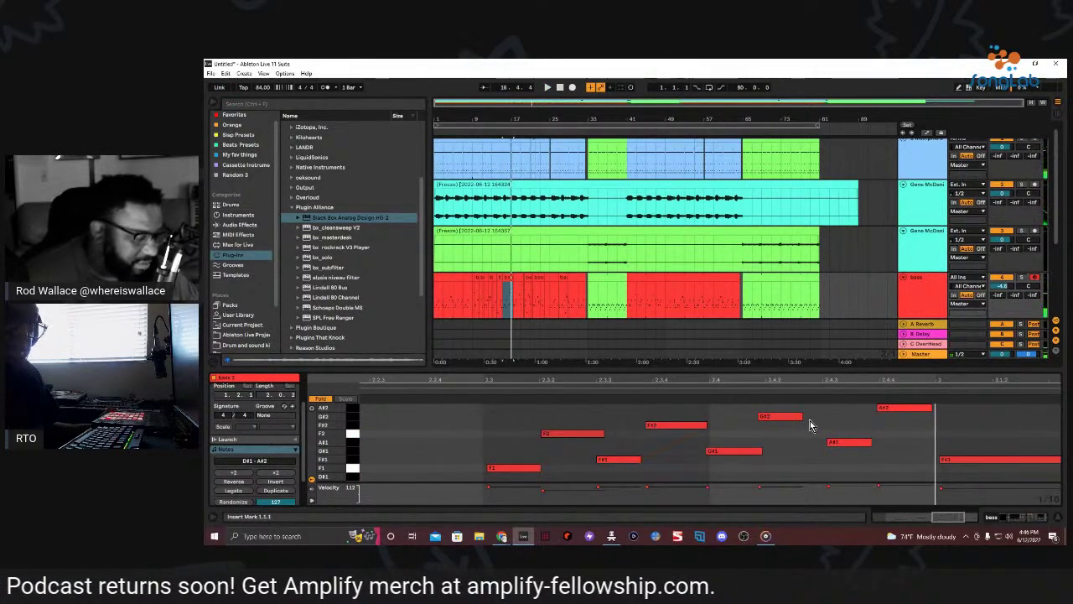
drag(801, 416, 812, 417)
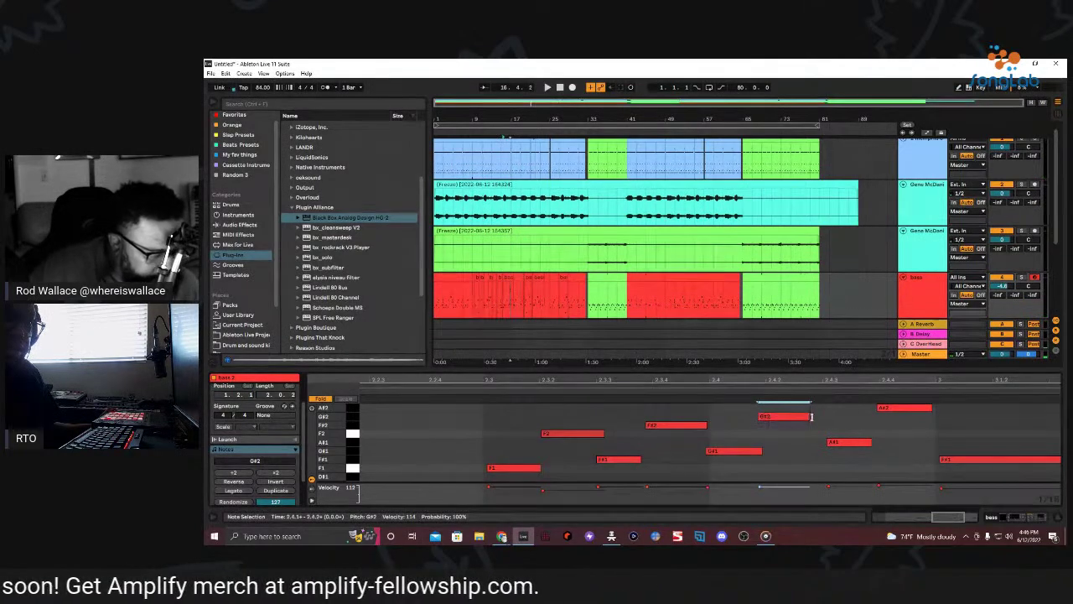
key(space)
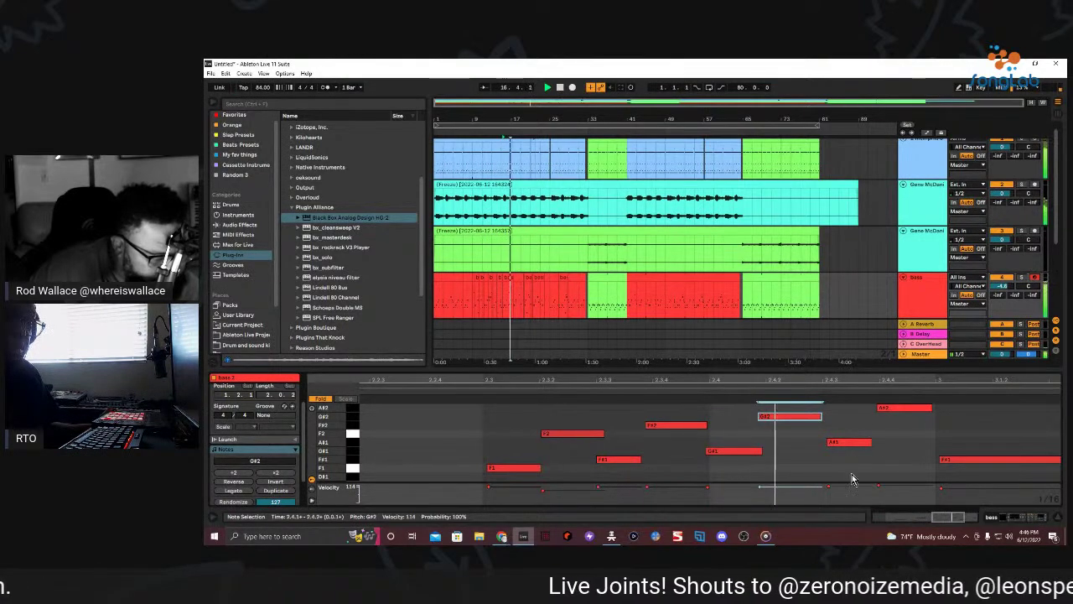
key(space)
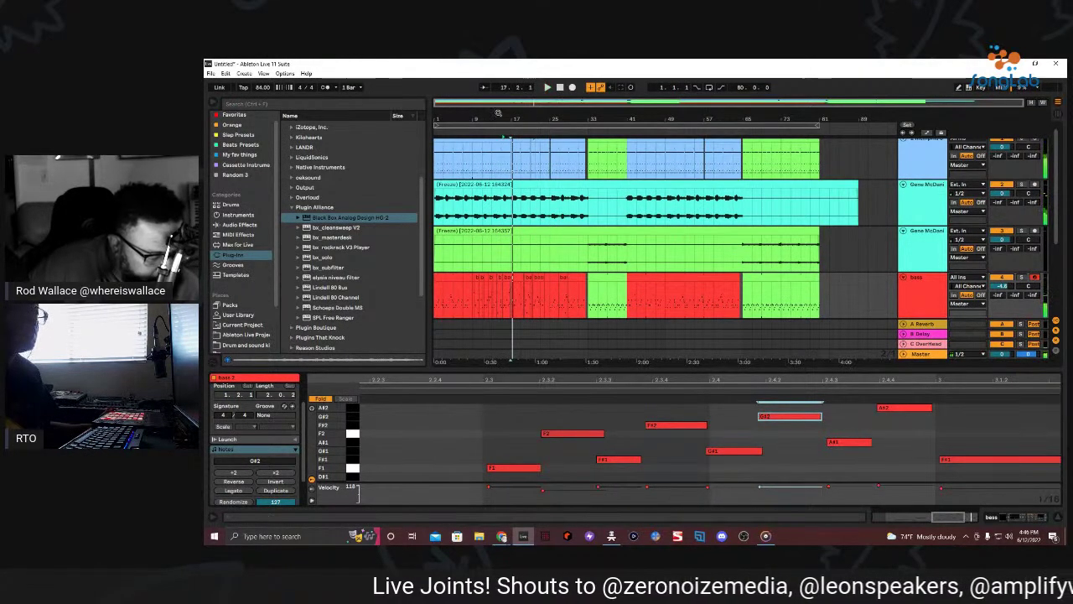
key(space)
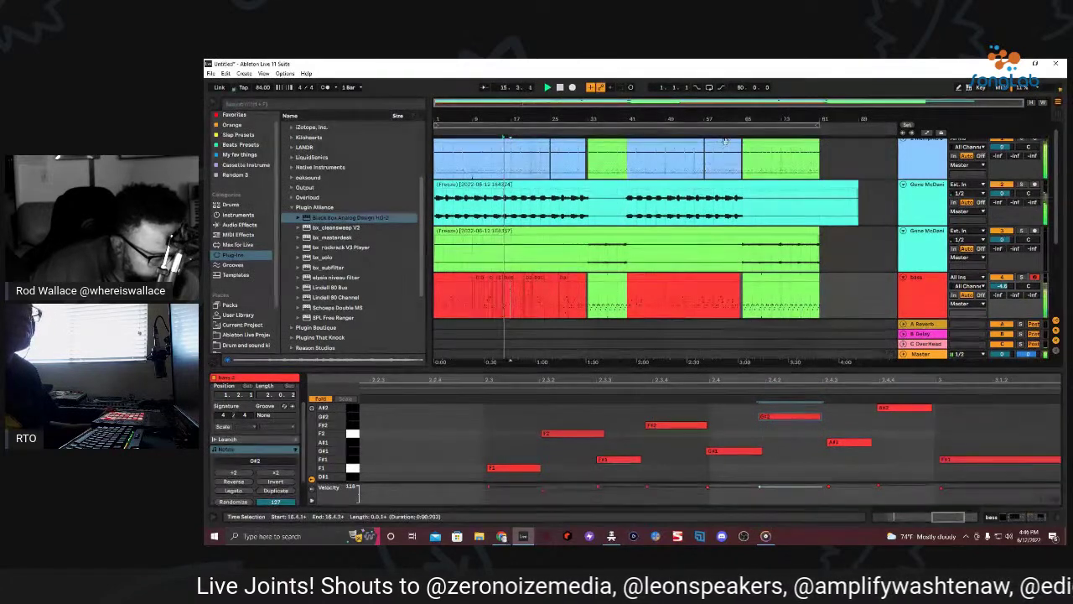
key(space)
Shorten the end of the upper consolidated sample clip to bar 81 and briefly play from bar 1.
key(ctrl+a)
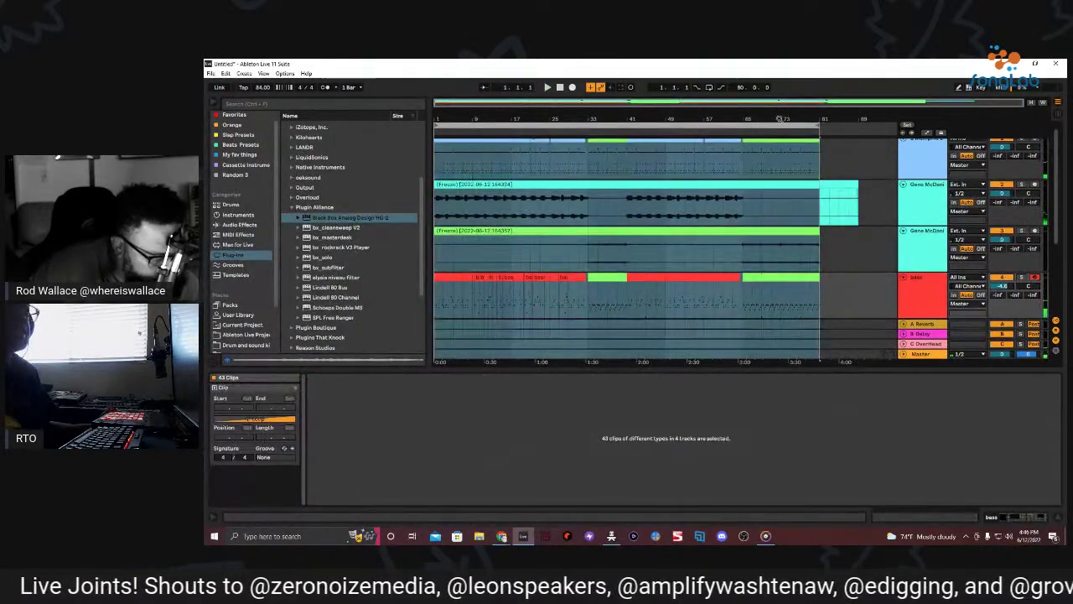
click(846, 186)
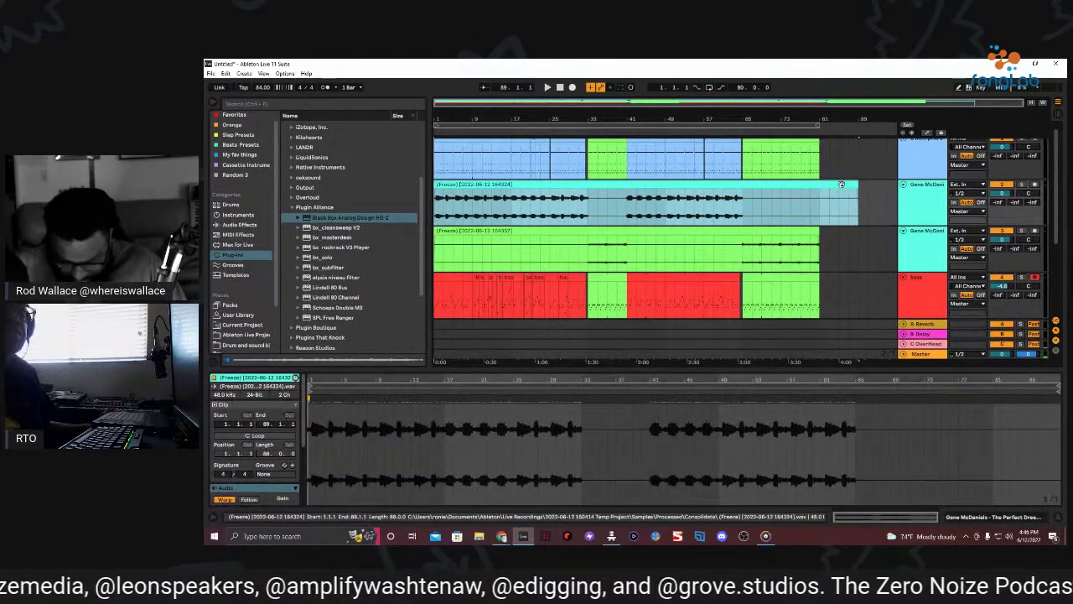
drag(856, 186, 820, 188)
key(space)
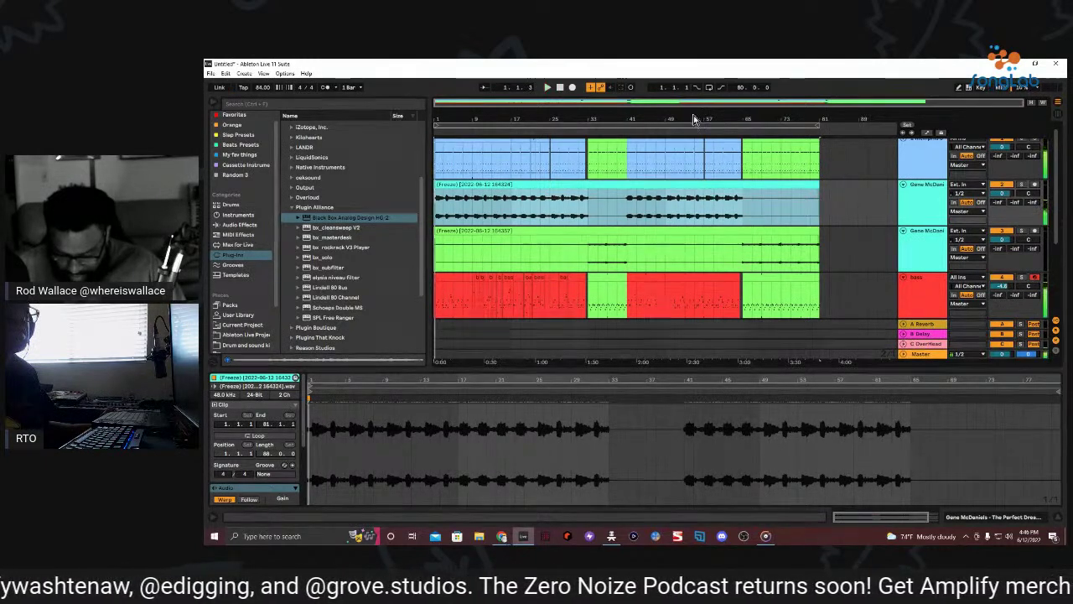
drag(693, 120, 817, 123)
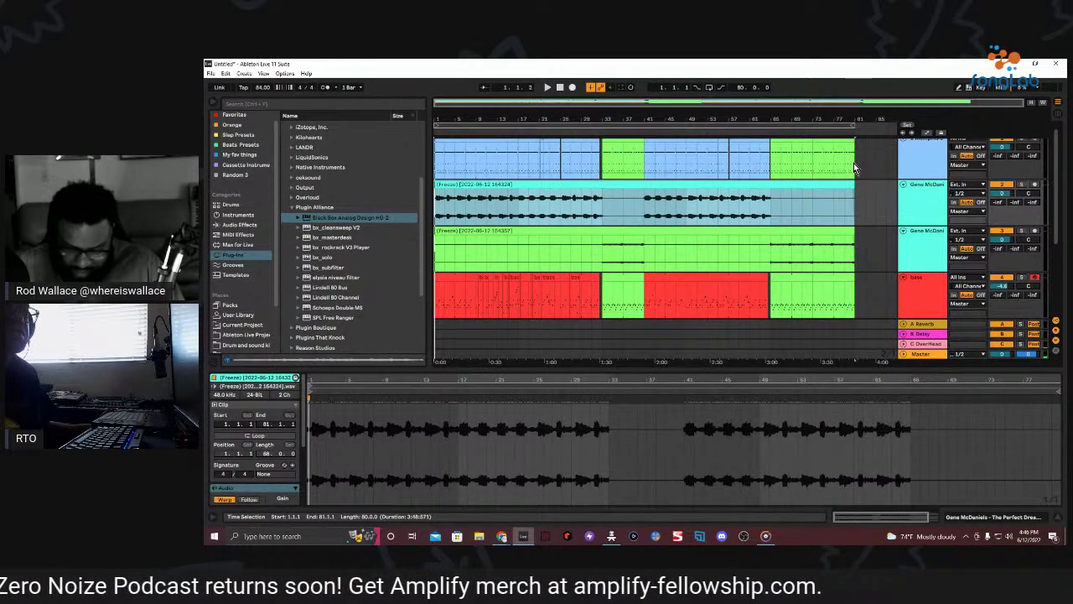
scroll(795, 239, down, 4)
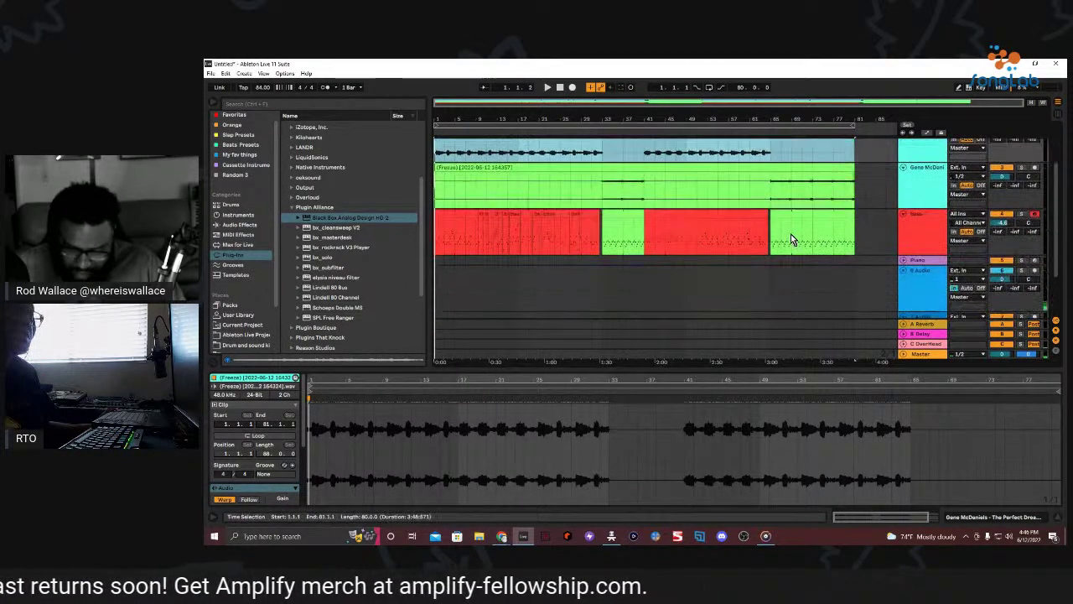
scroll(766, 227, down, 2)
scroll(761, 225, up, 2)
scroll(762, 225, up, 2)
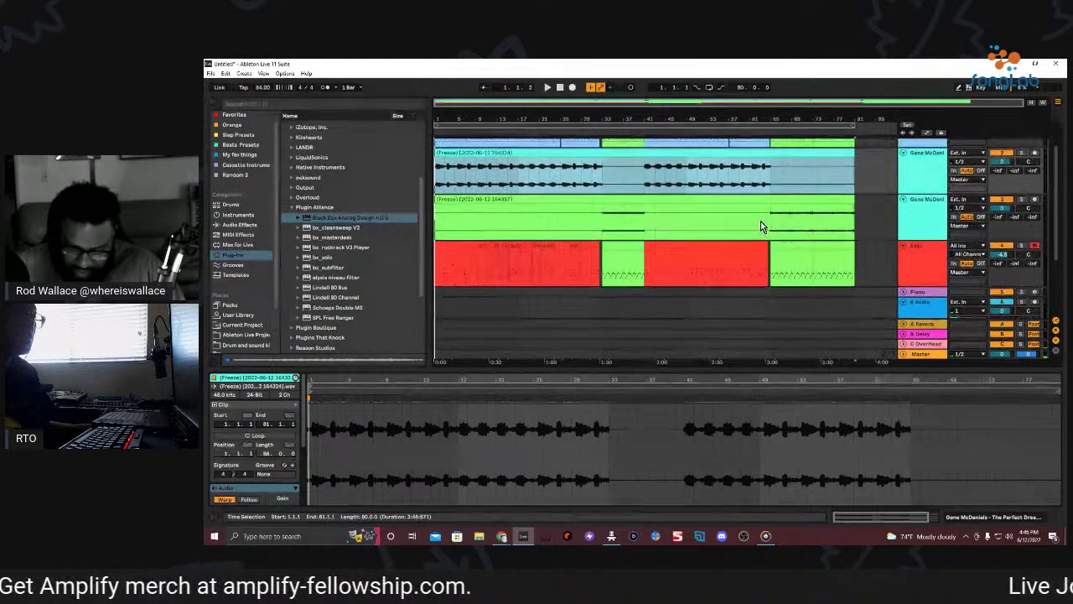
scroll(761, 226, up, 2)
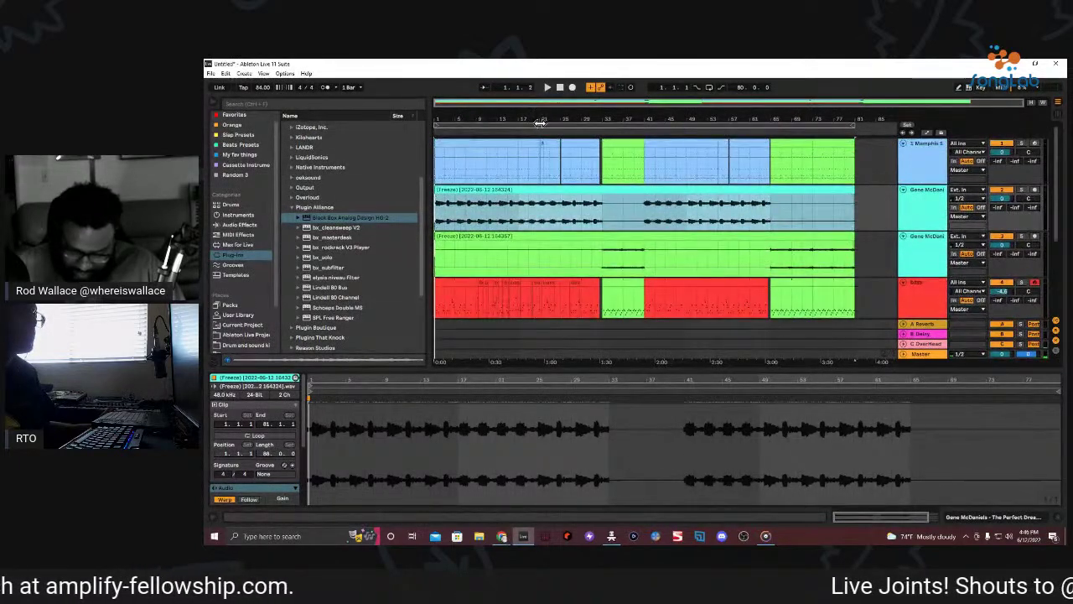
Select the whole arrangement and save the Live Set as Good Man in the 6. Jun folder, leaving the temporary files in place.
key(ctrl+a)
click(209, 73)
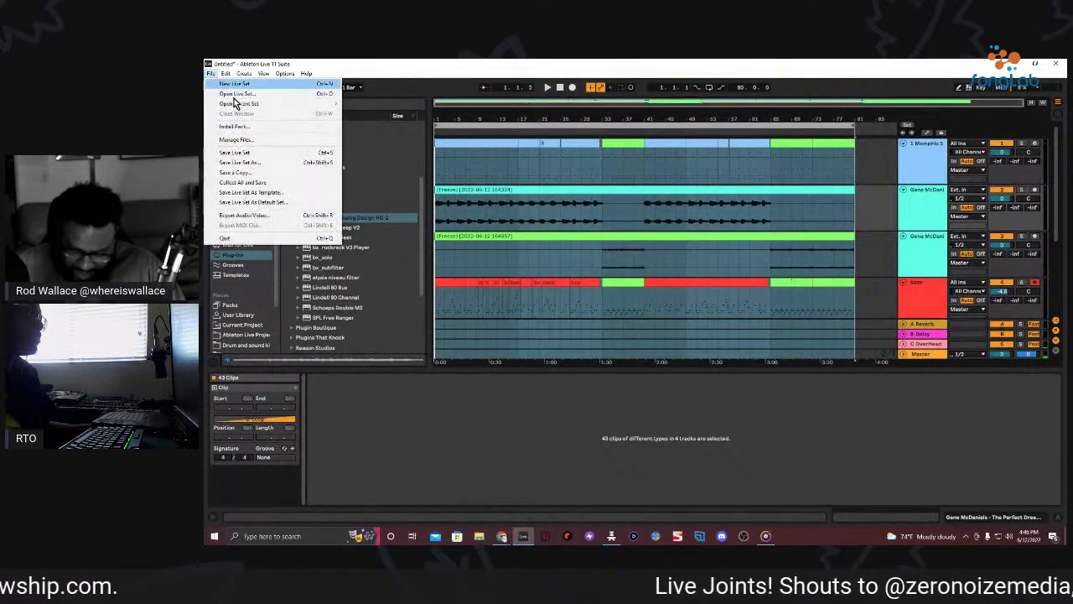
click(263, 161)
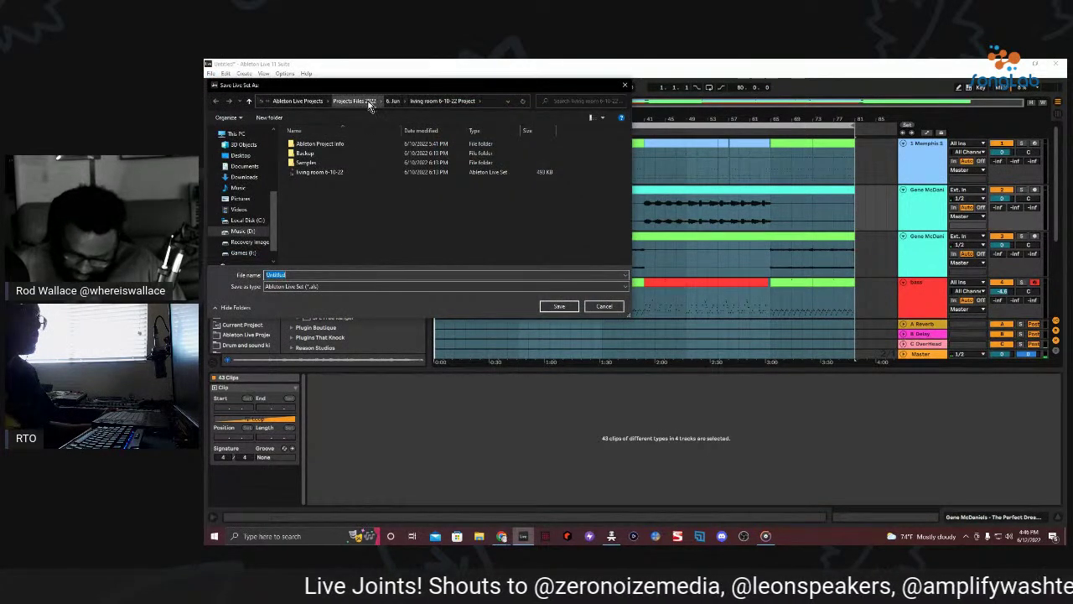
click(395, 102)
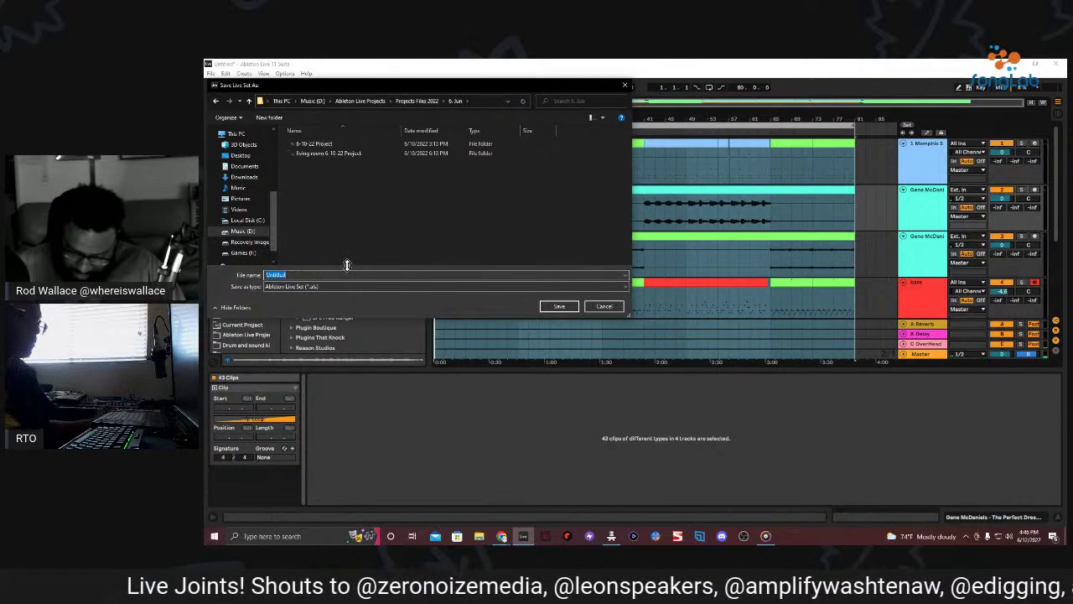
text(6)
text(ood)
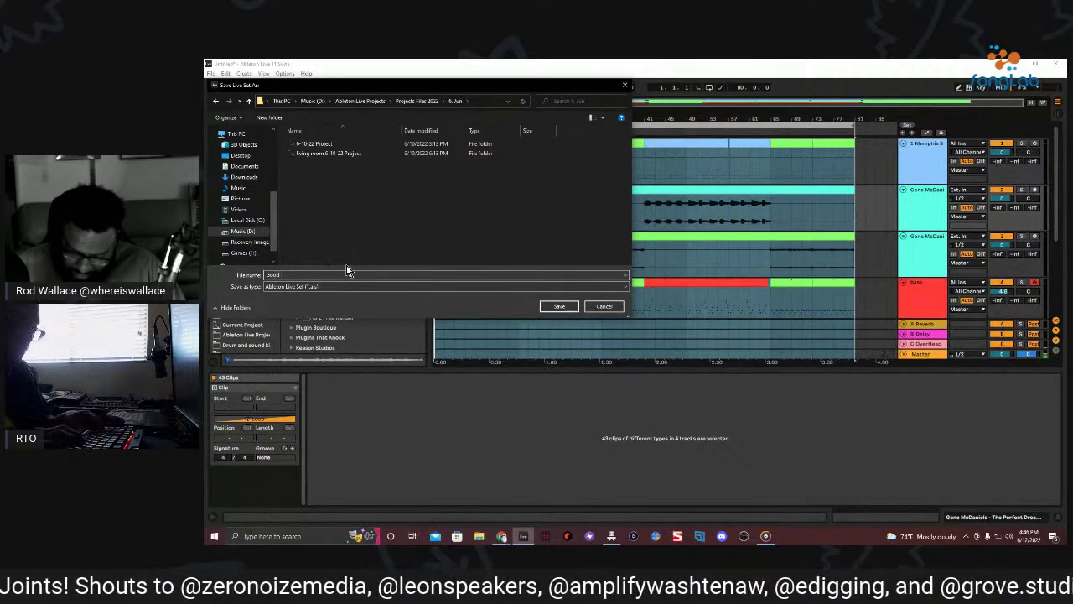
text( Man)
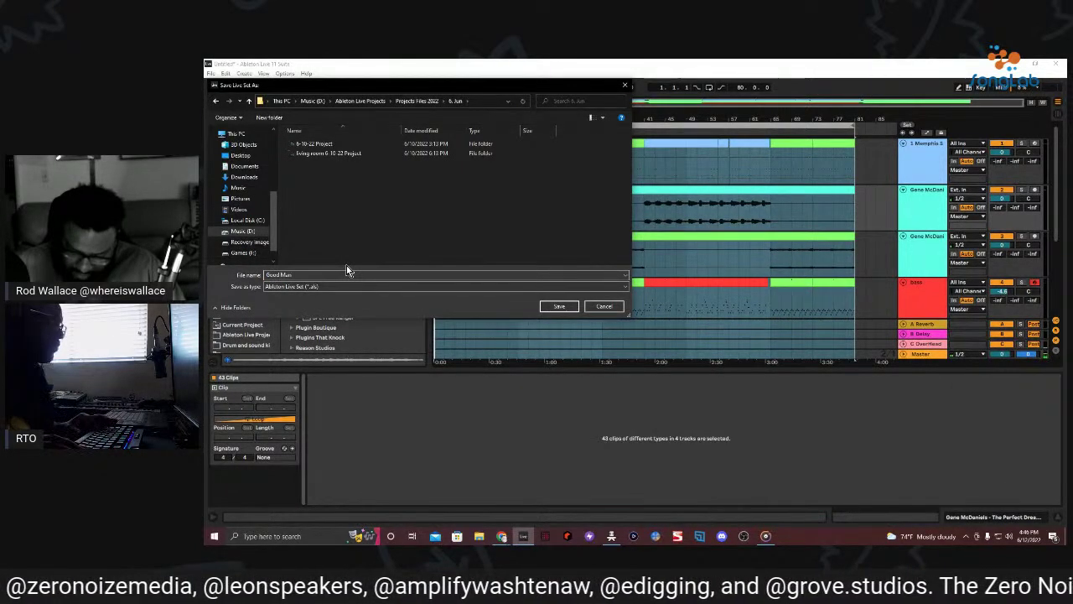
key(Return)
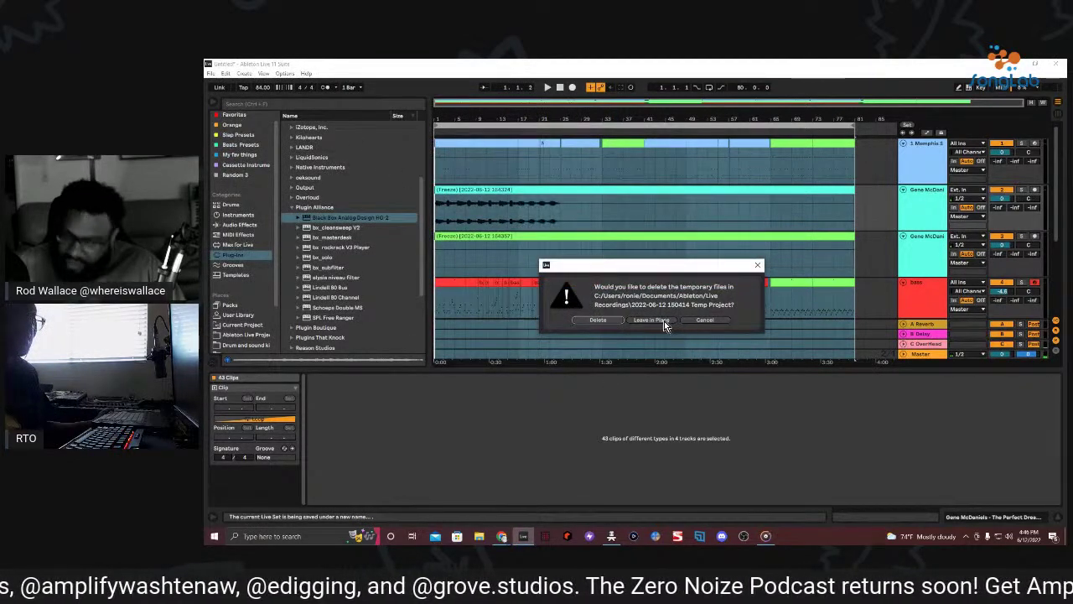
click(660, 320)
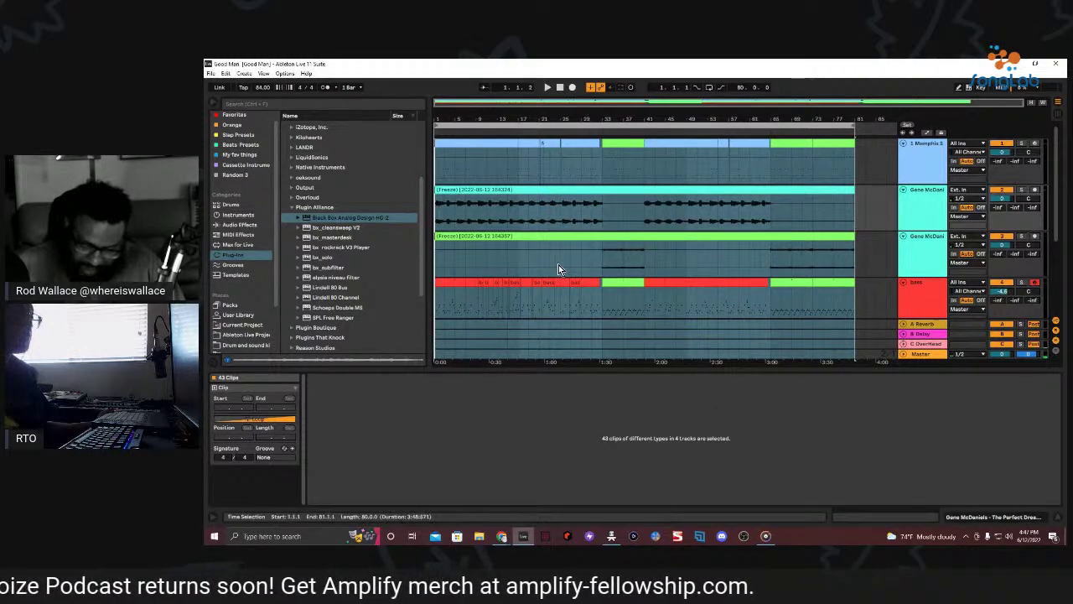
Export the 80-bar Master mix from bar 1 as the 24-bit WAV file Good Man on the Desktop, and clear the selection.
scroll(530, 257, down, 3)
scroll(381, 220, down, 1)
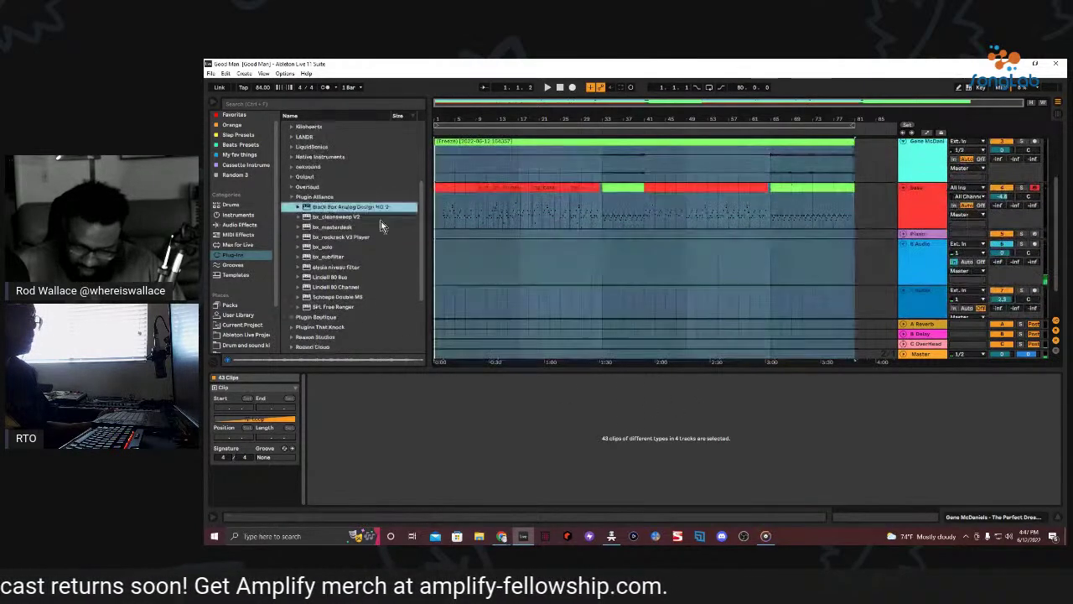
click(210, 74)
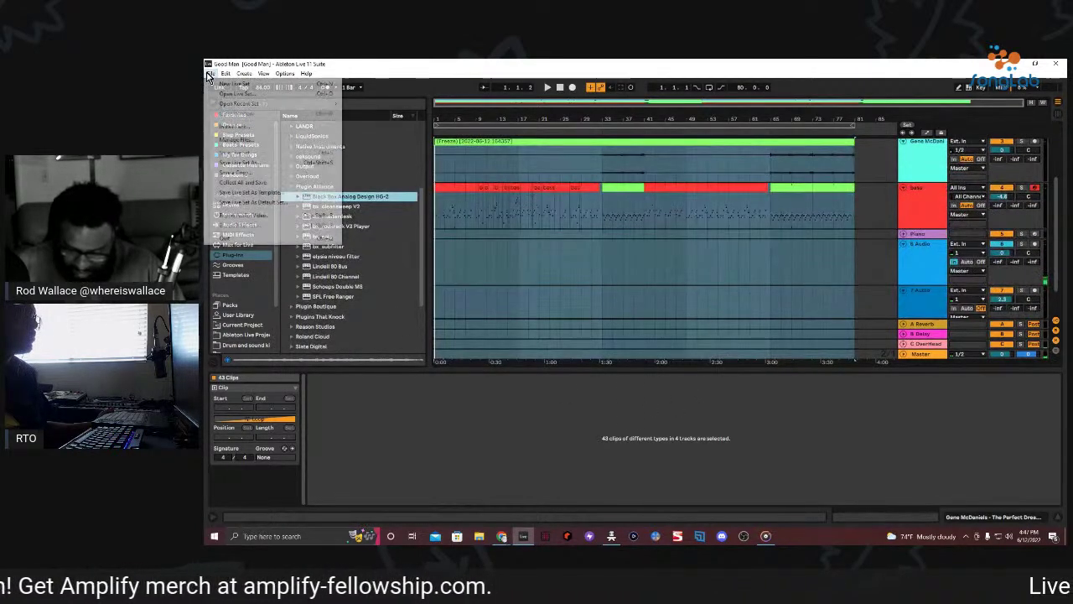
click(249, 216)
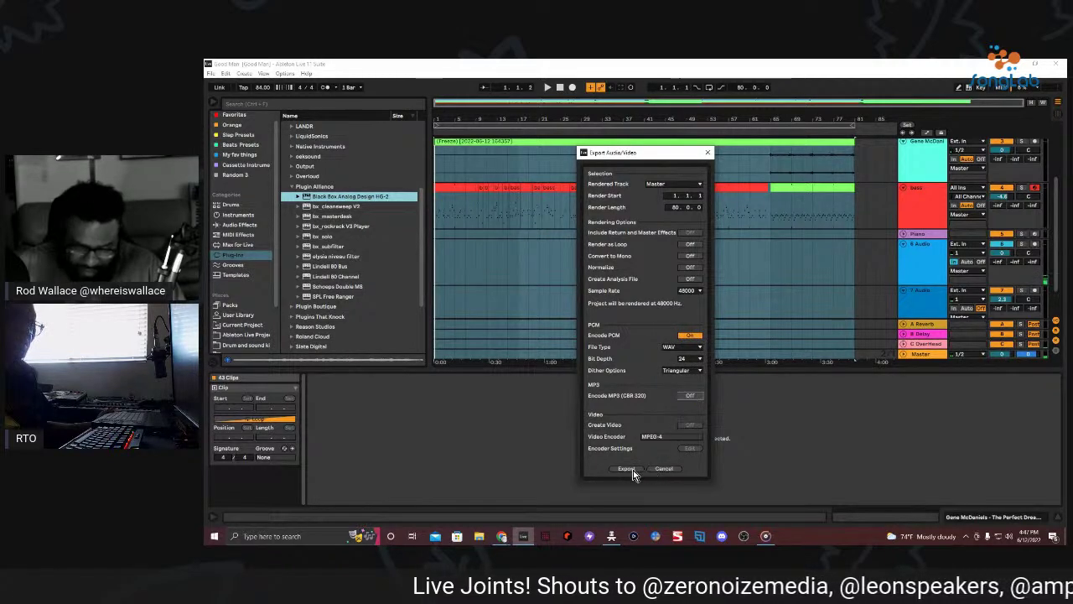
click(628, 469)
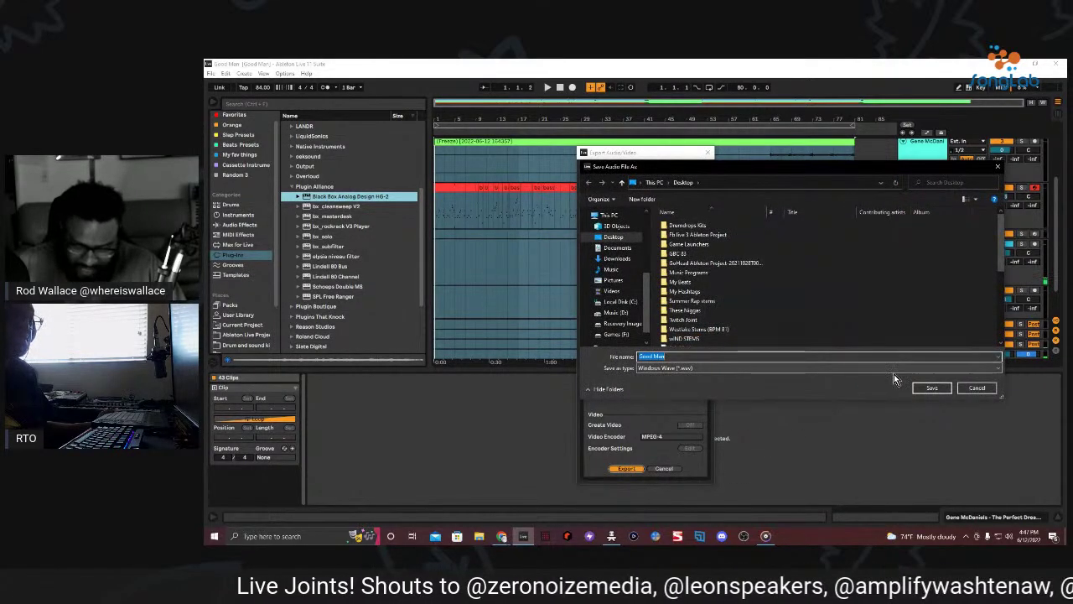
click(930, 389)
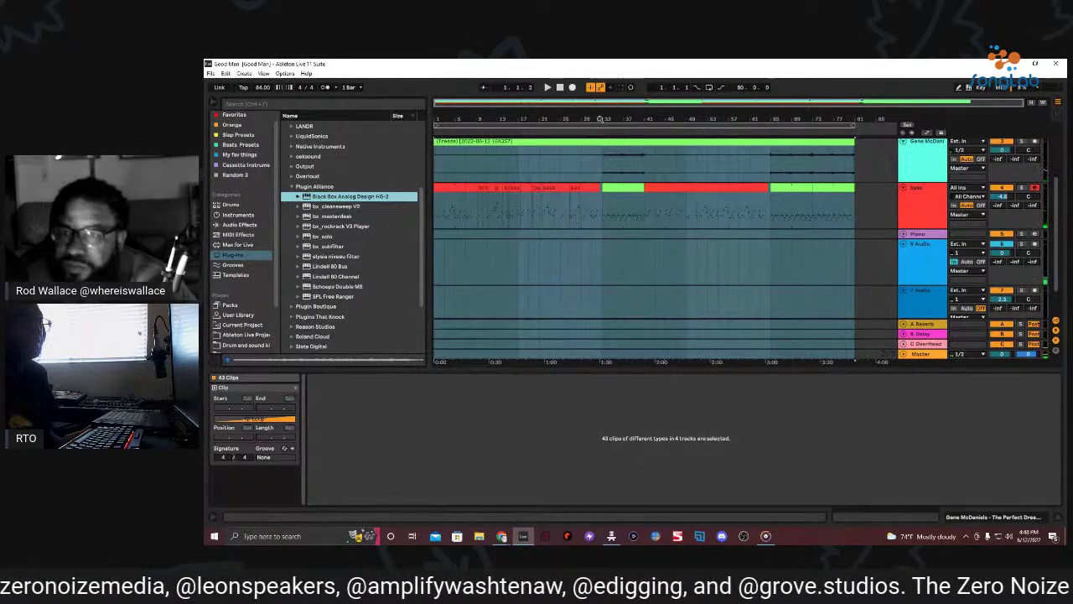
drag(599, 116, 599, 116)
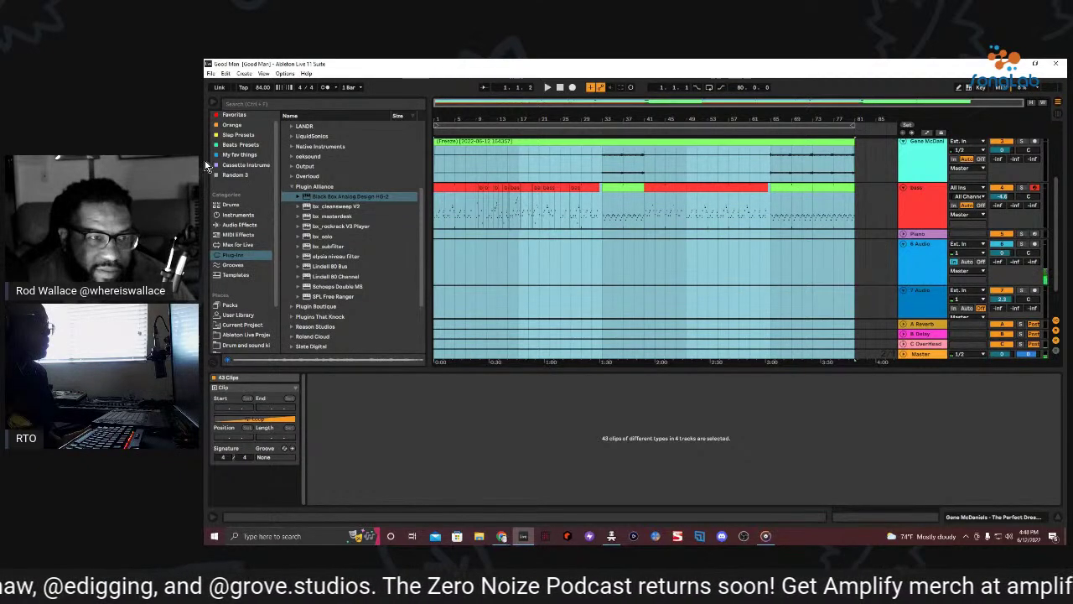
click(537, 297)
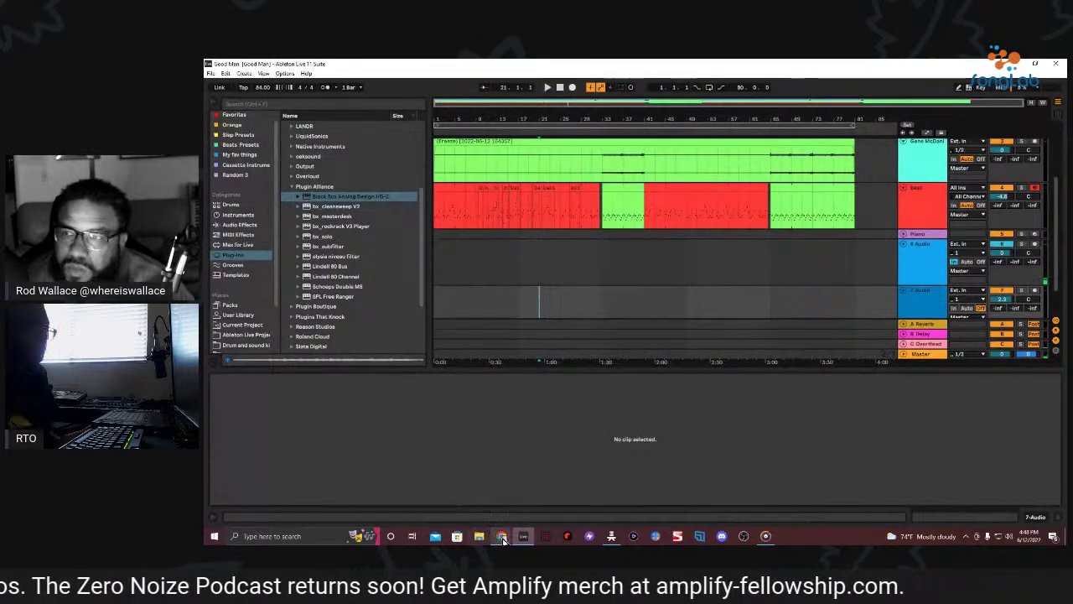
Switch to Chrome to check the YouTube stream and the StreamYard viewer comments, and return to Ableton Live.
mouse_move(503, 538)
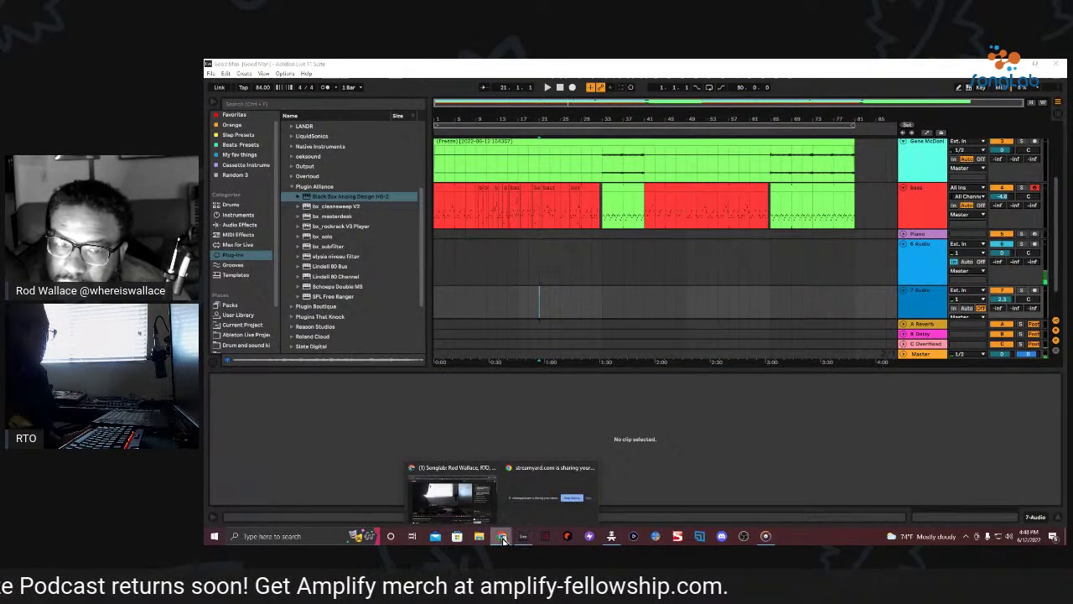
click(461, 506)
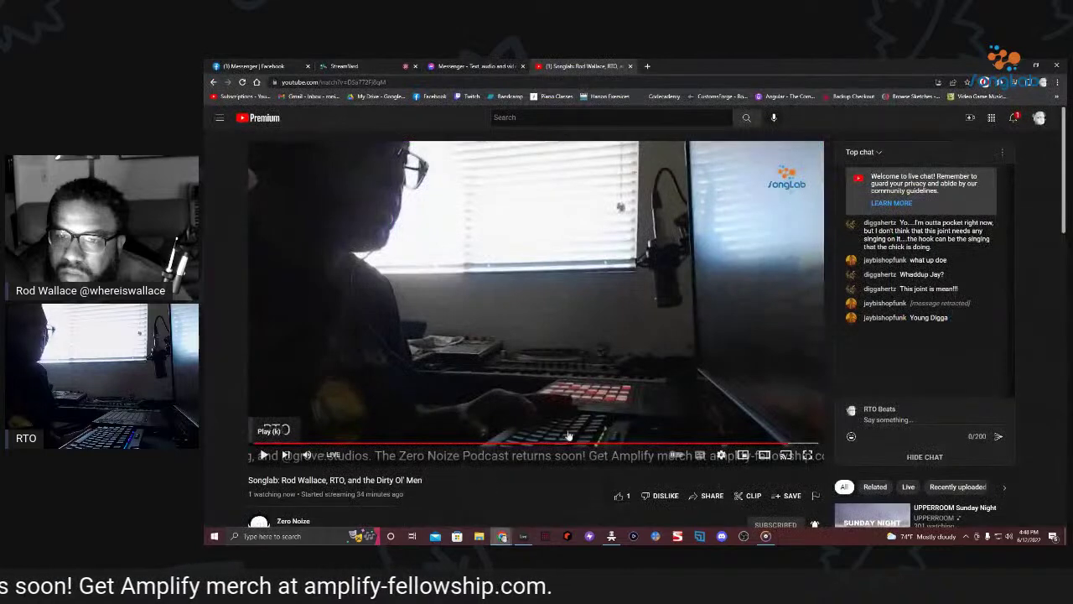
click(355, 67)
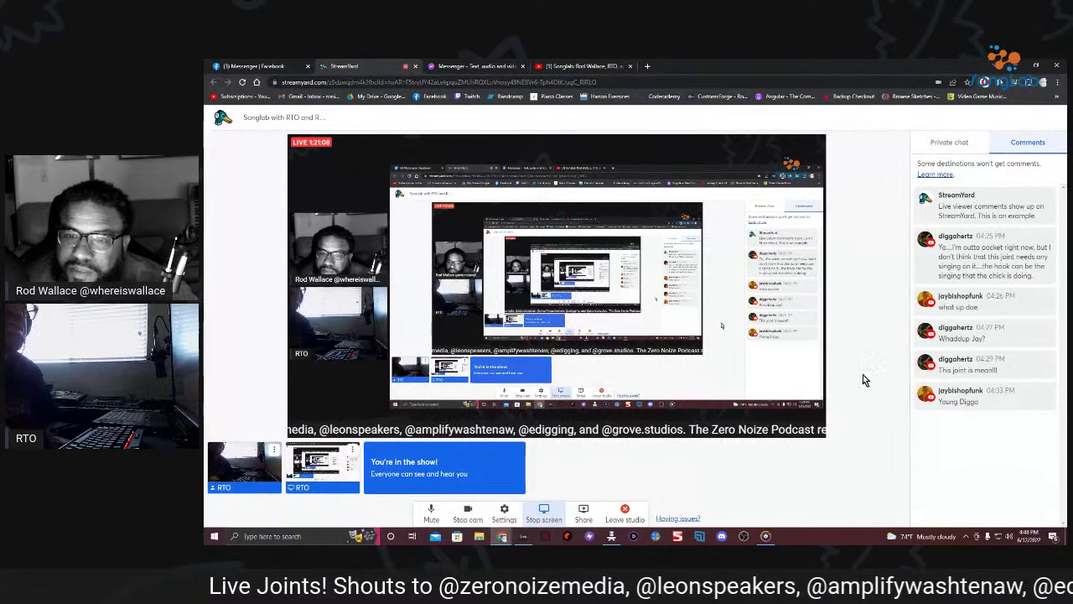
click(523, 535)
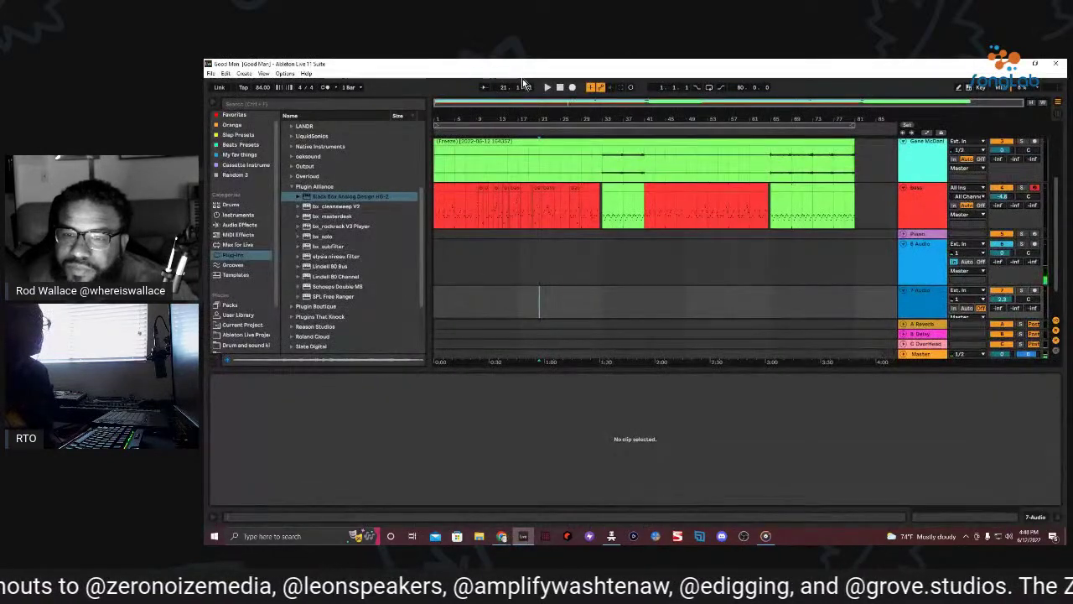
Briefly play back the arrangement, and minimize Ableton Live and Chrome to reach the desktop.
click(547, 88)
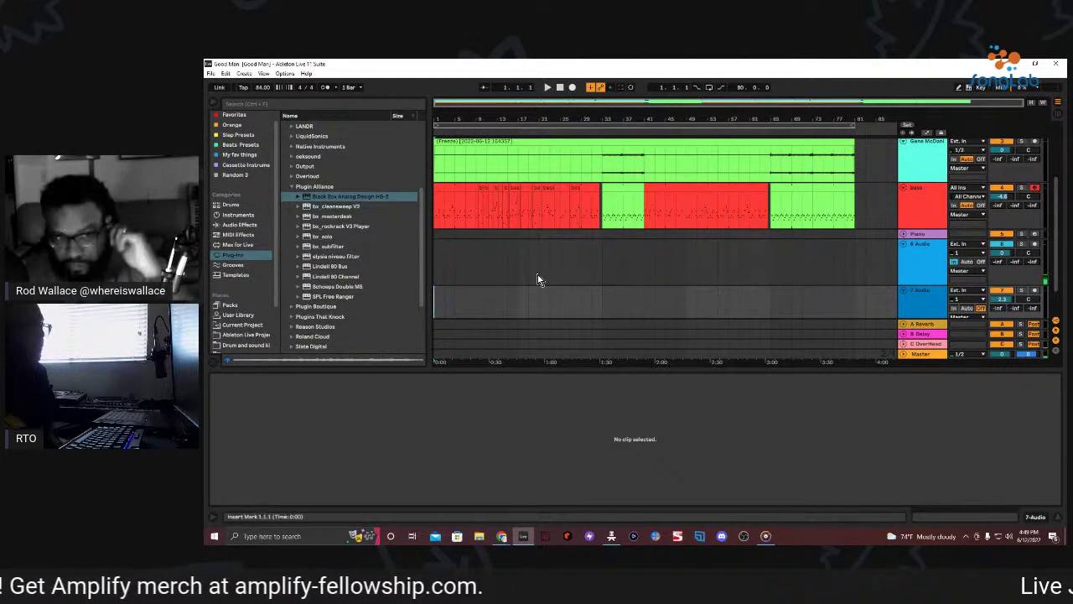
click(616, 115)
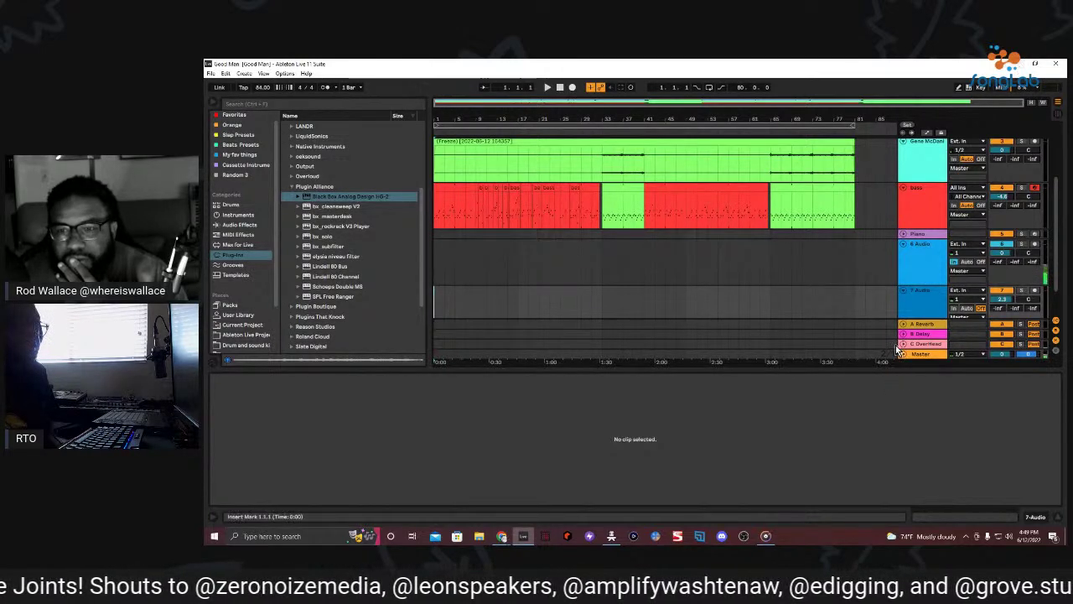
click(1017, 65)
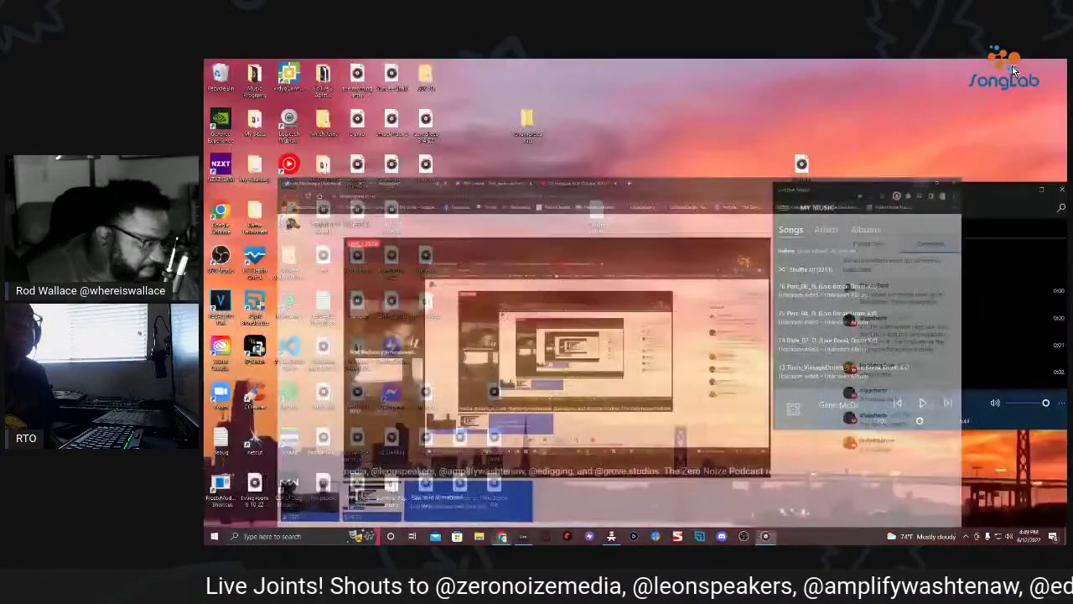
click(1019, 66)
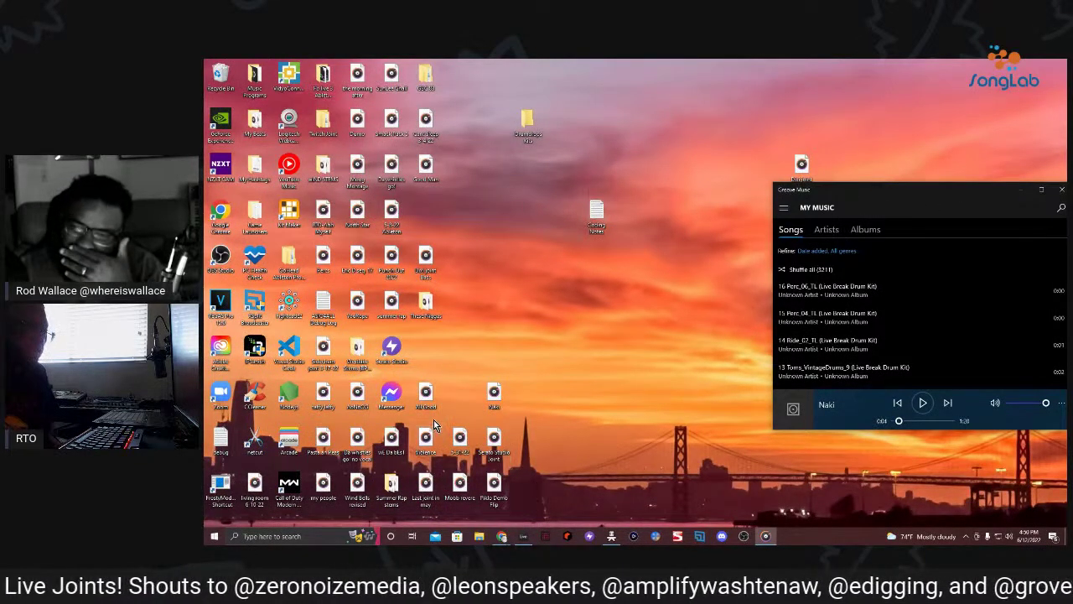
With music playing in Groove Music, move the living room 6-10-22 file beside All Good on the desktop and the Messenger shortcut into its former spot.
click(921, 405)
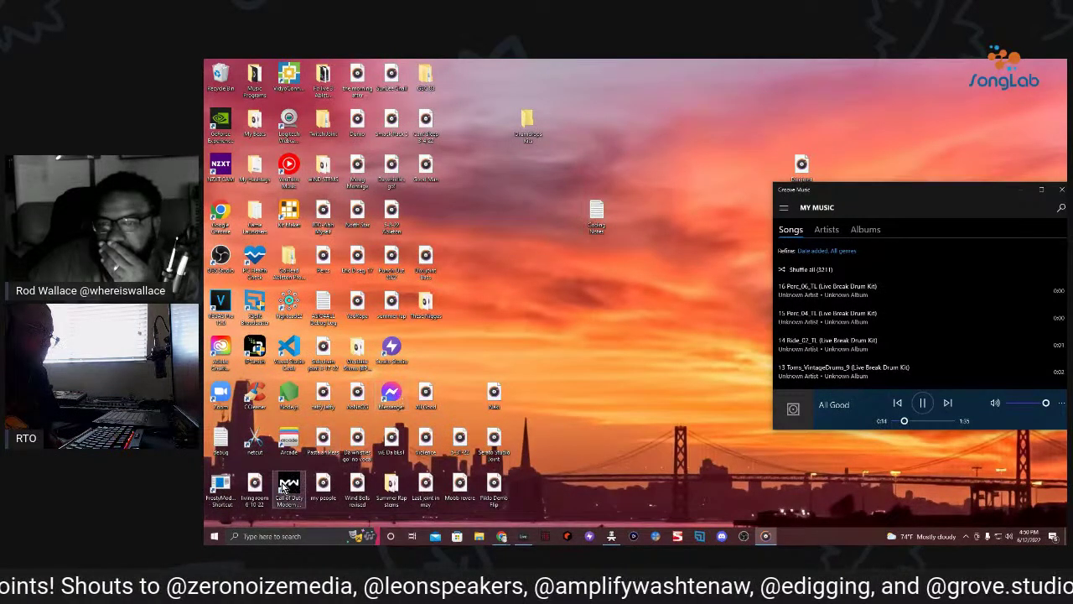
drag(457, 399, 458, 398)
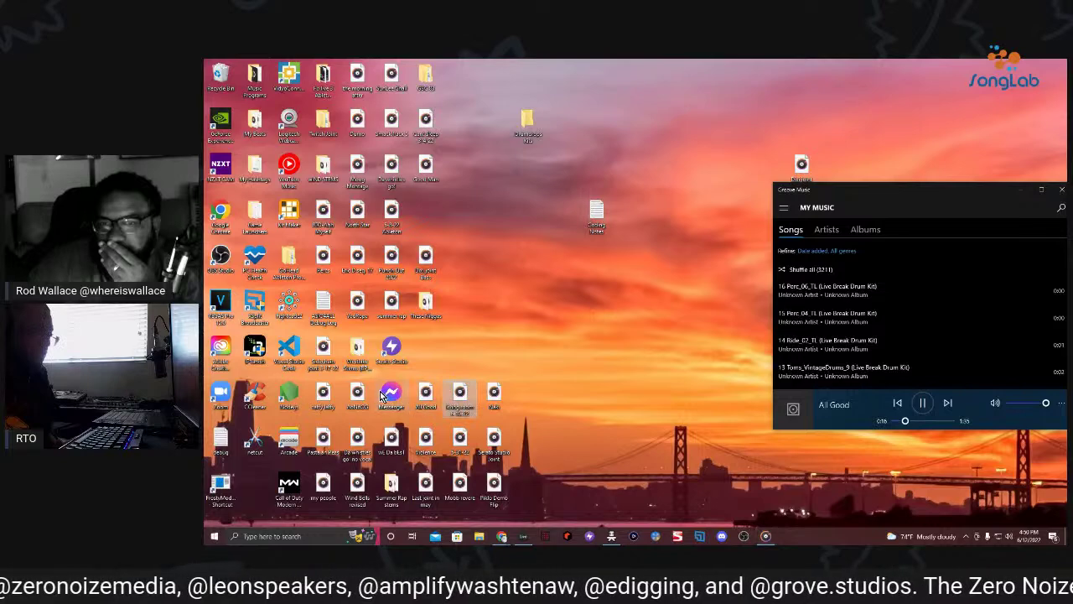
drag(360, 431, 256, 484)
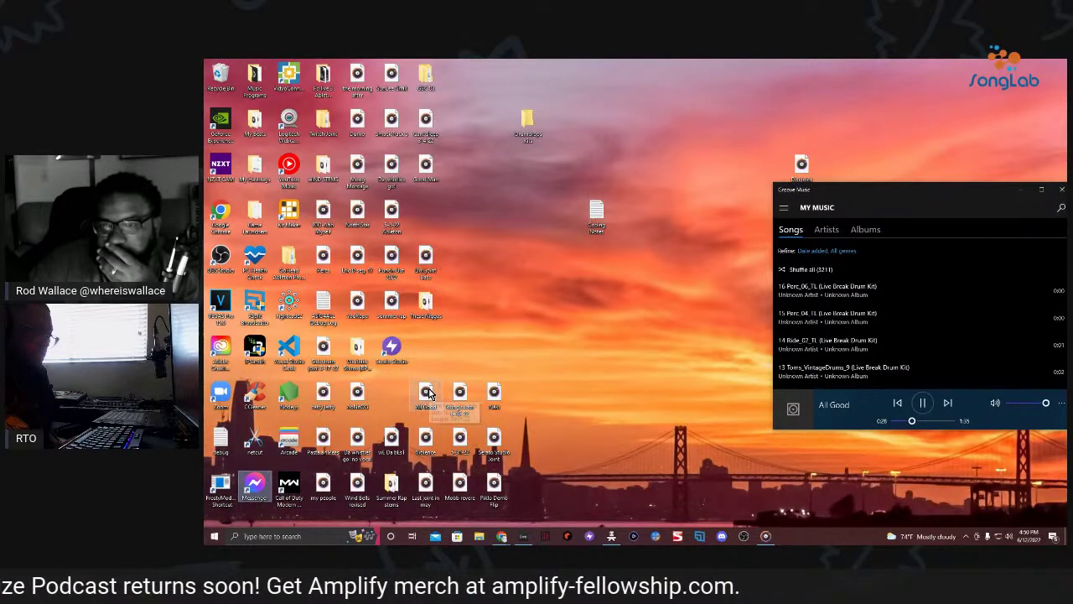
Play the desktop tracks Violence and Last joint in may in Groove Music.
double_click(426, 438)
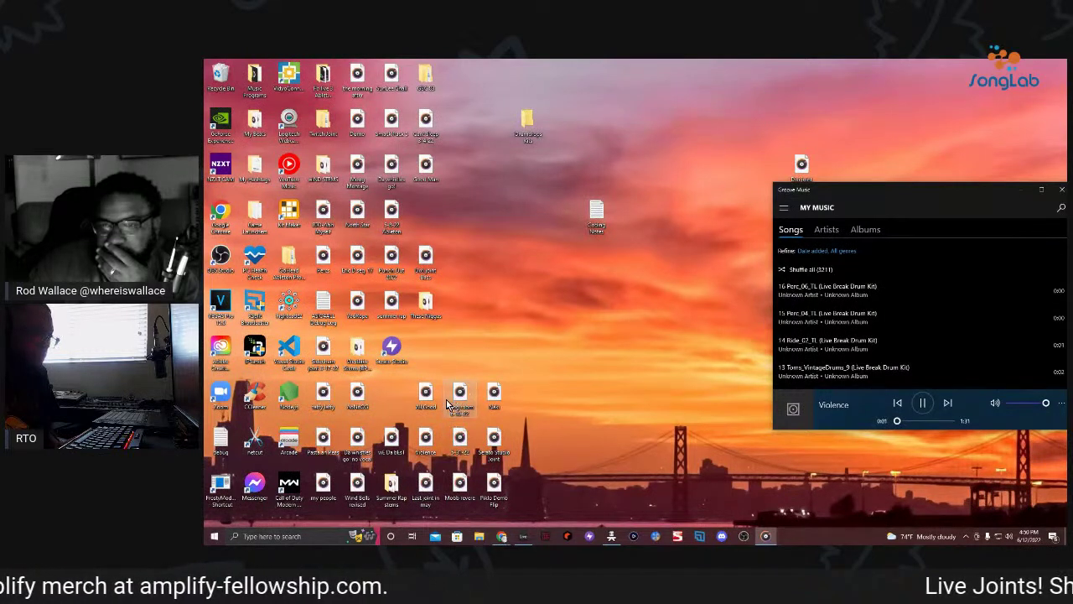
double_click(426, 485)
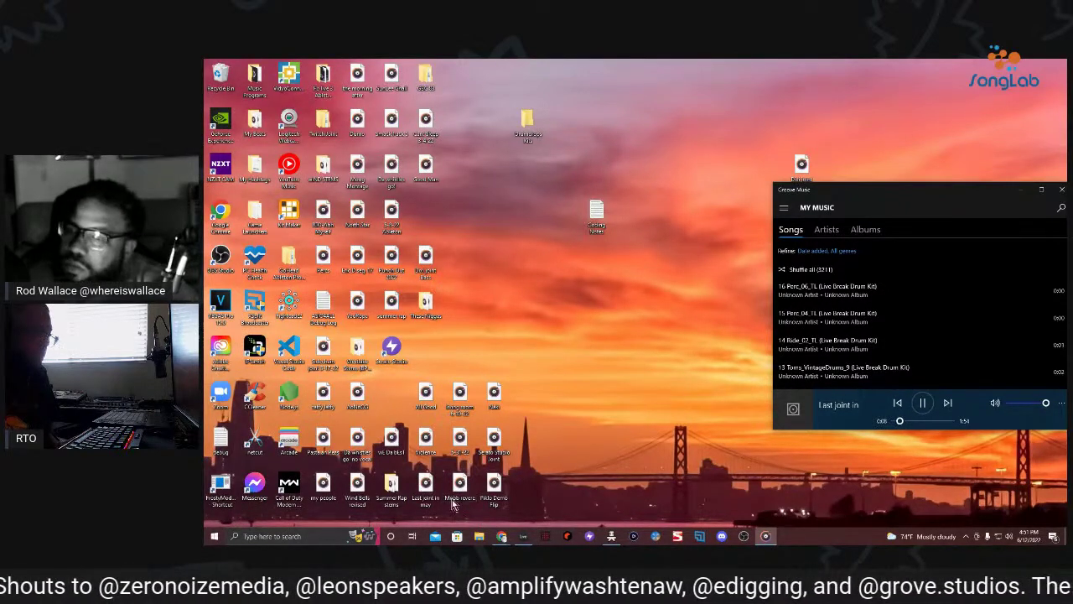
Switch to Chrome and check the Real Dirty Ol Men group chat in Facebook Messenger.
mouse_move(502, 534)
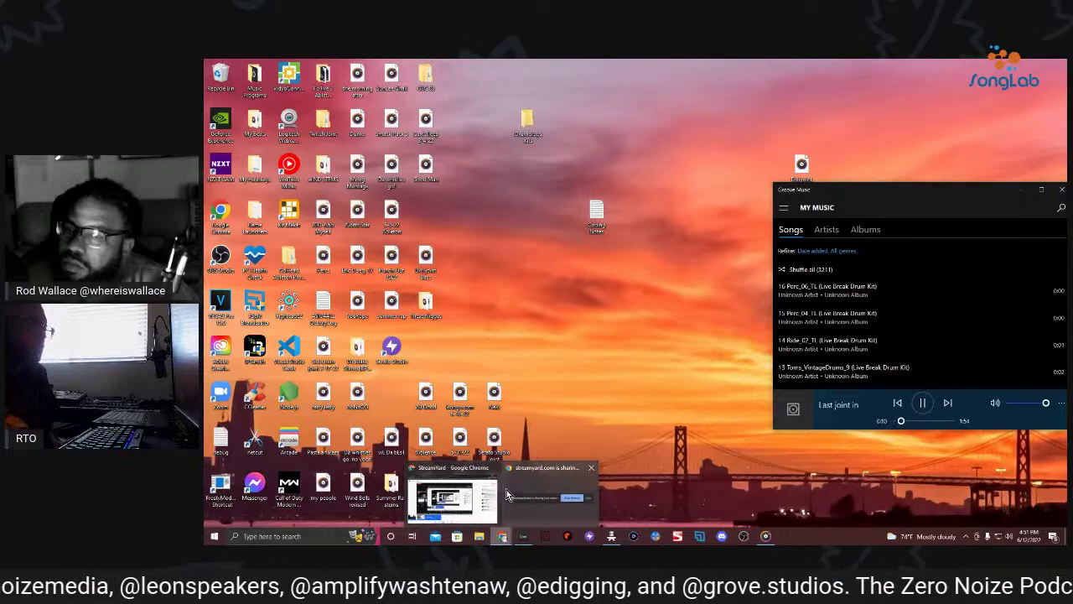
click(474, 486)
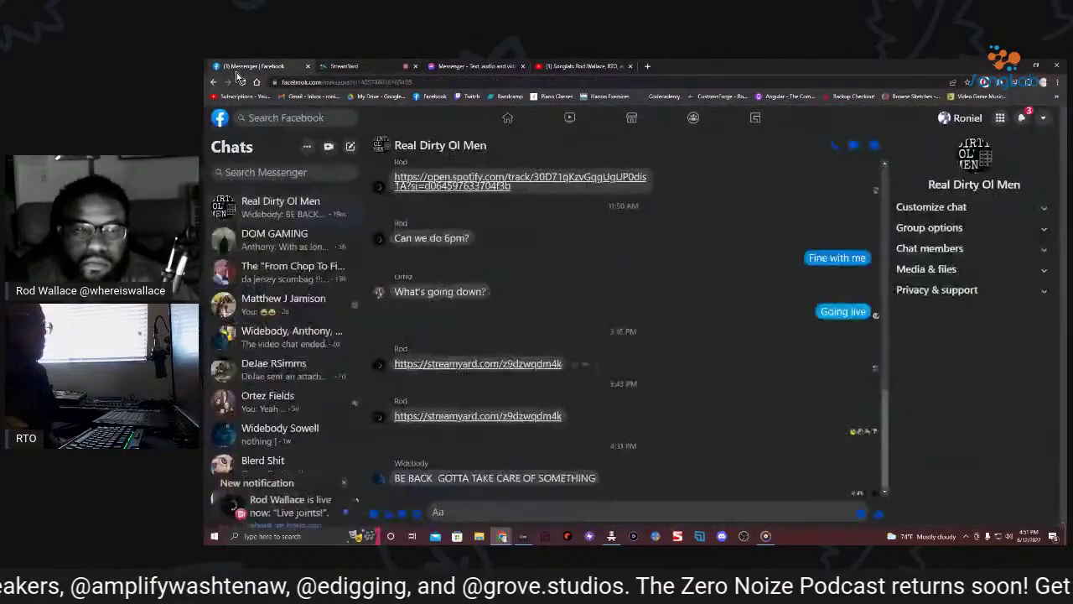
click(251, 65)
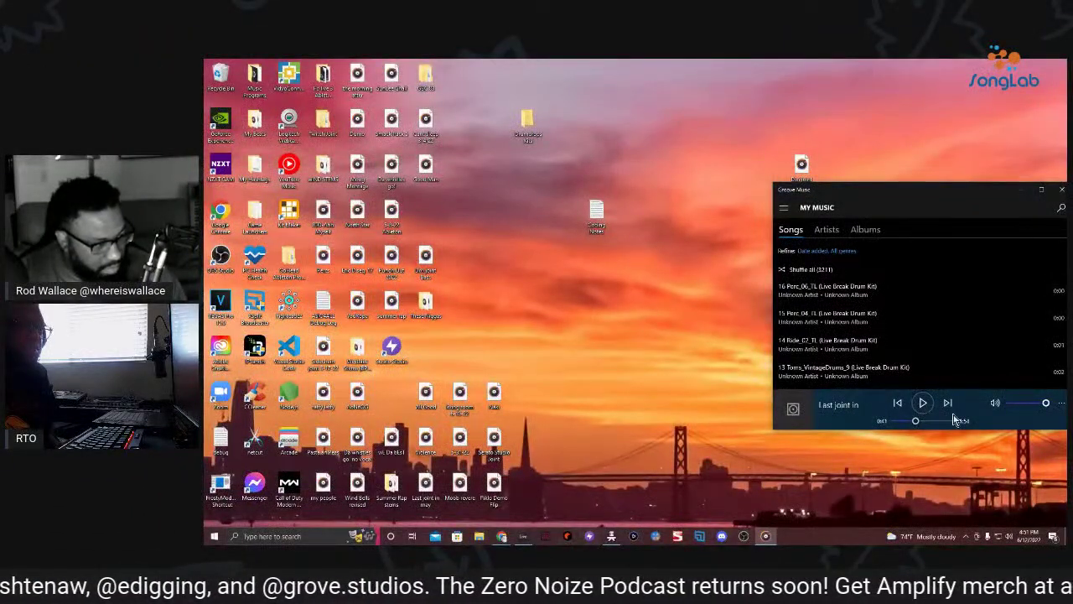
Resume Last joint in may in Groove Music, and audition the 5-8-22 Ableton track from the desktop before pausing it.
click(923, 404)
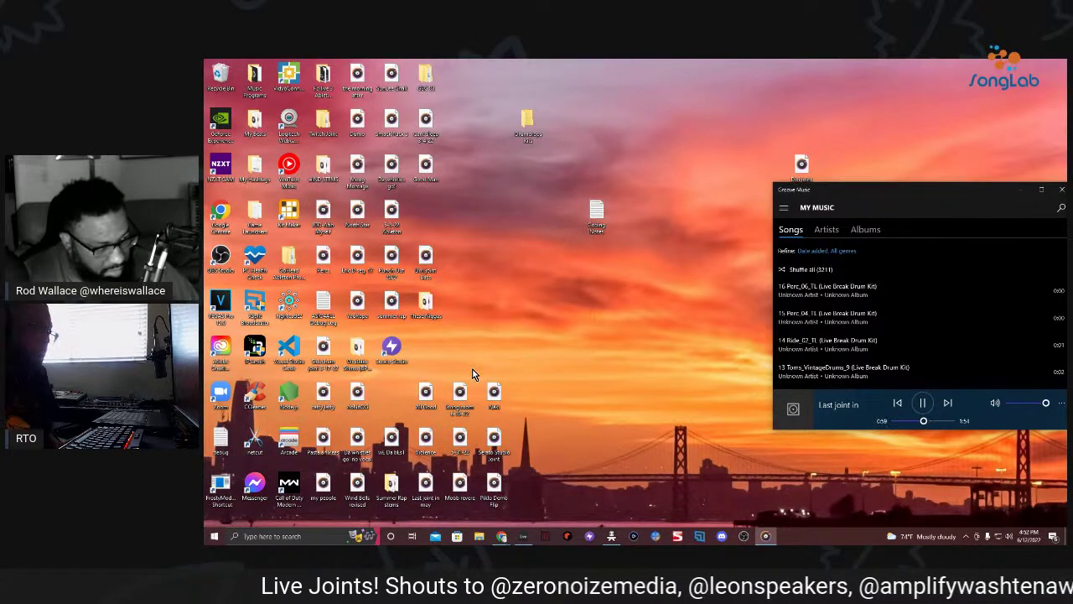
double_click(391, 216)
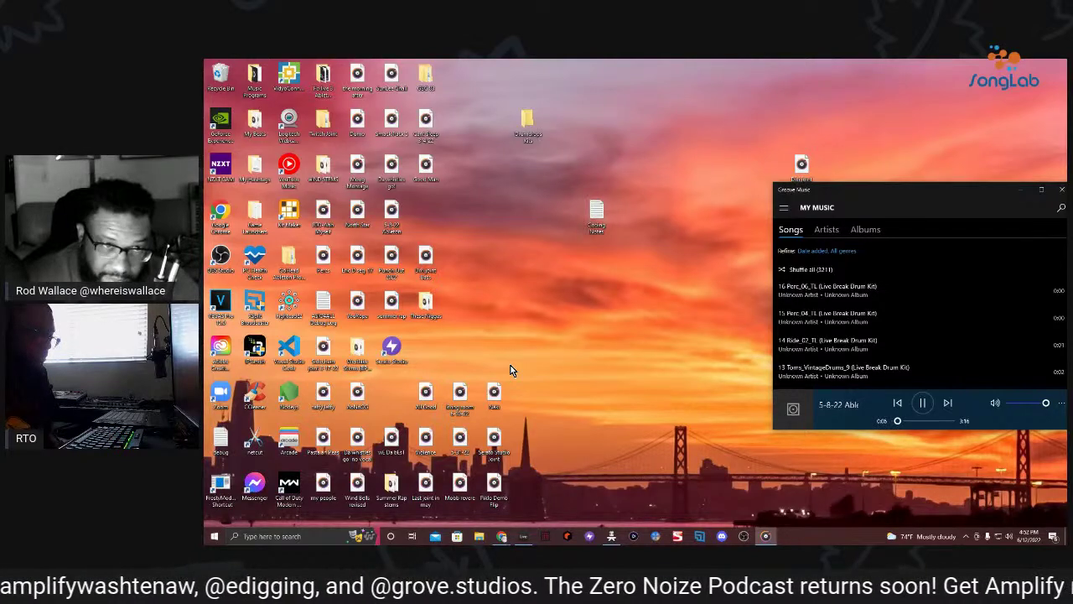
click(921, 405)
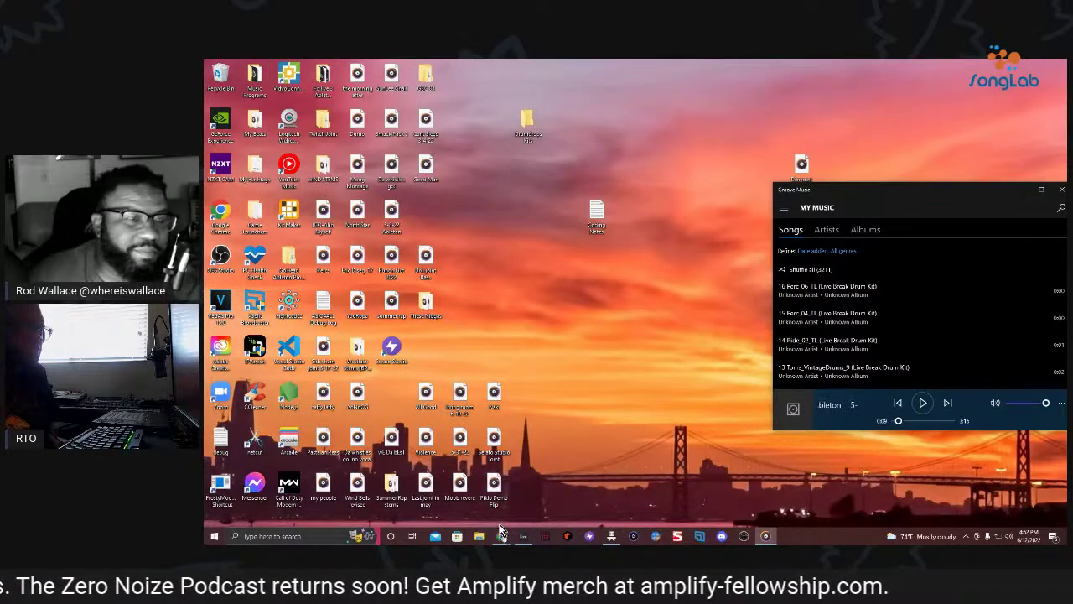
Switch back to the Real Dirty Ol Men group chat in Chrome.
mouse_move(499, 538)
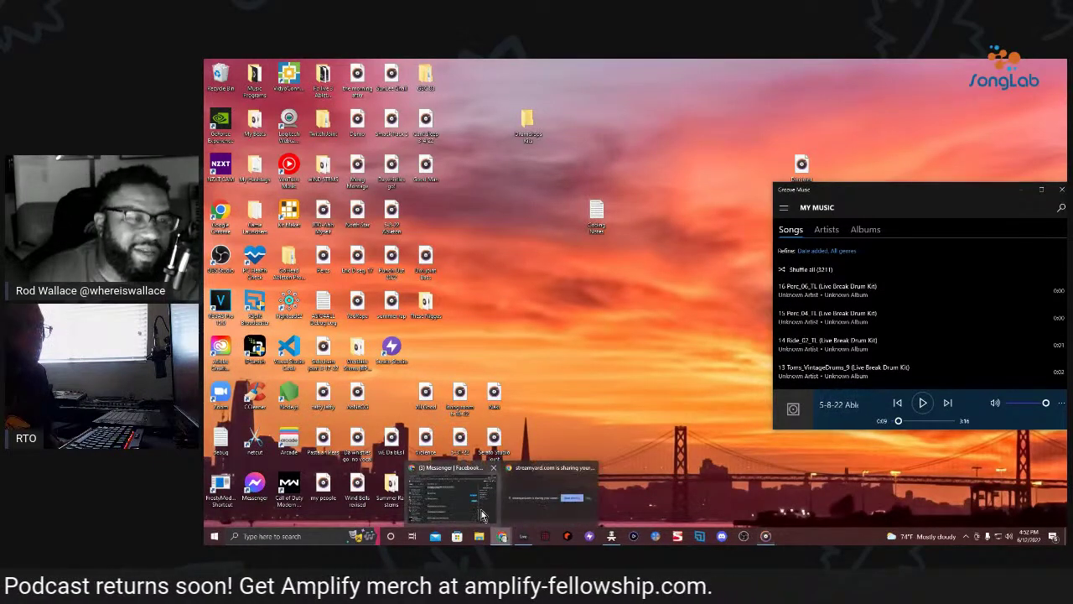
click(451, 496)
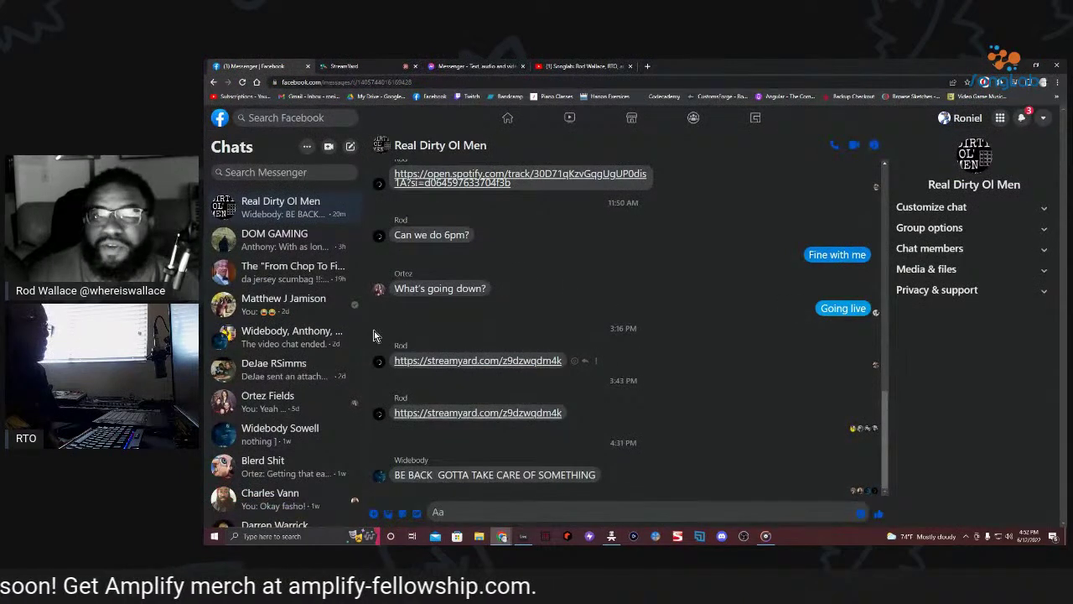
scroll(309, 324, down, 3)
scroll(309, 324, up, 3)
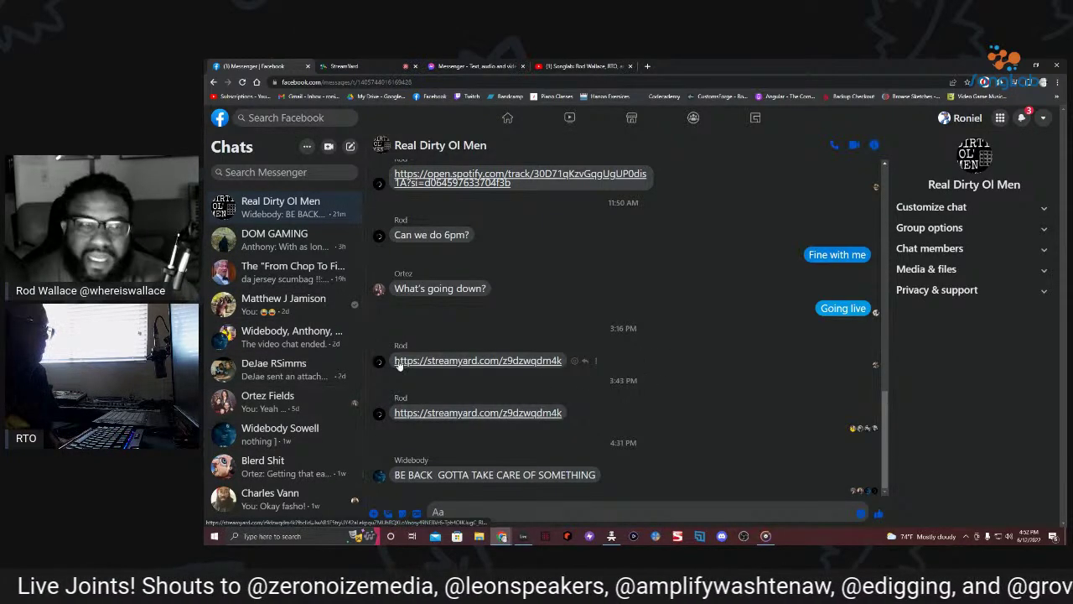
scroll(316, 368, down, 2)
scroll(316, 356, up, 3)
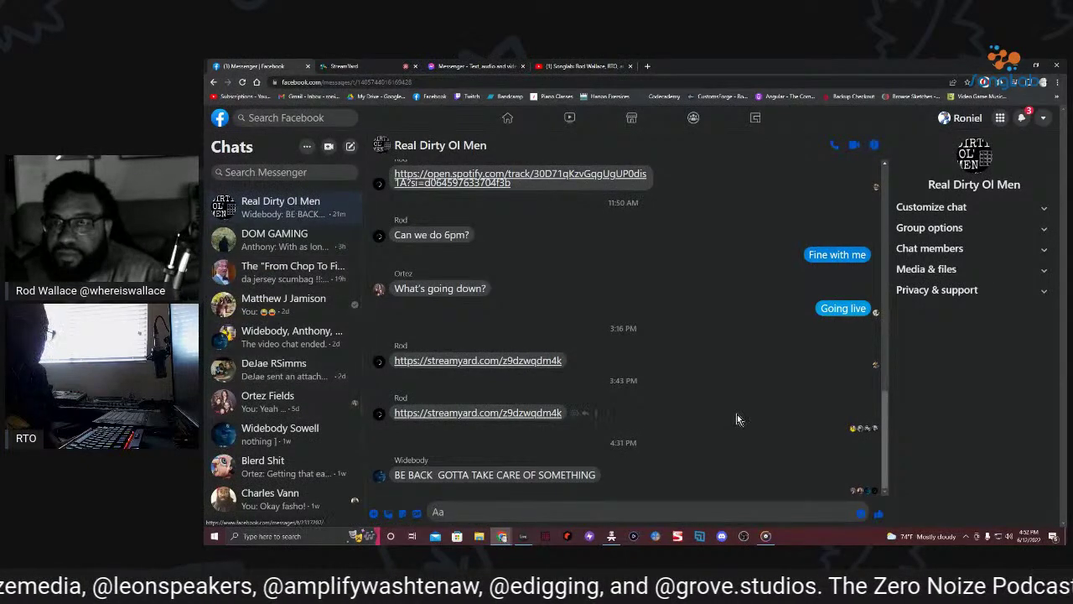
scroll(586, 411, up, 2)
scroll(557, 393, down, 2)
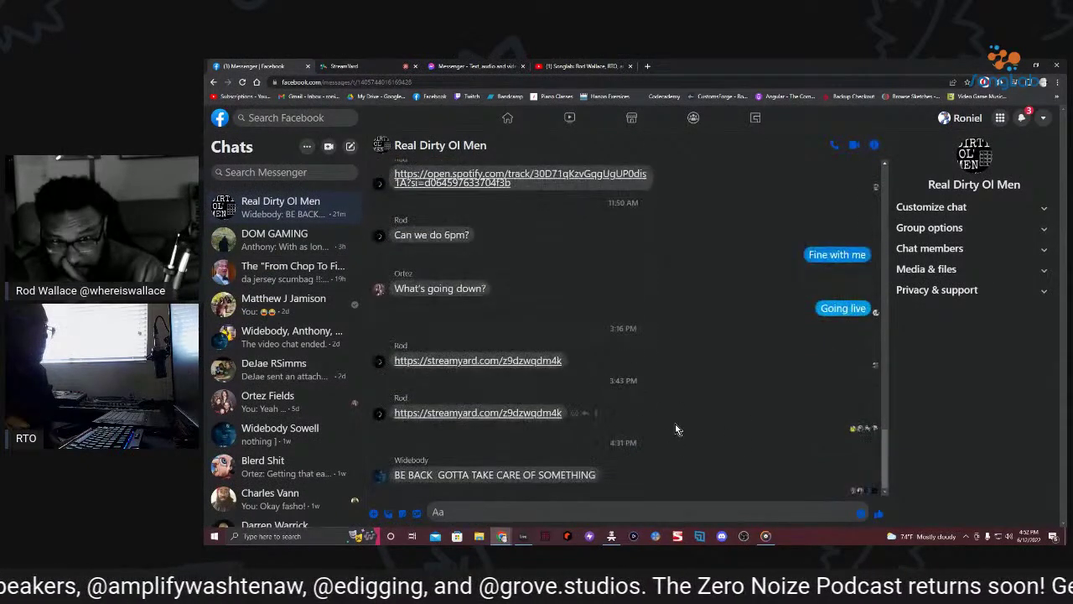
Return to Groove Music, resume the 5-8-22 Ableton track, and play the Mobb revere track from the desktop.
click(1015, 65)
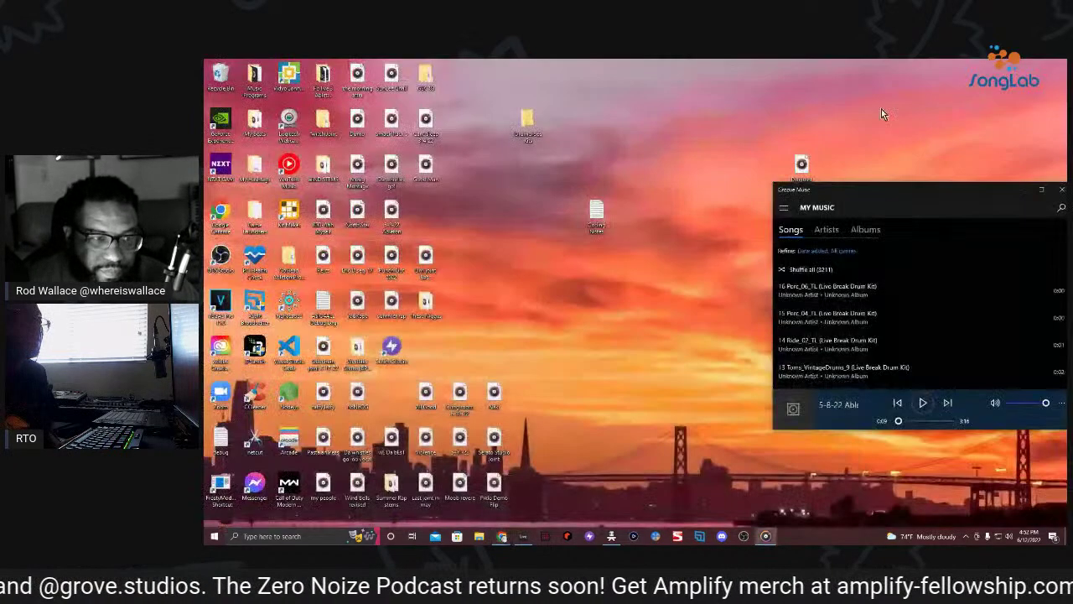
click(922, 405)
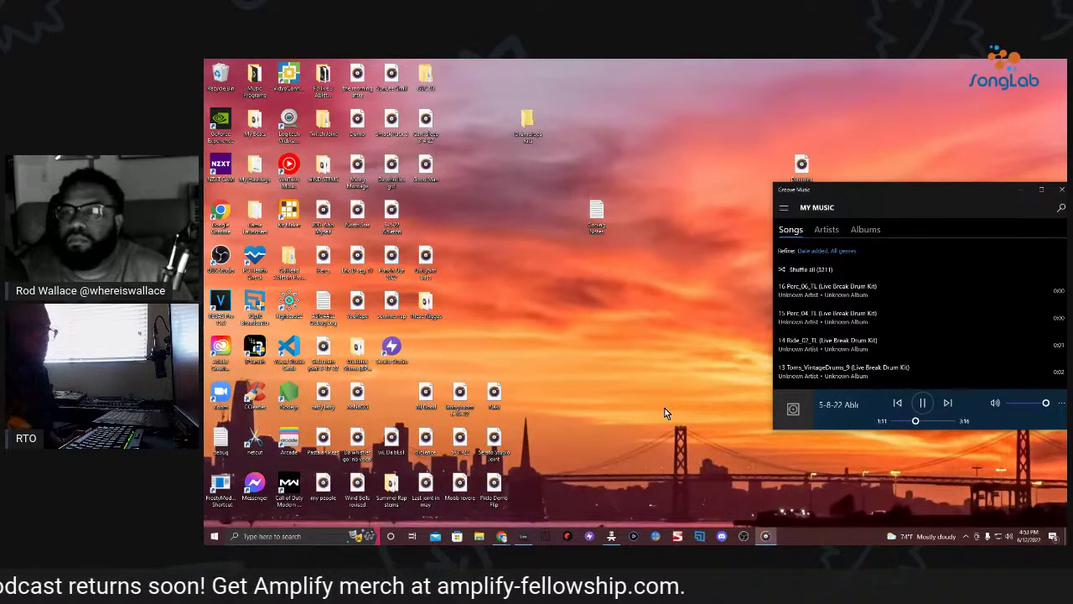
double_click(464, 488)
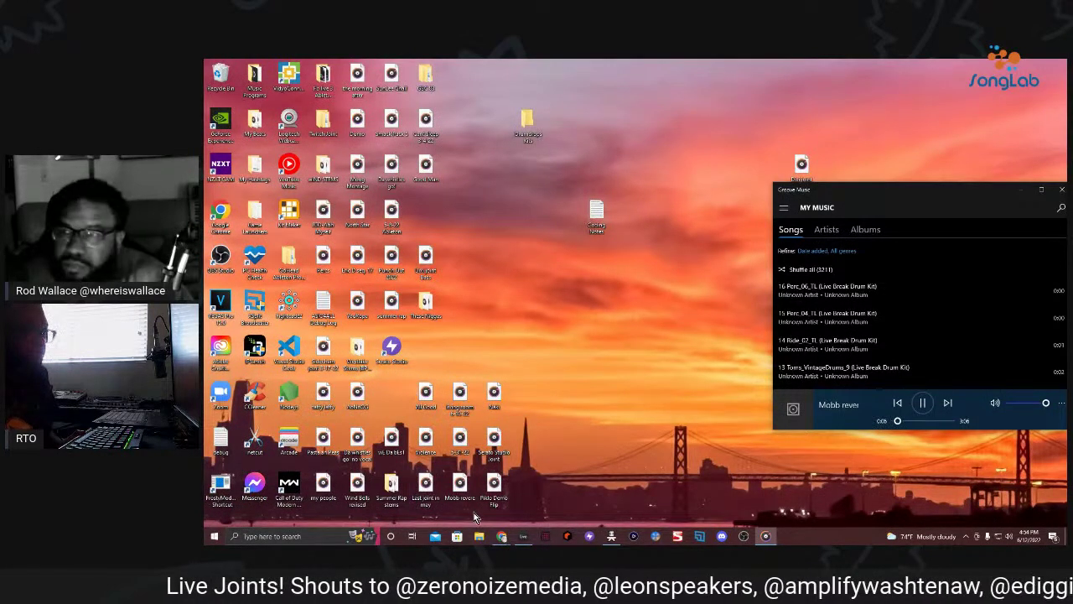
Check the Messenger chat list in Chrome while the Mobb track plays, and return to the desktop.
mouse_move(501, 537)
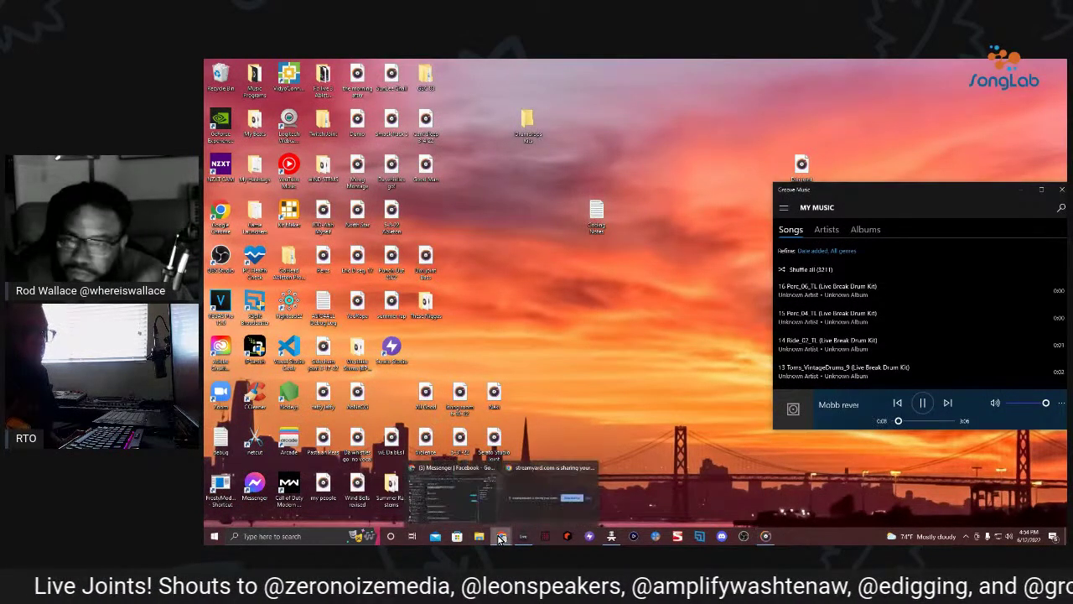
click(453, 491)
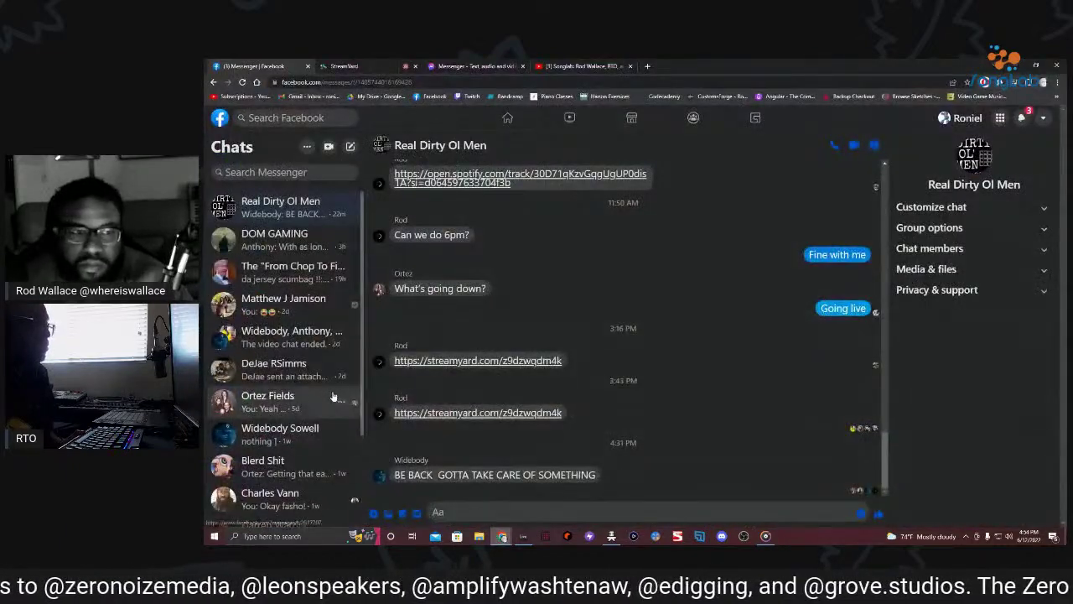
scroll(327, 394, down, 2)
scroll(327, 393, up, 3)
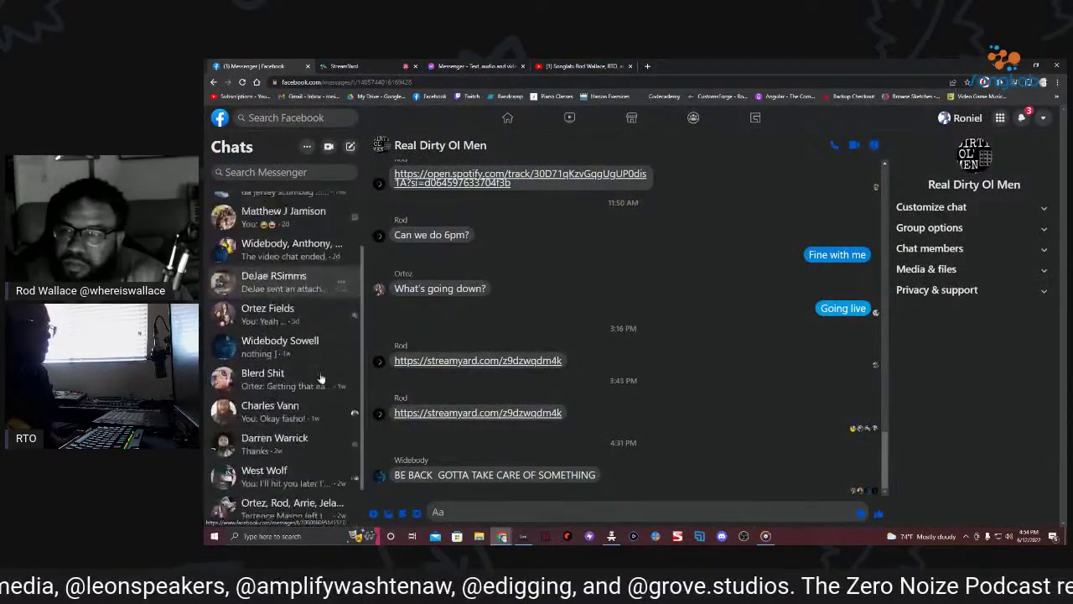
click(1016, 65)
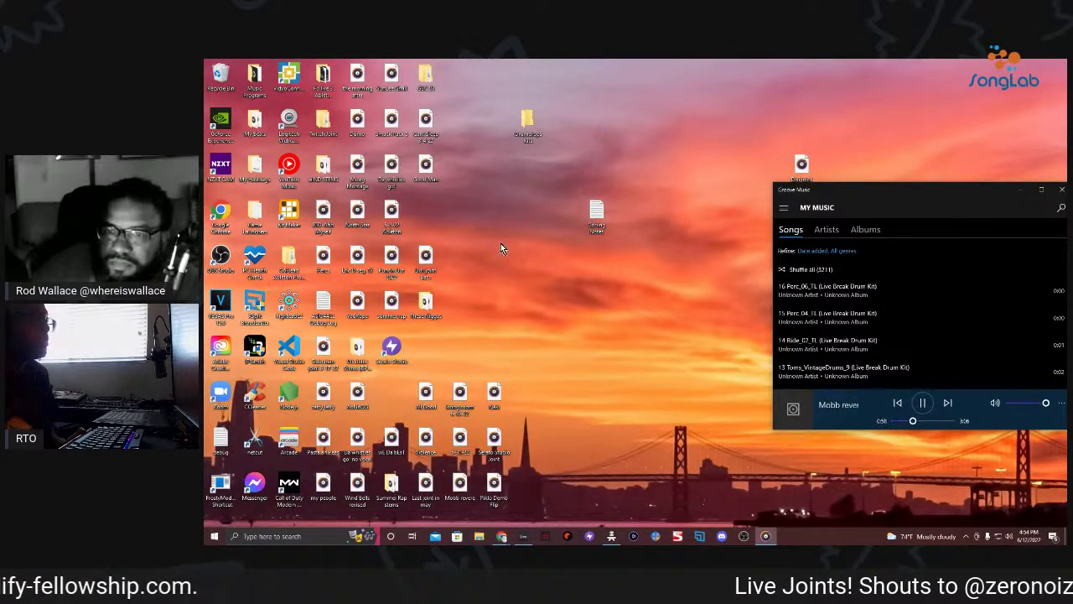
Load the Cant Sleep 3-4-22 track from the desktop in Groove Music and pause it.
double_click(436, 140)
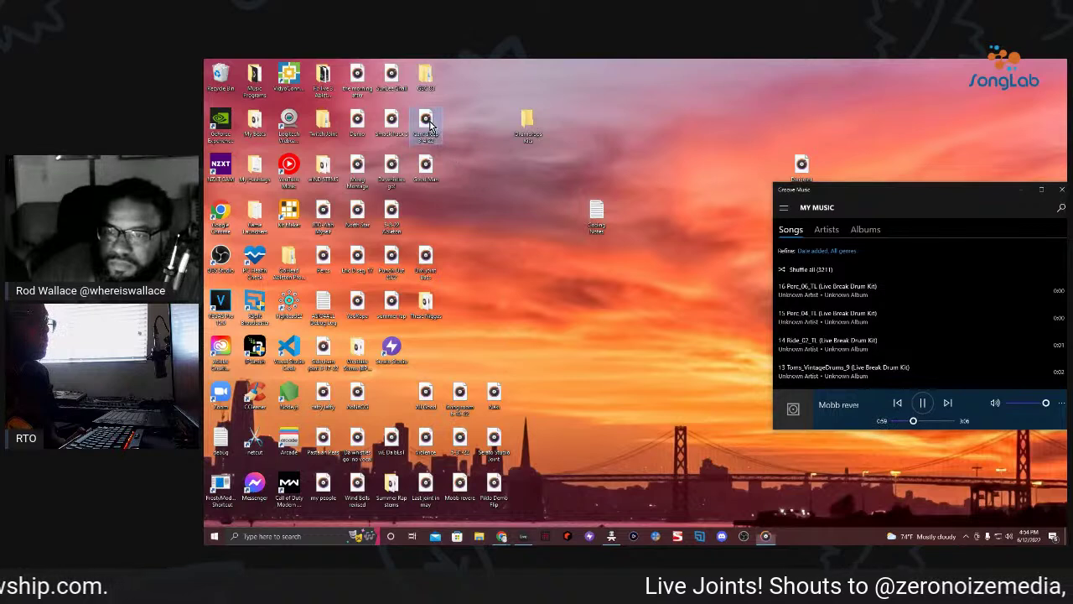
click(924, 405)
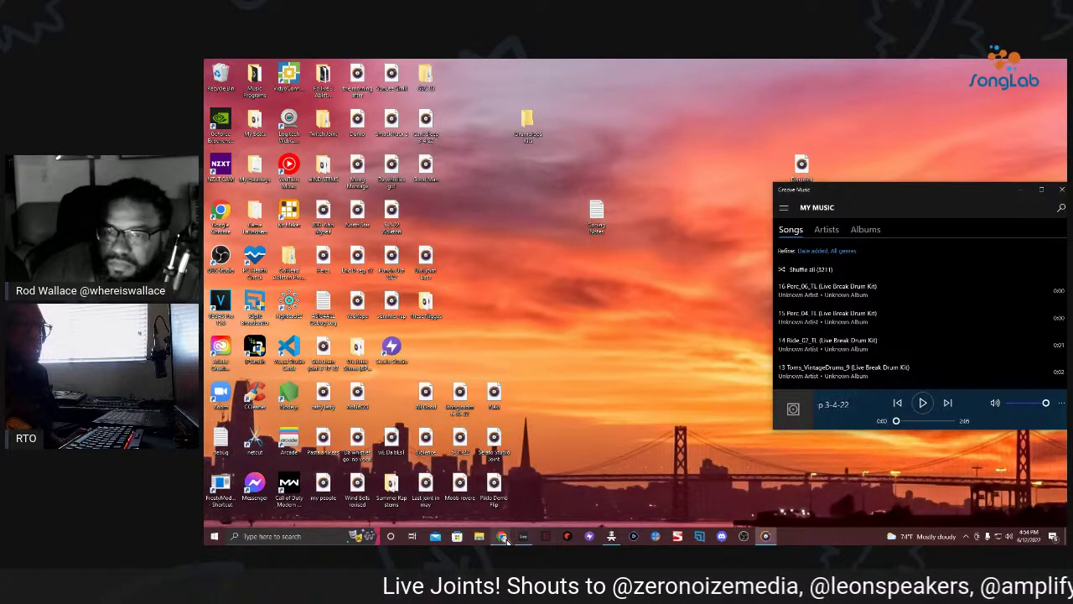
Switch to the Real Dirty Ol Men chat in Chrome and open the Google Drive folder link shared there.
mouse_move(505, 539)
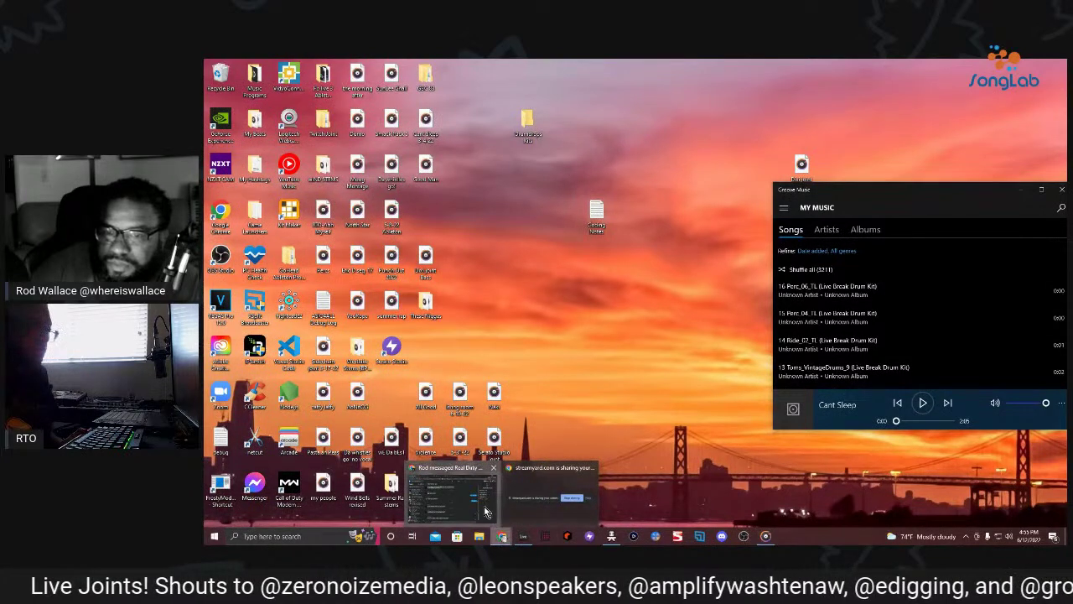
click(435, 508)
click(518, 476)
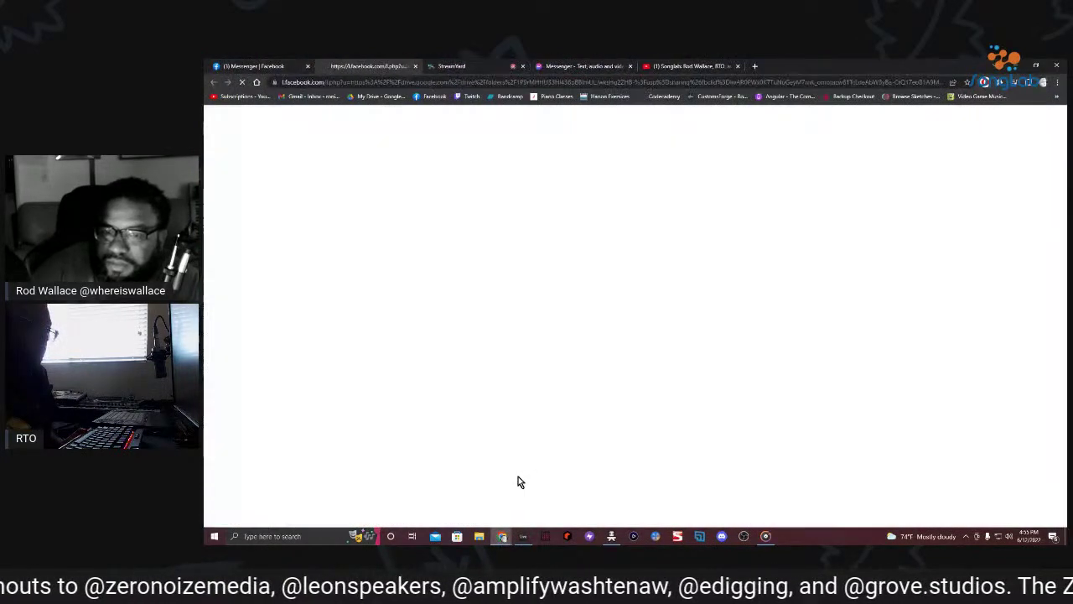
Upload Good Man.wav from the desktop to the shared 12.11 Songlab folder in Google Drive.
click(1017, 67)
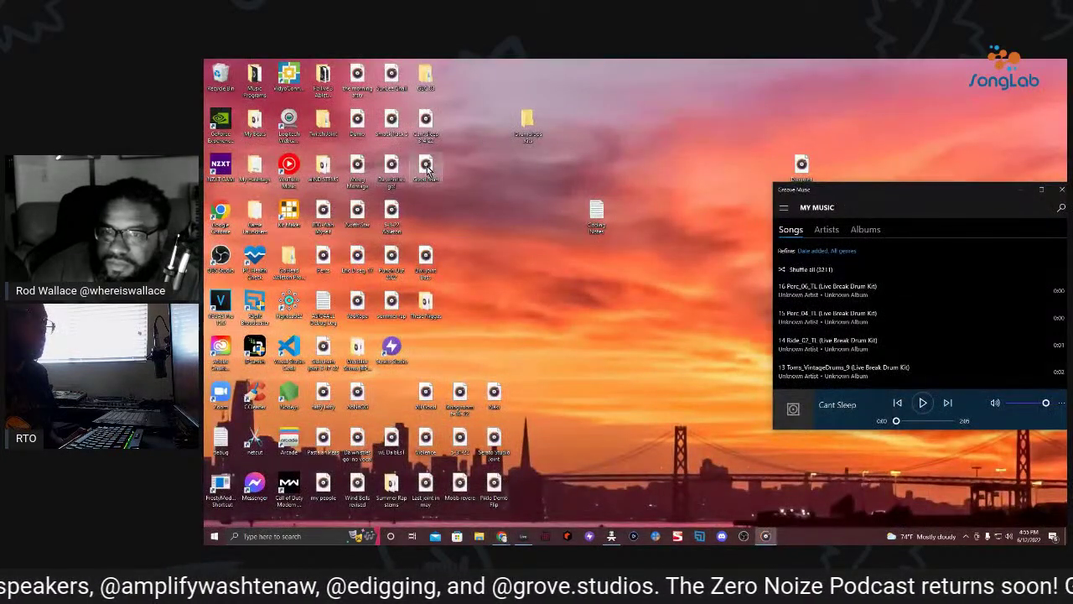
mouse_move(501, 535)
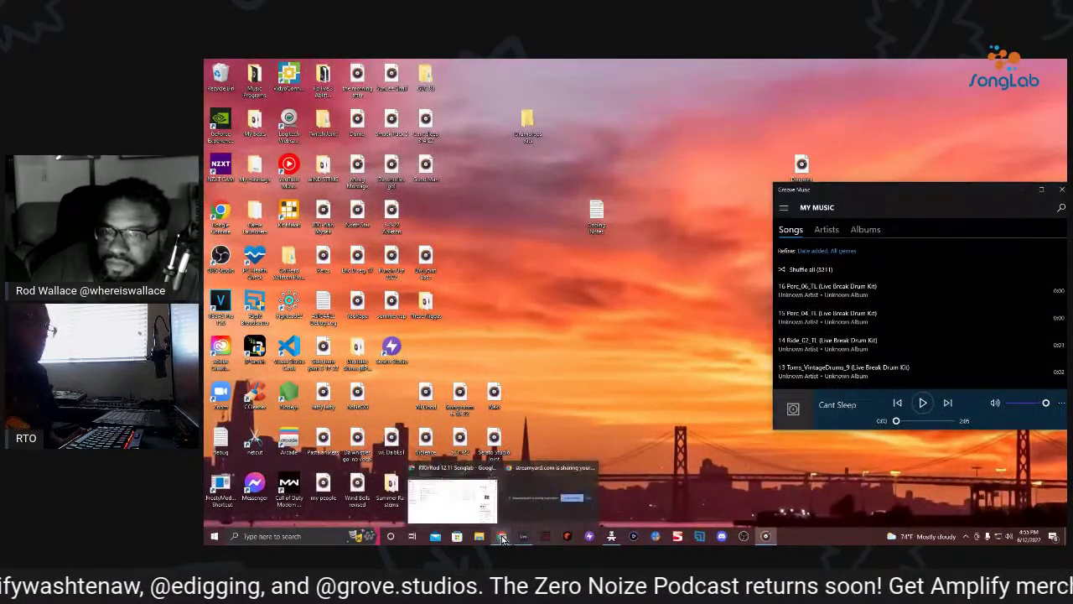
drag(474, 499, 448, 346)
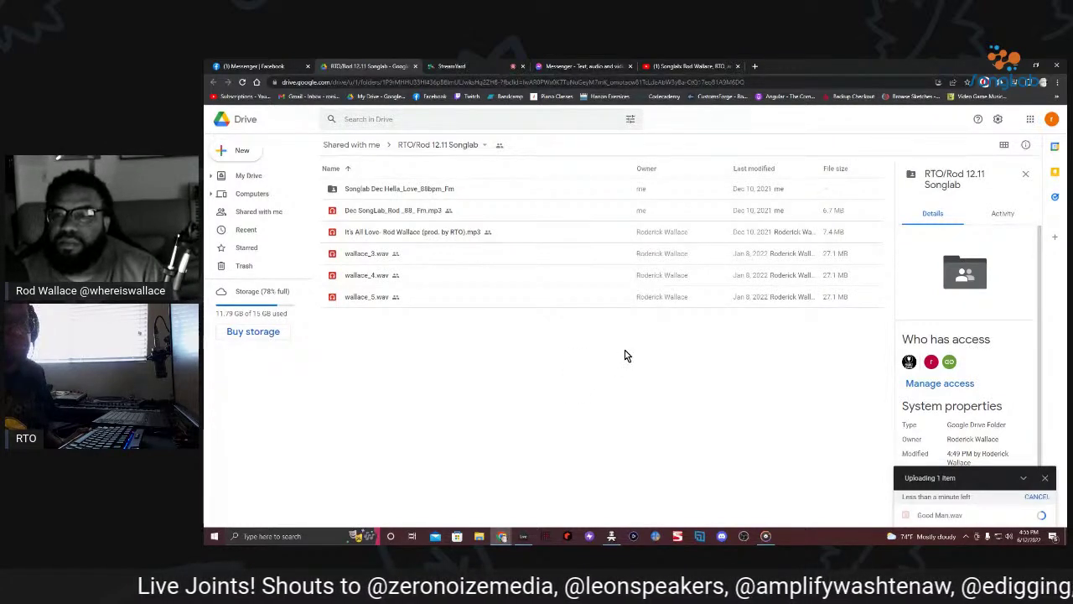
Return to the desktop and audition the North Star, 5-31-22, and summer rap tracks in Groove Music.
click(1016, 66)
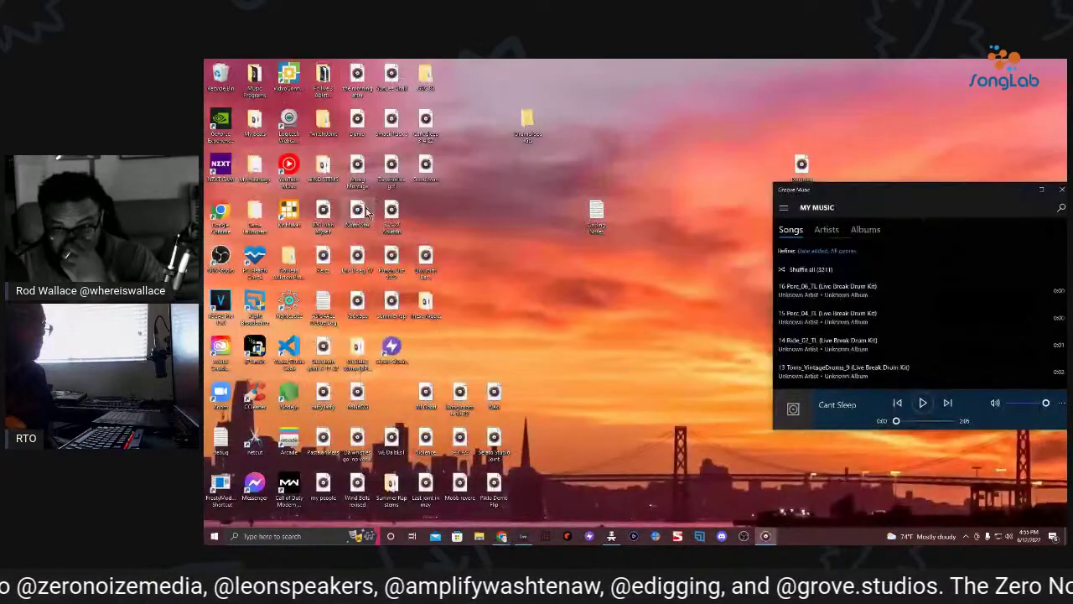
double_click(359, 213)
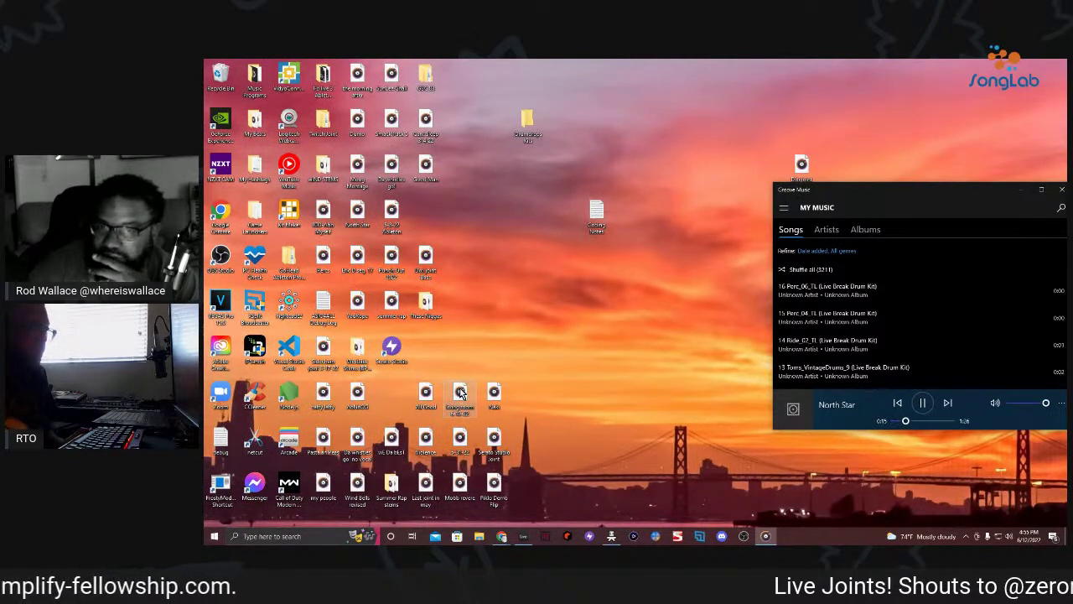
double_click(459, 439)
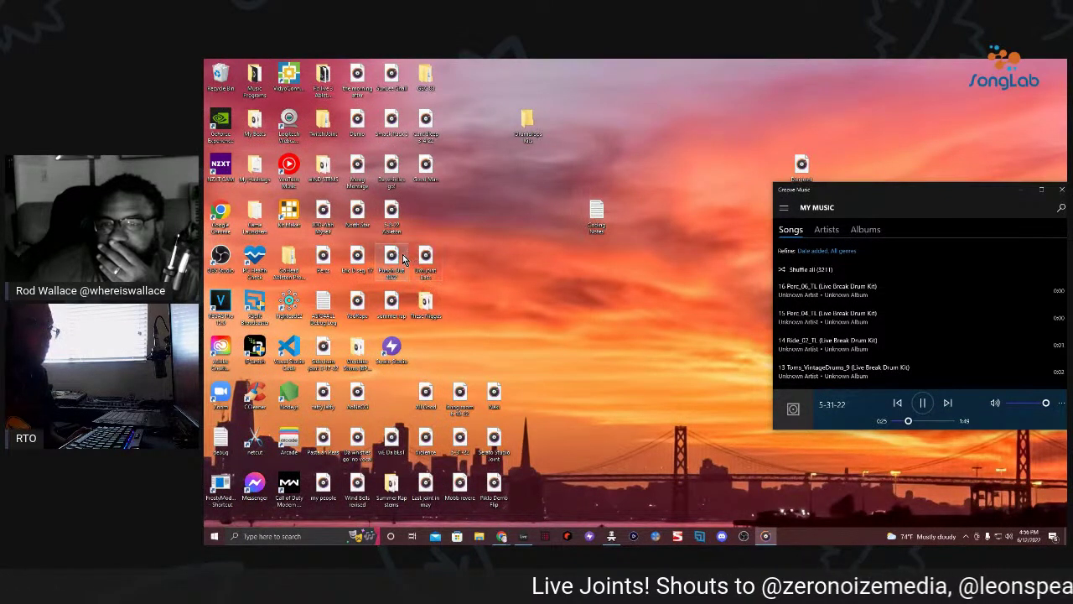
double_click(382, 293)
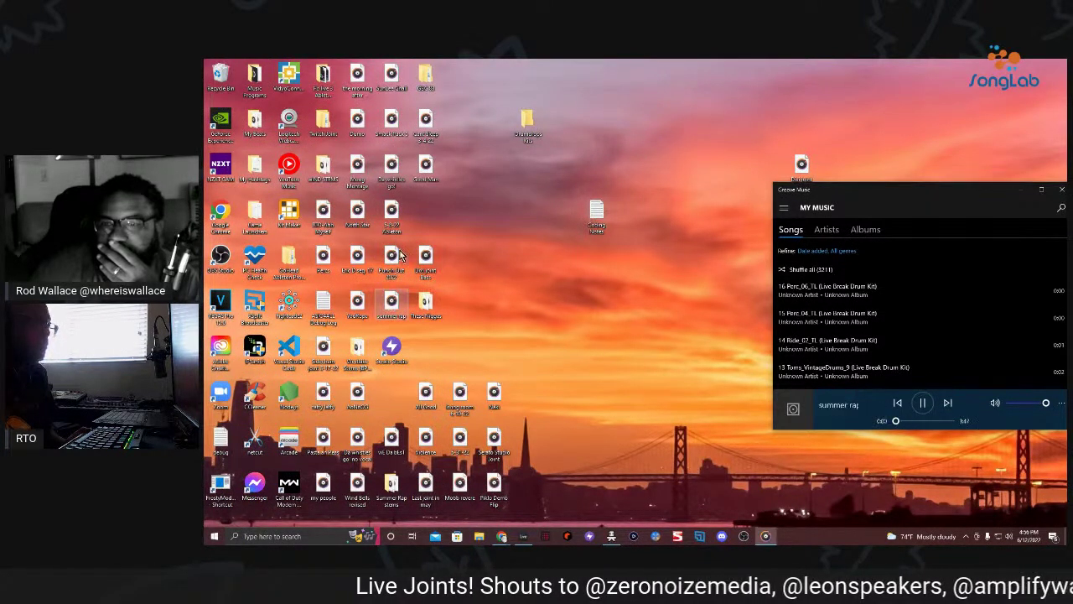
Audition four more desktop tracks, ending with Dumo and SunLee Chall, and pause playback.
double_click(392, 168)
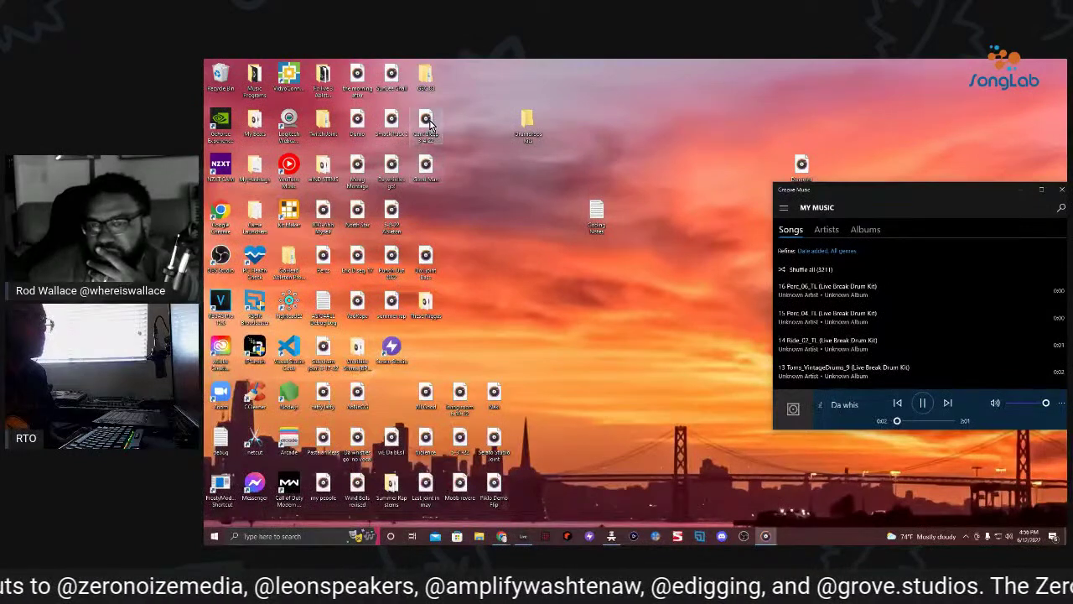
double_click(387, 125)
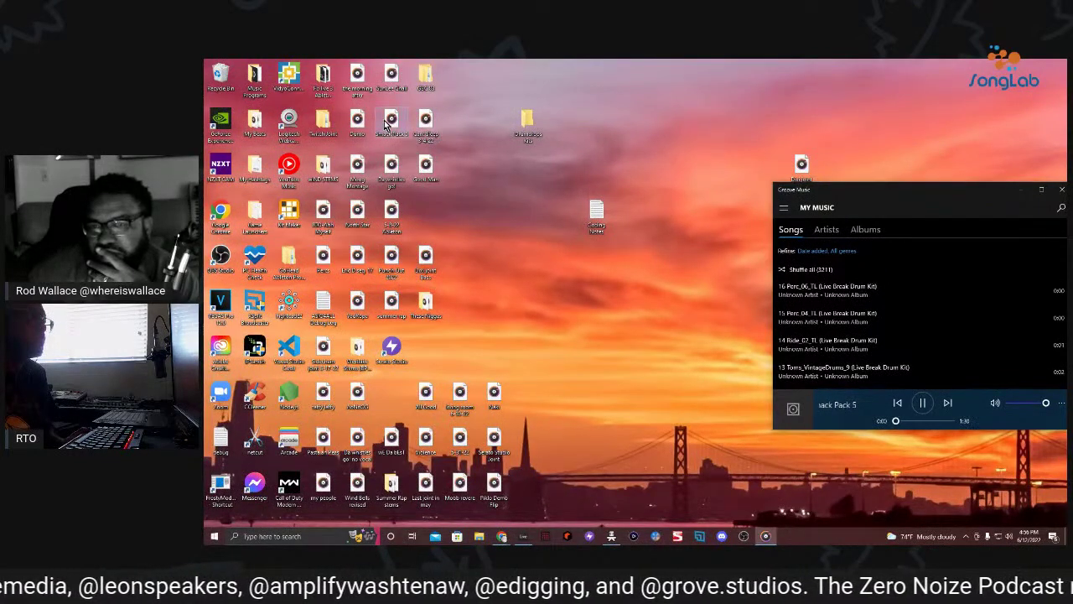
double_click(357, 119)
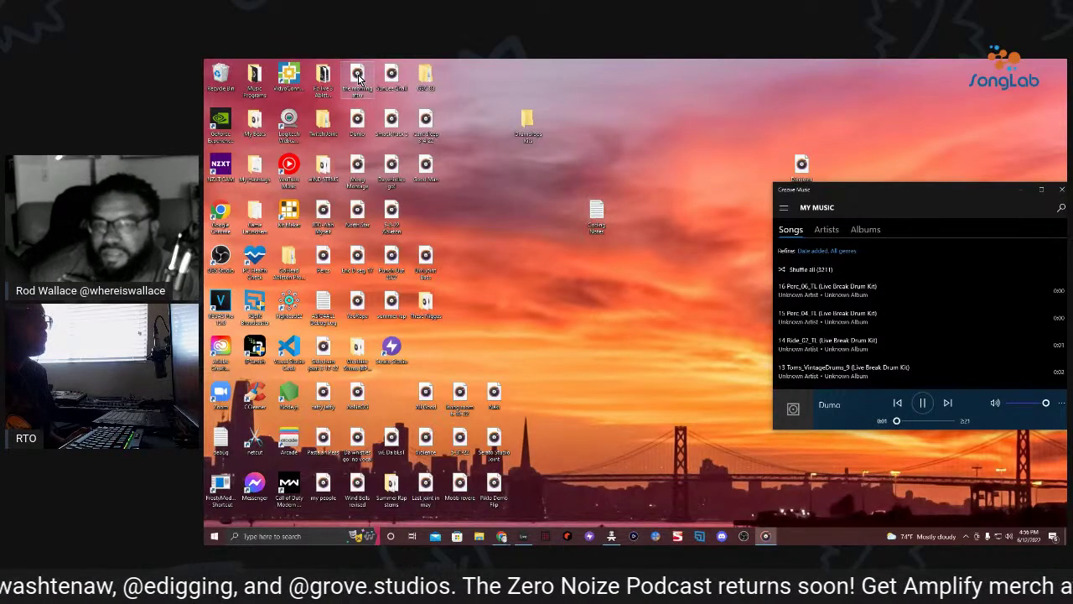
double_click(390, 78)
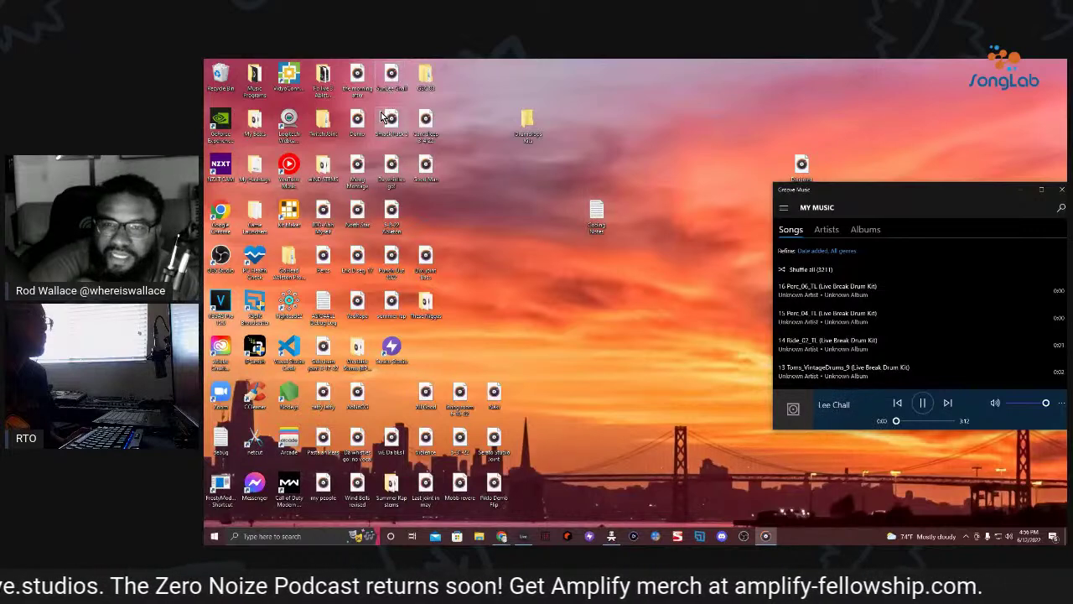
click(922, 403)
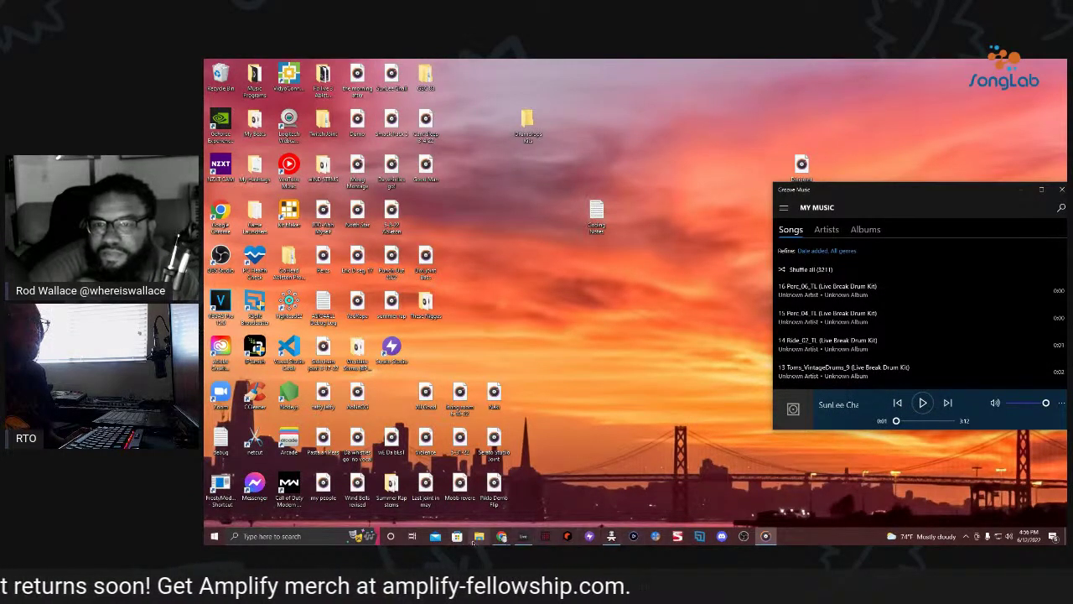
Replay the Dumo track briefly, pause it, and move the Groove Music window fully onto the screen.
mouse_move(503, 538)
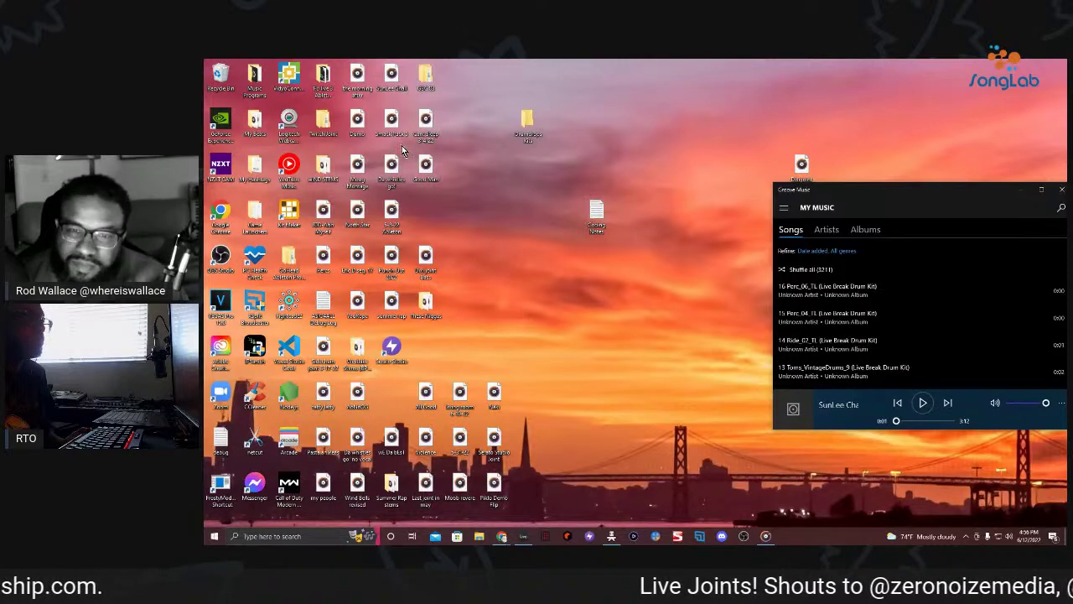
double_click(357, 121)
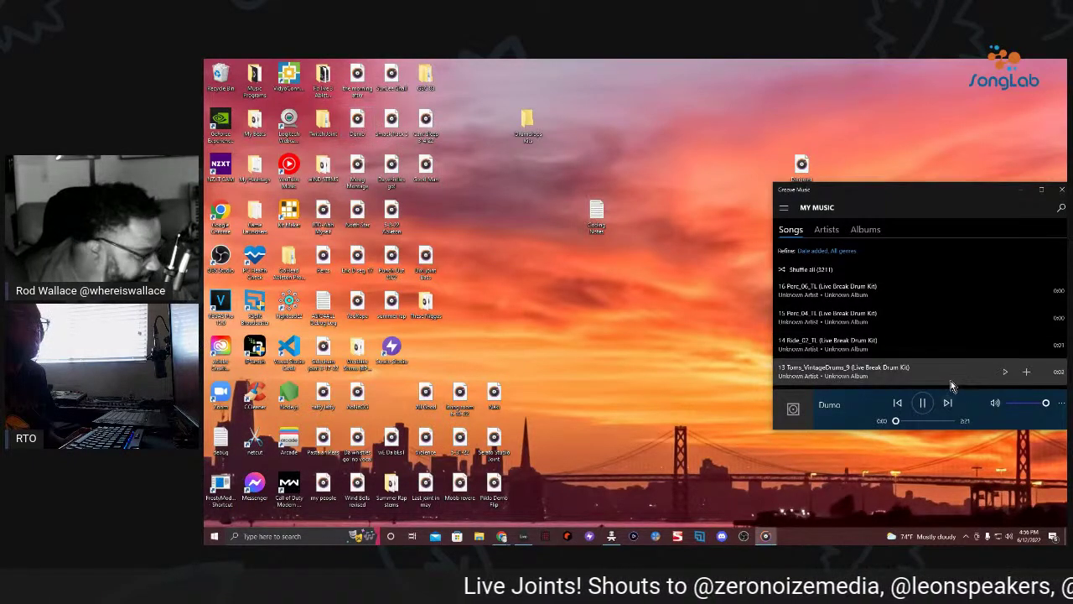
click(924, 406)
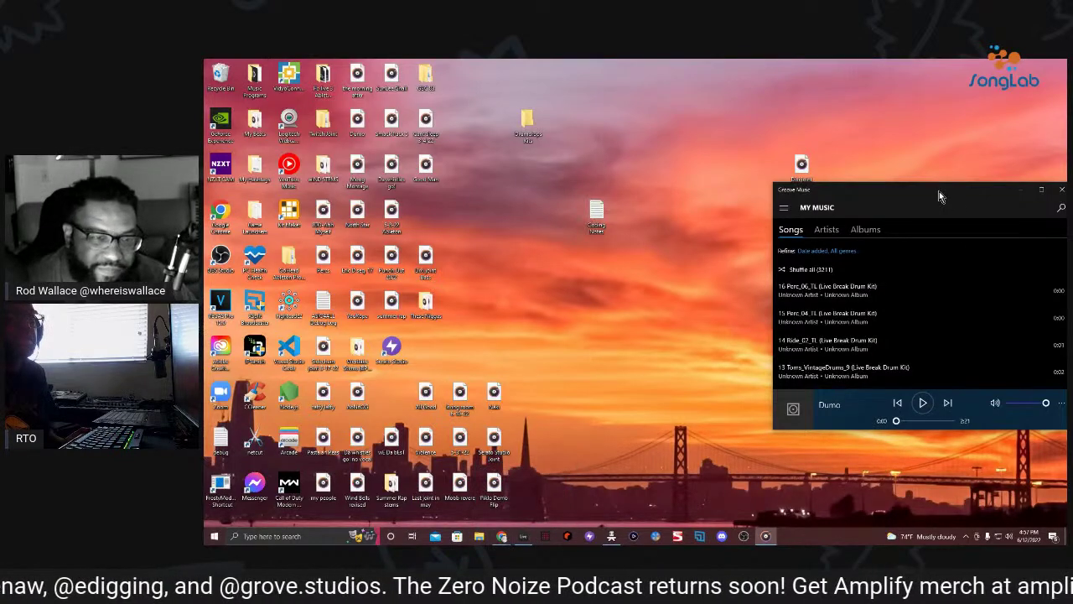
drag(929, 196, 881, 195)
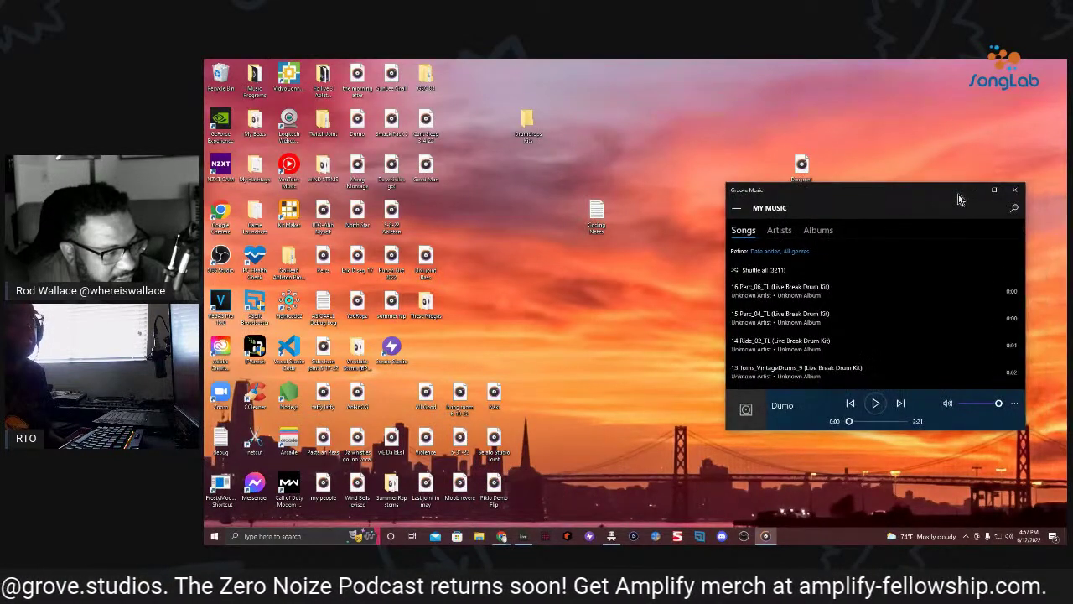
Switch to Ableton Live and create a new Live Set.
click(524, 537)
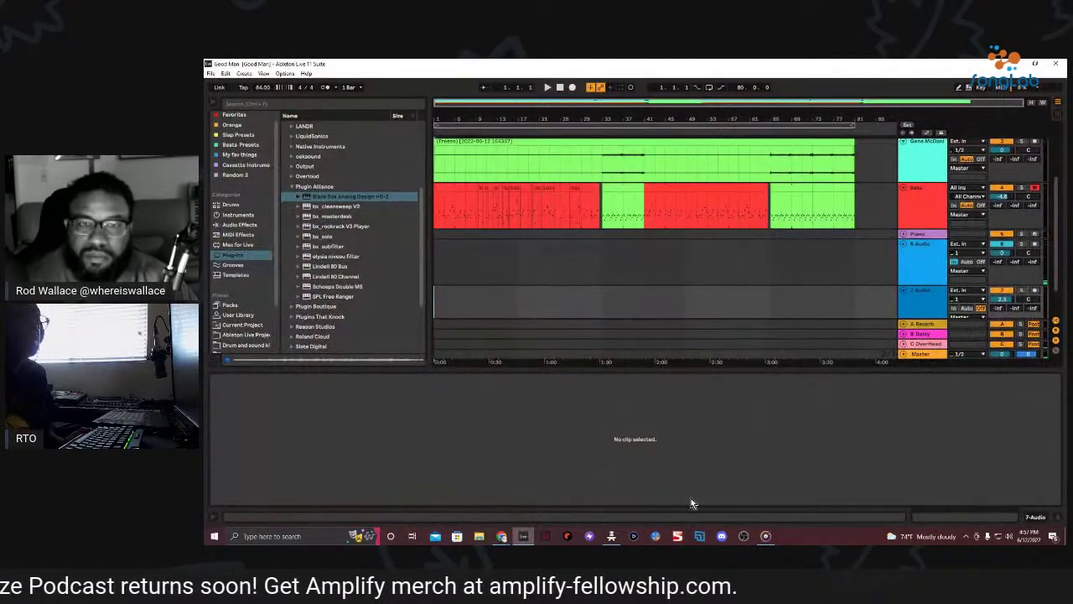
click(211, 74)
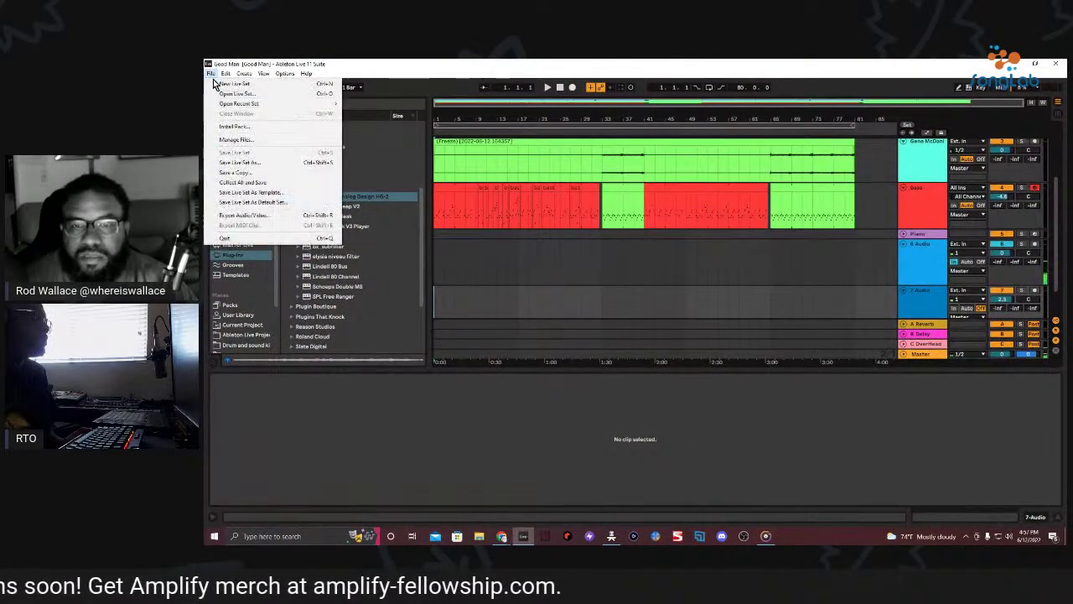
click(223, 84)
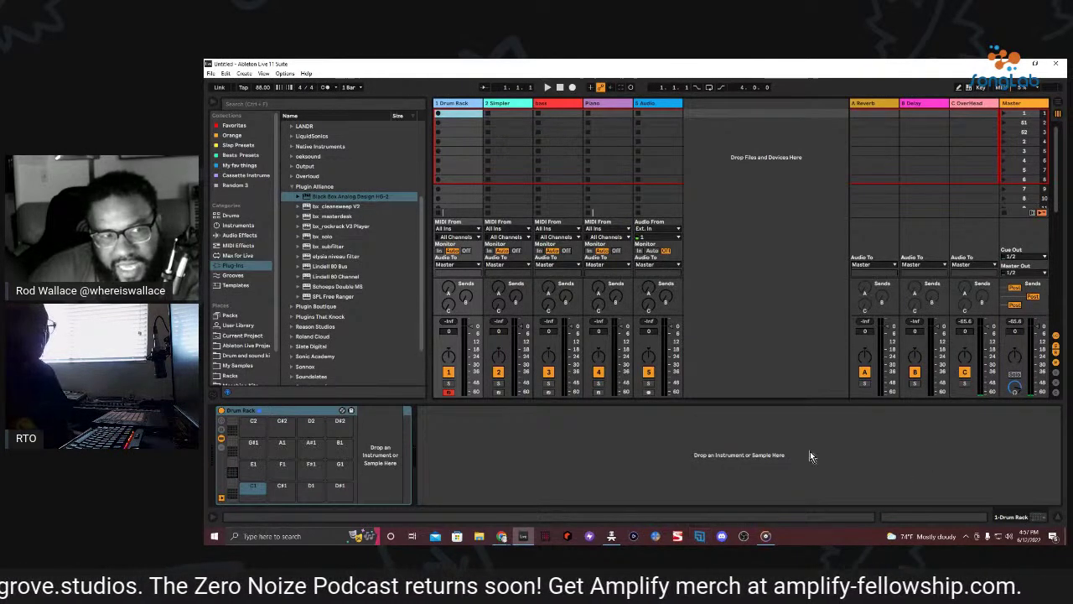
Set the monitoring of the 5 Audio track to In.
click(638, 250)
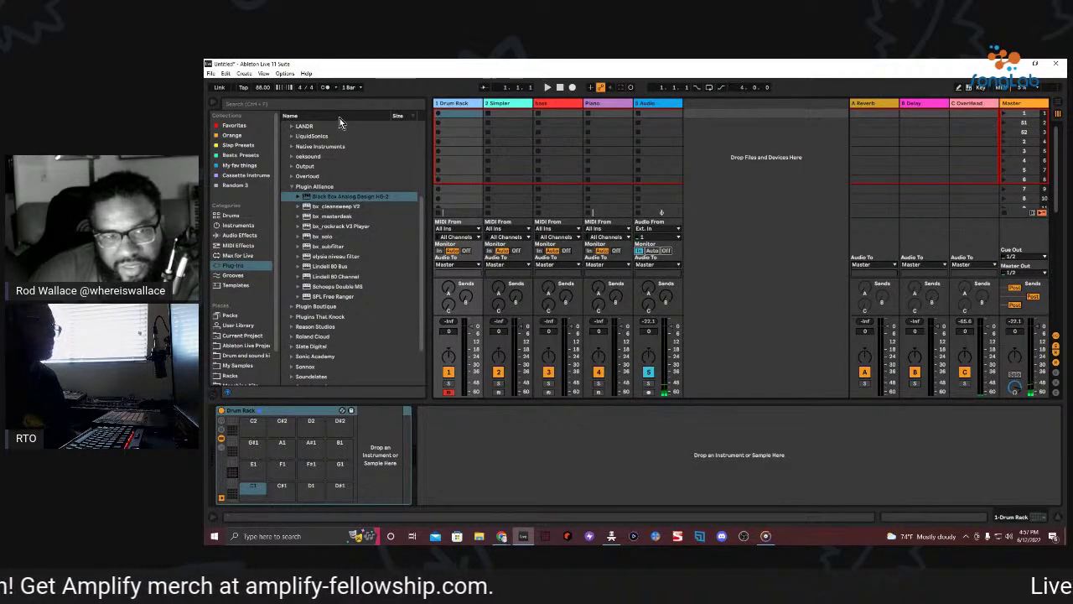
mouse_move(611, 535)
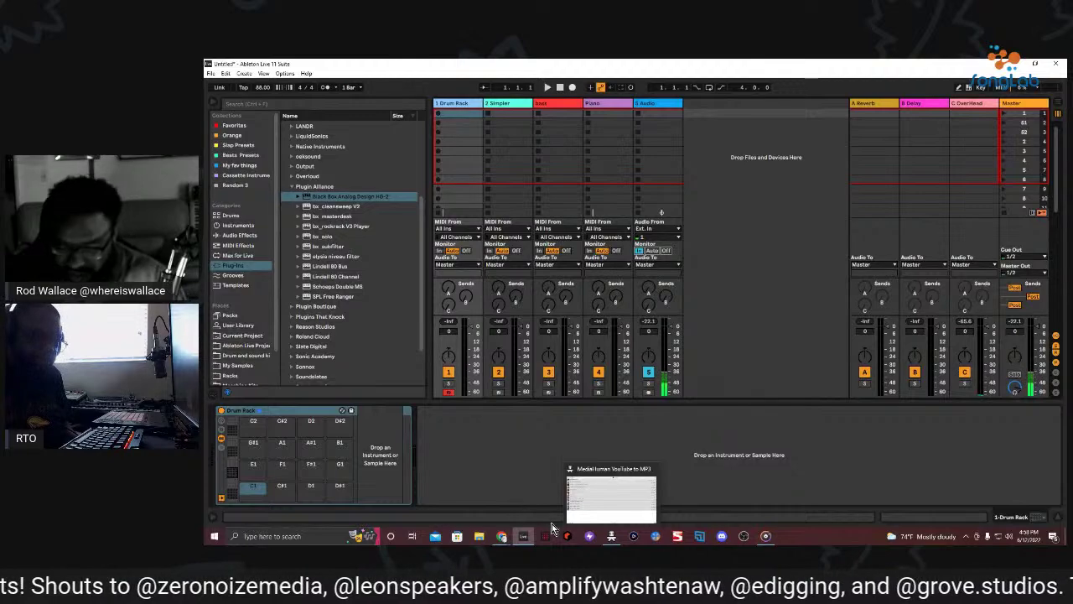
Switch to the Logic Pro project and add a new audio track on Input 3 beneath the Good Man track.
mouse_move(512, 542)
mouse_move(568, 500)
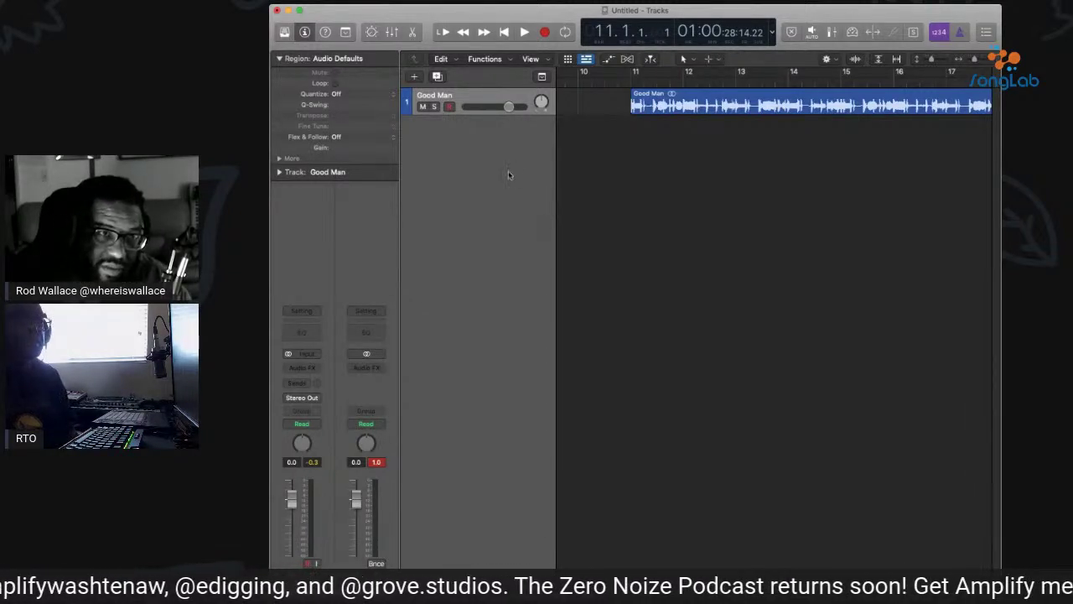
key(alt+super+a)
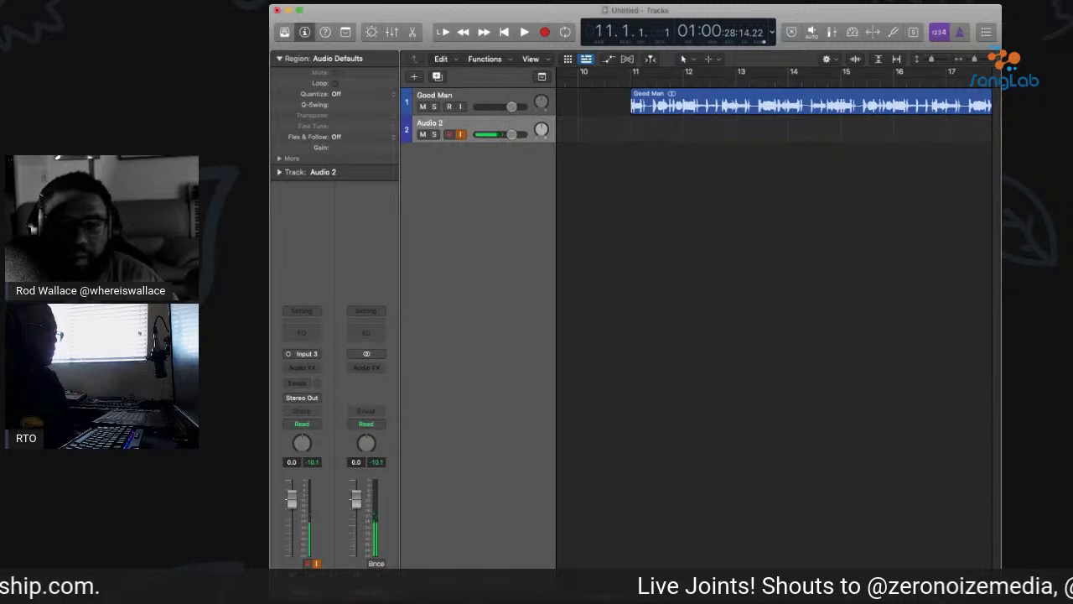
Play Good Man in short passages from bar 11 and briefly solo Audio 2 to compare the live input with the beat.
key(space)
key(space)
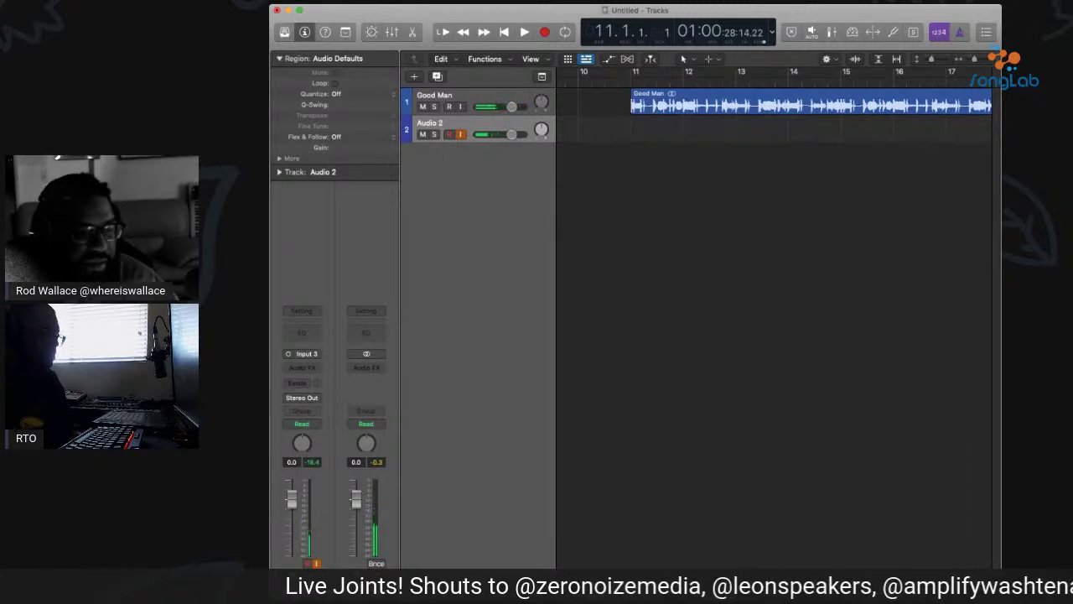
key(space)
key(space)
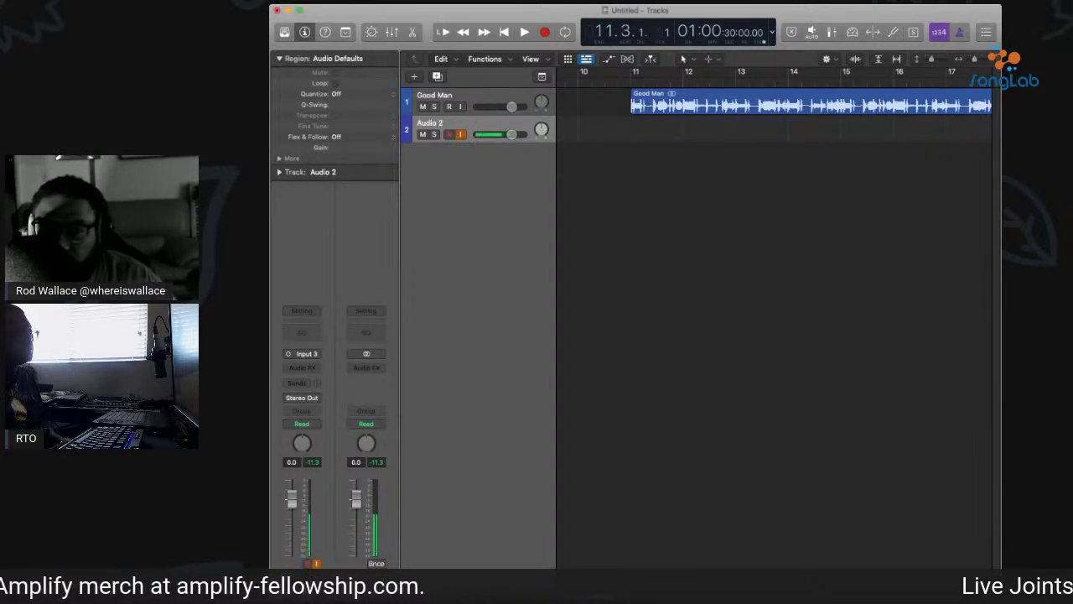
key(space)
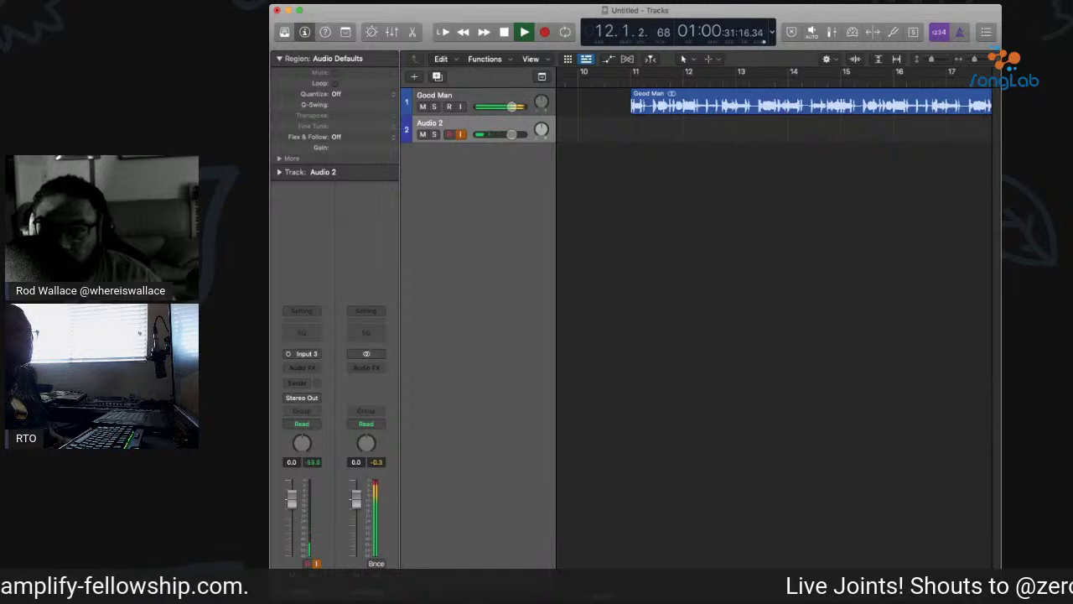
key(space)
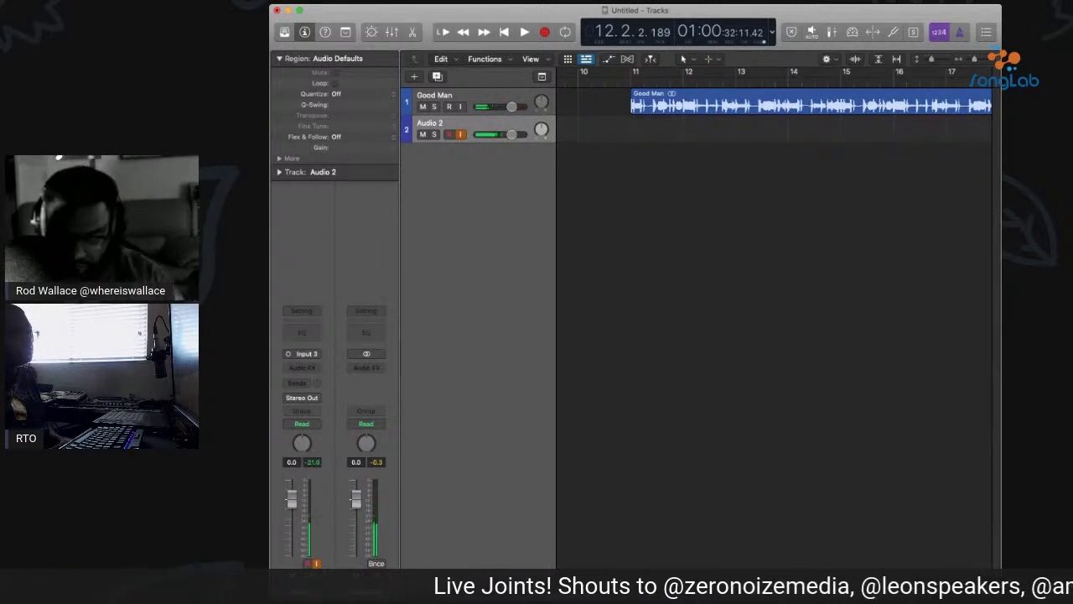
key(space)
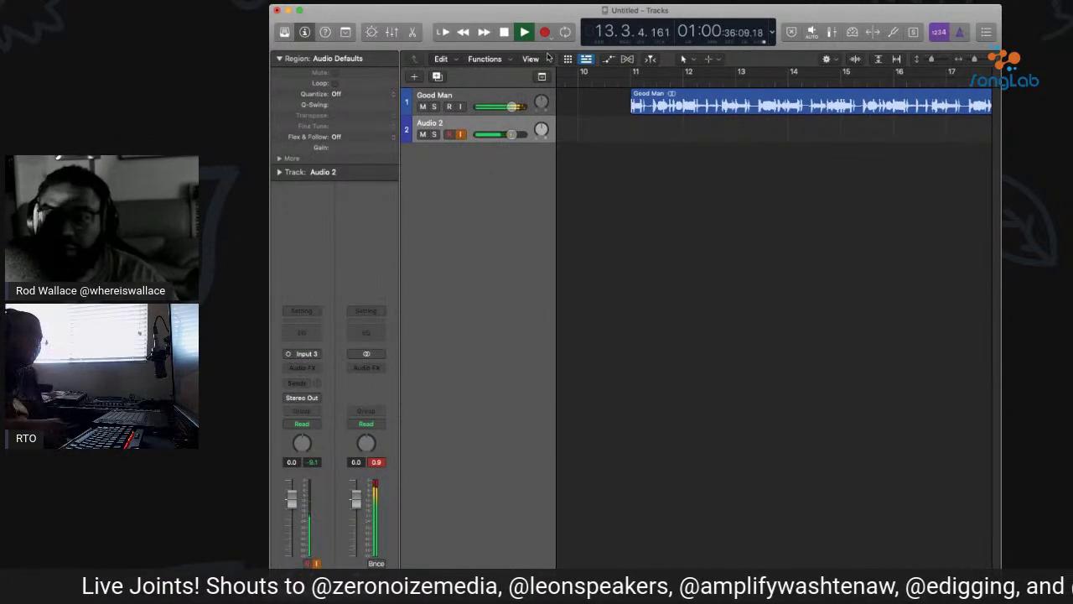
key(space)
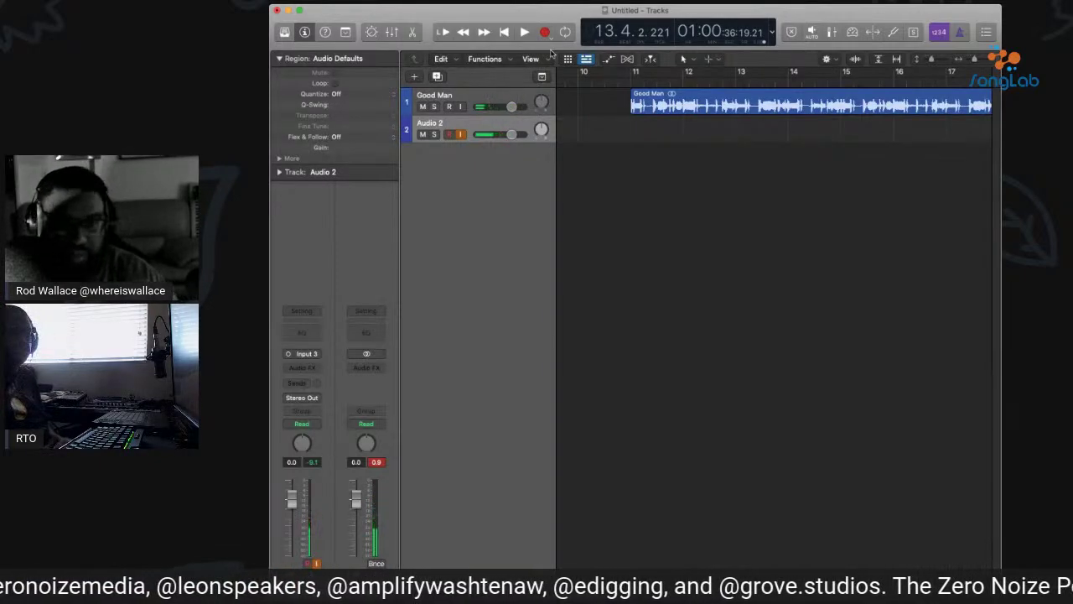
key(space)
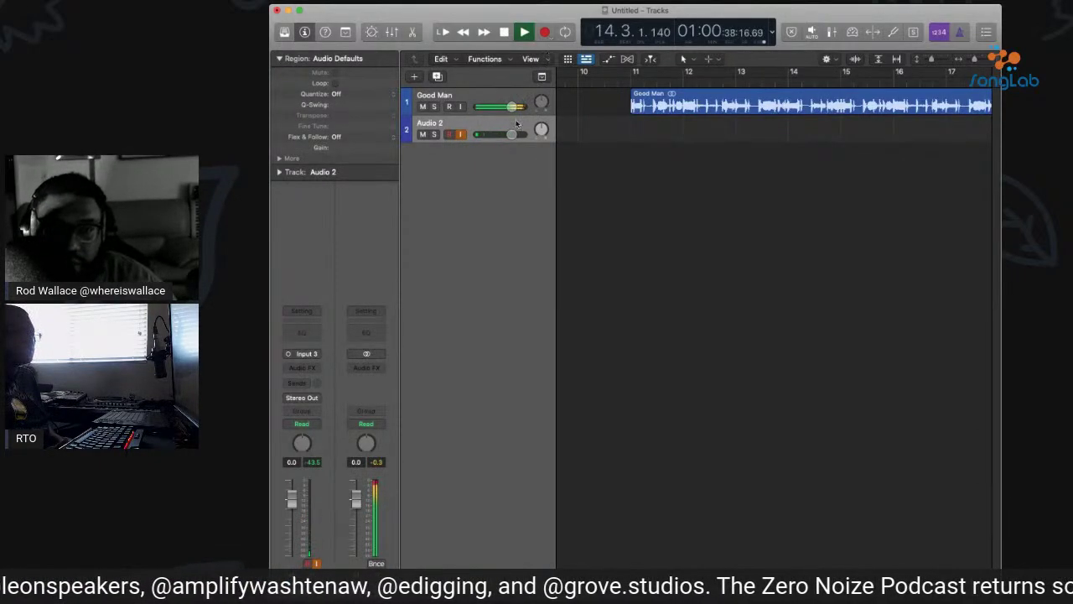
key(s)
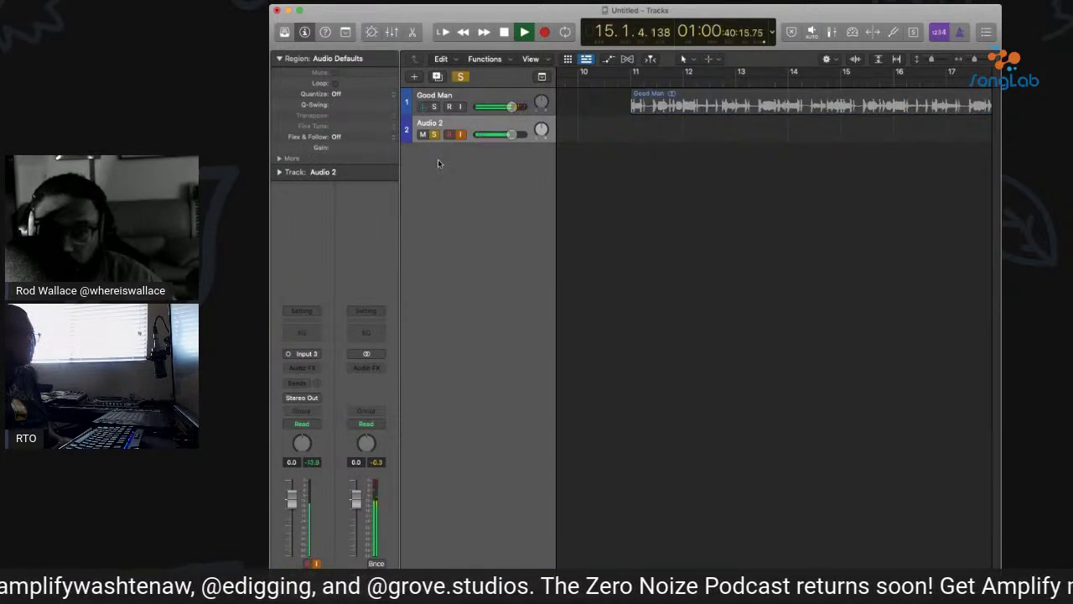
key(s)
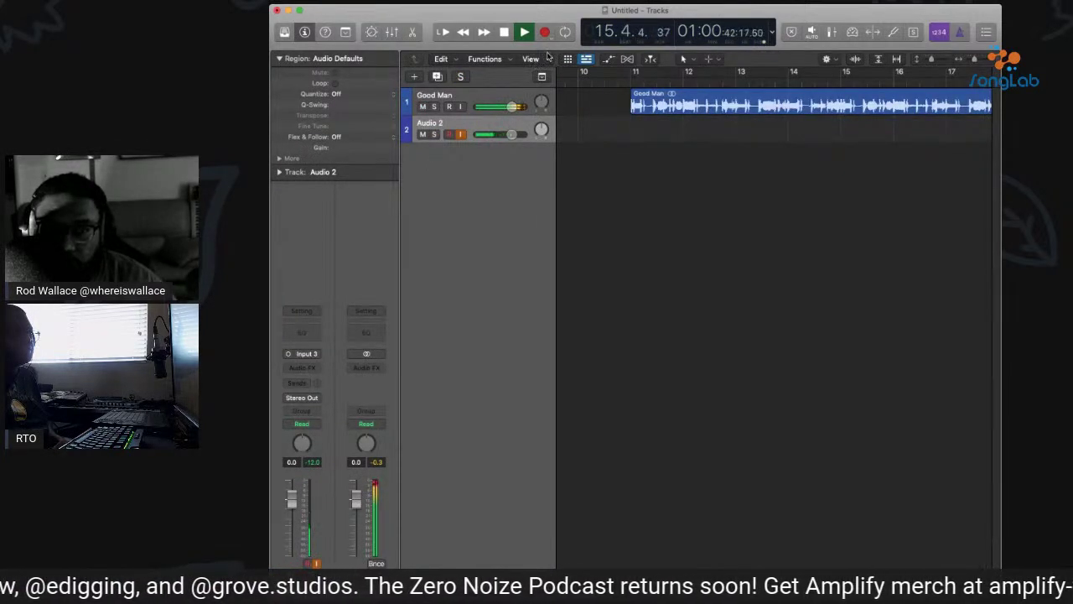
Record a take on Audio 2 over the beat, starting shortly after bar 16, and stop the recording.
key(r)
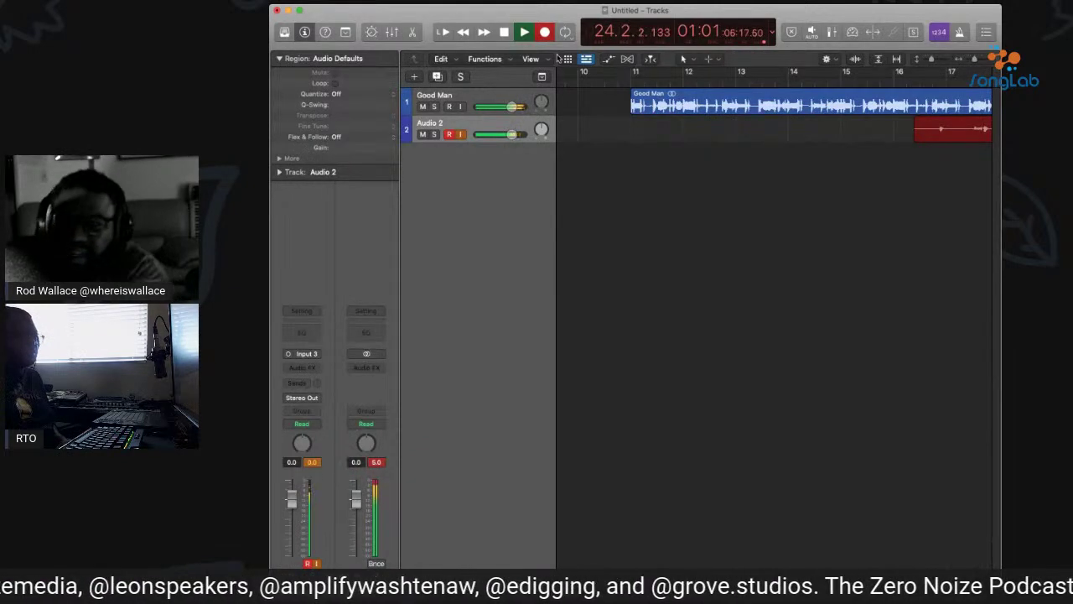
key(space)
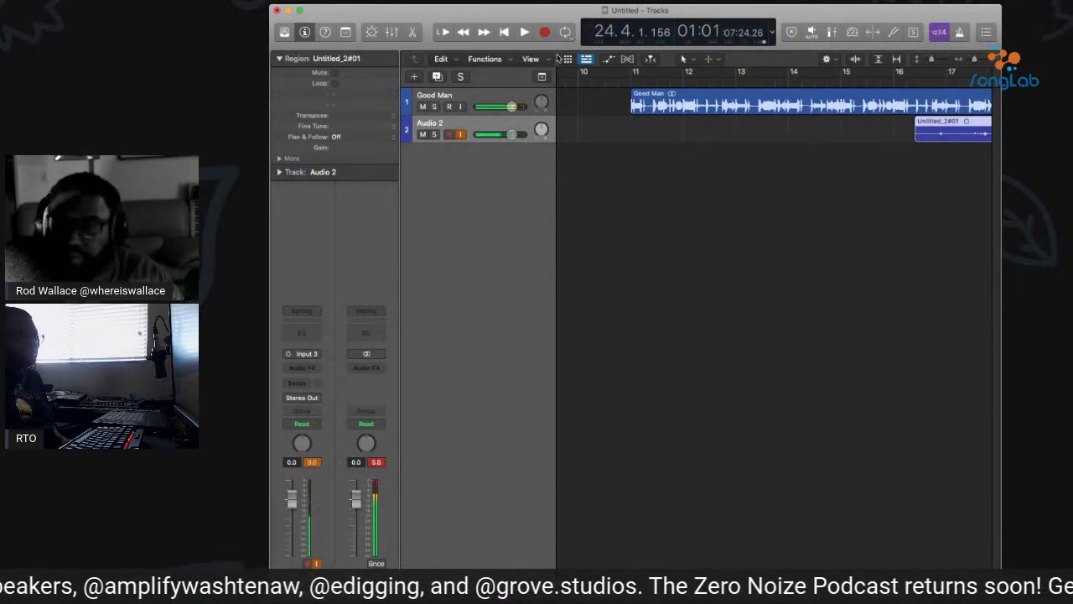
Discard the first take, rewind the beat, and record a new take on Audio 2 from shortly after bar 17.
key(space)
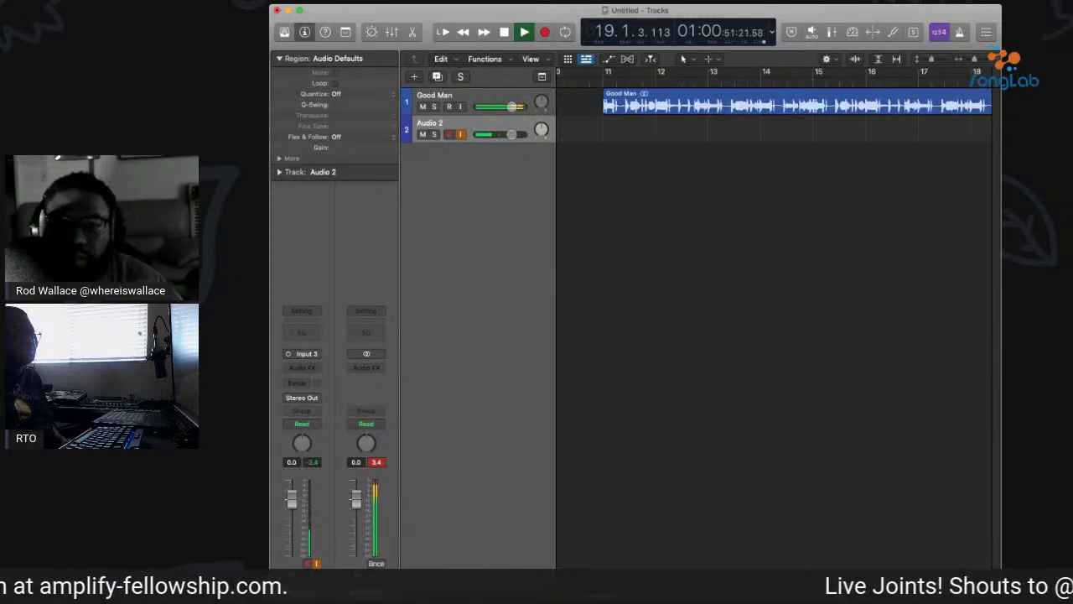
key(comma)
key(comma)
key(comma)
key(comma)
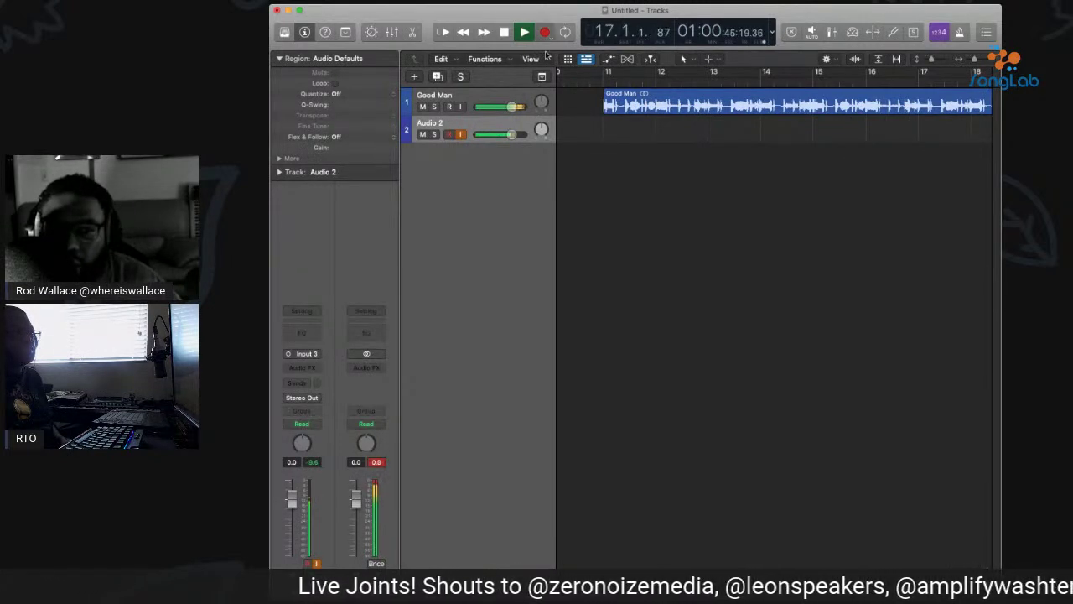
key(r)
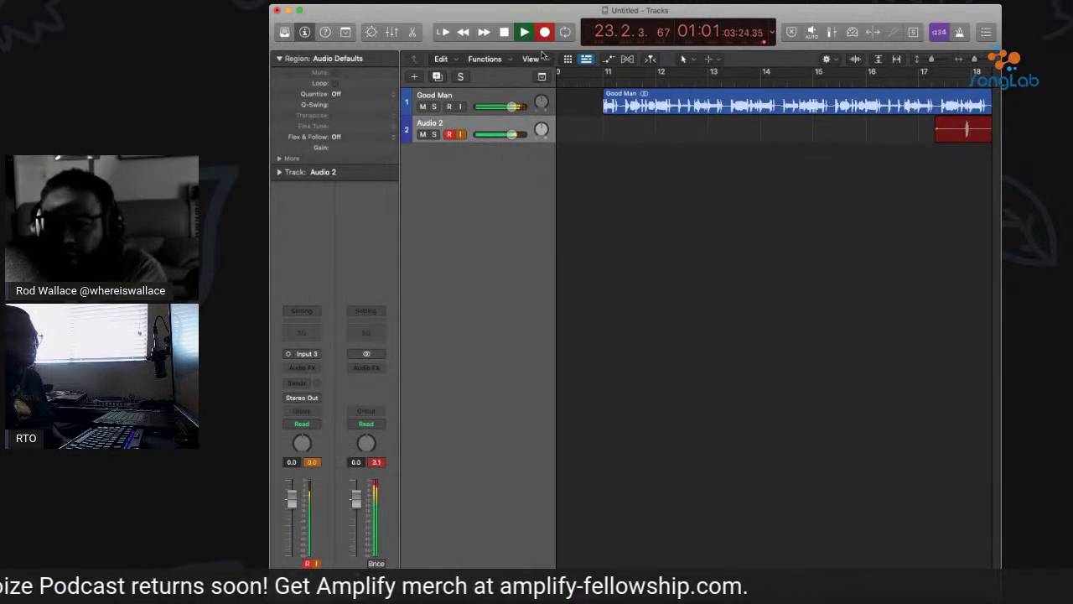
key(space)
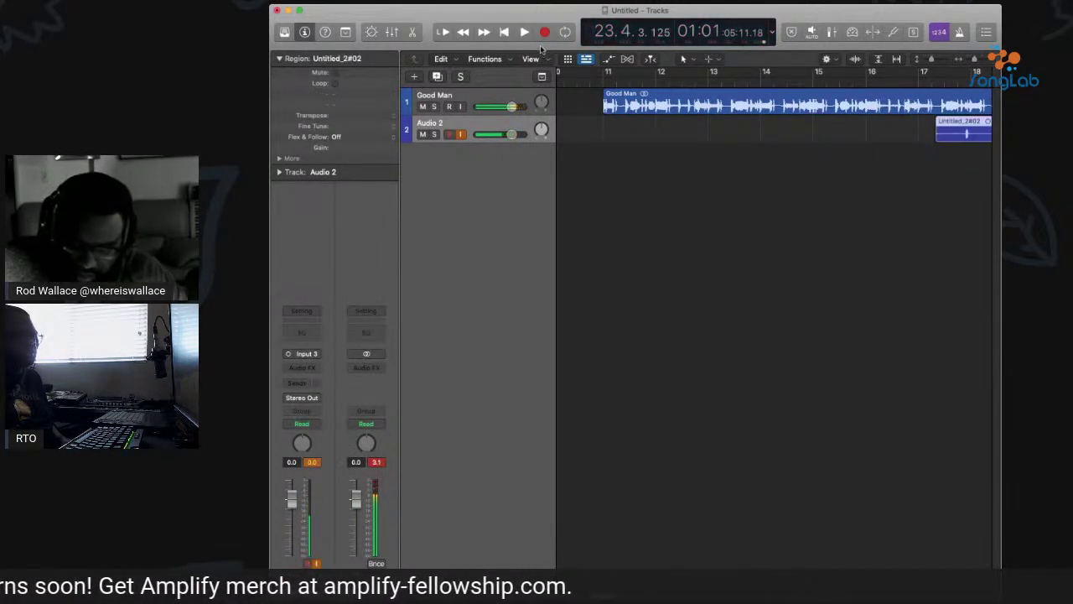
Restart playback without the previous take, start recording on Audio 2 in bar 18, and discard the recording.
key(space)
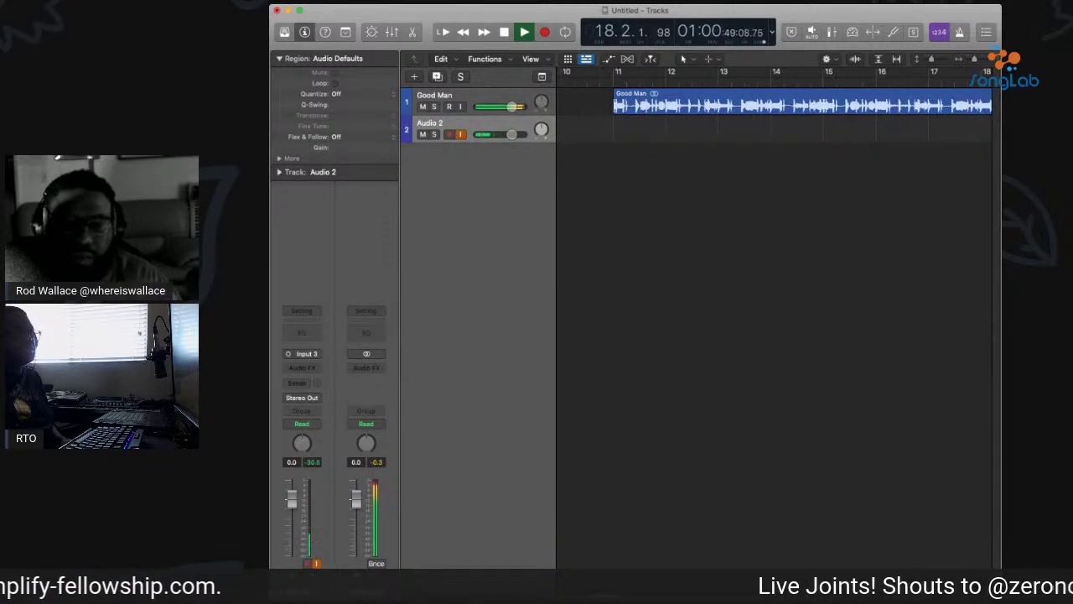
click(544, 31)
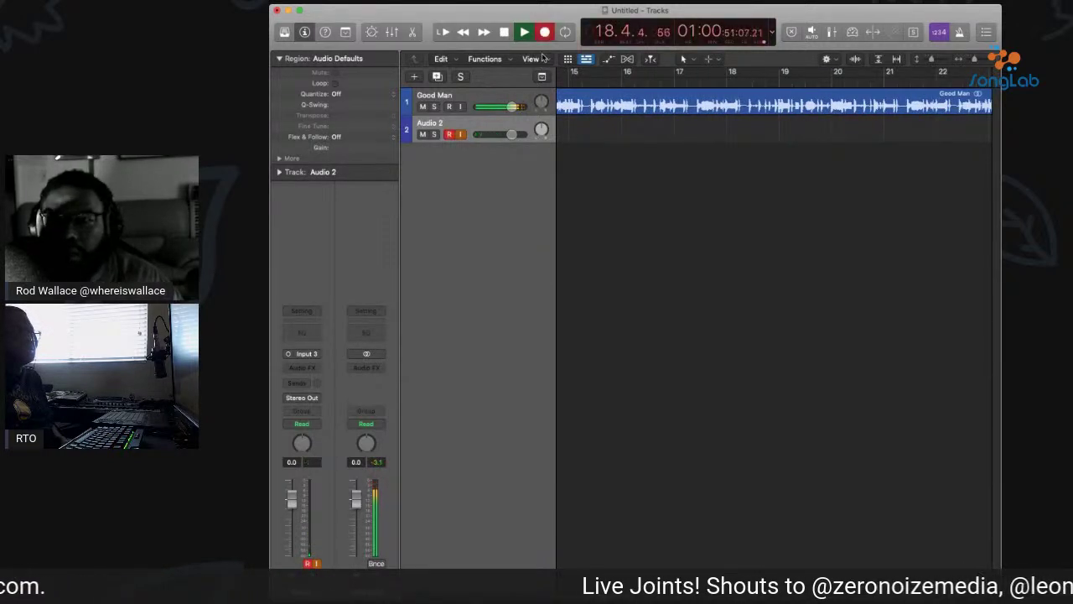
key(super+period)
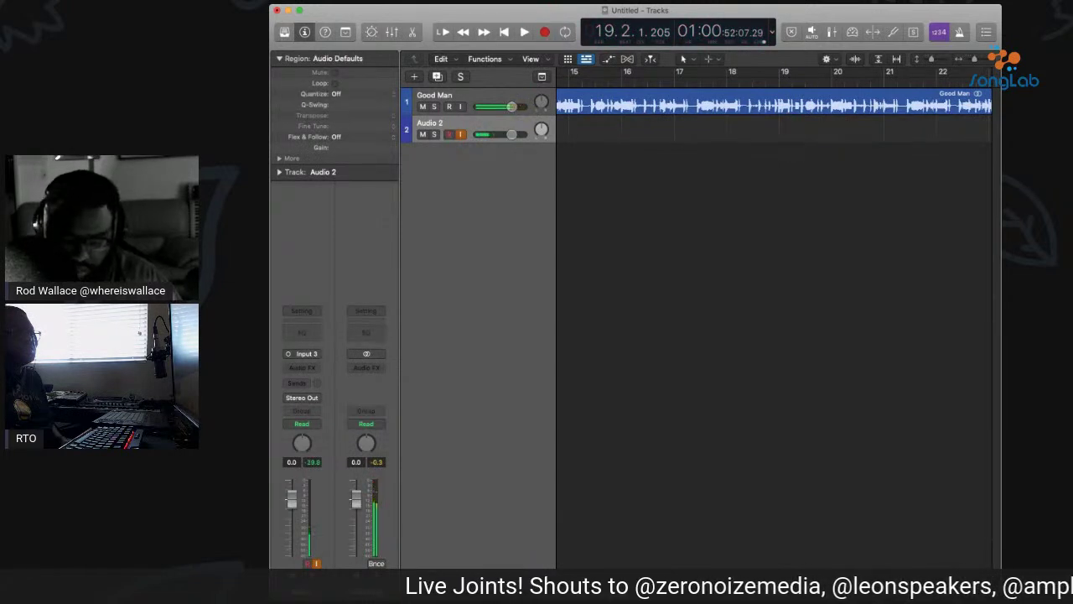
Record a longer take on Audio 2 from about the middle of bar 17 and delete it.
key(space)
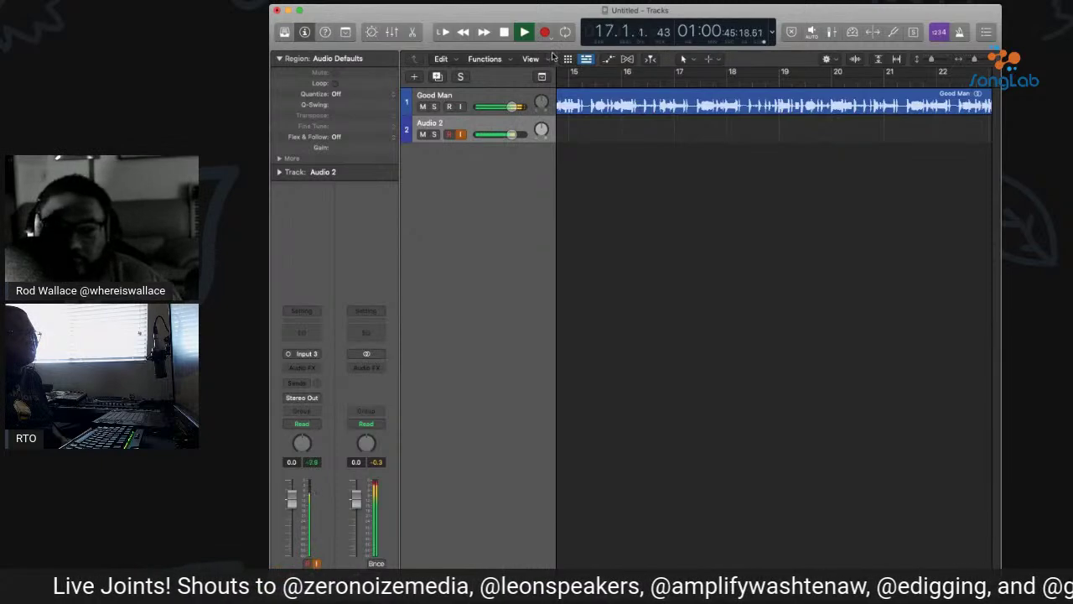
key(r)
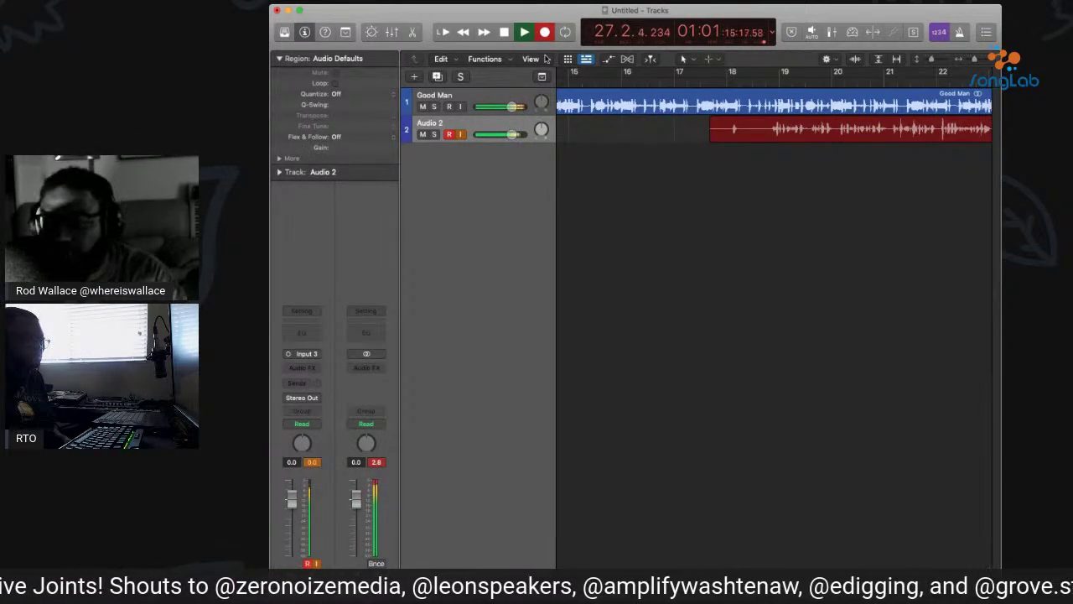
key(space)
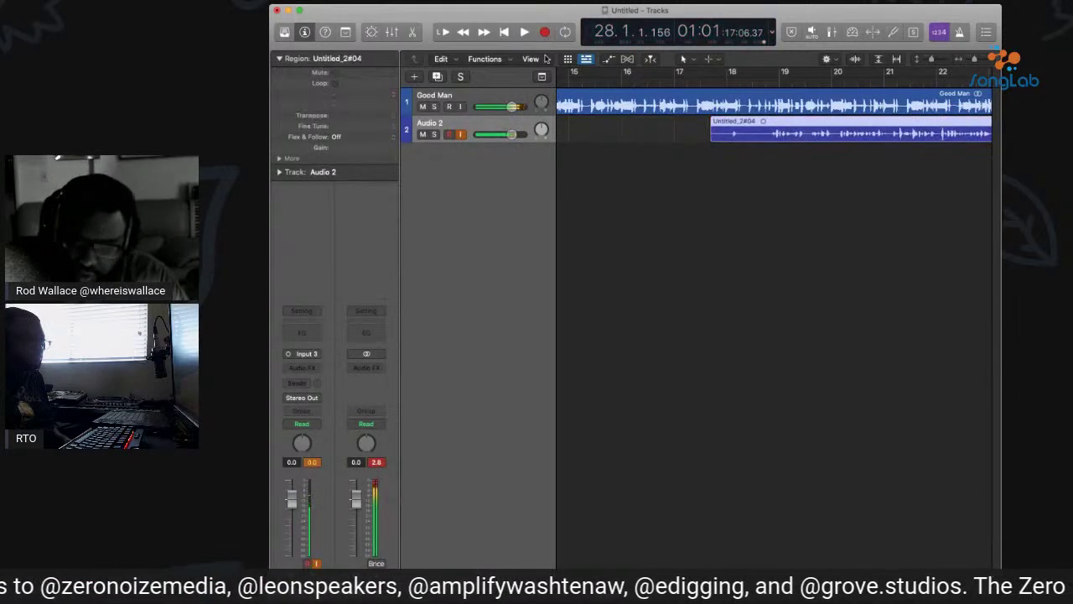
key(Delete)
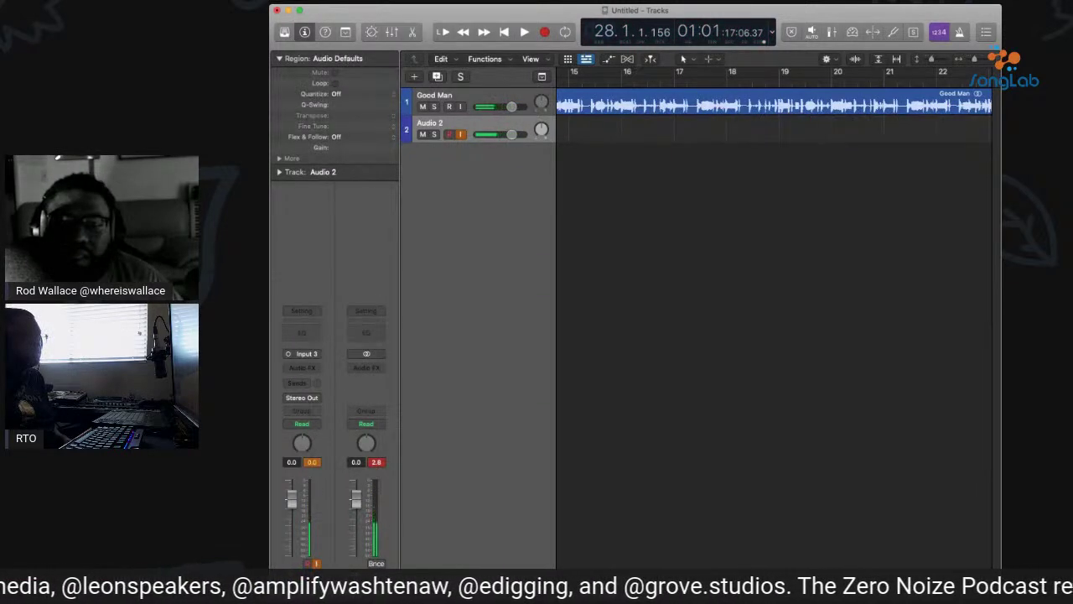
Replay passages of Good Man and locate the start of its region in the timeline.
key(space)
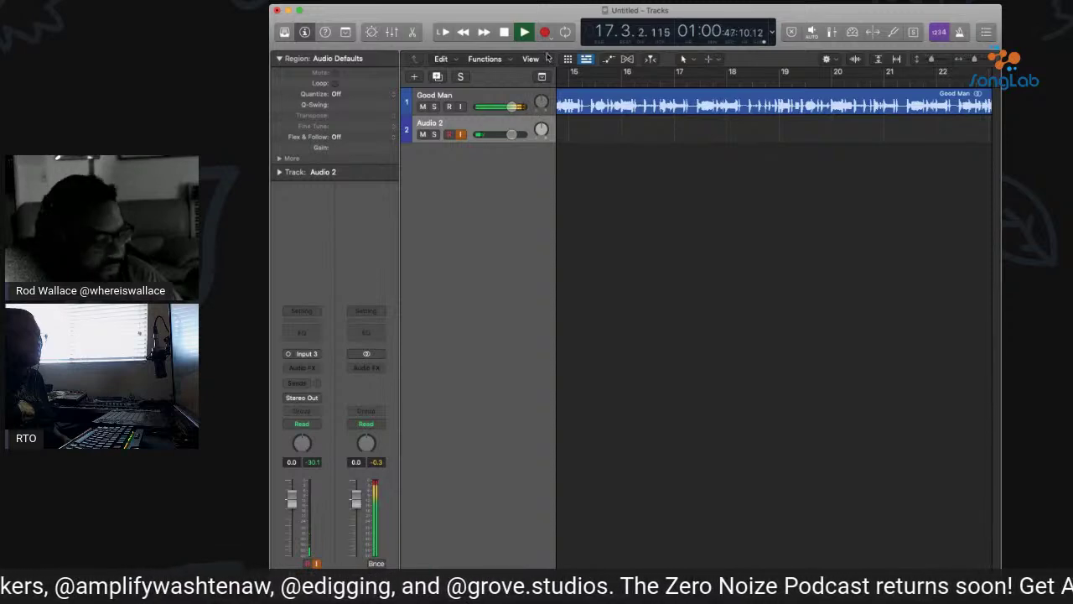
key(space)
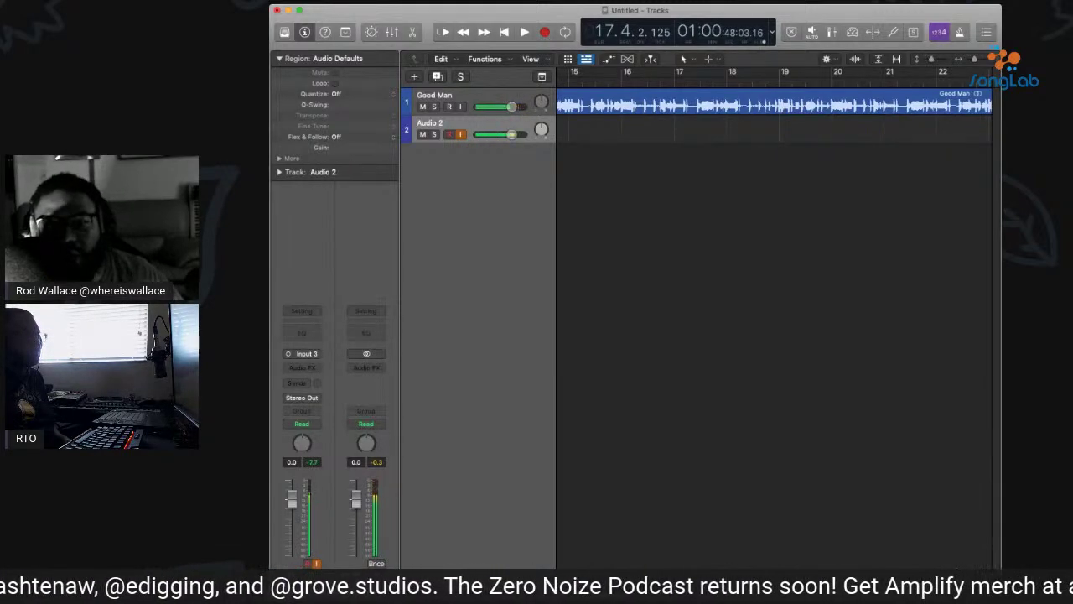
scroll(771, 105, right, 2)
key(super+Left)
key(super+Left)
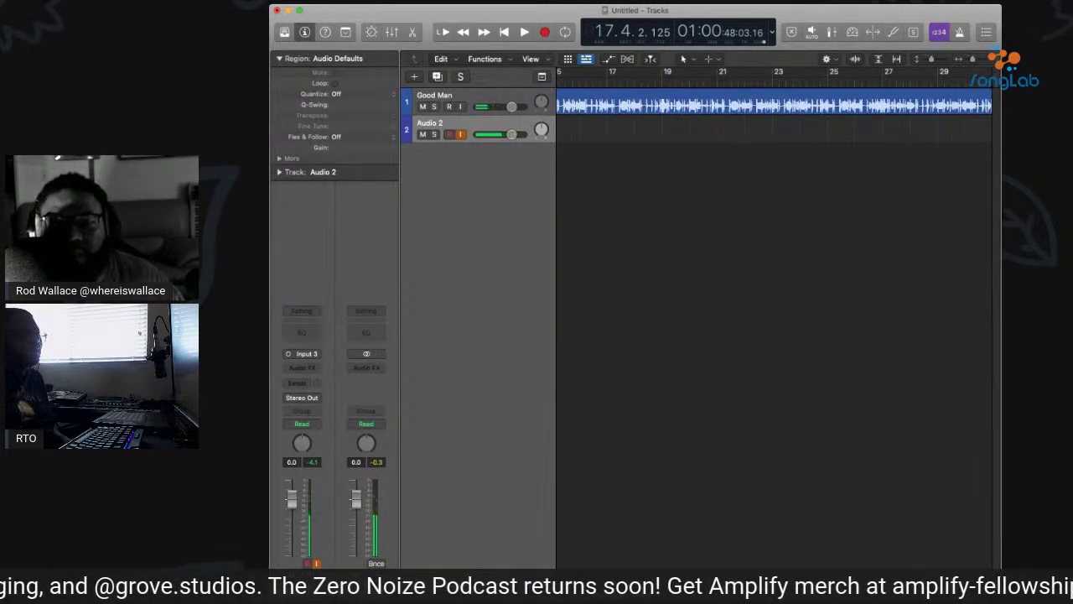
key(space)
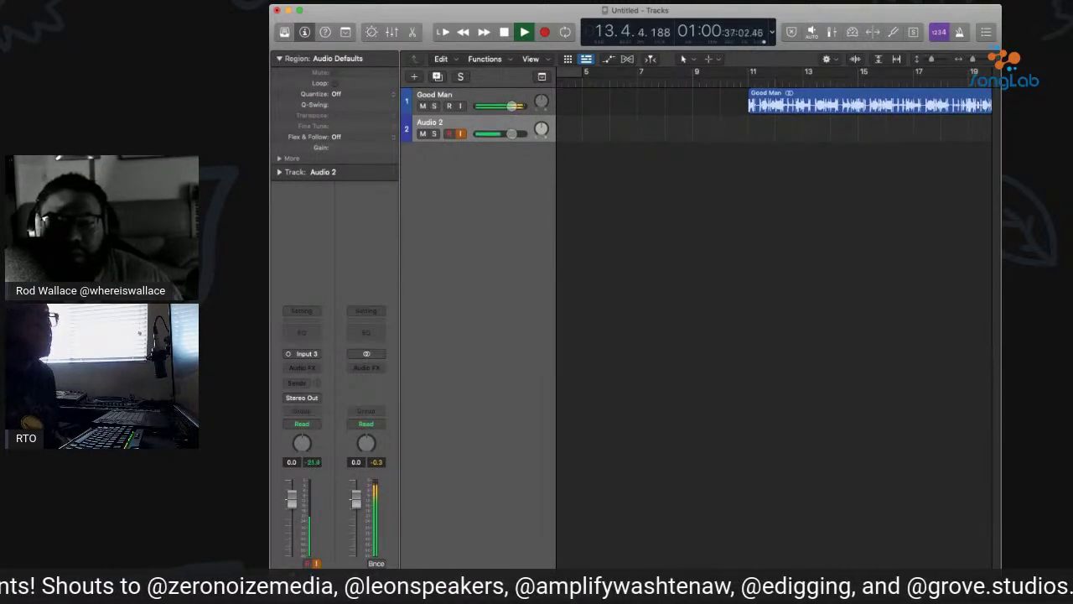
key(super+Left)
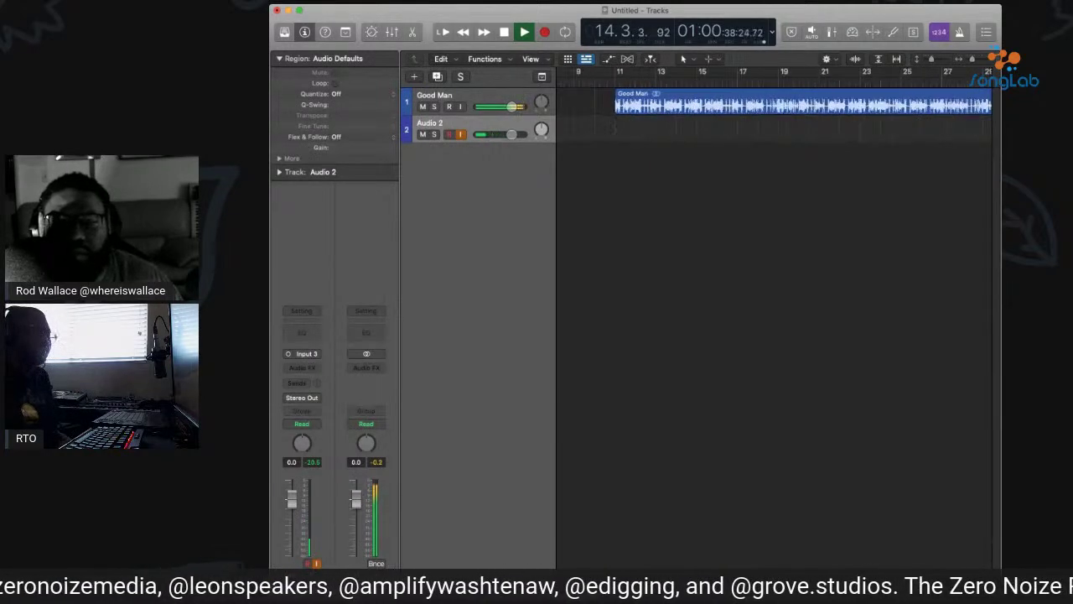
key(super+Right)
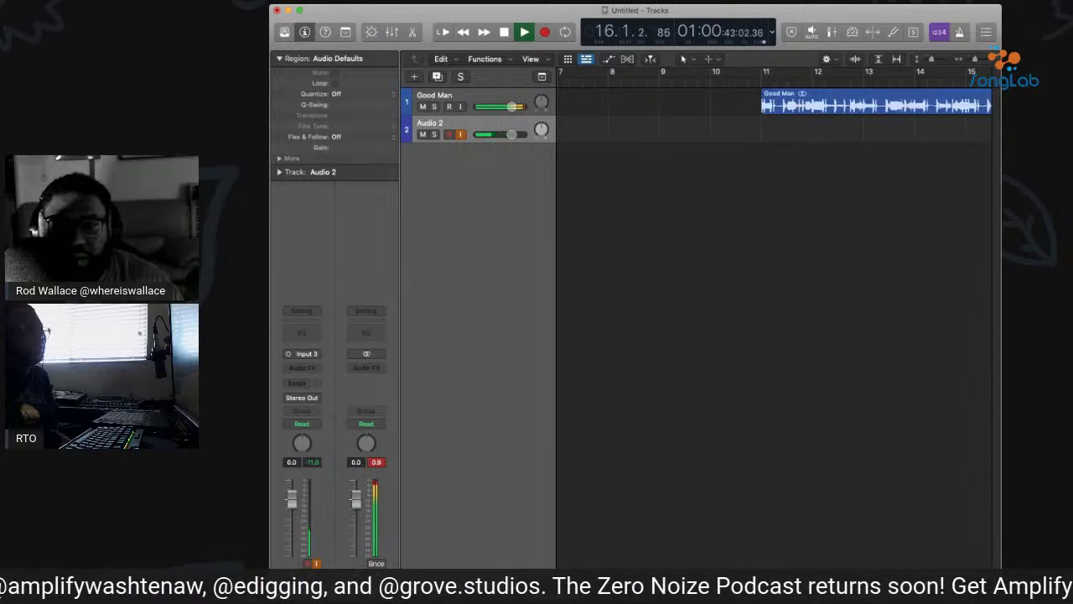
Restart playback from bar 10, record a short take on Audio 2 from bar 11, and delete it.
click(715, 72)
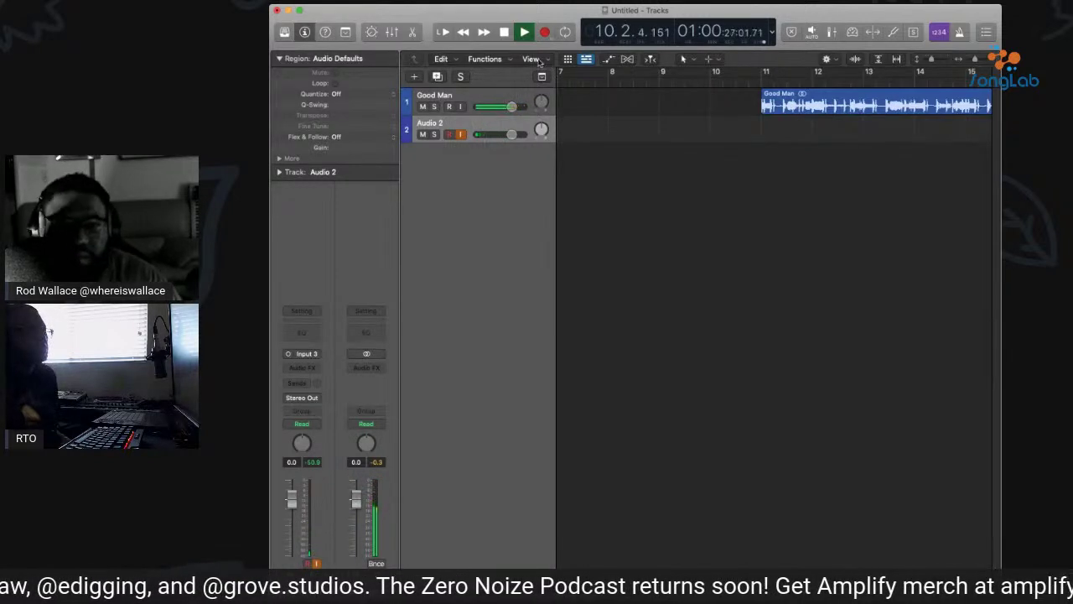
key(r)
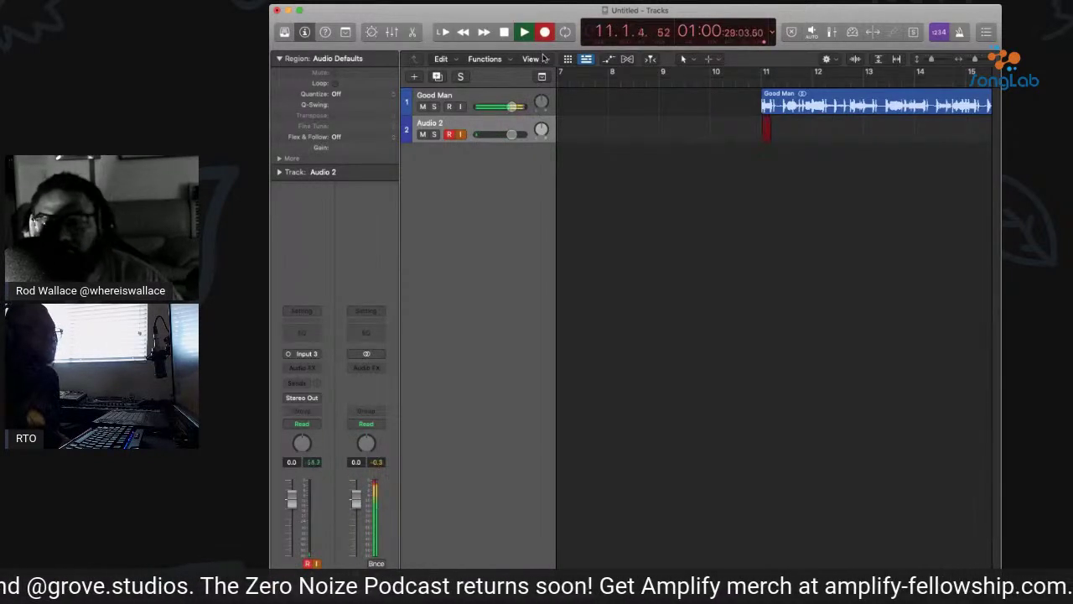
click(504, 31)
key(Delete)
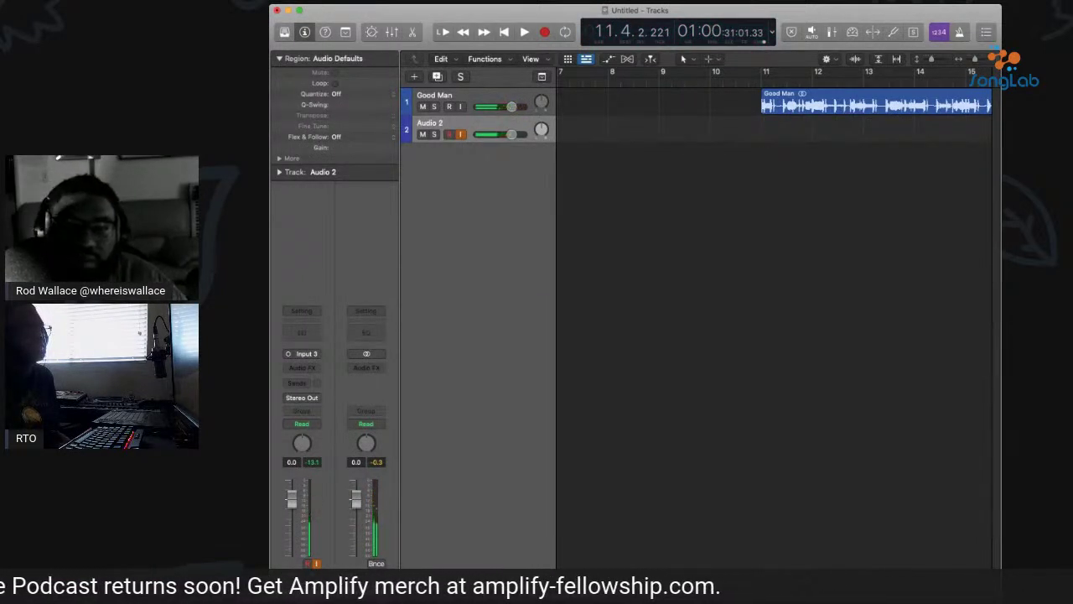
Move playback back to around bar 9, record a short take on Audio 2 from mid-bar 9 into bar 11, and discard it.
key(comma)
key(comma)
key(comma)
key(space)
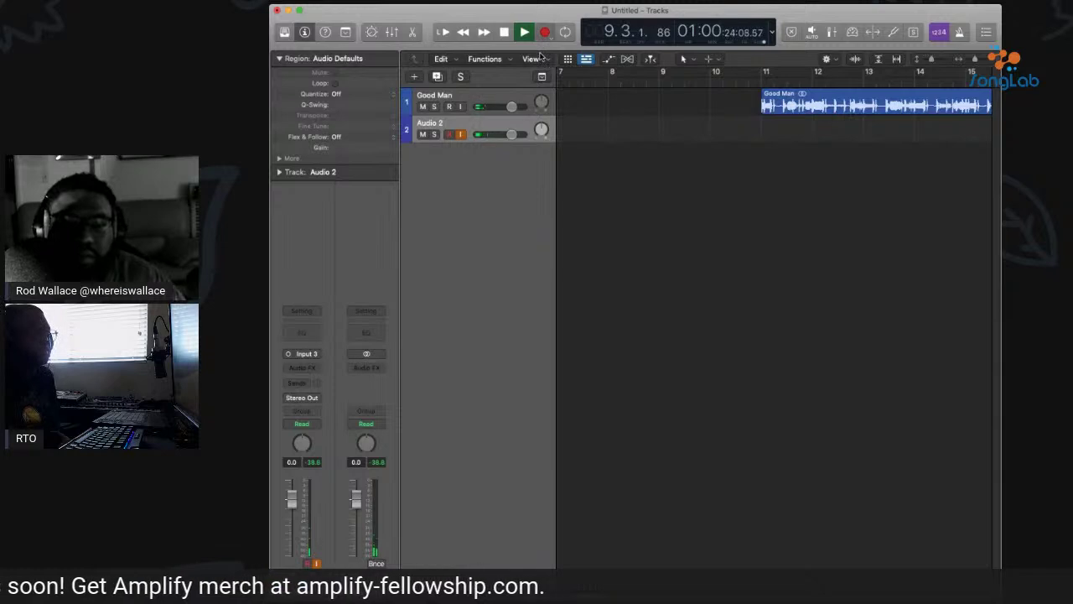
key(r)
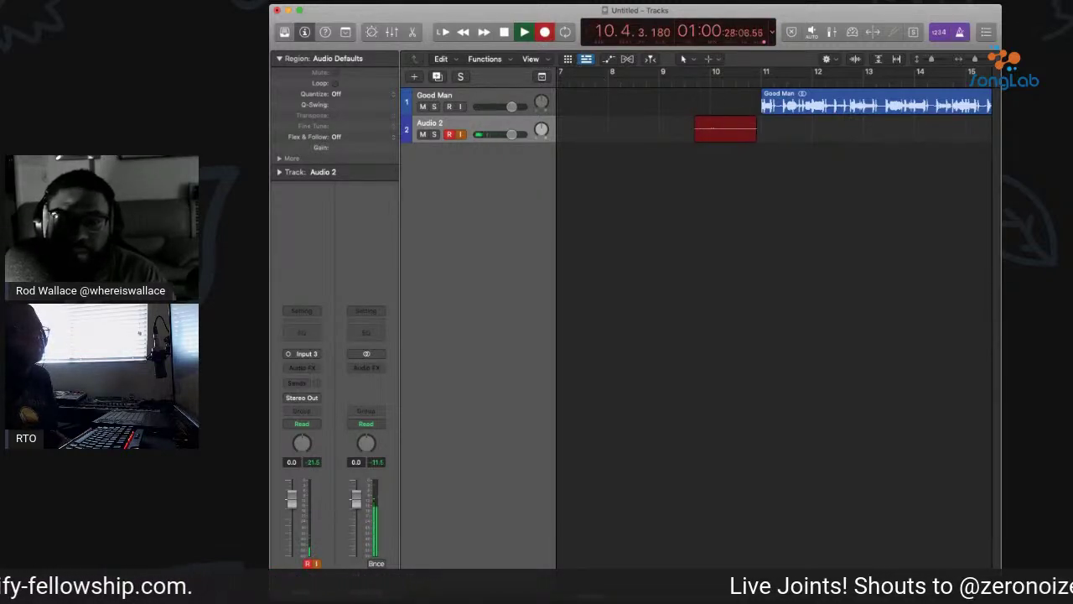
key(space)
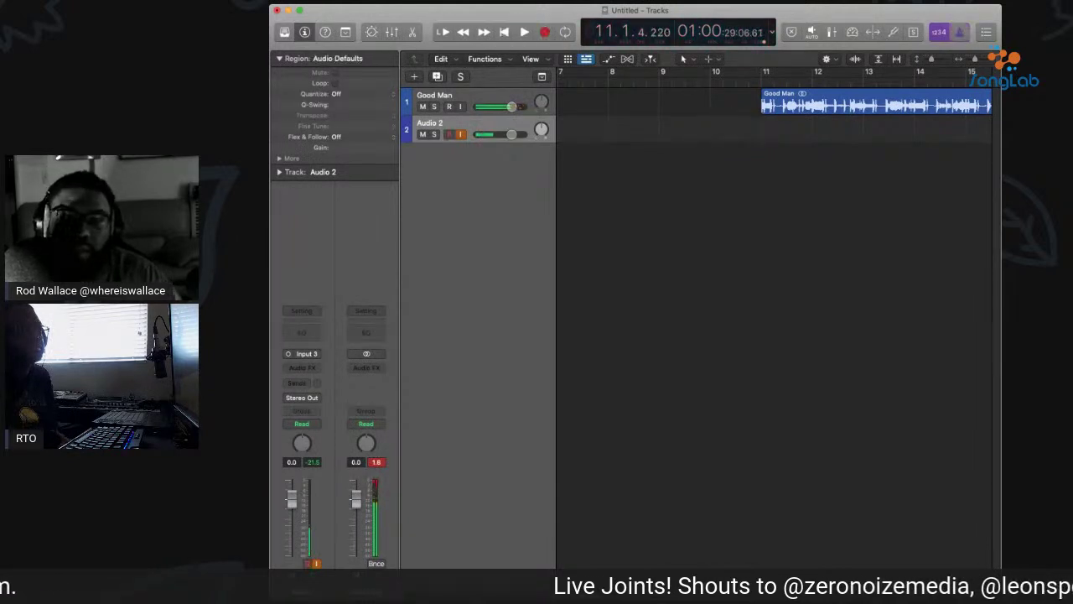
Restart playback before bar 9, record a take on Audio 2 from early bar 9 to bar 19, and undo the recording.
key(space)
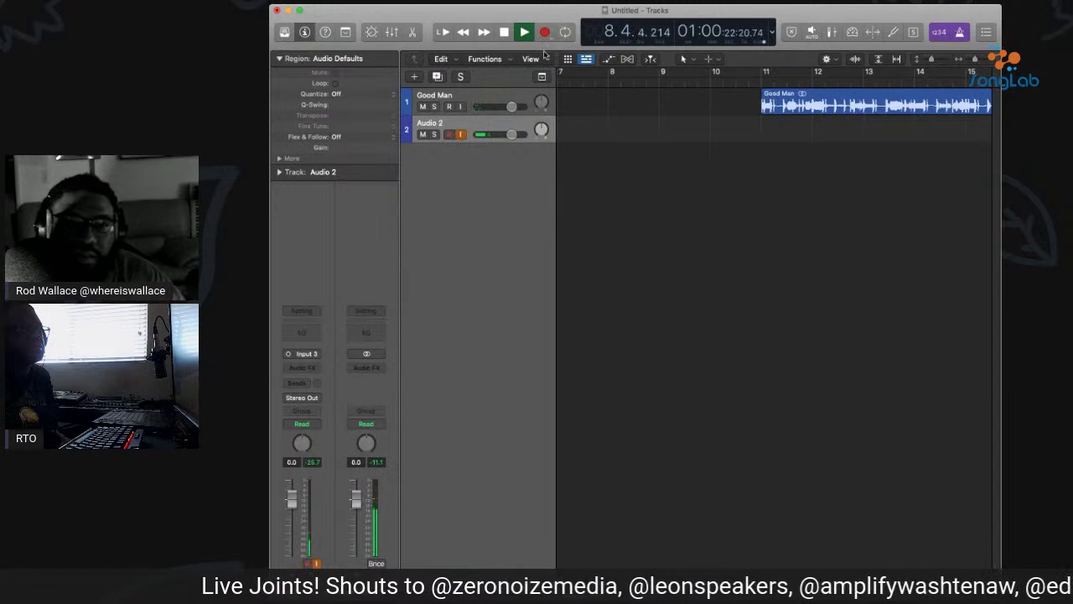
key(r)
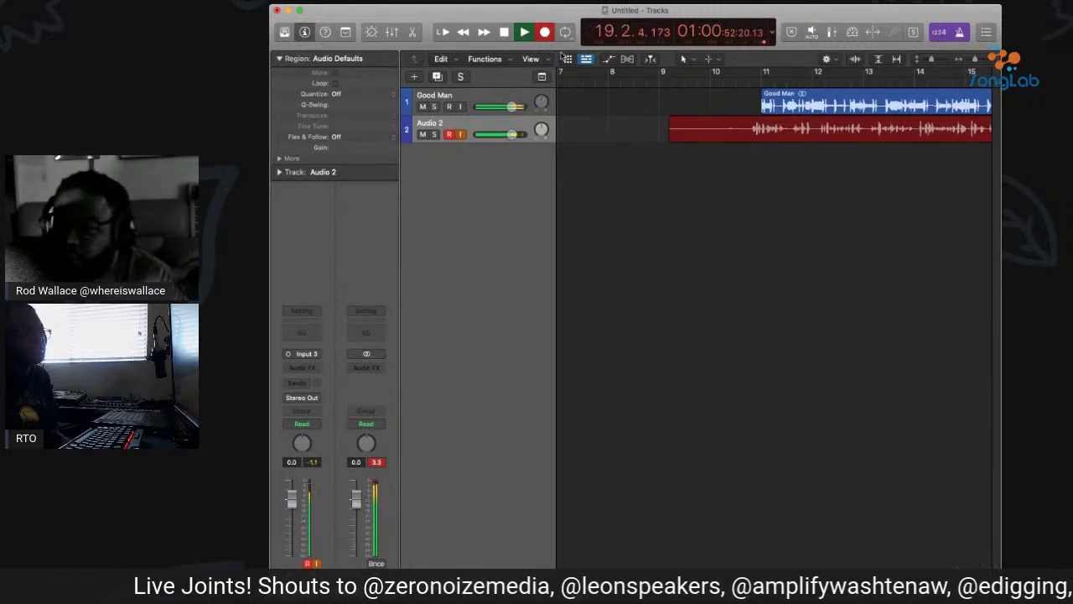
key(space)
key(super+z)
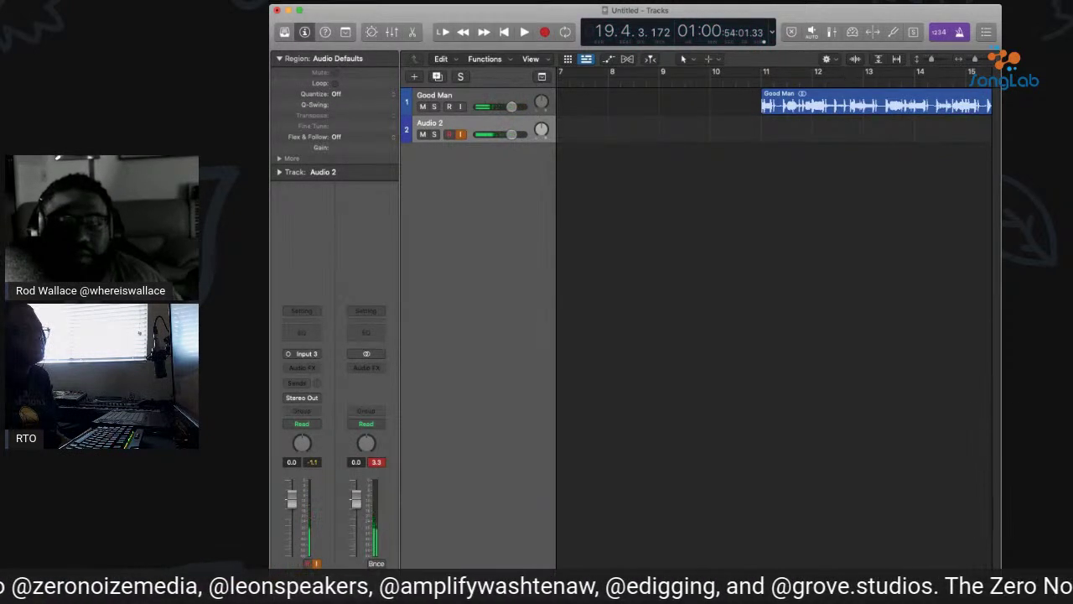
Record a take on Audio 2 from the middle of bar 9 to bar 22 and delete it.
key(r)
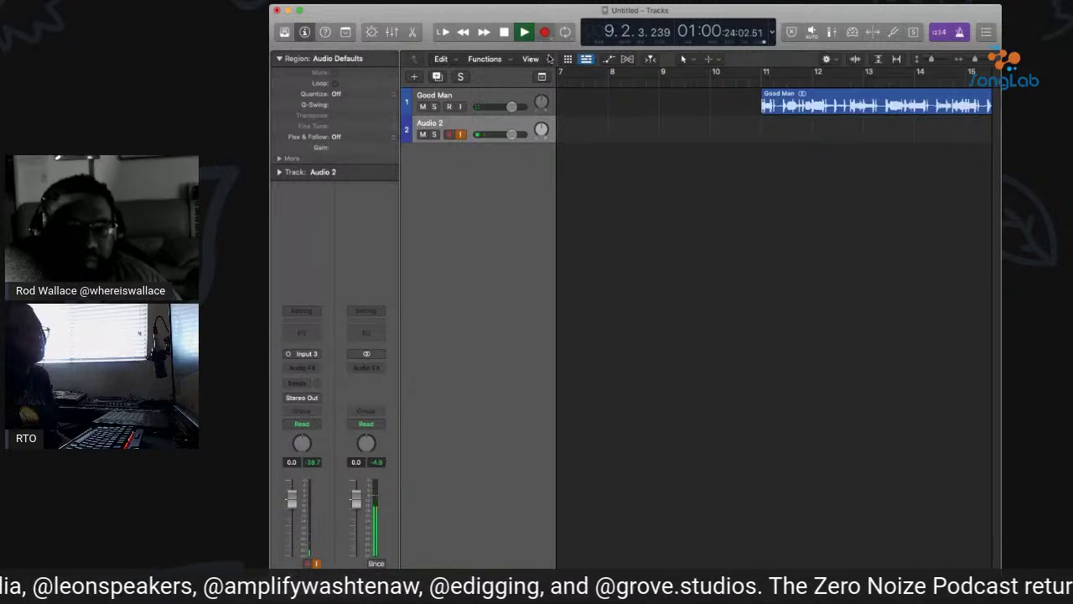
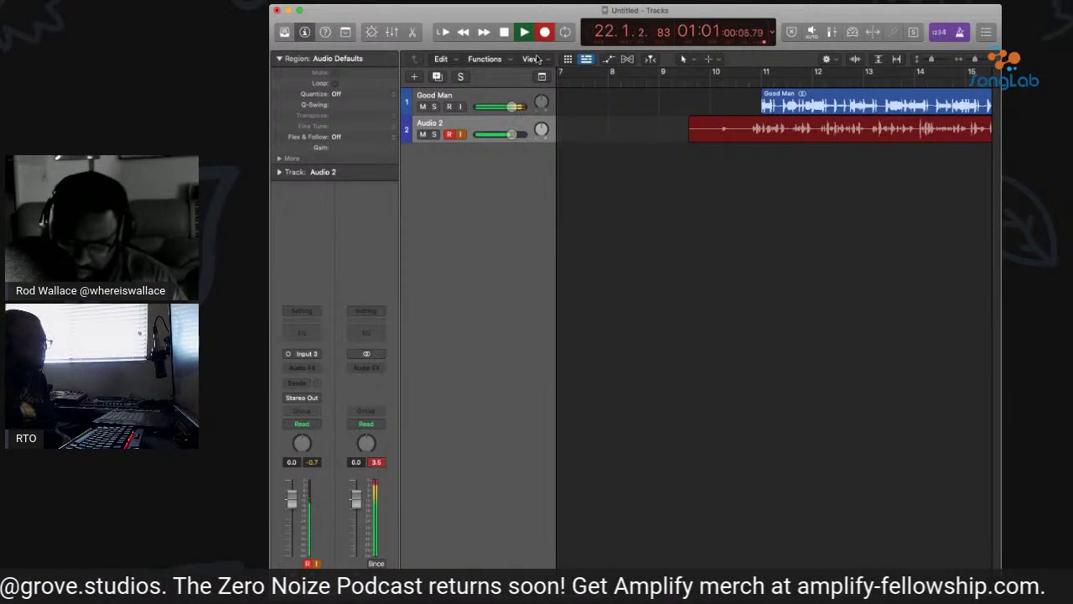
key(space)
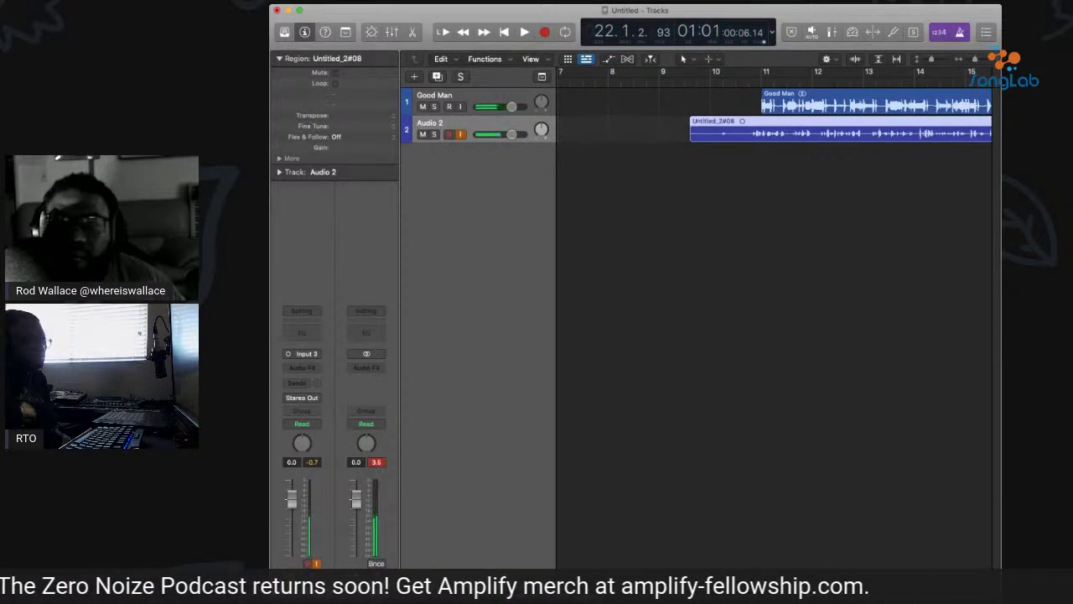
key(BackSpace)
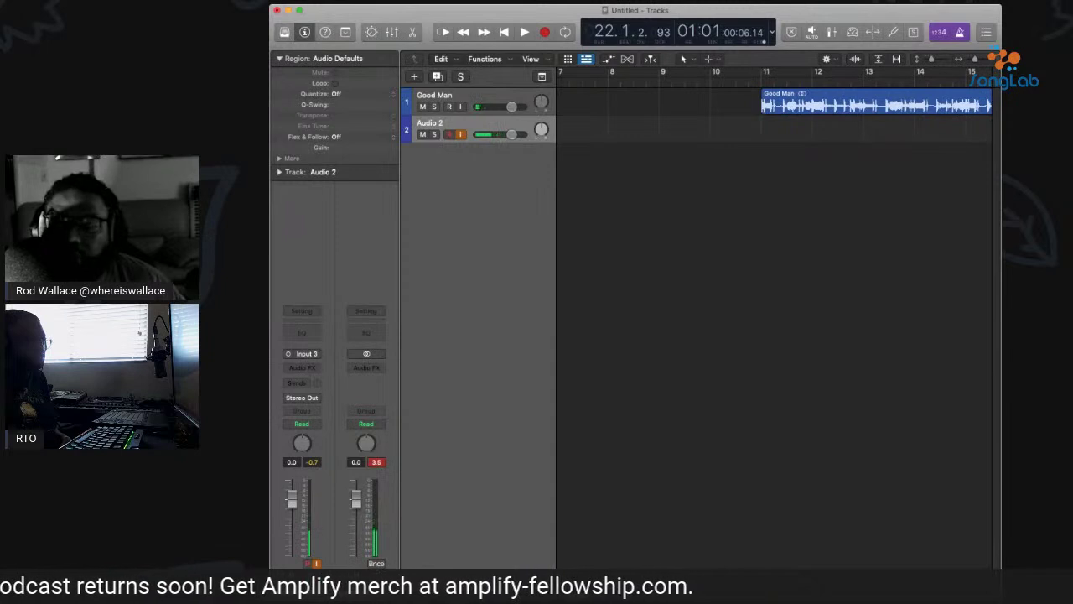
Restart playback from bar 9, record a take on Audio 2 from bar 10 to bar 16, and delete it.
key(space)
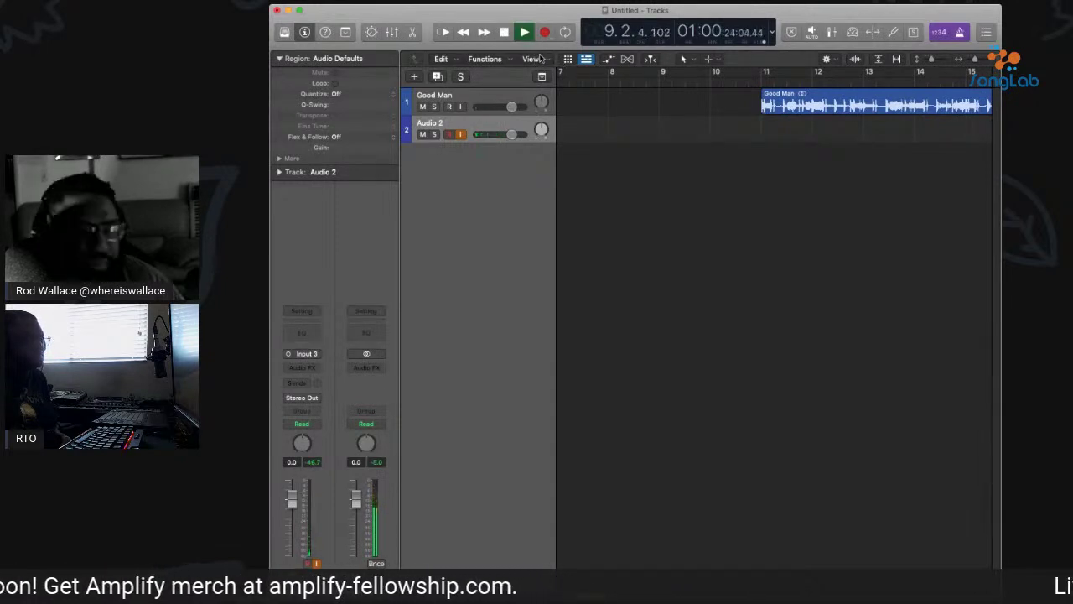
key(r)
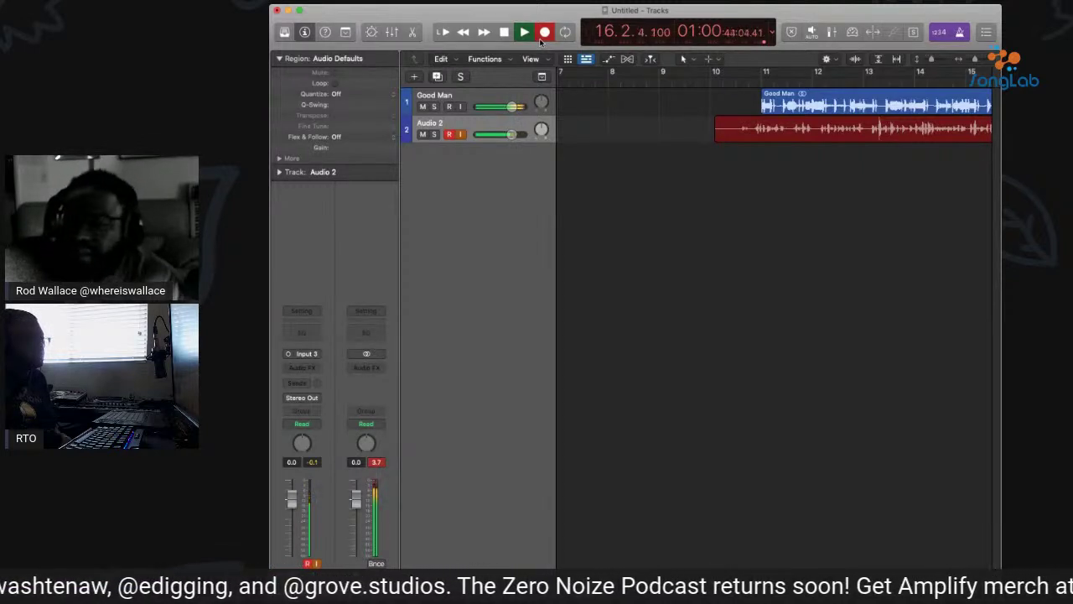
key(space)
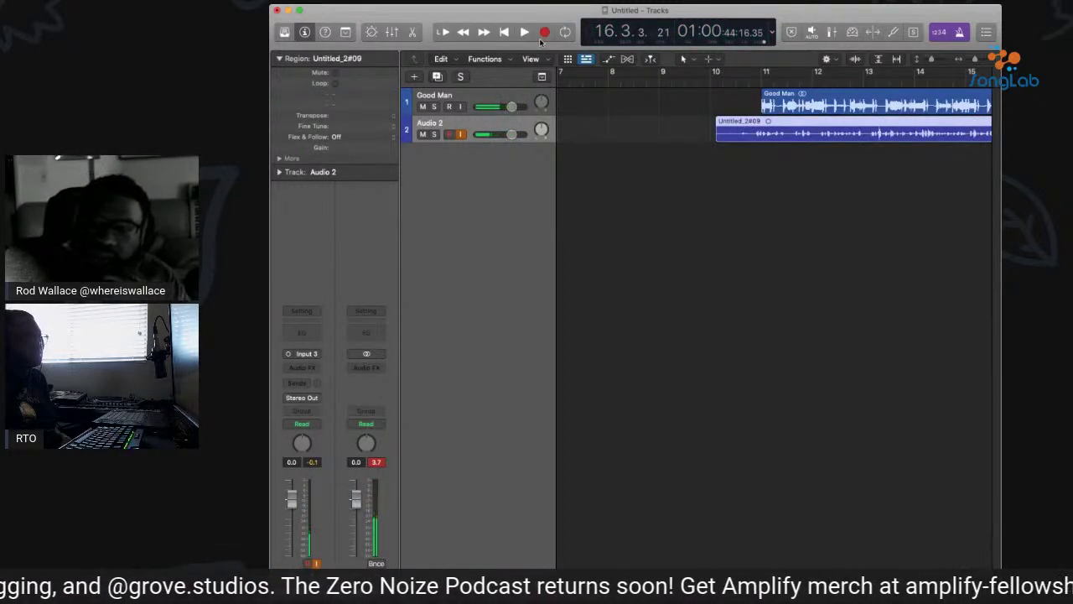
key(Delete)
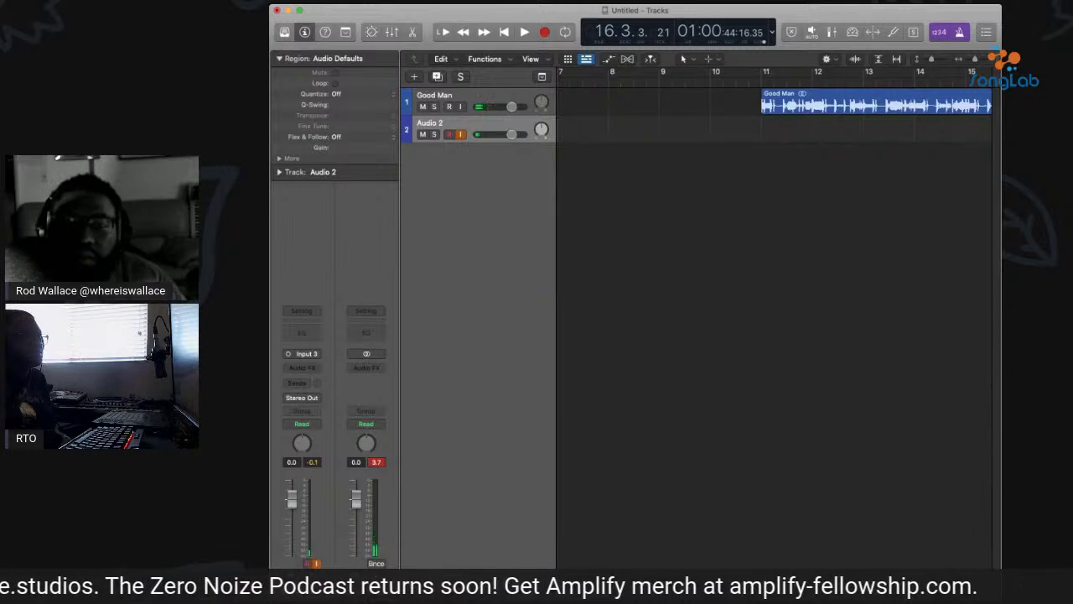
Hide the Smart Controls, record a take on Audio 2 from late in bar 9 to bar 21, and undo it.
key(Return)
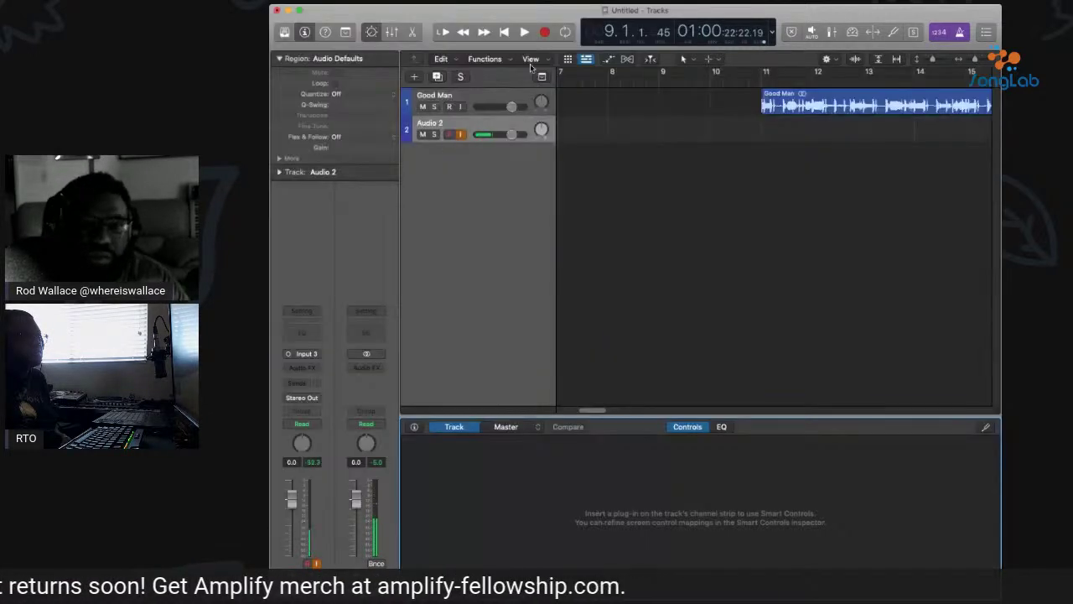
click(372, 32)
key(space)
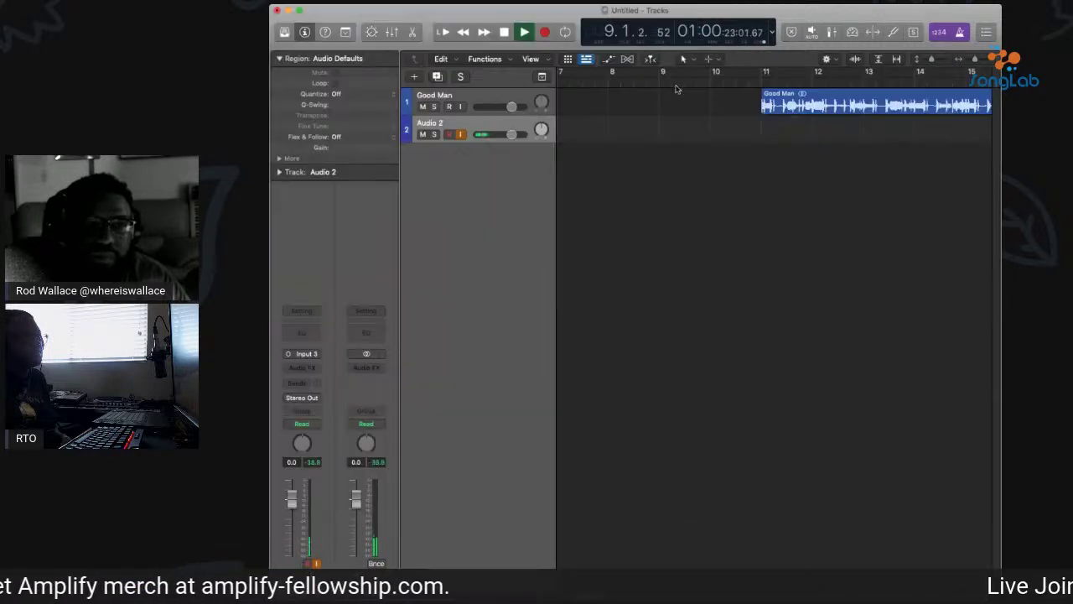
key(r)
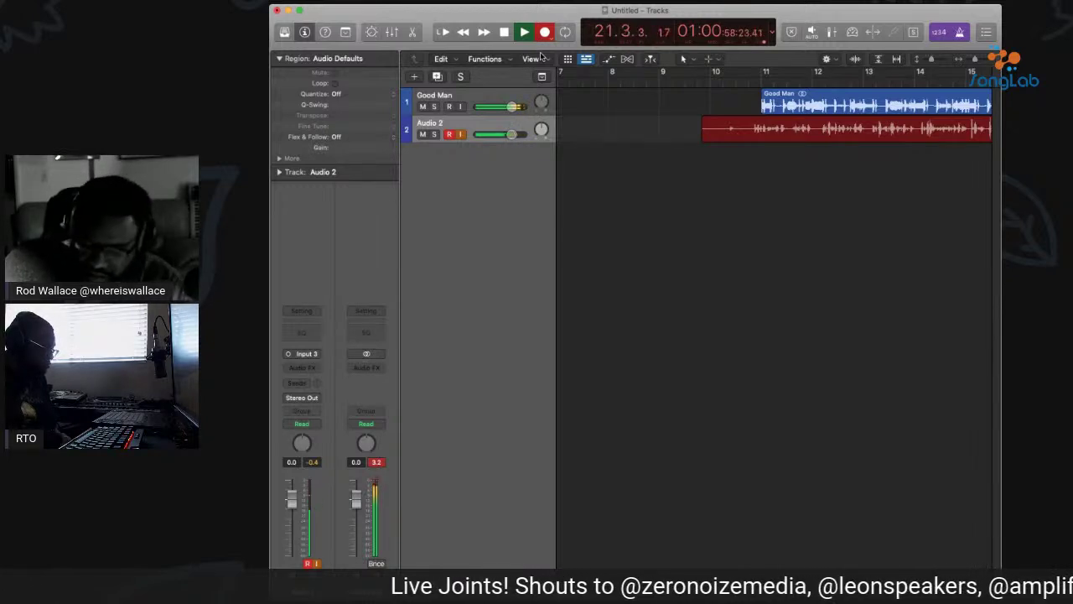
key(space)
key(super+z)
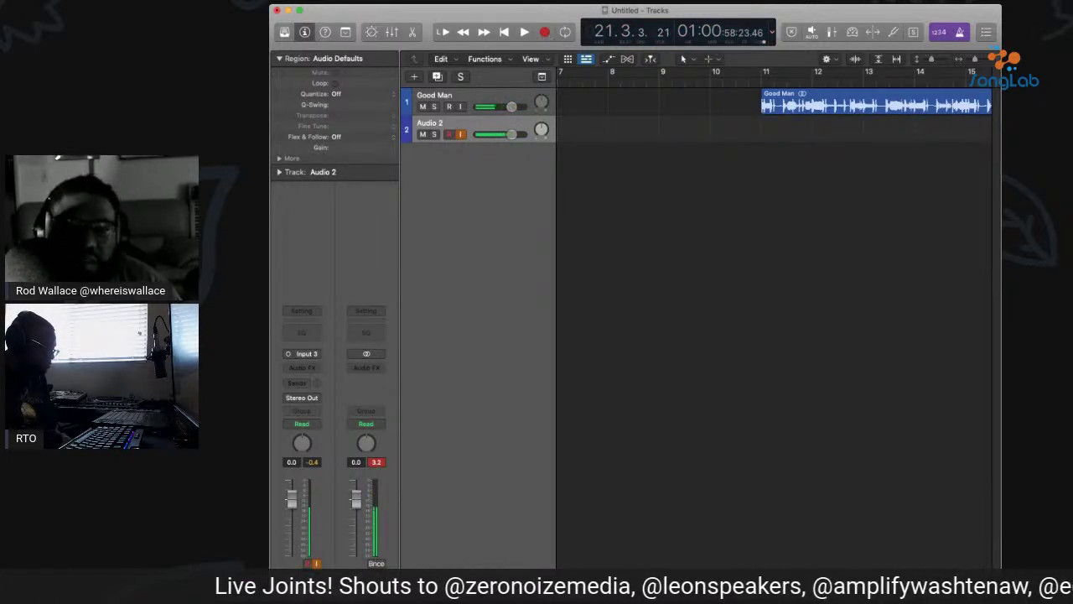
Restart playback from bar 9, record a take on Audio 2 from about bar 10 to bar 17, and delete it.
key(space)
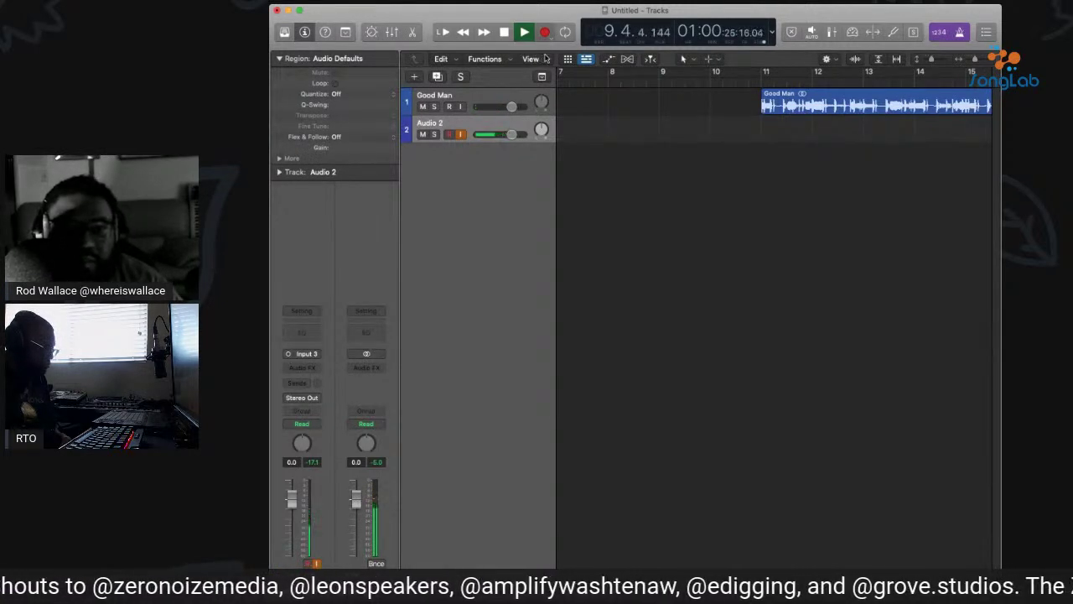
key(r)
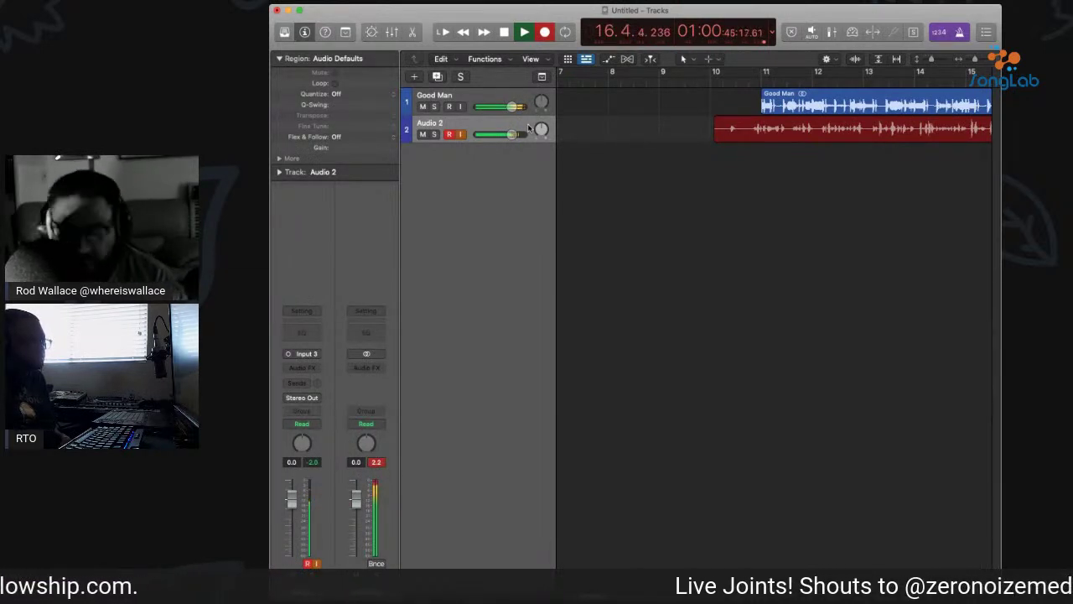
key(space)
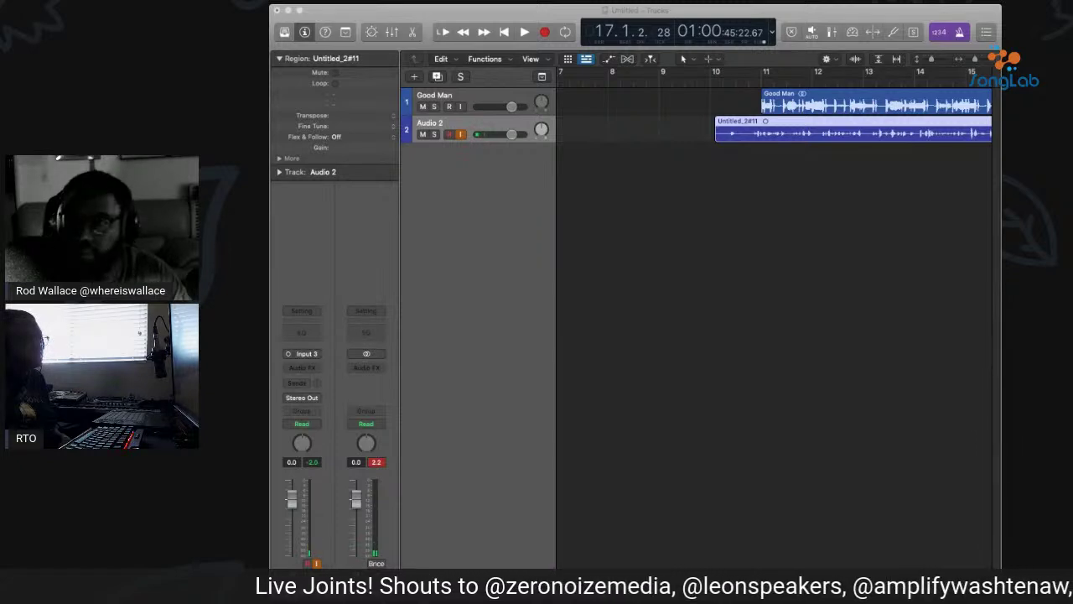
key(Delete)
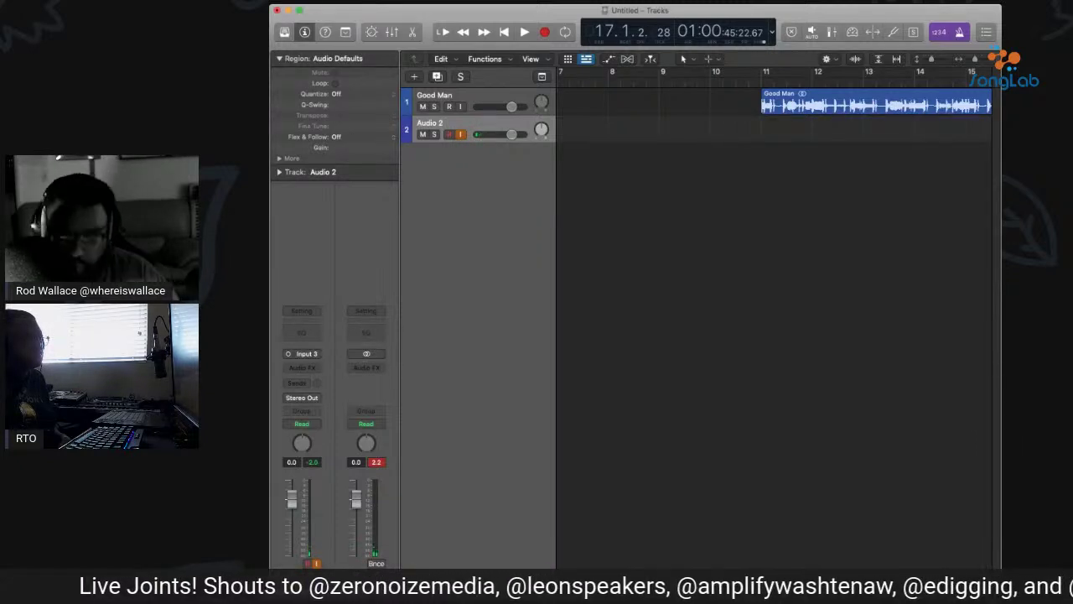
Replay the lead-in from bar 9, record a take on Audio 2 from just before bar 10 to bar 21, and delete it.
key(space)
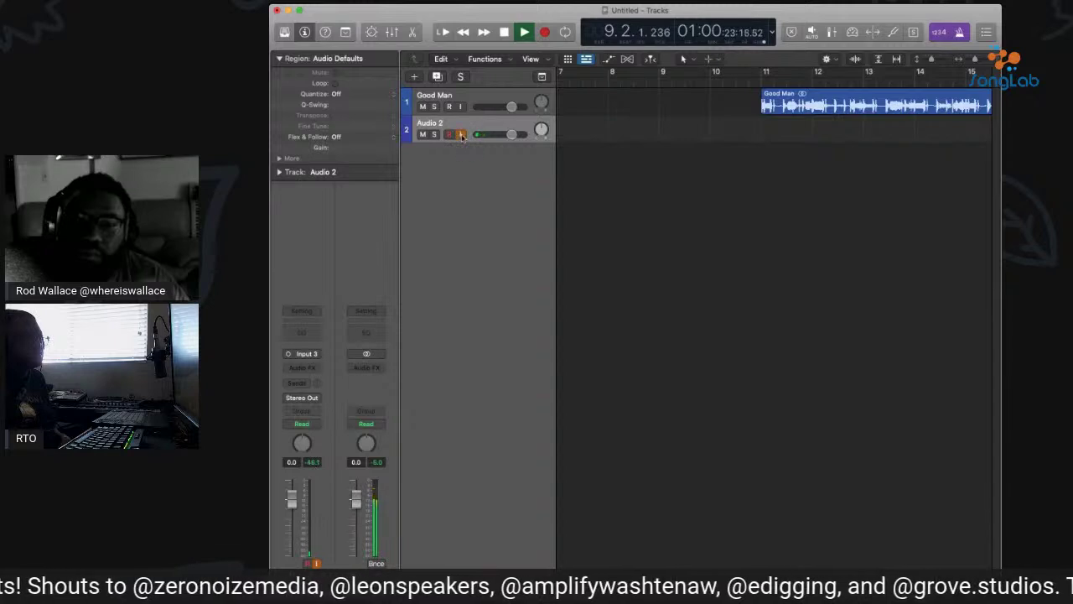
click(544, 32)
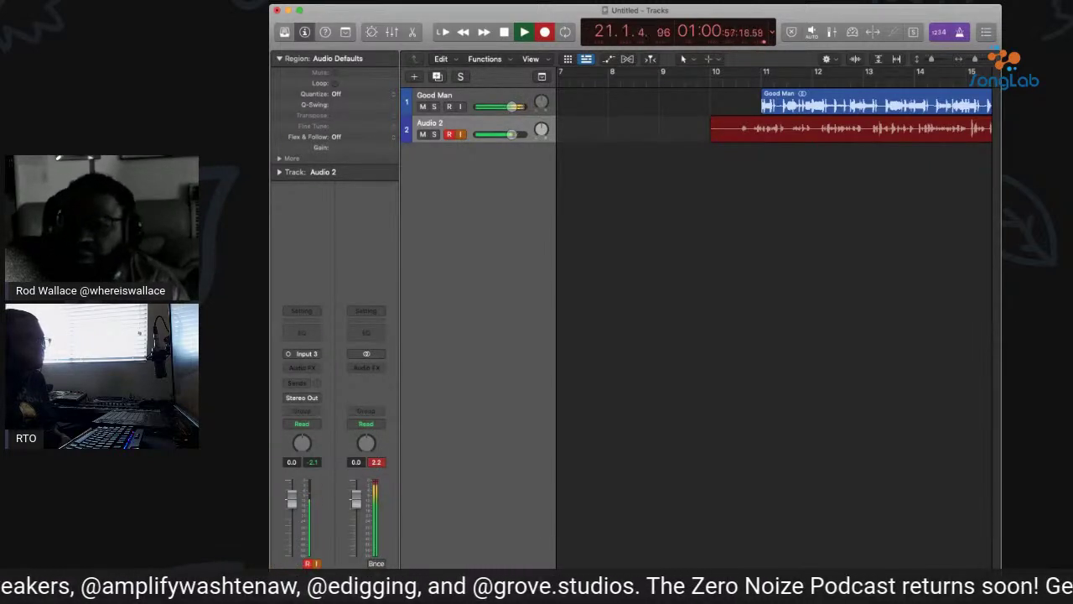
key(space)
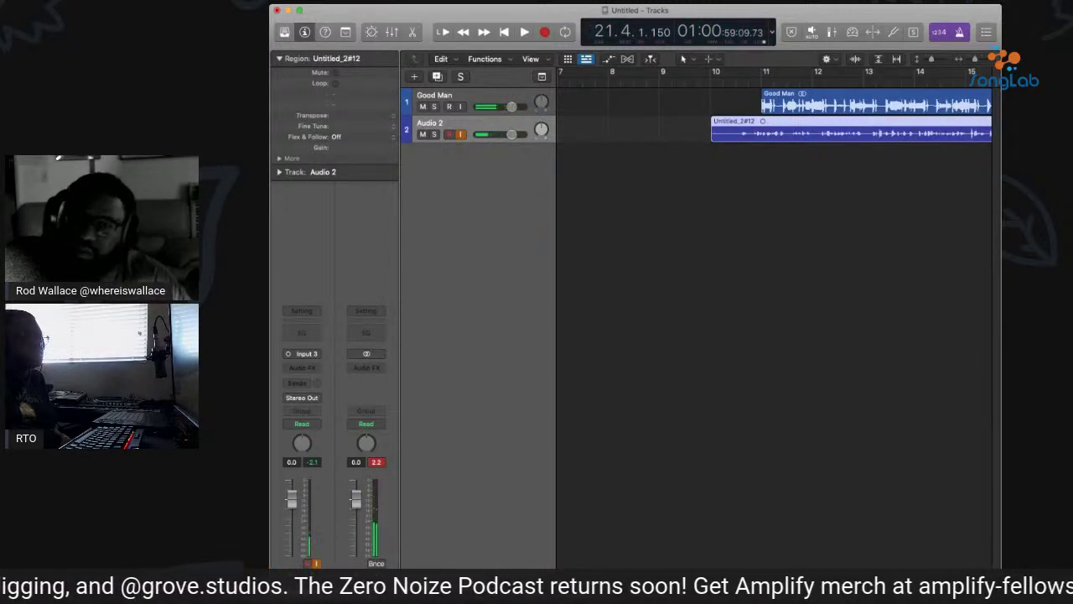
key(Delete)
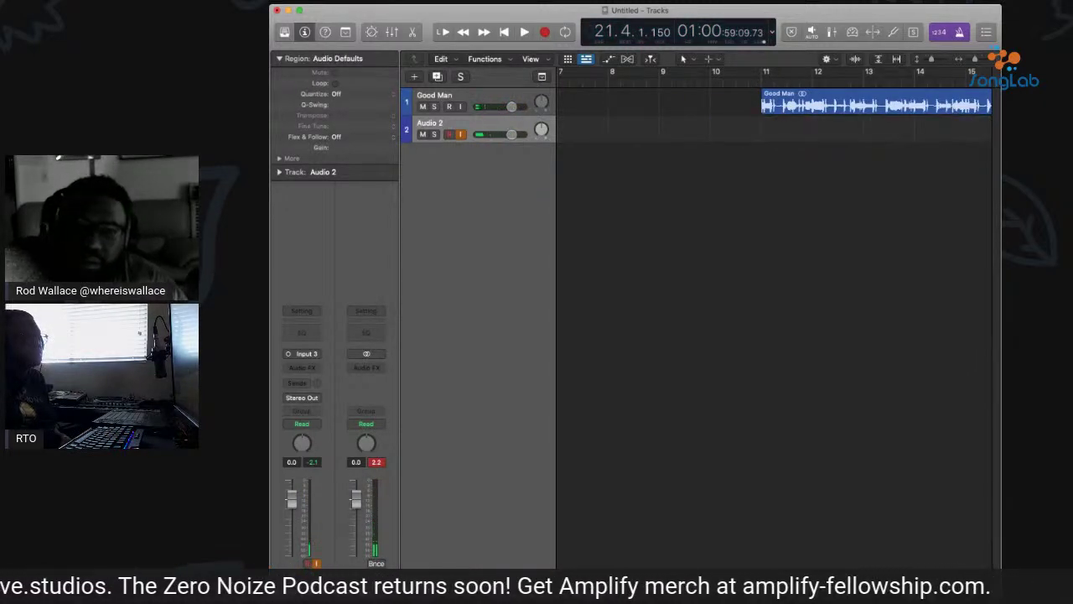
Restart playback from bar 9 and record a take on Audio 2 over Good Man from mid-bar 9 to bar 21.
key(space)
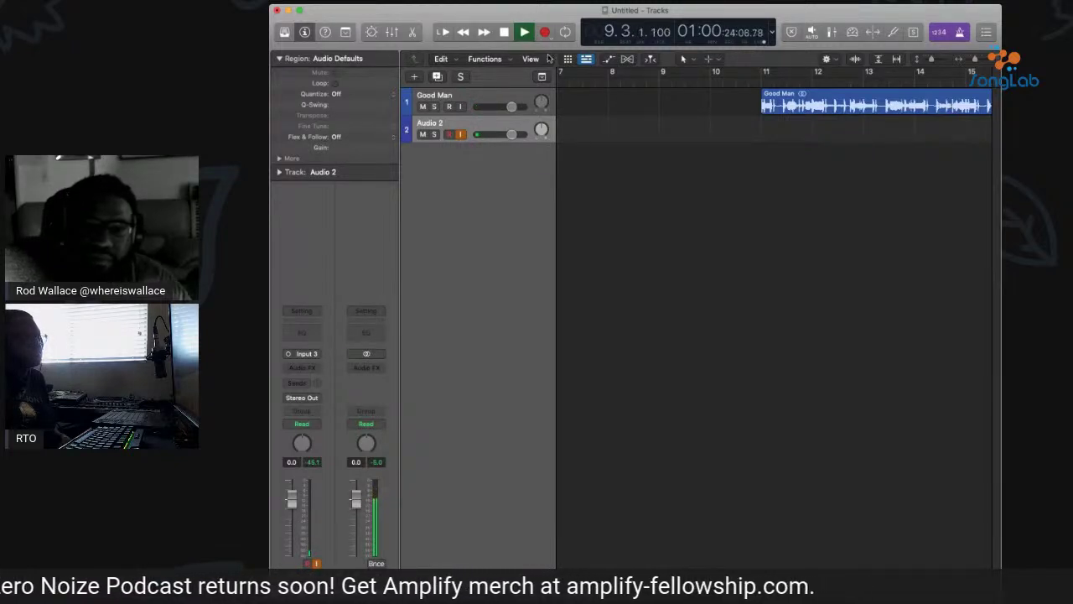
key(r)
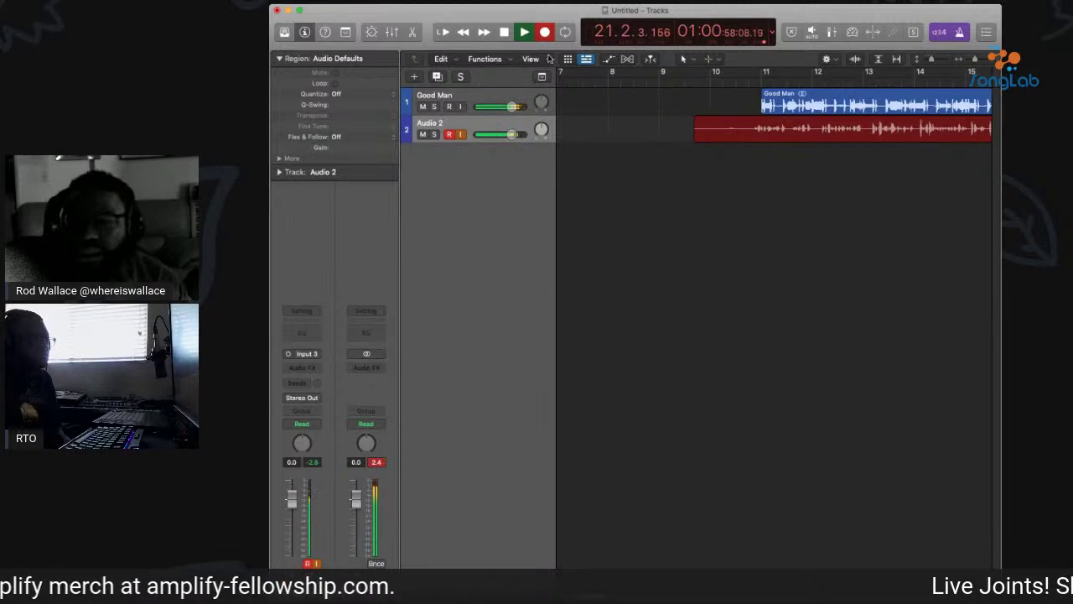
key(space)
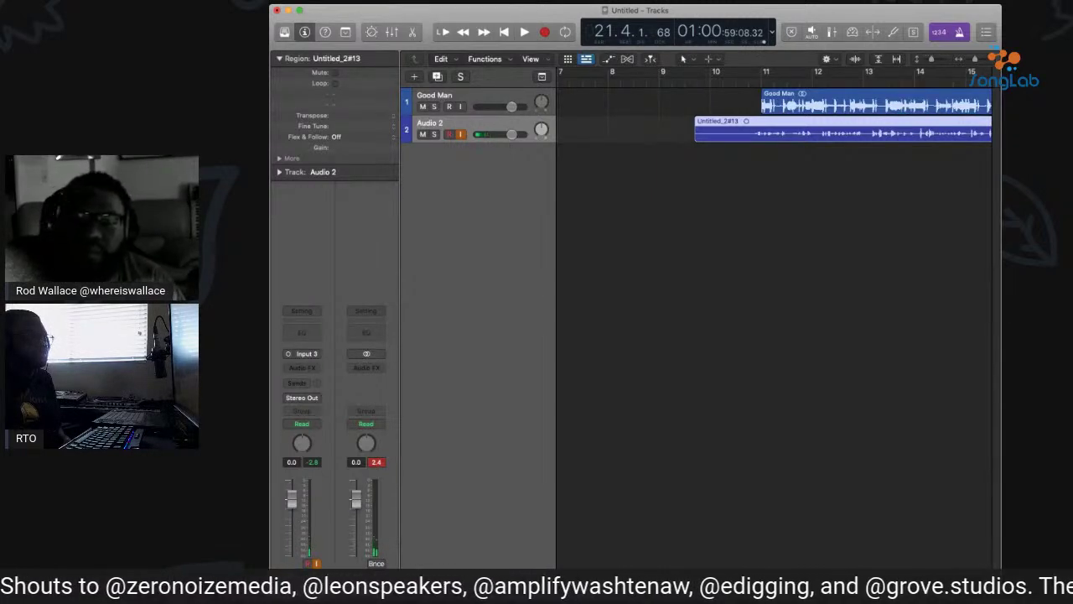
Play back the recorded take, punch in a second take on Audio 2 from bar 17 to bar 21, and undo the punch-in.
key(space)
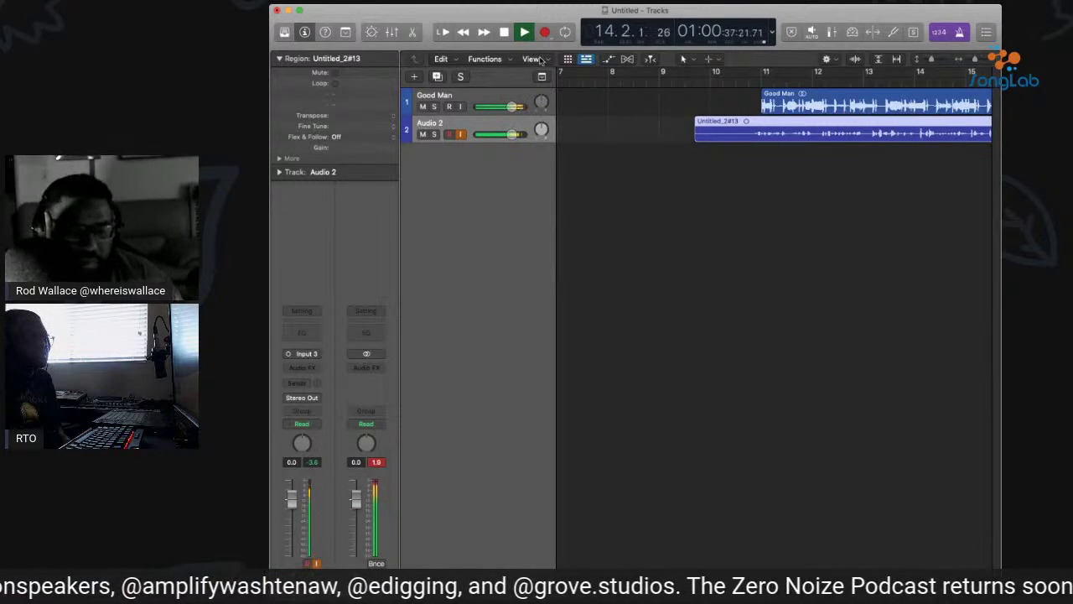
key(super+Left)
key(super+Left)
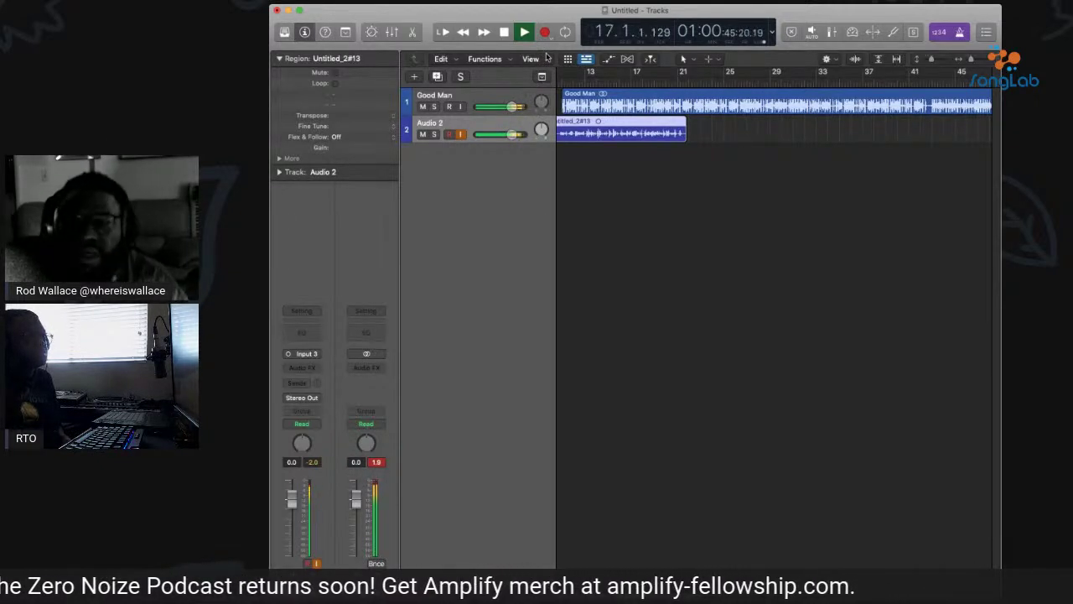
key(r)
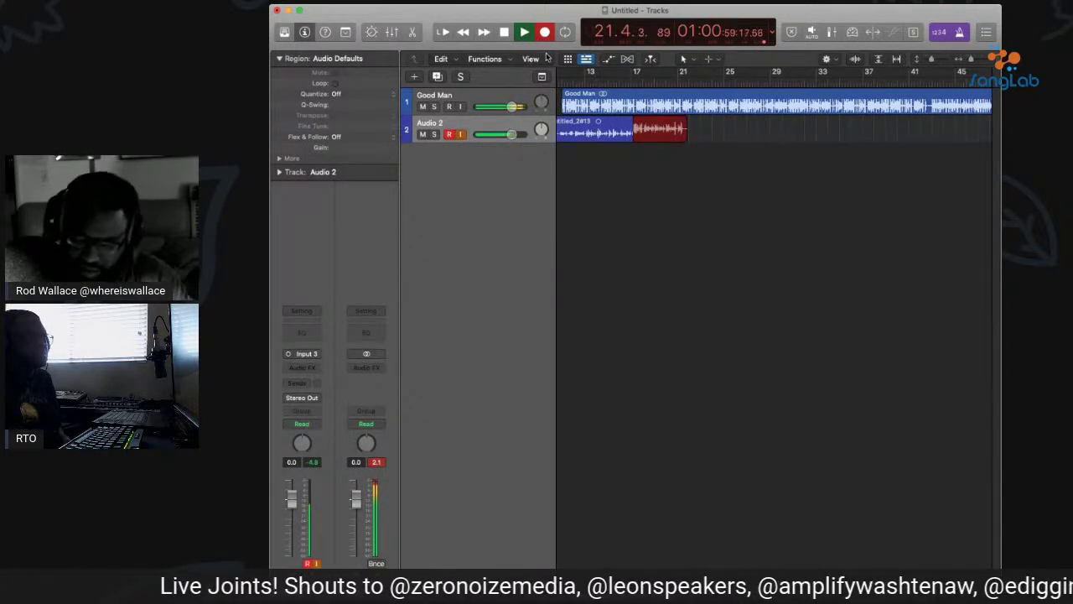
key(space)
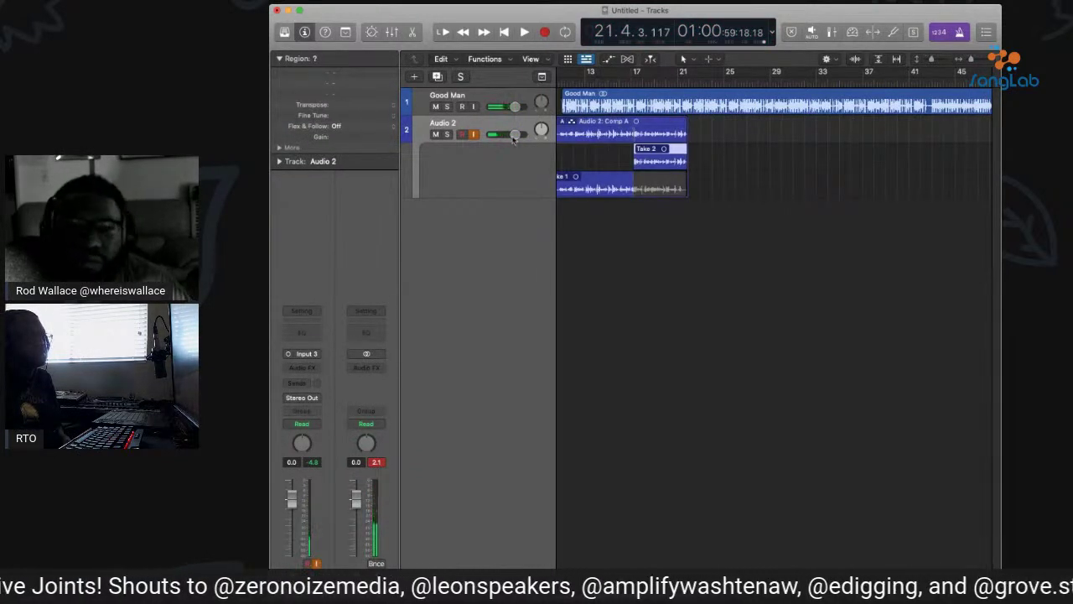
key(super+z)
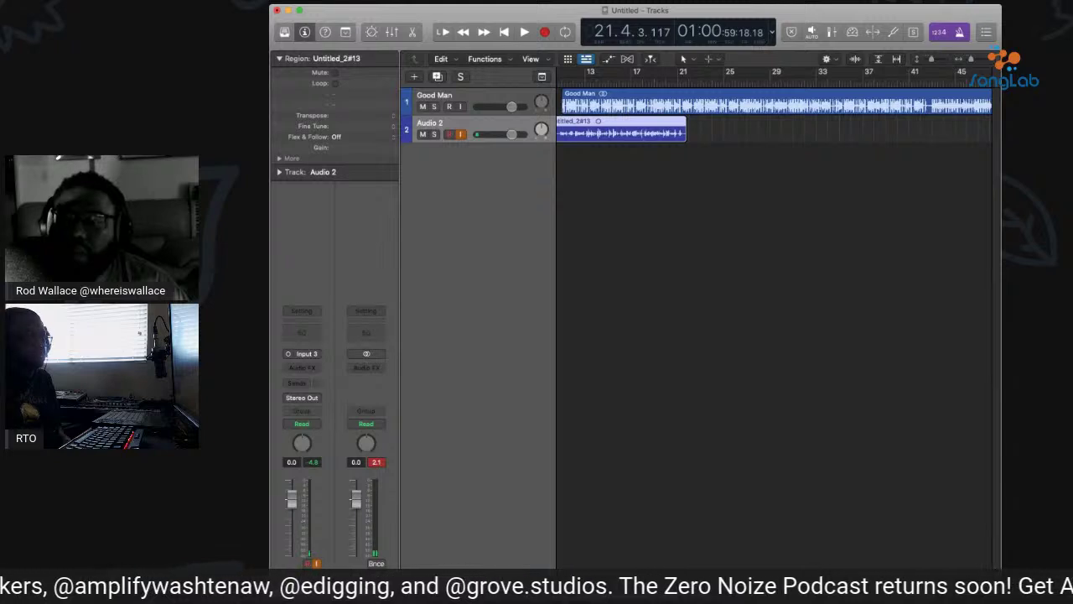
Play back Audio 2 from bar 16, punch in a take from just before bar 17 to about bar 24, and undo it.
key(space)
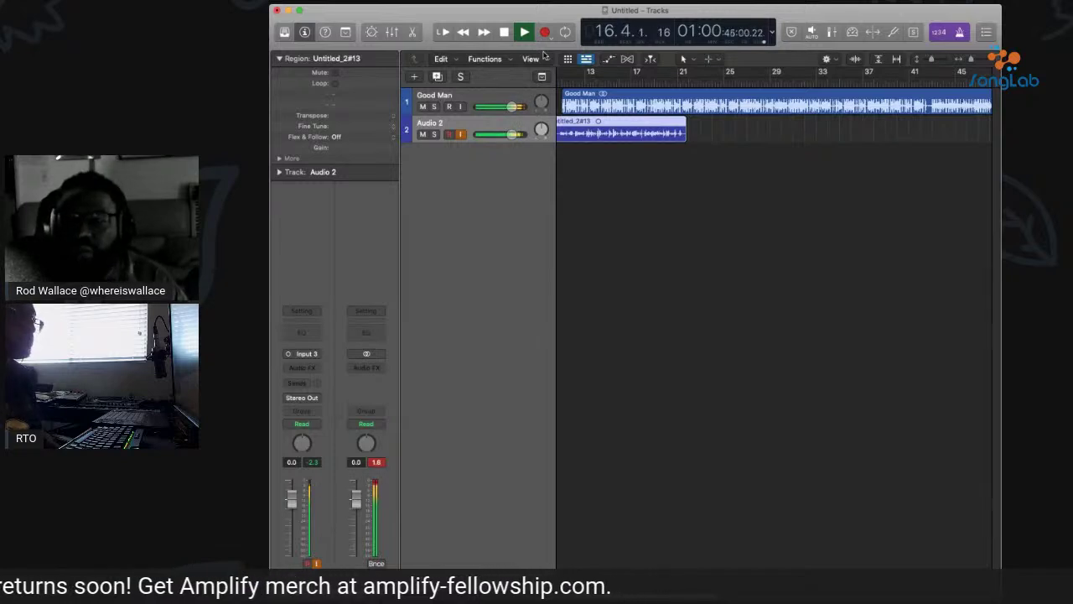
key(r)
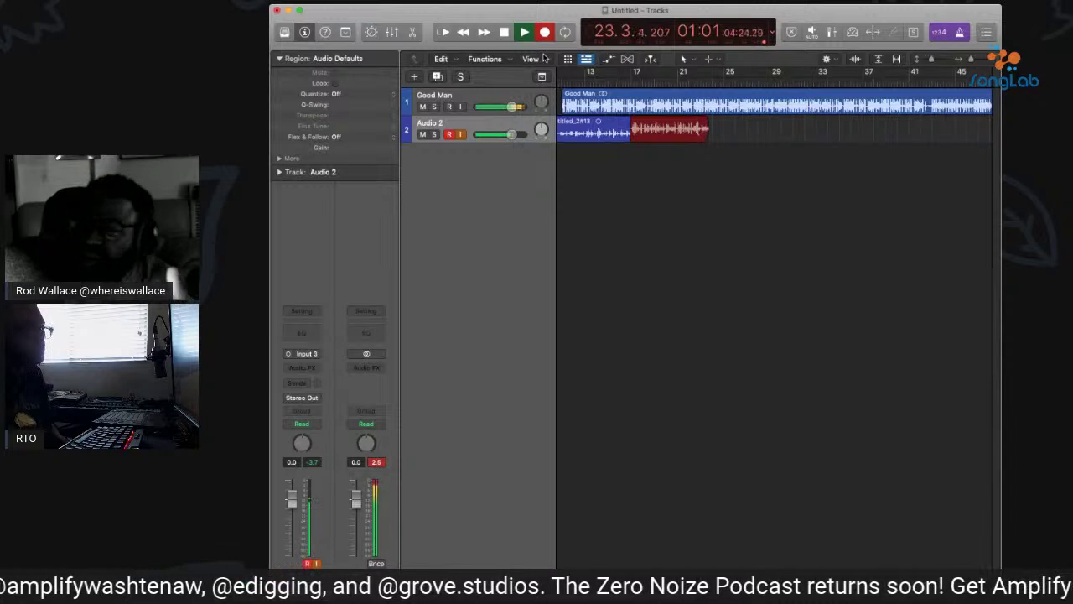
key(space)
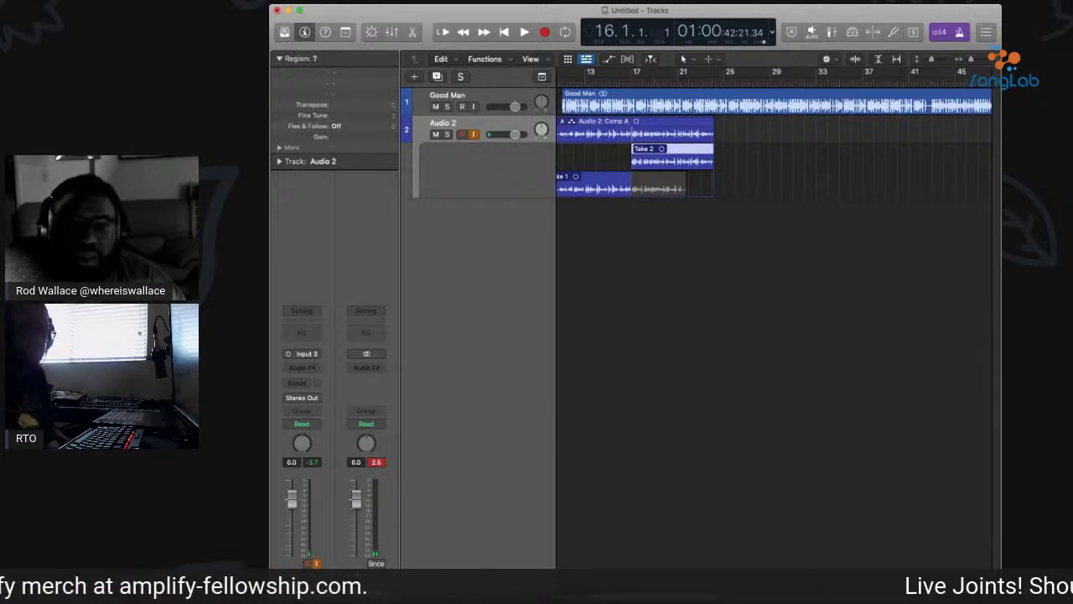
key(super+z)
Punch in a short take on Audio 2 from about bar 17 to bar 18, and undo it.
key(space)
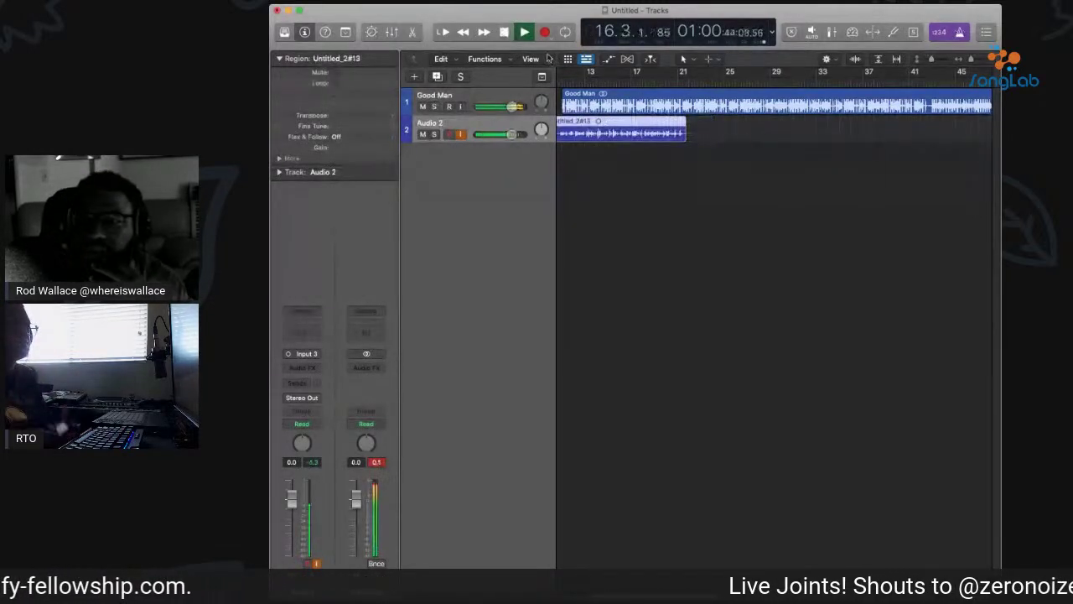
key(r)
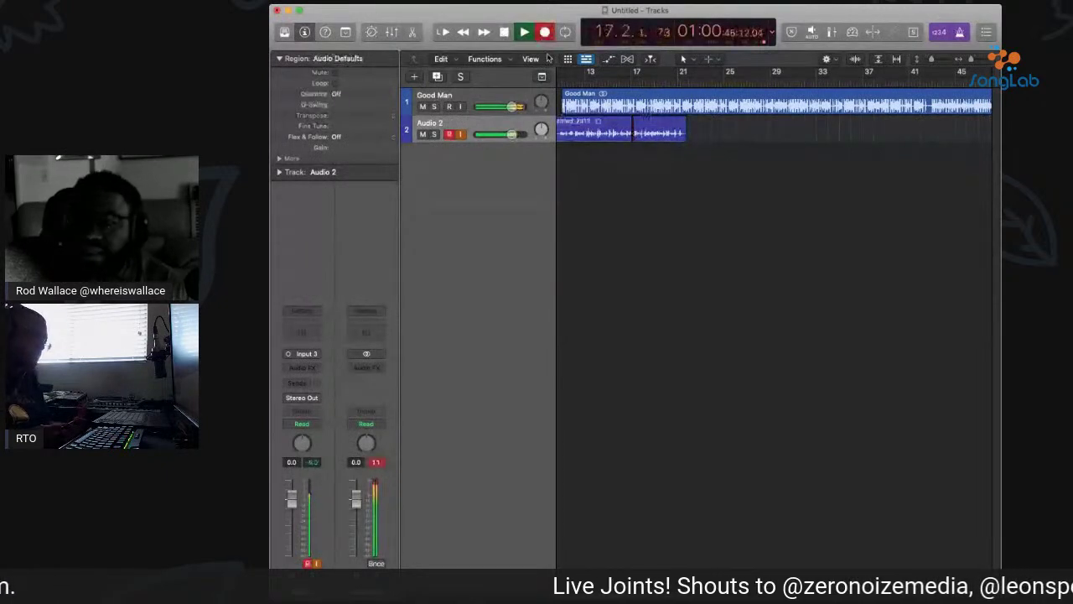
key(space)
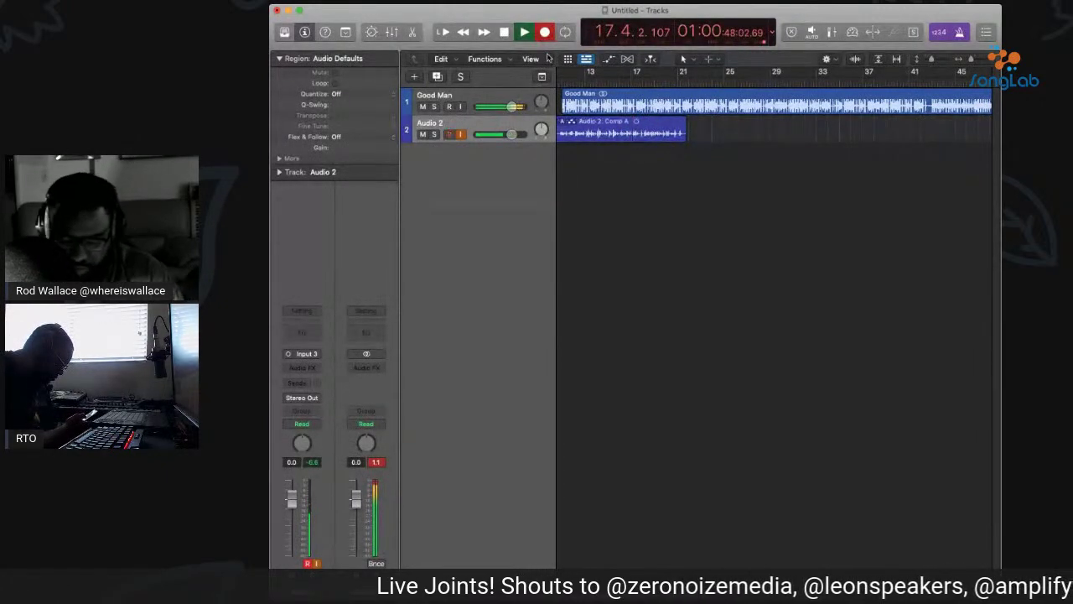
key(super+z)
Punch in a take on Audio 2 from about bar 18 to bar 25, and discard it.
key(space)
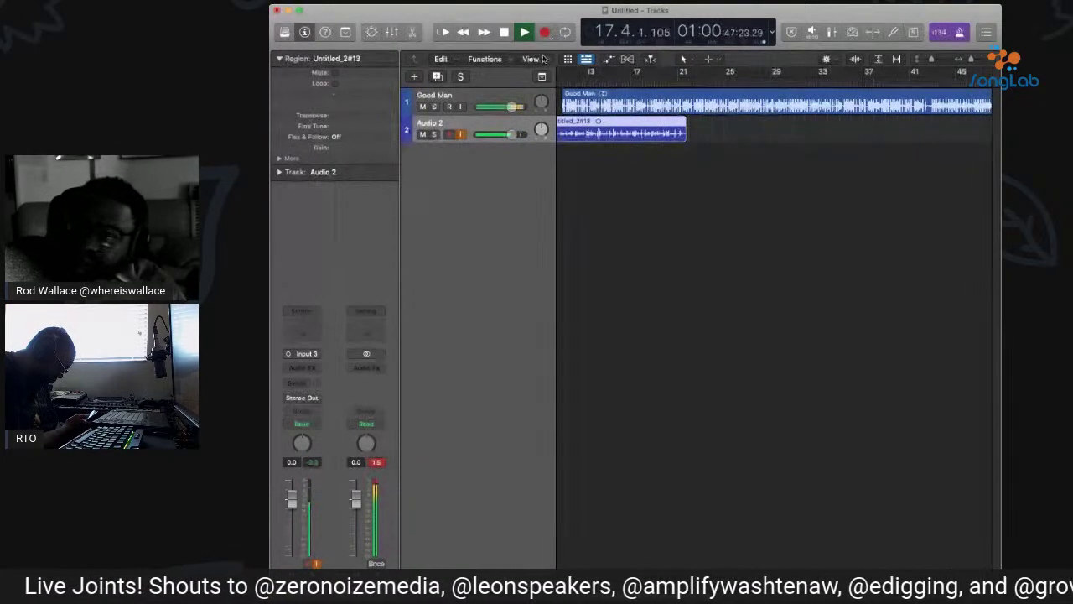
key(r)
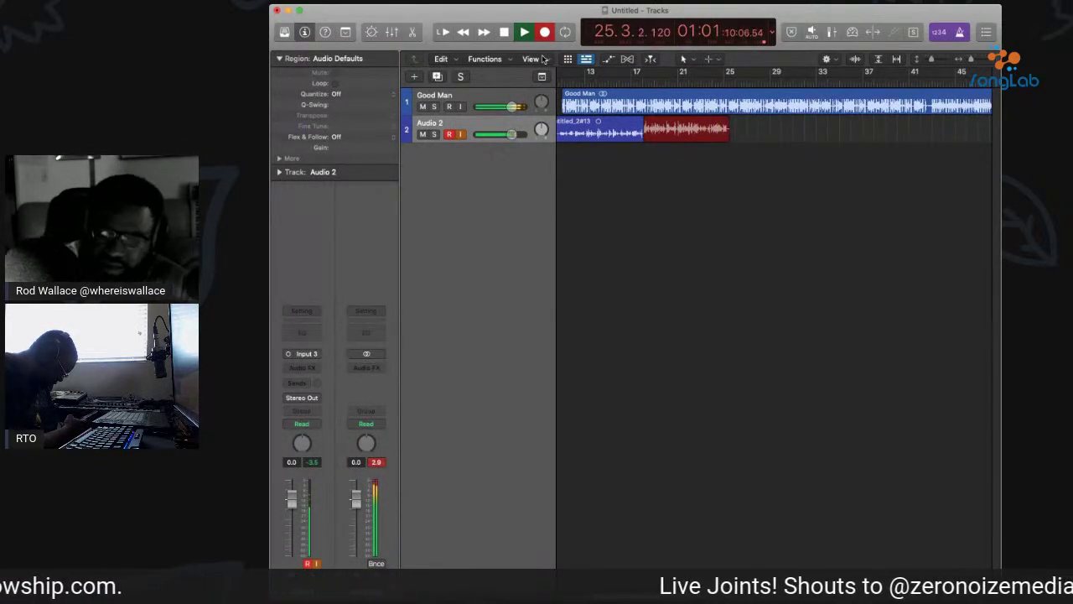
key(space)
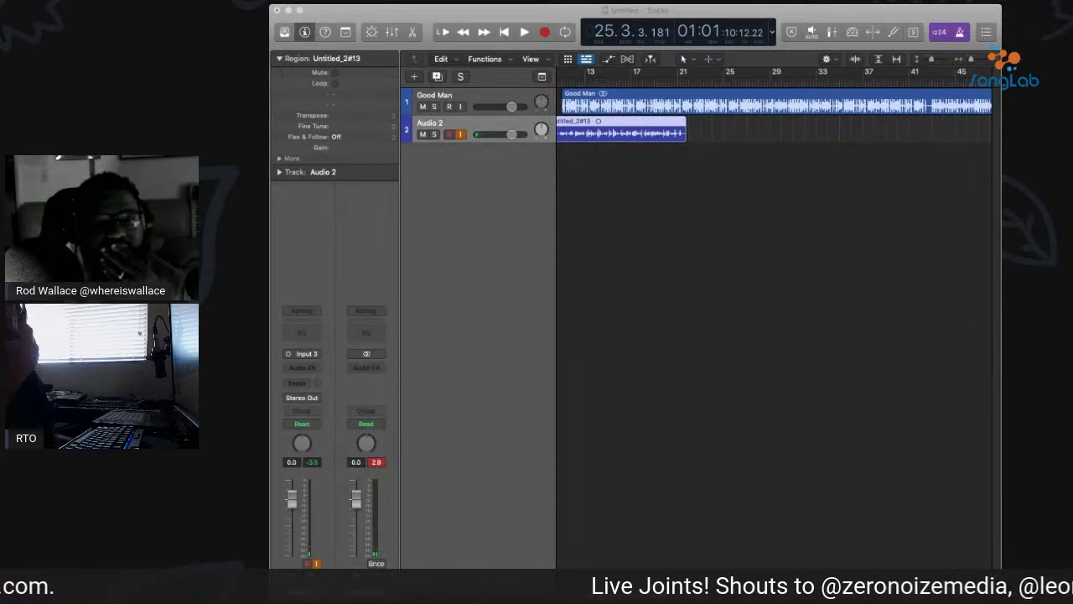
Restart playback, punch in a short take on Audio 2 from about bar 15 to bar 16, and discard it.
key(Return)
key(space)
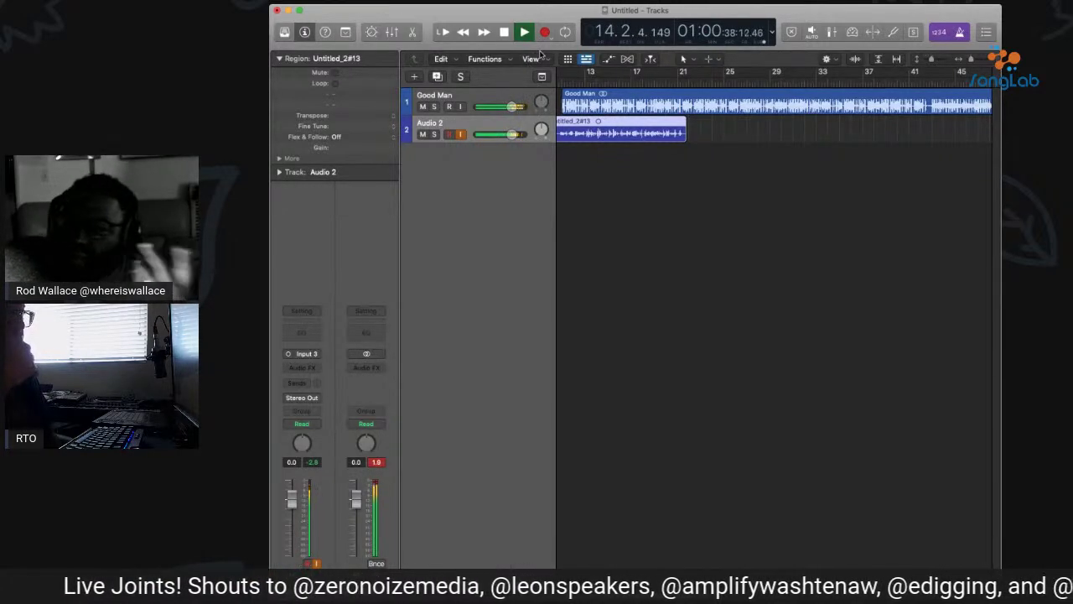
key(r)
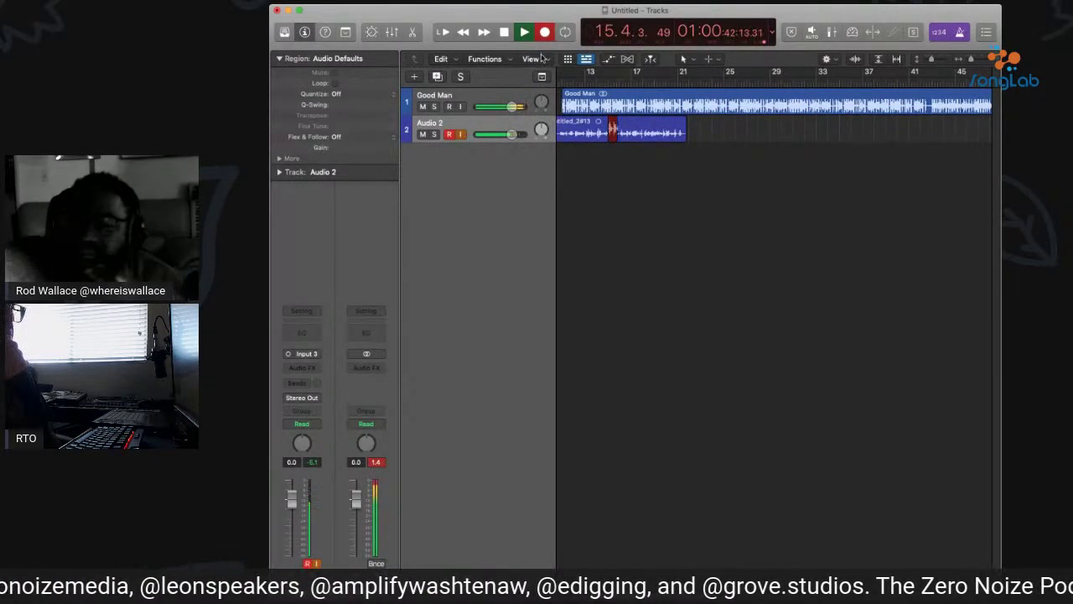
key(space)
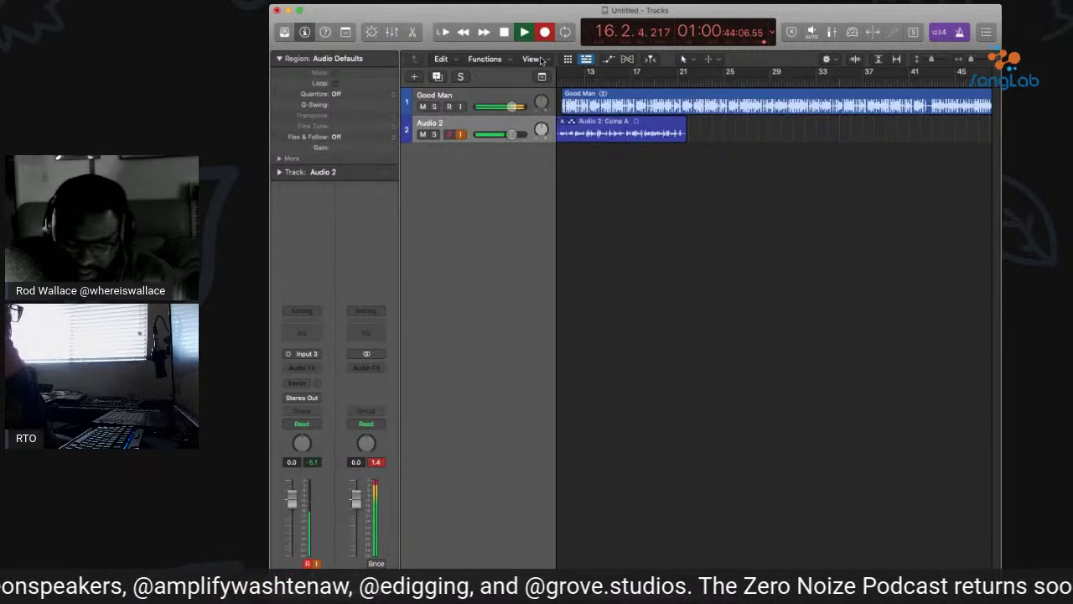
Punch in a take on Audio 2 from just before bar 17 to bar 26, and discard it.
key(space)
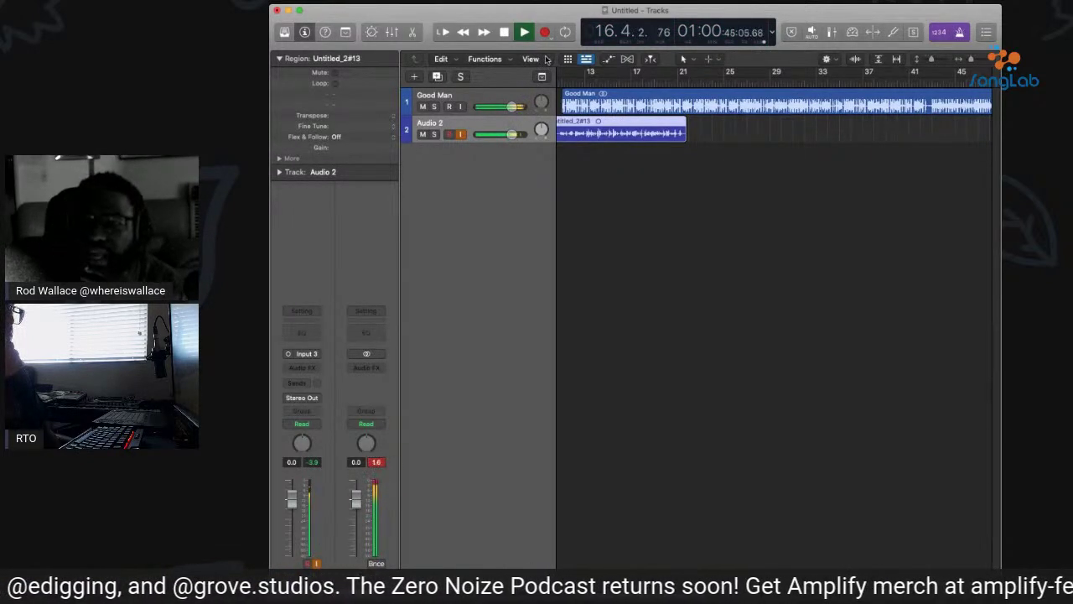
key(r)
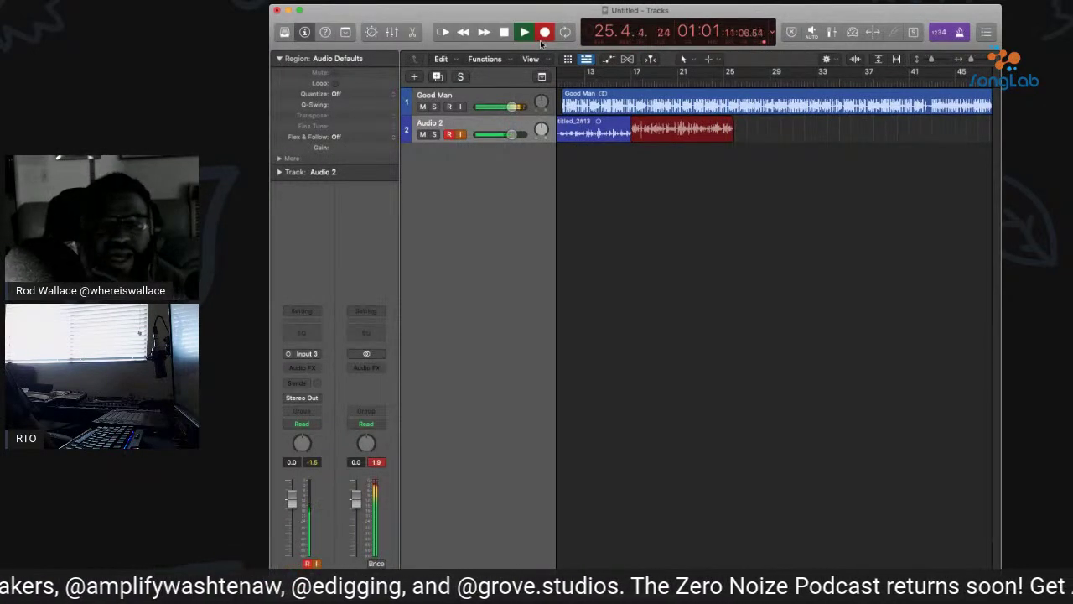
key(space)
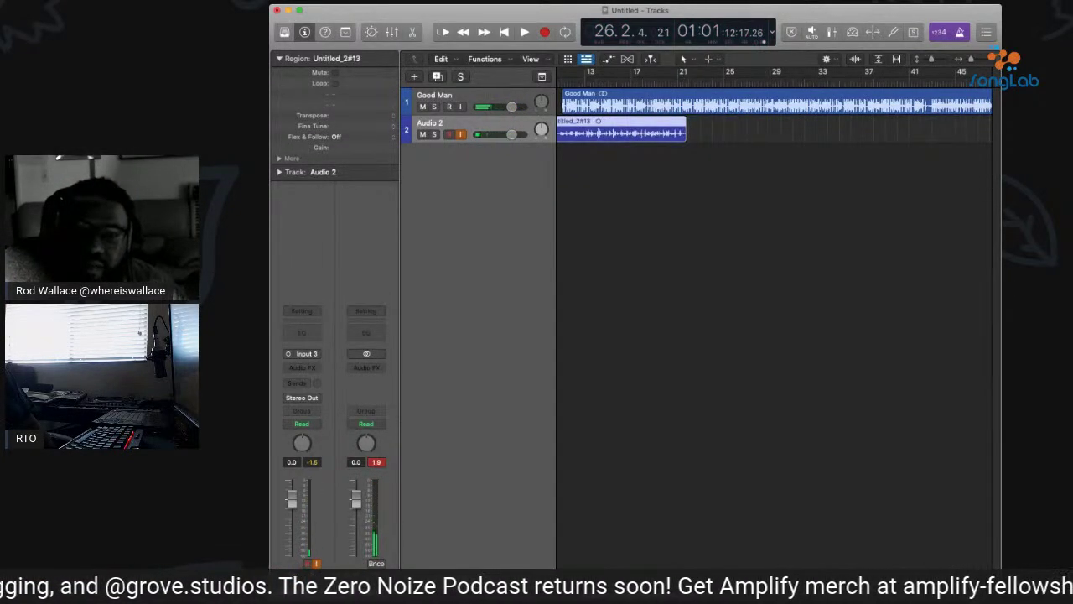
Punch in two takes on Audio 2 from about bar 18, one to bar 21 and one to bar 22, discarding each.
key(space)
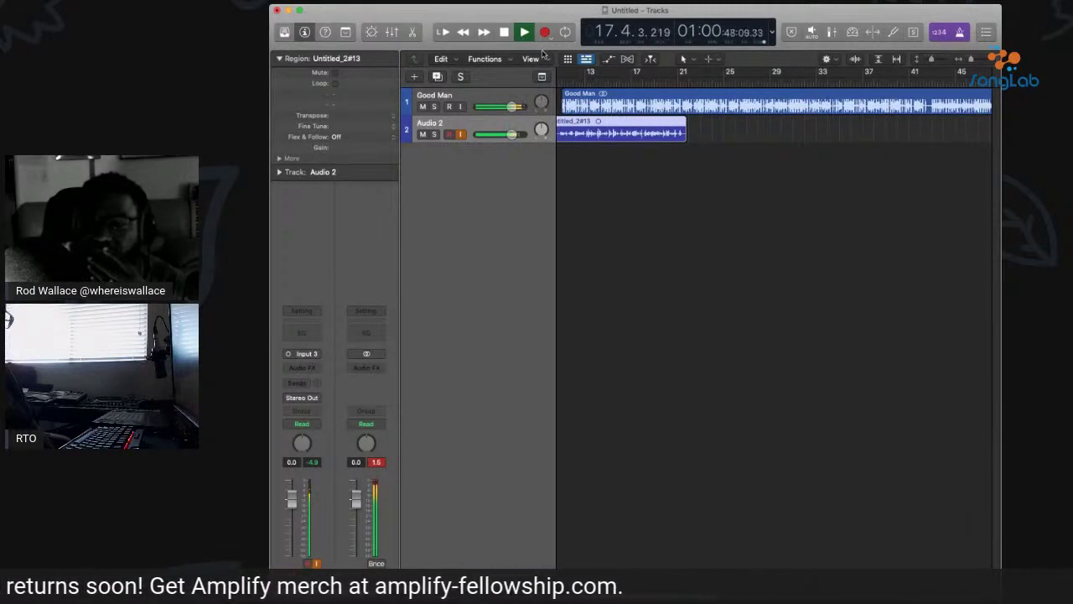
key(r)
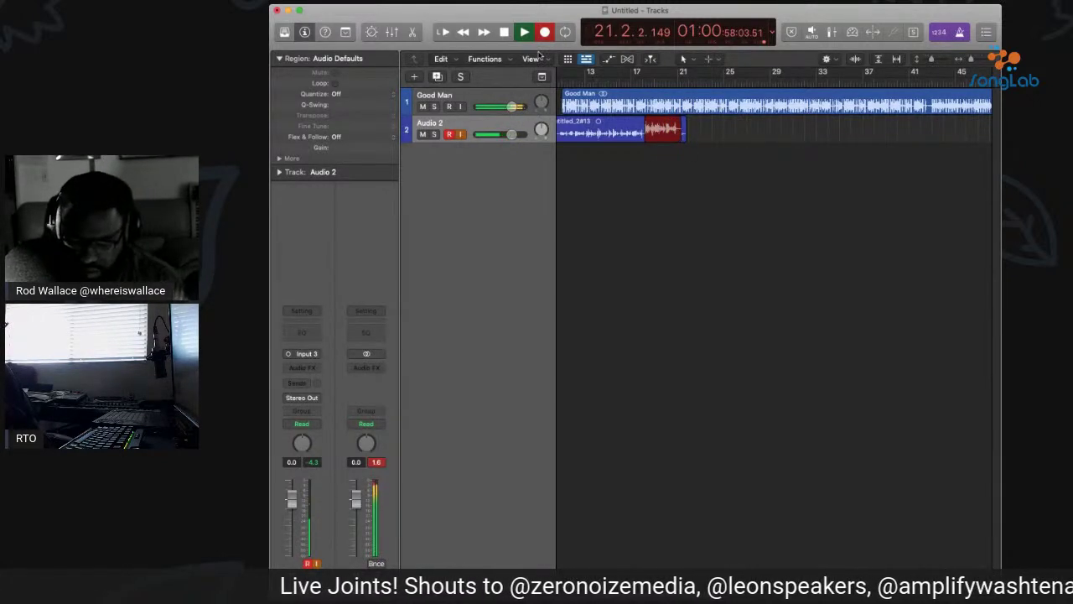
key(space)
key(space)
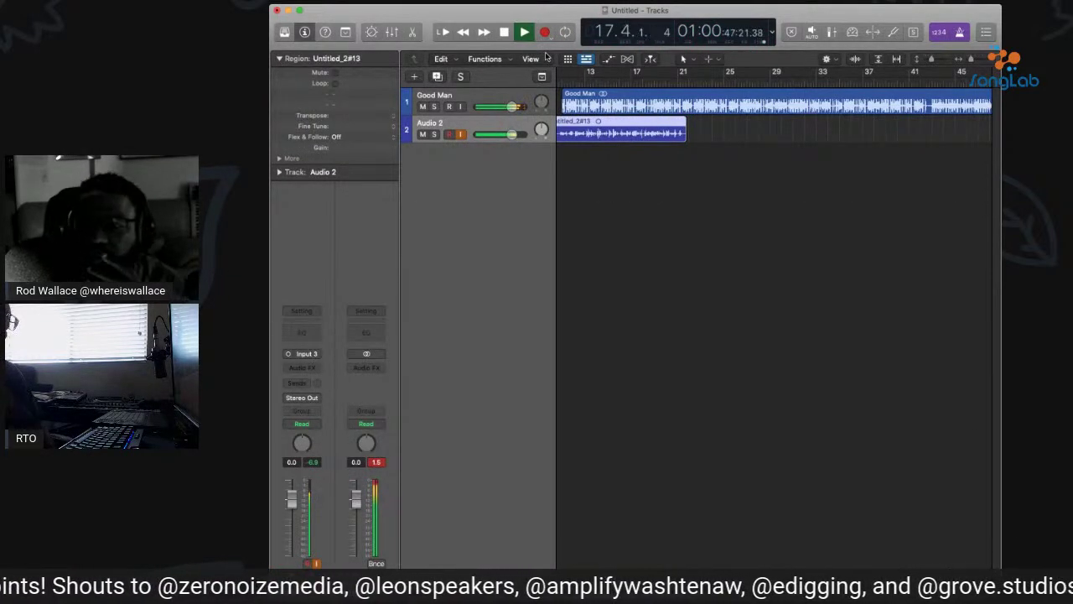
key(r)
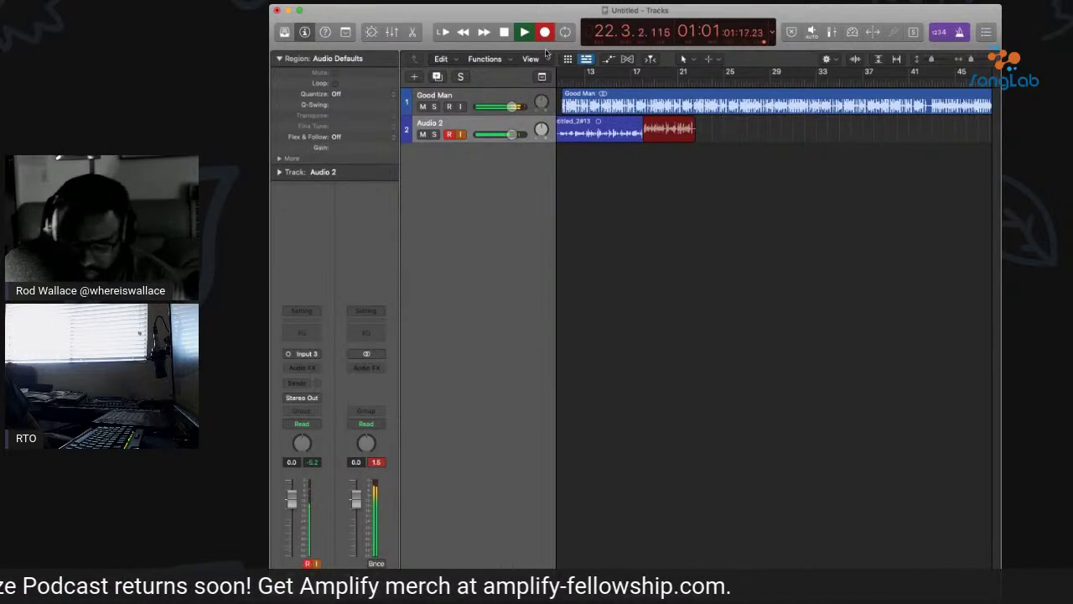
key(space)
Punch in a take on Audio 2 over Good Man from mid-bar 19 to bar 28.
key(space)
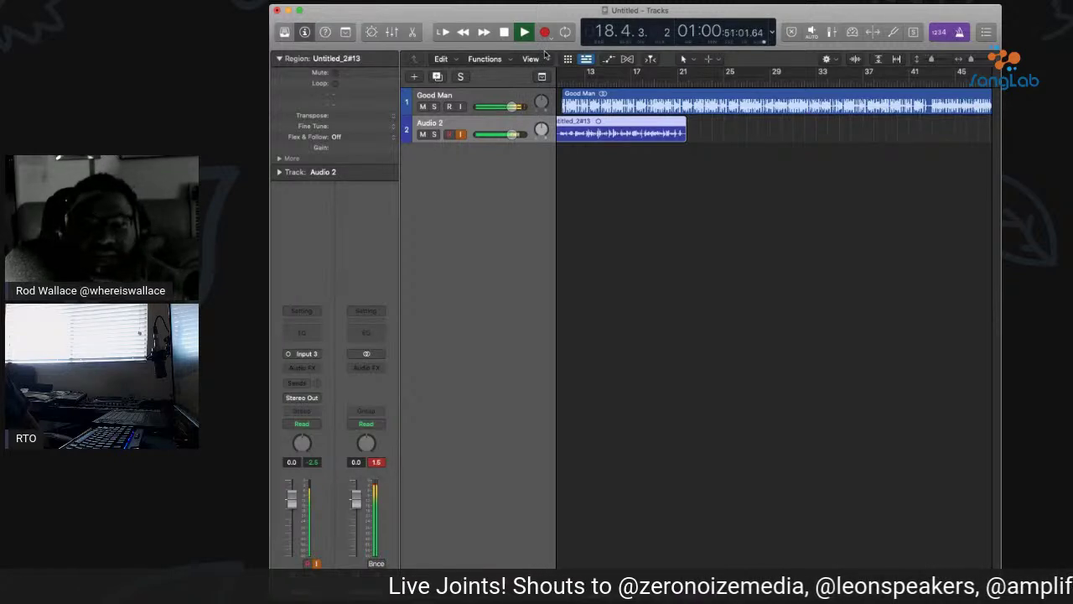
key(r)
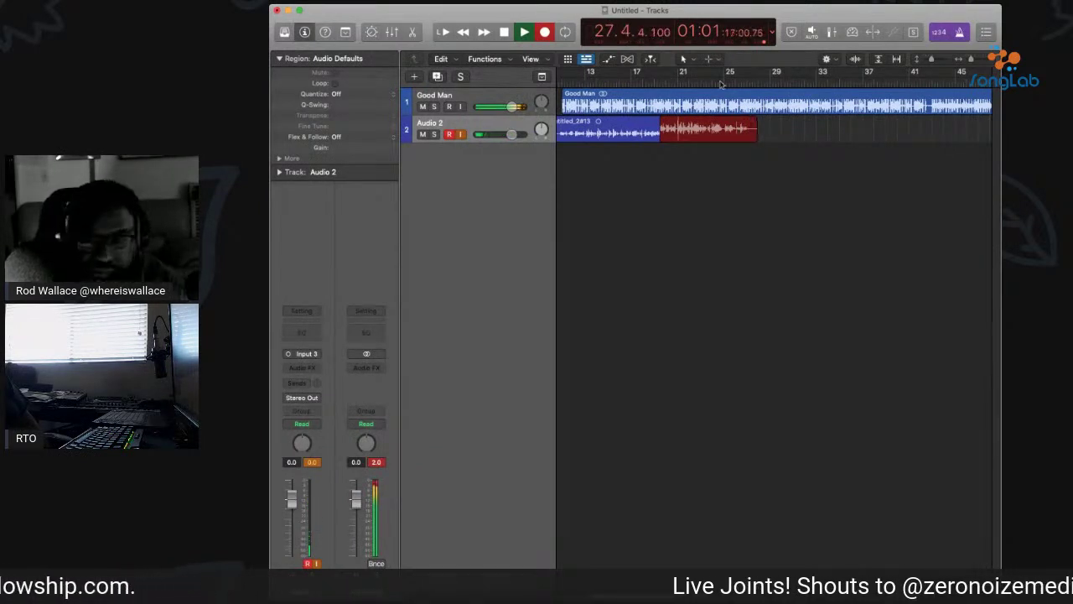
click(544, 31)
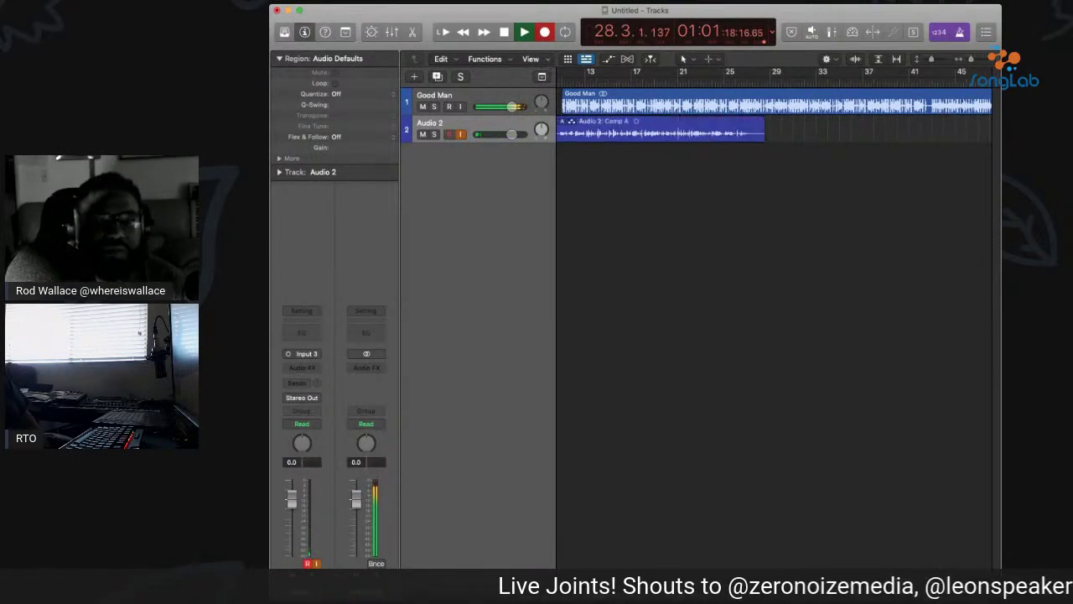
Add a new input-monitored audio track below Audio 2 and mute Audio 2.
scroll(771, 143, left, 5)
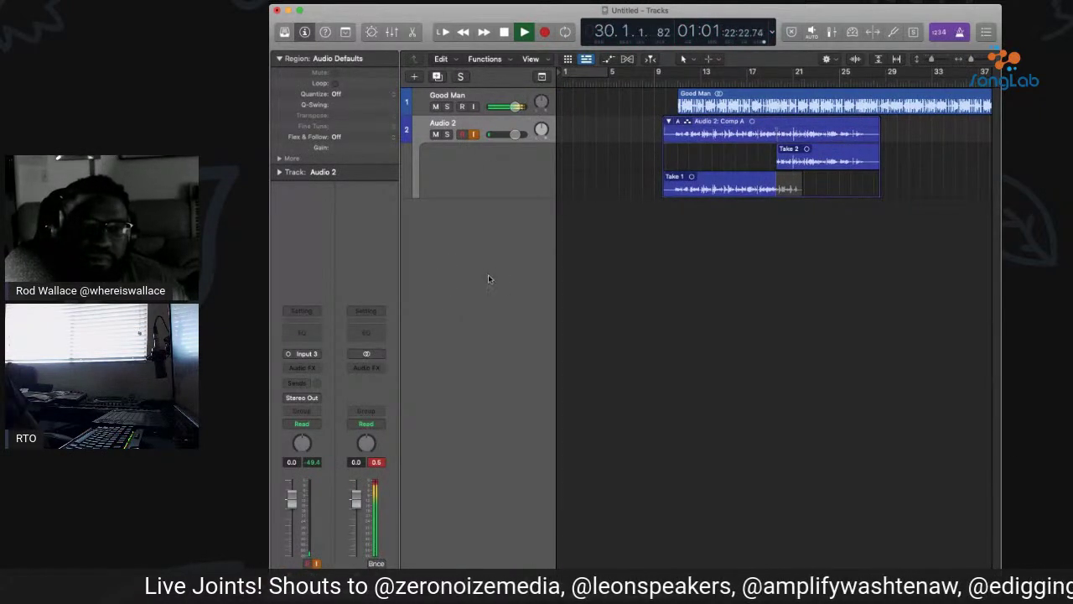
key(alt+super+a)
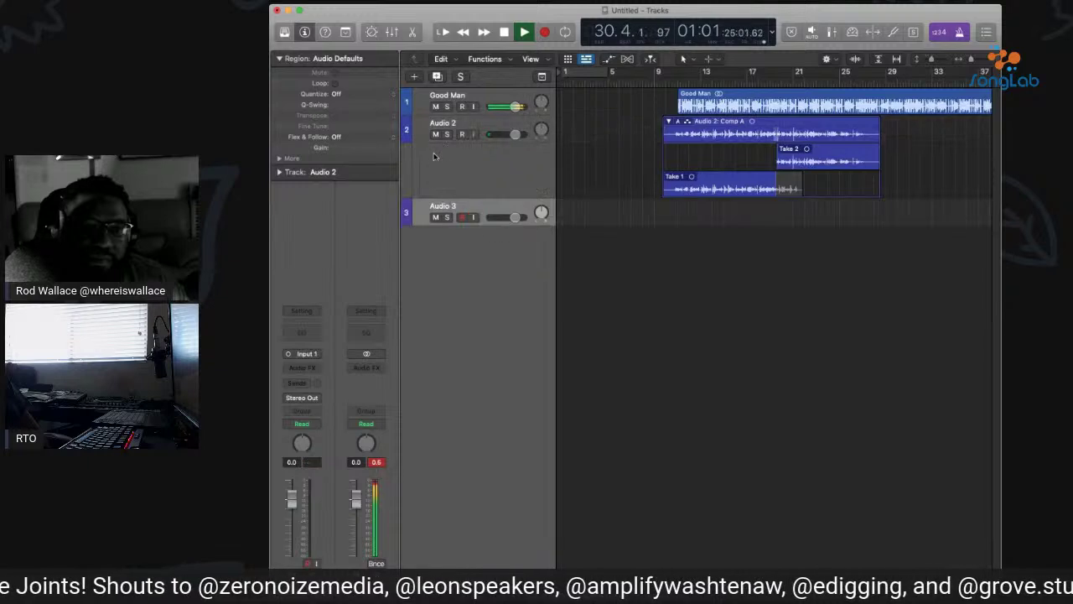
key(ctrl+m)
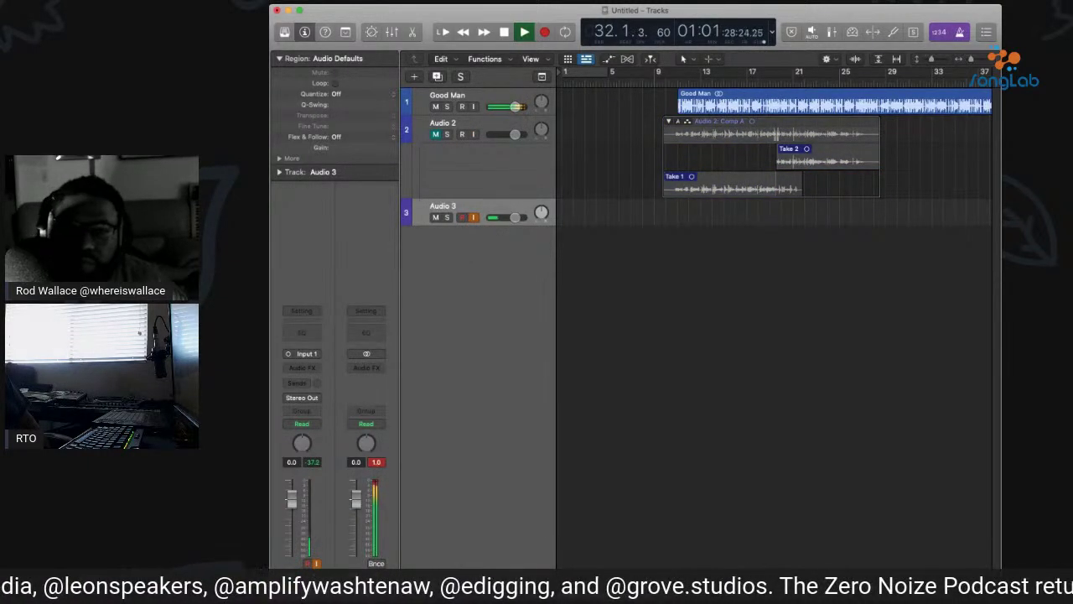
Return playback to bar 9, record a take on Audio 3 from just before bar 10 to bar 12, and undo it.
key(comma)
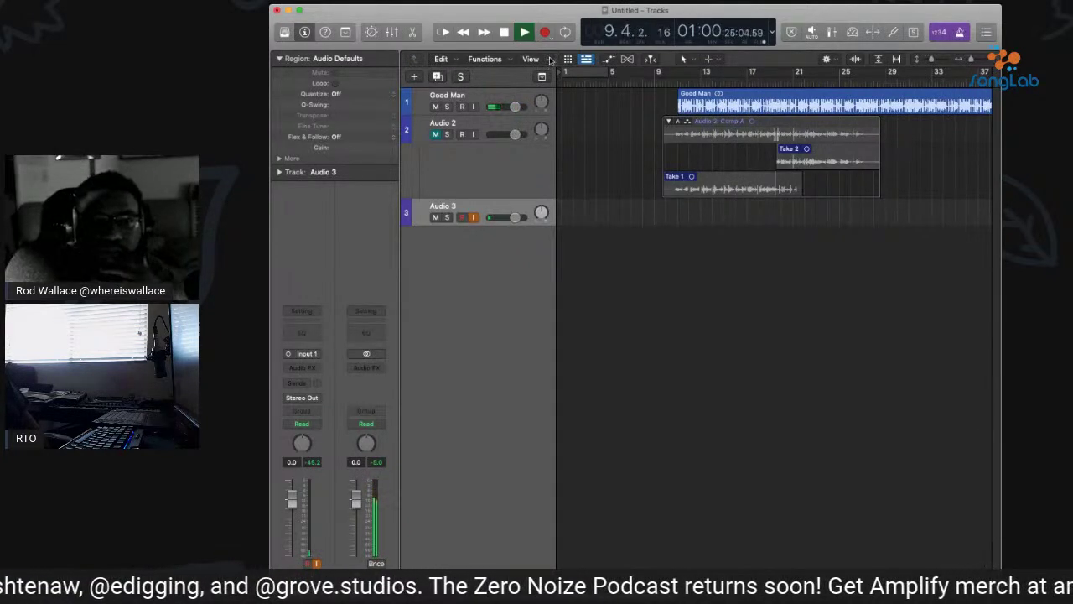
key(r)
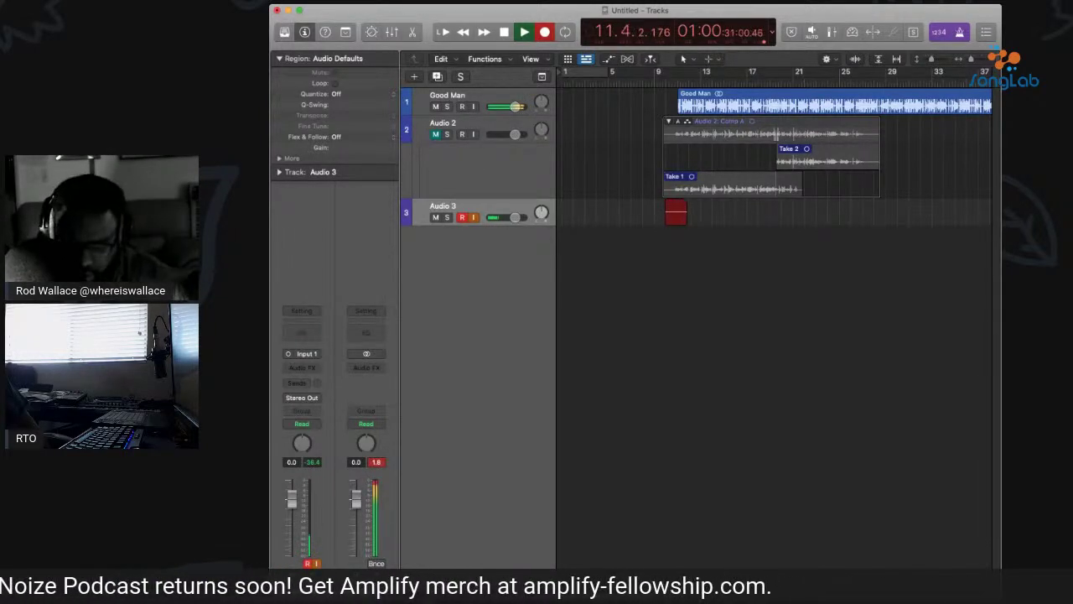
key(space)
key(super+z)
Restart playback from bar 9, record another take on Audio 3 from about bar 10 to bar 12, and delete it.
key(space)
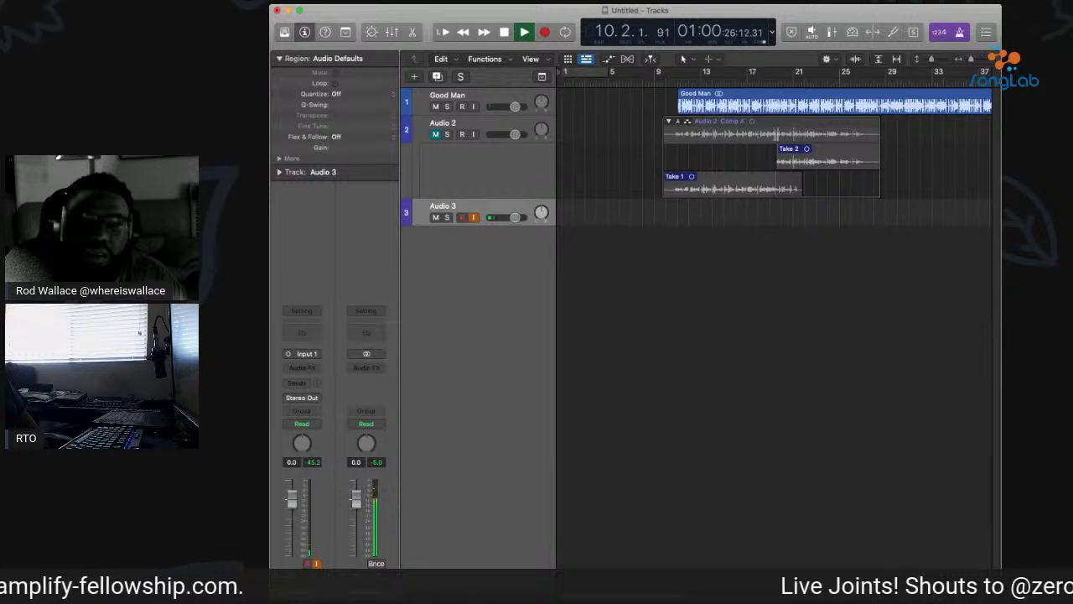
key(space)
key(space)
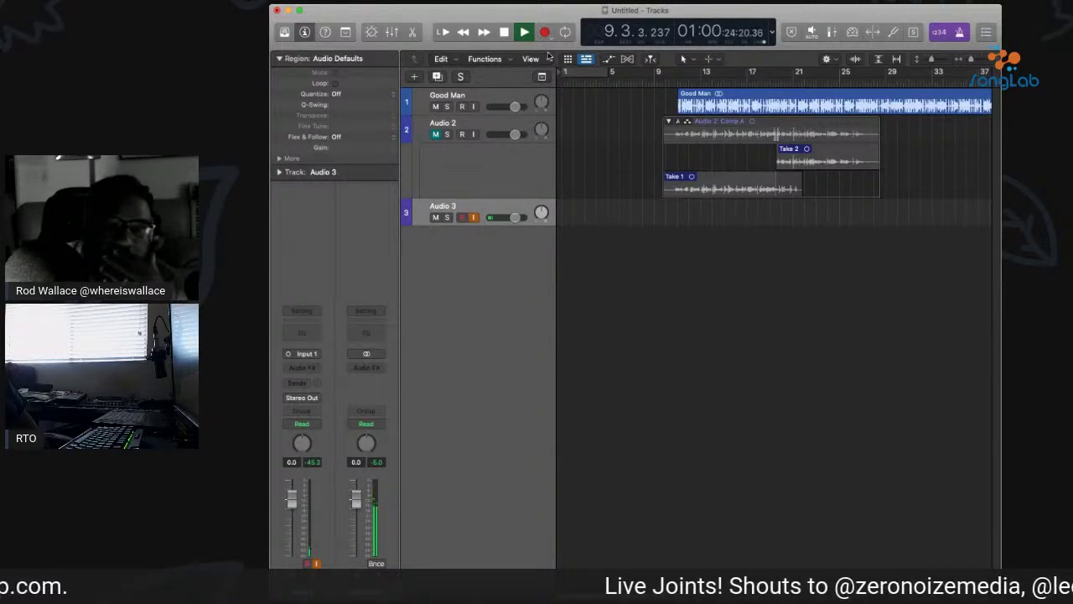
key(r)
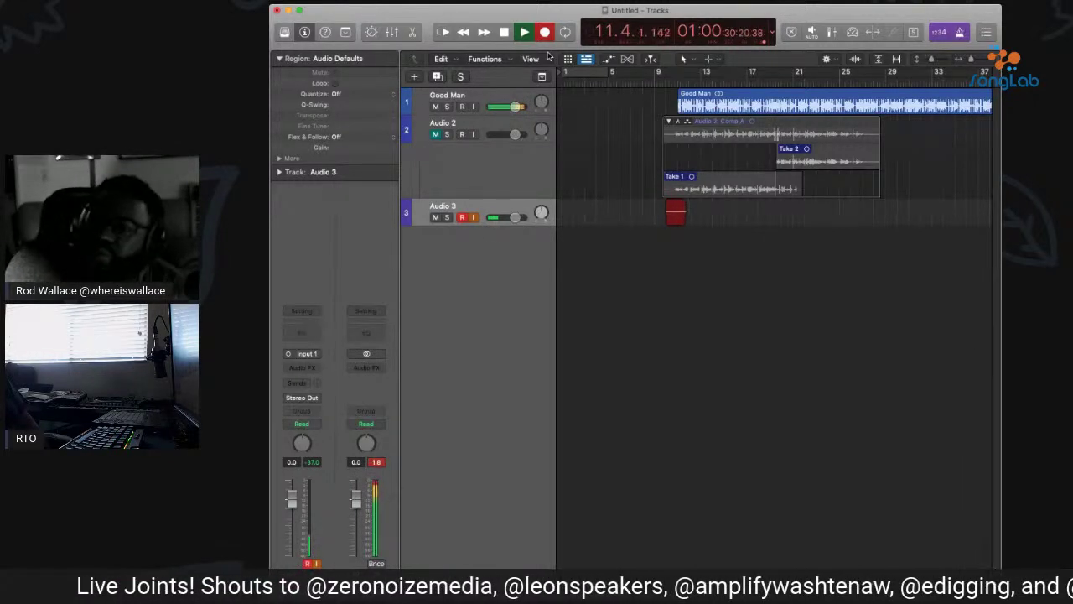
key(space)
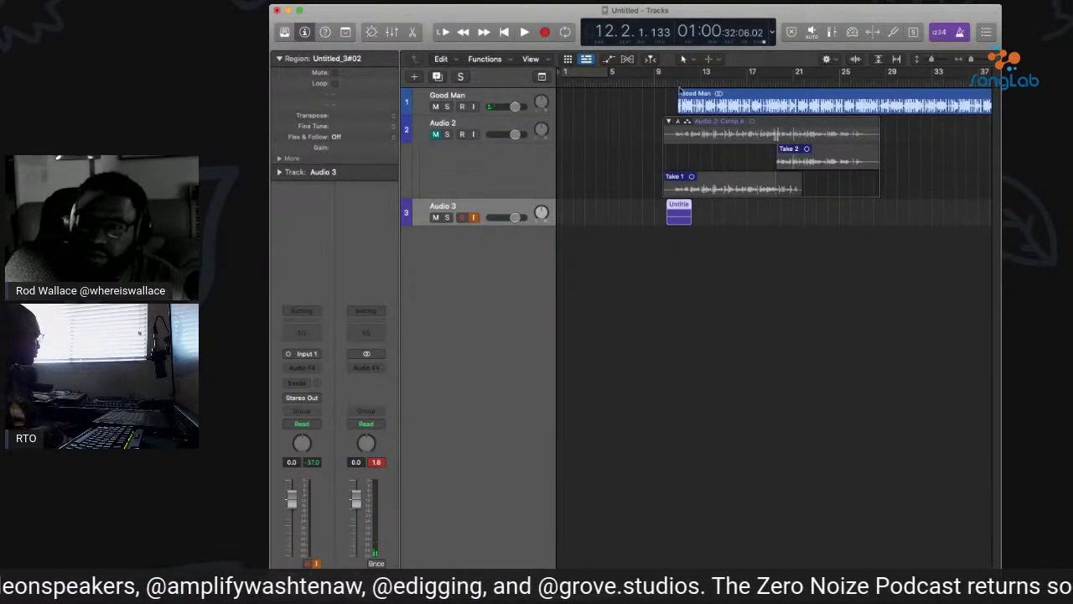
key(Delete)
Replay the lead-in, record a brief take on Audio 3 from mid-bar 10 to bar 11, and discard it.
key(space)
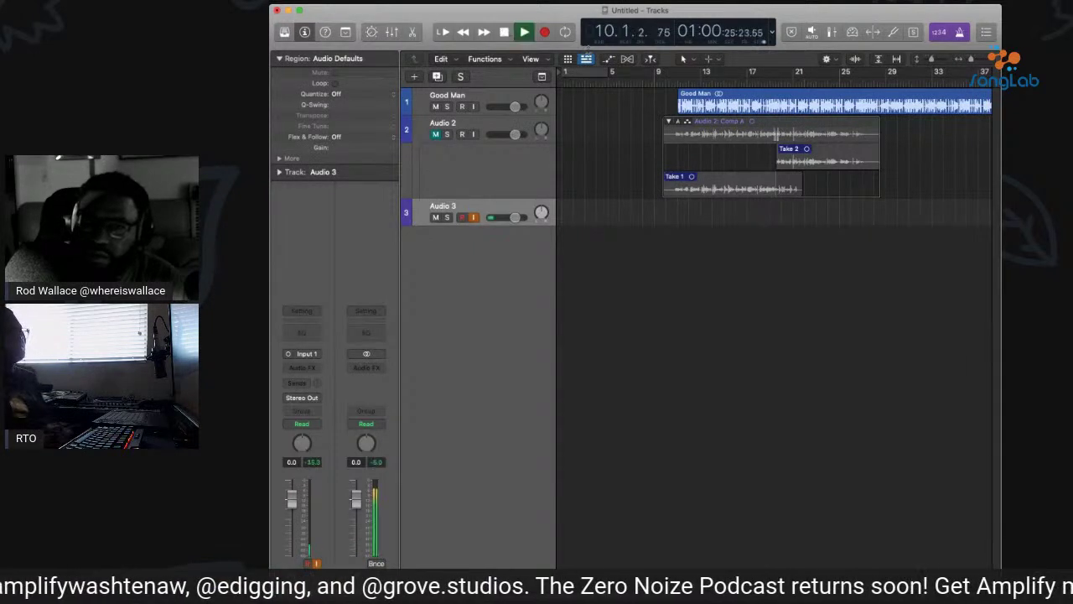
key(r)
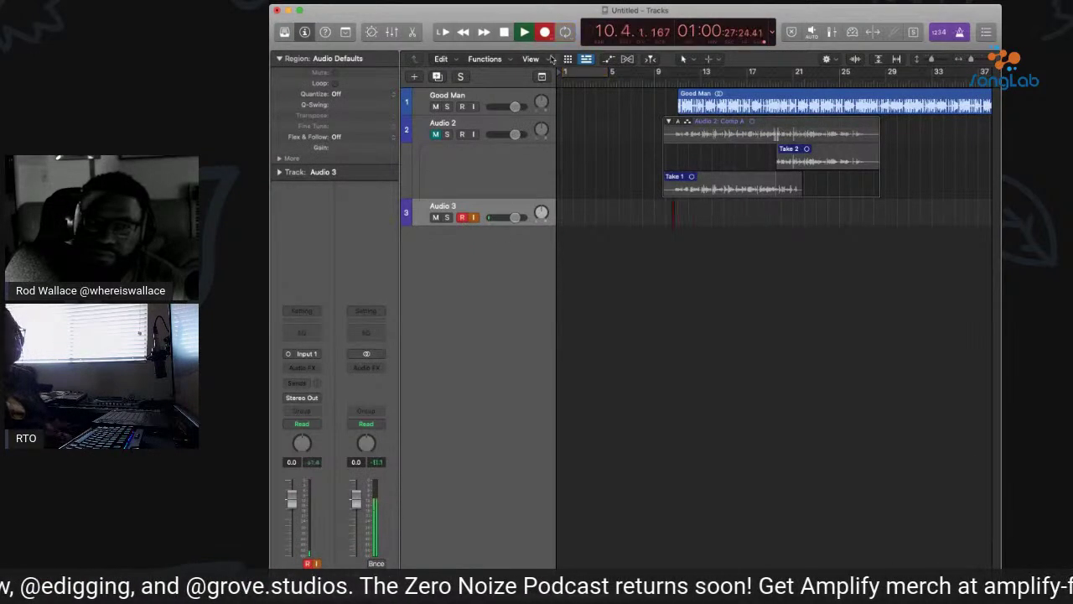
key(space)
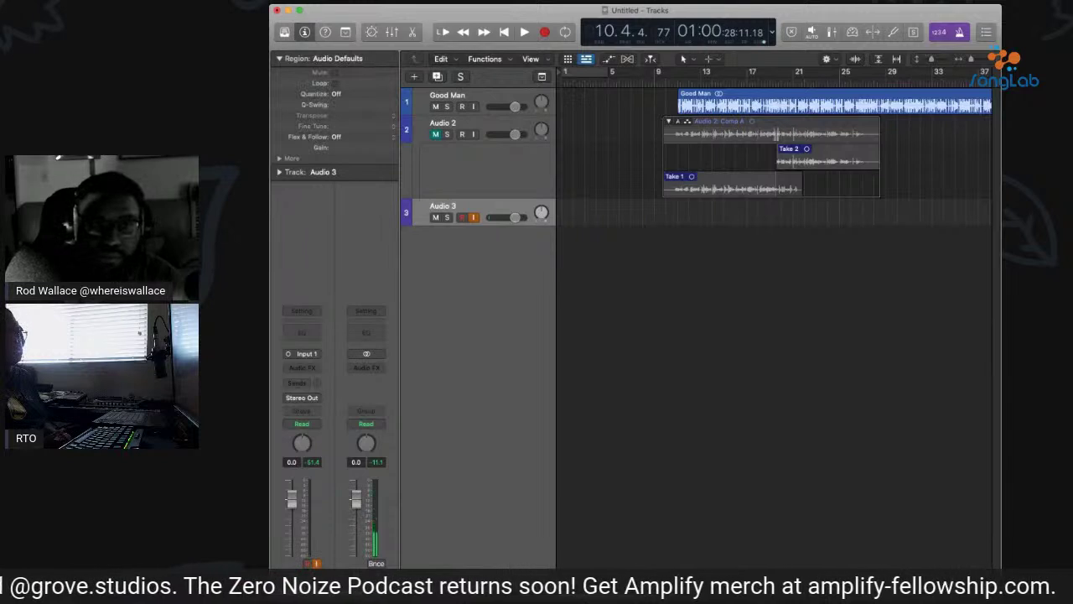
Play from bar 9, record a brief take on Audio 3 from mid-bar 9 to mid-bar 11, and undo it.
key(space)
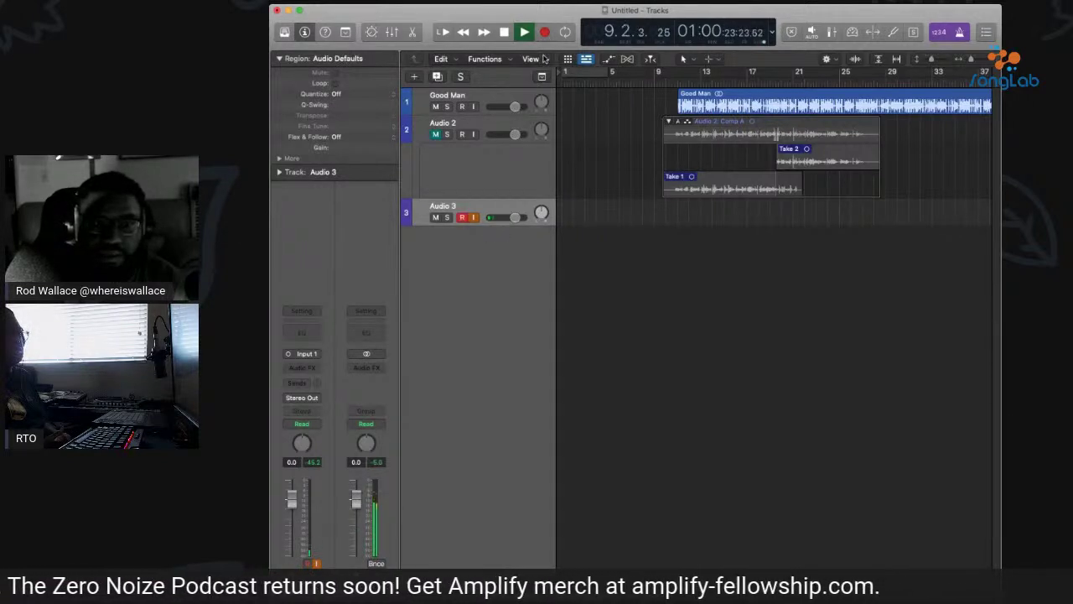
key(r)
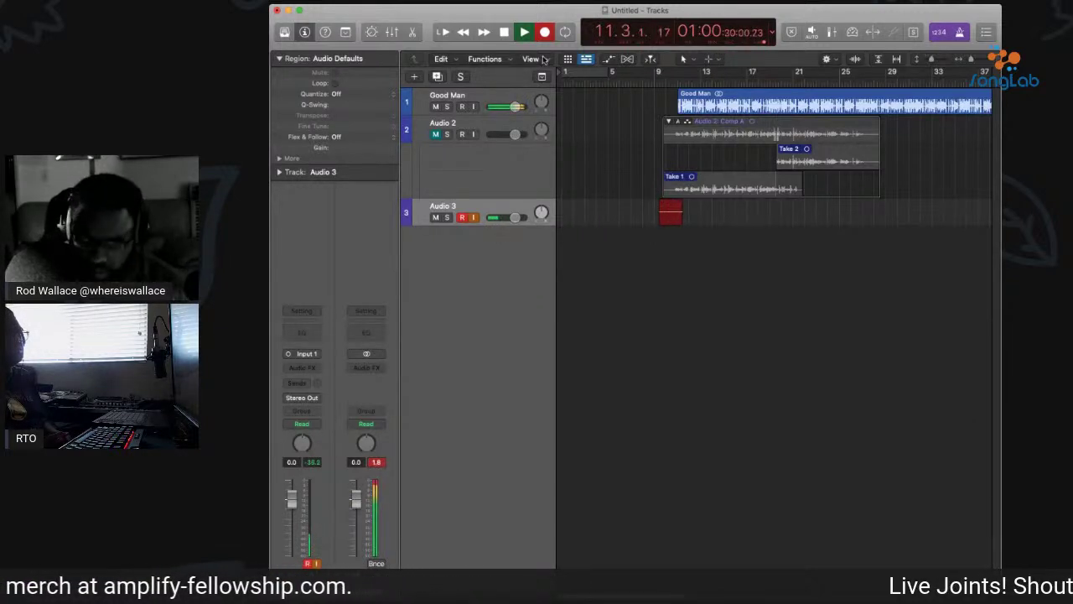
key(shift+r)
key(space)
key(super+z)
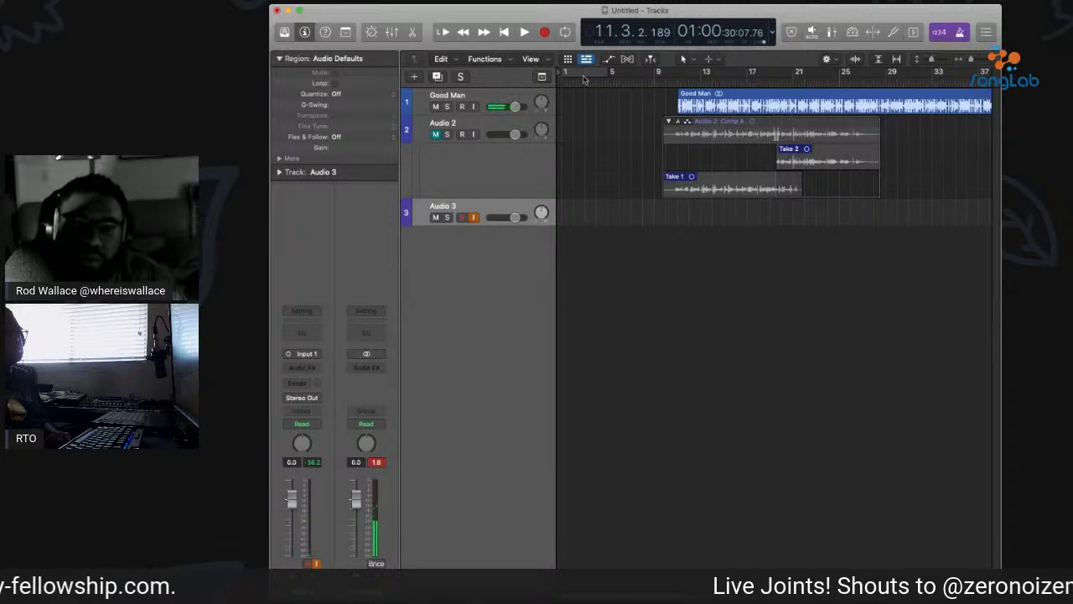
Record a take on Audio 3 from about bar 10 to bar 28, switch the track to Input 3, and delete the take.
key(comma)
key(comma)
key(space)
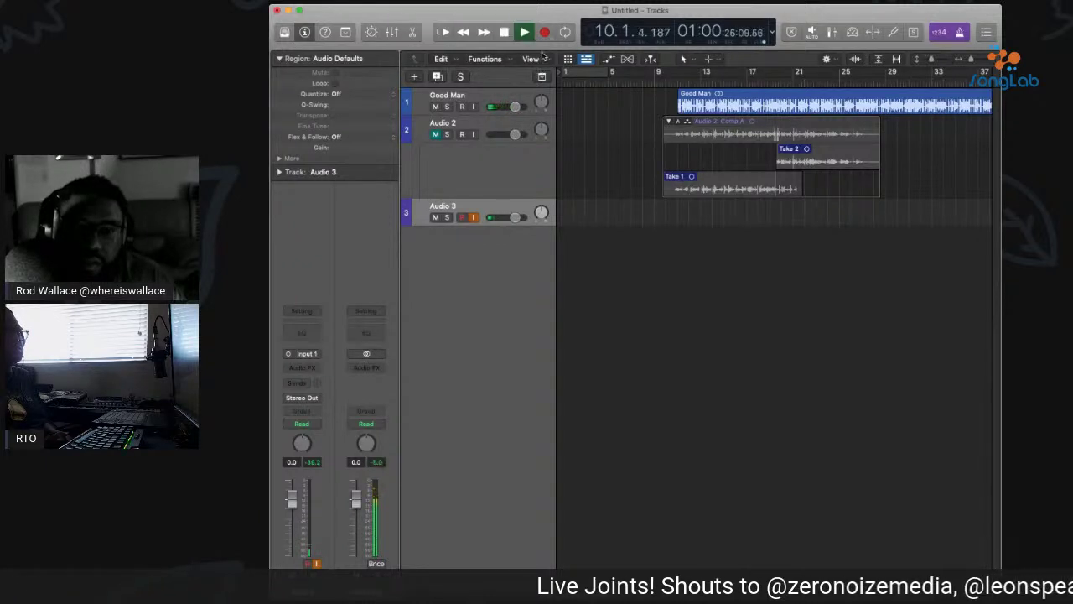
key(r)
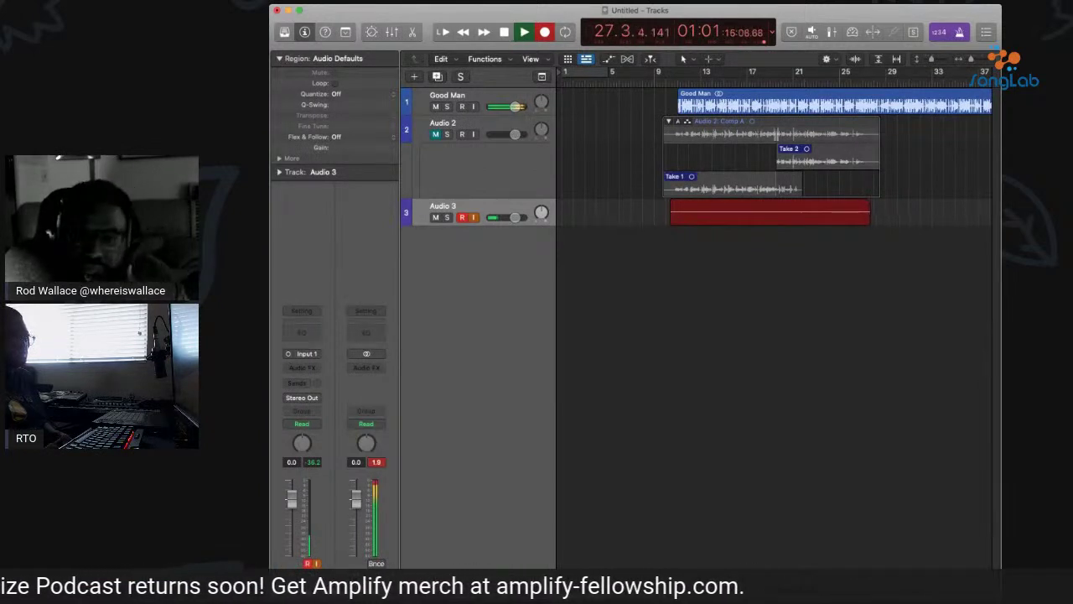
key(space)
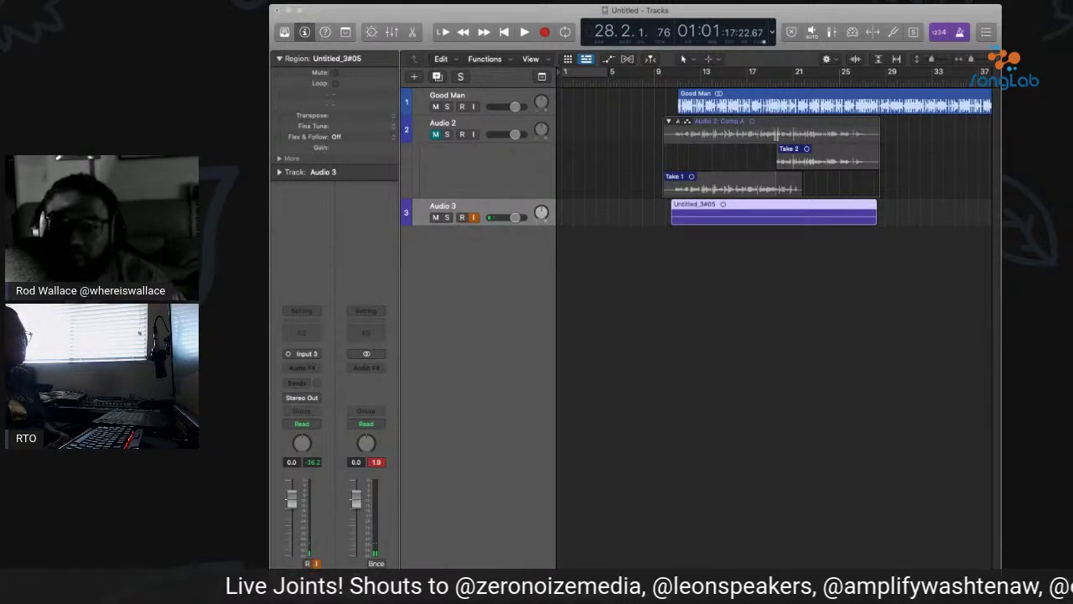
key(Delete)
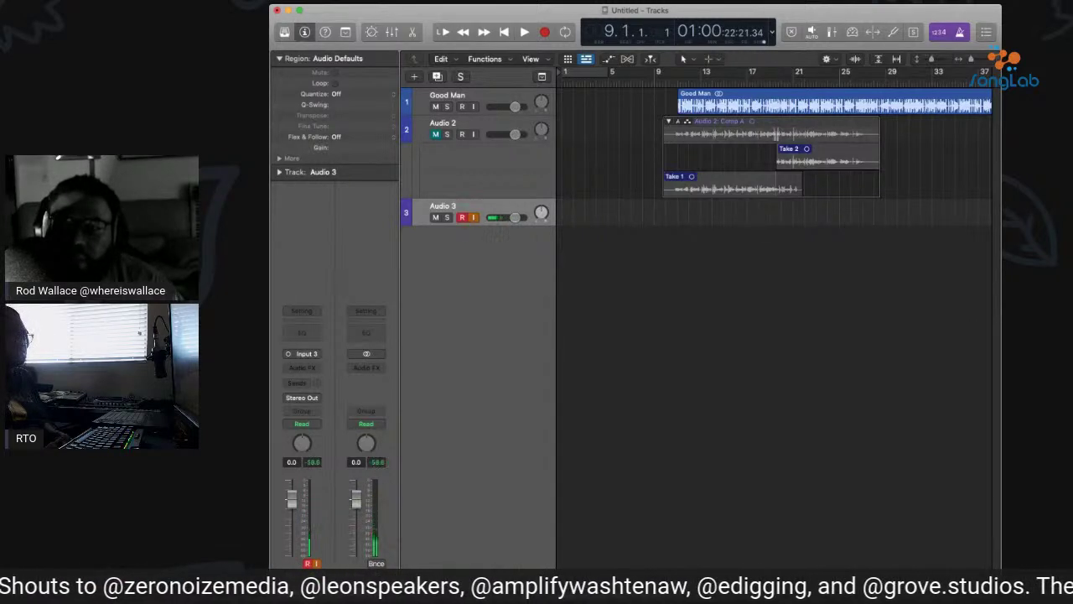
Record a full take on Audio 3 from mid-bar 9 to about bar 27, and return the playhead to bar 9.
key(r)
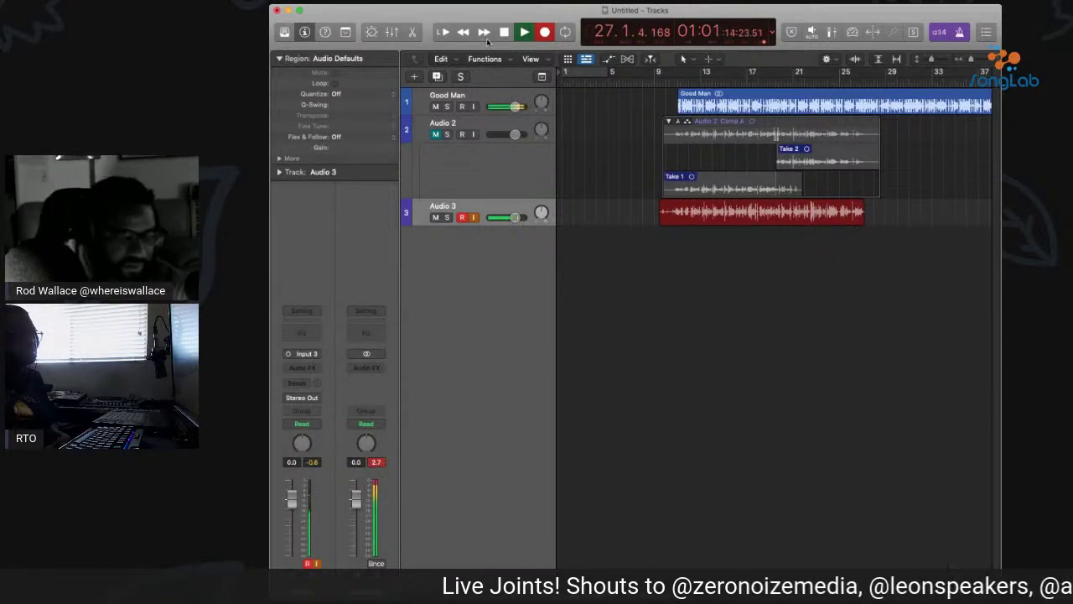
click(544, 32)
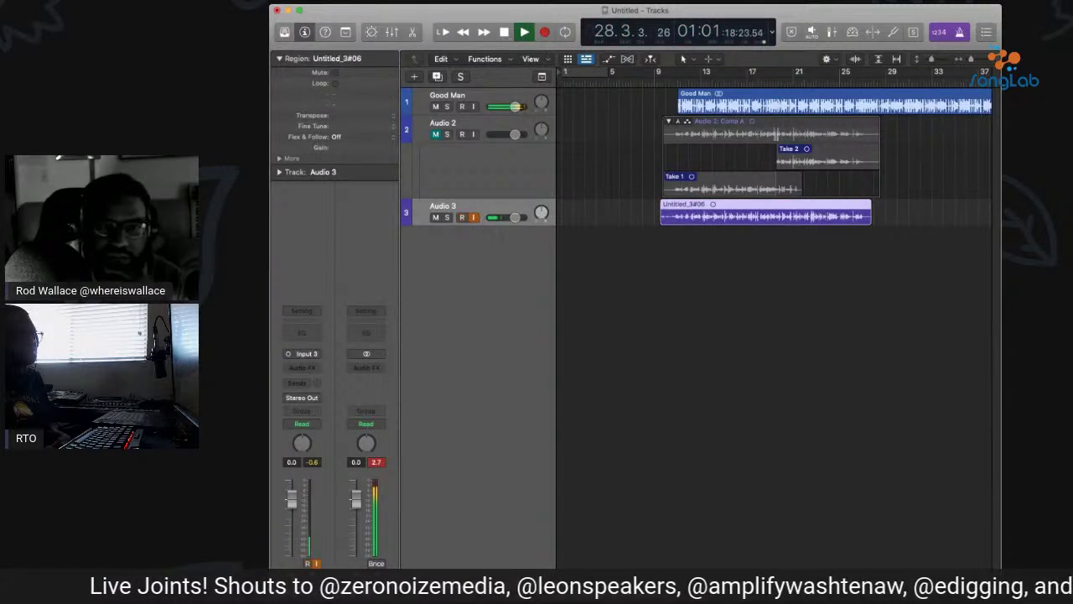
key(space)
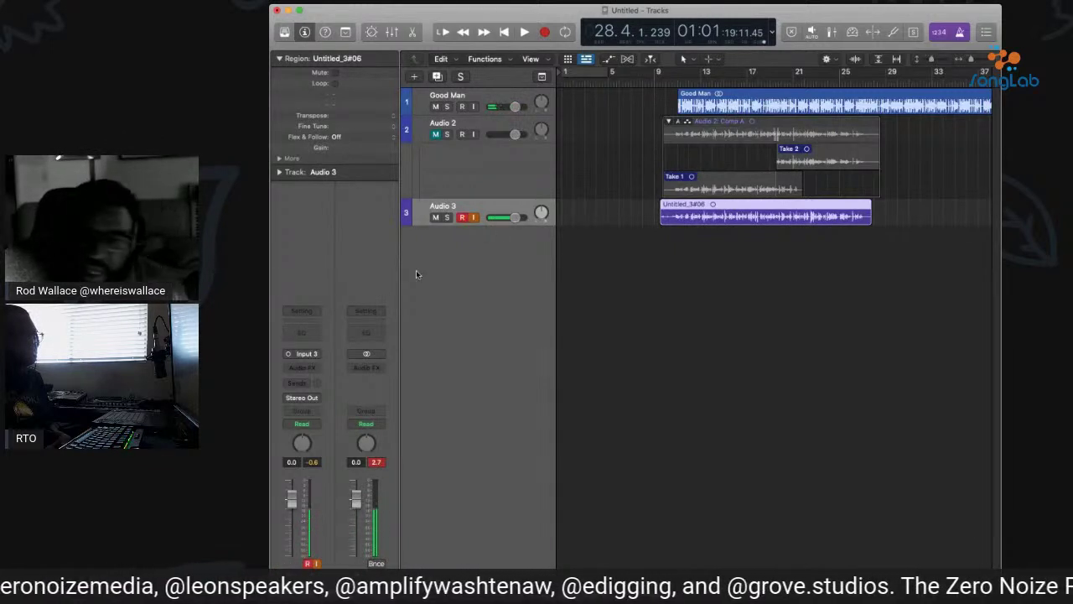
key(Return)
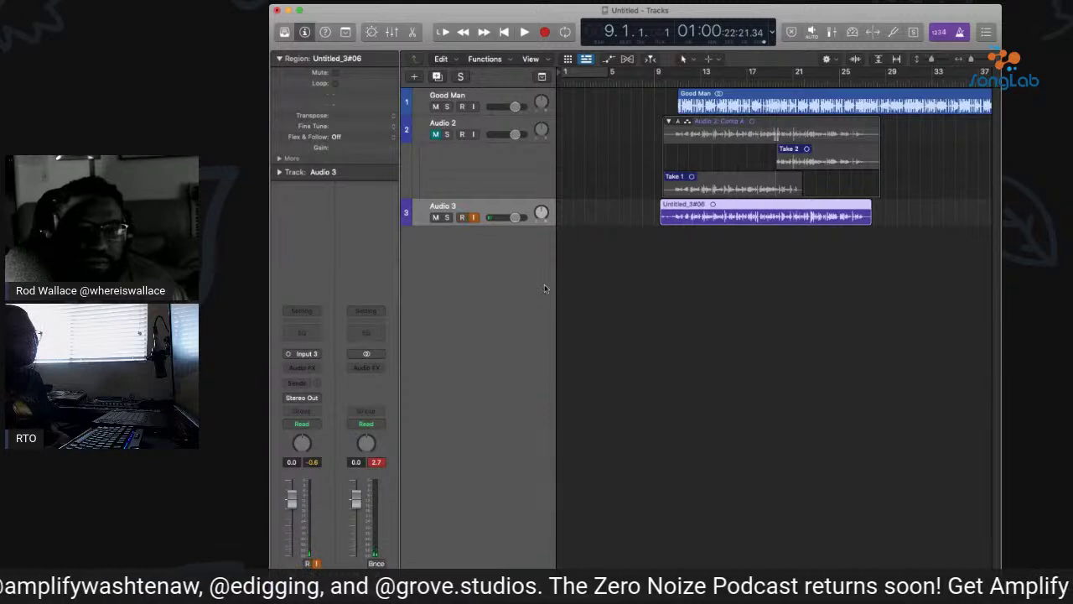
Duplicate Audio 3's settings onto a new track and record a take on Audio 4 from mid-bar 9 to about bar 27.
key(super+d)
key(space)
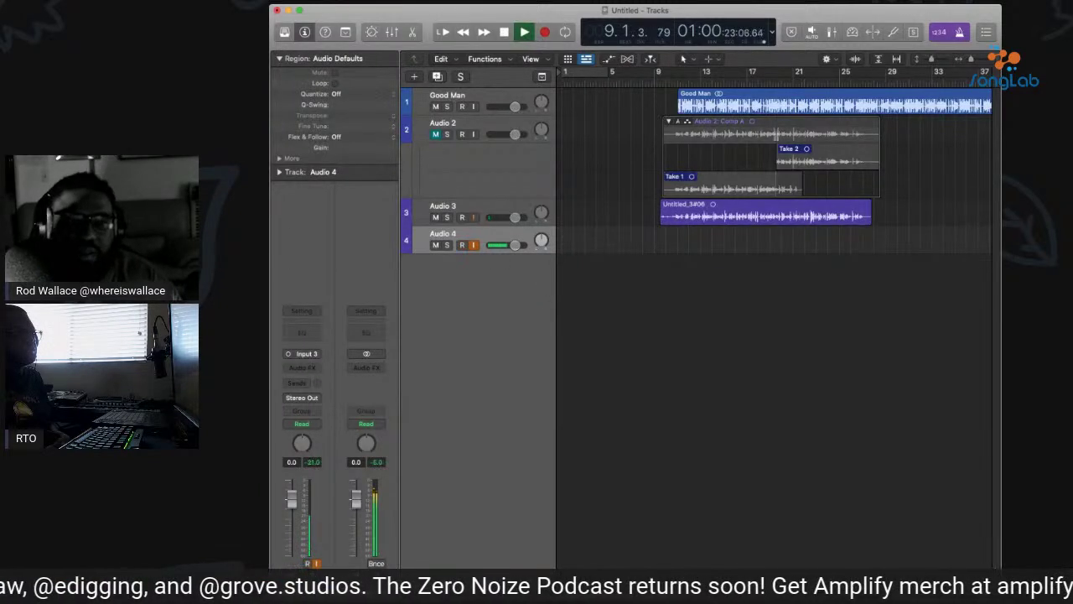
key(r)
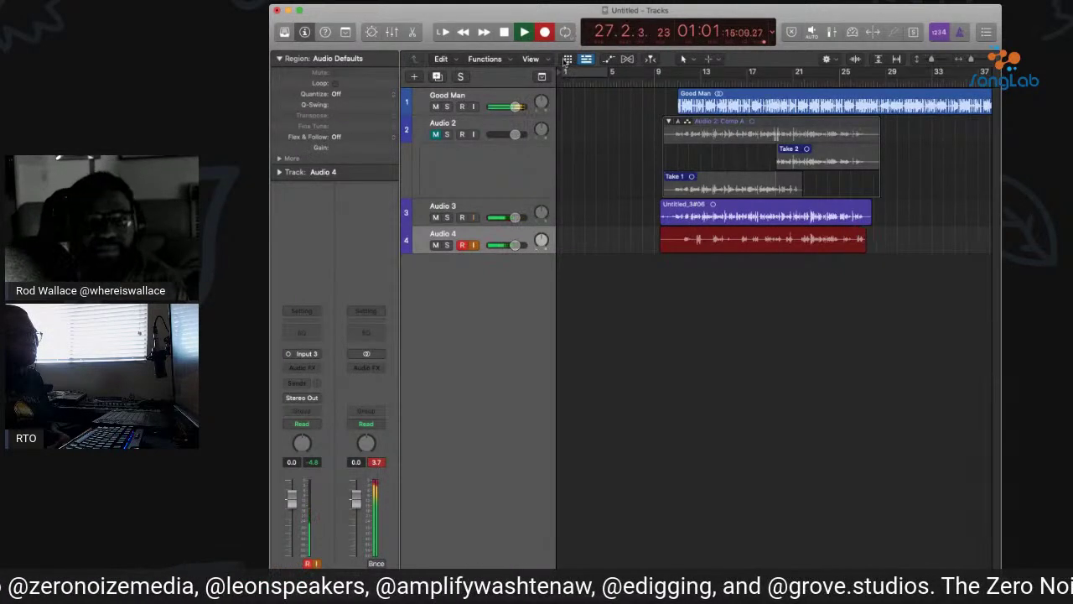
click(544, 32)
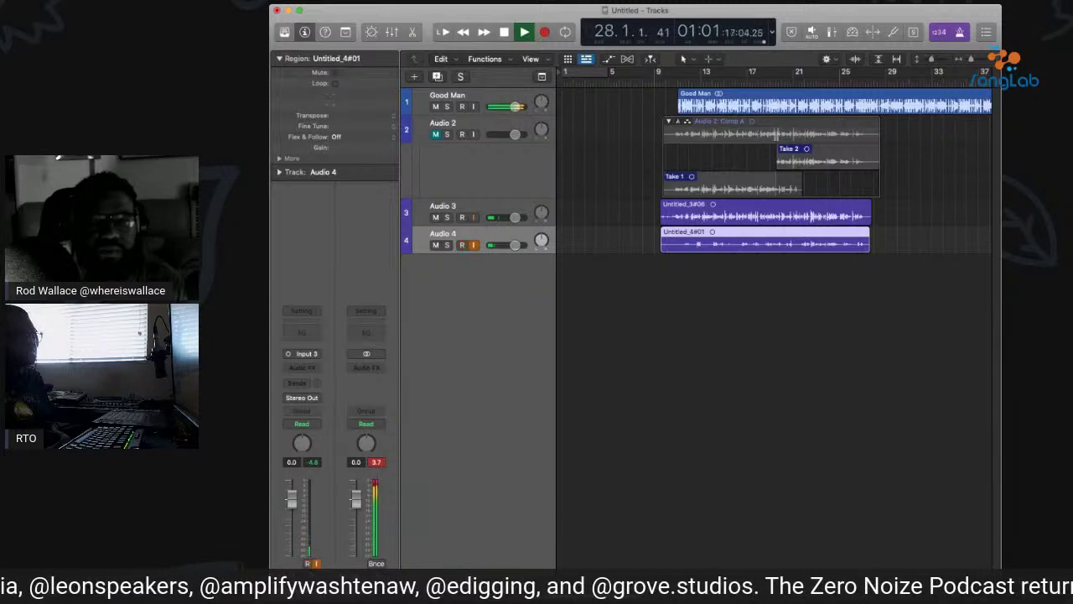
Replay the song from bar 9 and turn off input monitoring on Audio 4.
key(shift+n)
click(462, 244)
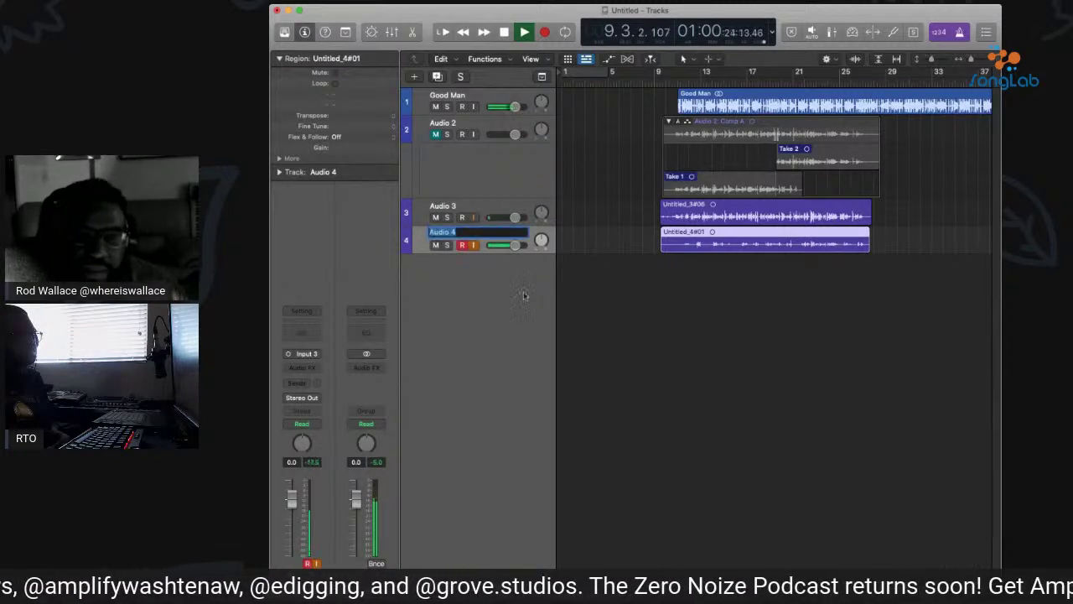
click(461, 245)
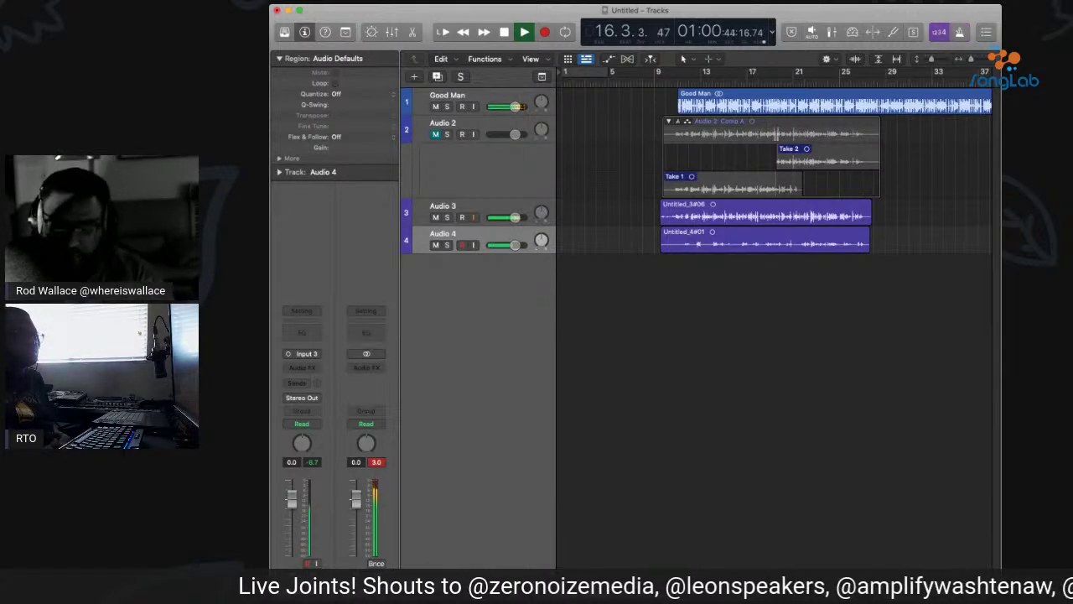
Listen to Audio 3 and Audio 4 soloed, clear both solos, and stop playback.
click(446, 217)
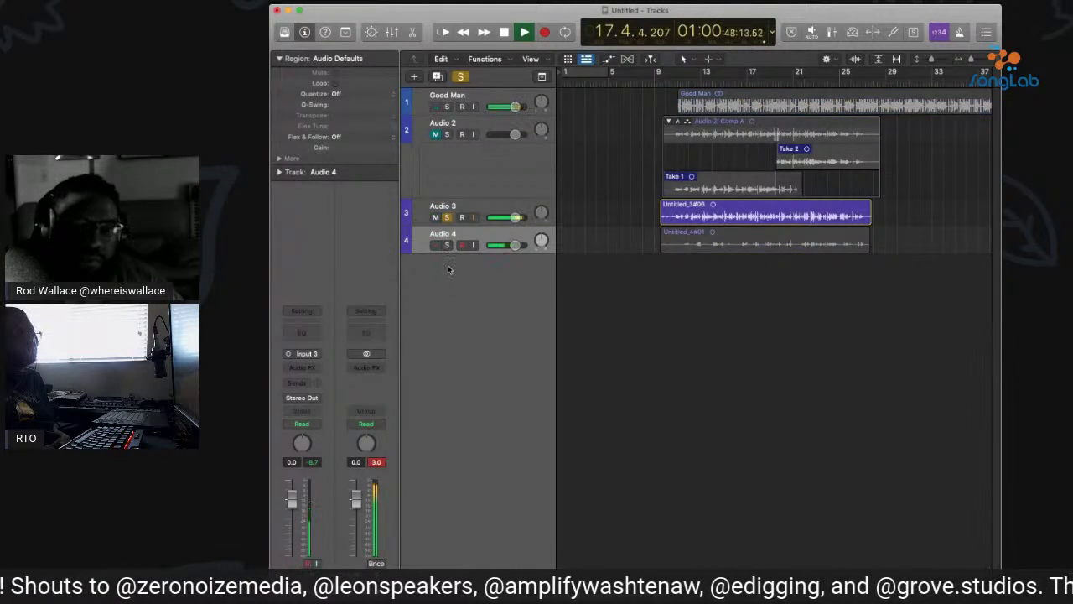
key(s)
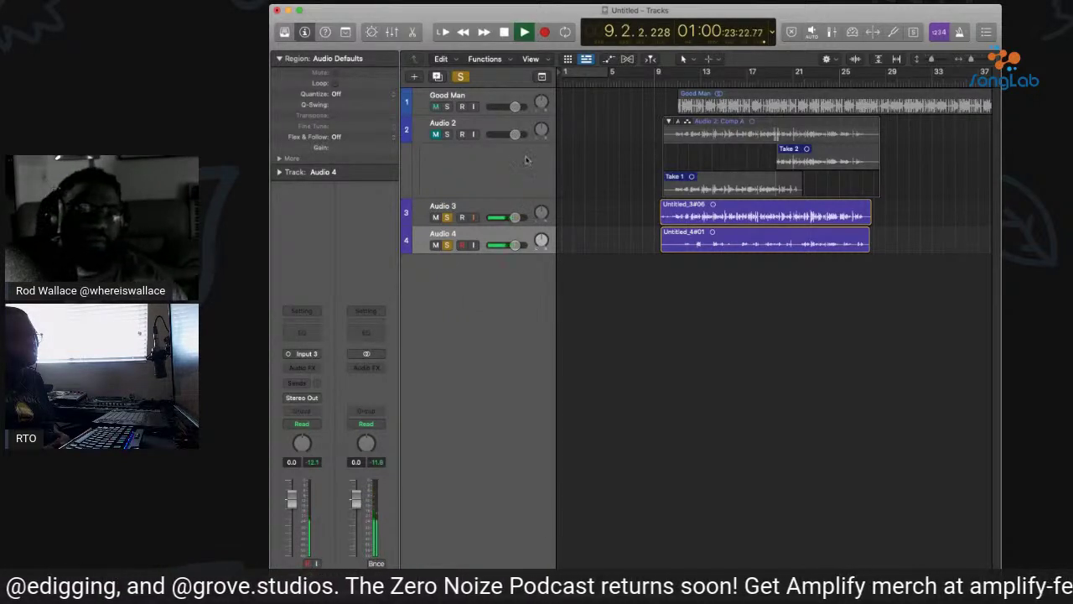
click(461, 76)
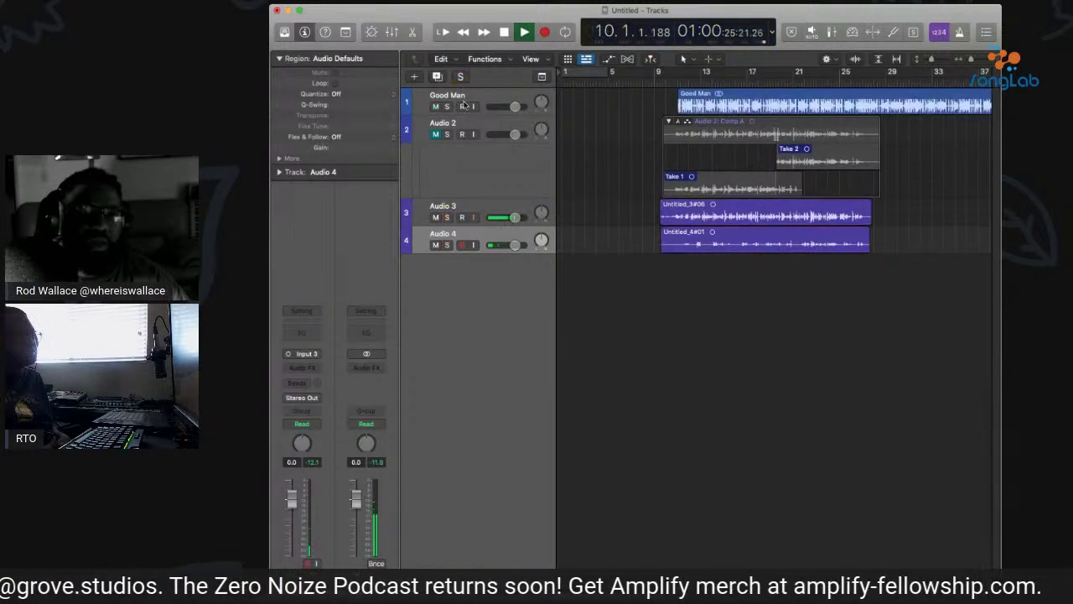
key(space)
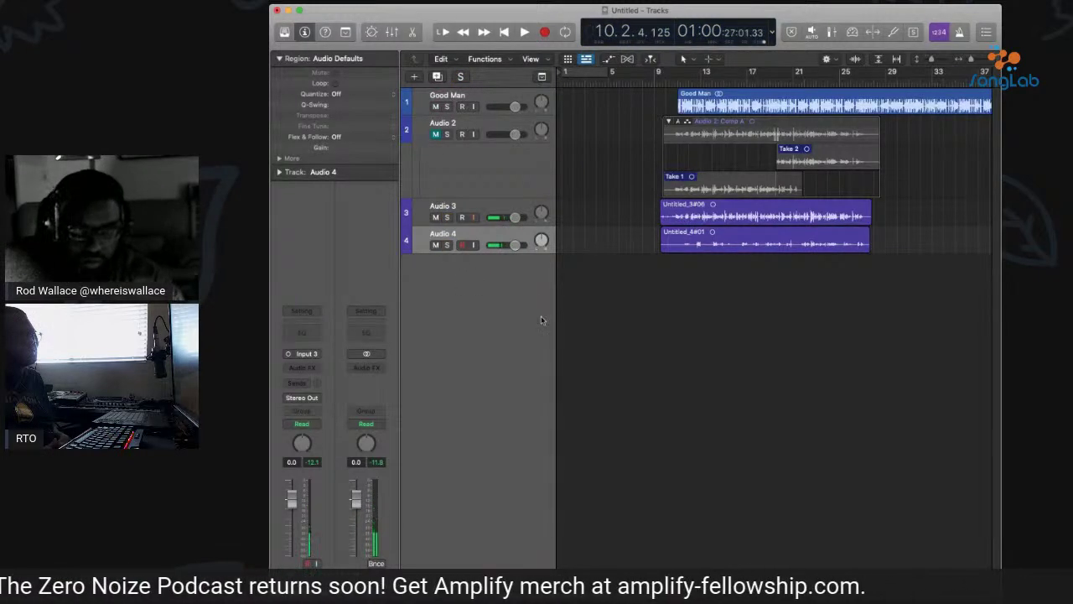
Leave Audio 2, Audio 3 and Audio 4 all unmuted, and add a new audio track below Audio 4.
click(436, 244)
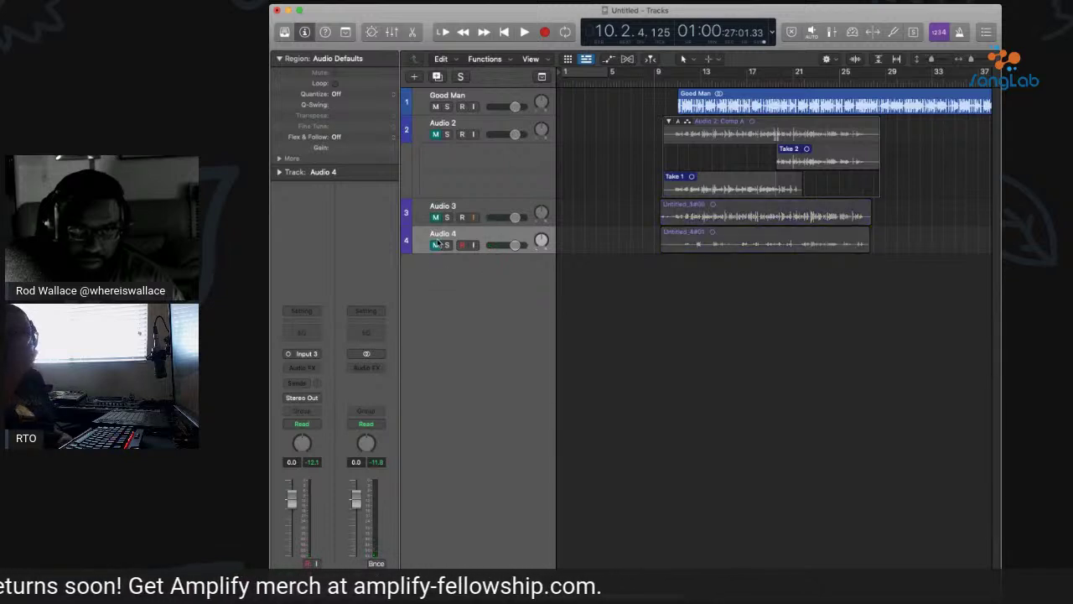
click(435, 106)
click(436, 134)
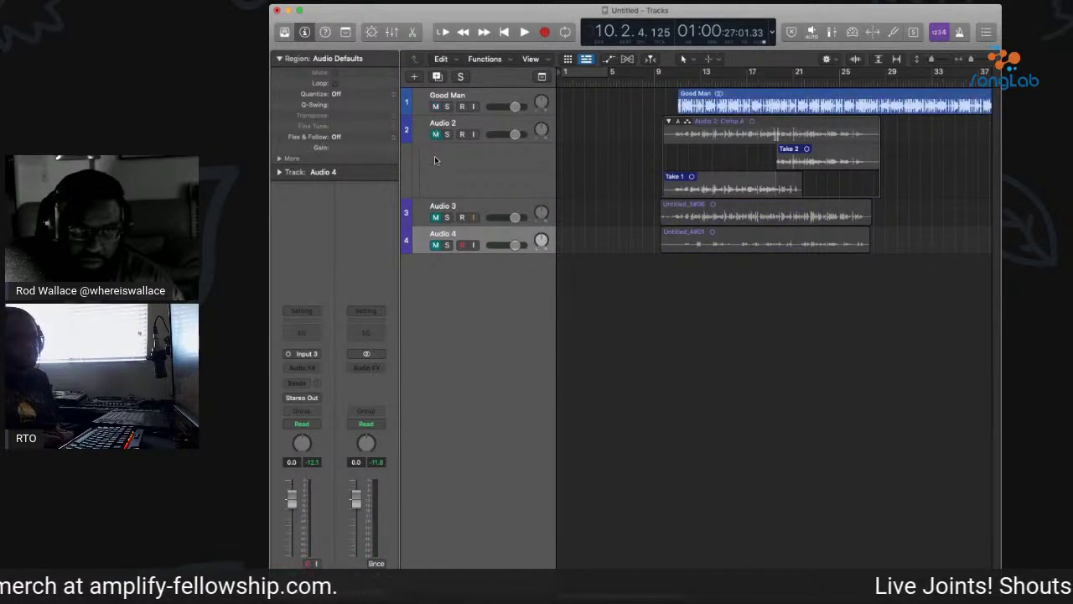
click(436, 244)
click(491, 251)
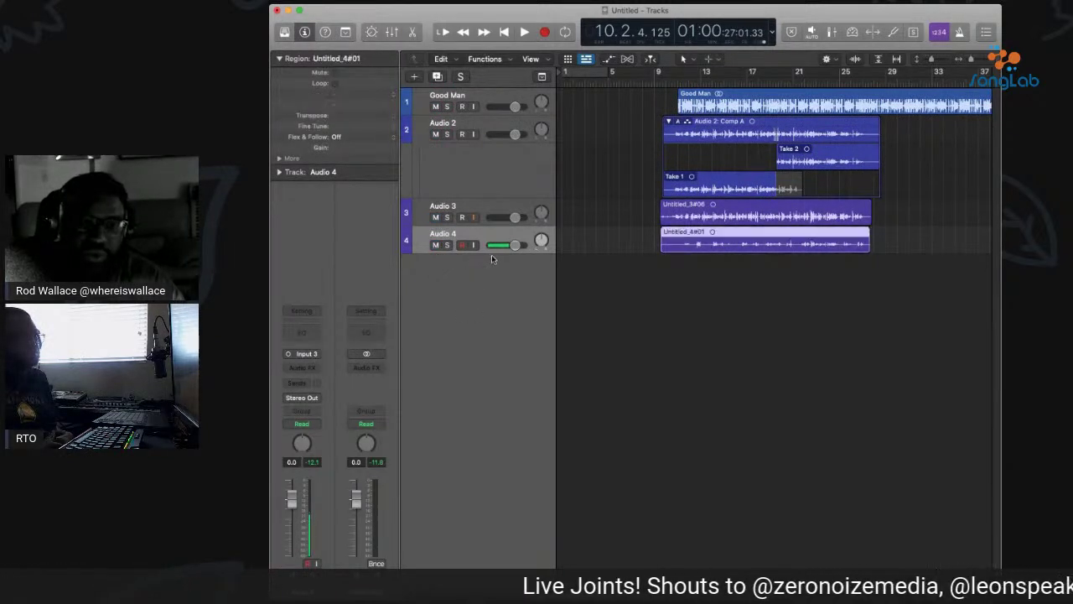
double_click(546, 312)
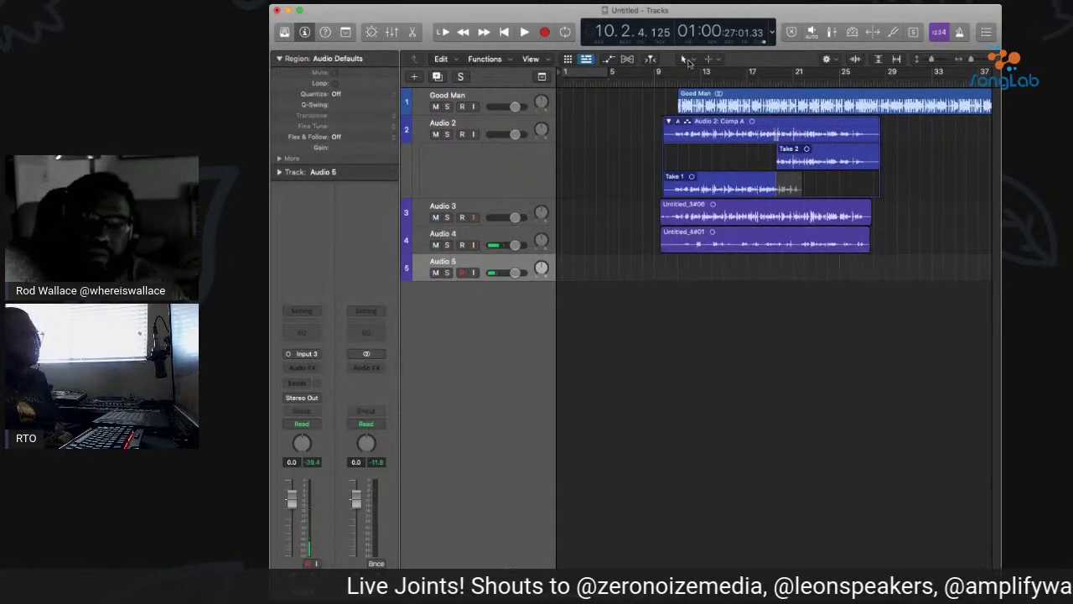
Record a brief input-monitored take on Audio 5 from mid-bar 9 to bar 13, muting Audio 2 during it, and undo the take.
click(523, 31)
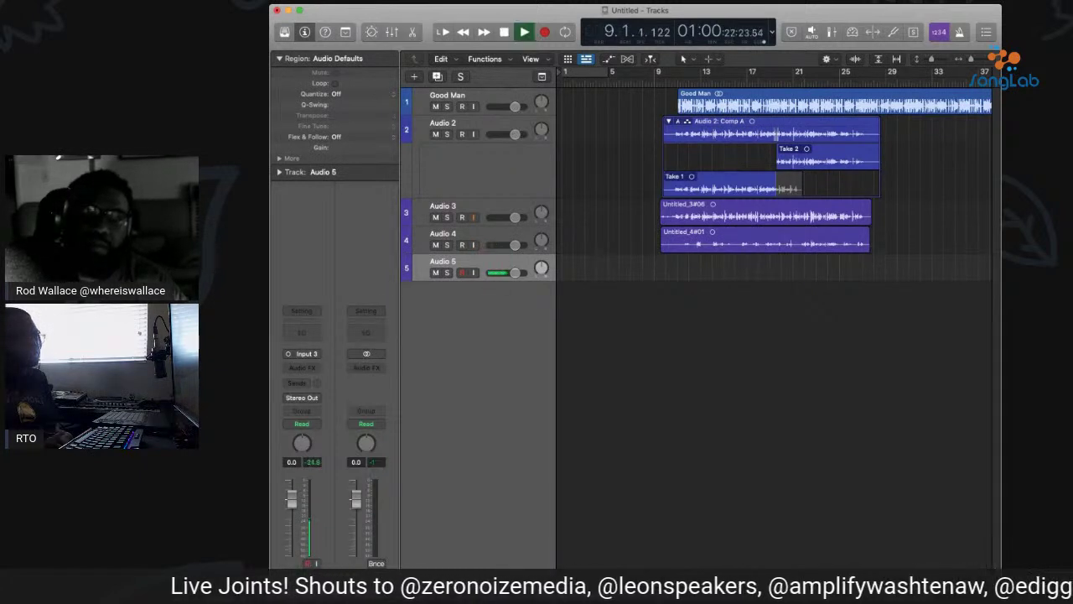
click(544, 32)
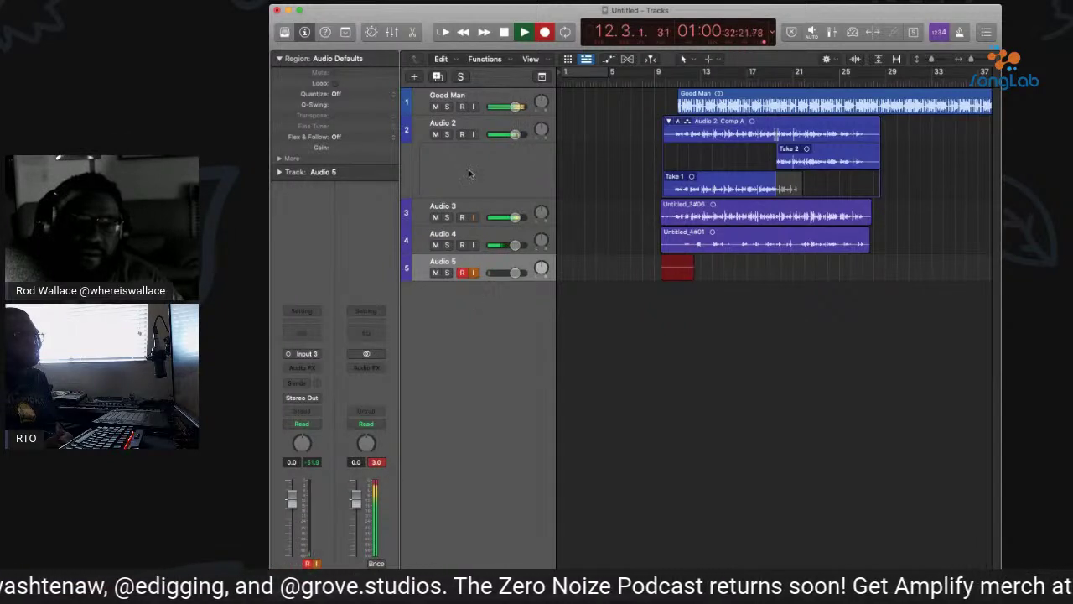
click(435, 134)
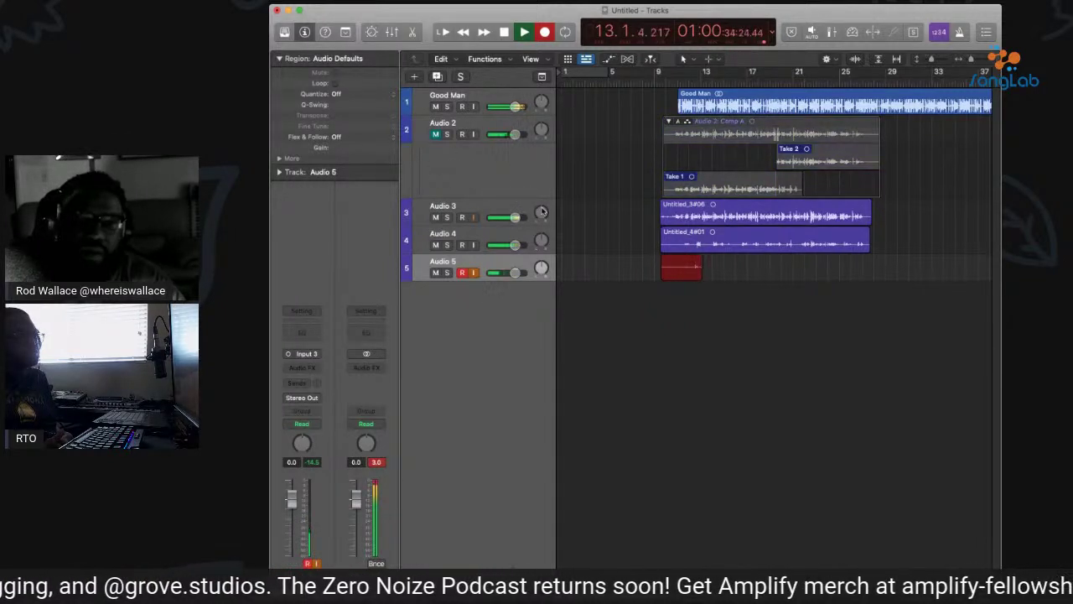
key(space)
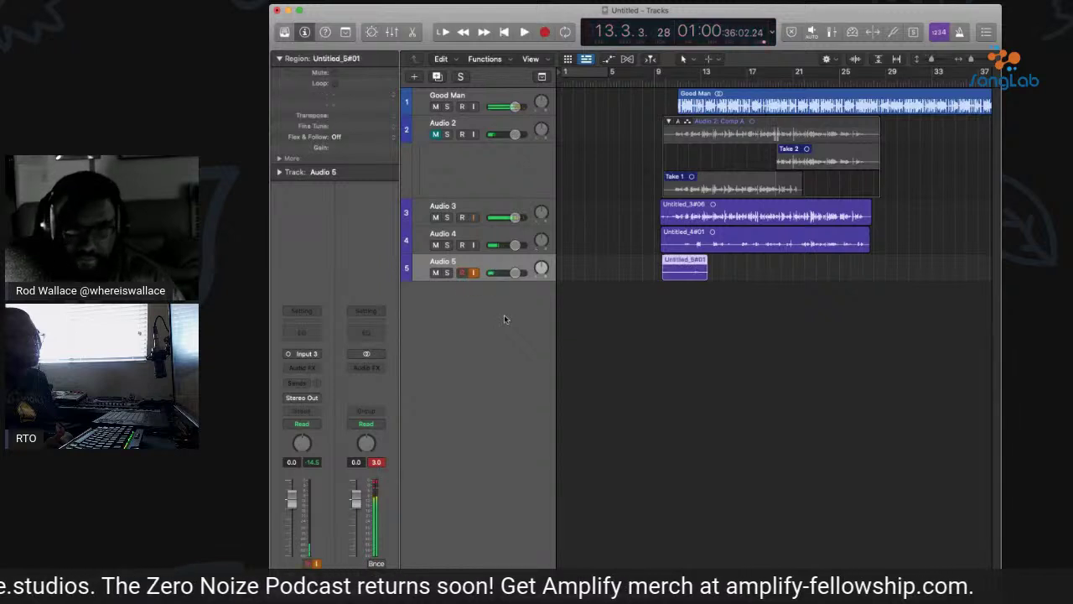
key(super+z)
Restart playback from bar 9 and record a full take on Audio 5 from just before bar 10 to about bar 27.
key(space)
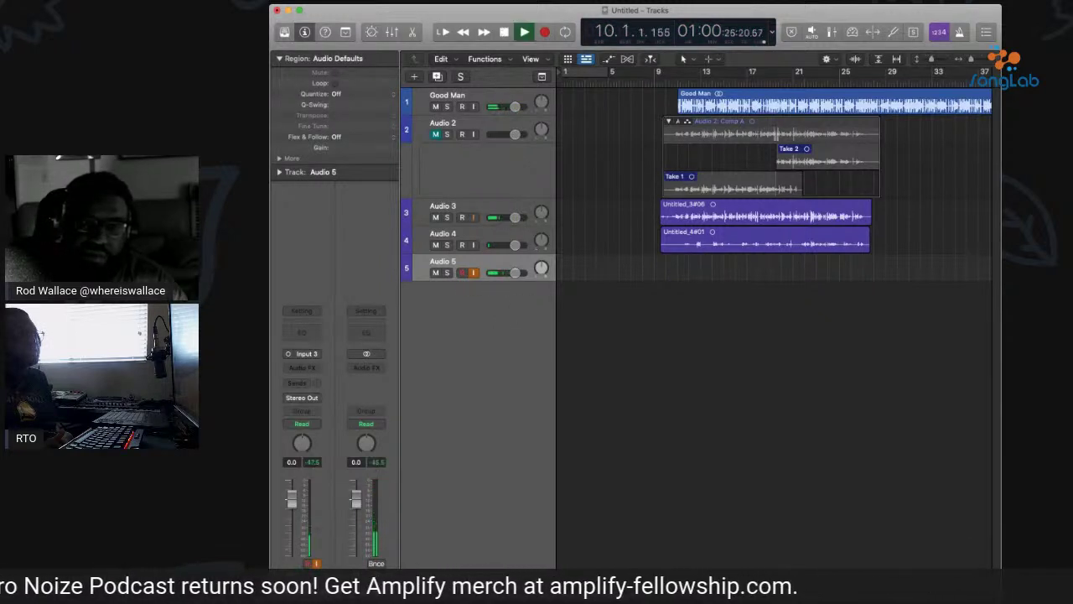
key(comma)
key(comma)
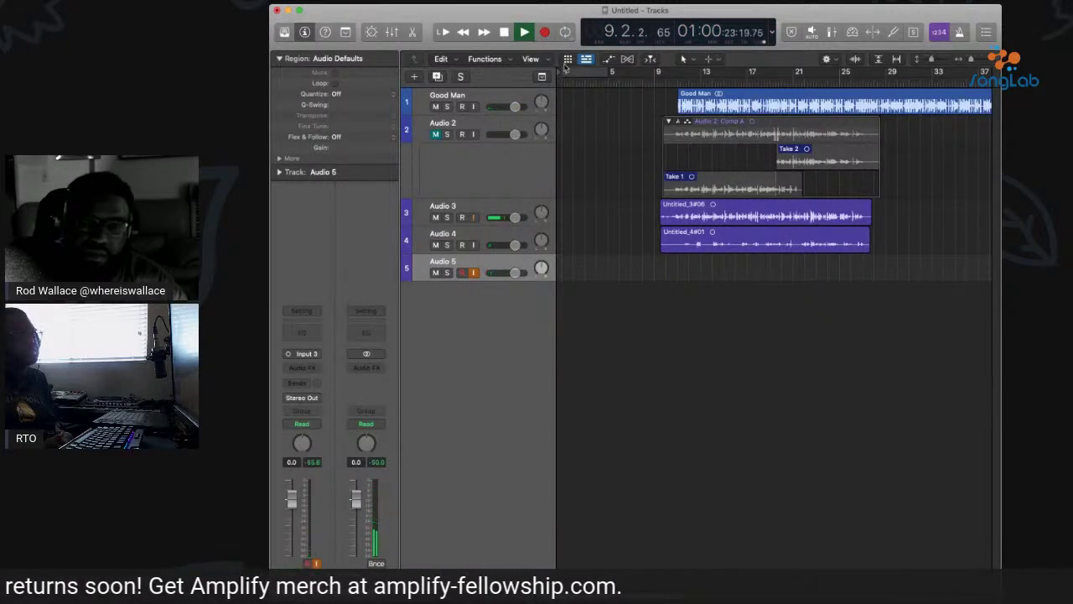
key(r)
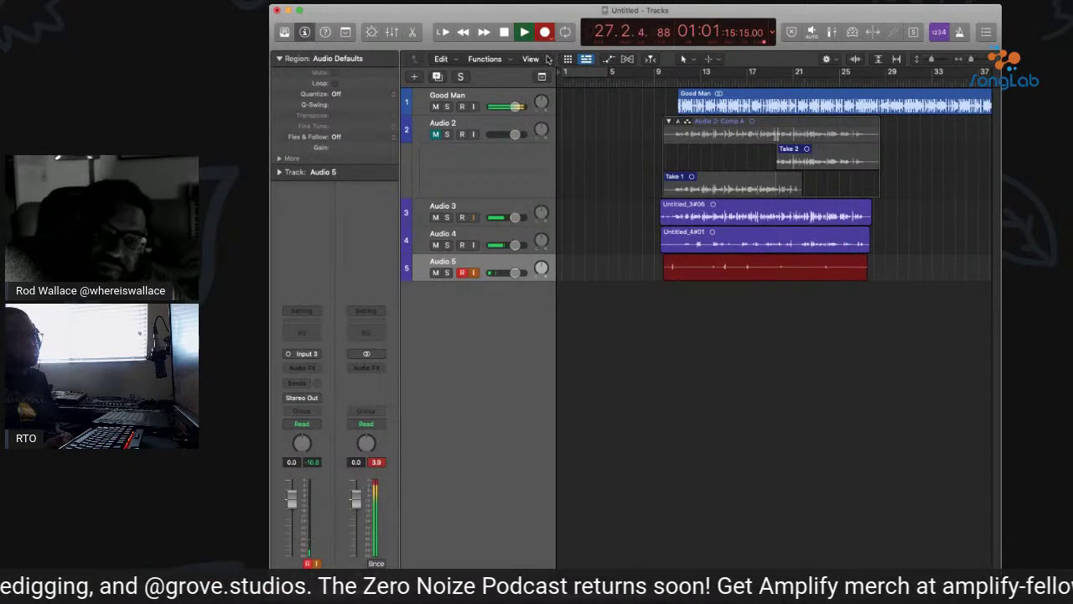
click(544, 32)
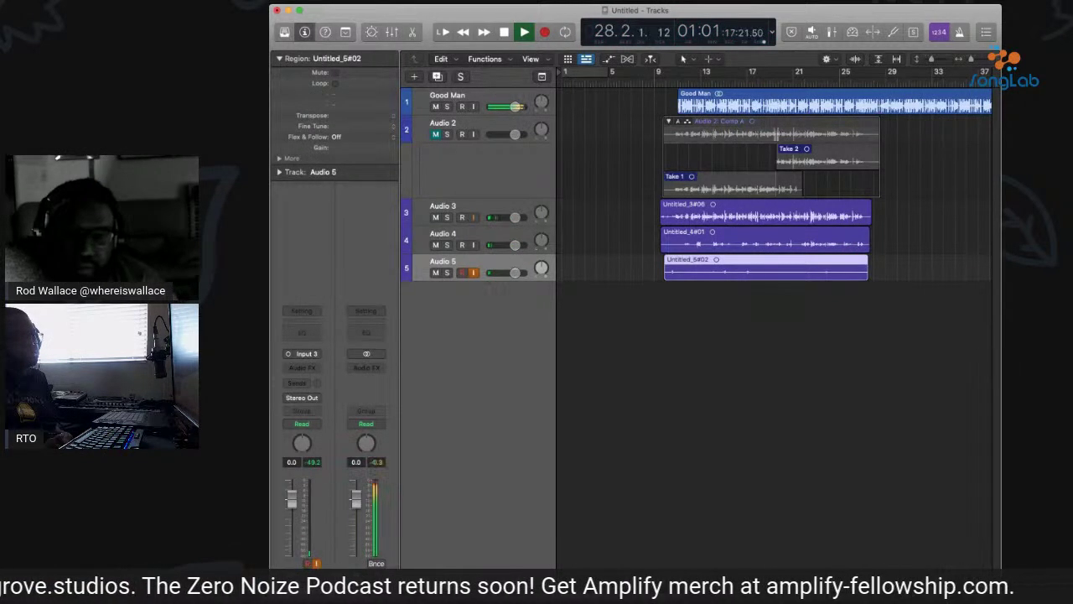
Listen back to the layered takes on Audio 3, Audio 4 and Audio 5 from bar 9 into bar 12.
click(658, 71)
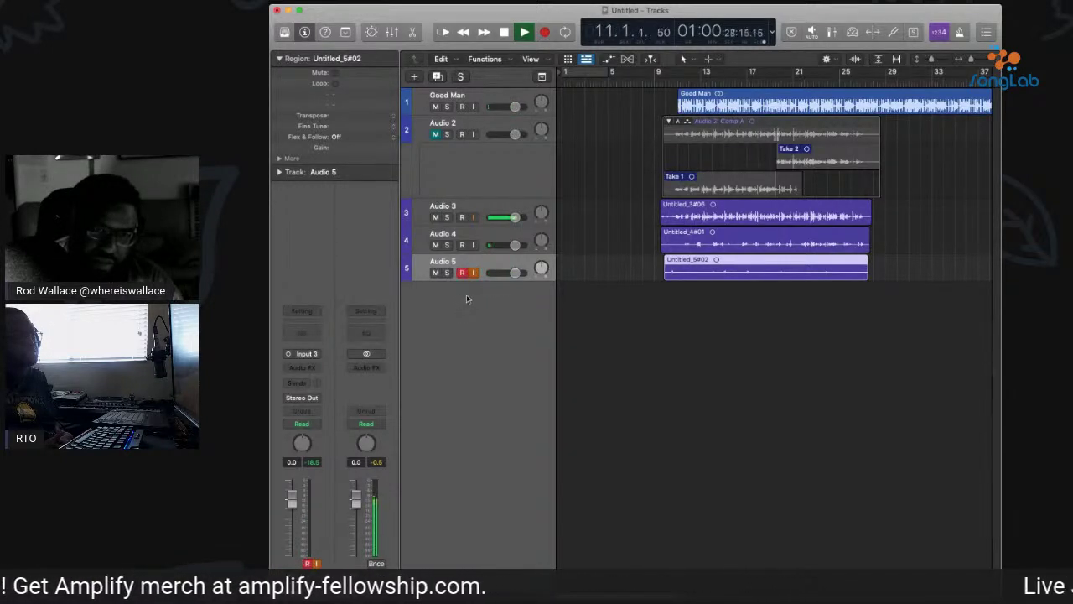
key(space)
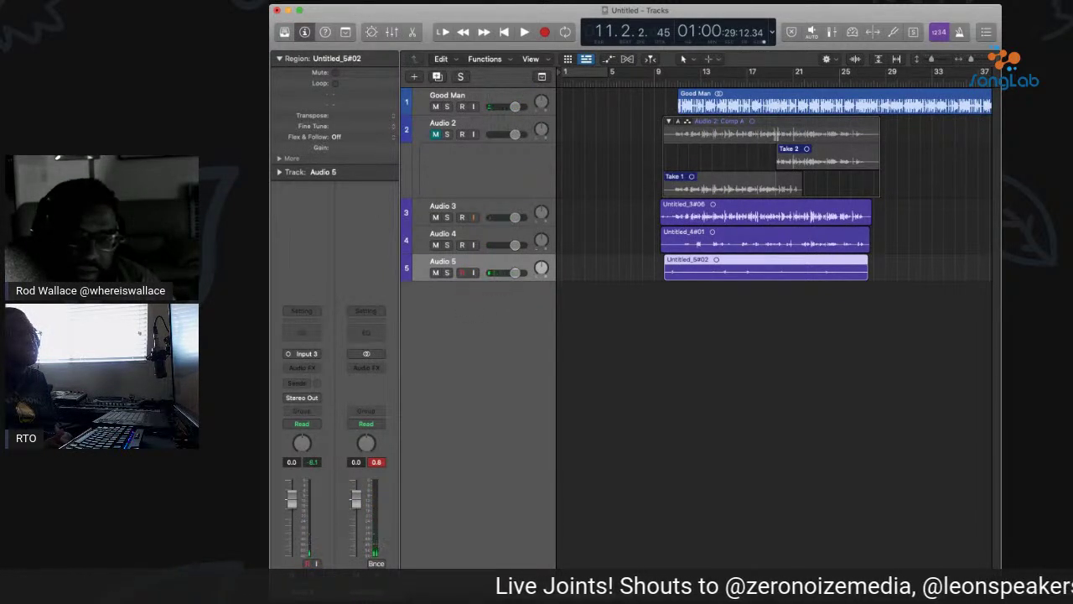
key(comma)
key(comma)
key(space)
key(super+Right)
key(super+Right)
key(super+Right)
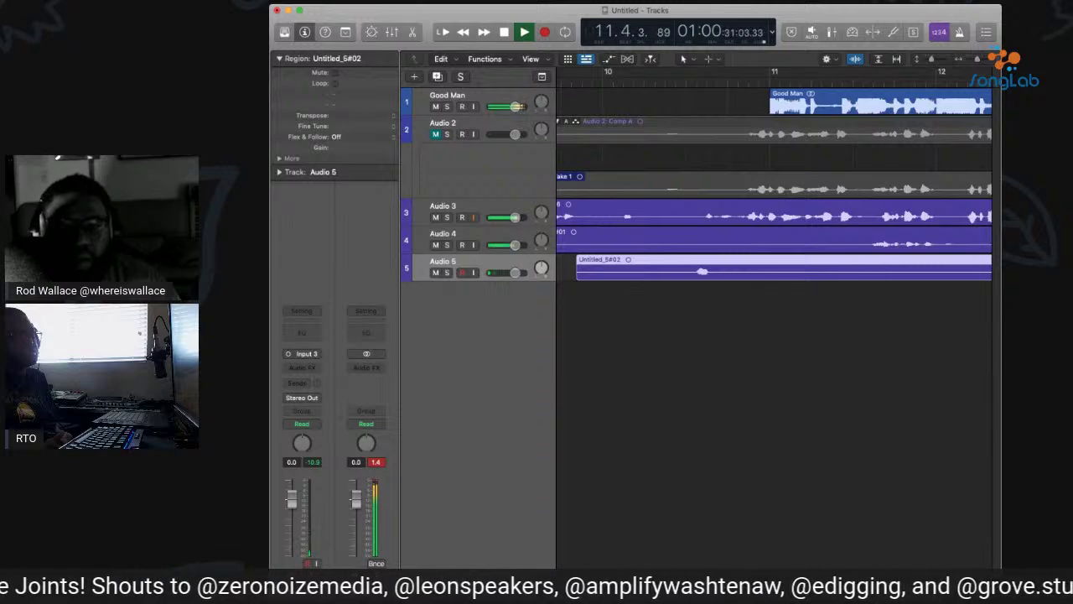
key(super+Left)
key(super+Left)
key(super+Left)
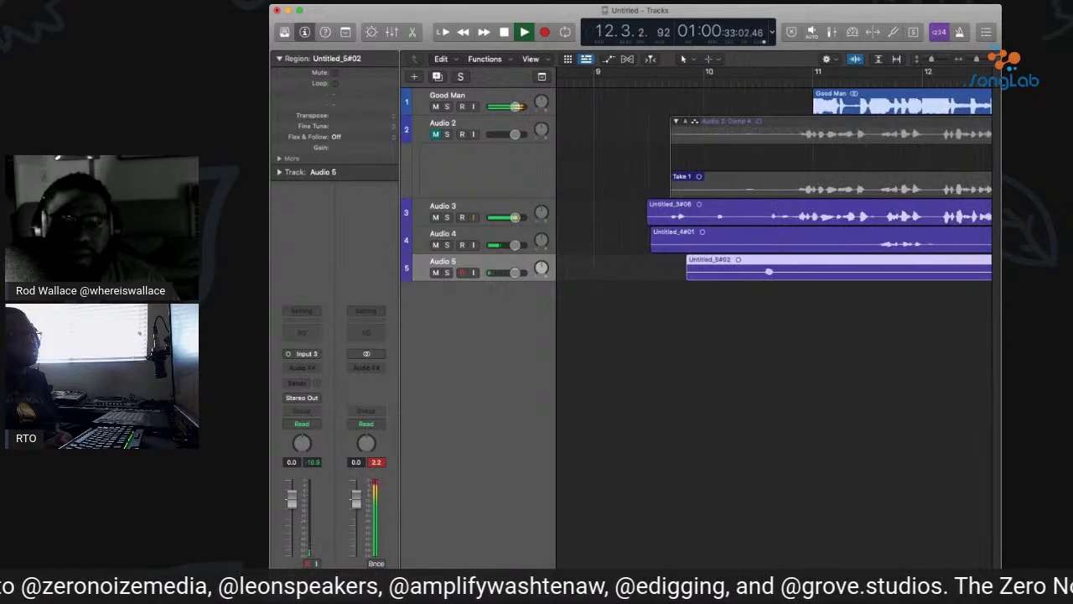
Select the regions on Audio 3, Audio 4 and Audio 5 and listen to bar 13 up to bar 14.
drag(838, 293, 787, 205)
key(super+Right)
key(super+Right)
key(super+Right)
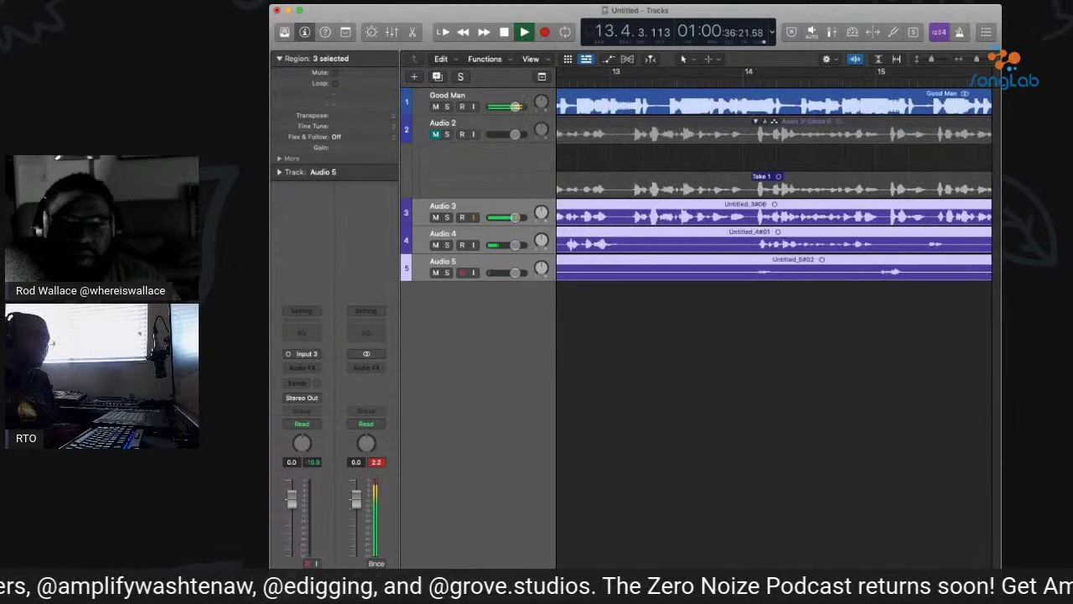
key(comma)
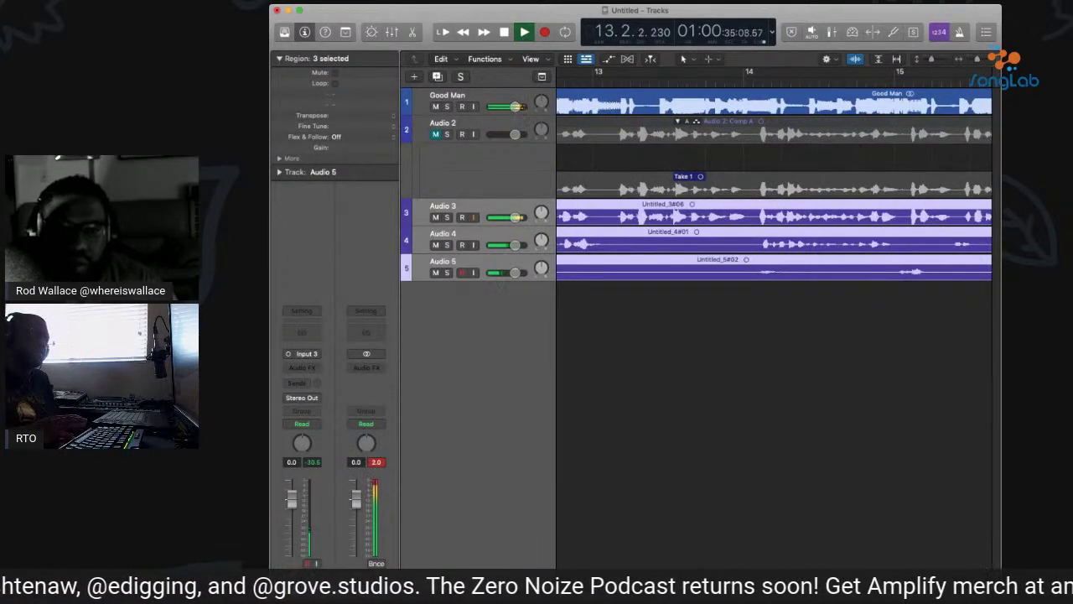
key(space)
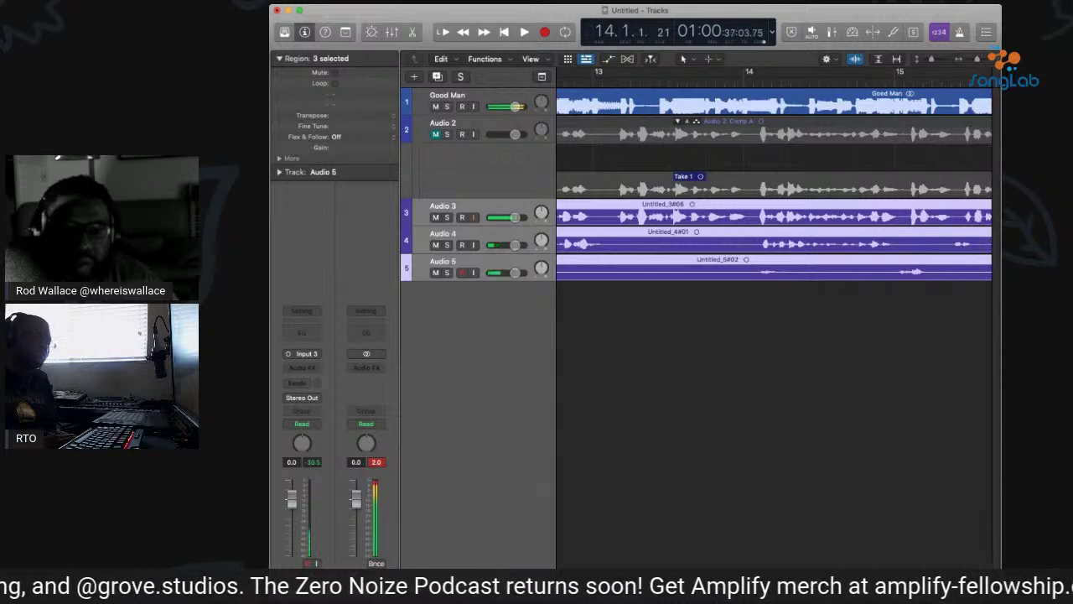
Replay the passage from the end of bar 11 to about 12.3.4 to locate the phrase needing a timing fix.
scroll(773, 185, left, 5)
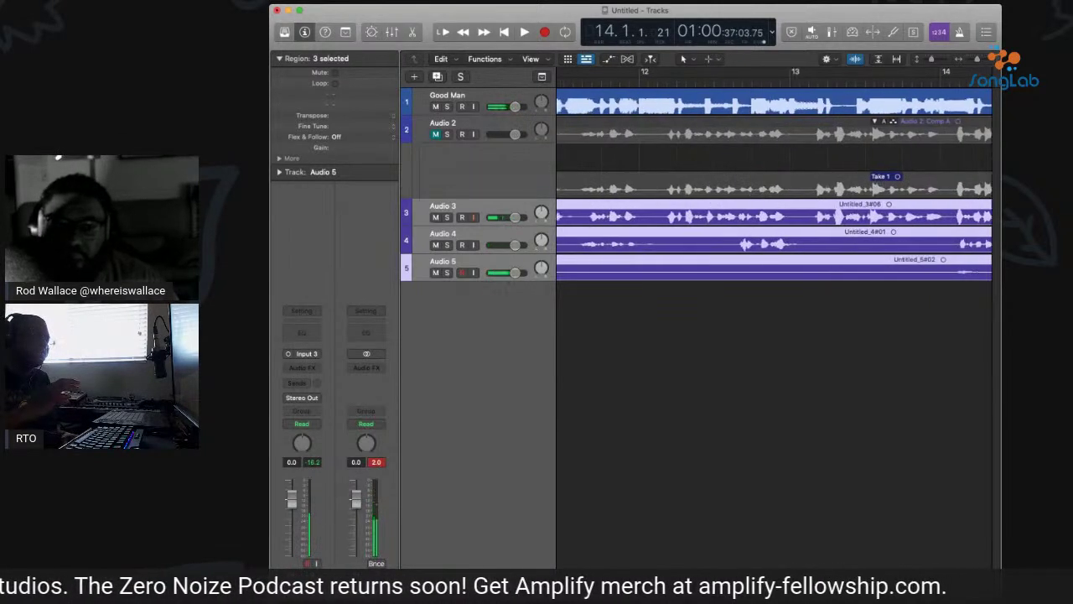
key(comma)
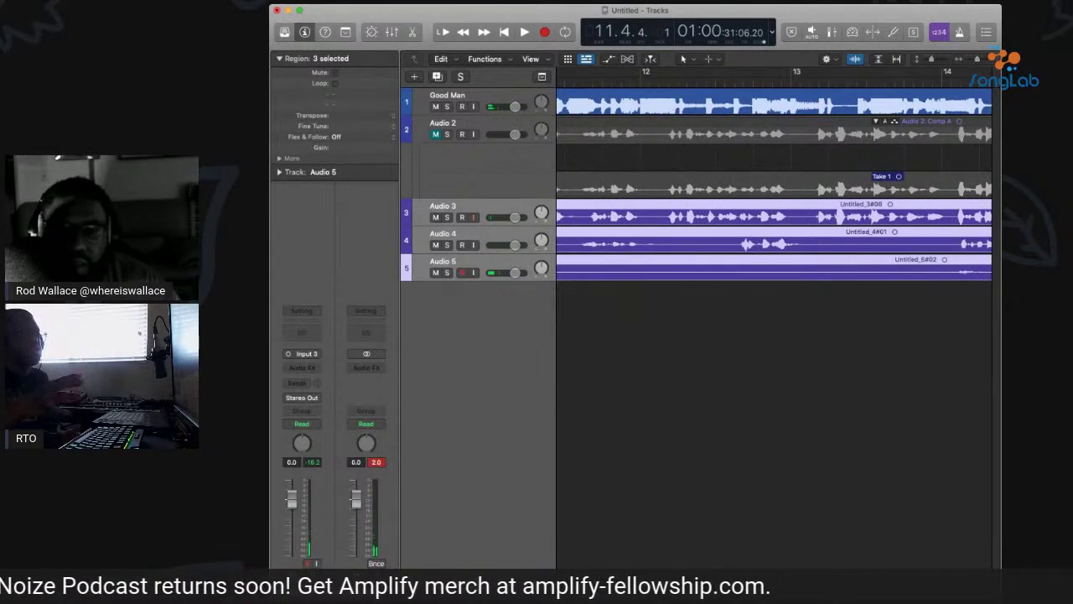
key(space)
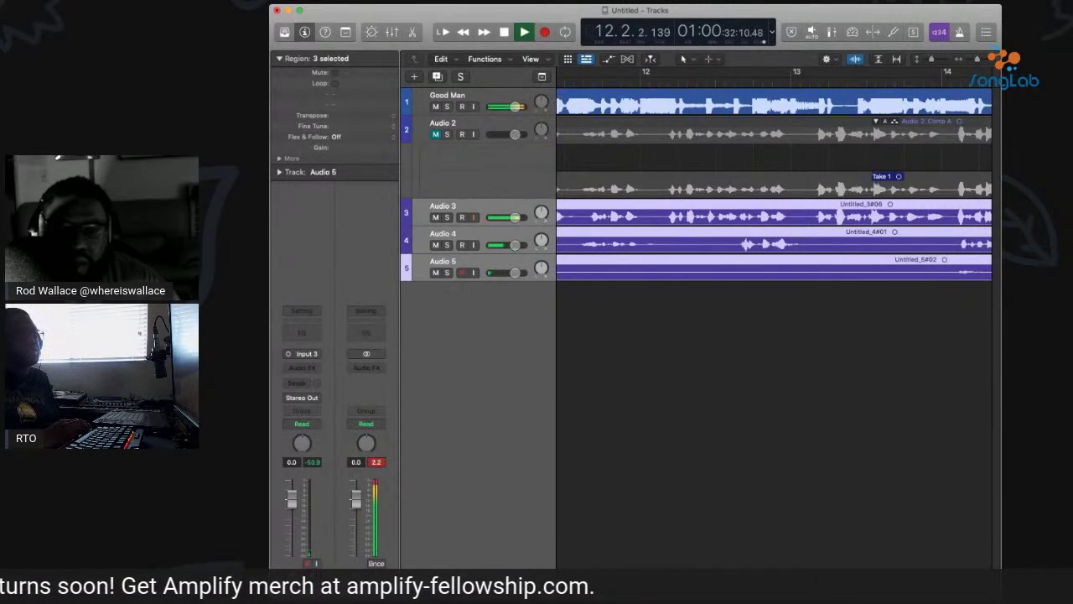
key(space)
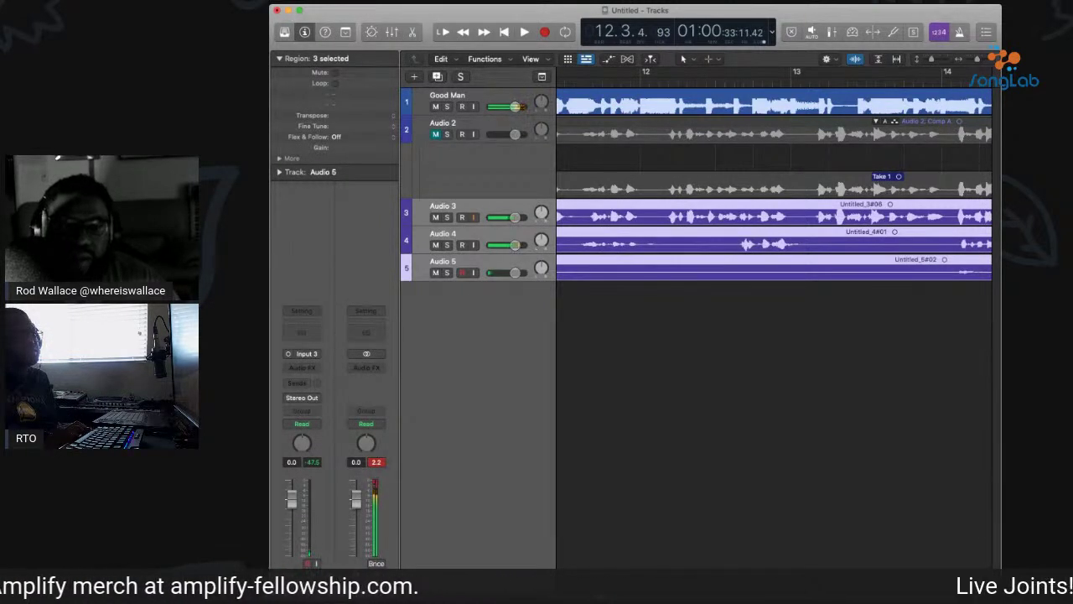
key(super+Right)
key(super+Right)
key(comma)
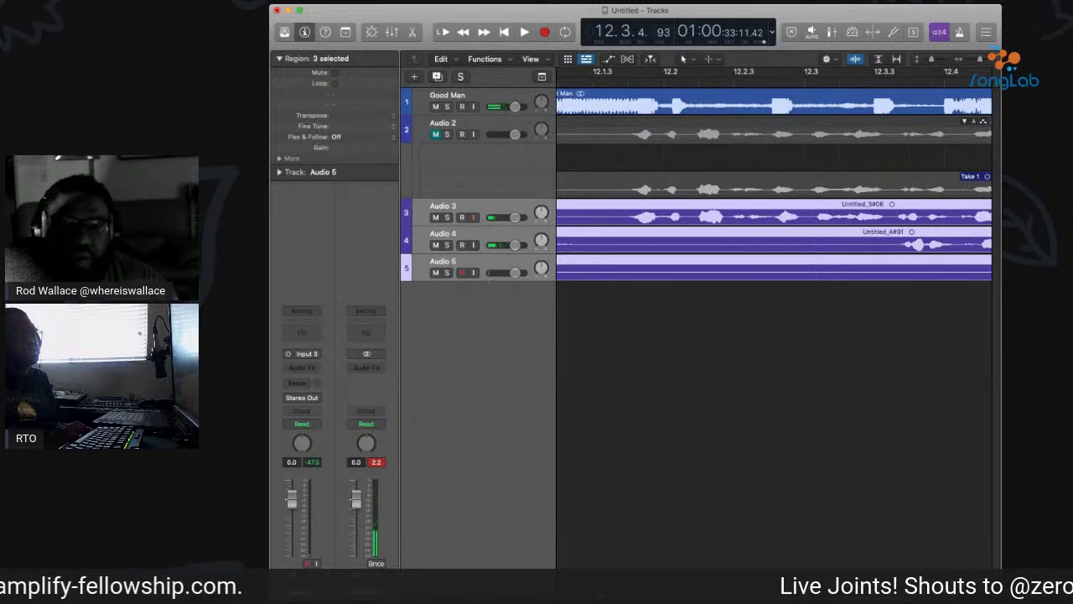
key(space)
key(space)
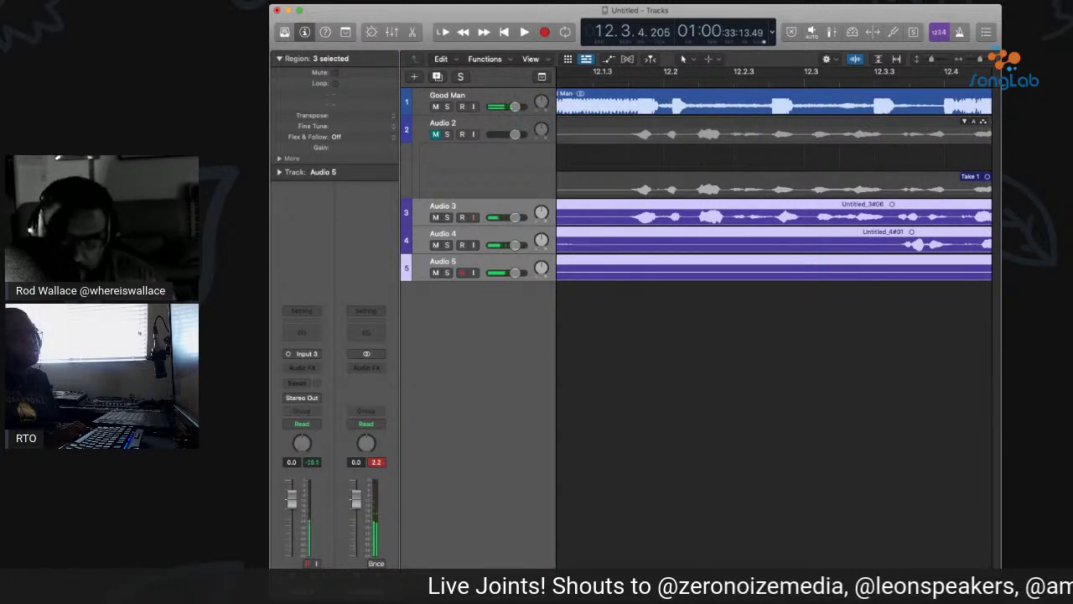
Split the Audio 3 region at about 12.3 and again just after 12.3.3 to isolate the short phrase.
click(806, 178)
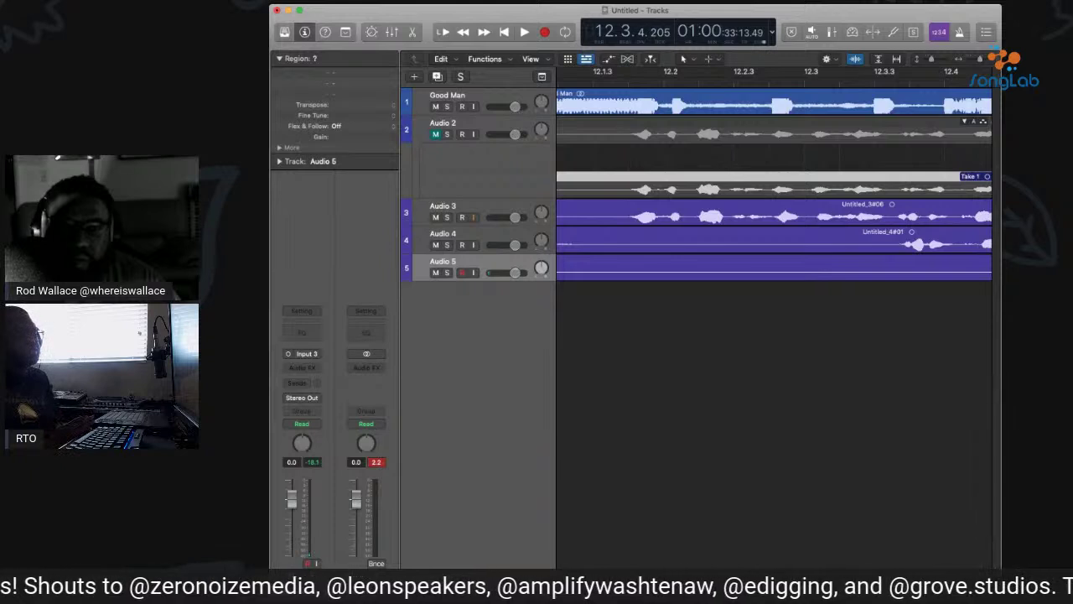
click(872, 214)
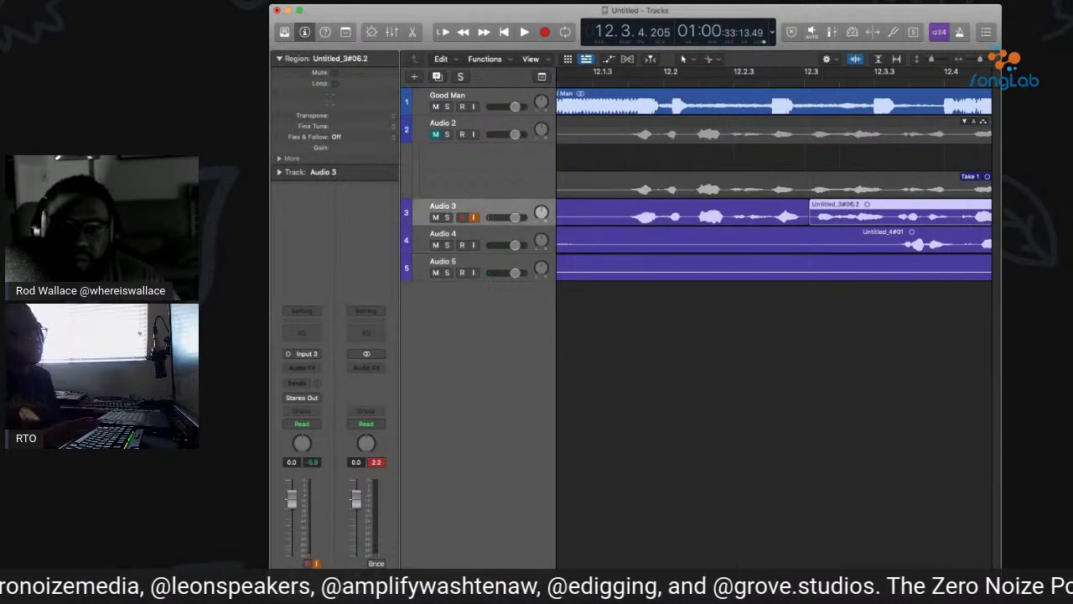
drag(881, 84, 763, 83)
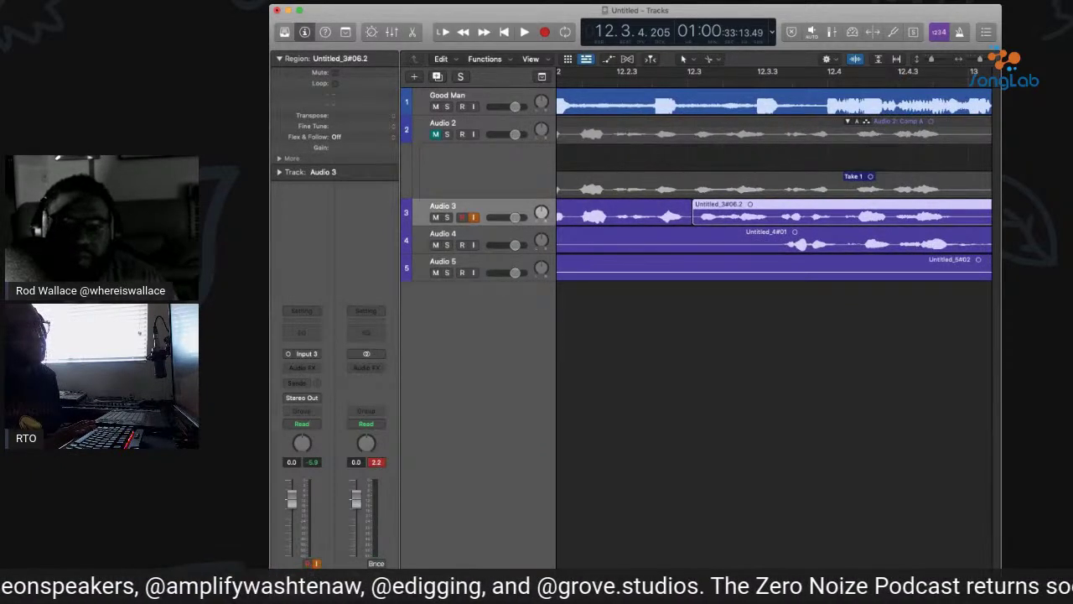
key(space)
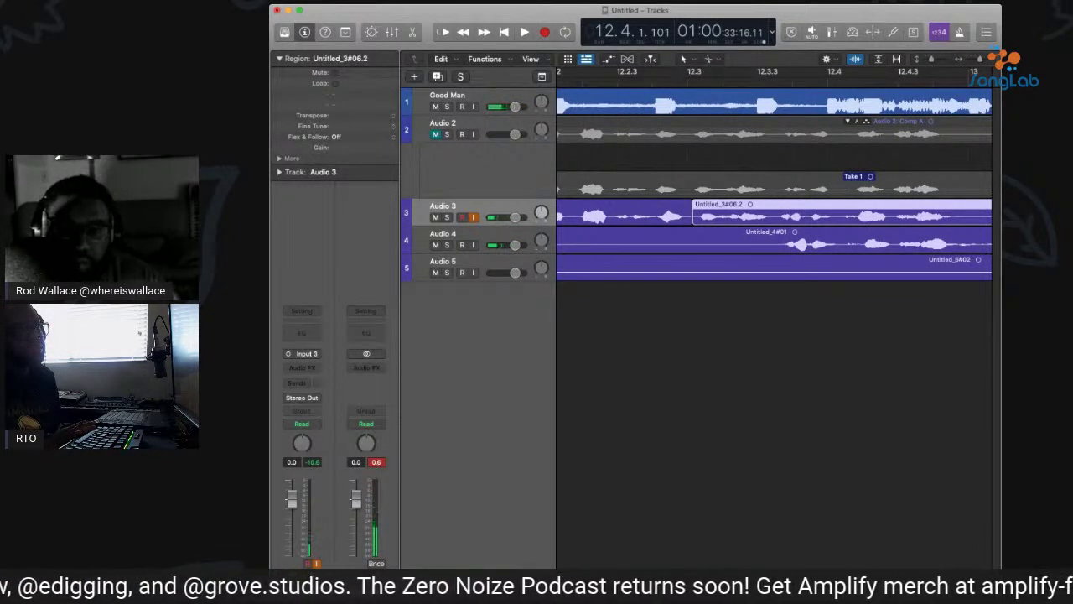
key(super+t)
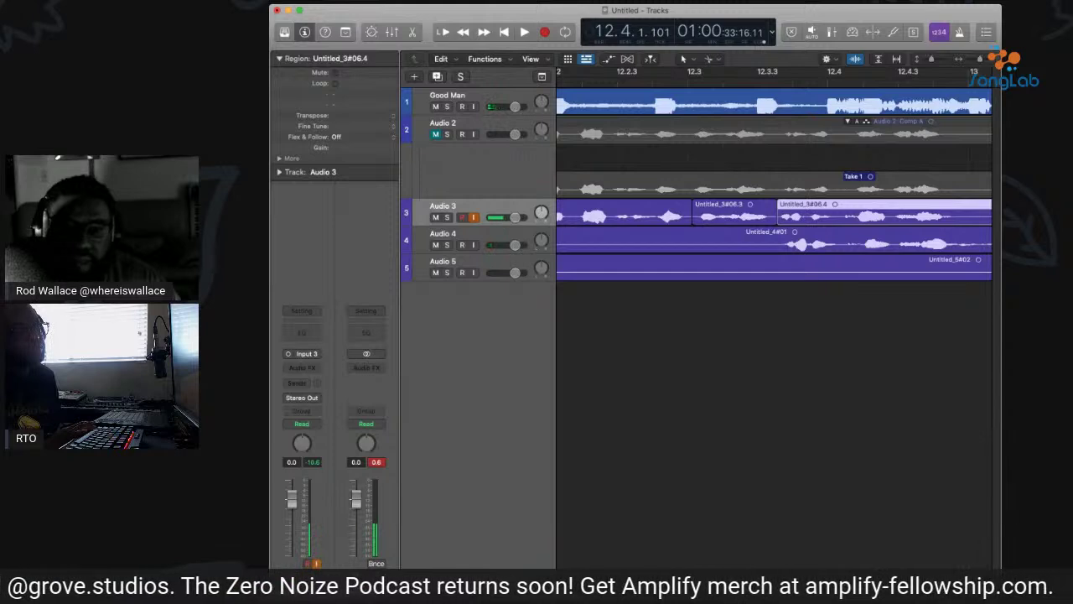
Move the isolated Audio 3 phrase slightly earlier to start at about 12.3.1, and collapse the take folder on Audio 2.
key(Left)
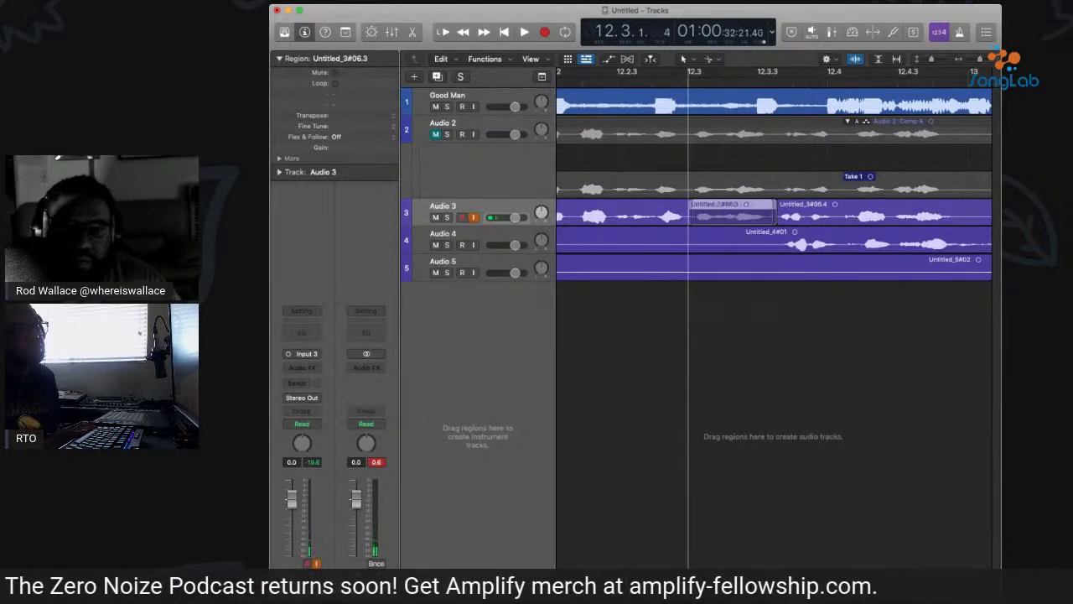
key(alt+Left)
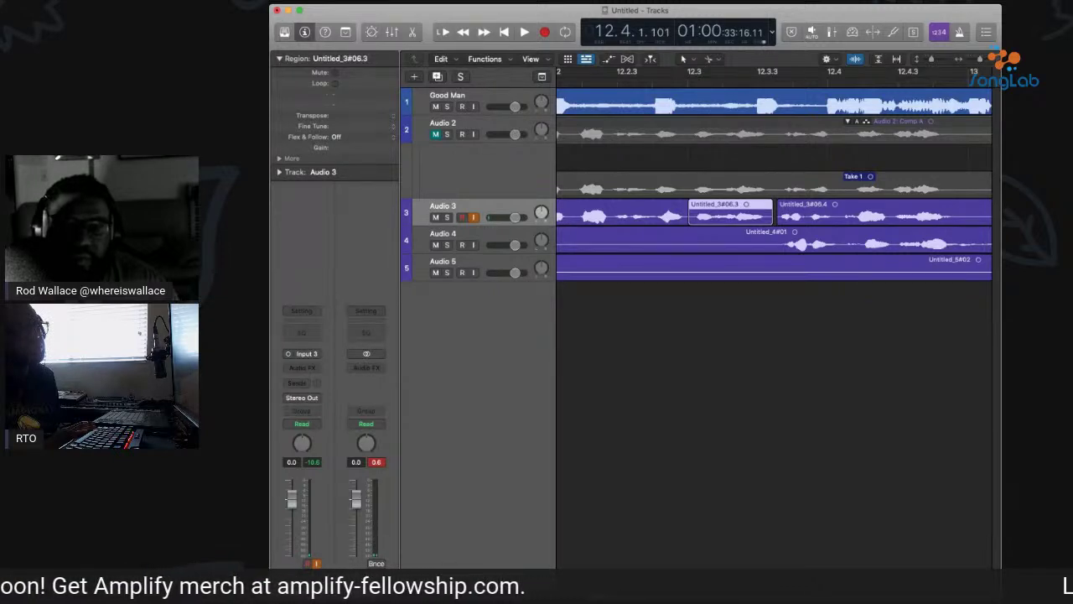
key(Up)
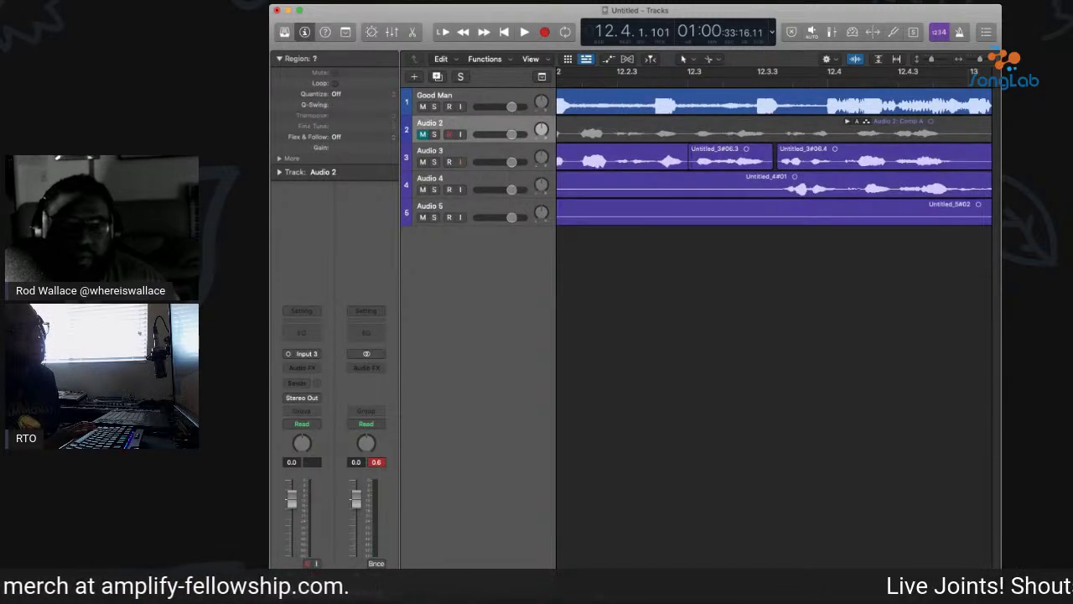
Play the edited passage in the full mix from 12.4 past bar 14.
key(space)
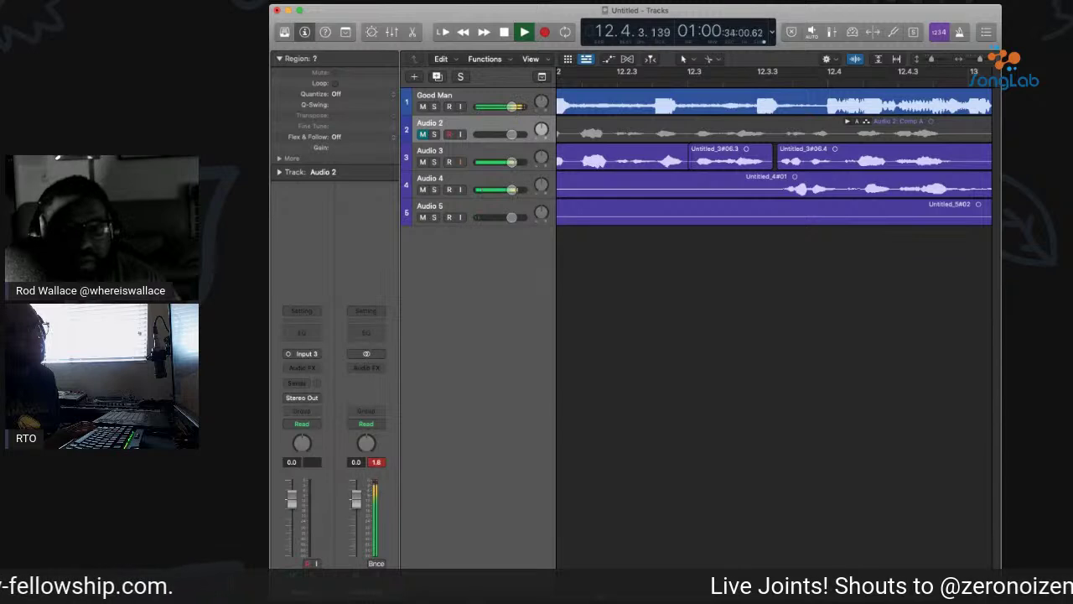
key(super+Left)
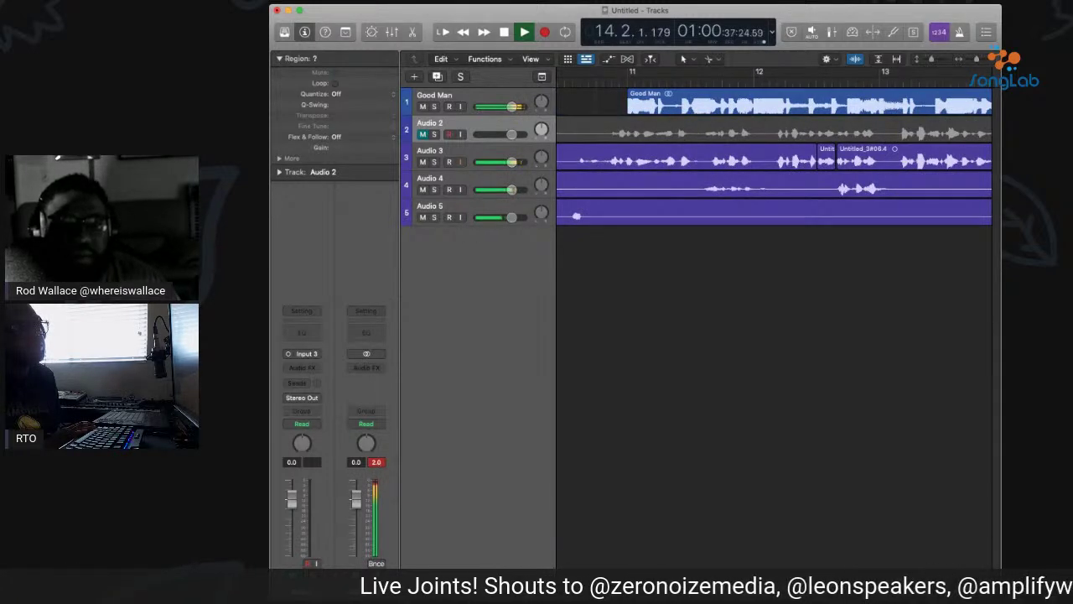
key(super+Left)
key(super+Left)
key(super+Left)
Replay the mix from bar 8 to bar 13, lower Audio 4's volume slightly, and stop playback.
key(comma)
key(comma)
key(comma)
key(comma)
key(comma)
key(comma)
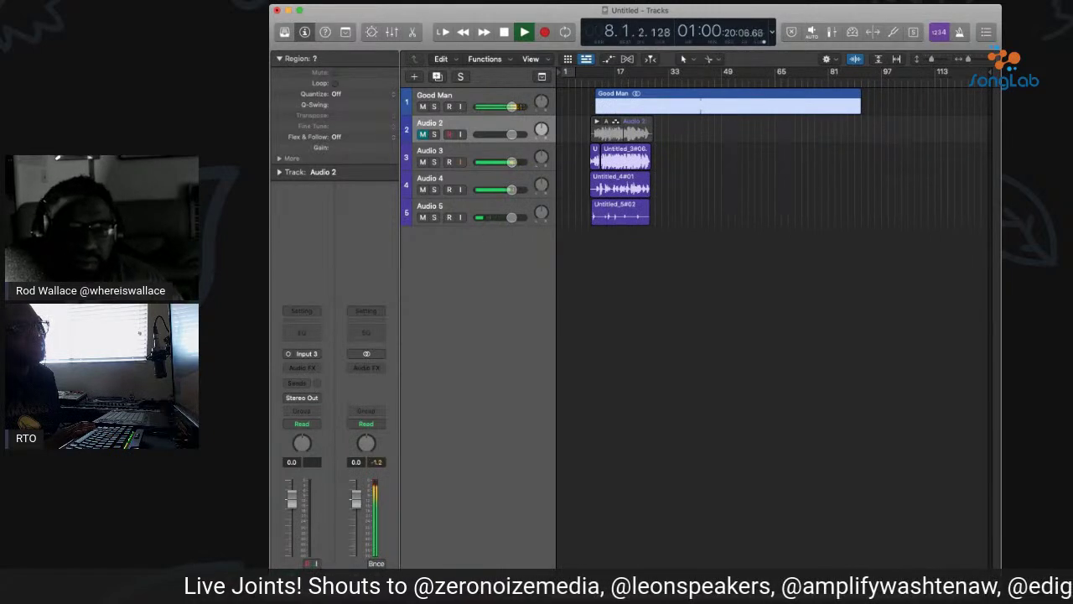
key(super+Right)
key(super+Right)
key(super+Right)
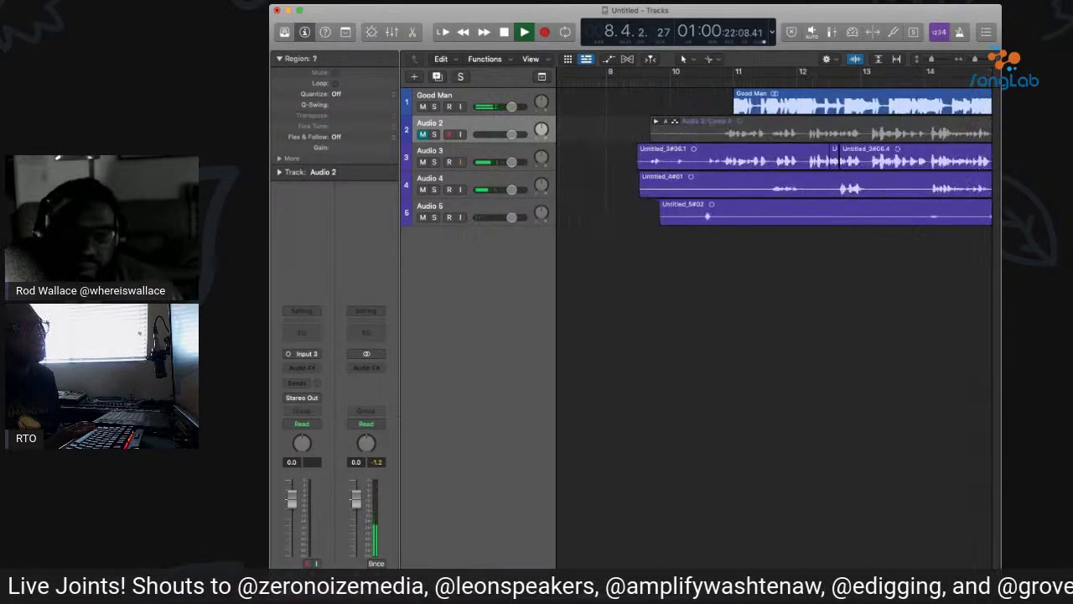
key(super+Left)
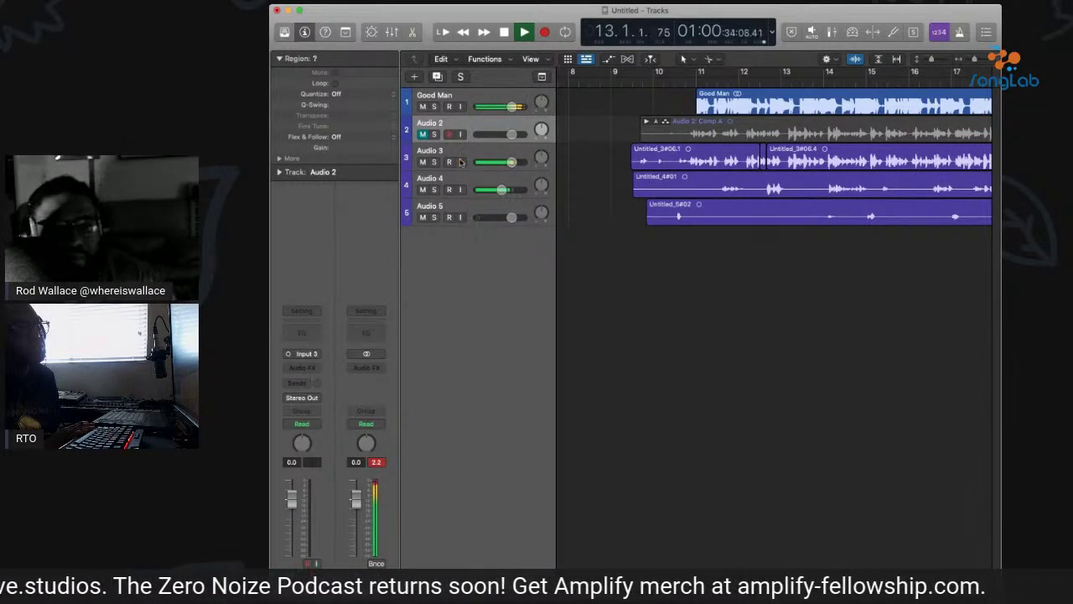
key(space)
Unmute Audio 2, listen to it soloed around bar 11, and clear its solo.
click(422, 134)
click(429, 126)
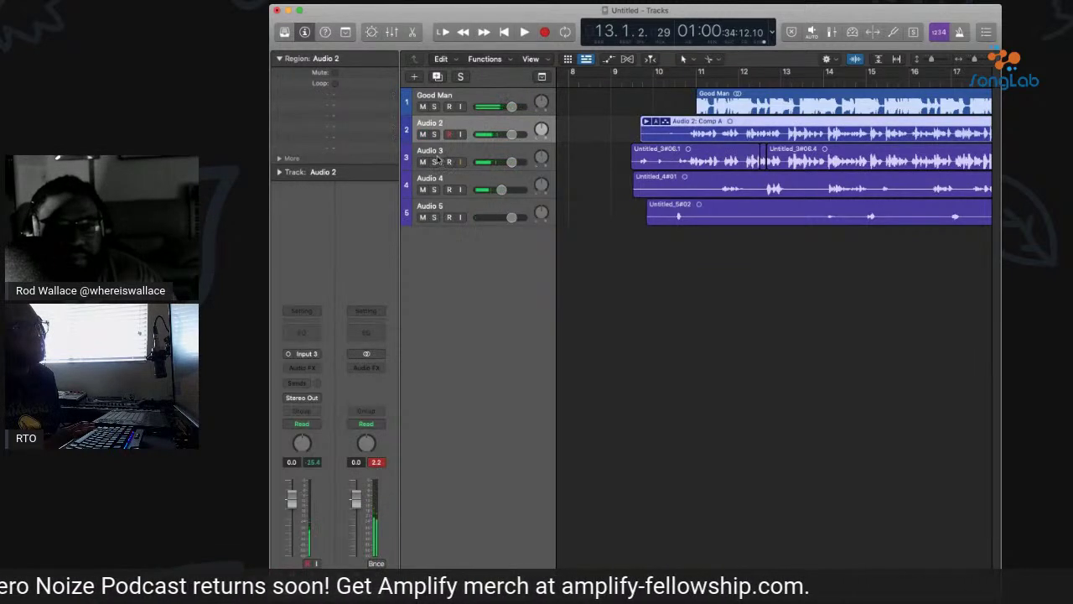
key(s)
key(space)
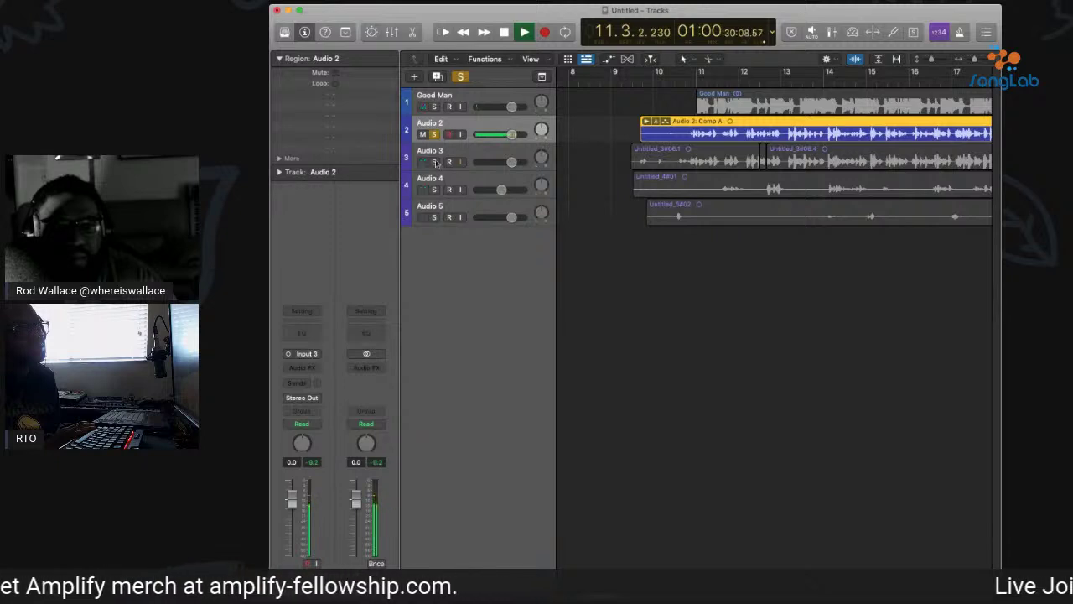
key(s)
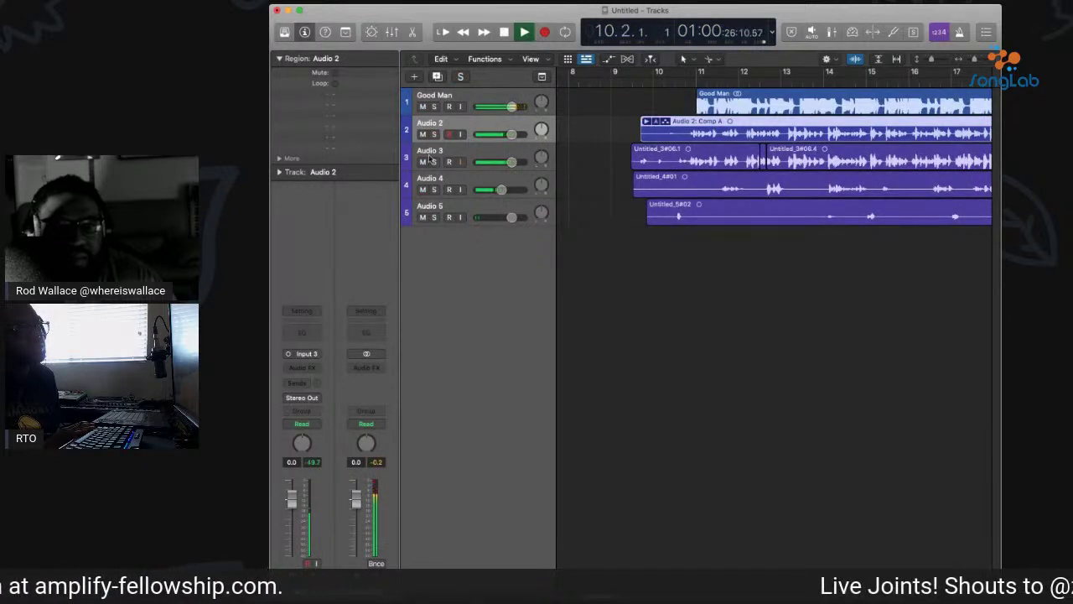
Solo the Good Man and Audio 2 tracks and listen to them together around bars 11 to 12.
key(s)
click(437, 127)
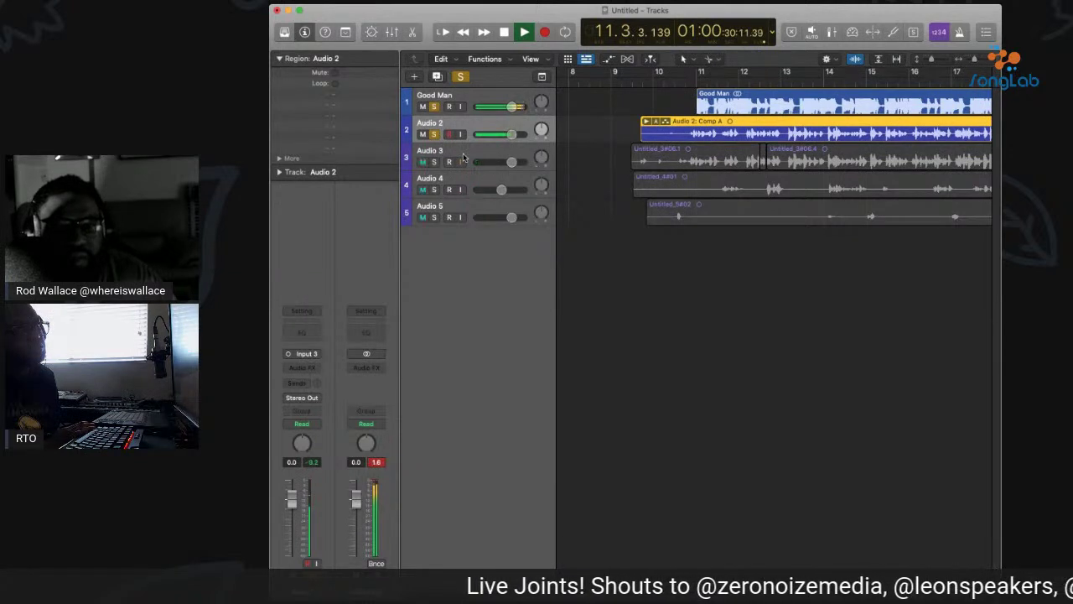
key(space)
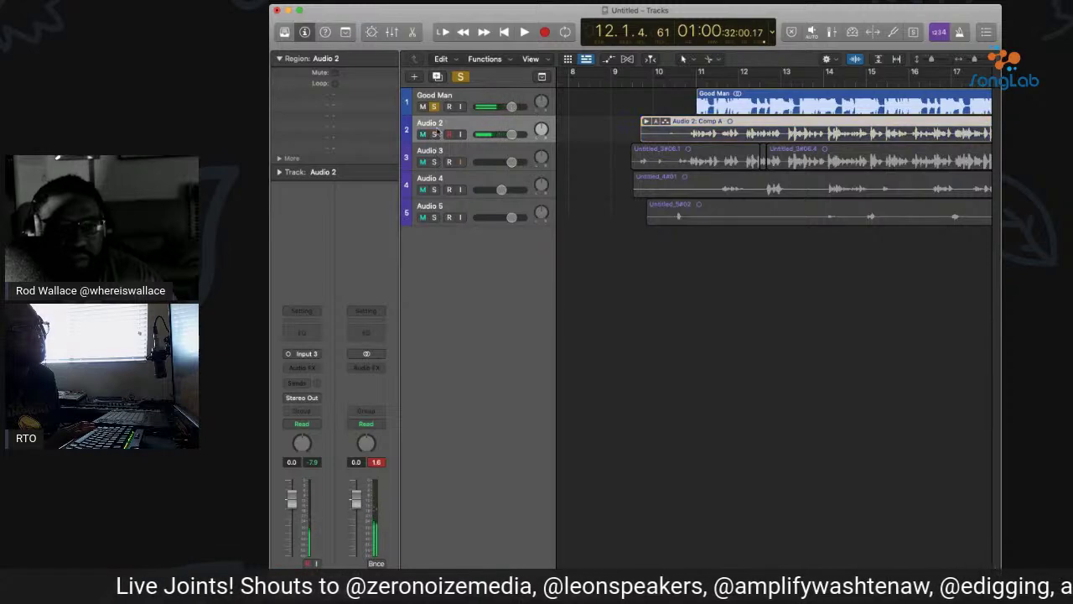
Solo only the Audio 3, Audio 4 and Audio 5 tracks and replay the vocals around bars 10 to 12.
click(434, 162)
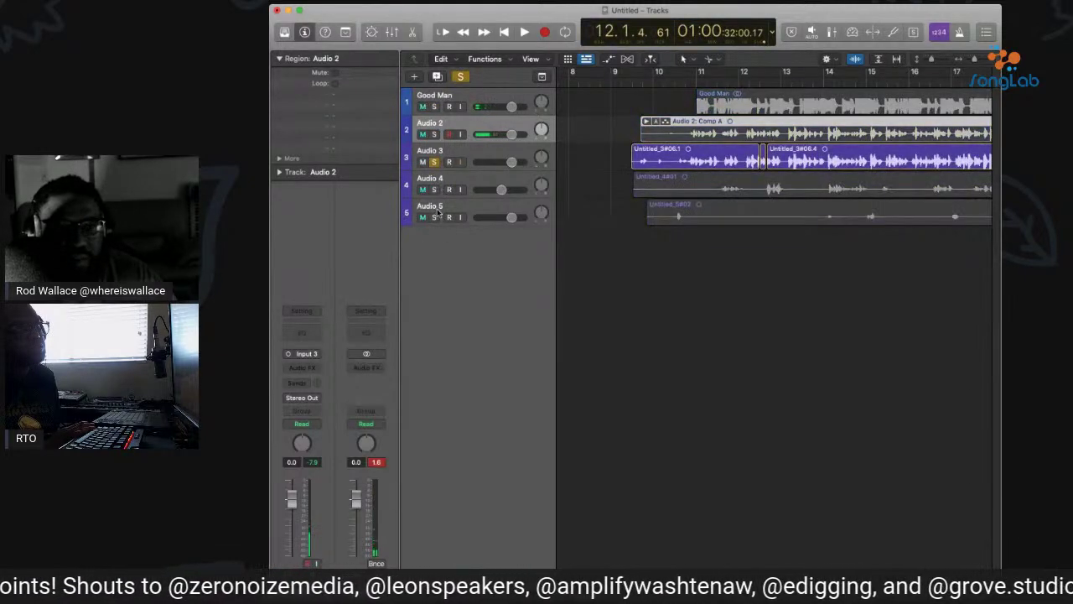
drag(438, 212, 439, 243)
key(space)
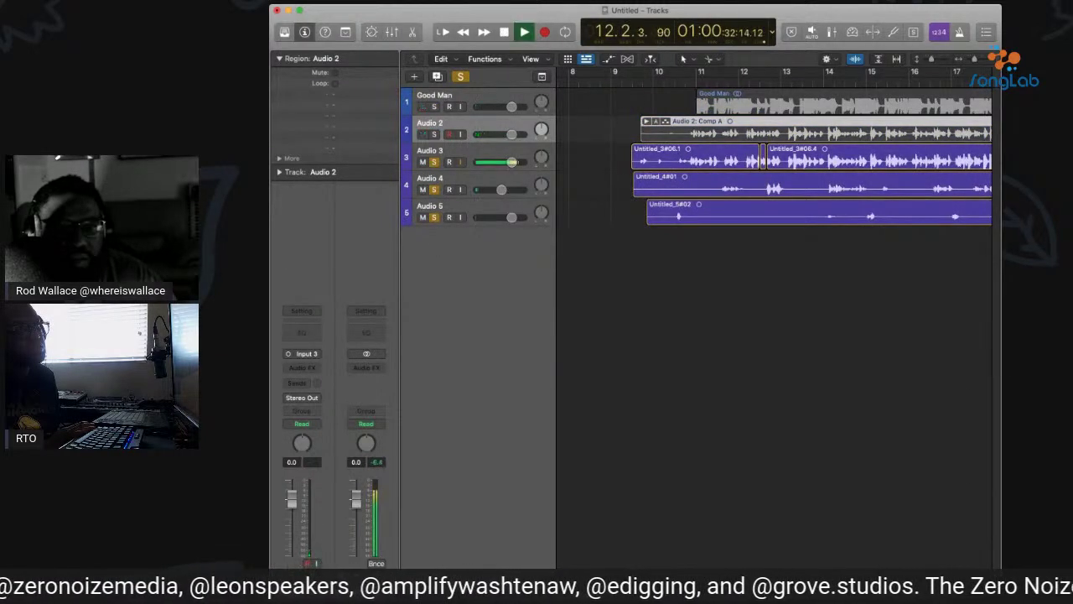
key(comma)
key(comma)
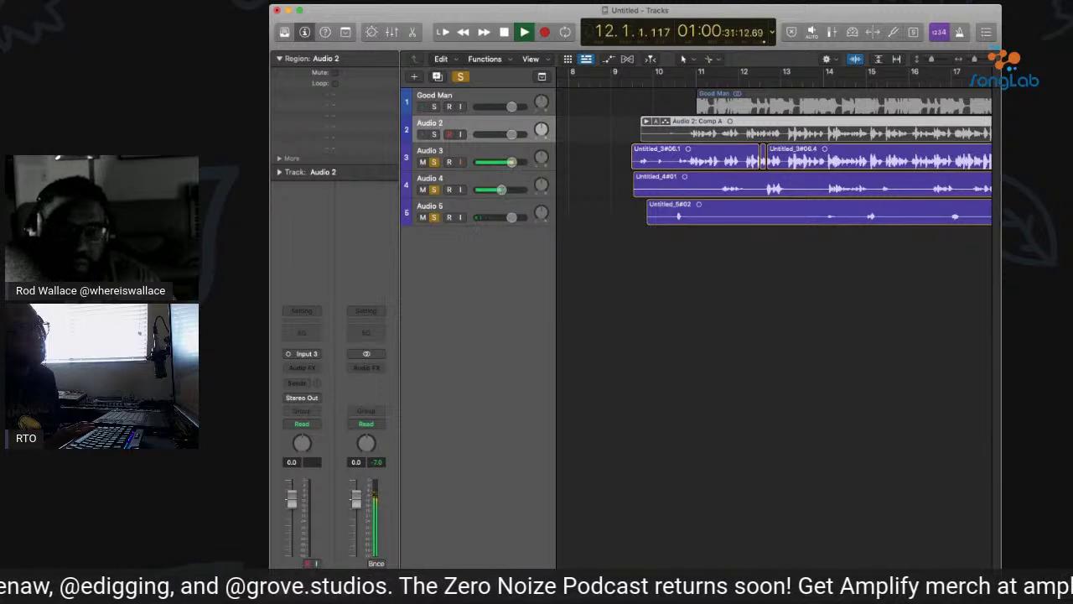
key(space)
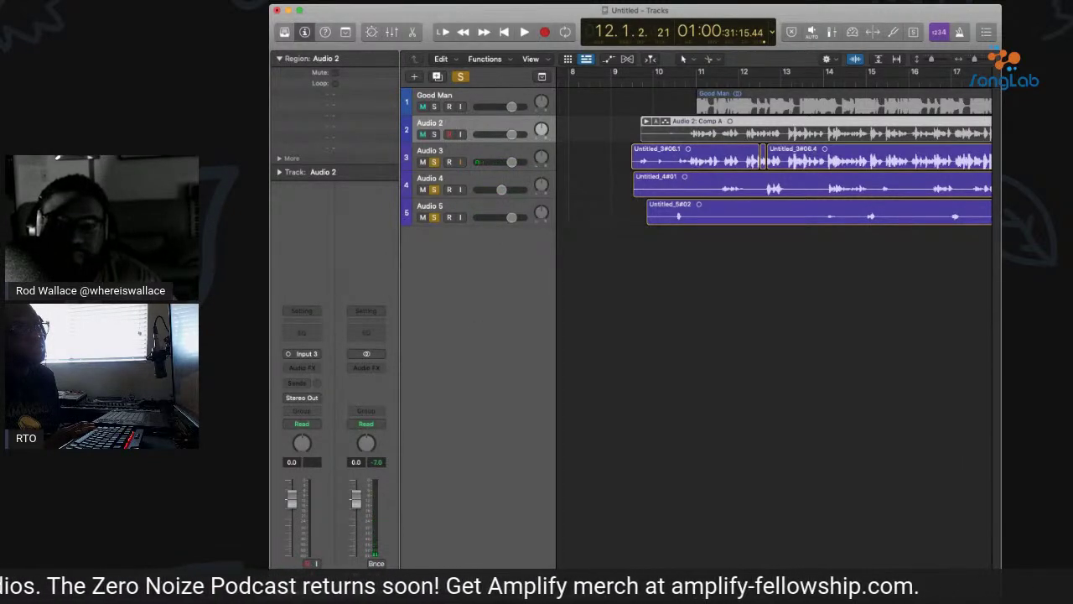
key(comma)
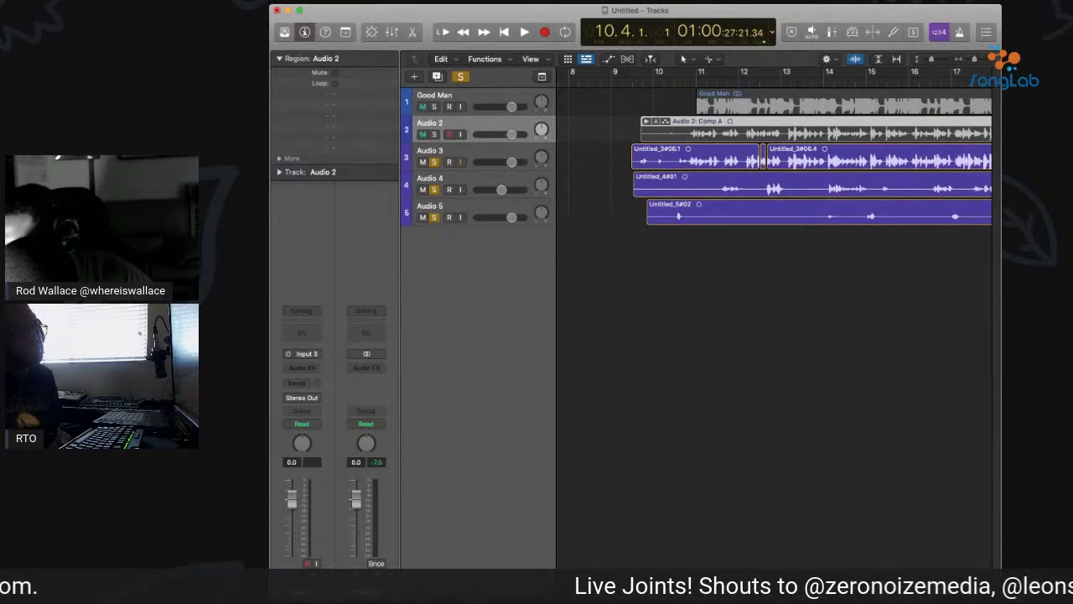
key(space)
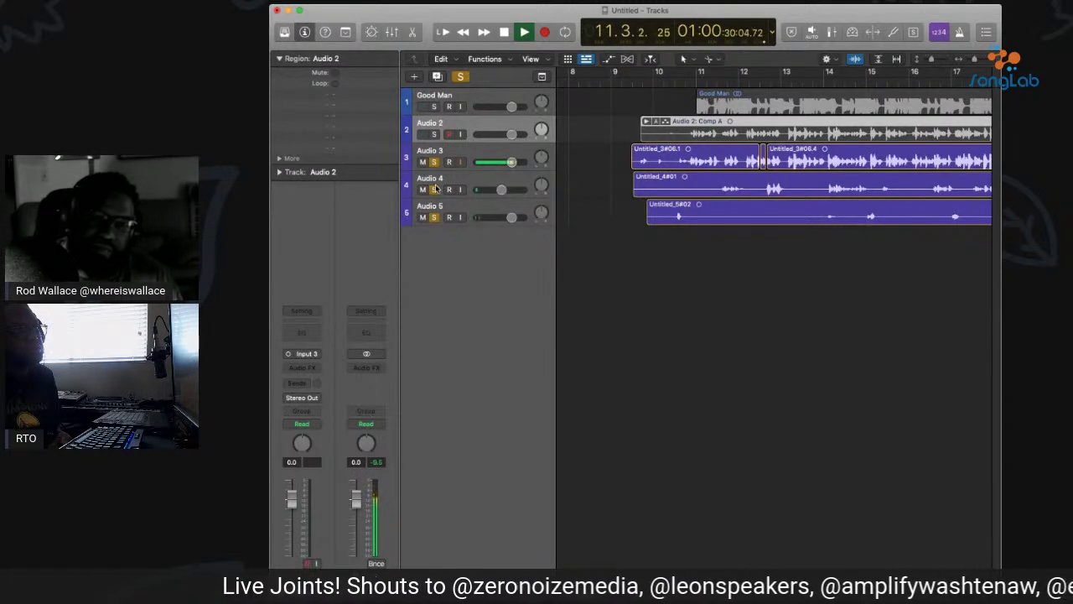
key(space)
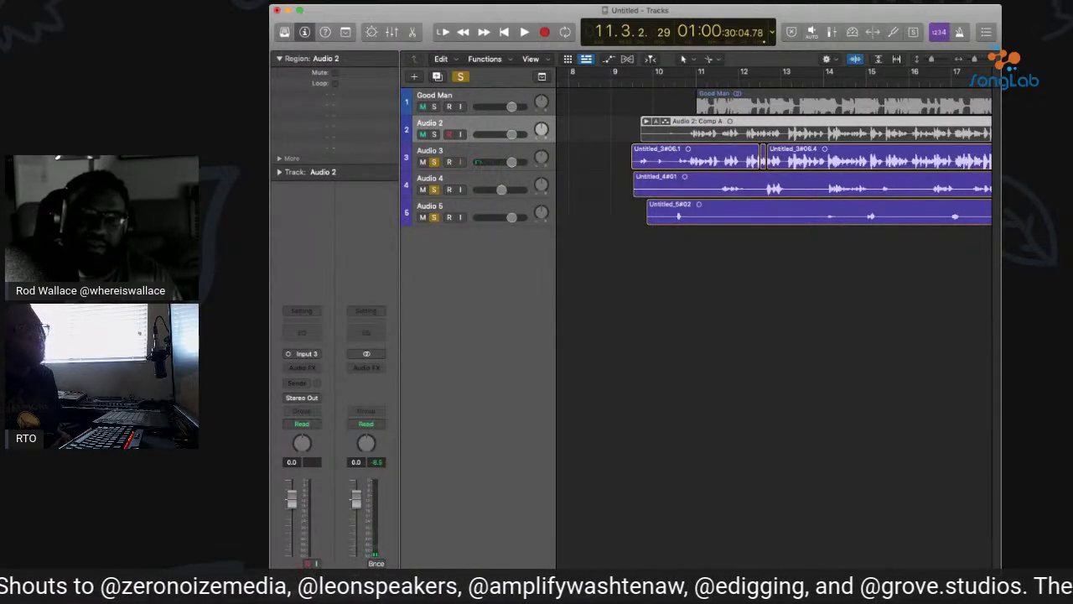
Locate the mistimed phrase on Audio 3 and split its region before and after the piece between about 11.2.2 and 11.3.
key(super+Right)
key(super+Right)
key(super+Right)
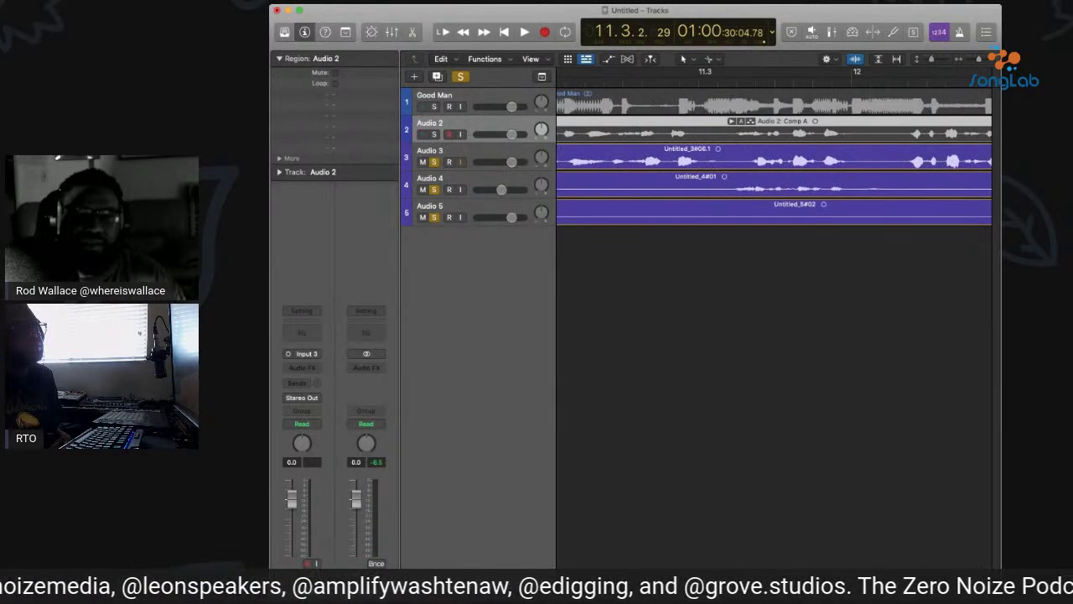
key(space)
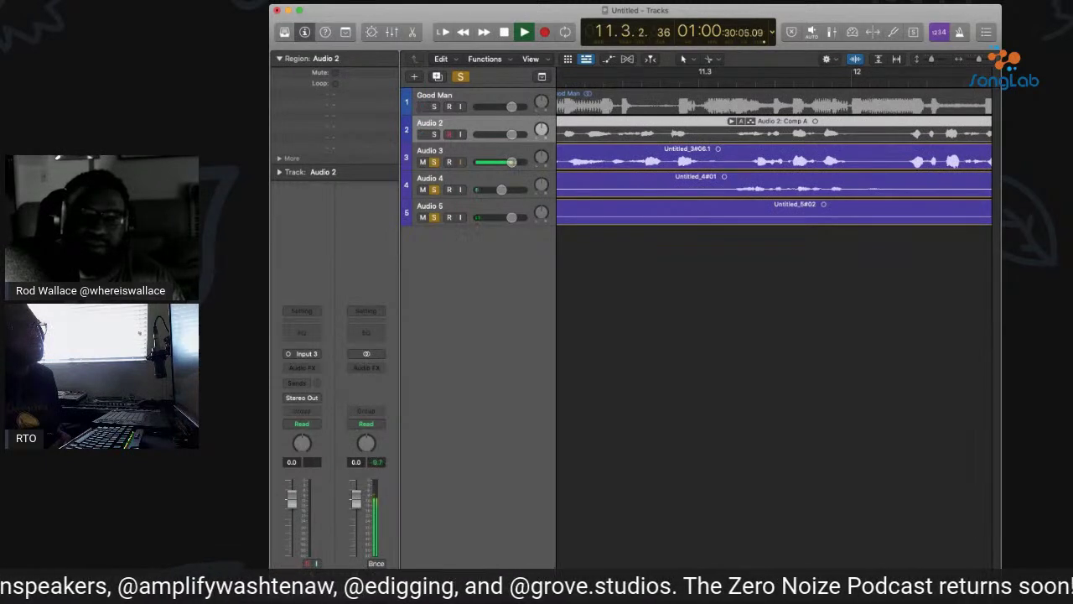
key(space)
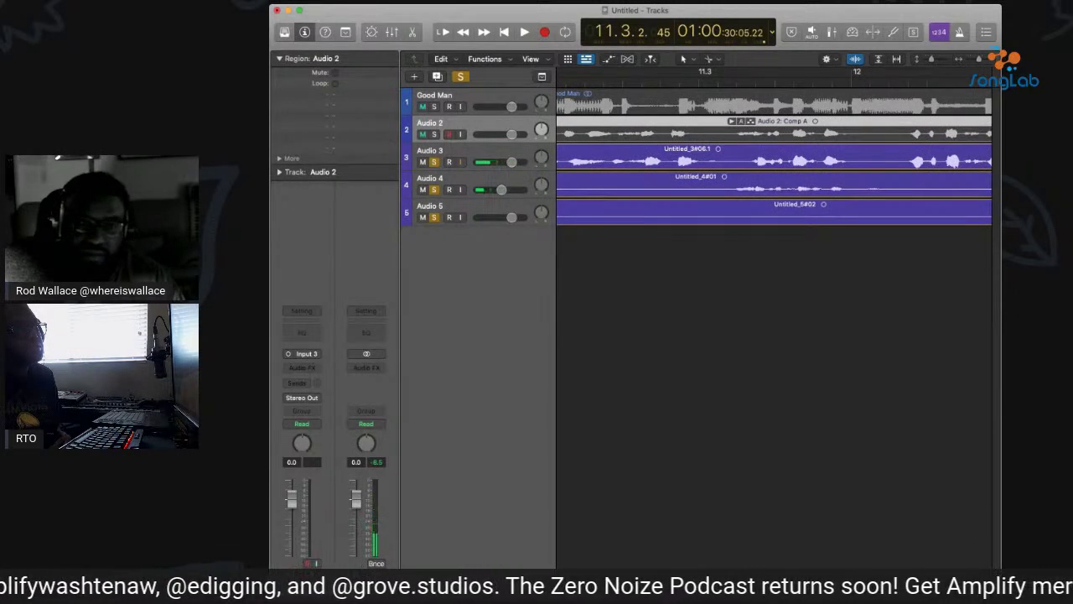
click(644, 159)
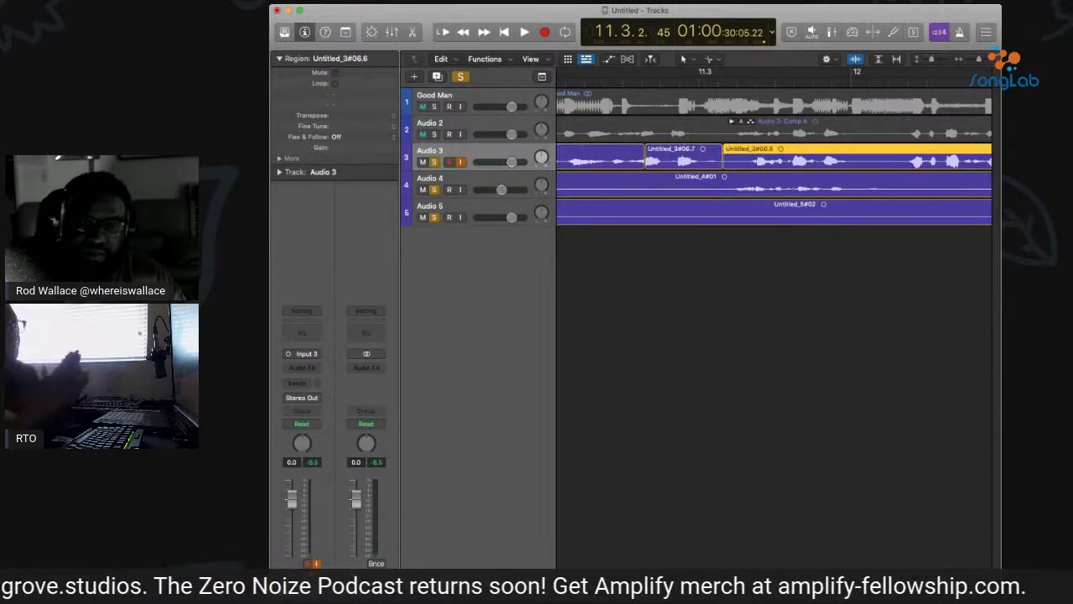
Move the split-off Audio 3 piece slightly earlier so it starts just before 11.2.2, and play it back.
key(super+Right)
key(super+z)
scroll(772, 159, left, 3)
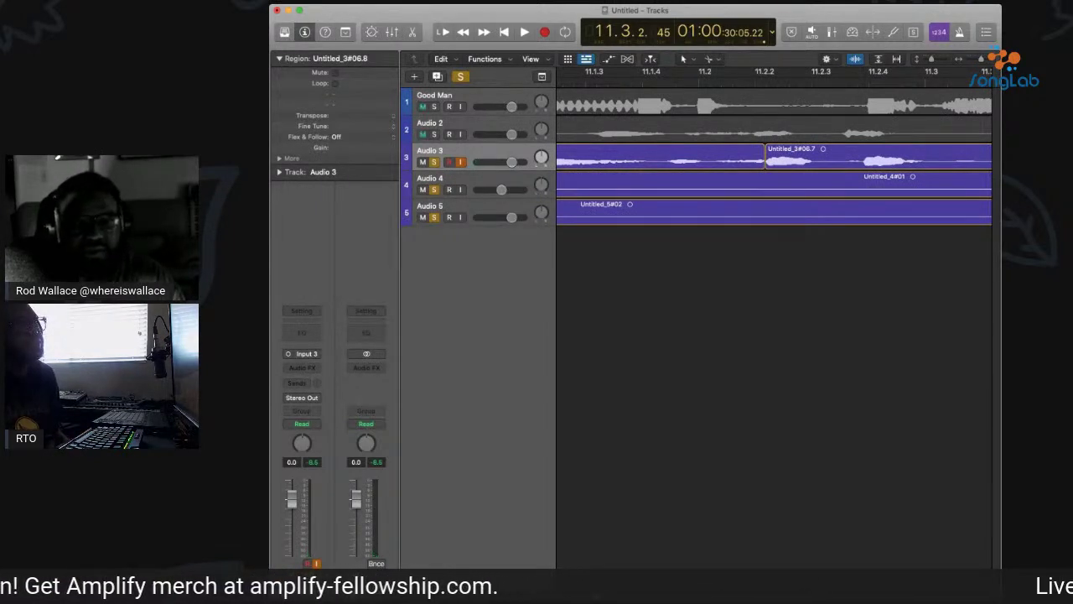
key(space)
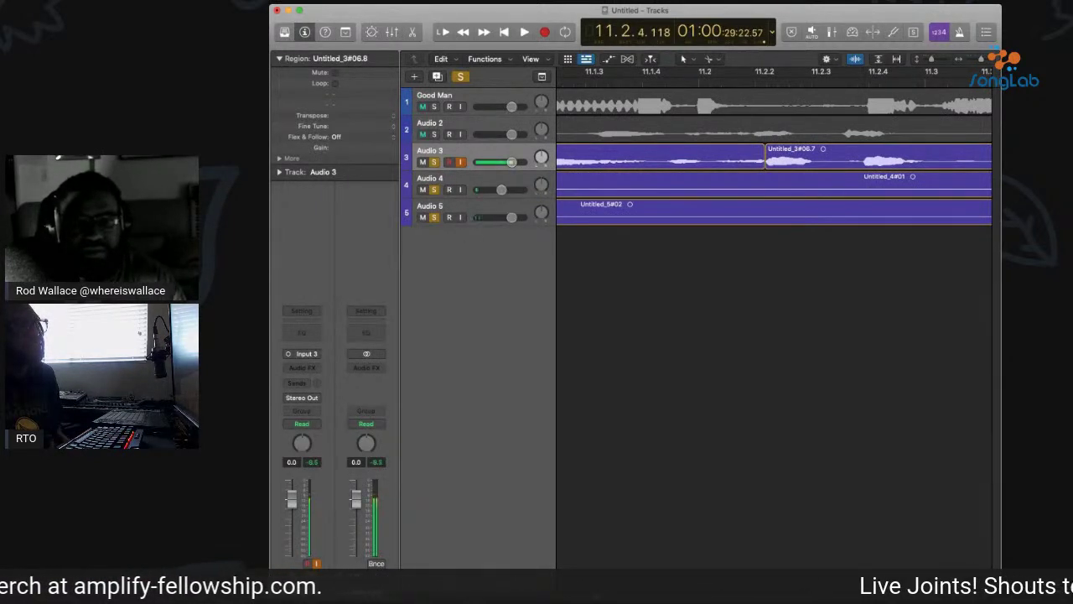
click(876, 153)
drag(876, 156, 858, 155)
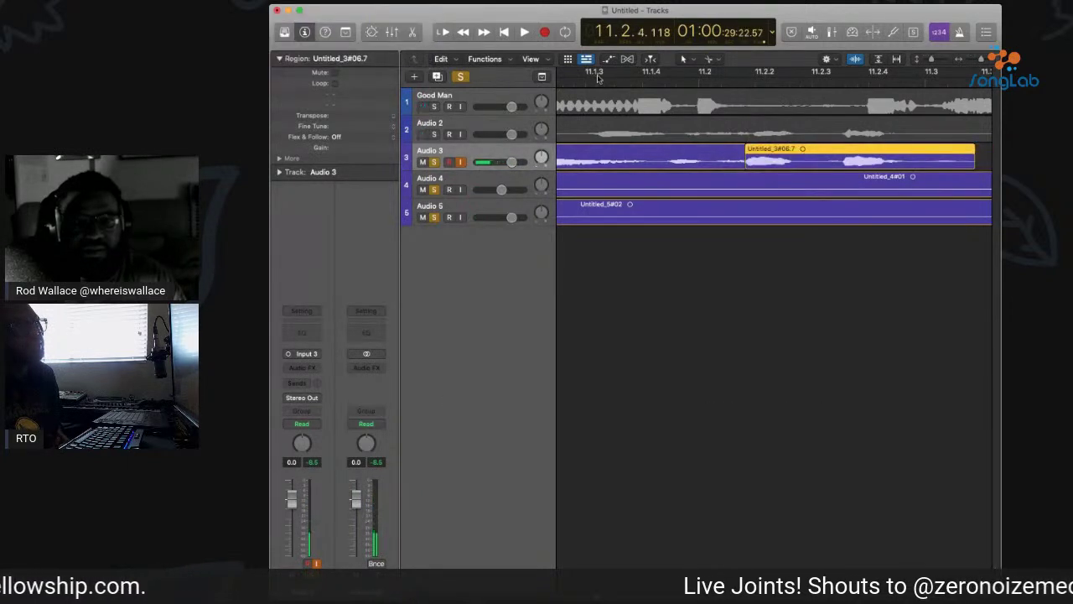
key(space)
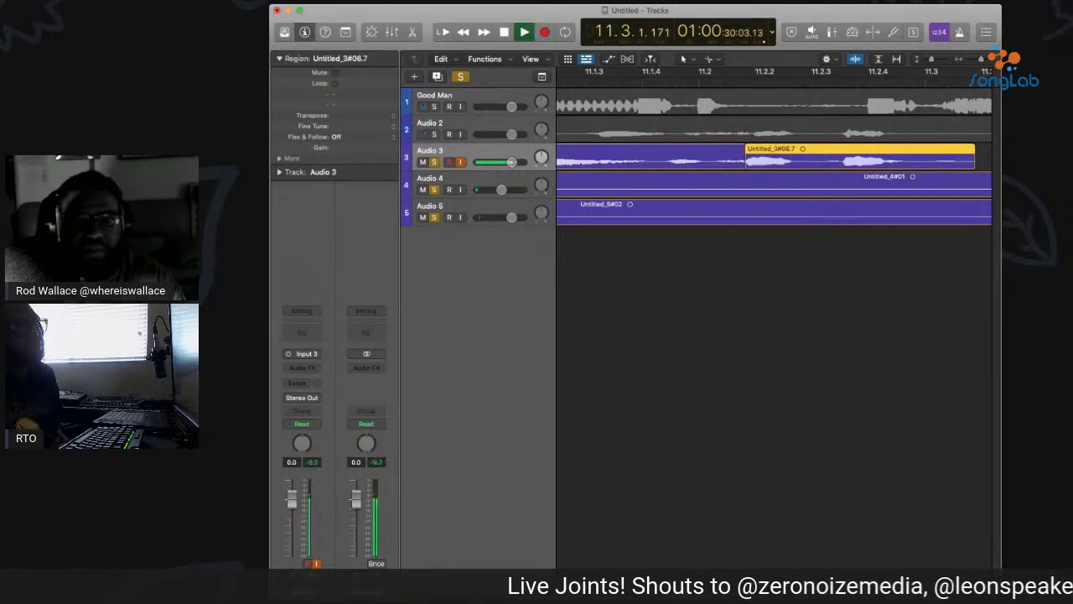
Clear all track solos, replay the mix from about bar 9 and mute the Audio 2 track.
key(super+Left)
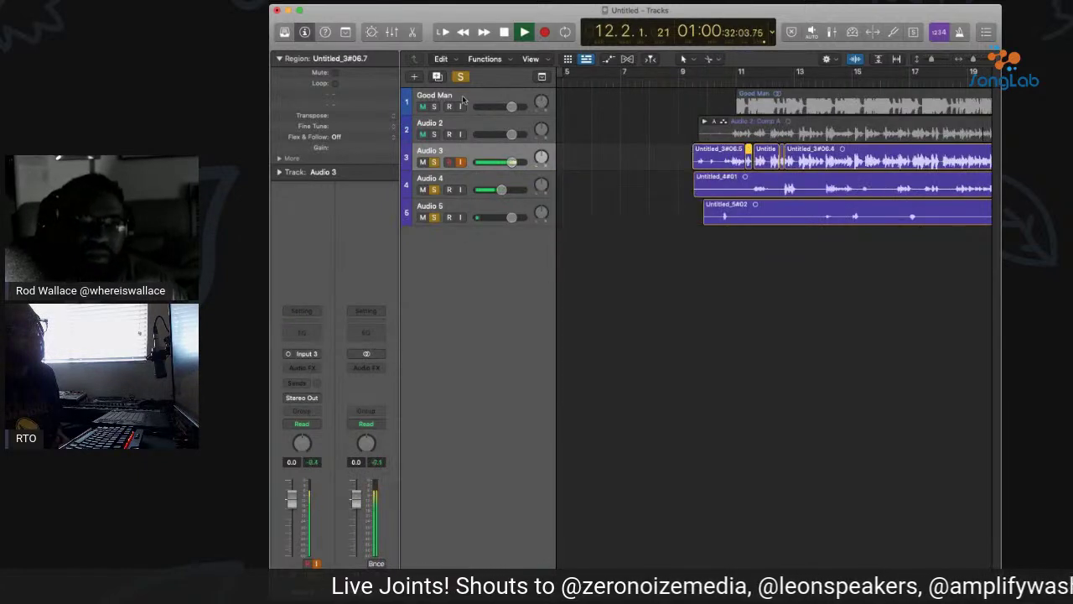
key(ctrl+alt+super+s)
key(comma)
key(comma)
key(comma)
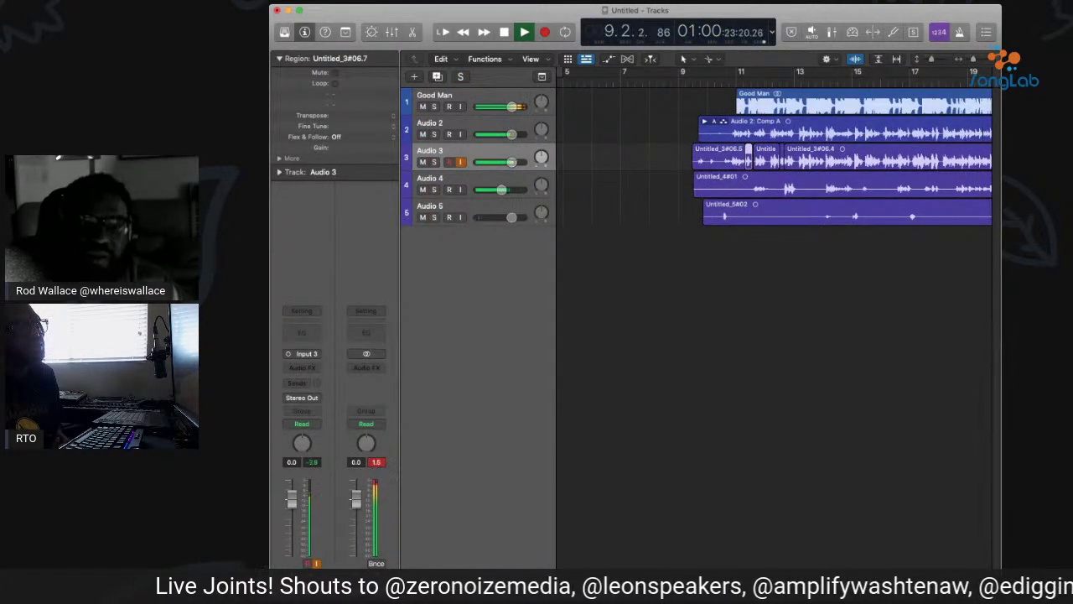
click(423, 134)
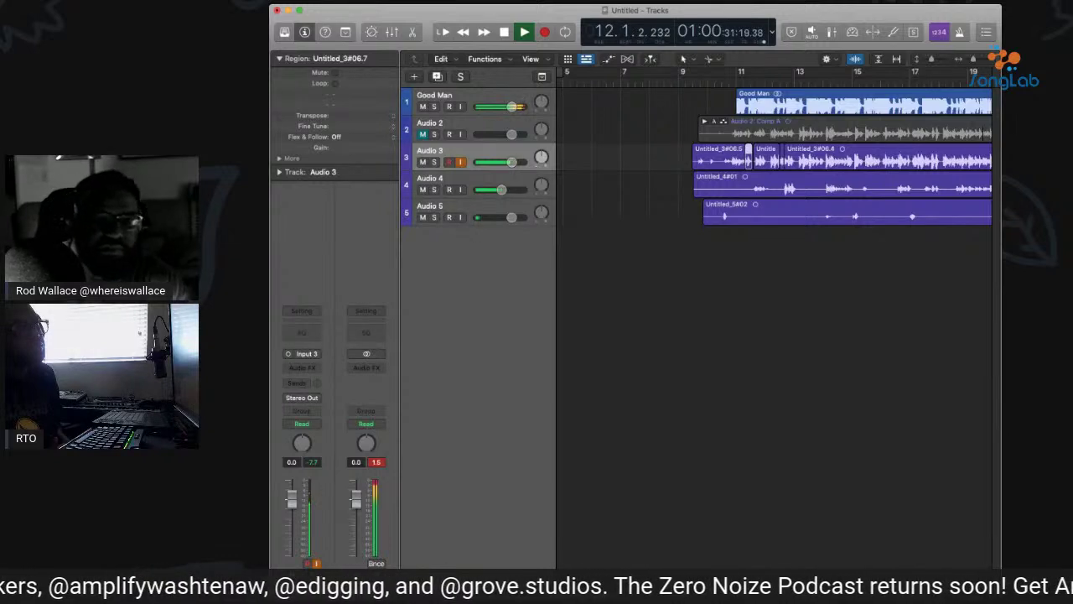
Listen to the mix with Audio 2 muted, resuming and rewinding playback to check the vocal timing.
key(space)
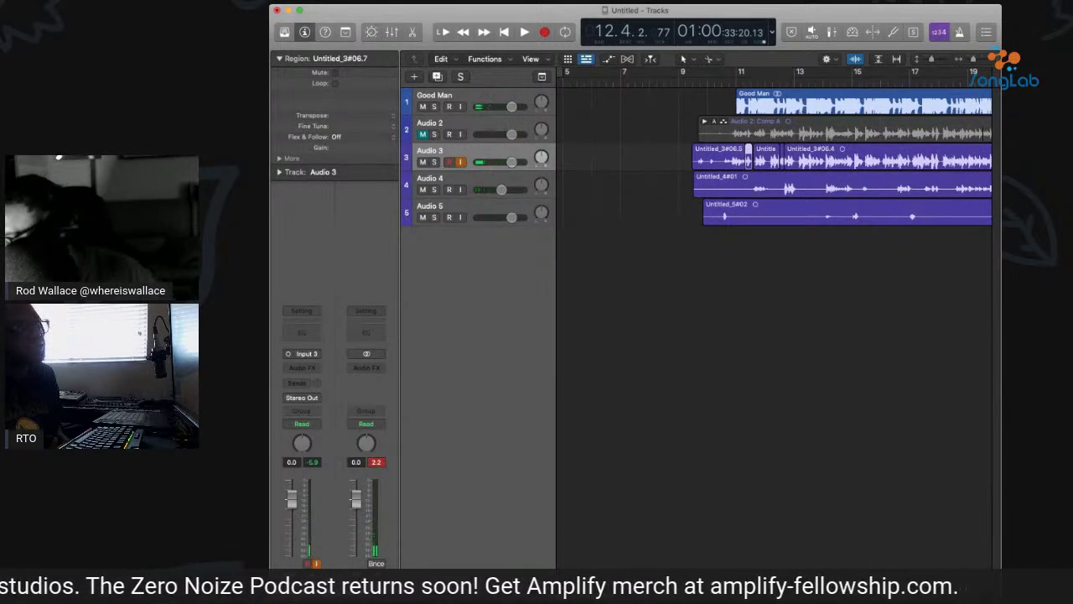
key(space)
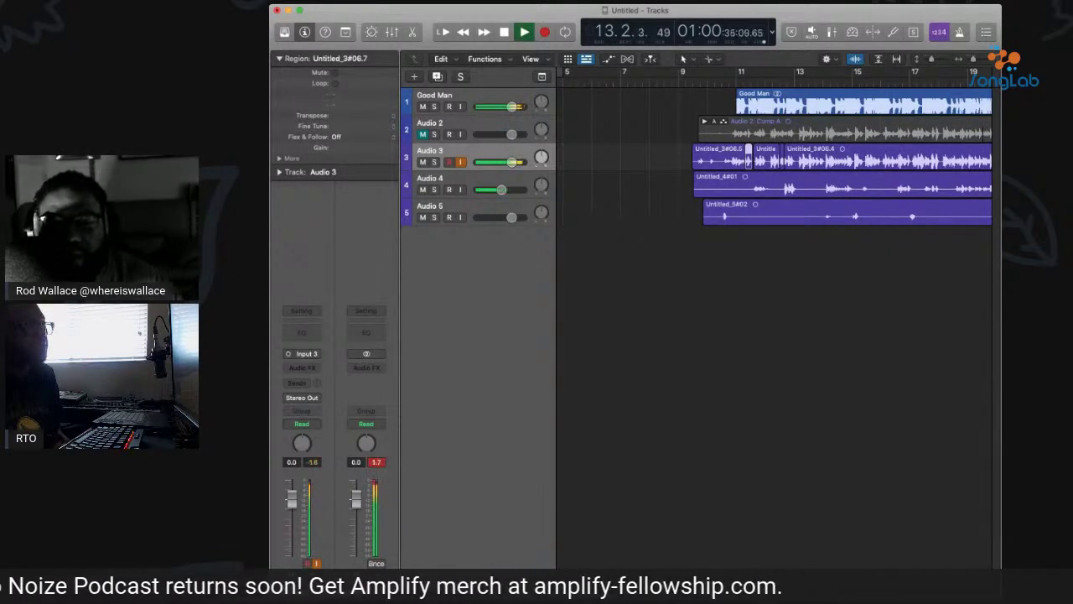
key(comma)
key(comma)
key(comma)
key(comma)
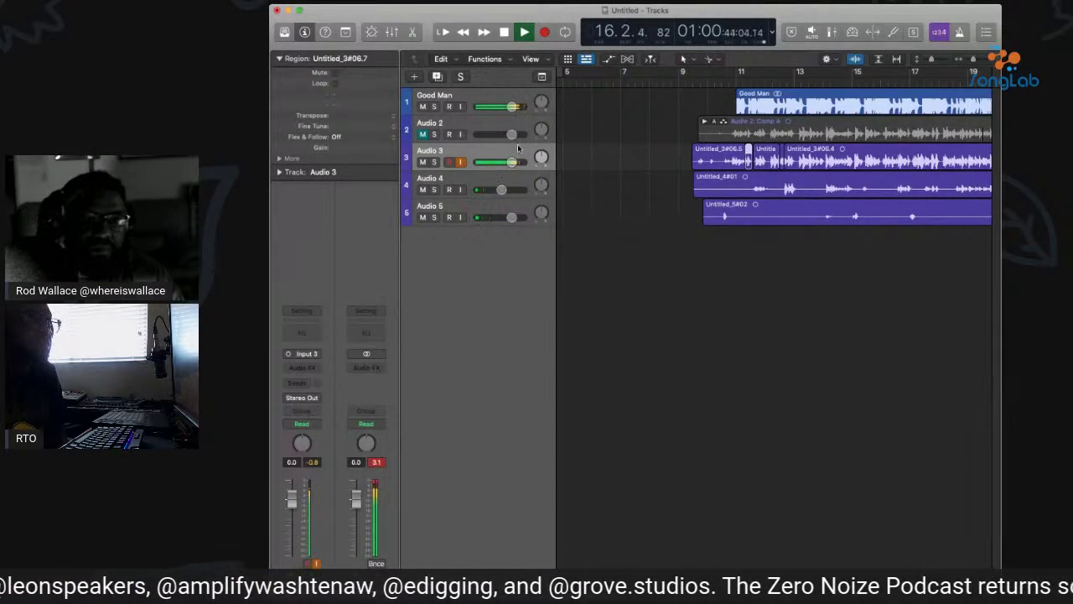
Select the Good Man track, collapse its region details and insert a Channel EQ on its channel strip.
key(Up)
key(Up)
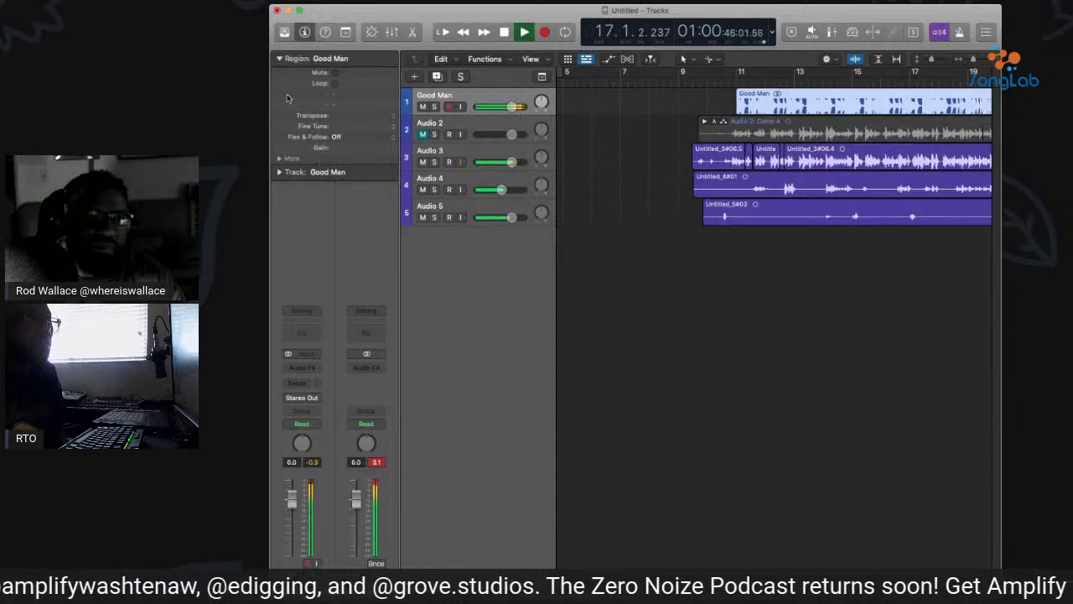
click(279, 79)
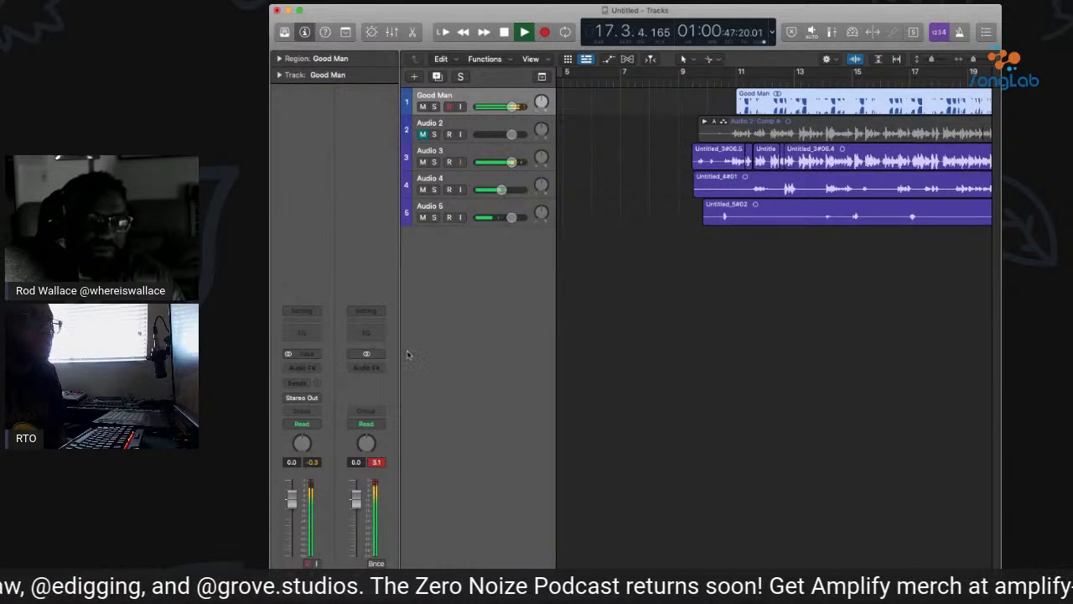
click(289, 336)
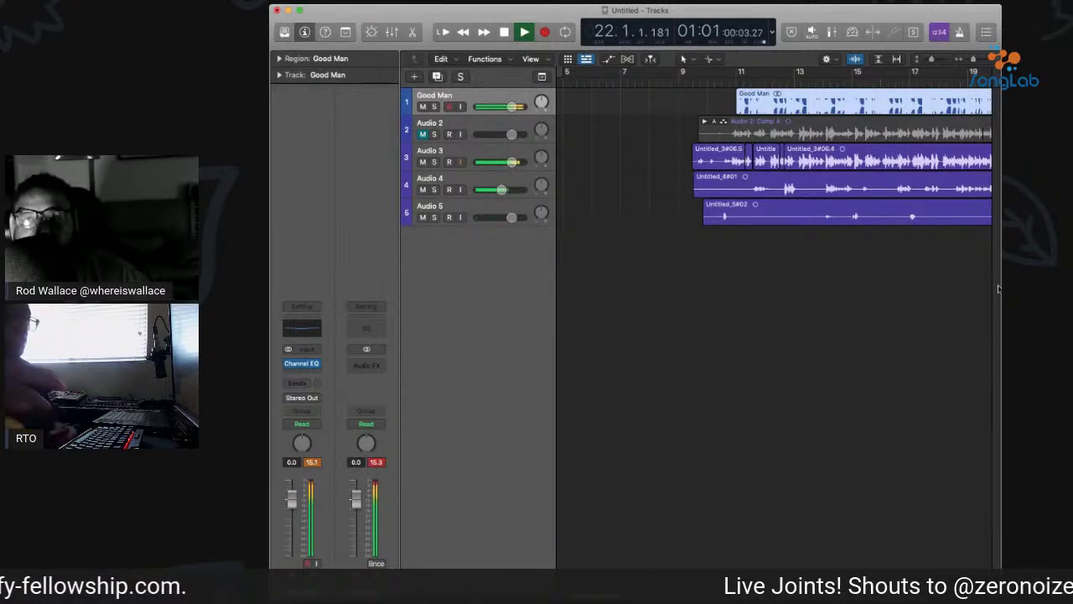
Deselect all regions, show the whole song in the timeline and replay the mix from about bar 21.
scroll(504, 220, right, 10)
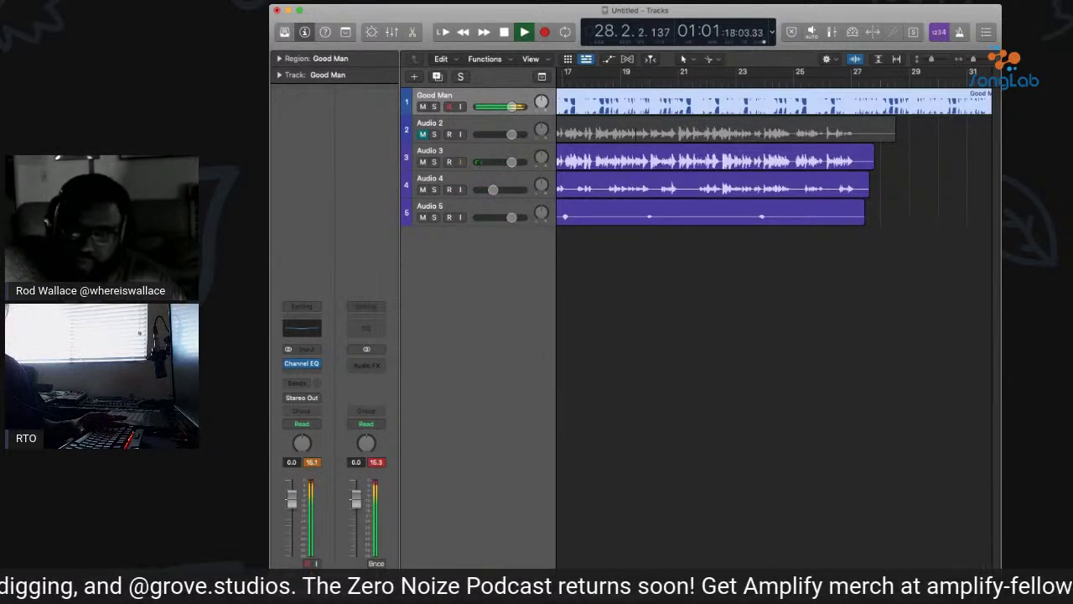
key(space)
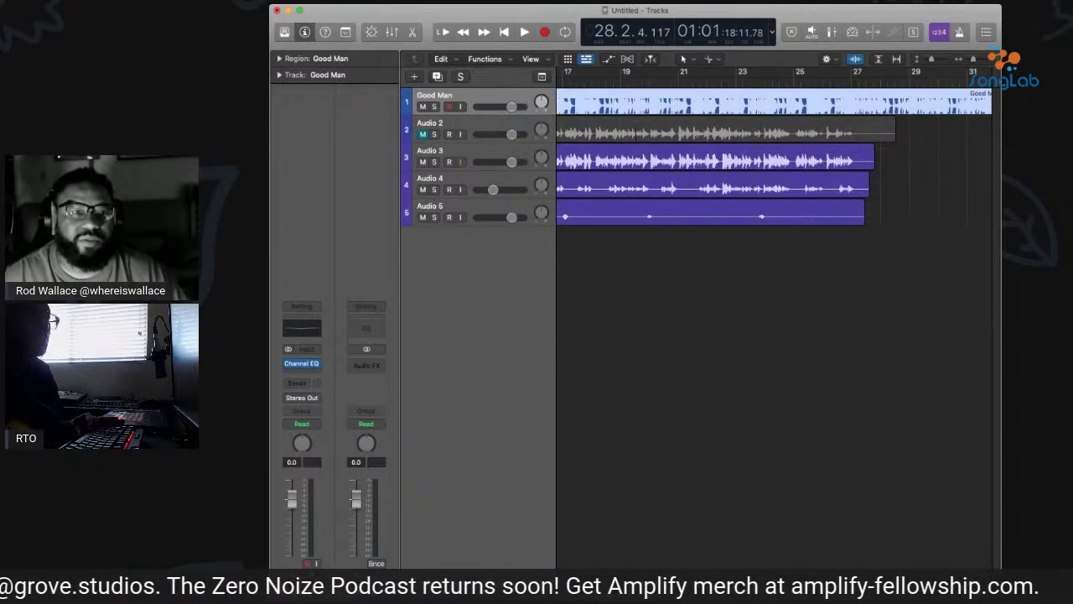
key(super+shift+a)
key(super+Left)
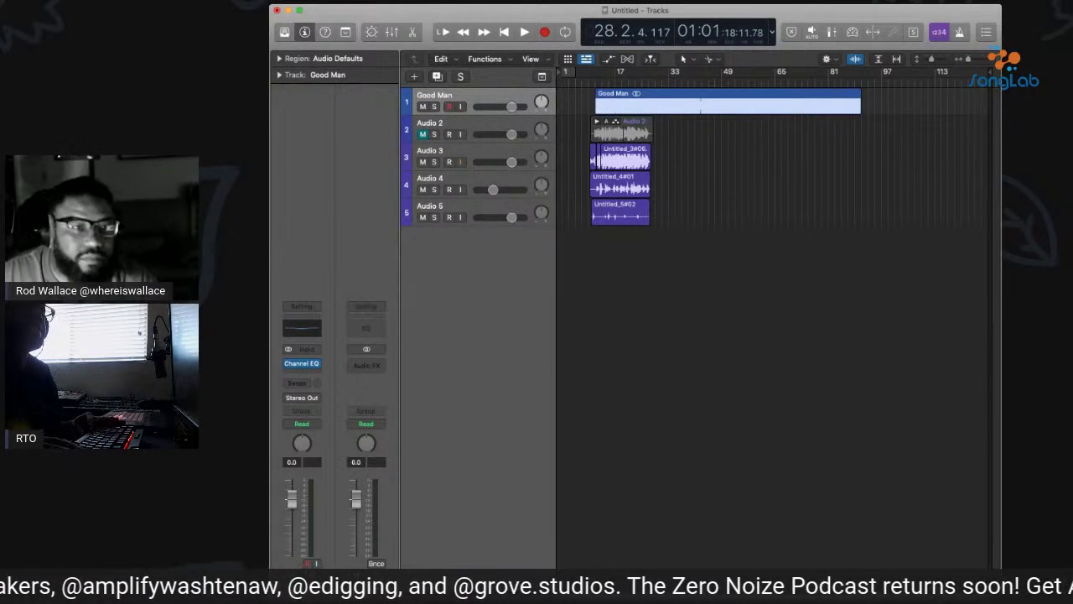
key(space)
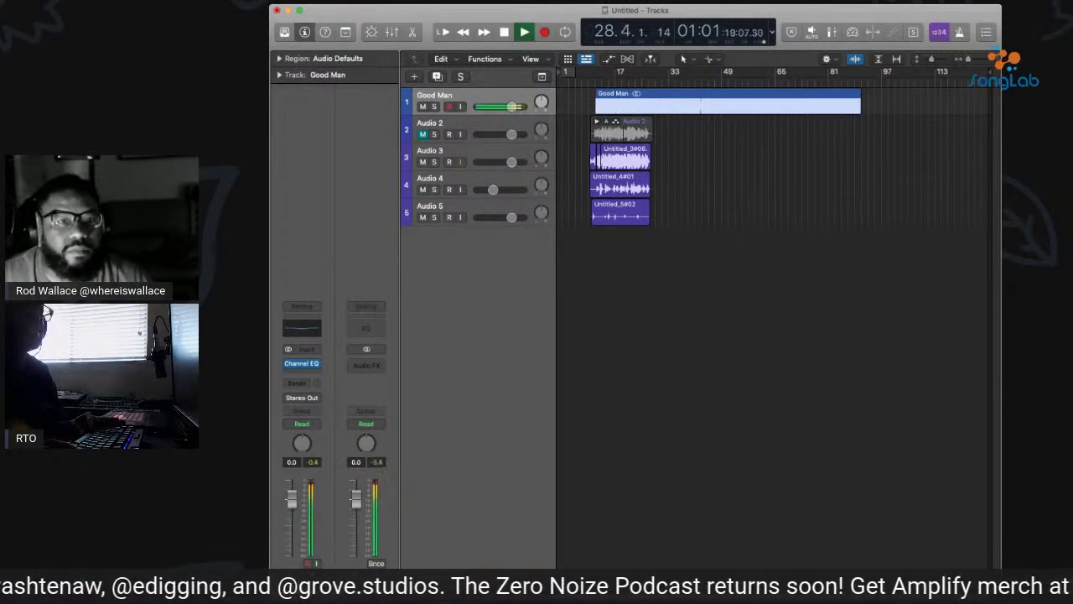
key(comma)
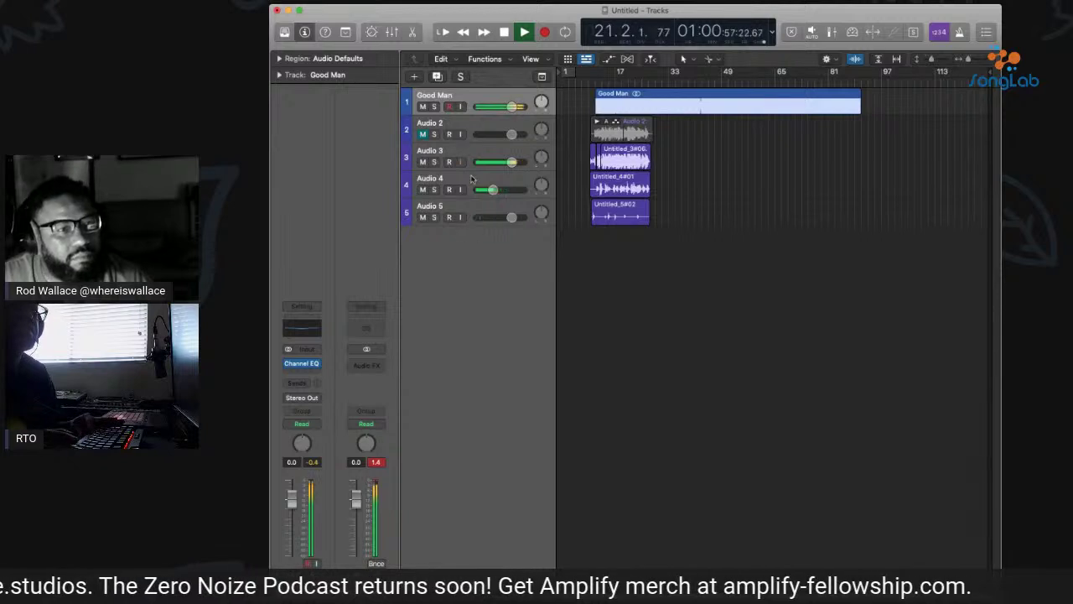
Stop playback, select the Audio 3 track and toggle its input monitoring.
click(461, 149)
key(space)
click(461, 162)
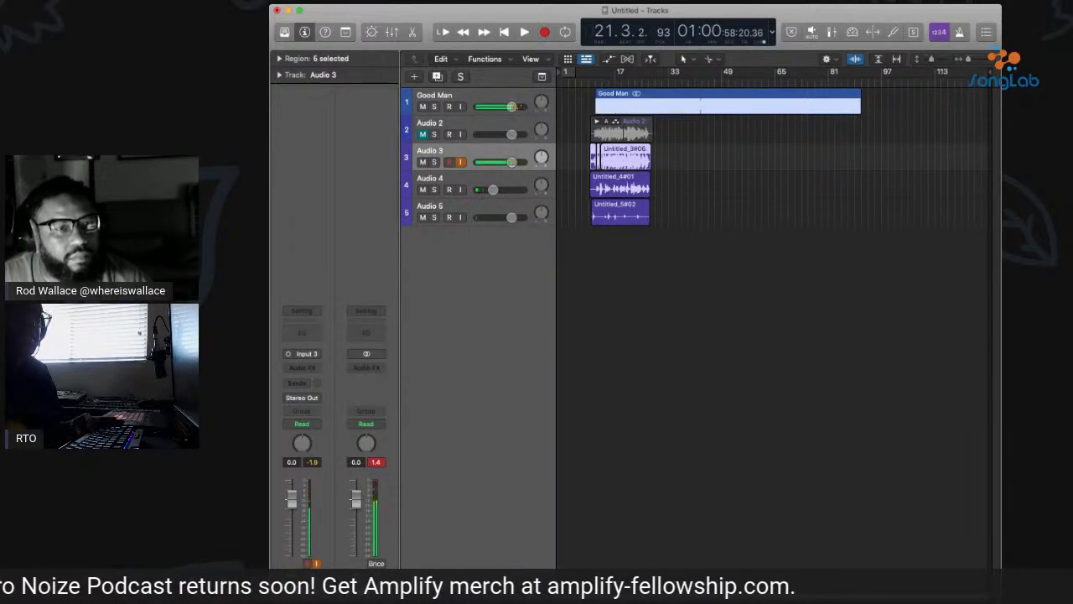
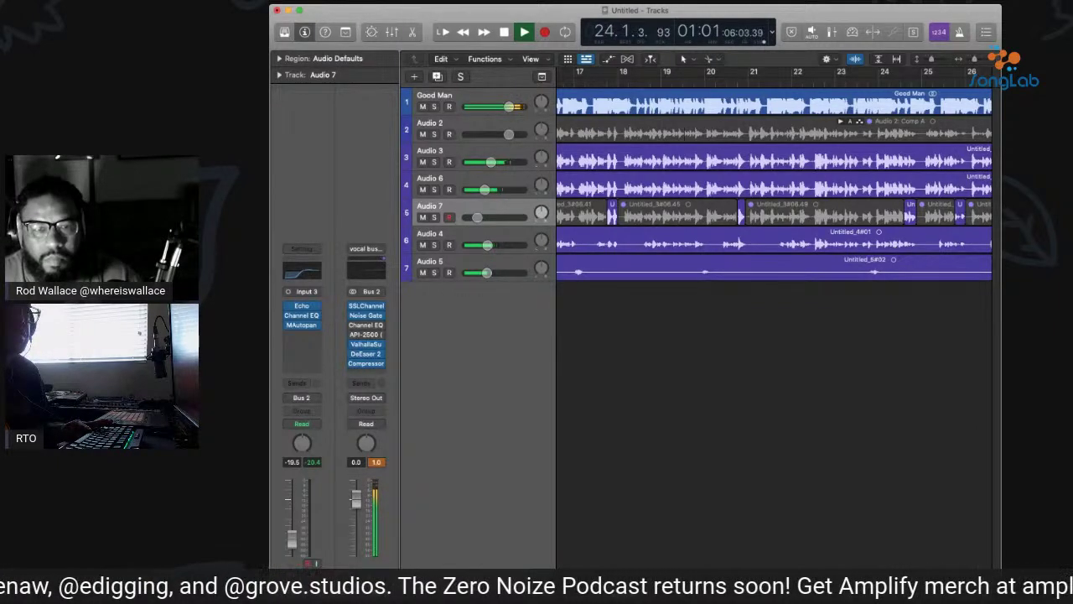
Select the Audio 5 track and leave its region deselected.
click(755, 266)
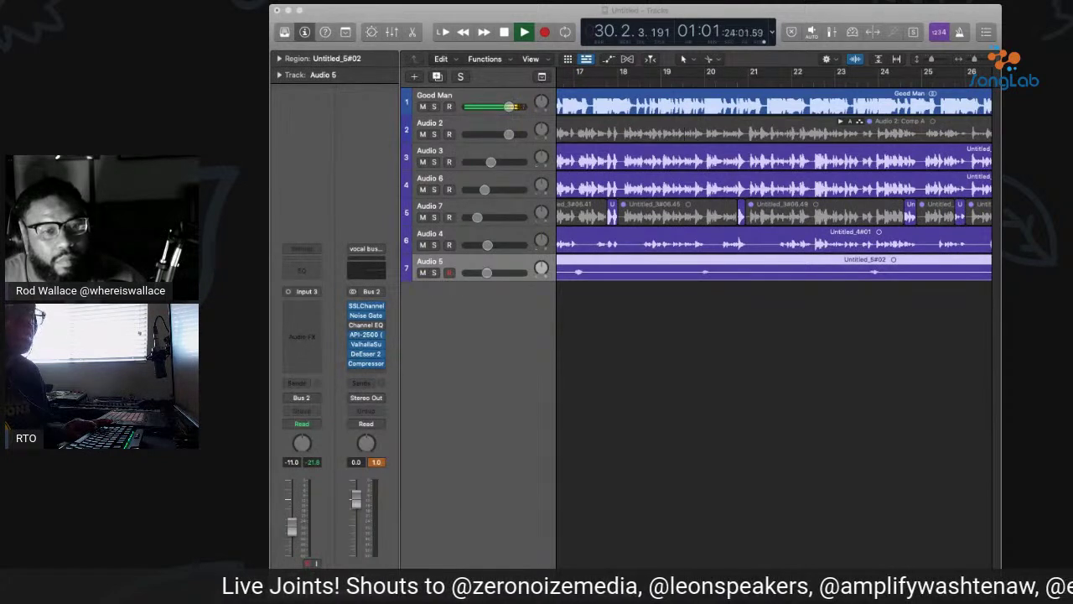
key(shift+d)
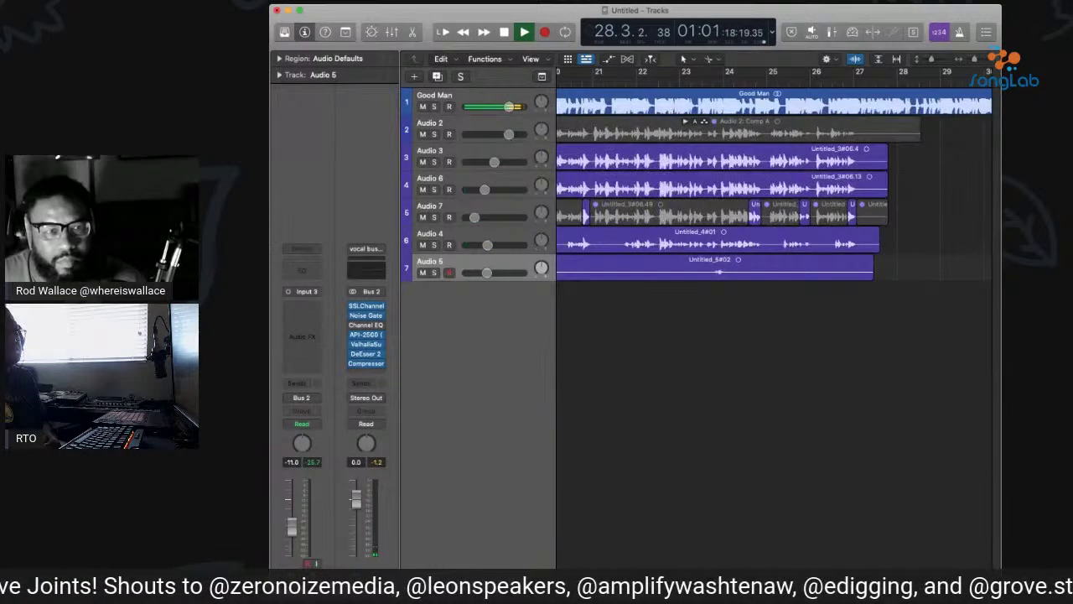
Select the Audio 4 track and then the Audio 5 track while the mix plays.
key(super+Left)
key(super+Left)
key(Up)
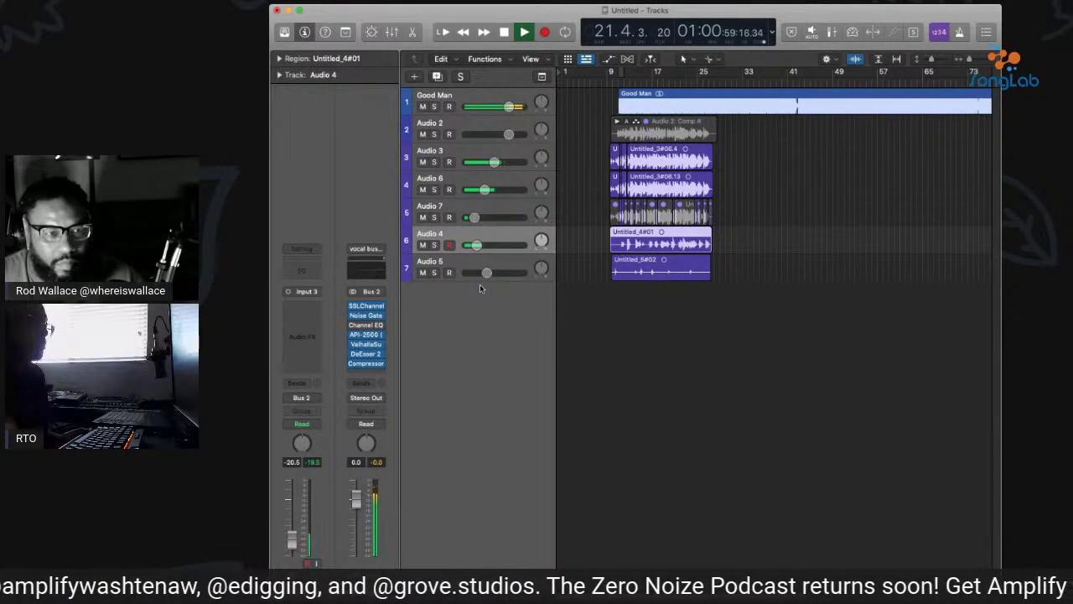
click(457, 266)
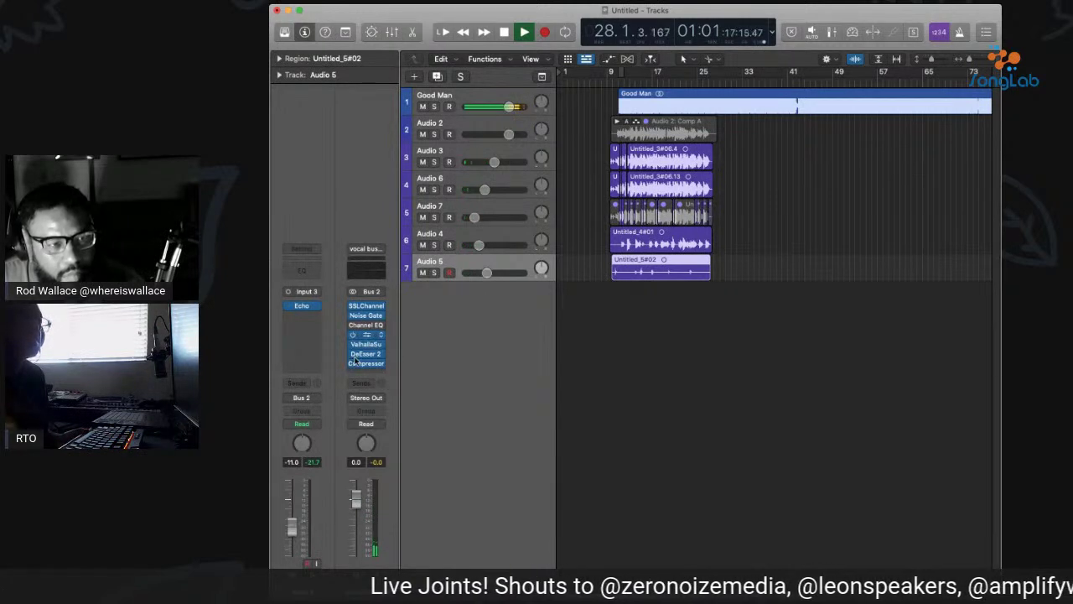
Replay the layered vocals over the beat from around bar 14, pausing and resuming once before stopping playback.
key(alt+comma)
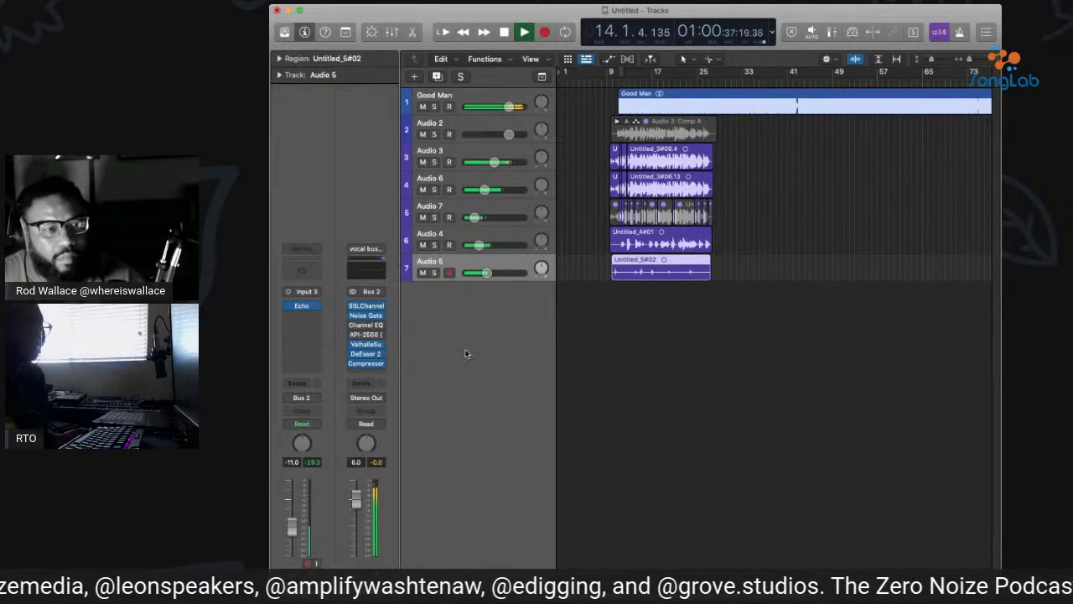
key(space)
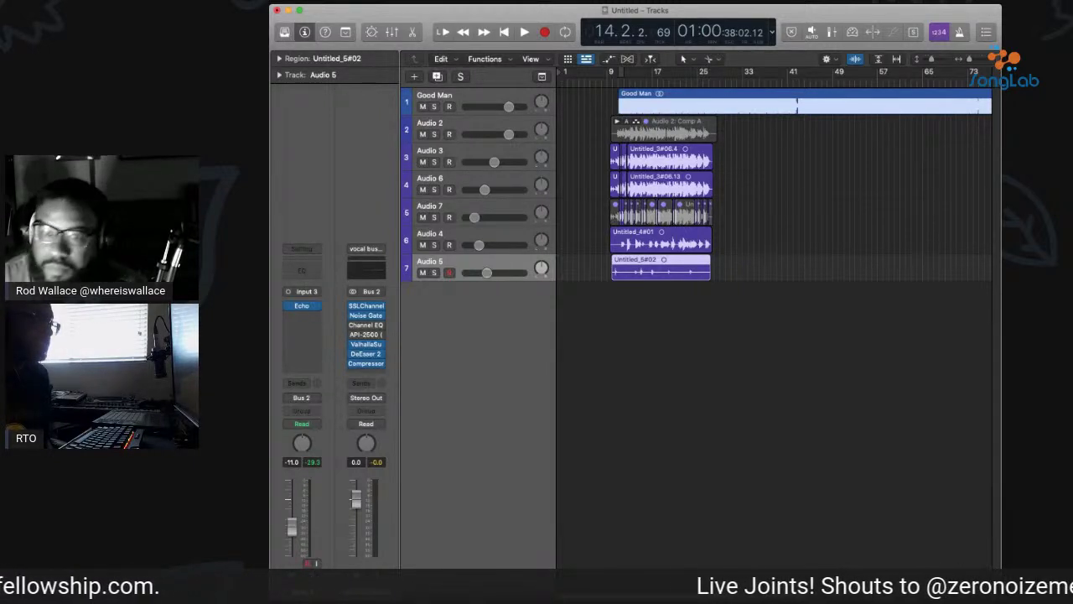
key(space)
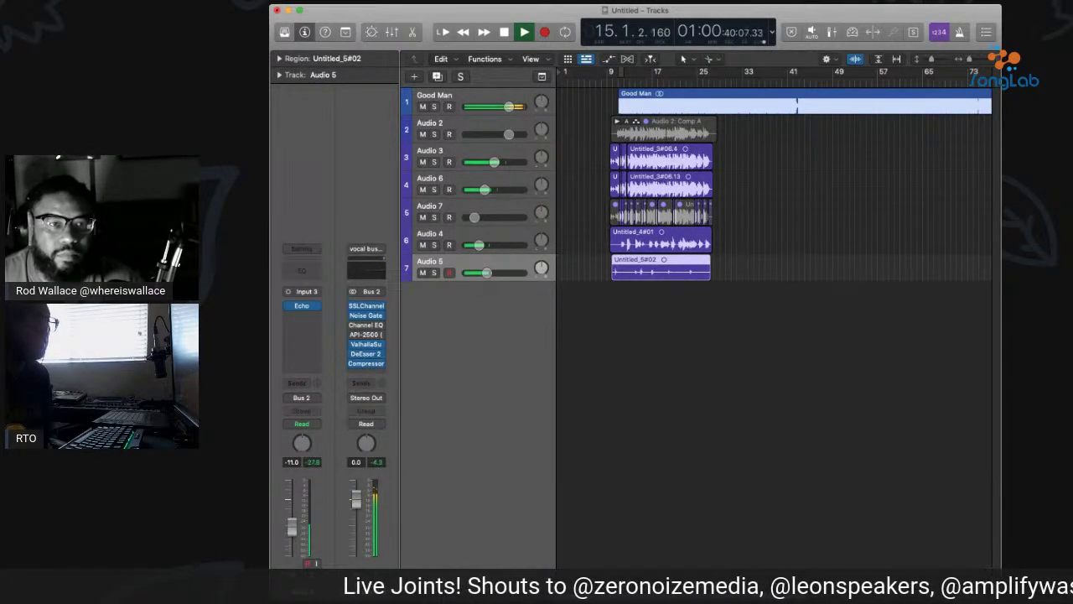
key(space)
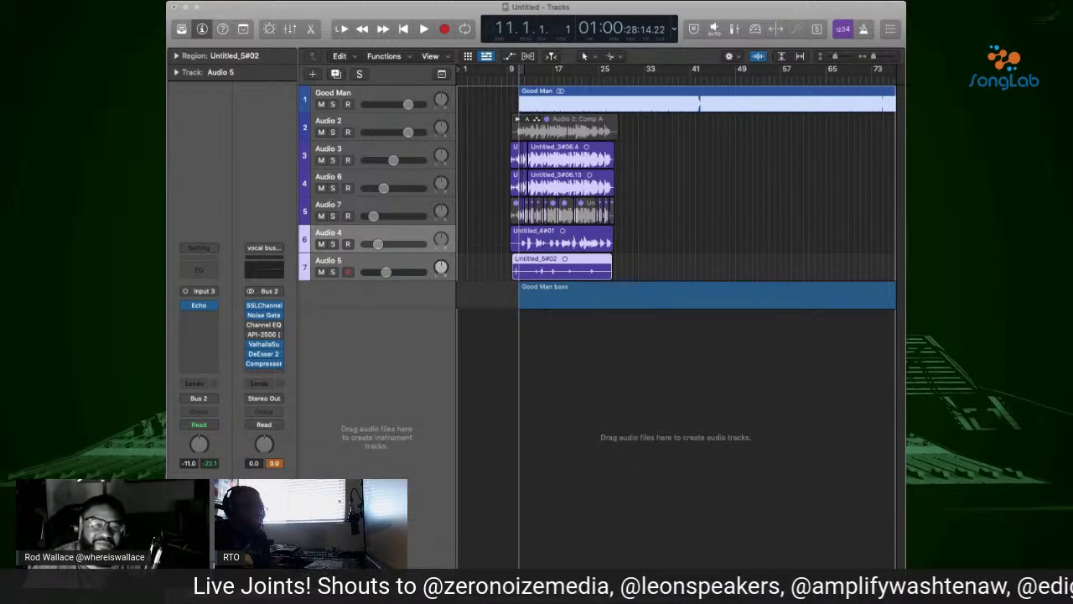
Import the Good Man bass, hat, kick, ride, sample and snare stems as new audio tracks starting at bar 11.
key(super+z)
key(super+z)
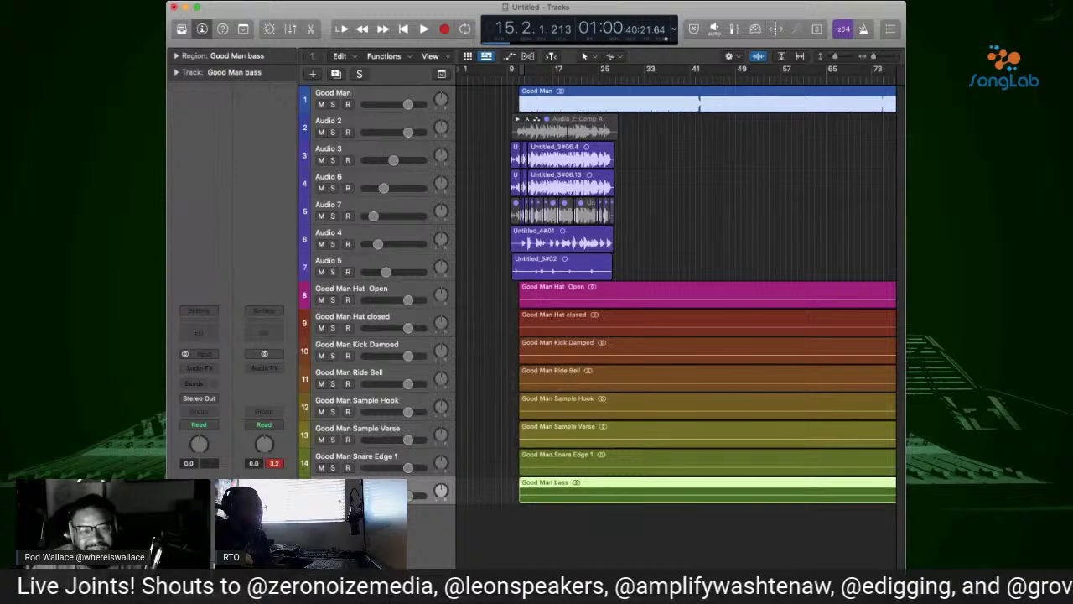
key(z)
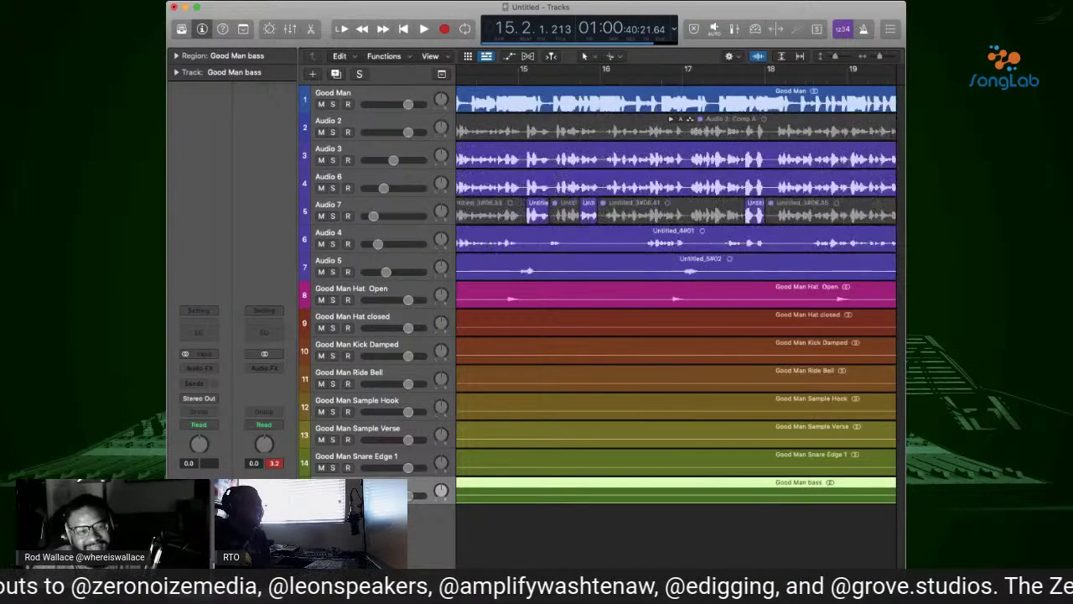
key(z)
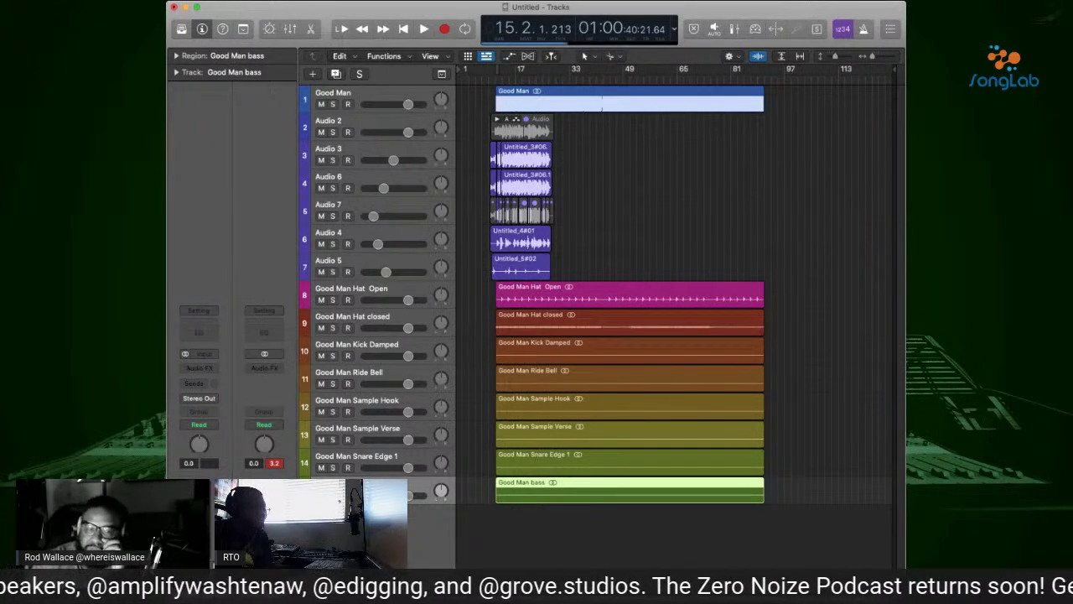
click(628, 355)
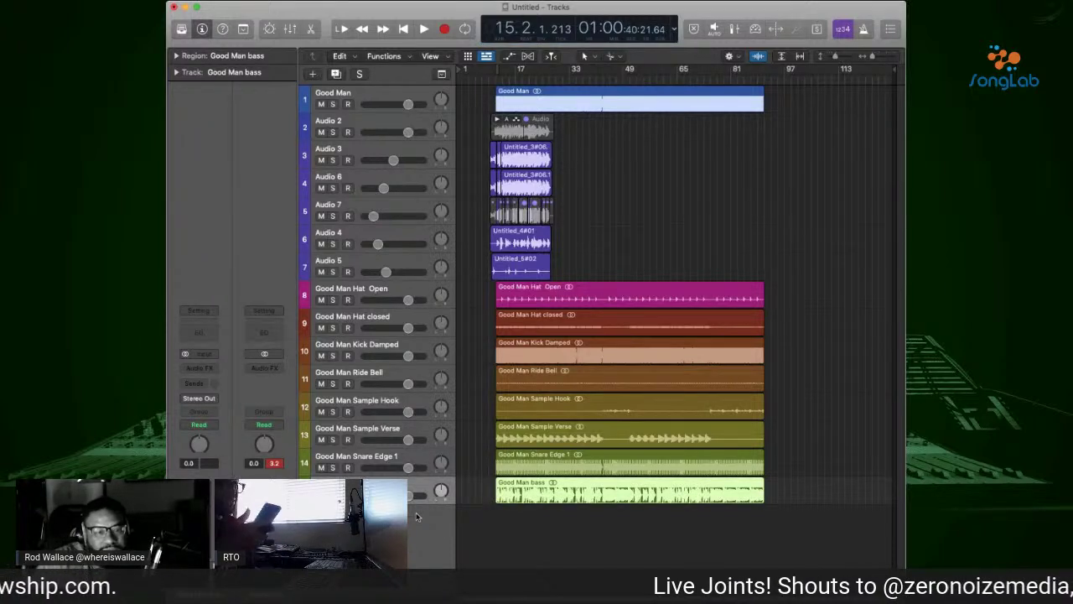
Reorder the imported stem tracks so they begin with Sample Verse, Sample Hook, bass and Kick Damped.
drag(423, 493, 432, 295)
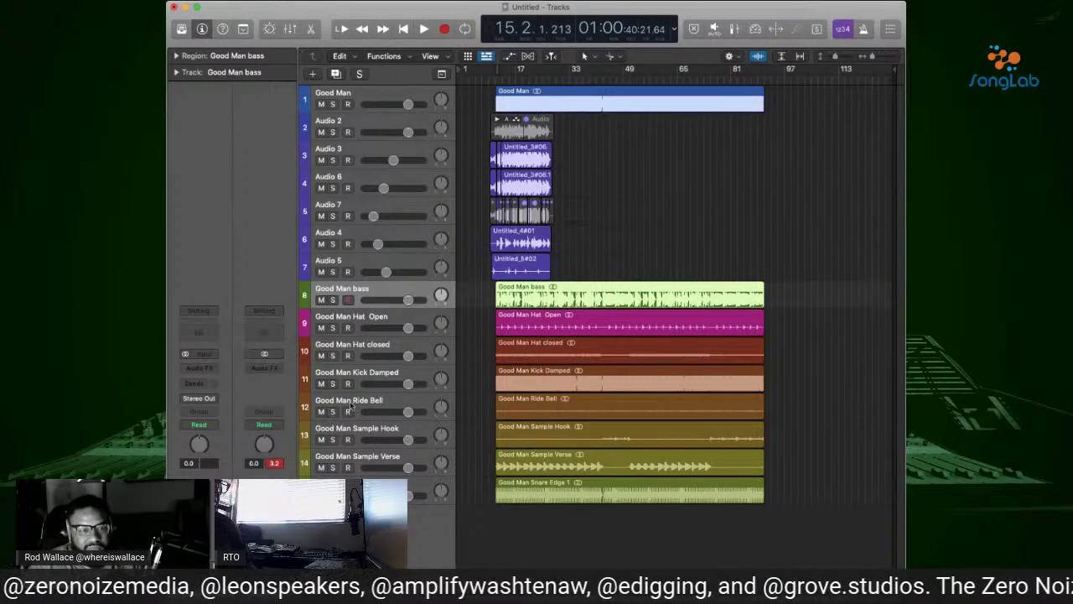
drag(393, 379, 396, 340)
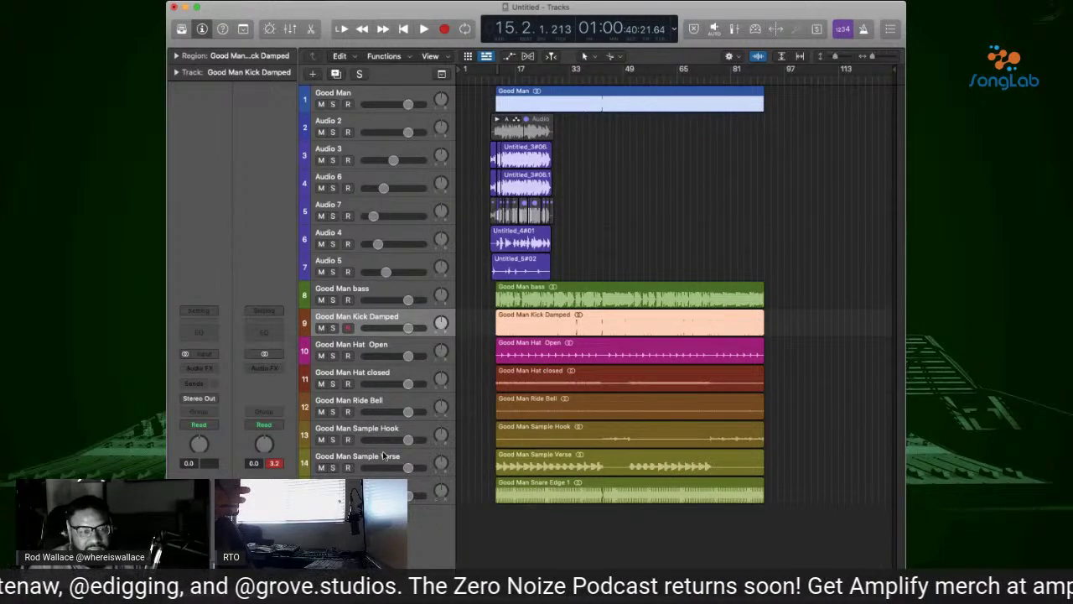
drag(384, 450, 396, 305)
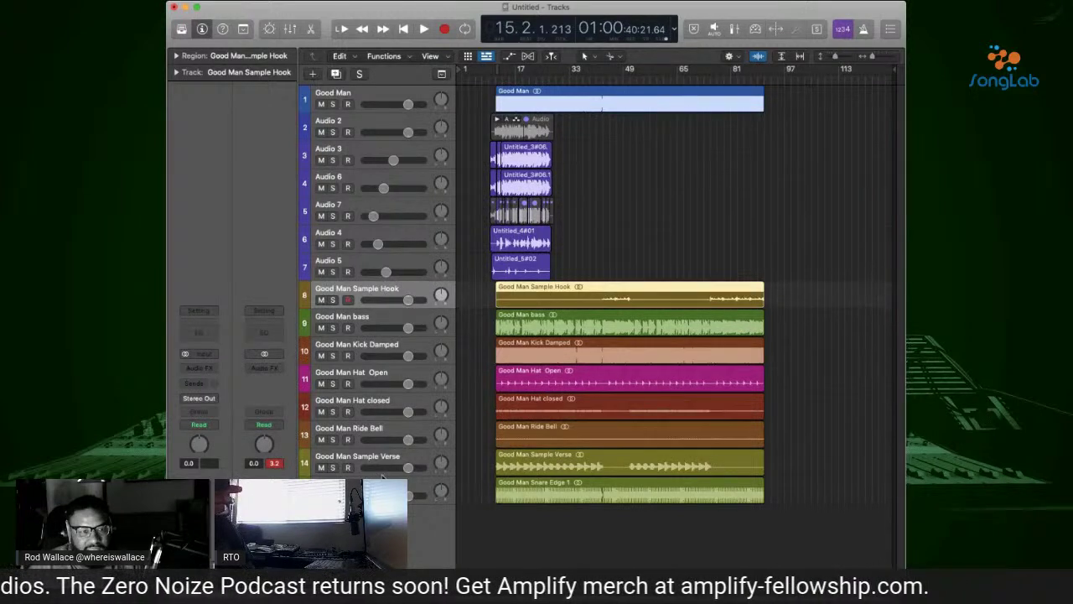
drag(382, 475, 393, 308)
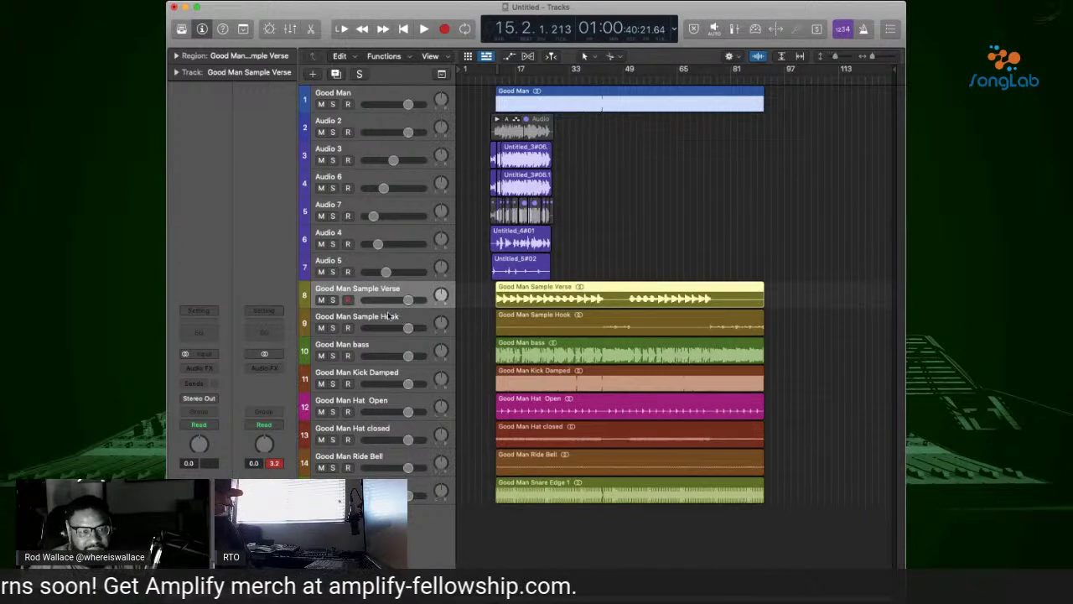
Move all eight stem tracks directly below the Good Man track and mute the original Good Man region.
shift+click(380, 487)
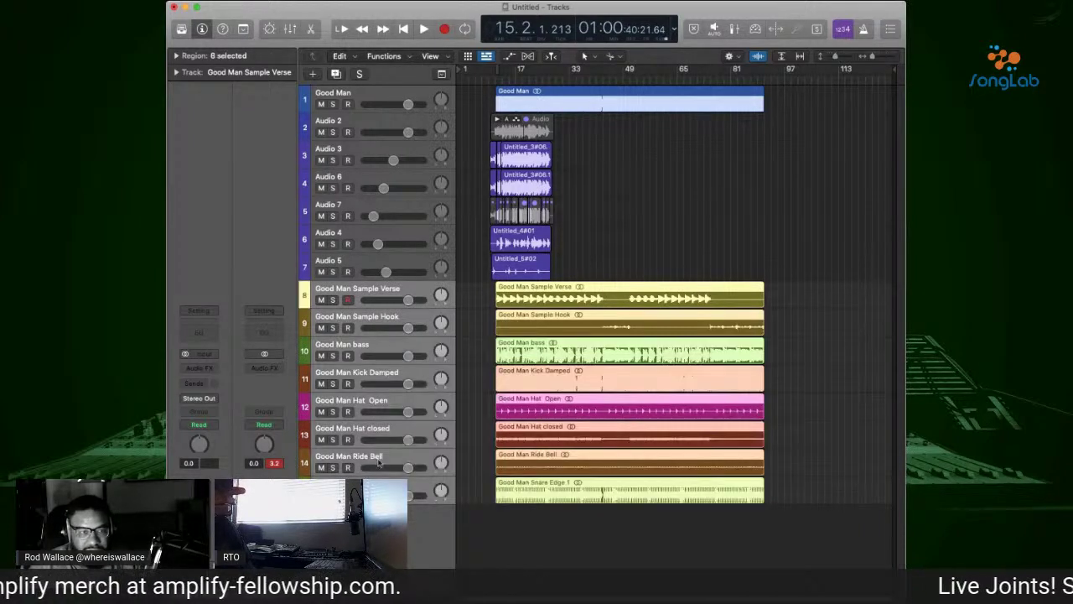
drag(381, 316, 388, 138)
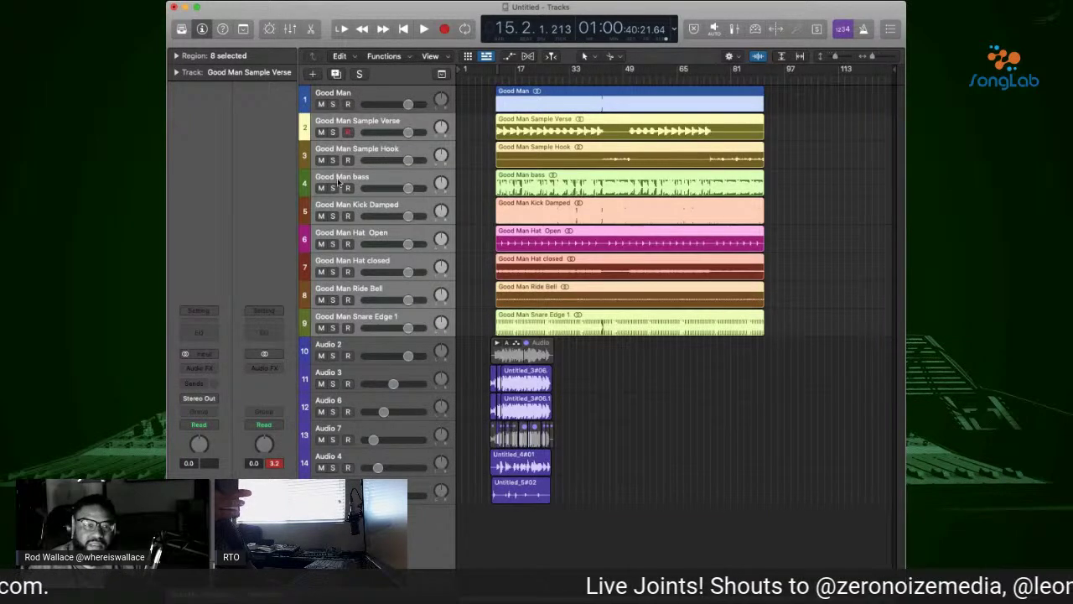
key(Up)
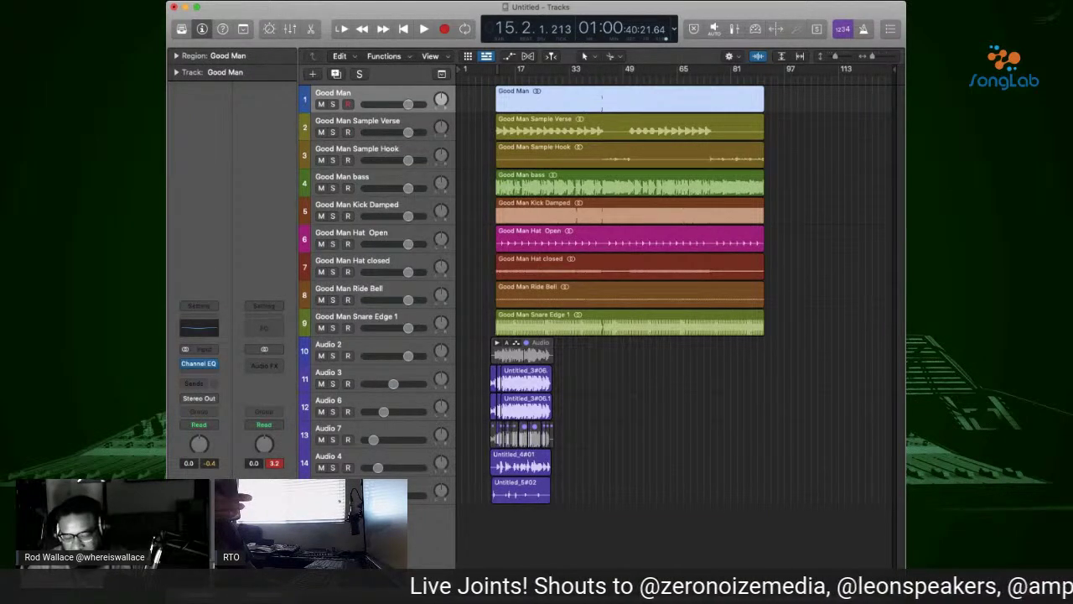
key(m)
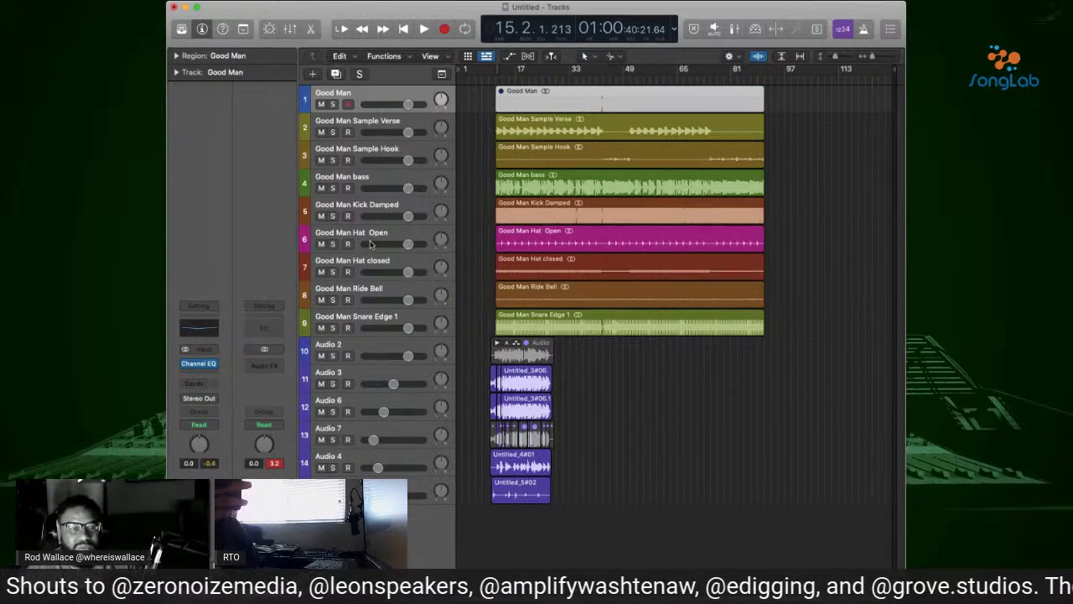
Group the six vocal tracks, from Audio 2 down to Audio 5, in a track stack named Vox.
click(359, 363)
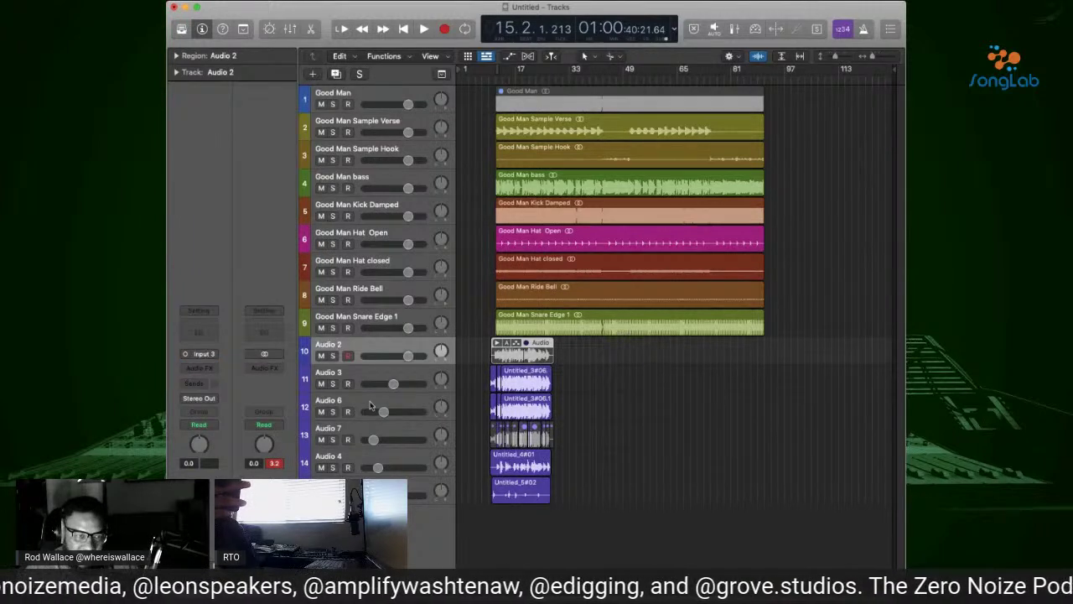
shift+click(367, 372)
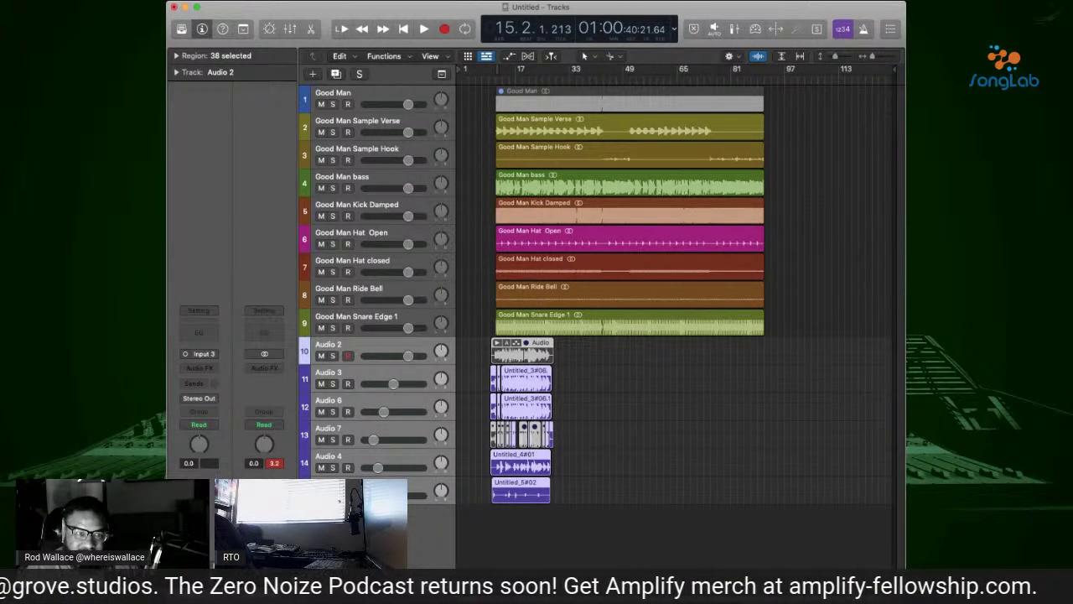
key(super+shift+d)
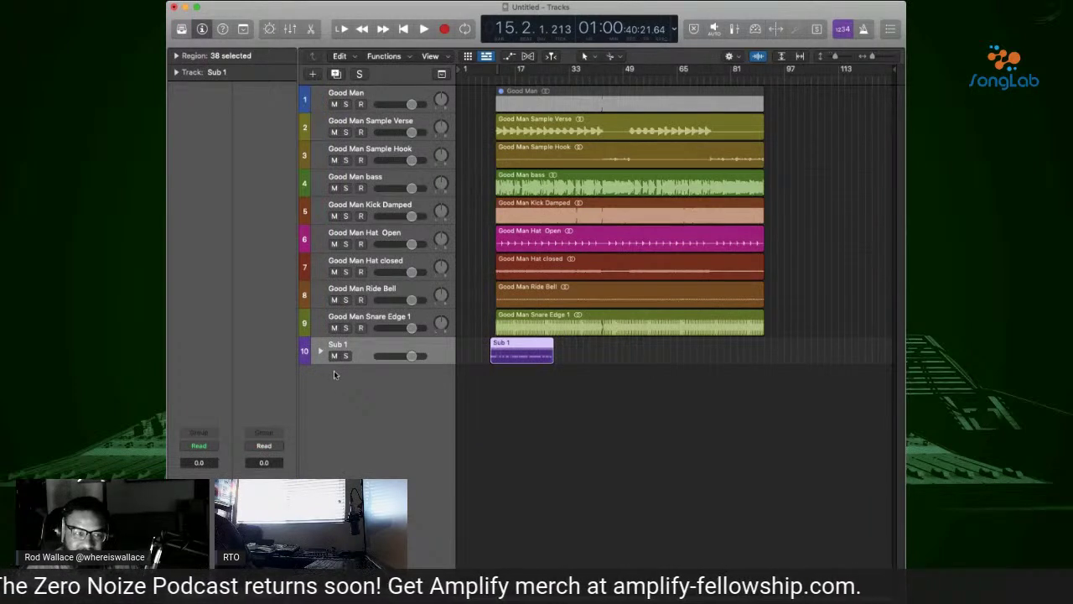
key(shift+Return)
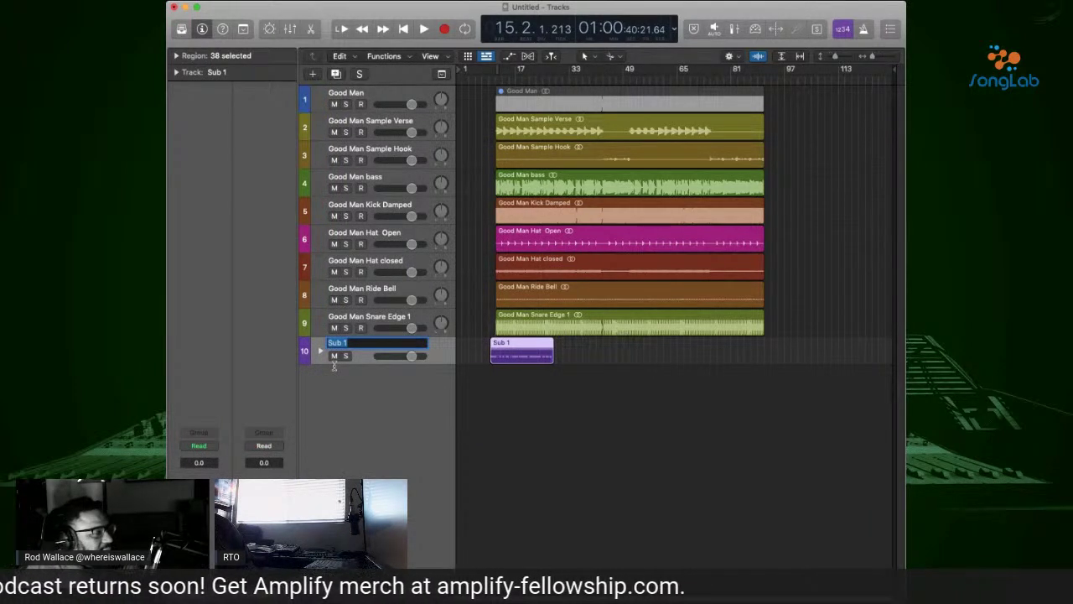
text(Vox)
key(Return)
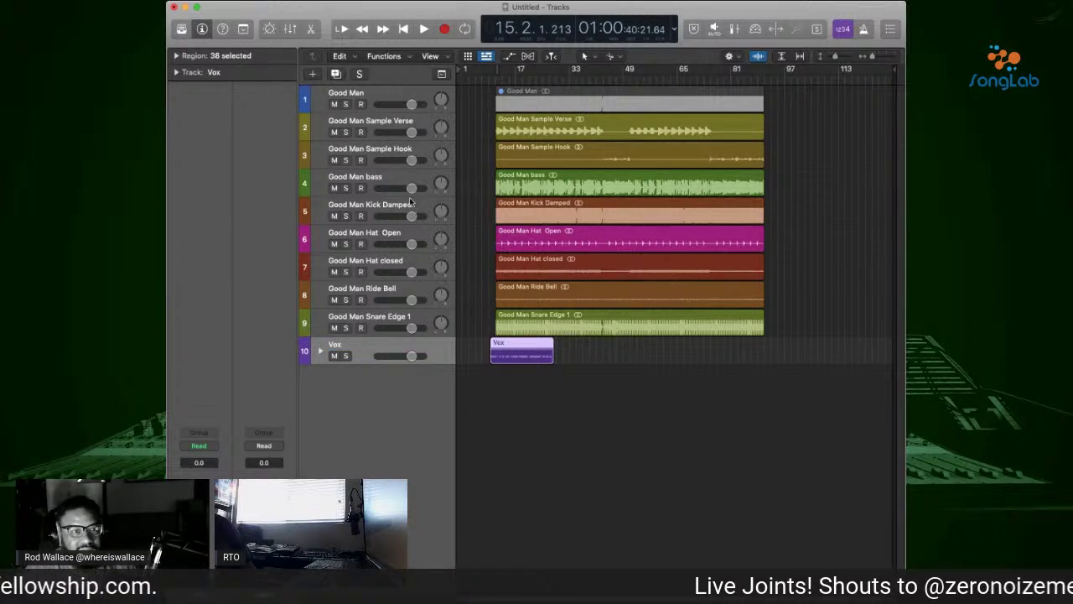
Group the drum stem tracks from Kick Damped through Snare Edge 1 in a track stack named Drums.
click(375, 224)
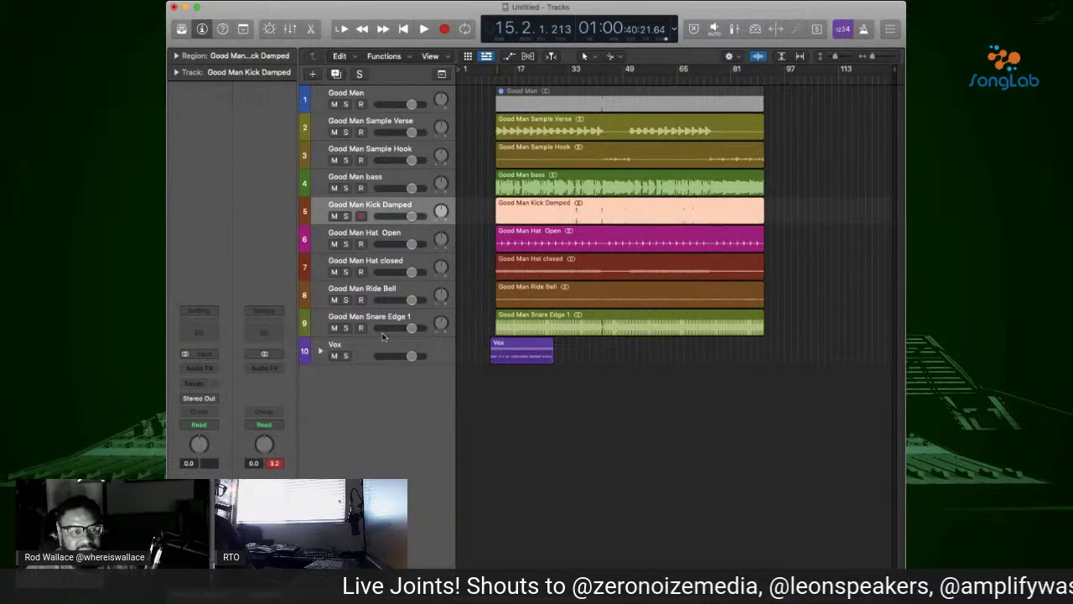
shift+click(381, 334)
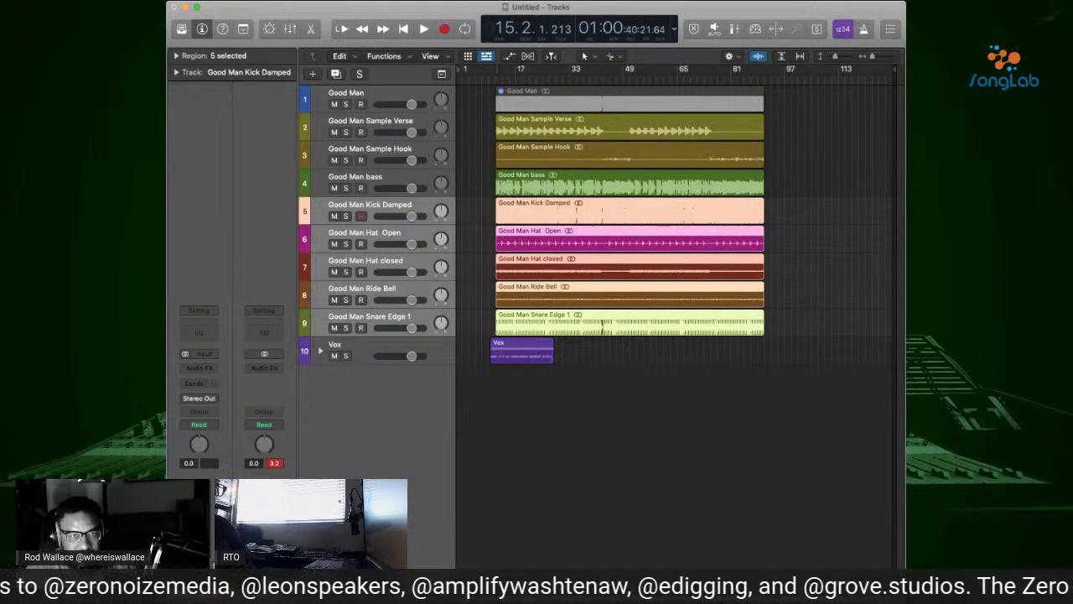
key(super+shift+d)
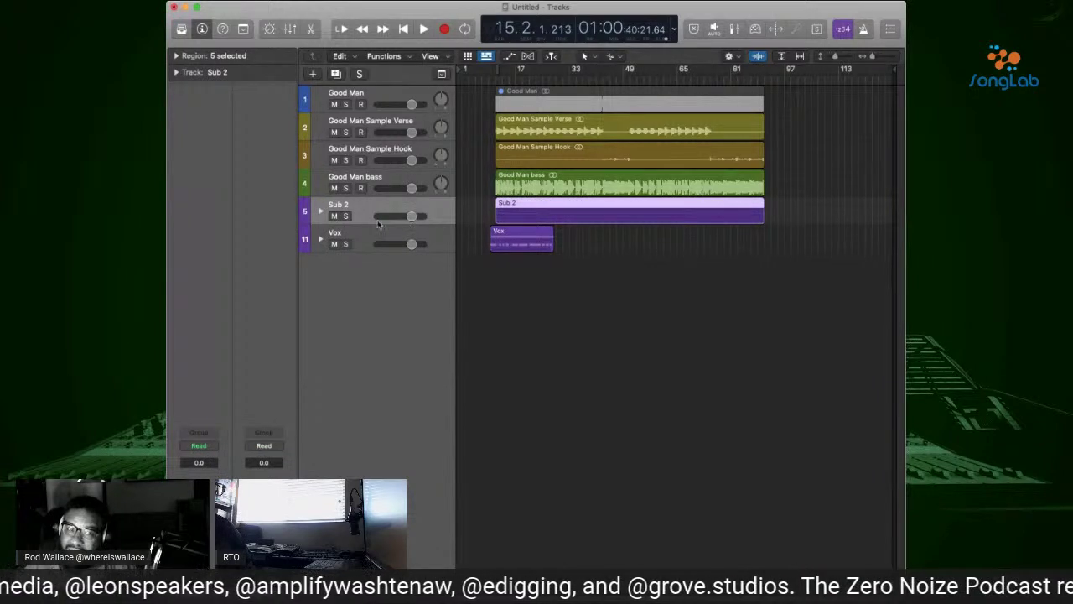
key(shift+Return)
text(Dr)
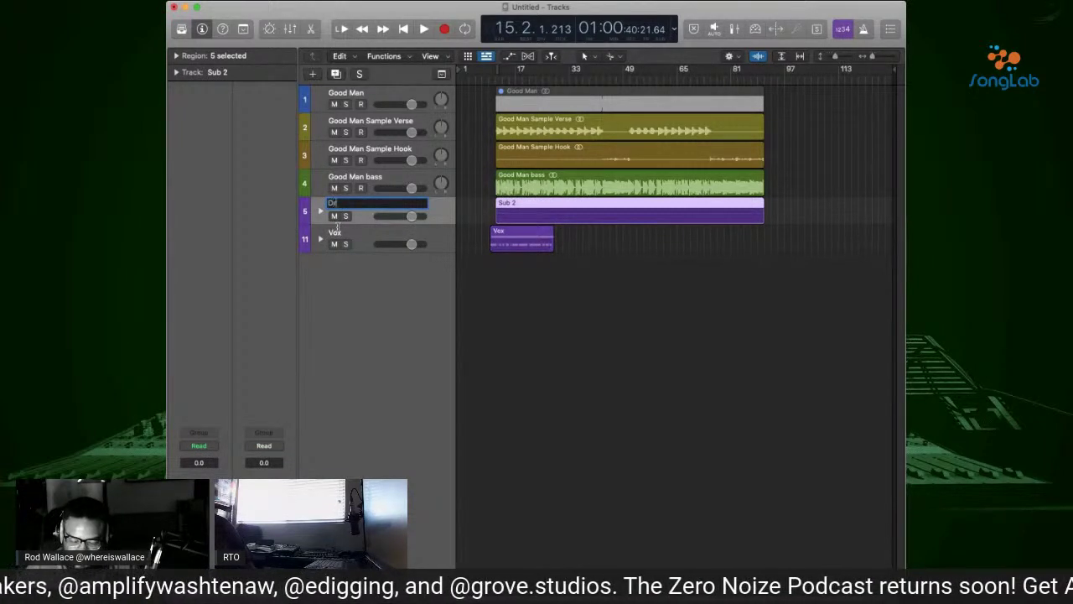
text(ums)
key(Return)
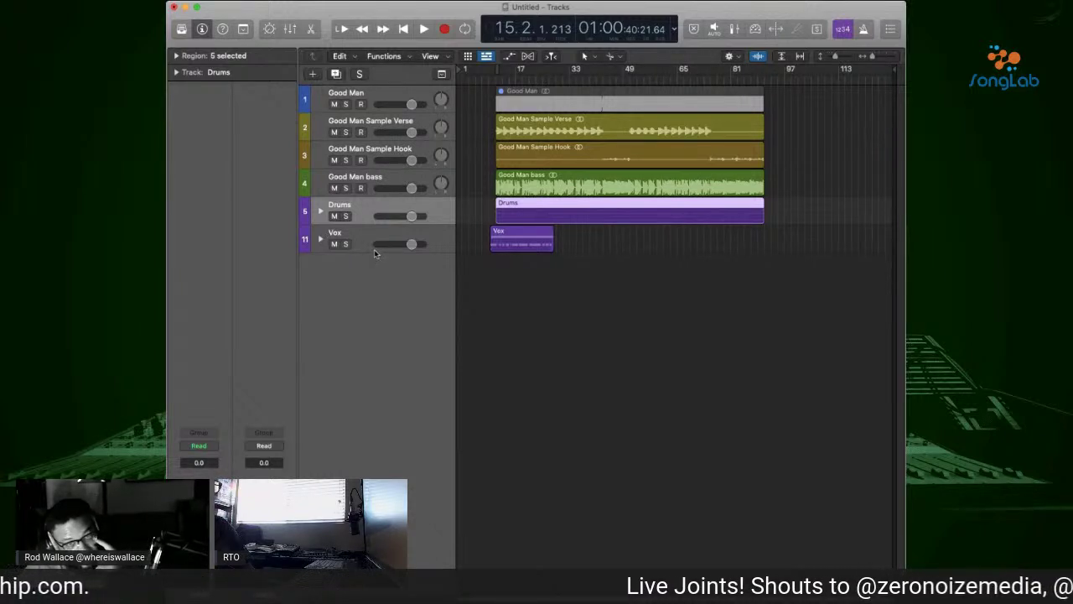
Import Good Man Snare Edge 2 as a new track below the Vox stack and align its region to bar 11.
click(317, 238)
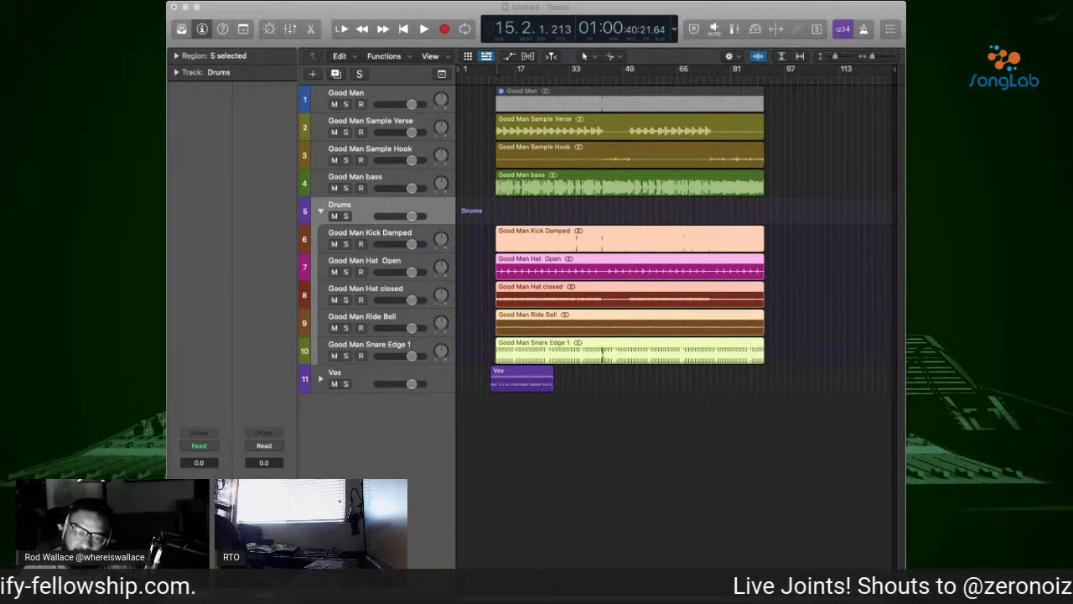
drag(964, 406, 500, 406)
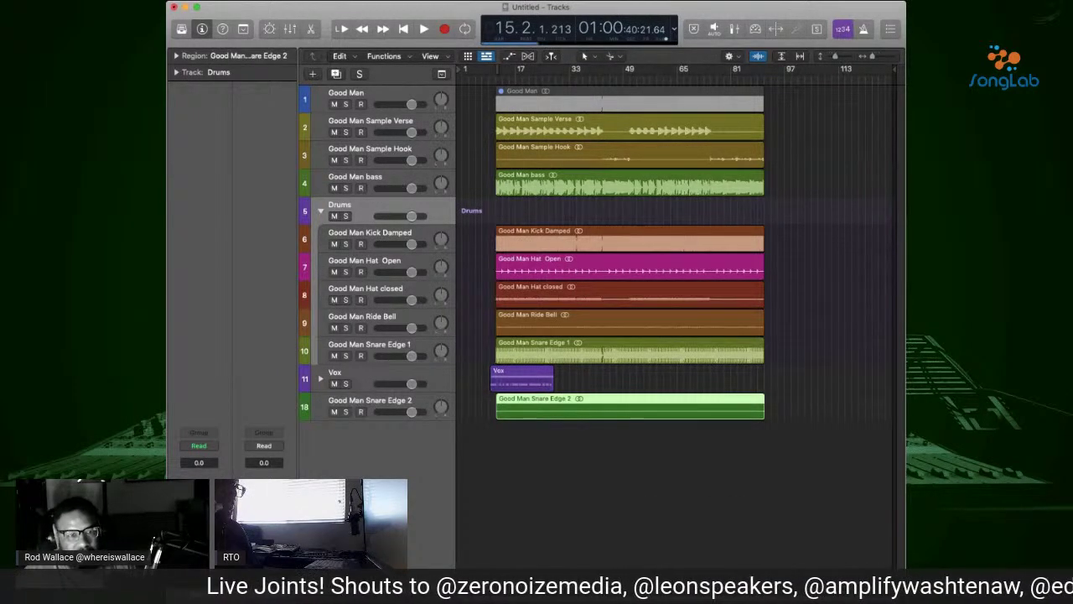
key(super+Right)
key(super+Right)
key(super+Right)
key(super+Right)
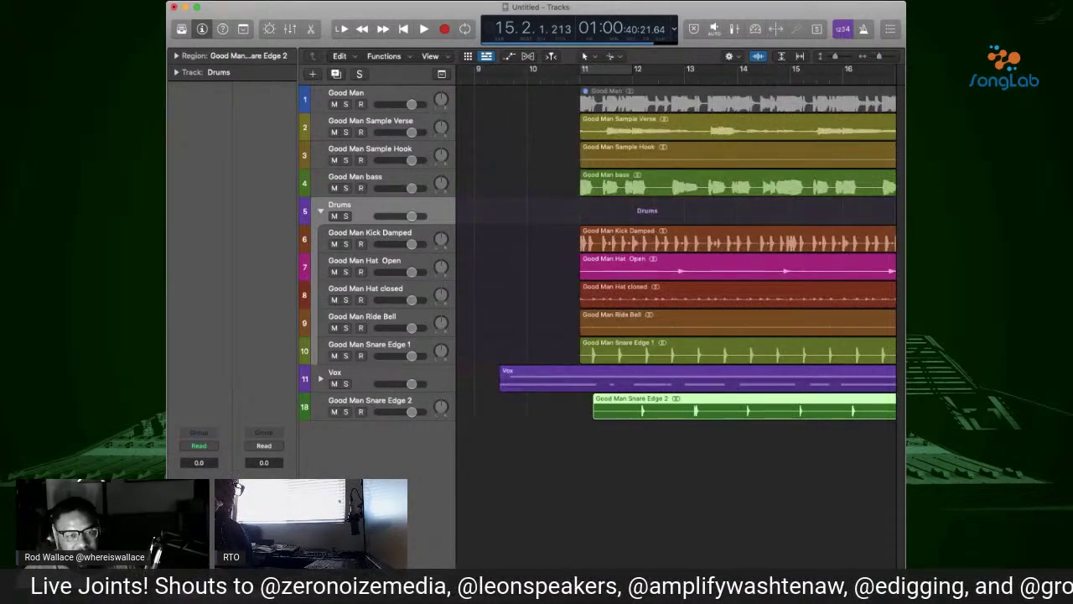
mouse_move(637, 407)
mouse_down()
mouse_move(594, 406)
mouse_move(623, 407)
mouse_up()
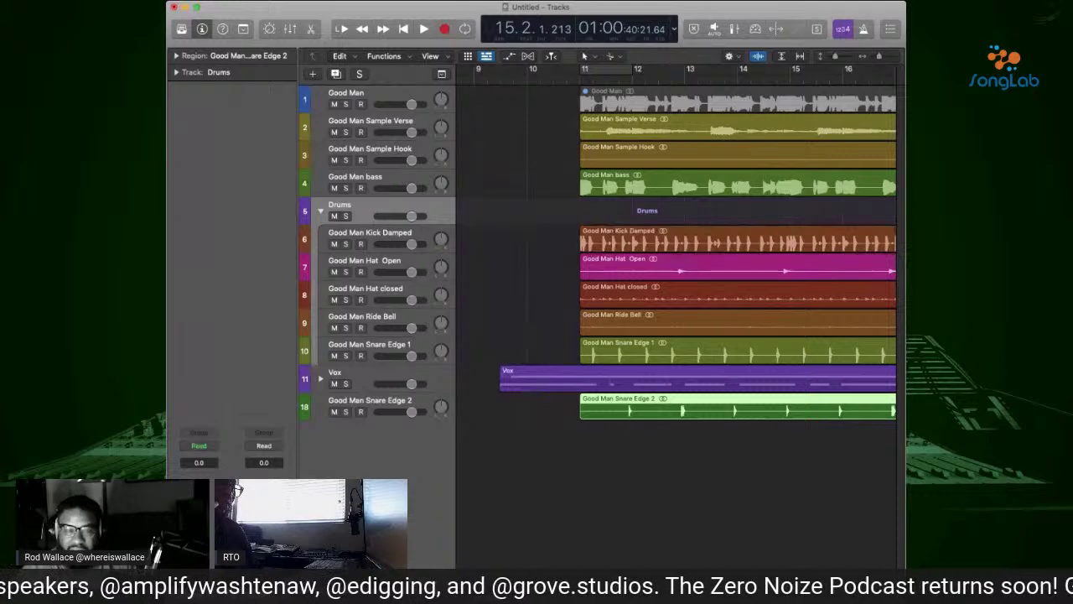
Move the Good Man Snare Edge 2 track into the Drums stack above Snare Edge 1 and collapse the stack.
drag(384, 422, 390, 369)
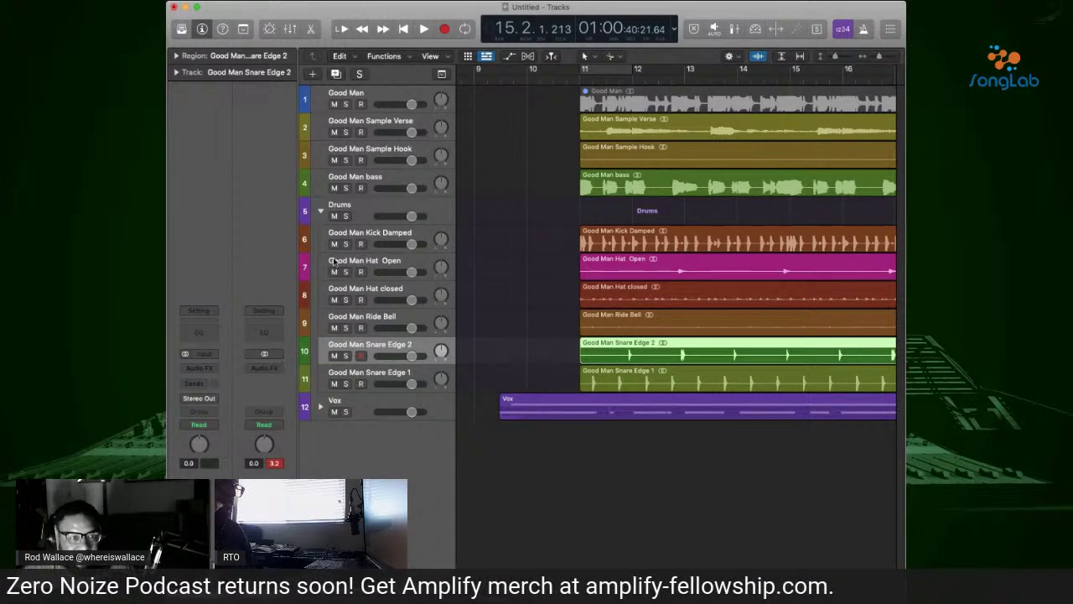
key(Left)
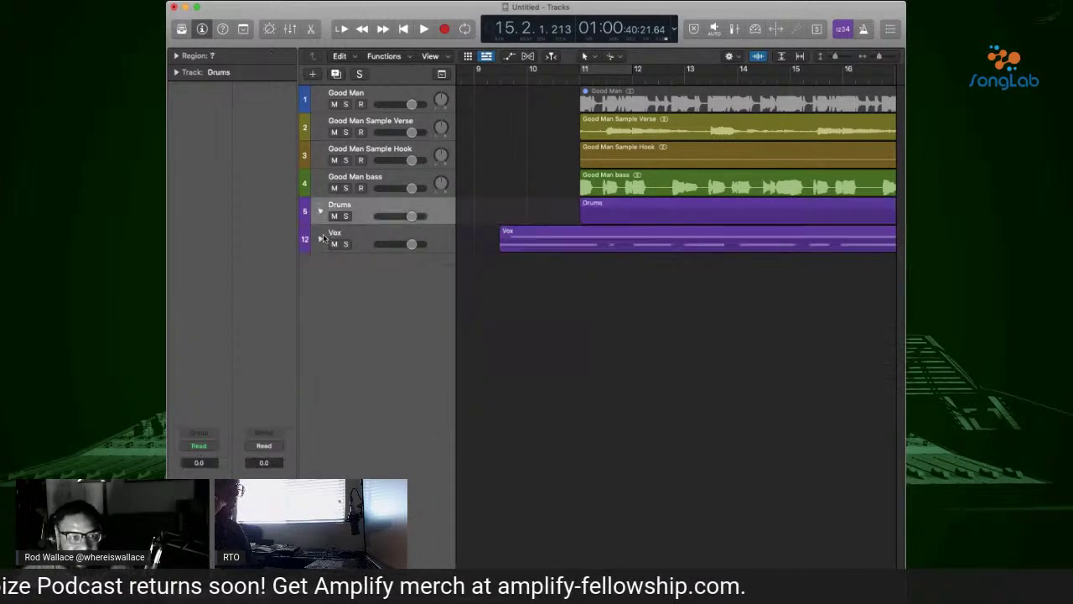
Solo the Good Man Sample Verse track.
click(379, 138)
key(s)
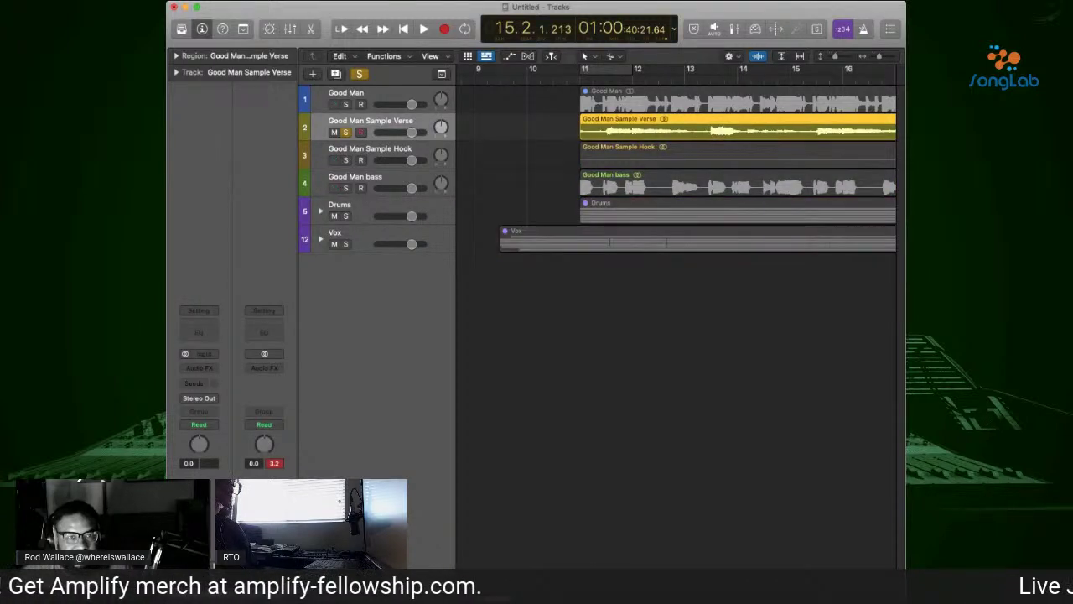
Loop playback of the soloed Good Man Sample Verse track over bars 11 to 18.
key(shift+Return)
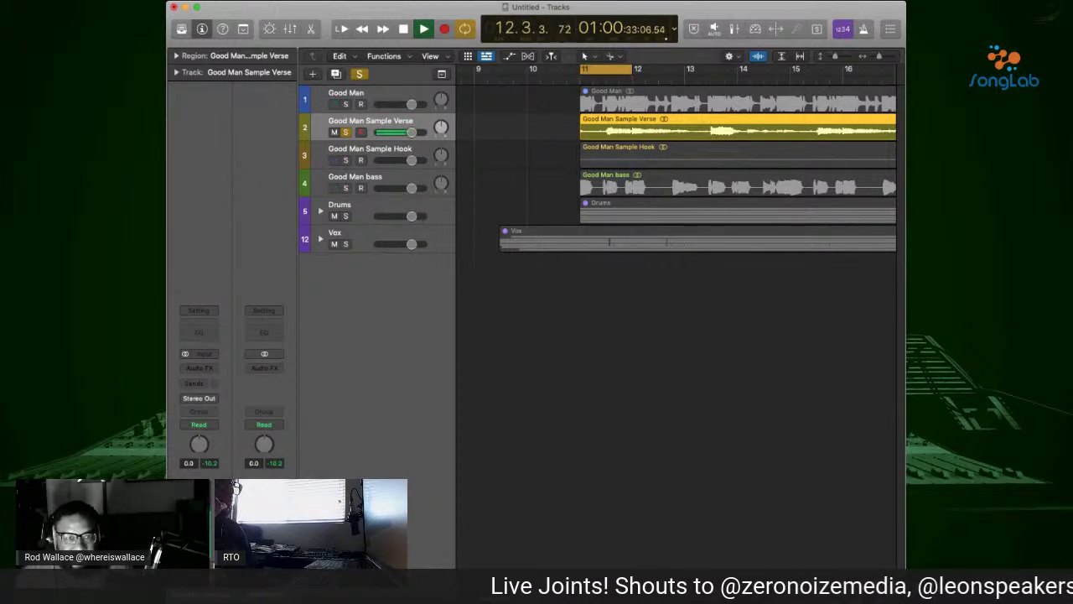
key(c)
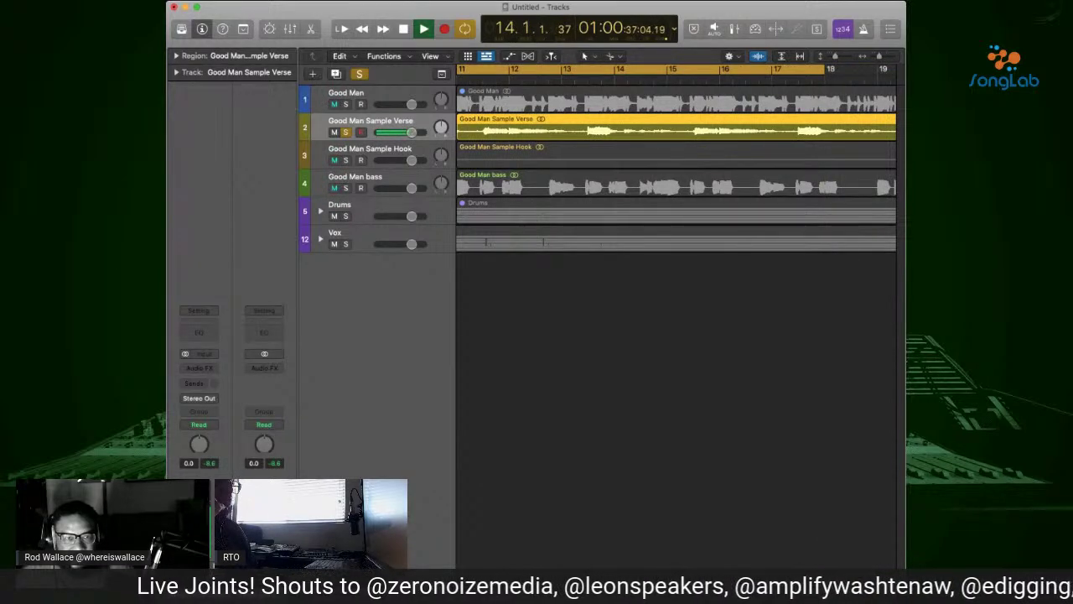
key(z)
key(z)
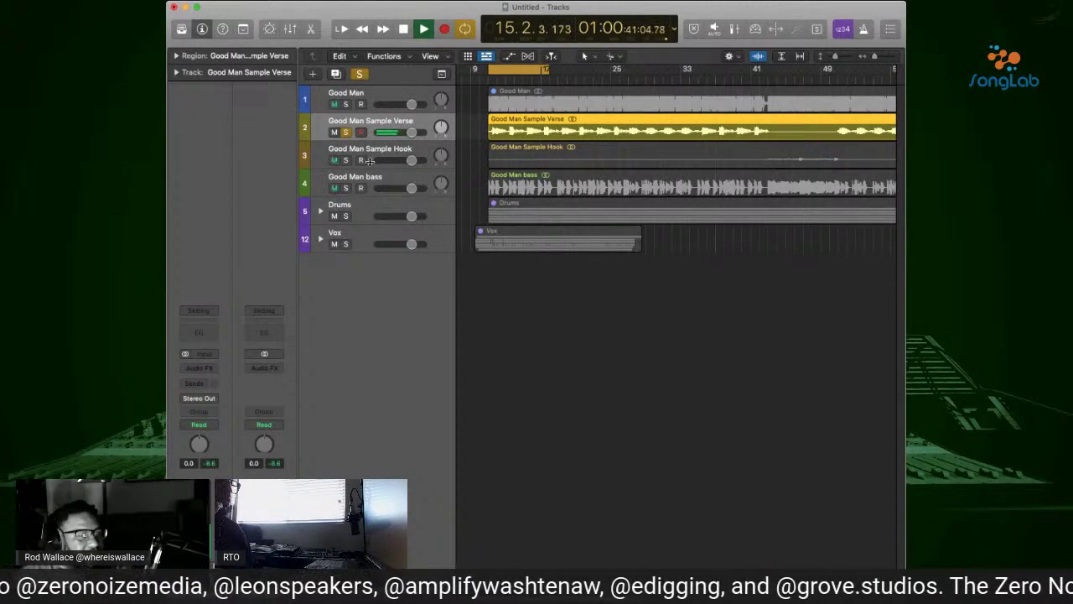
Add a Channel EQ to the Good Man Sample Verse track and extend the playback loop to bar 19.
click(206, 359)
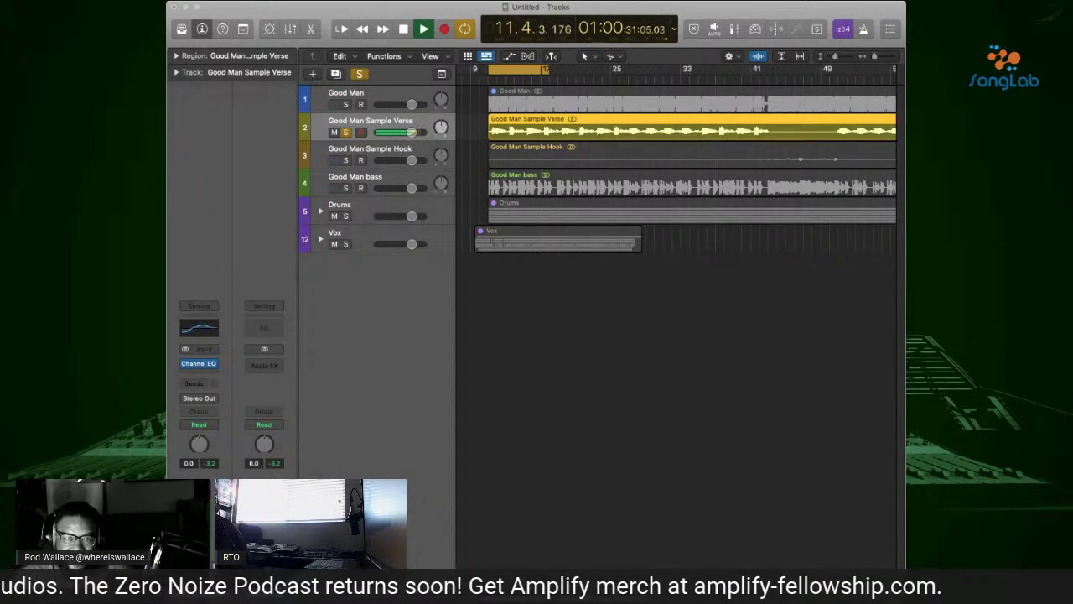
key(super+Right)
key(super+Right)
key(super+Right)
key(super+Right)
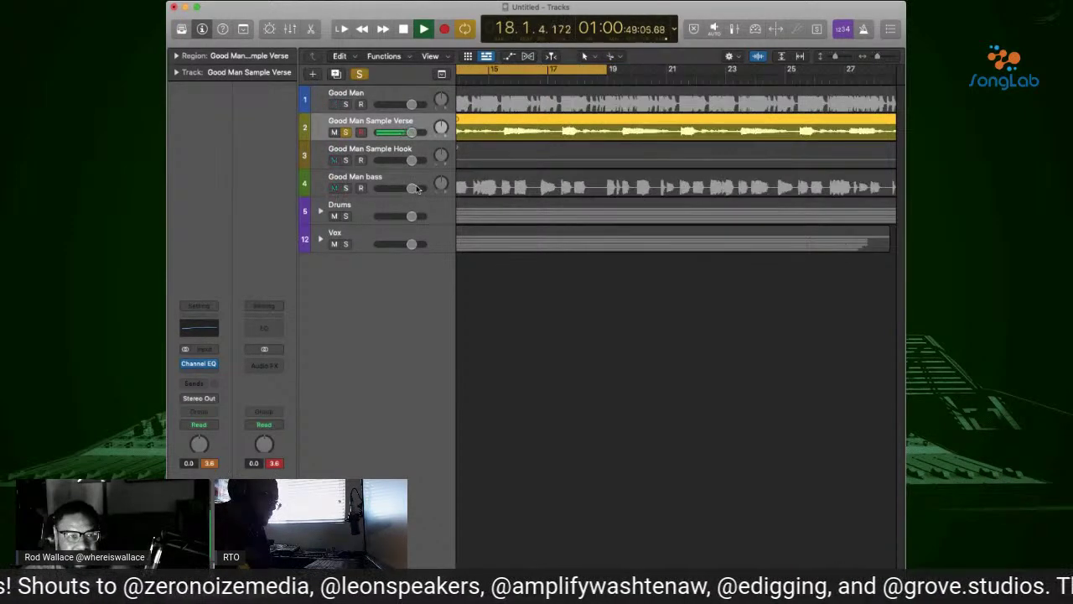
key(z)
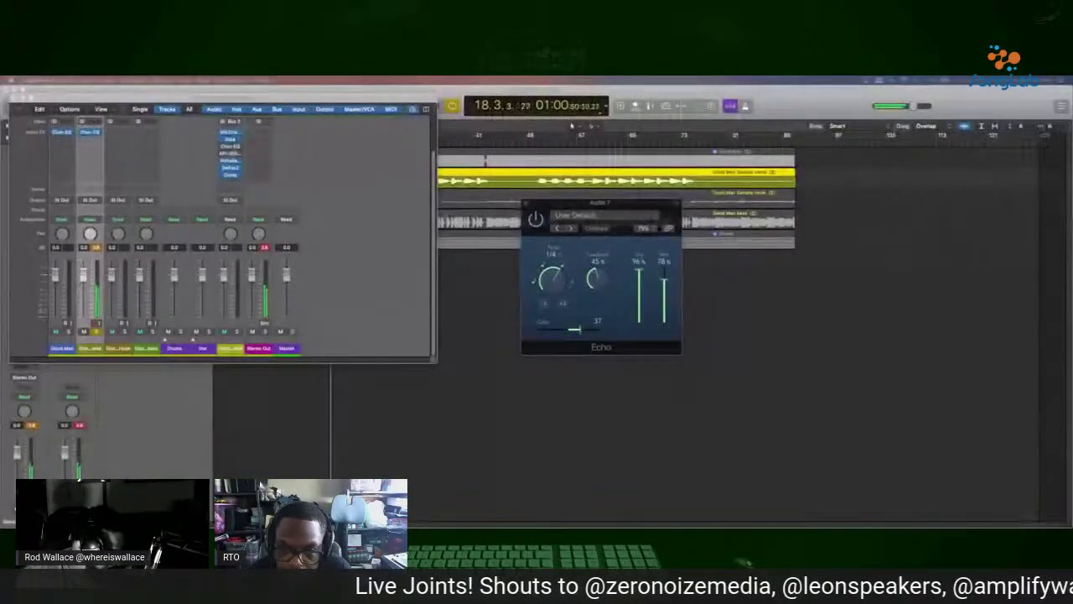
Close the Echo plug-in and copy the Channel EQ from Good Man Sample Verse to the Good Man Sample Hook channel in the mixer.
click(525, 204)
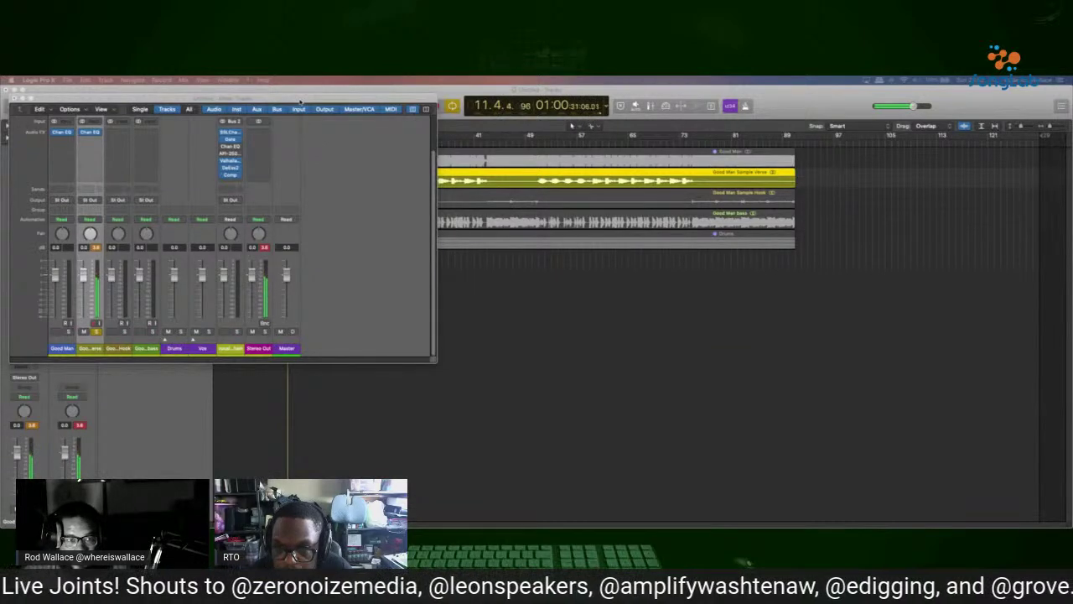
drag(300, 101, 831, 210)
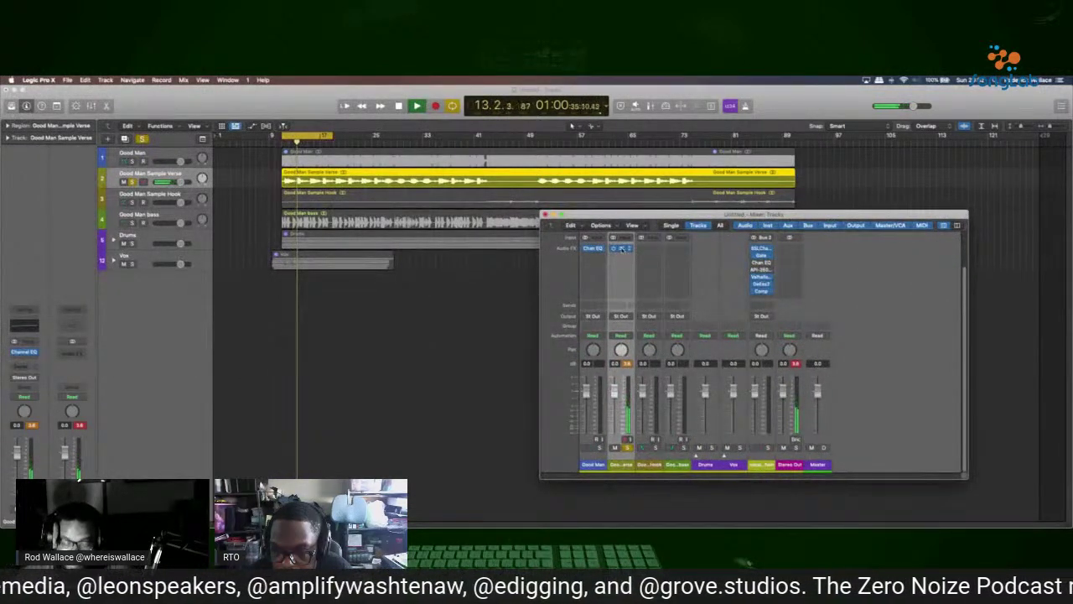
drag(621, 249, 650, 250)
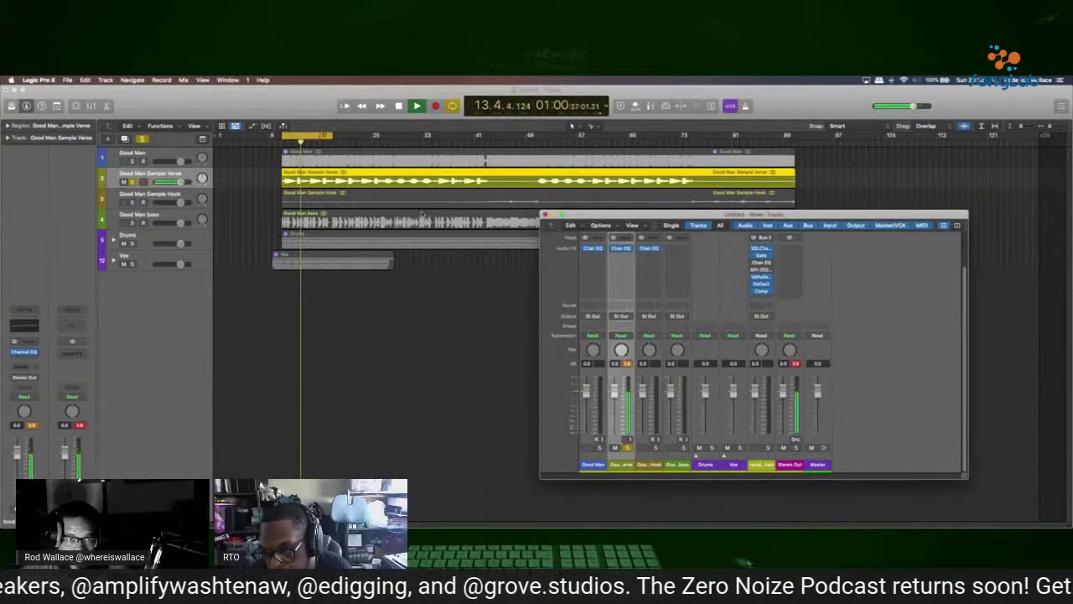
key(x)
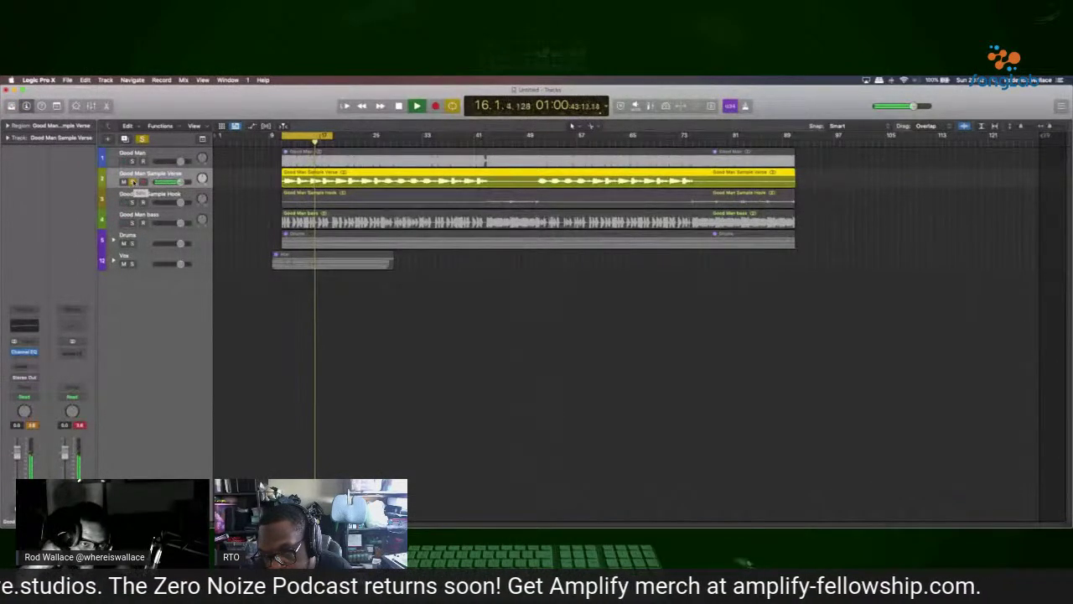
Duplicate the Good Man Sample Verse and Good Man Sample Hook tracks with their regions and settings directly below the originals.
shift+click(159, 194)
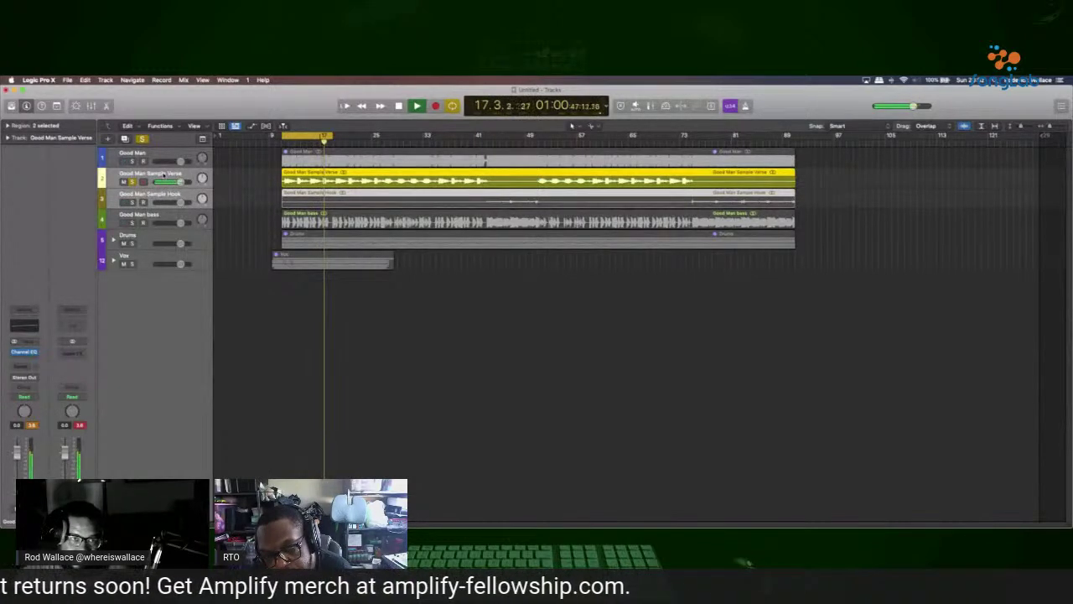
right_click(162, 194)
click(155, 202)
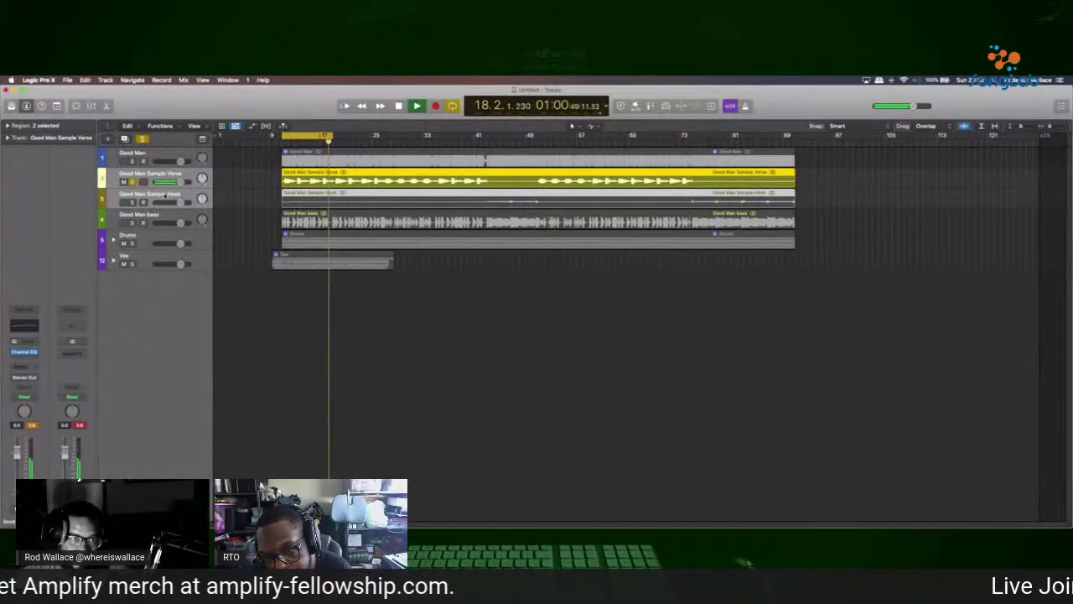
right_click(164, 193)
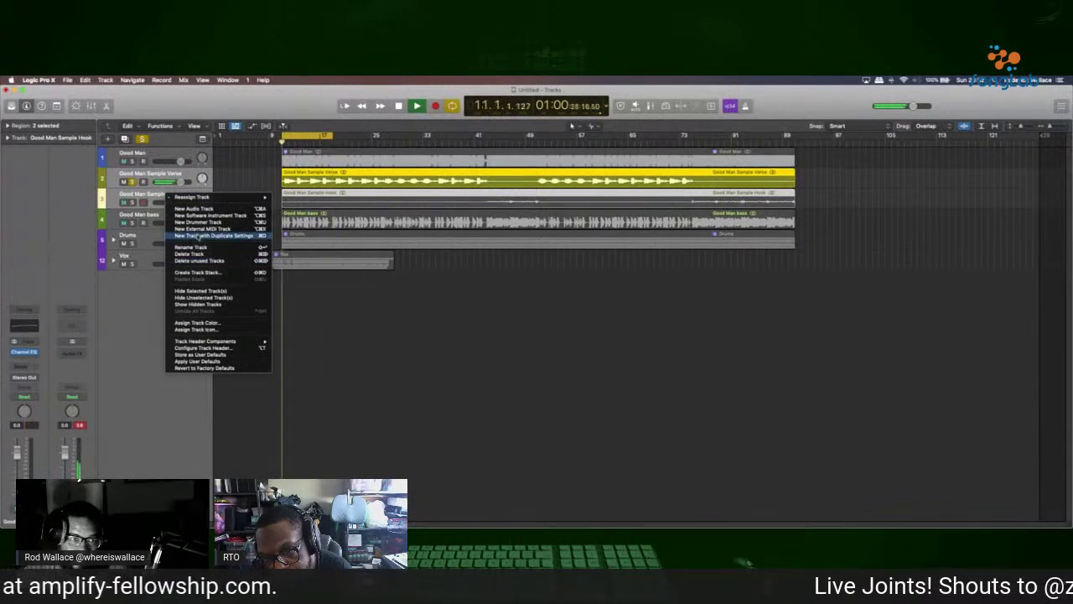
click(168, 173)
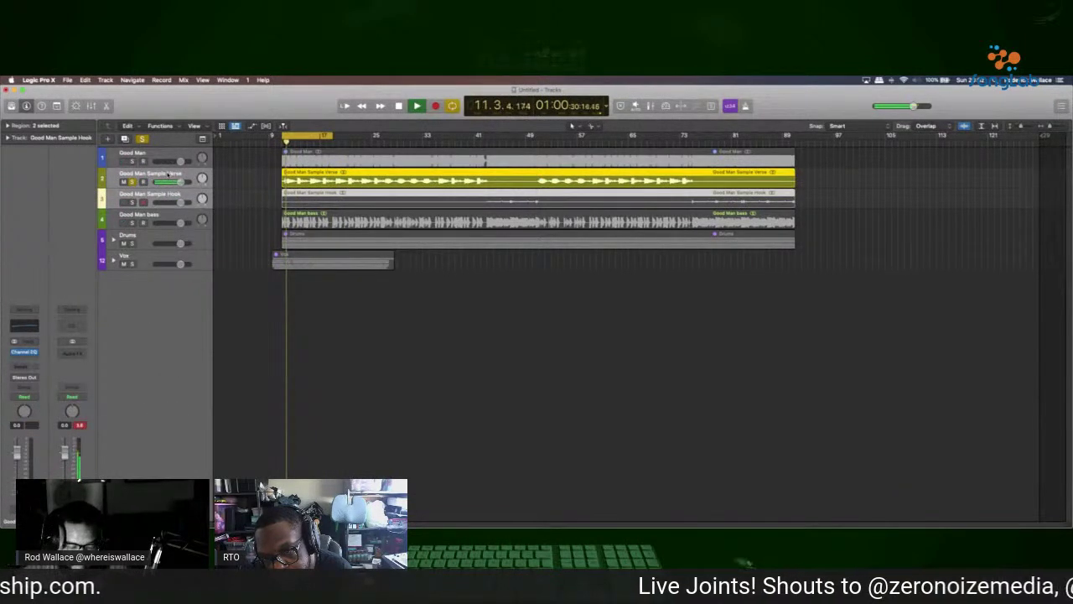
drag(168, 172, 165, 213)
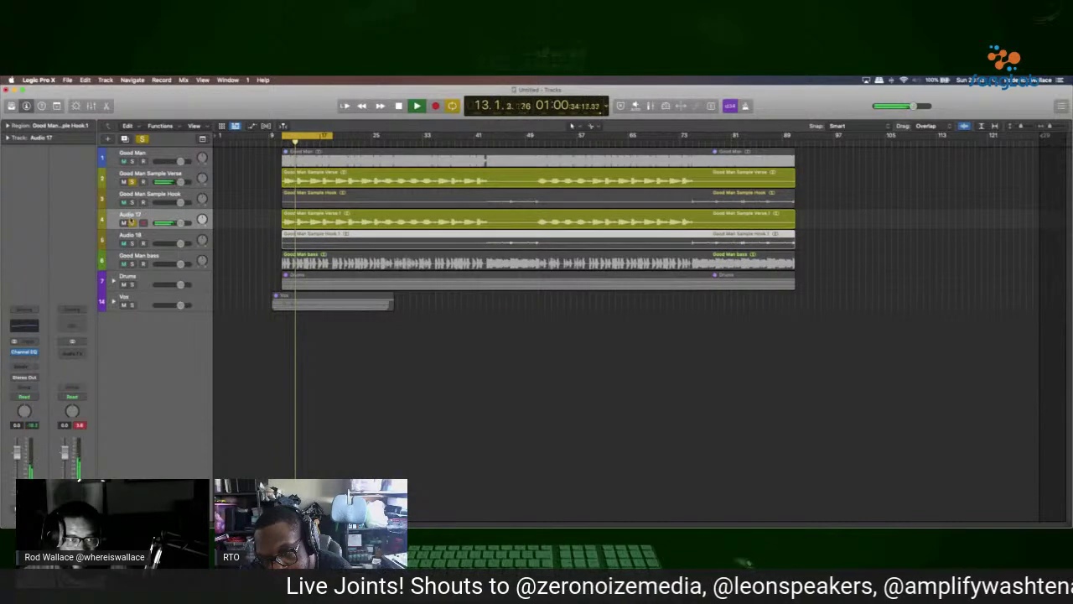
Rename the duplicated verse track as filtered sample verse.
double_click(130, 215)
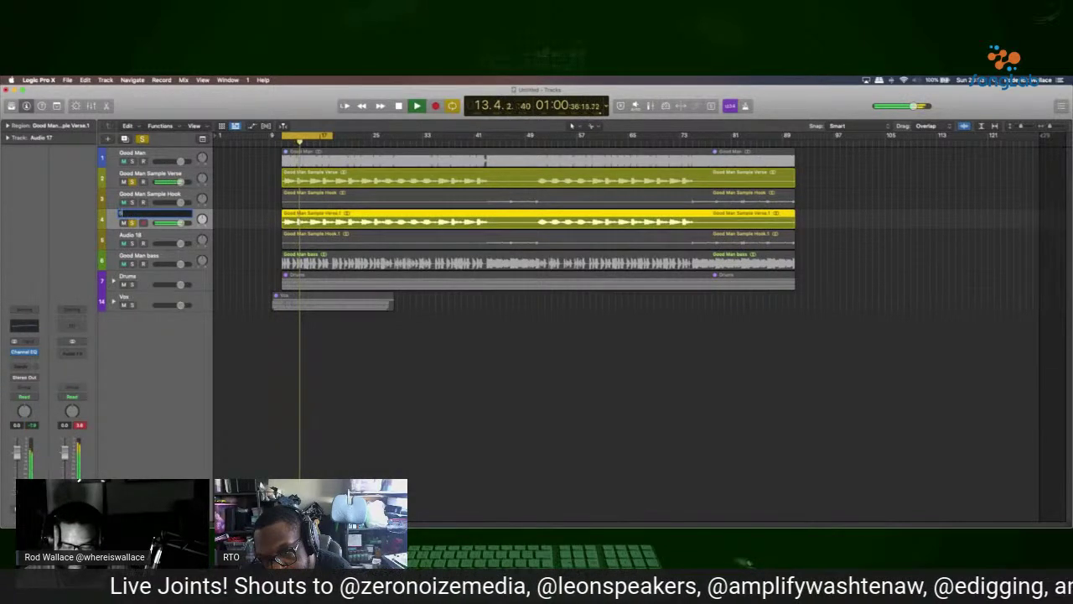
text(Stereo sampl)
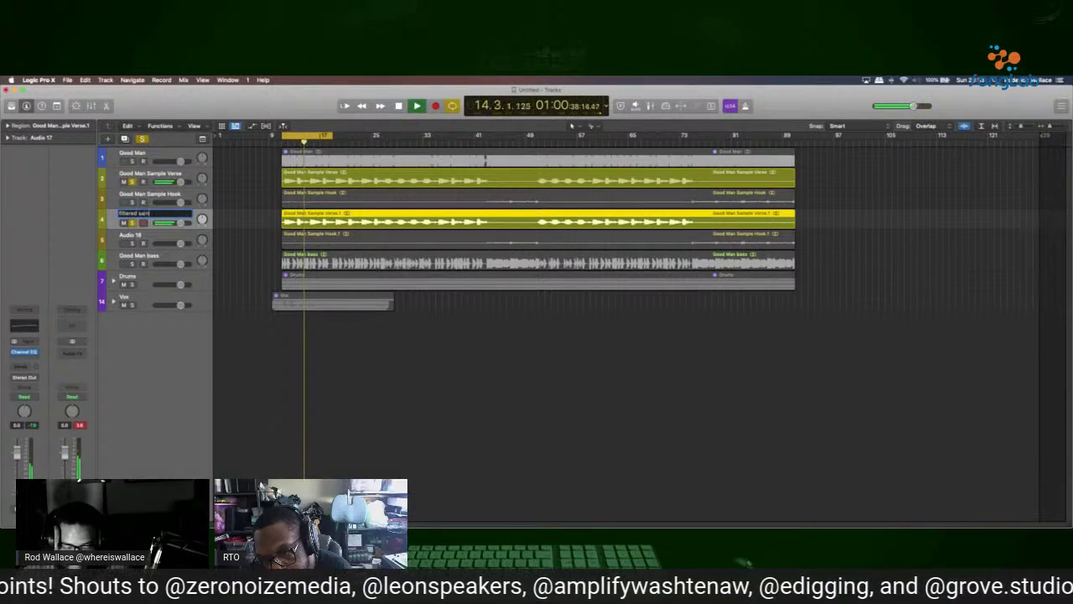
text(e verse)
key(Return)
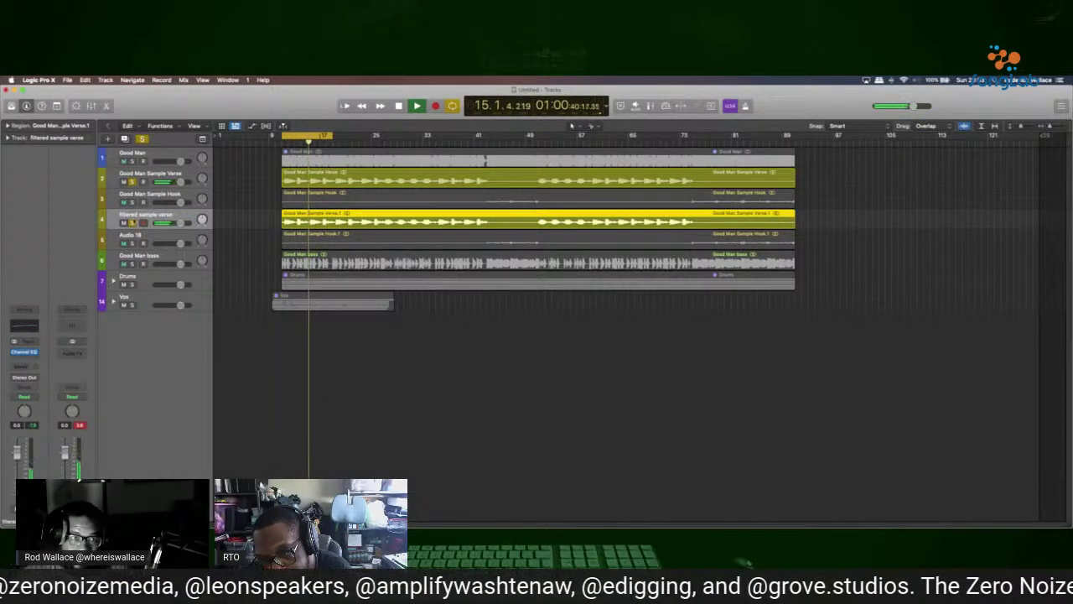
Rename the duplicated hook track as filtered sample hook.
click(136, 236)
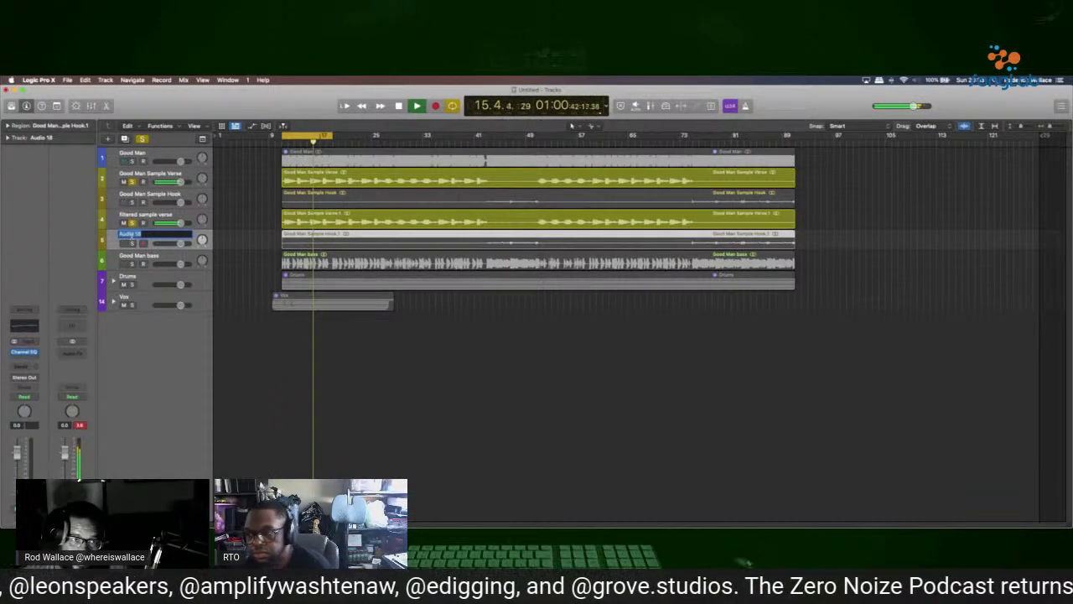
click(136, 237)
text(filtered sampl)
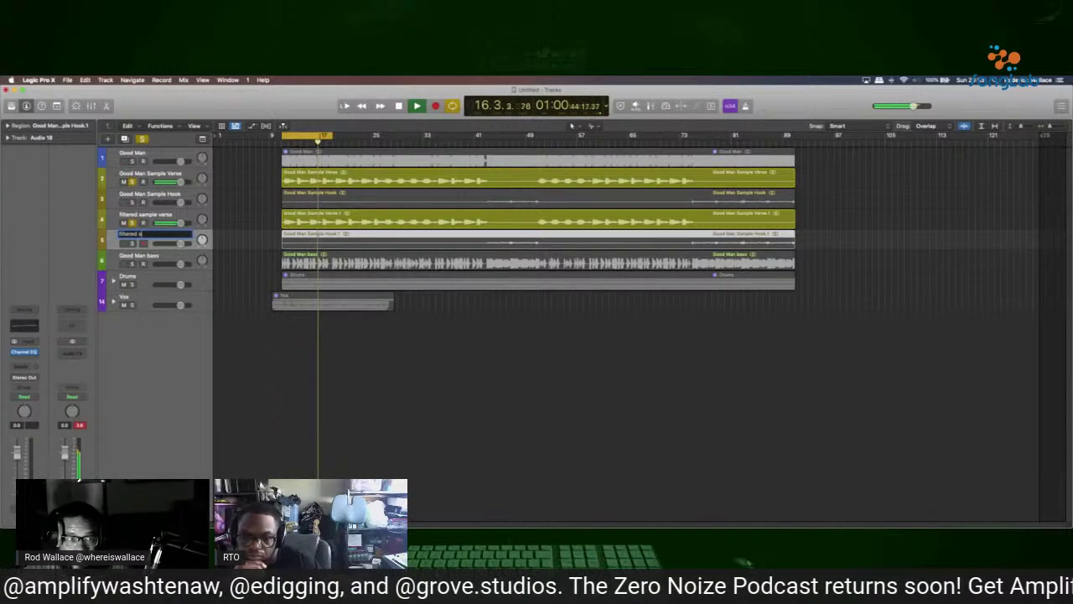
text(e hook)
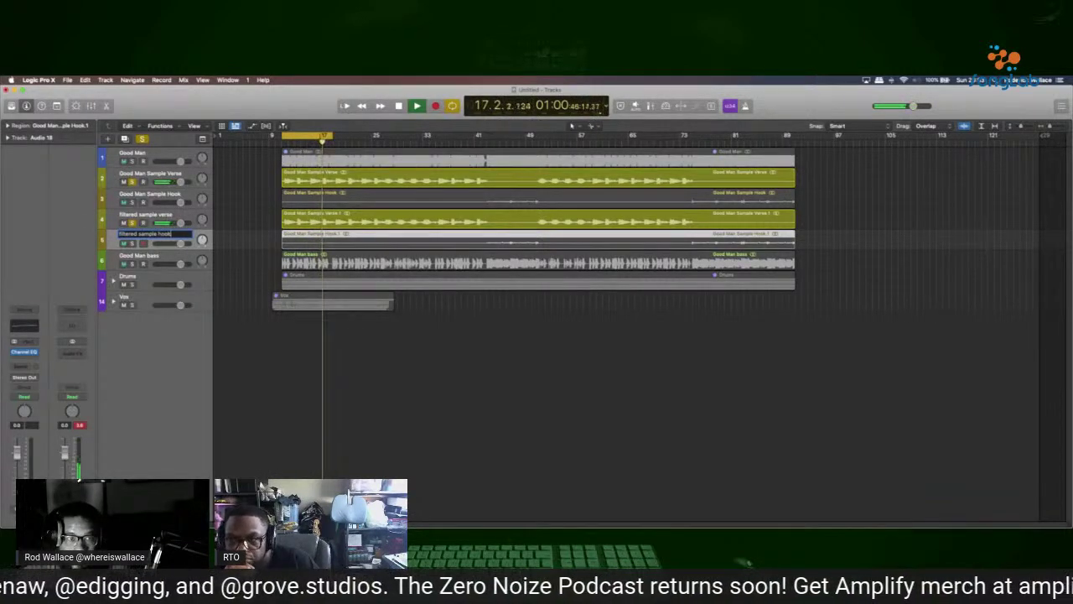
key(Return)
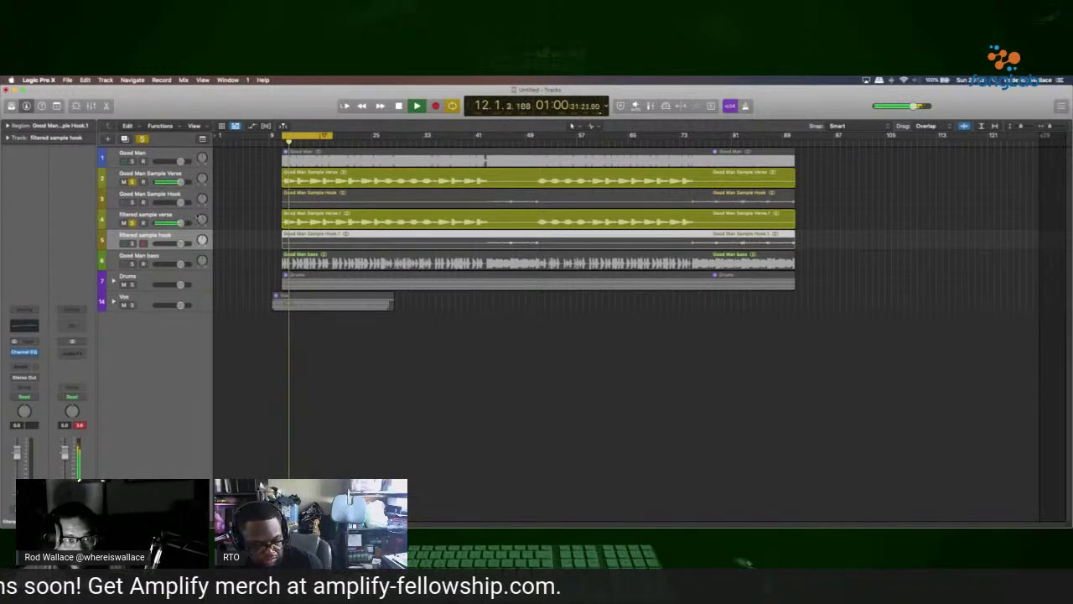
Mute the filtered sample verse track and solo Good Man Sample Hook with playback from about bar 41.
click(131, 222)
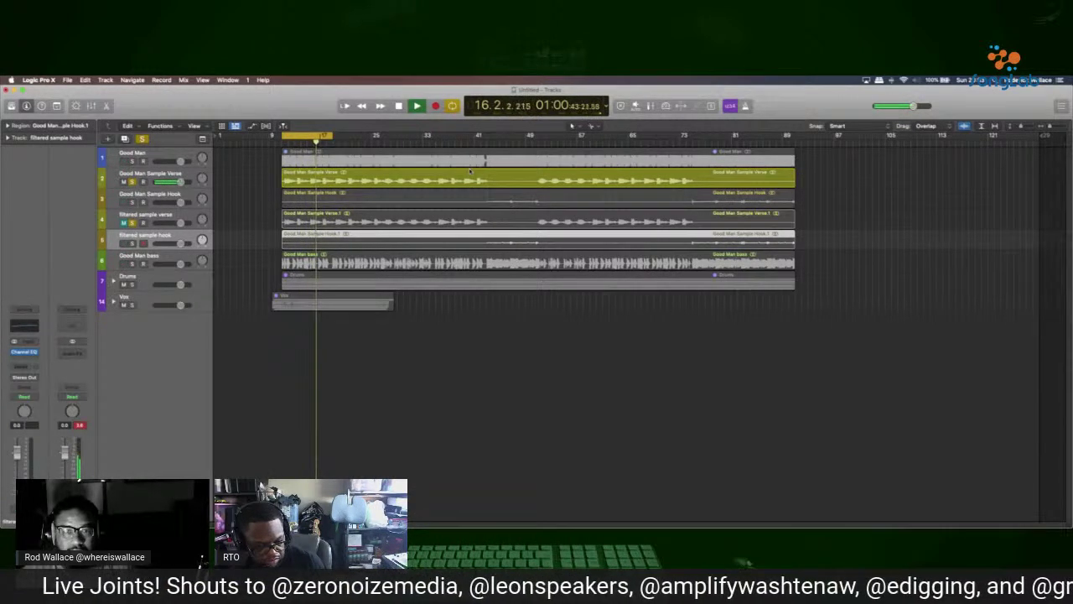
click(478, 138)
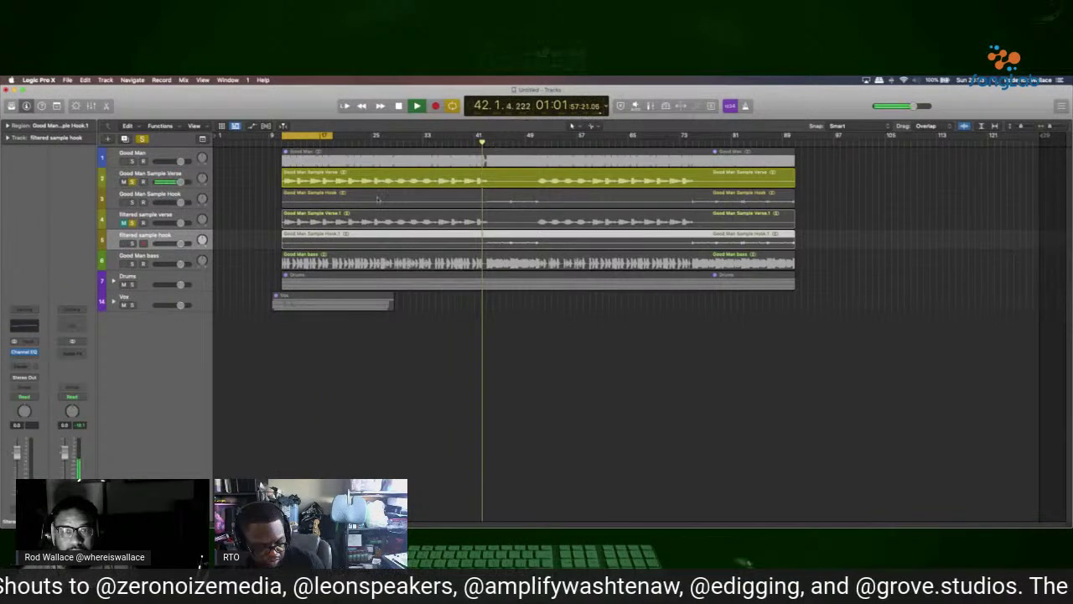
click(131, 202)
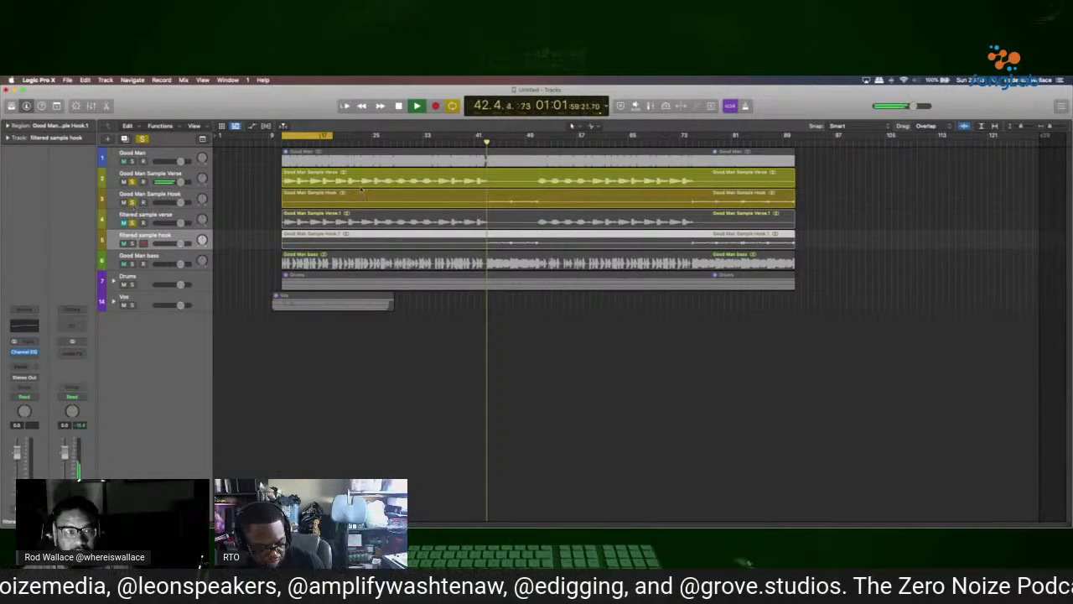
Cut the Good Man Sample Hook region down to two parts, about bars 41 to 52 and from about bar 73 onward.
click(511, 201)
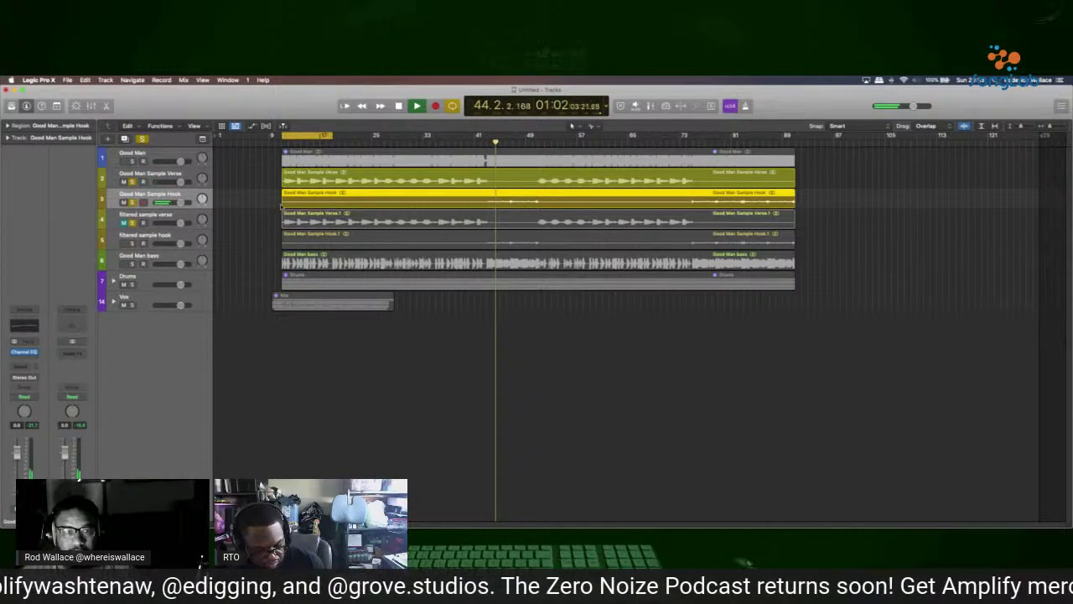
drag(287, 206, 475, 211)
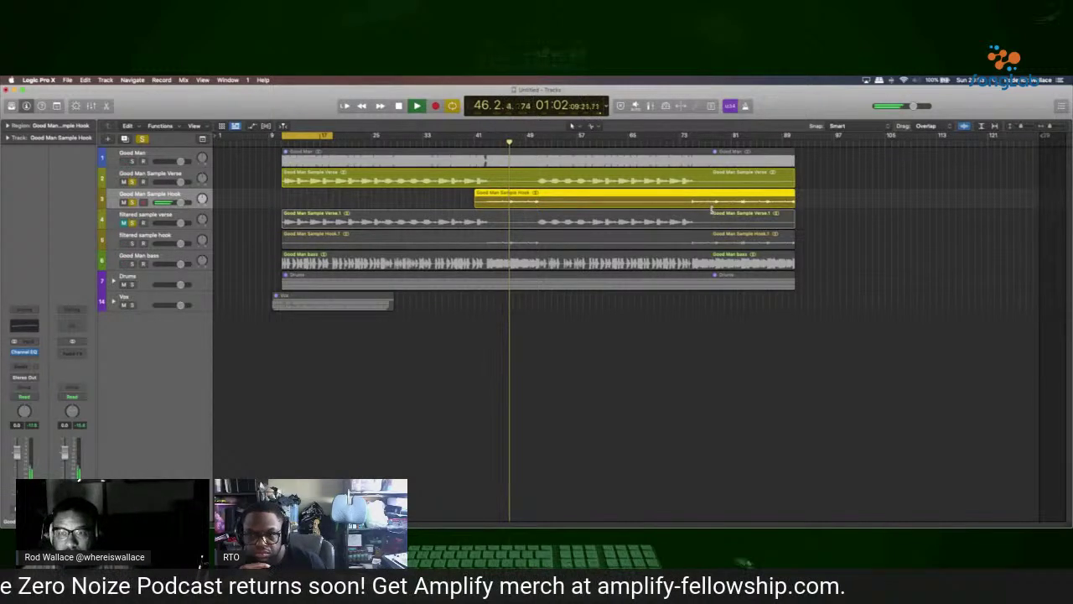
drag(684, 199, 546, 204)
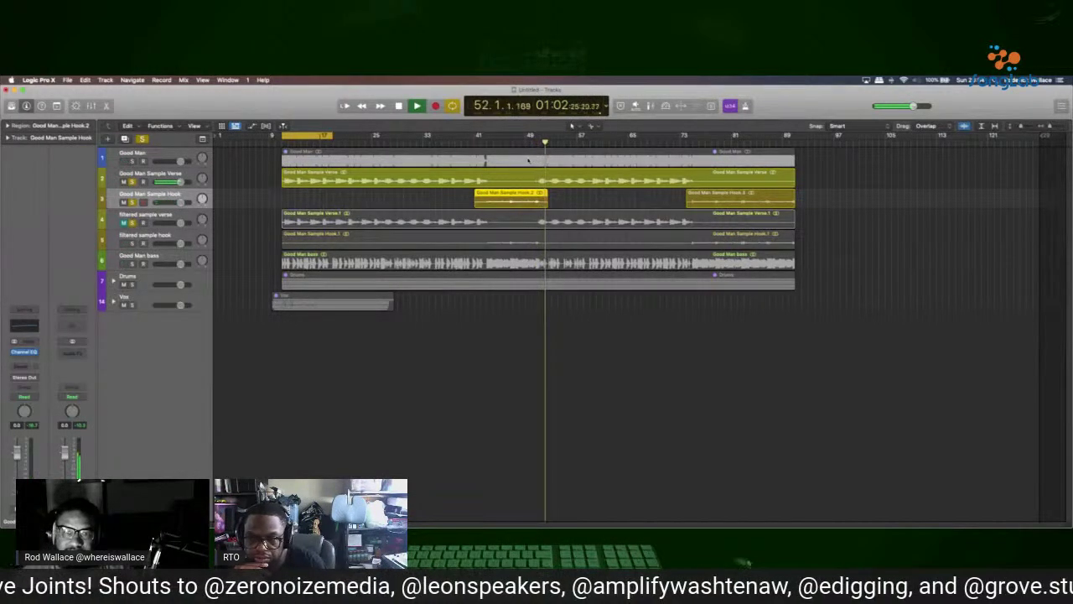
Replay from about bar 41, unmute the filtered sample verse track and mute the Good Man Sample Hook track.
click(476, 137)
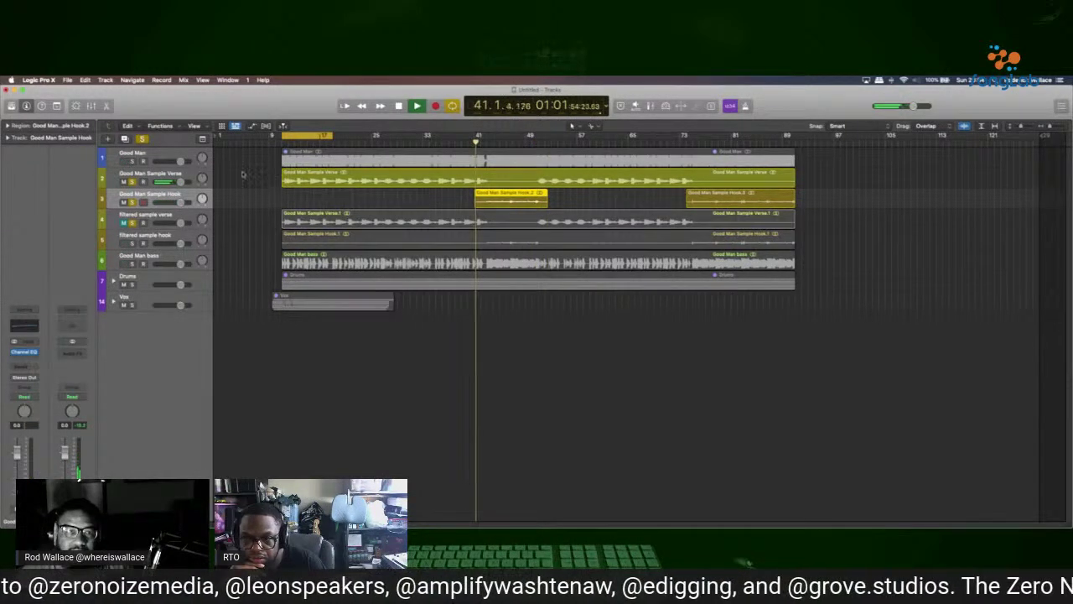
click(167, 174)
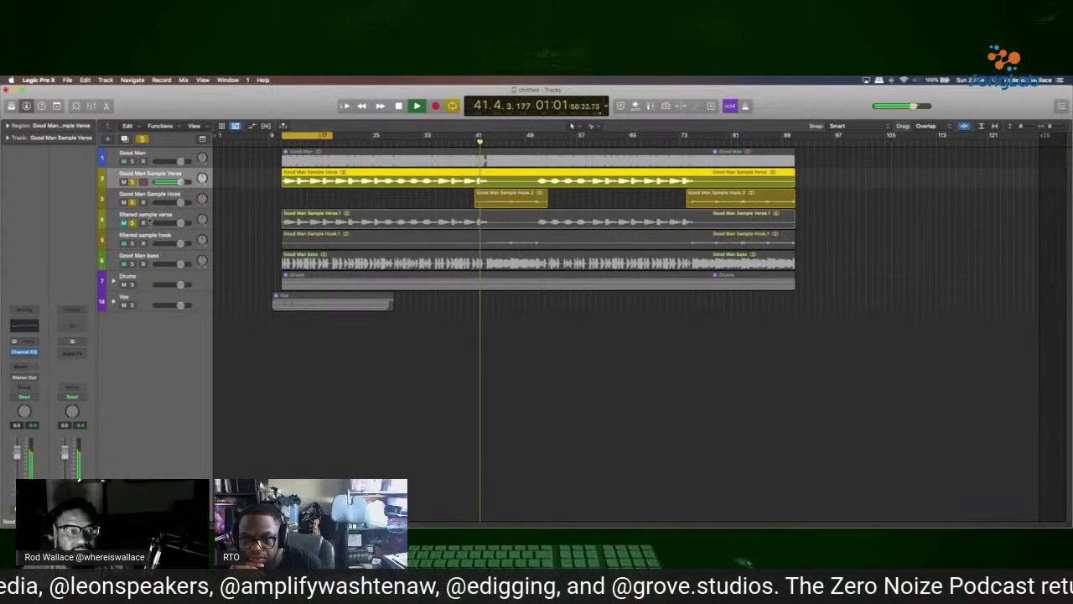
click(154, 216)
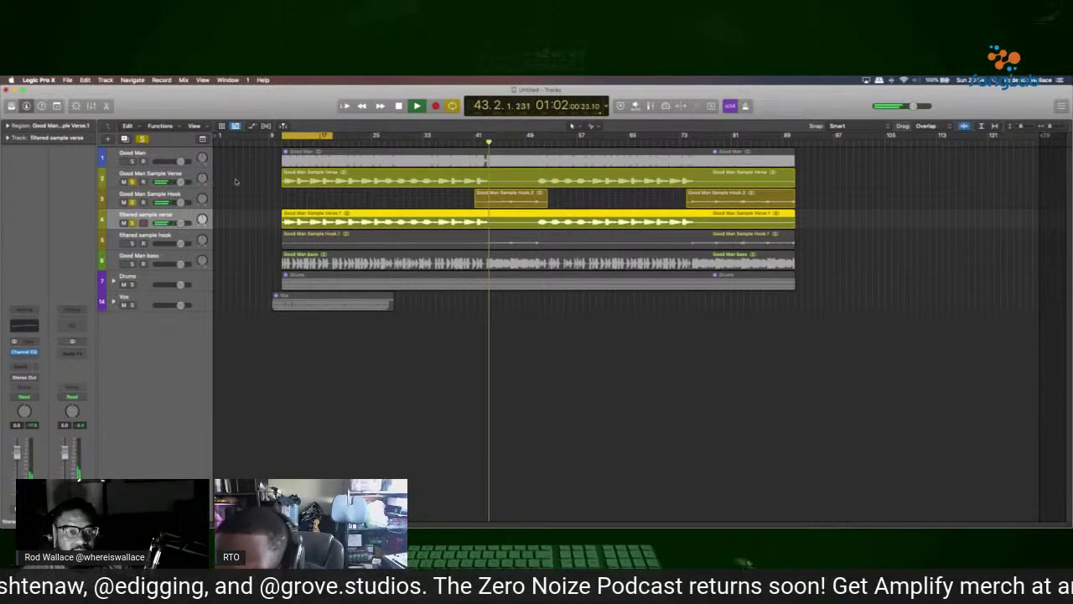
click(123, 202)
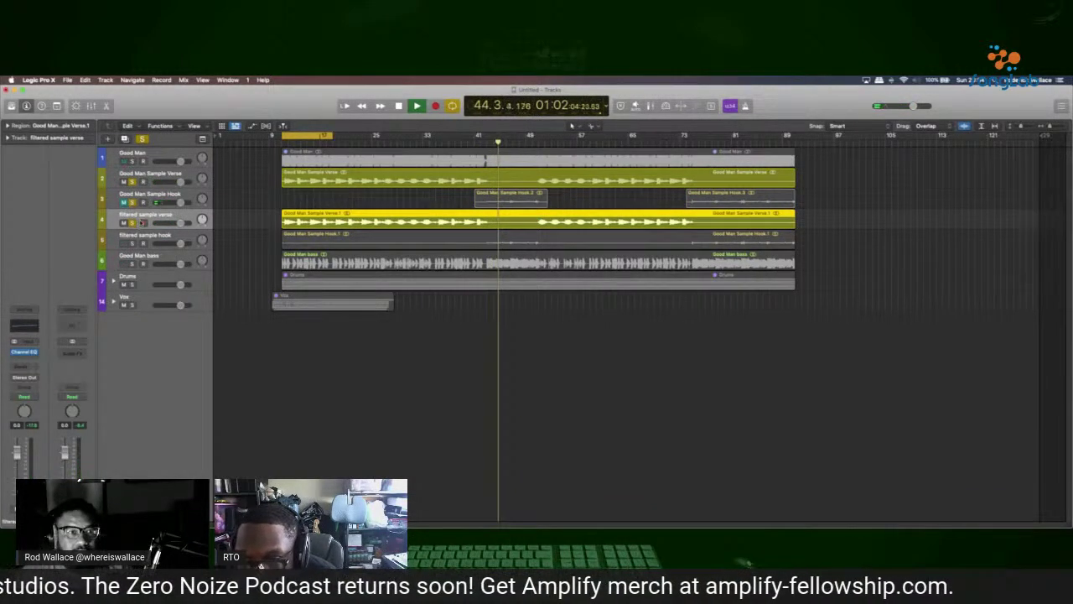
Play from about bar 23 with Good Man Sample Verse silenced, leaving only the filtered sample verse track soloed.
click(359, 139)
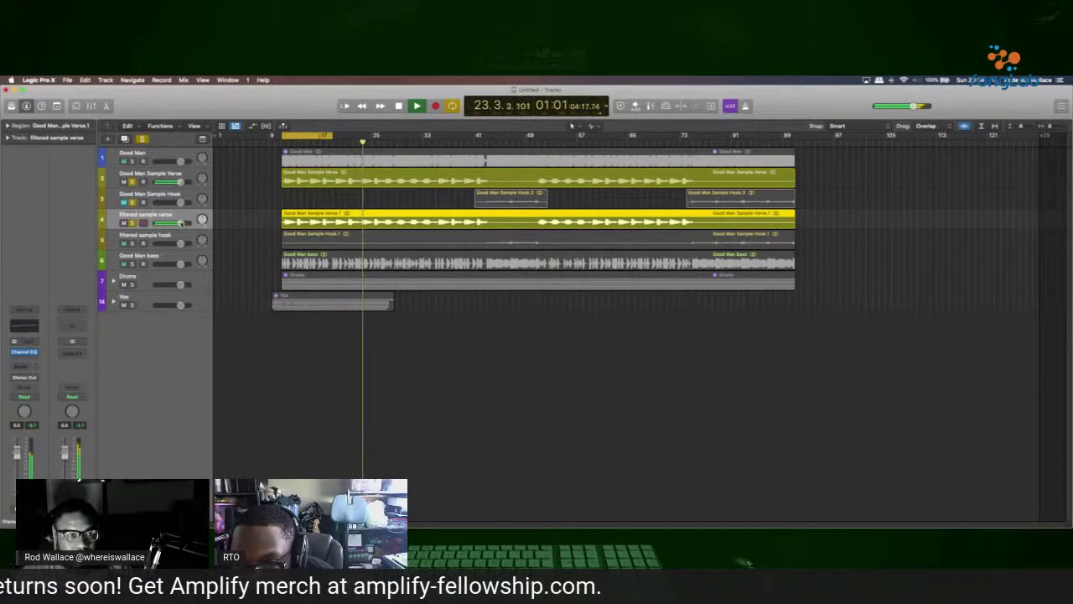
click(124, 181)
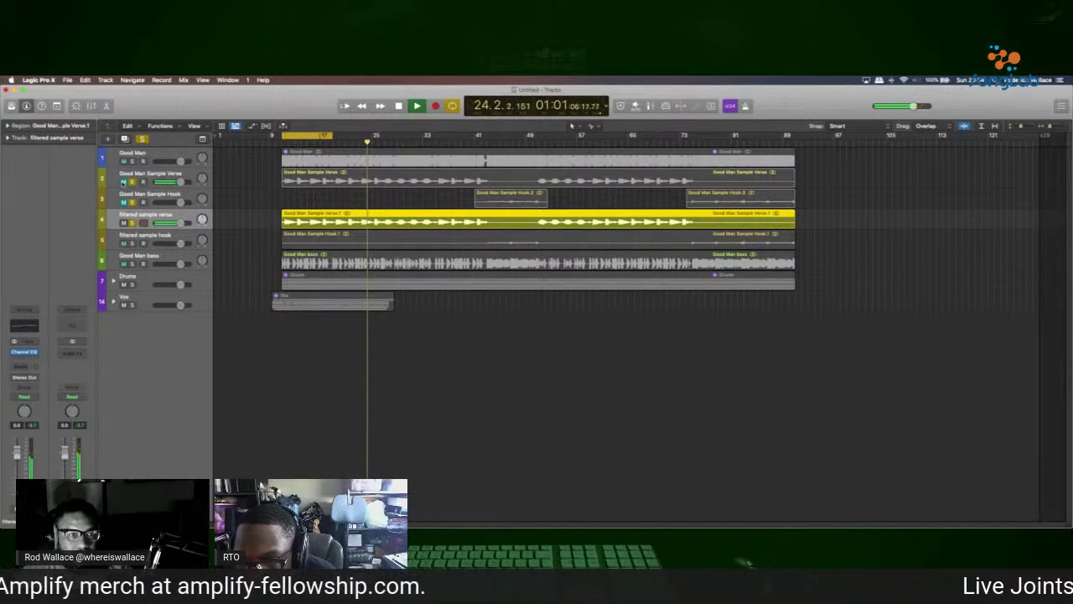
click(126, 202)
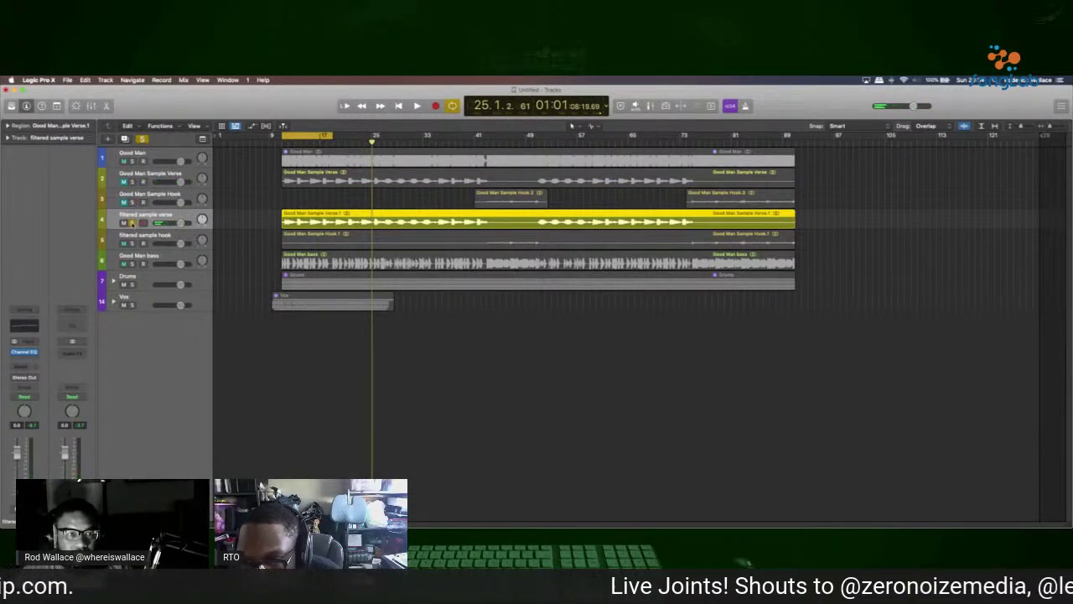
Turn off the filtered sample verse solo, expand the Drums stack, and unmute Good Man Sample Hook and Good Man Sample Verse.
click(131, 223)
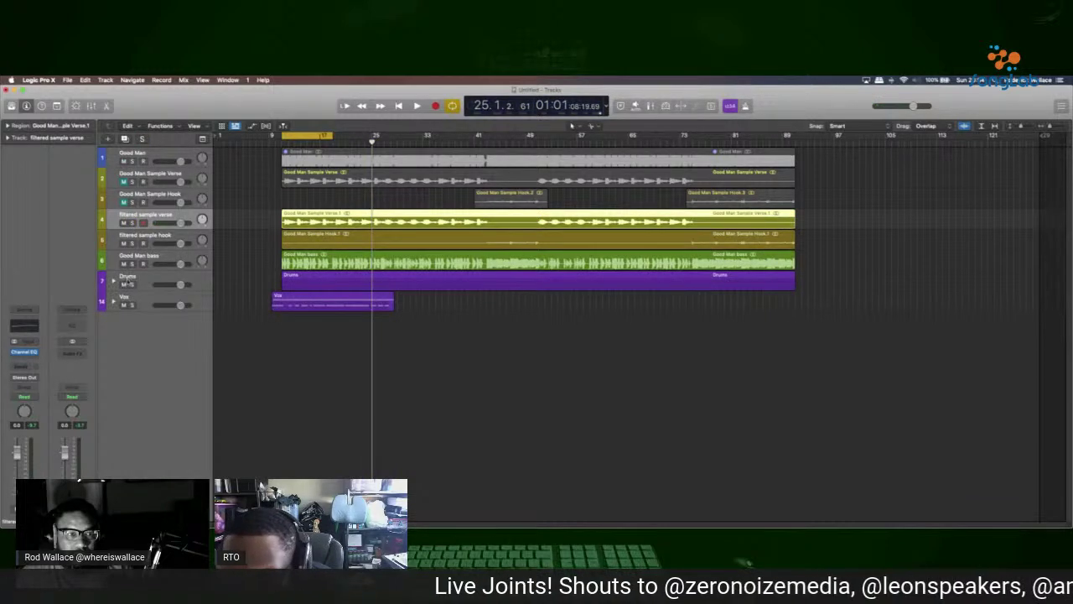
click(113, 282)
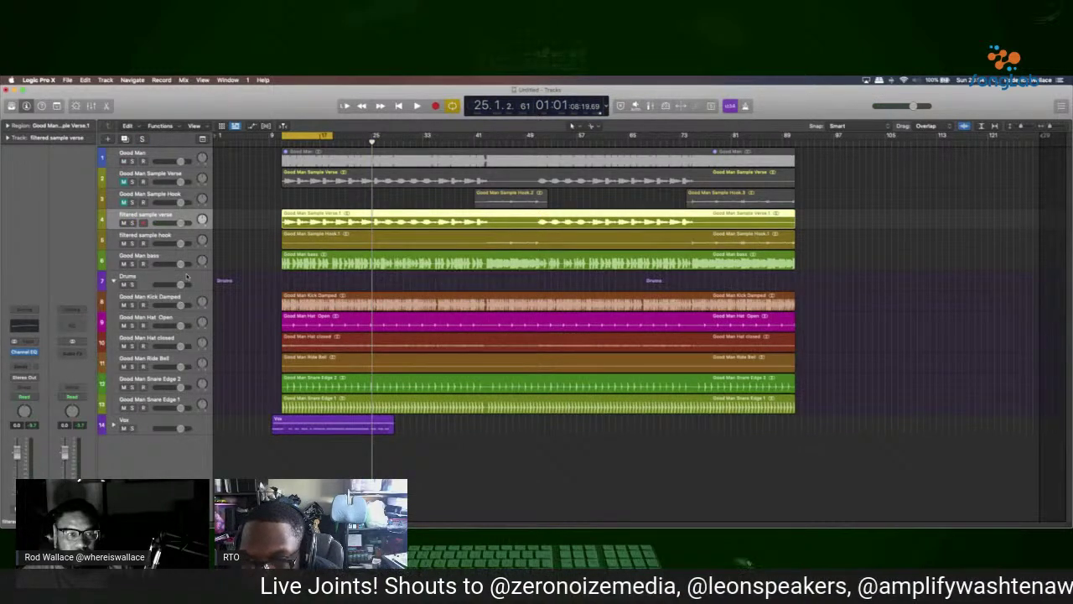
click(123, 202)
click(126, 180)
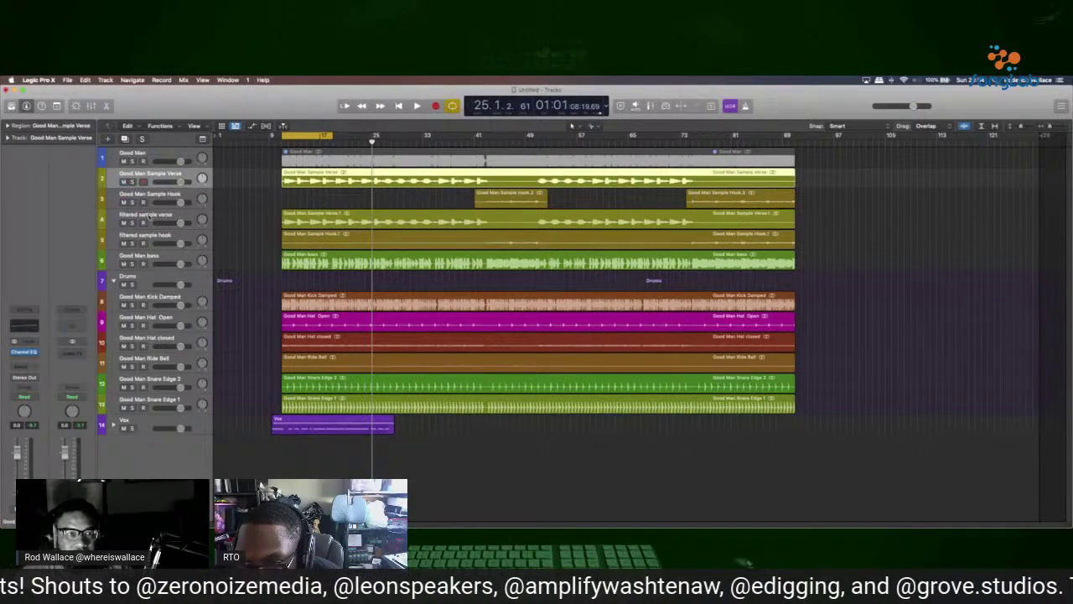
Move the filtered sample verse track directly below Good Man Sample Verse and play the arrangement around bar 43.
drag(152, 216, 155, 186)
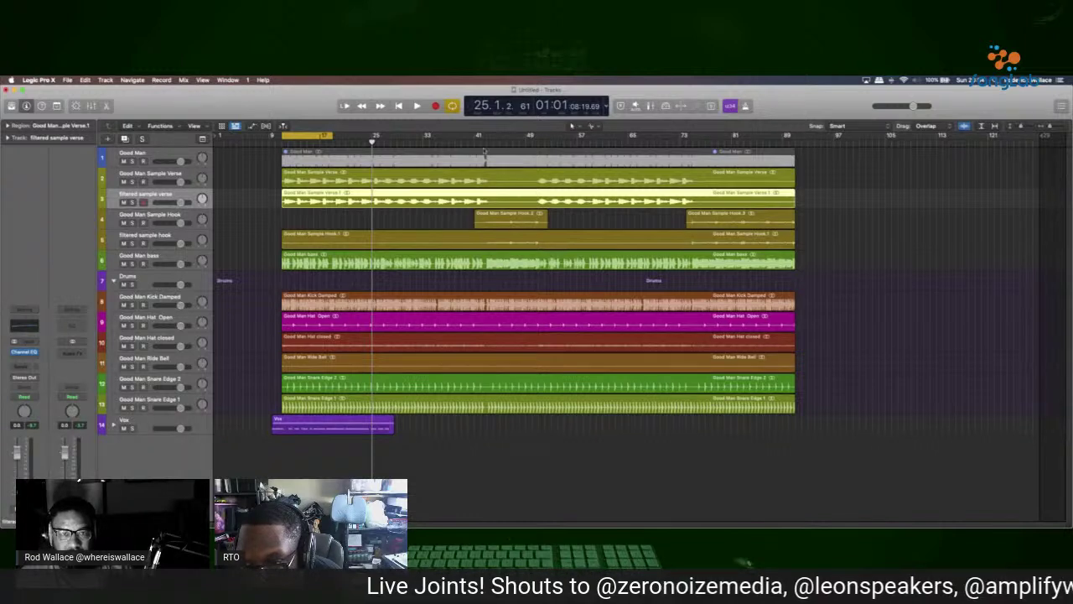
key(space)
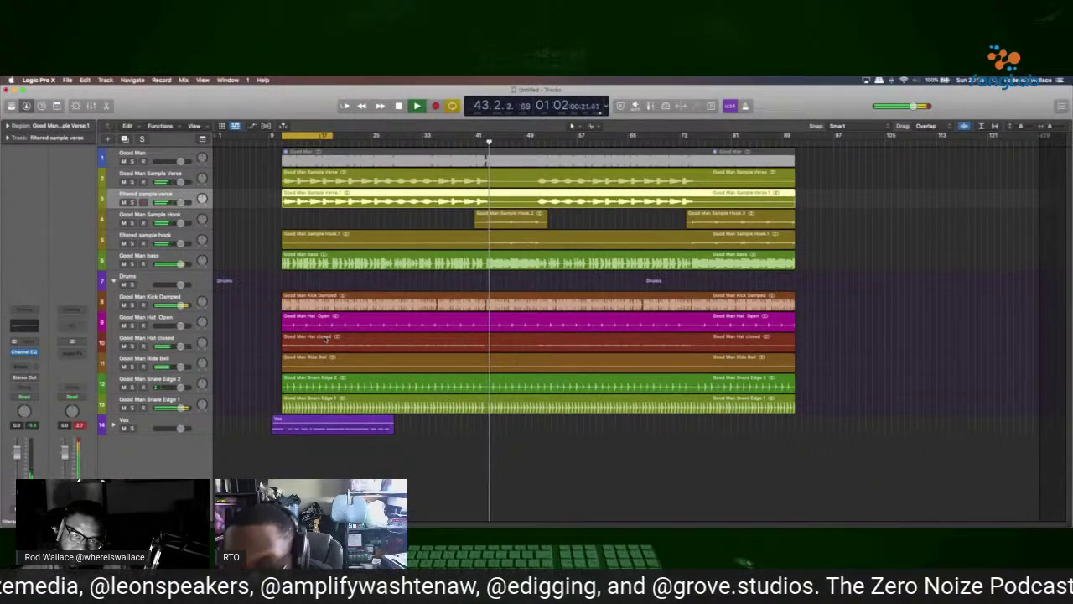
key(space)
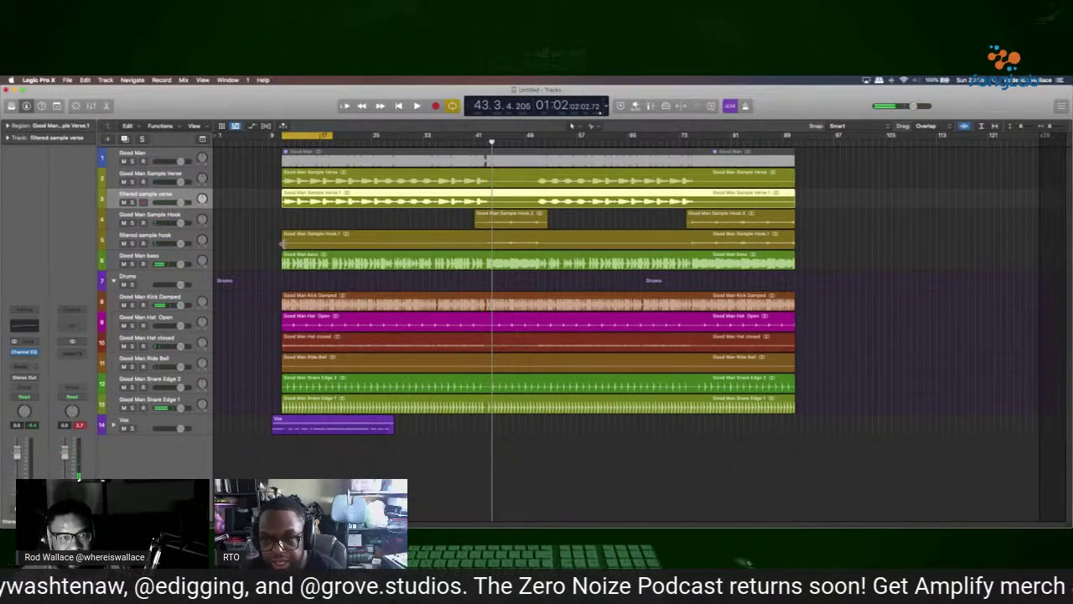
Cut the filtered sample hook region down to two parts matching Good Man Sample Hook, about bars 41 to 52 and from about bar 73.
drag(284, 243, 476, 252)
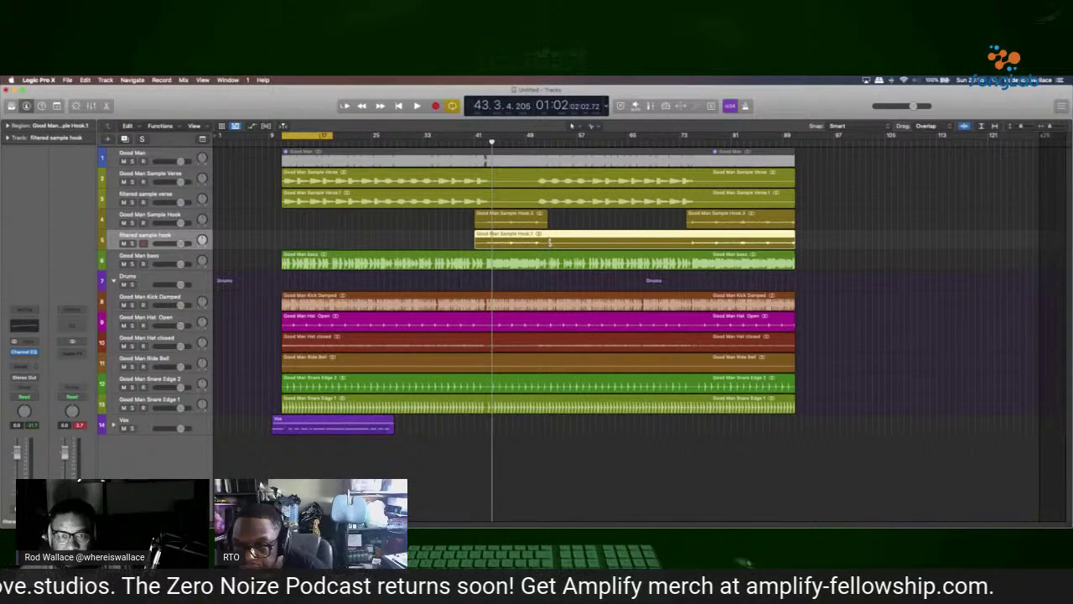
click(549, 243)
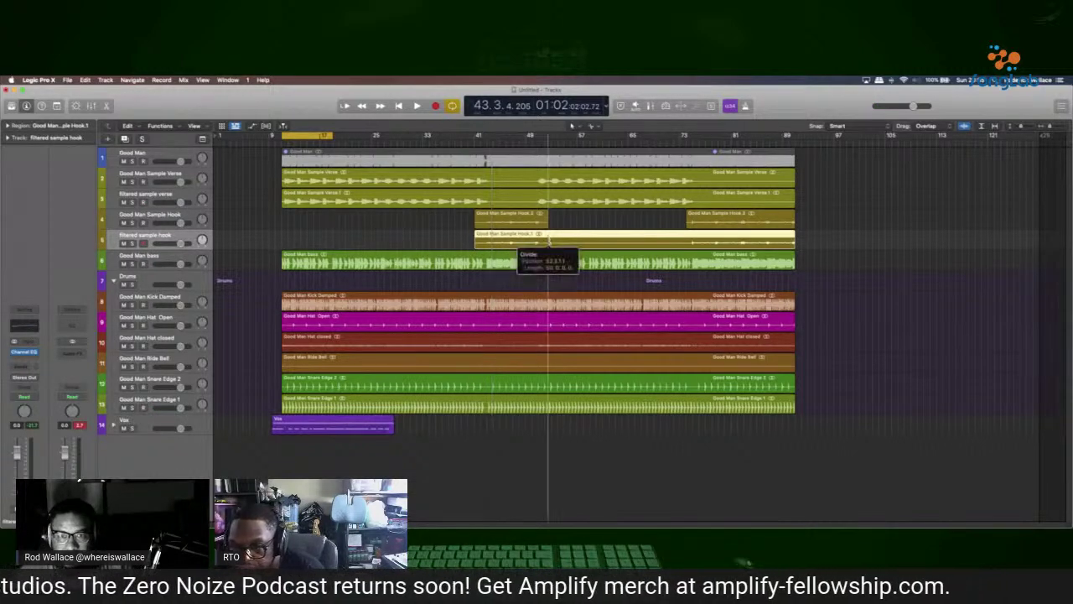
click(687, 241)
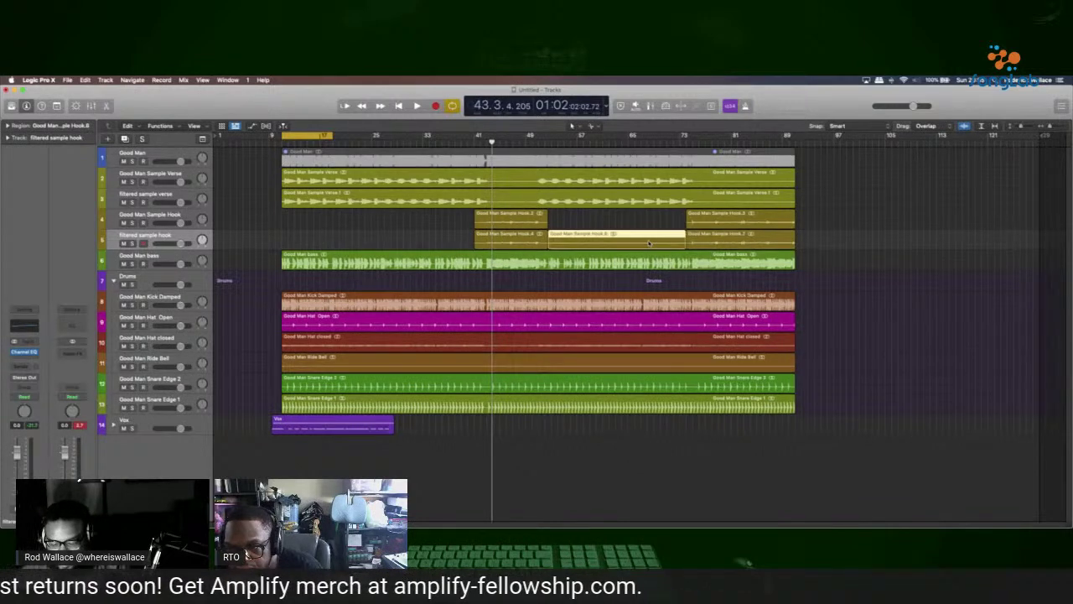
key(Delete)
Play the arrangement from about bar 15 and solo the filtered sample verse track.
key(space)
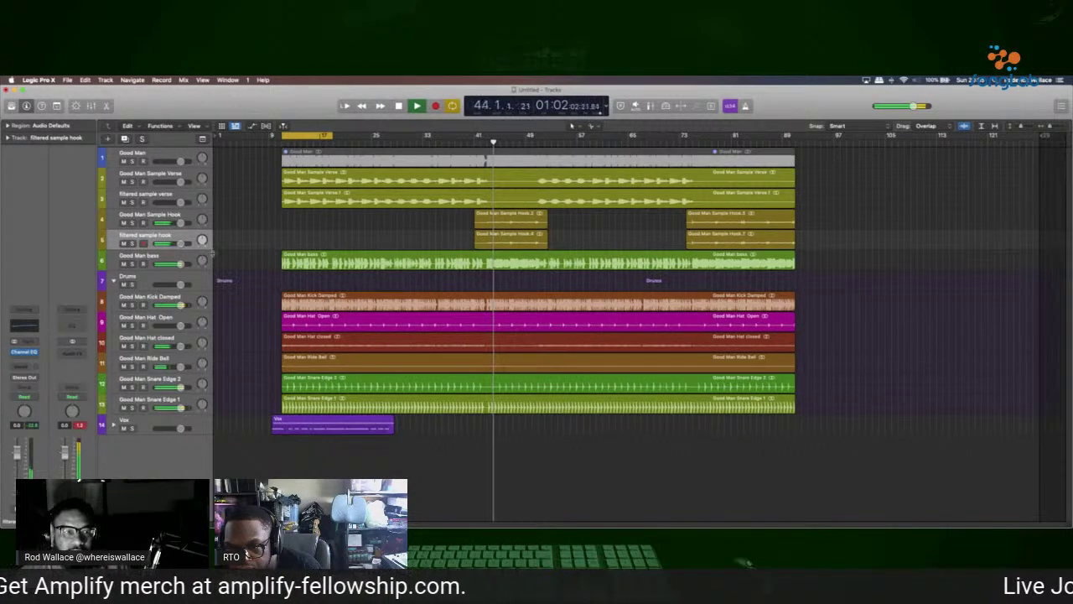
click(153, 194)
click(340, 138)
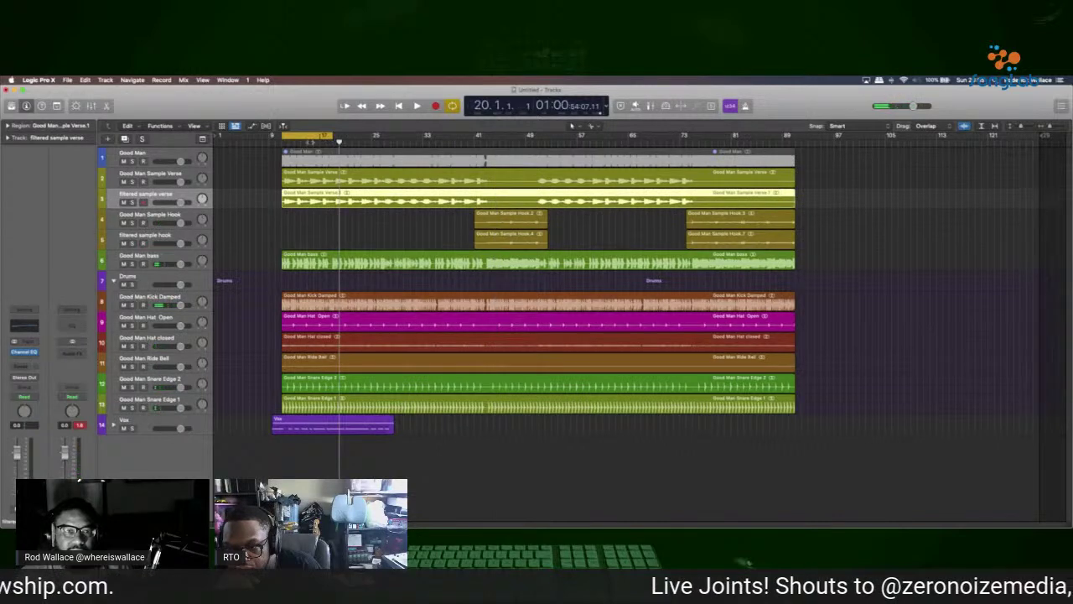
double_click(307, 138)
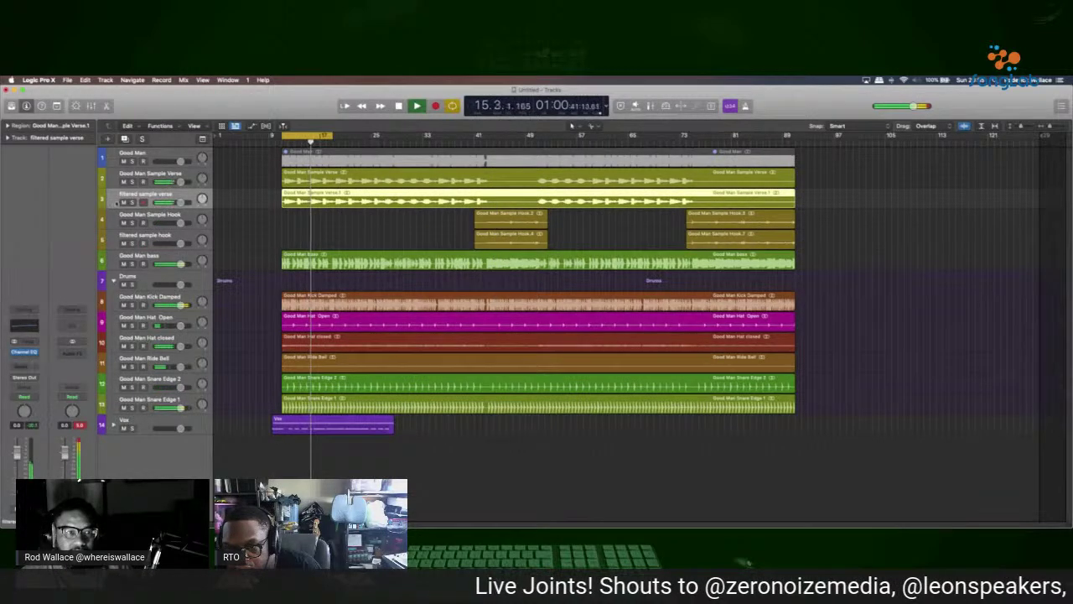
click(132, 202)
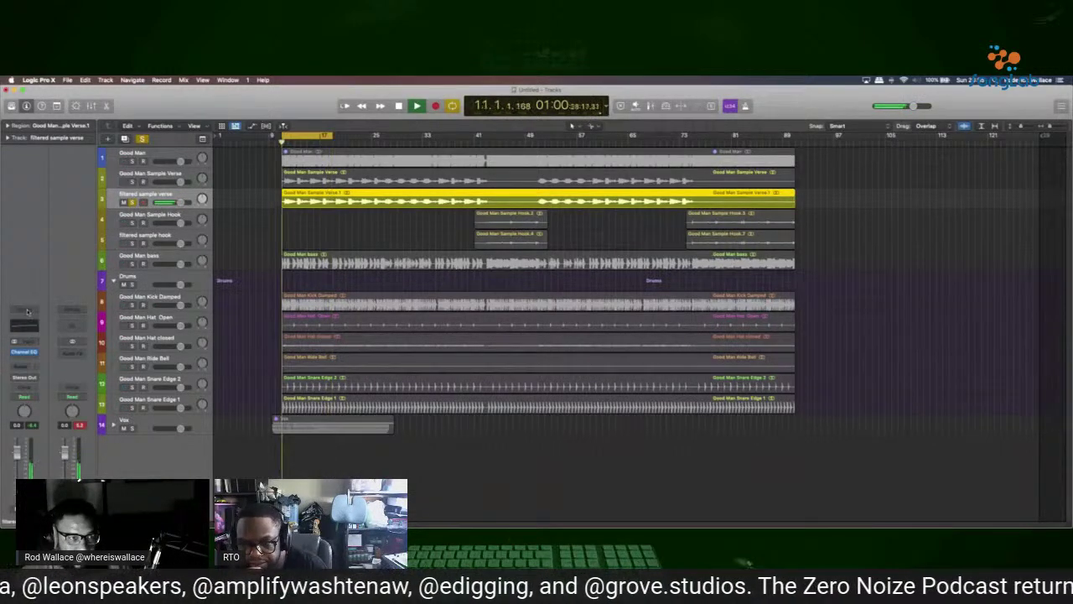
Load the filtered baseline channel strip setting on the filtered sample verse track.
click(27, 324)
click(25, 331)
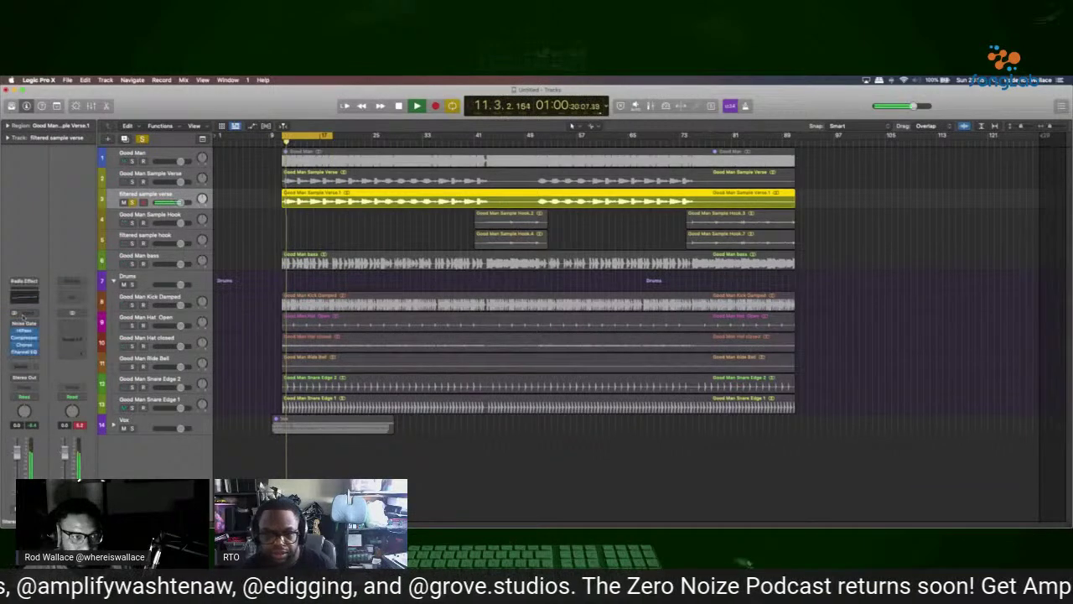
click(32, 281)
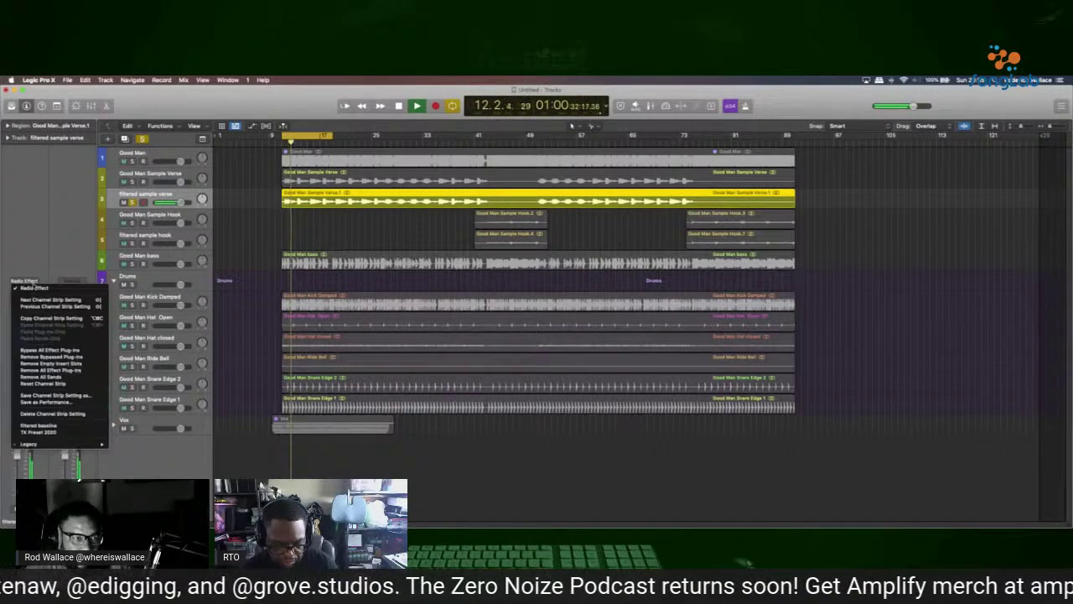
click(57, 424)
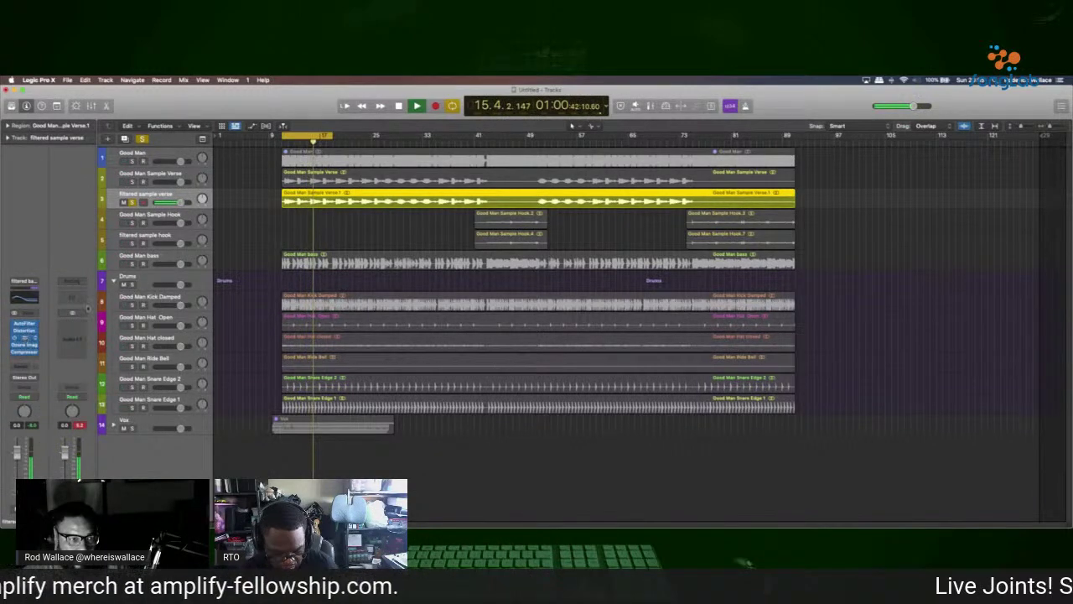
Boost the lows in the filtered sample verse's Channel EQ to +11.6 dB at 102 Hz, comparing the sound in the mix and soloed.
click(24, 336)
drag(417, 299, 435, 281)
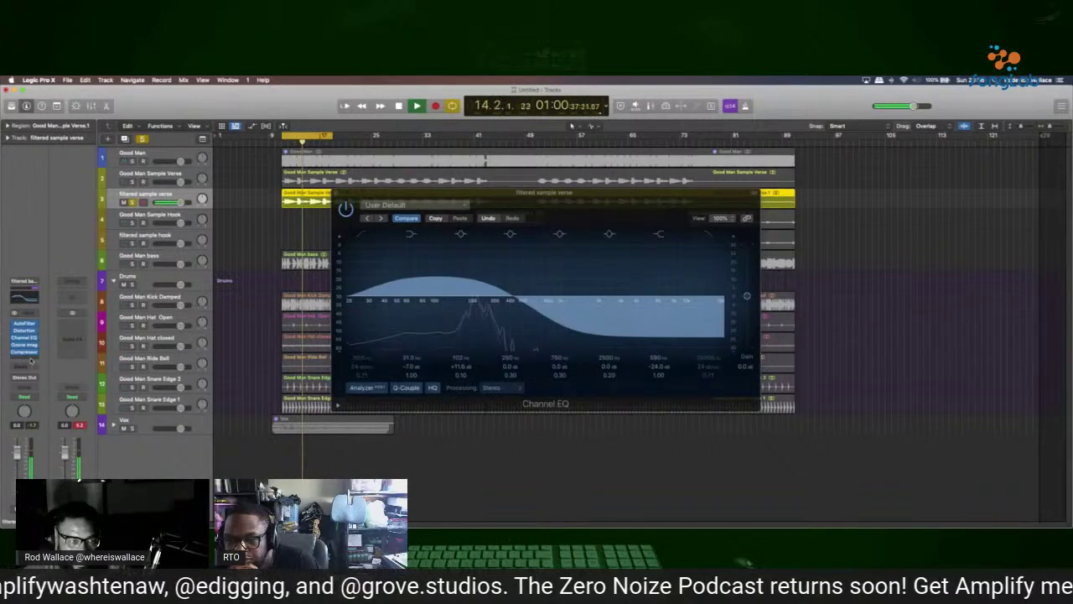
click(132, 202)
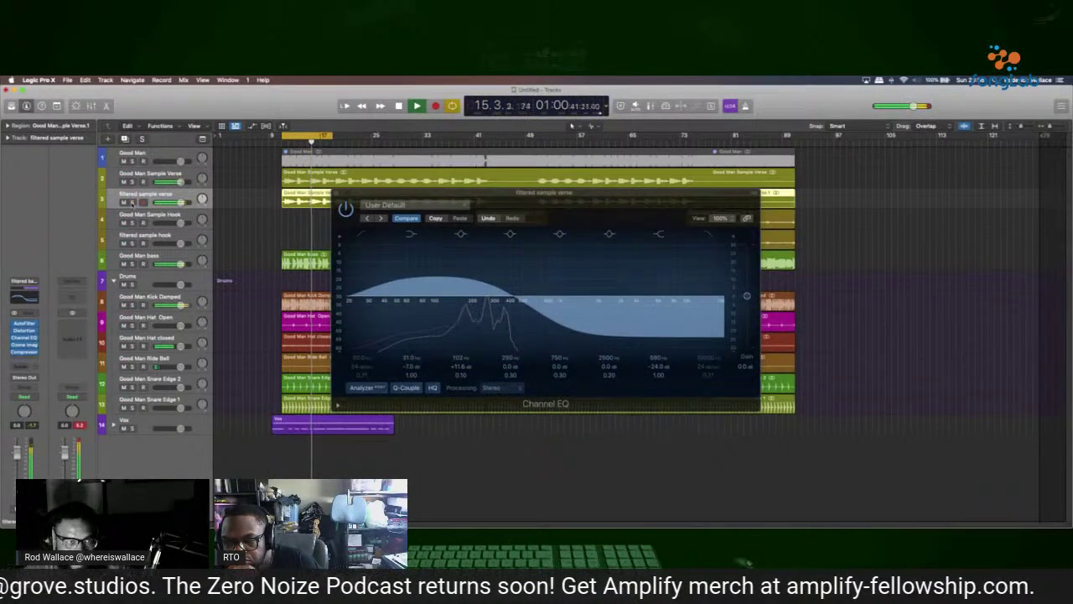
click(131, 202)
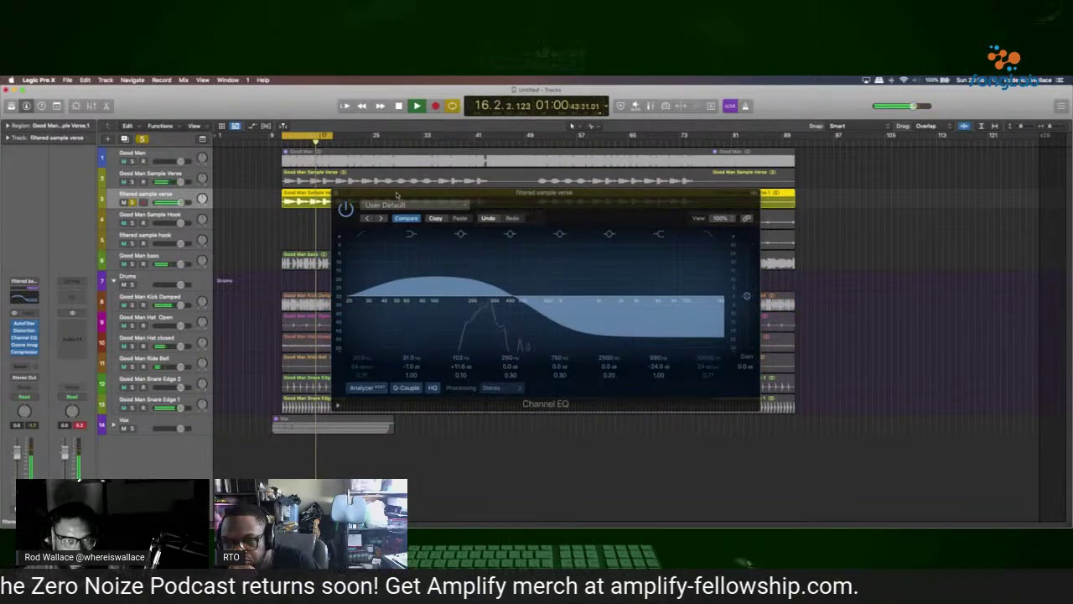
drag(371, 196, 462, 279)
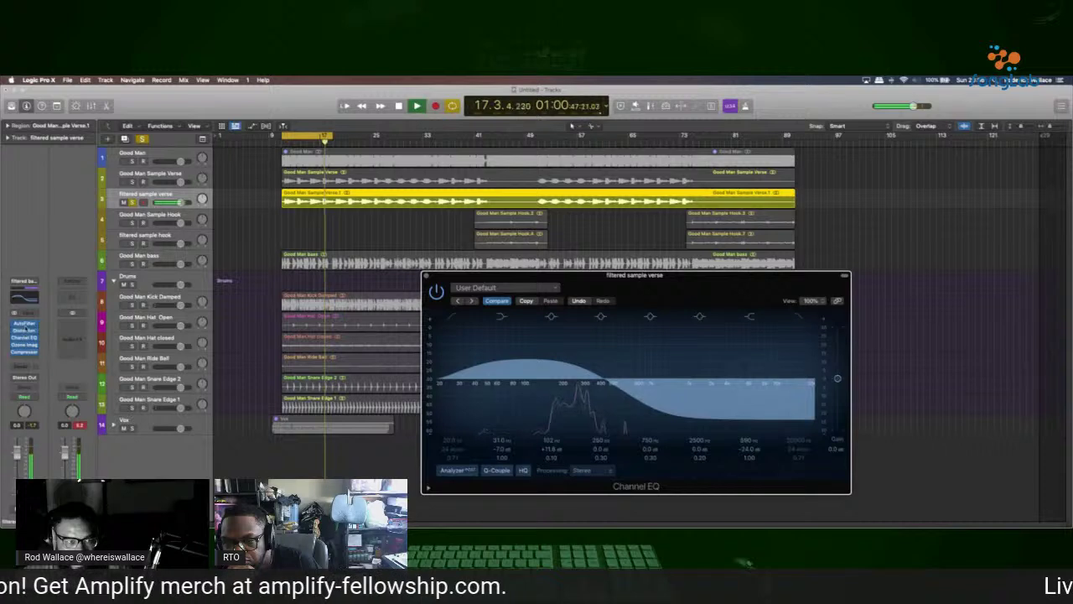
Adjust the Cutoff and Fatness of the AutoFilter on the filtered sample verse track.
click(24, 324)
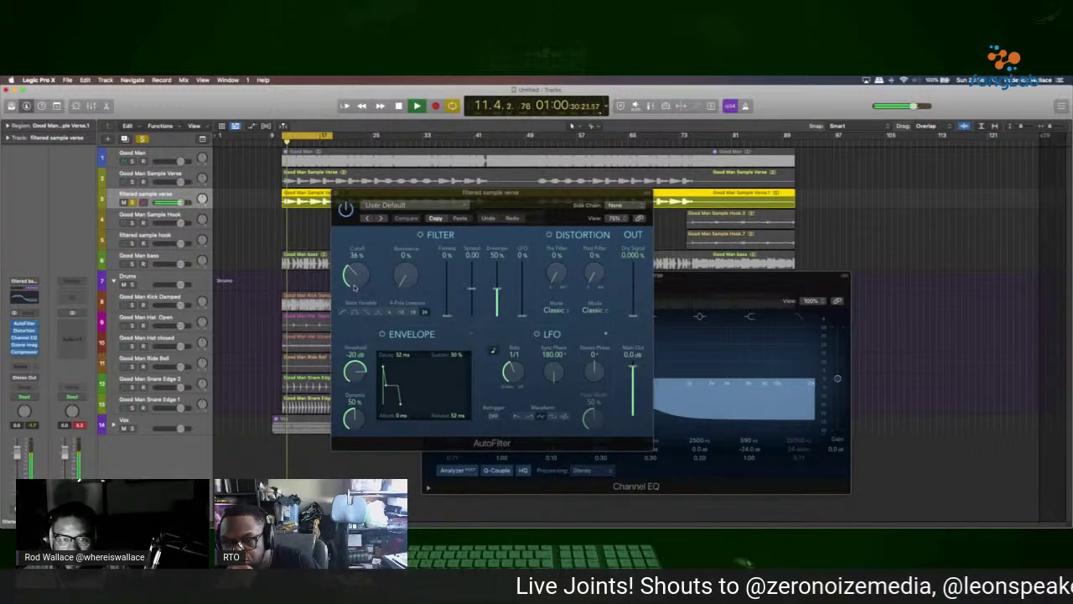
mouse_move(357, 285)
mouse_down()
mouse_move(376, 222)
mouse_move(372, 286)
mouse_up()
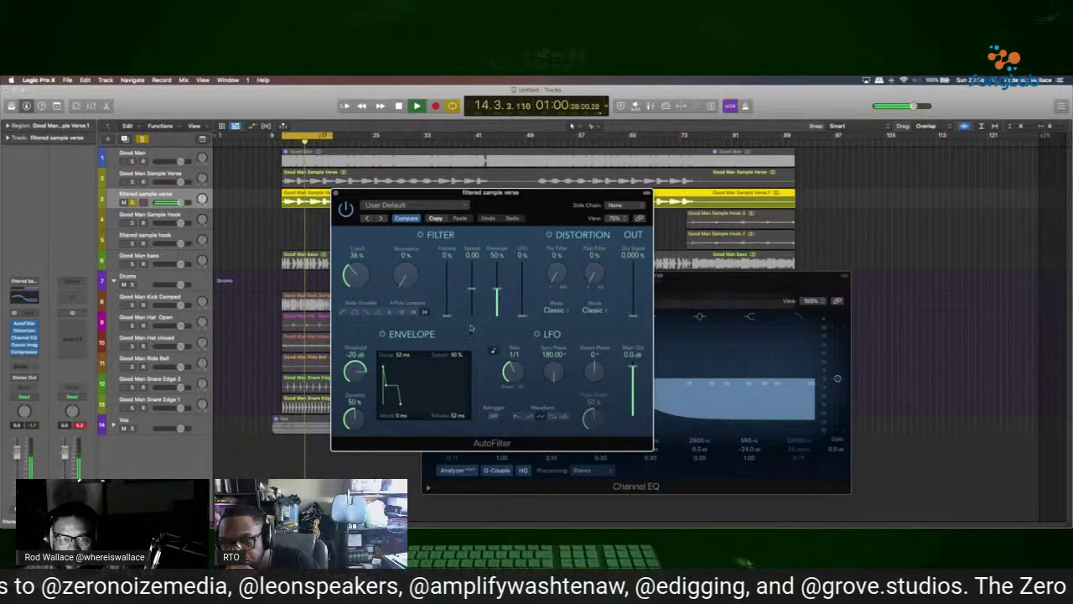
drag(448, 317, 447, 277)
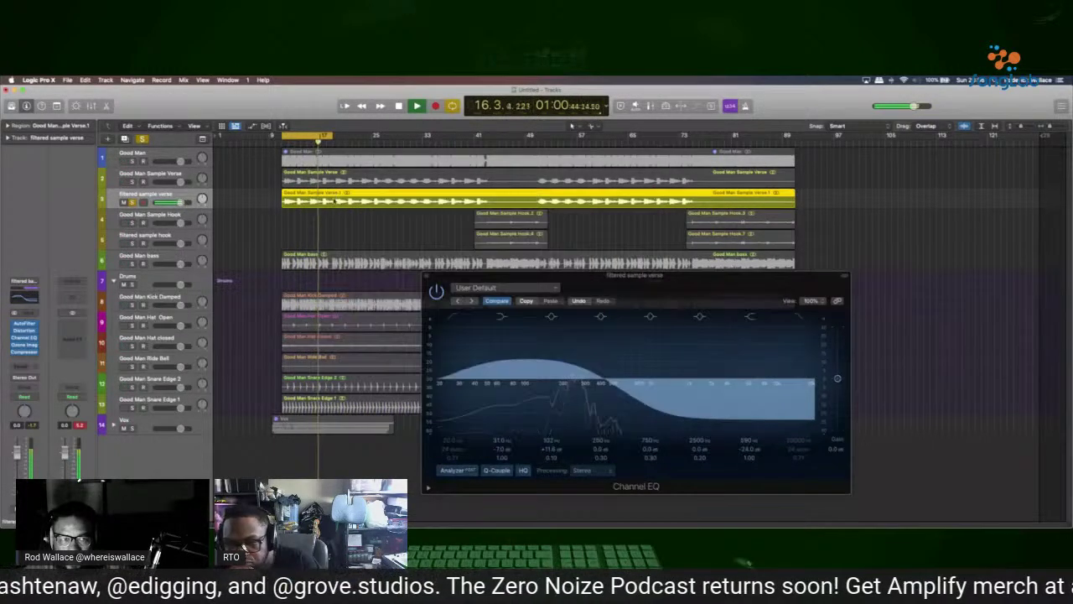
Stop playback, split the filtered sample verse region at about bar 19, and mute the part after the split.
click(336, 194)
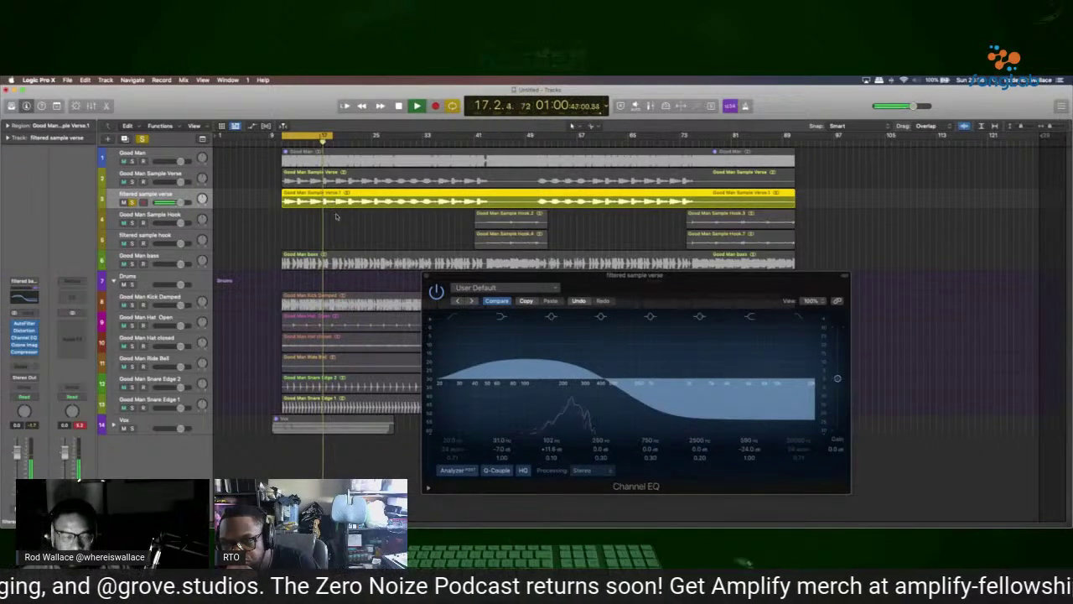
key(space)
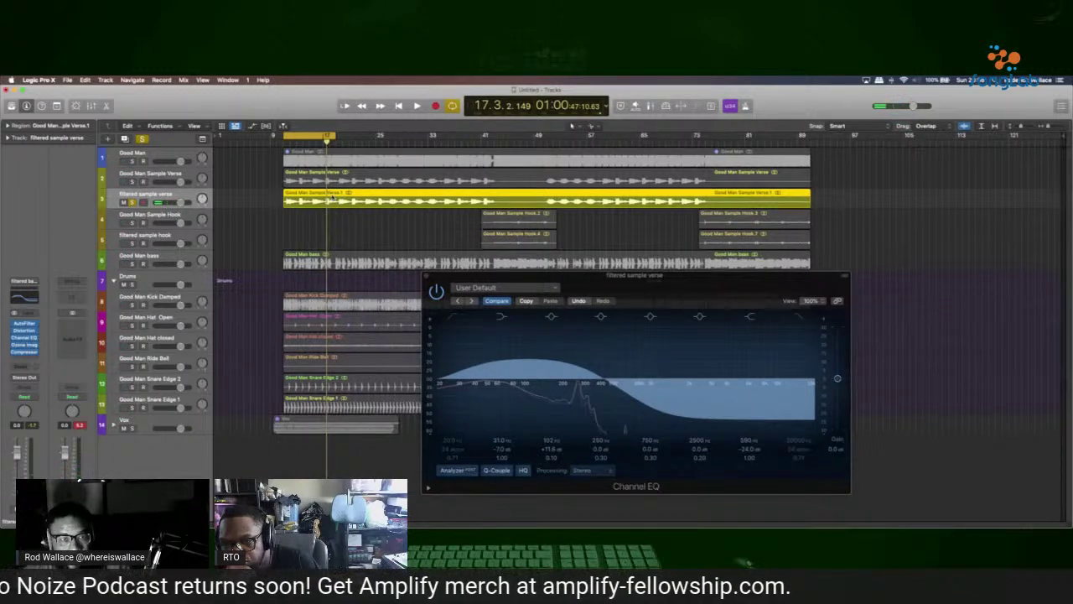
scroll(331, 196, up, 4)
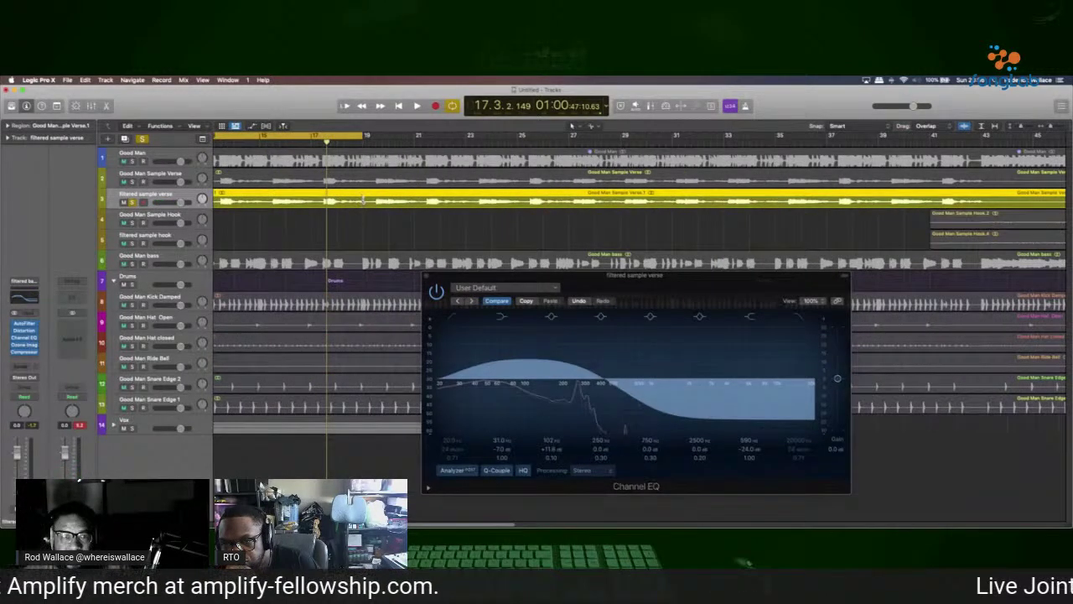
click(362, 199)
key(ctrl+m)
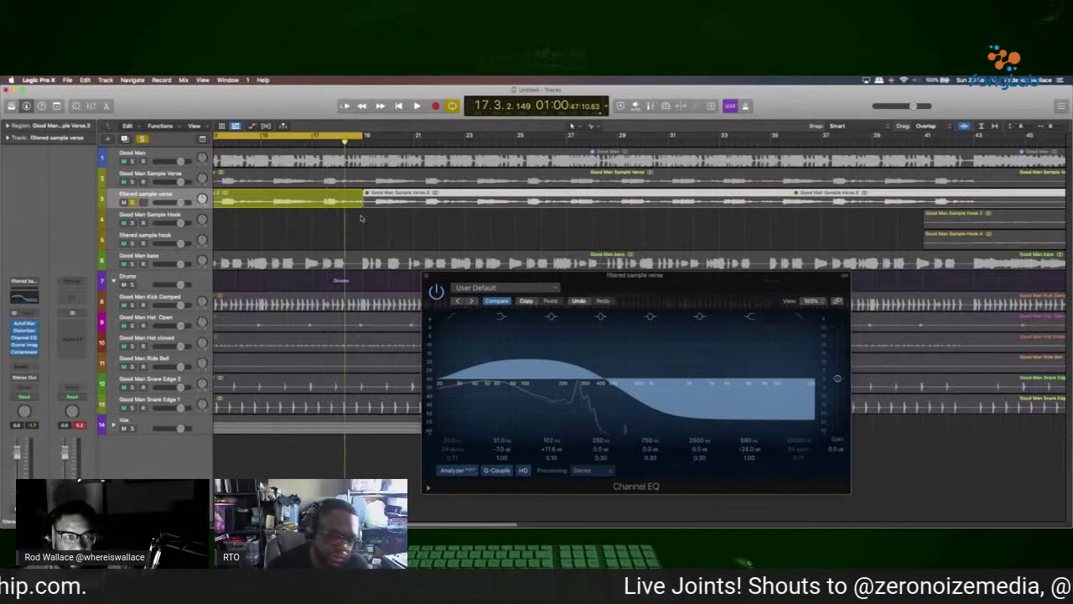
Mute the first filtered sample verse region, before about bar 19, and play the mix with the track's solo off.
scroll(343, 211, down, 5)
click(315, 203)
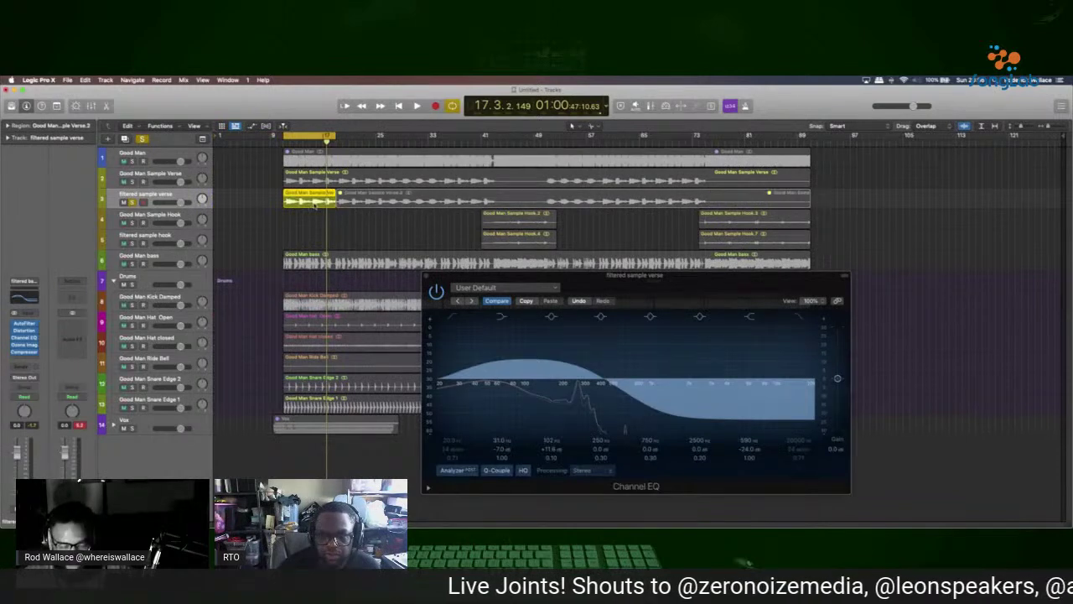
key(ctrl+m)
key(space)
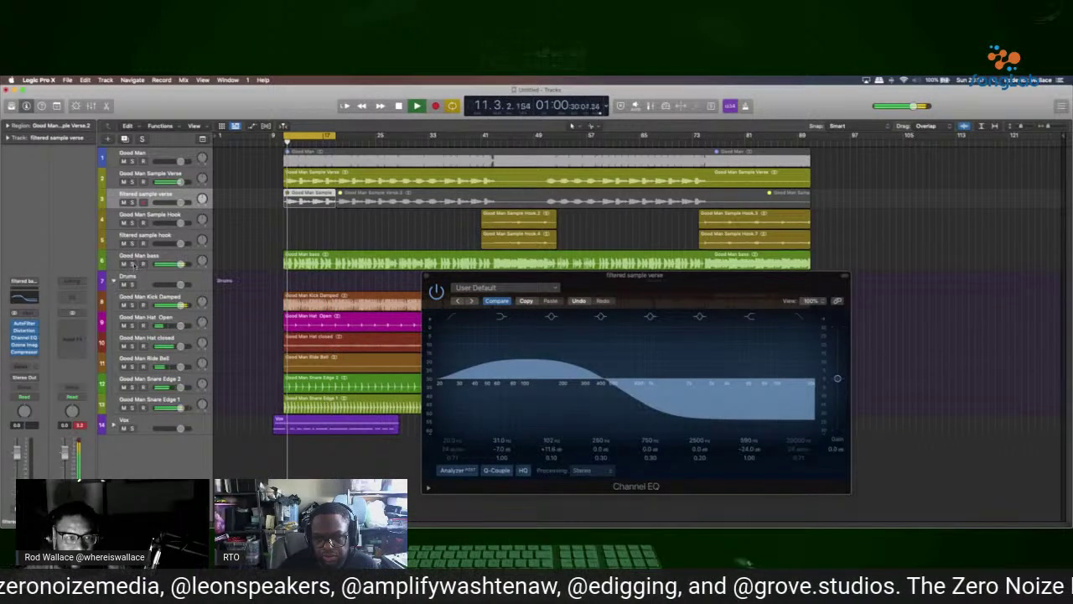
Solo Good Man bass and add a Channel EQ that cuts its high shelf by 20.7 dB.
click(133, 263)
click(144, 255)
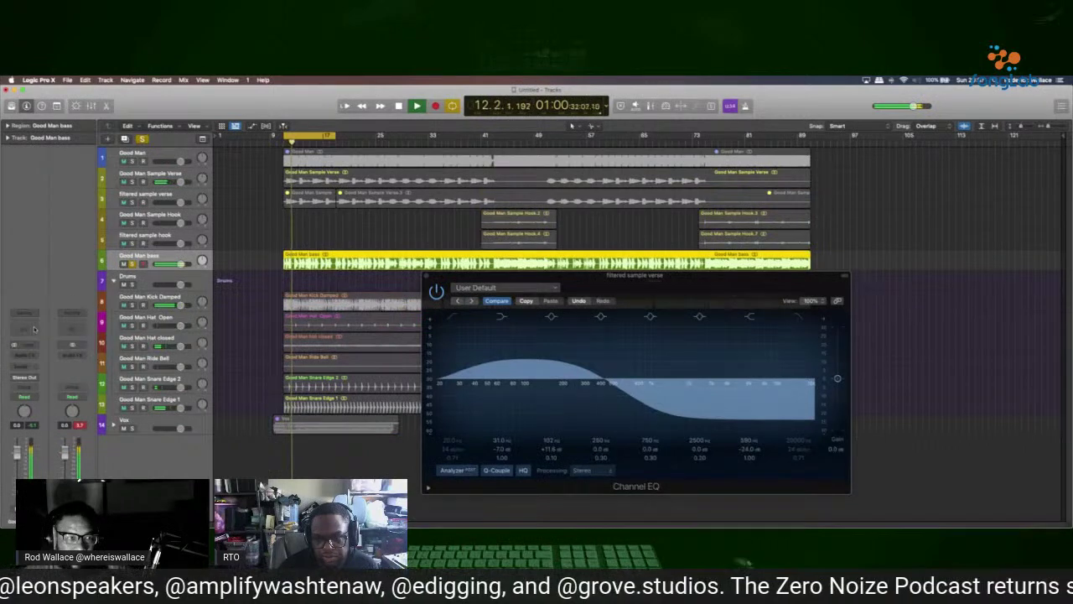
key(e)
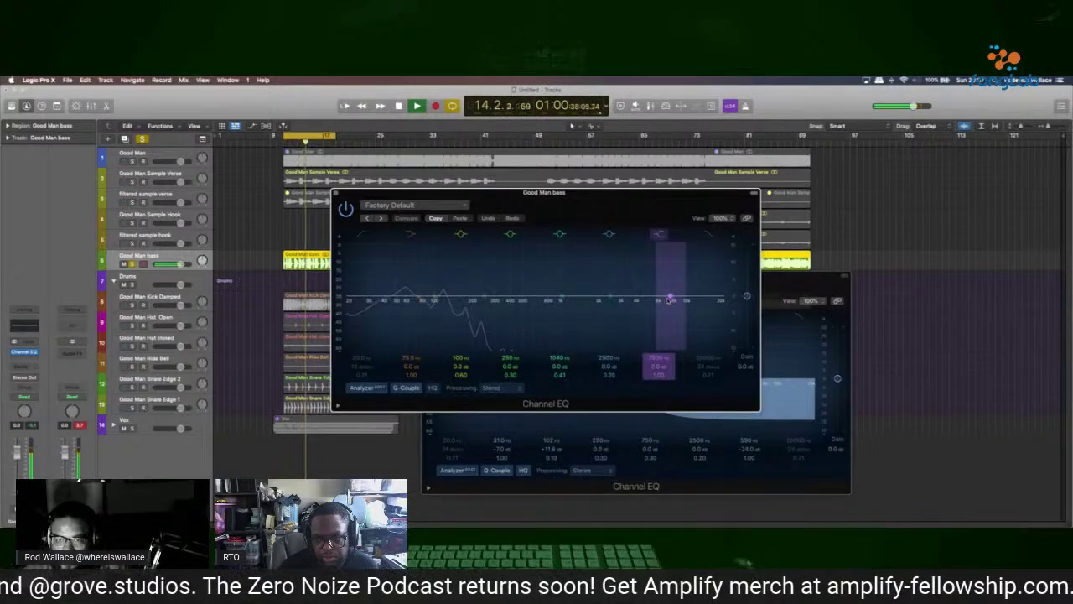
drag(662, 299, 671, 389)
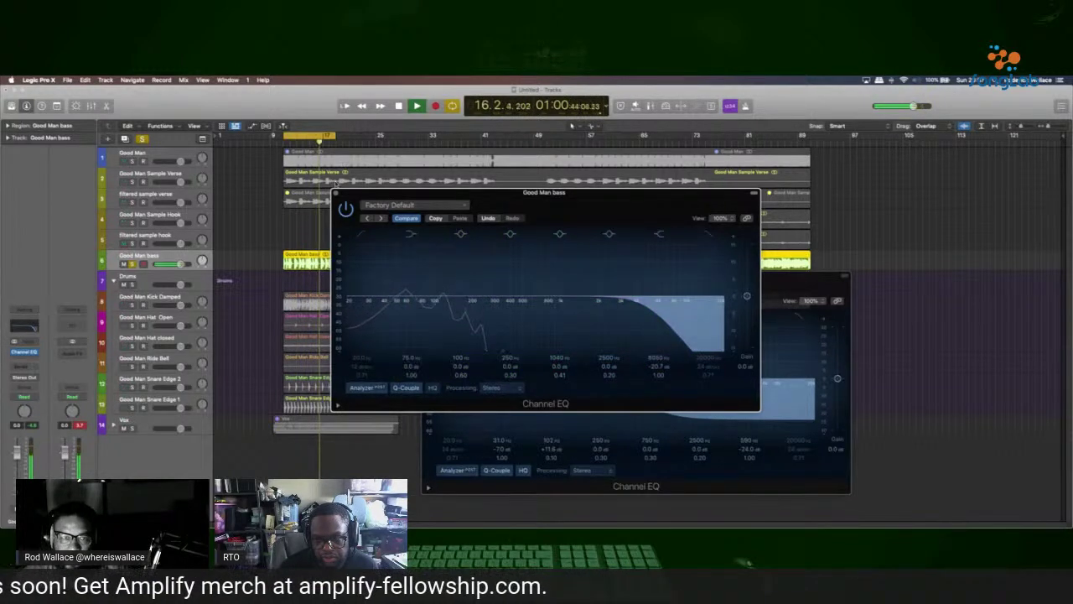
key(super+w)
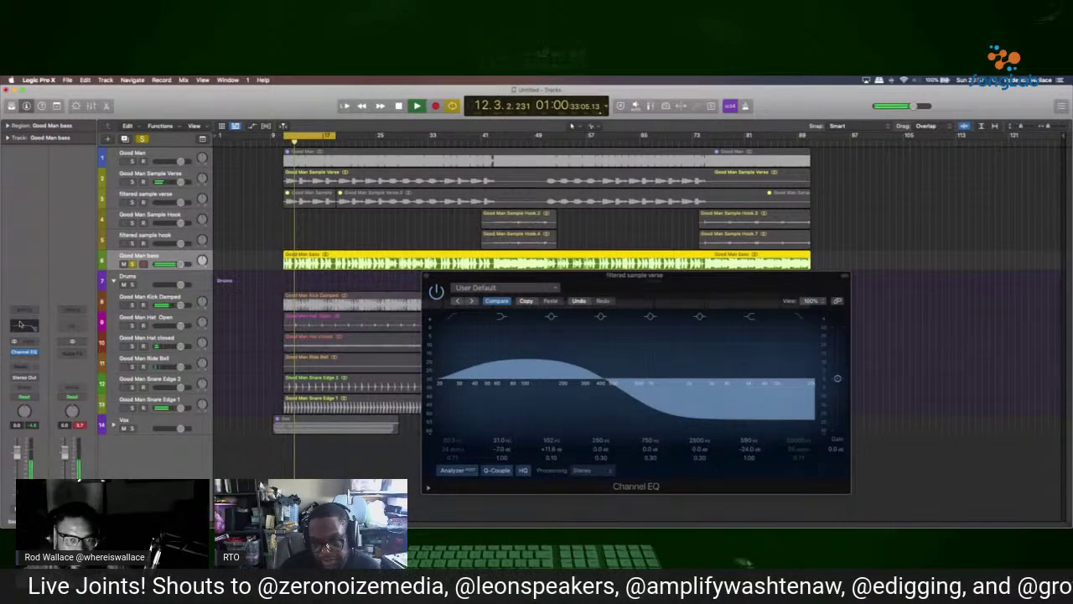
Enable the low cut band in the Channel EQ on Good Man bass and adjust its frequency.
click(25, 350)
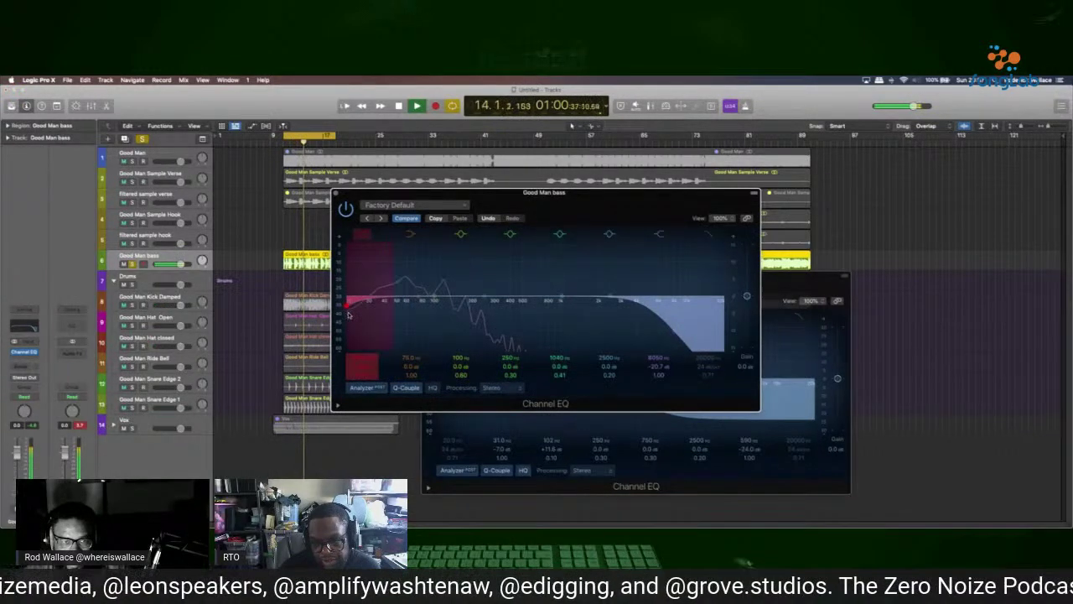
drag(349, 310, 371, 310)
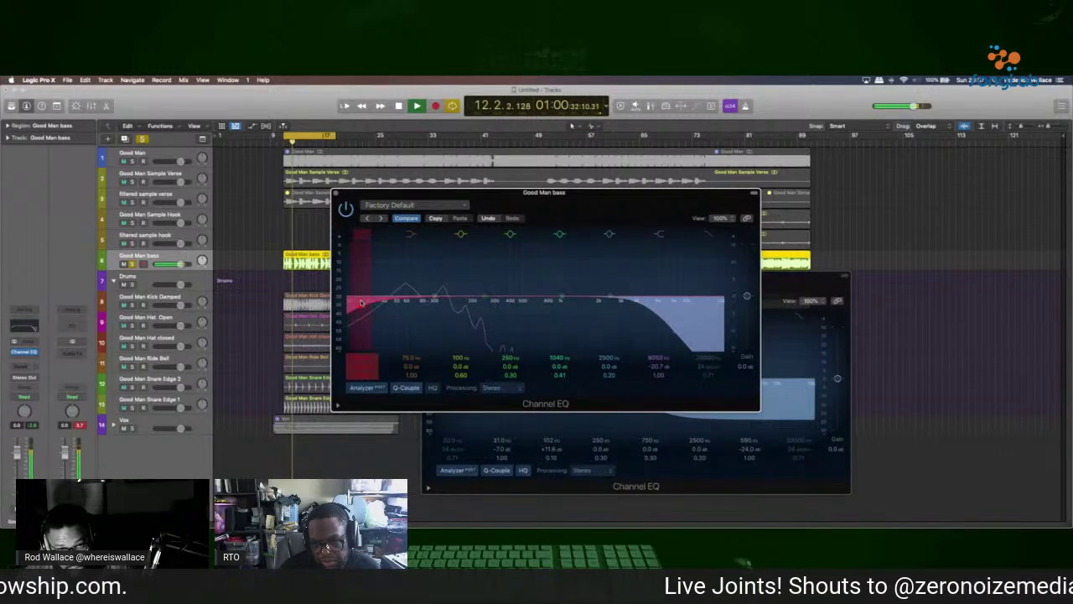
click(337, 195)
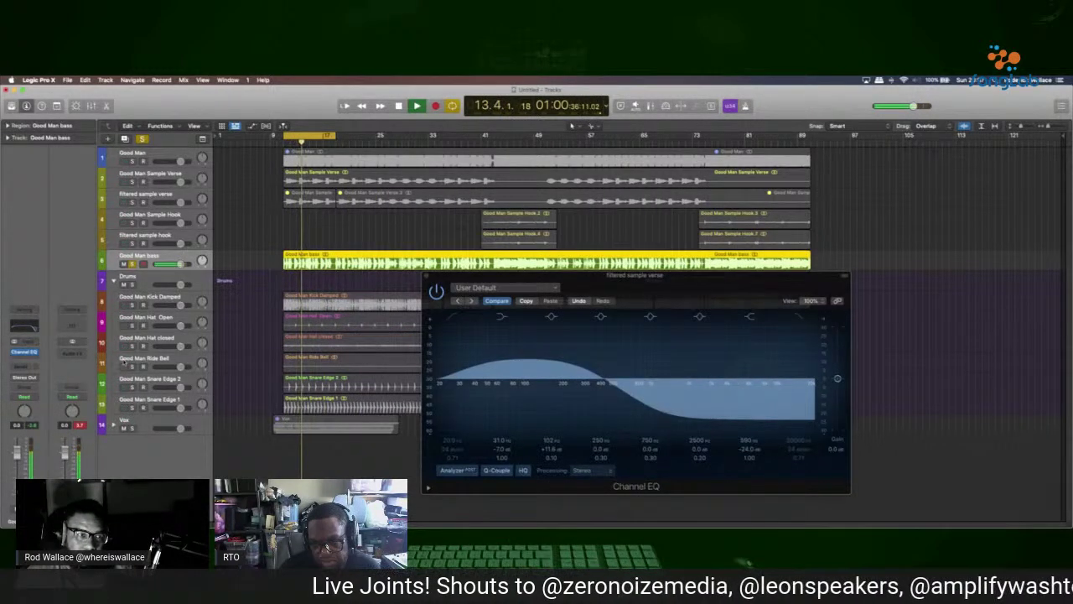
Load the user channel strip setting "master bus" on the mixer's stereo output channel.
key(x)
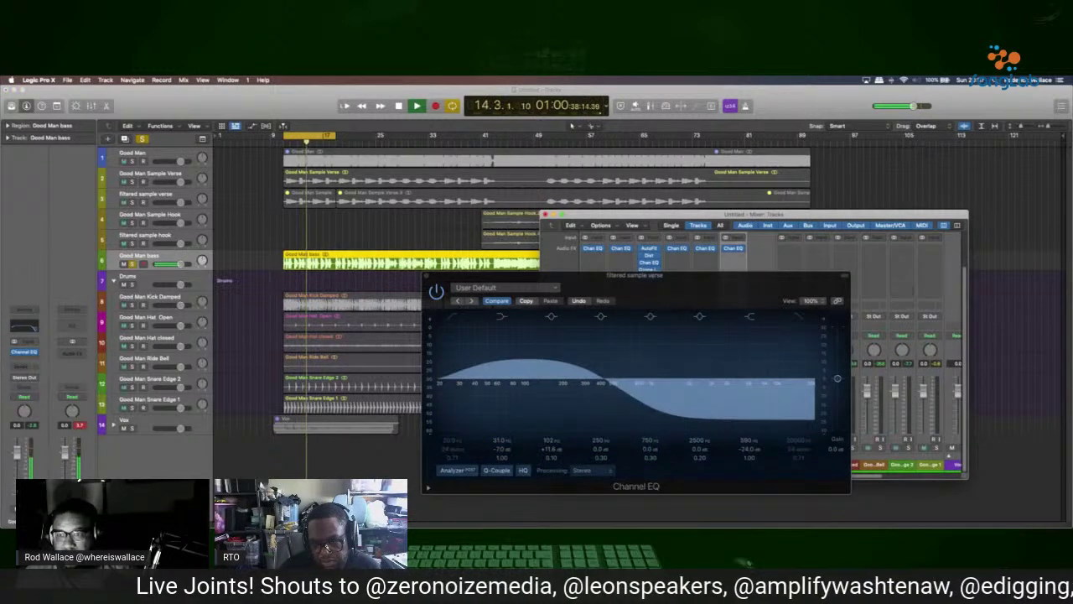
scroll(838, 352, right, 5)
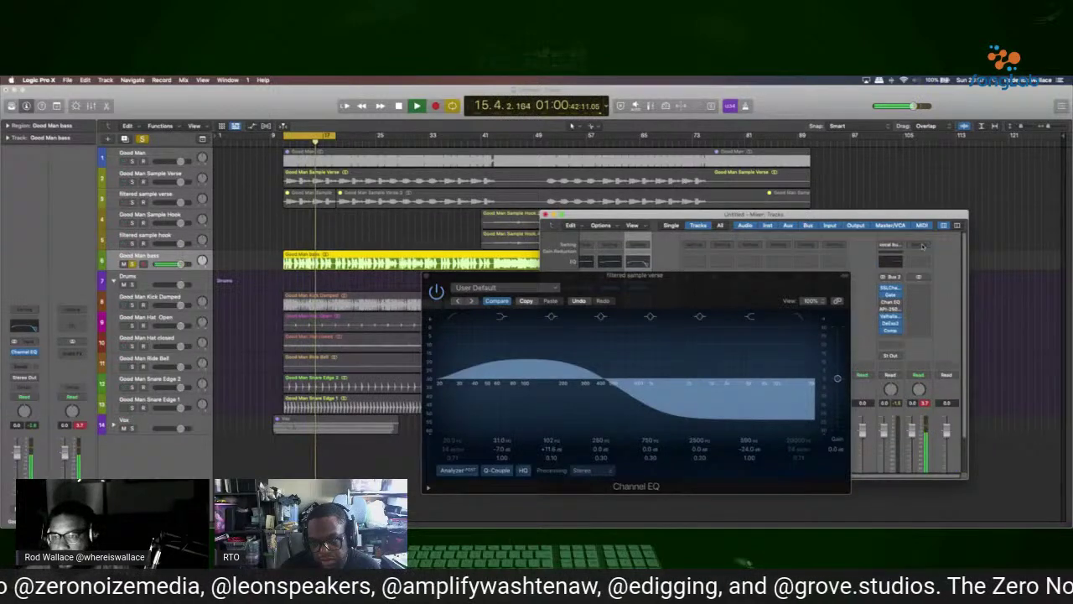
click(920, 245)
mouse_move(947, 369)
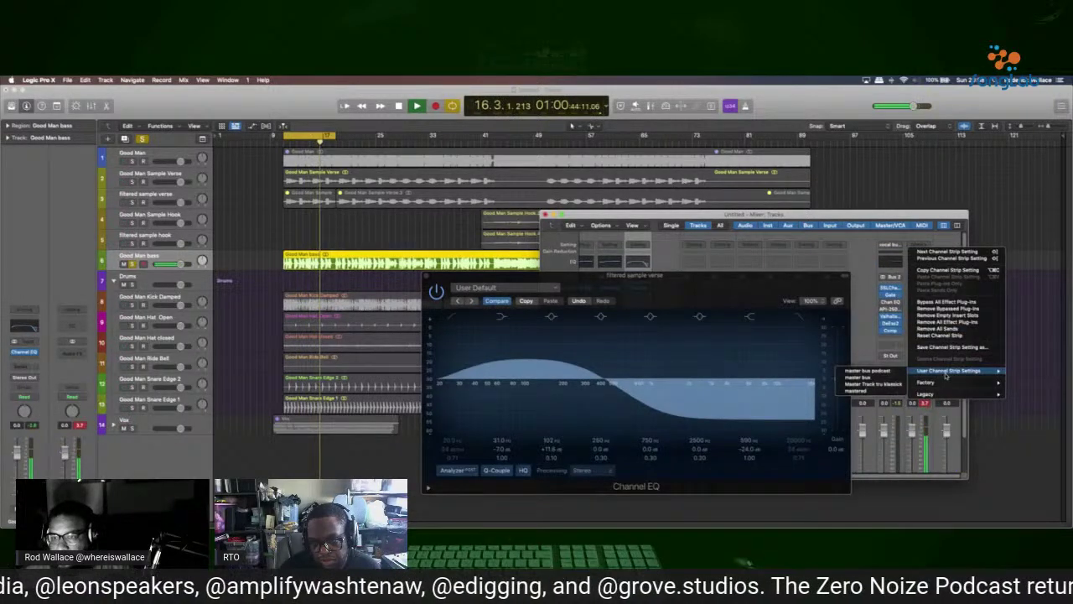
click(865, 374)
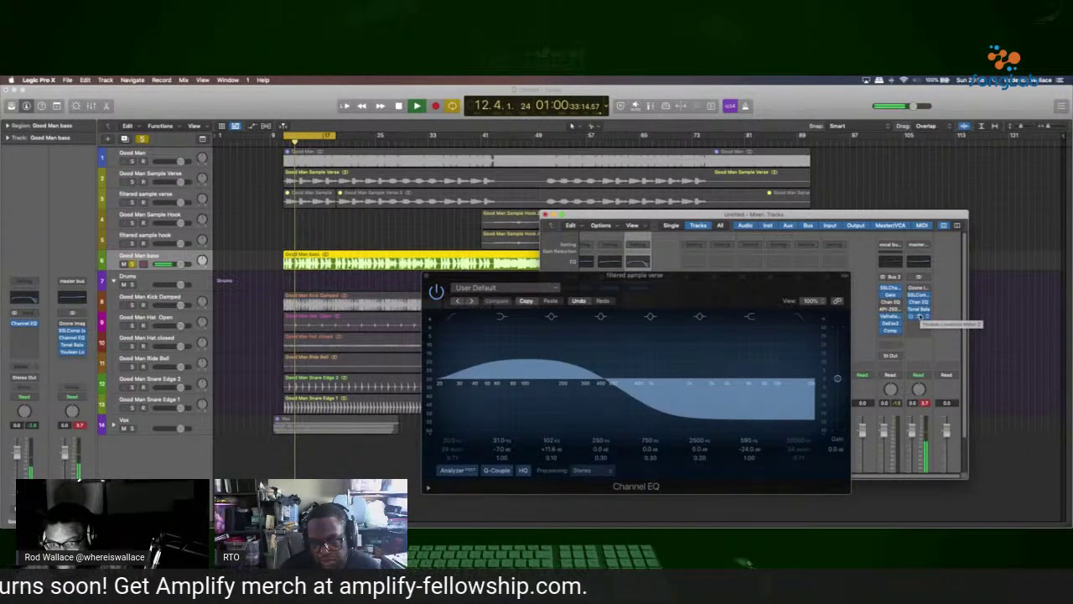
Check the soloed bass and the full mix in Tonal Balance Control on the master bus.
click(917, 309)
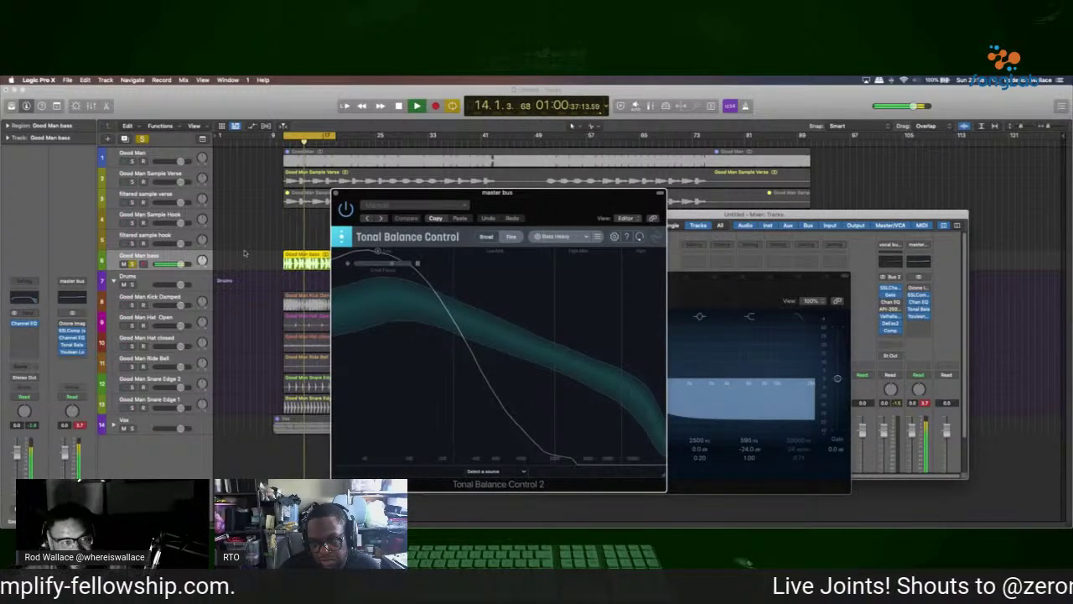
key(super+w)
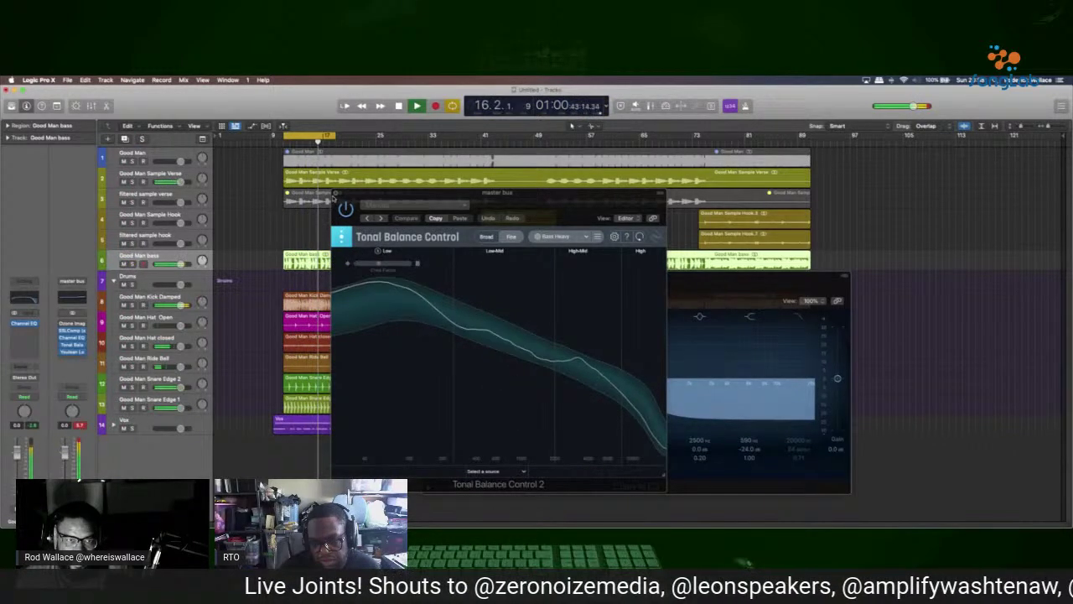
click(335, 194)
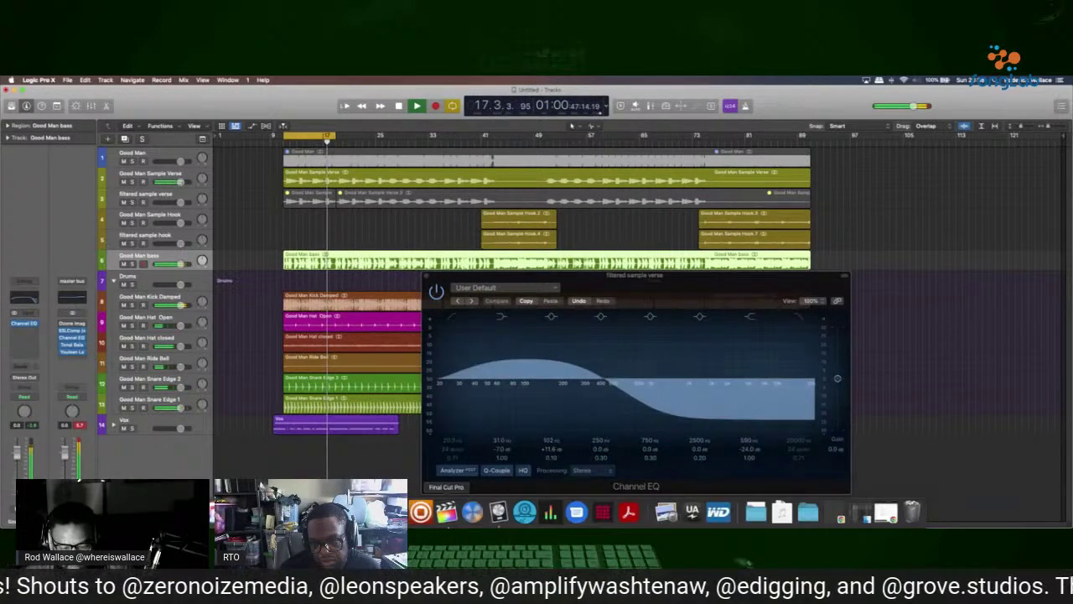
key(super+2)
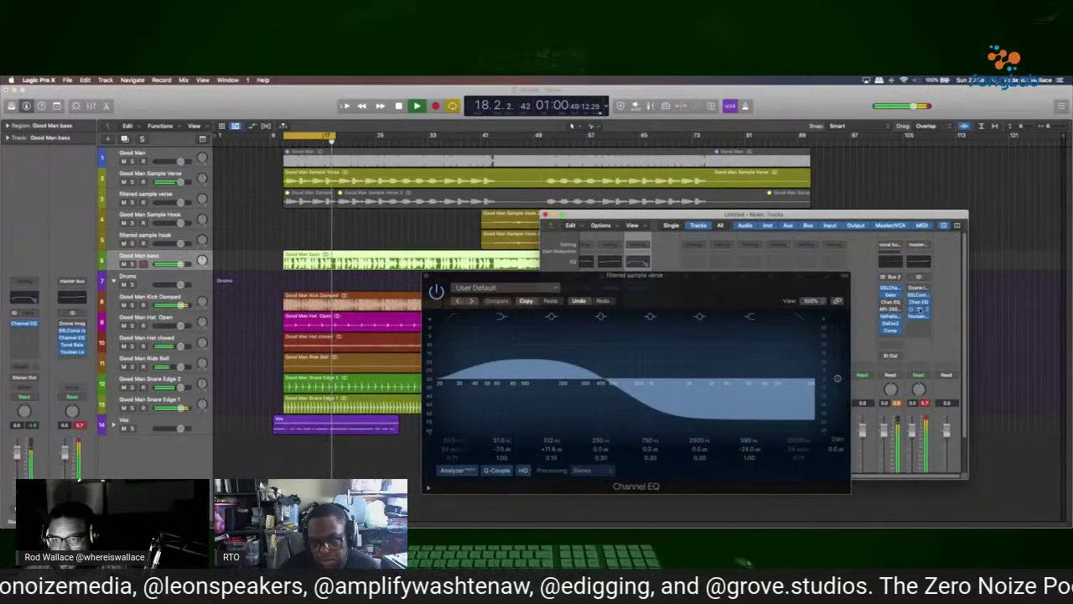
click(917, 308)
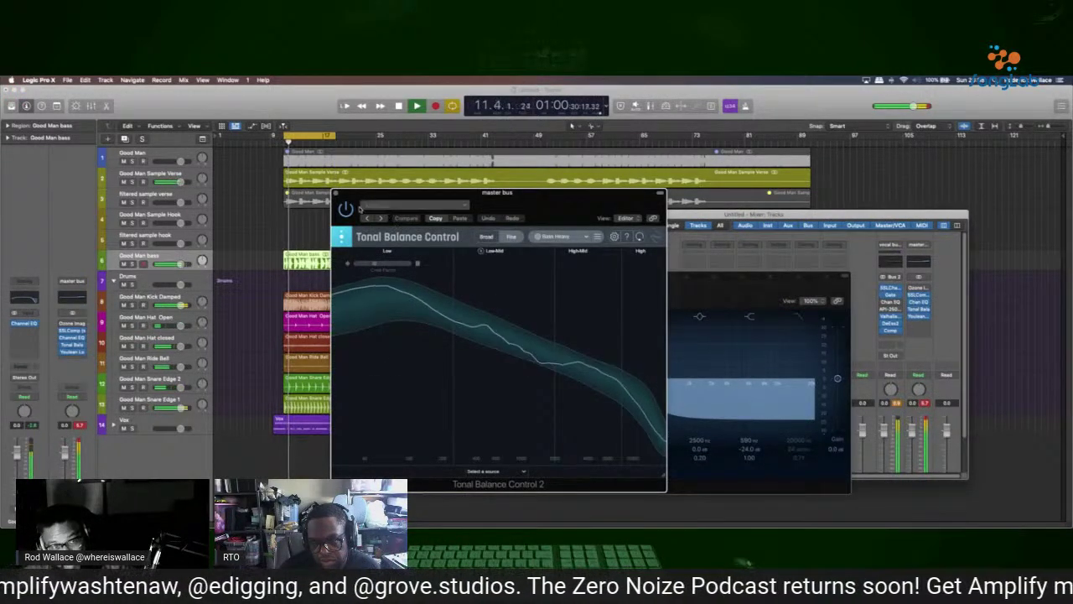
click(335, 194)
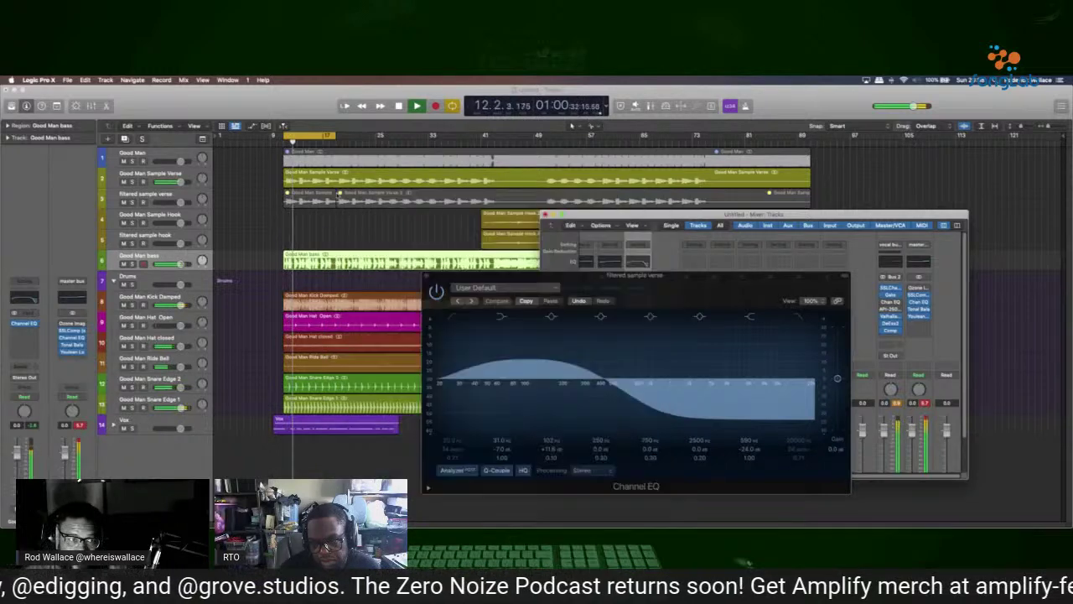
Mute the Vox stack, then solo and select the Good Man Sample Verse track.
click(123, 428)
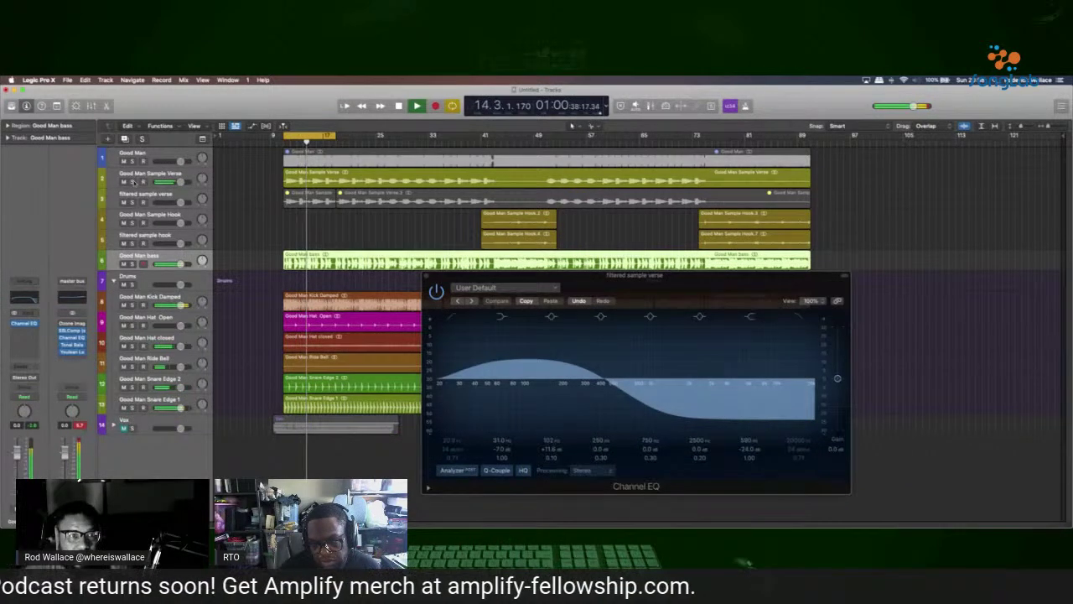
click(131, 181)
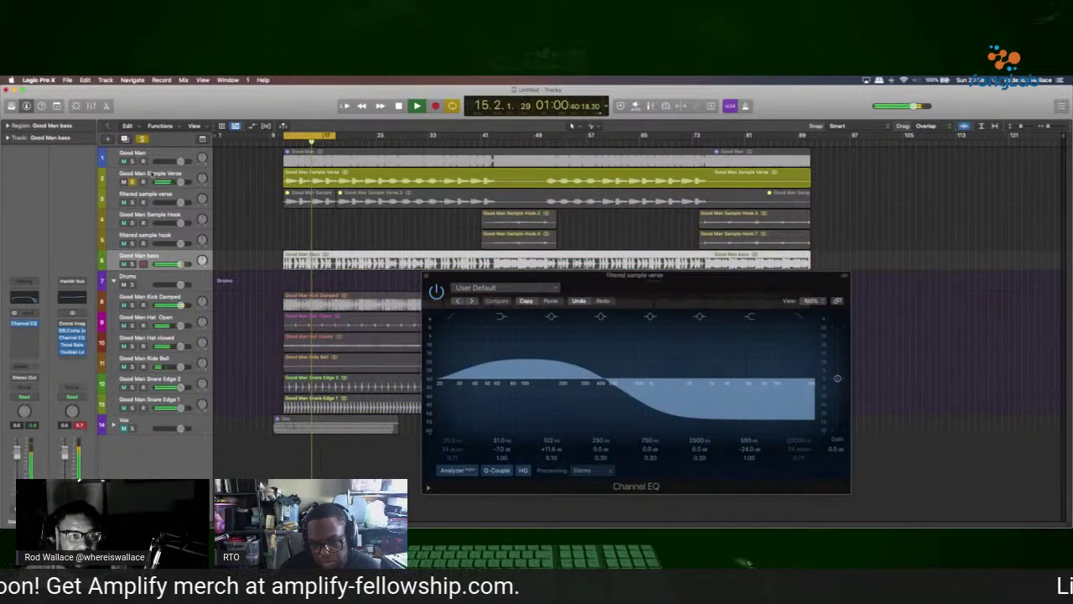
click(153, 175)
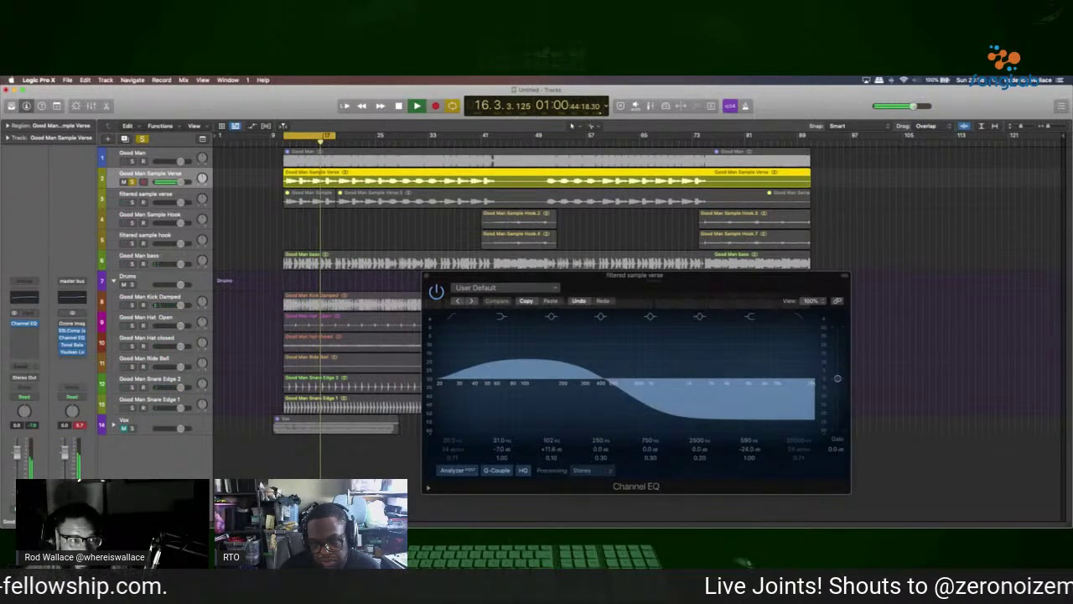
In the Channel EQ of Good Man Sample Verse, cut about 2.2 dB around 1540 Hz with a Q of 3.40.
click(28, 297)
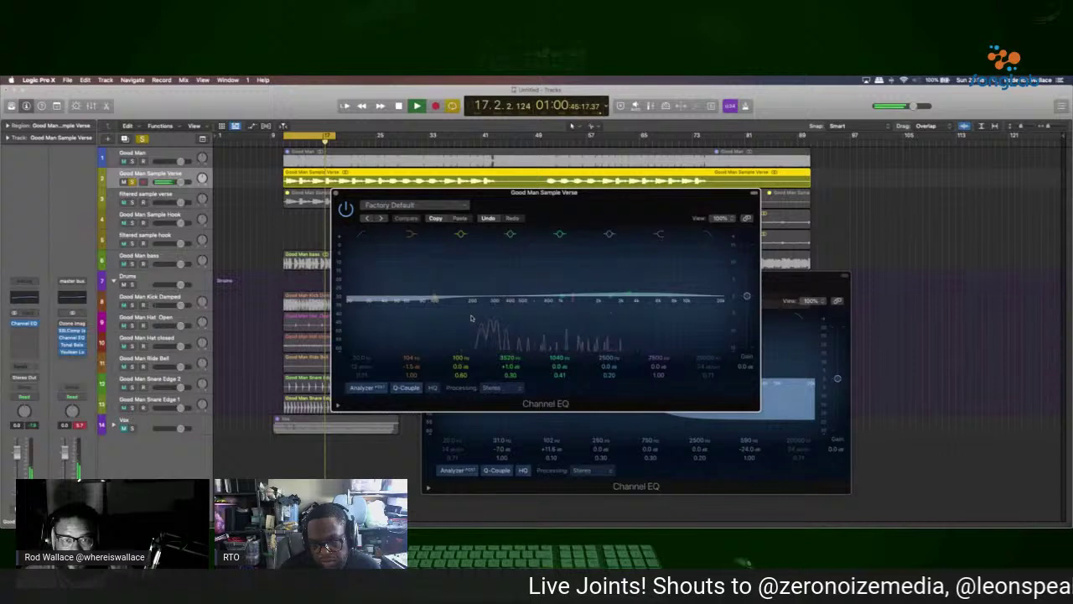
drag(542, 290, 609, 298)
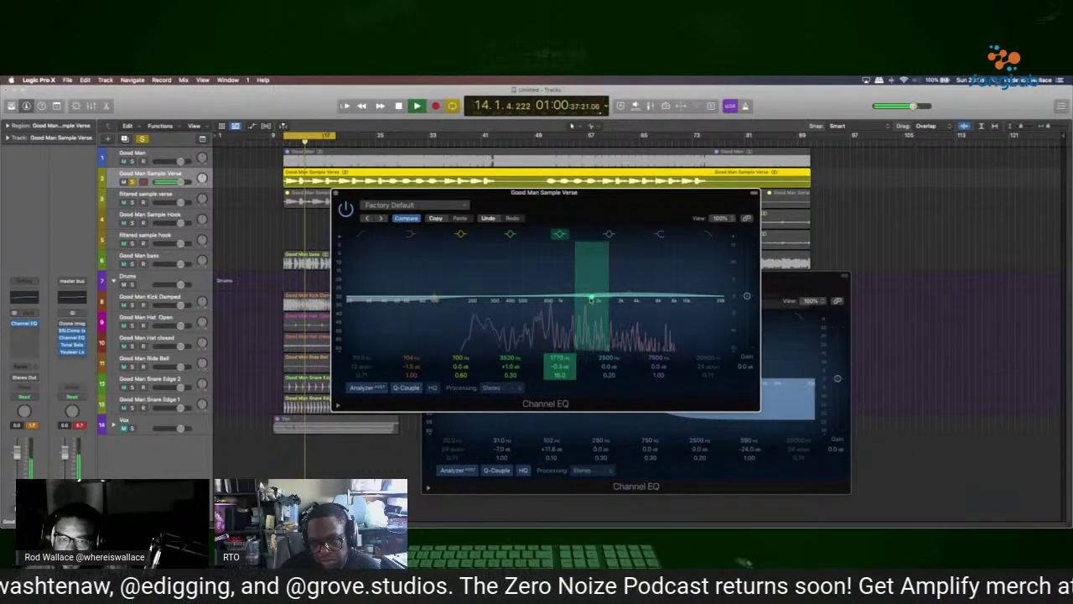
mouse_move(591, 297)
mouse_down()
mouse_move(578, 304)
mouse_move(616, 308)
mouse_move(588, 306)
mouse_up()
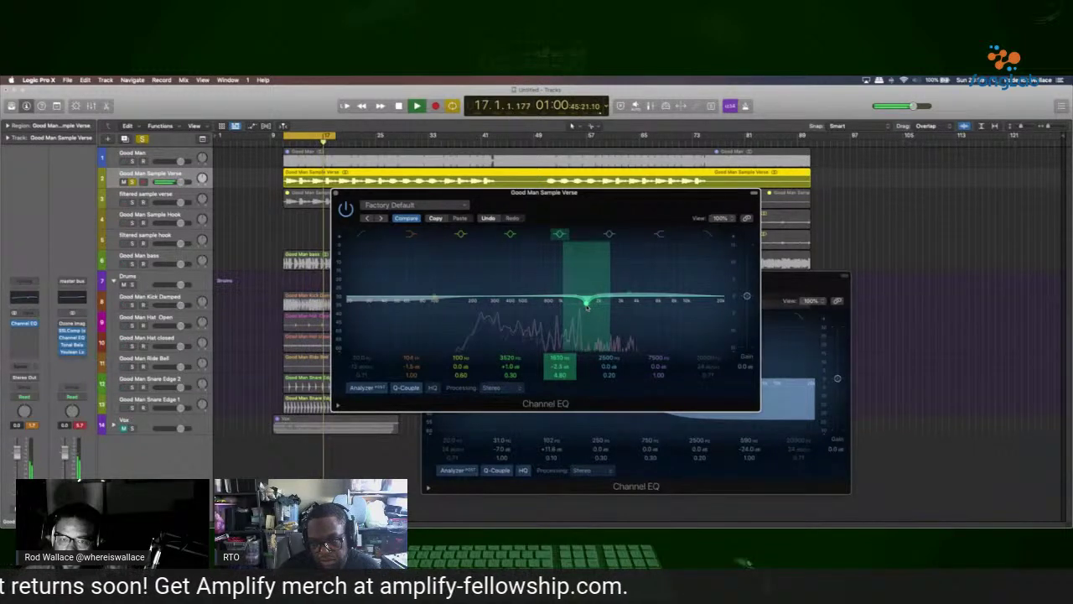
drag(587, 307, 585, 305)
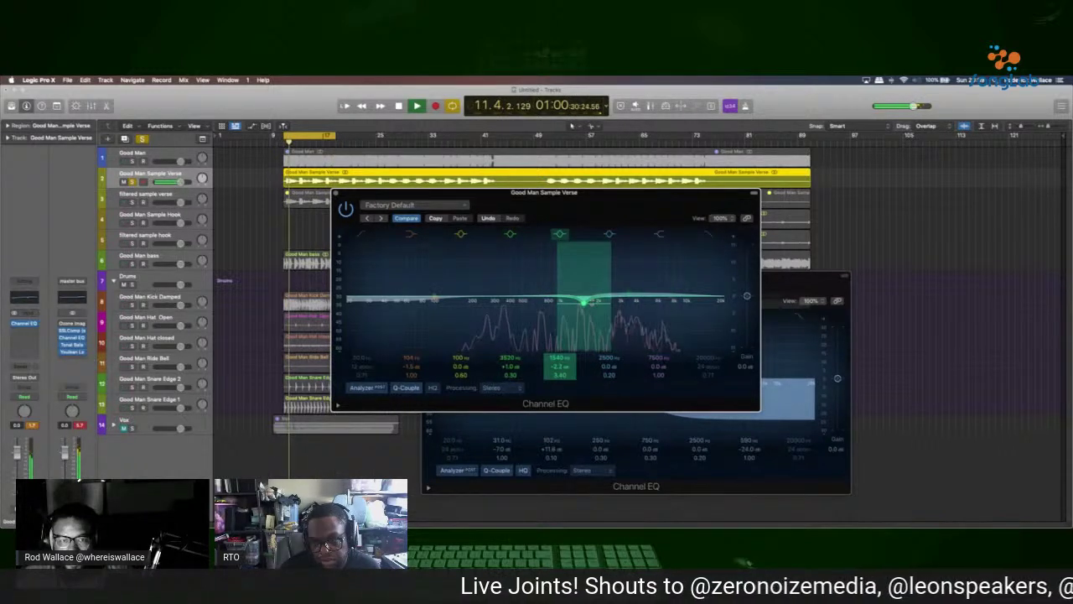
click(335, 193)
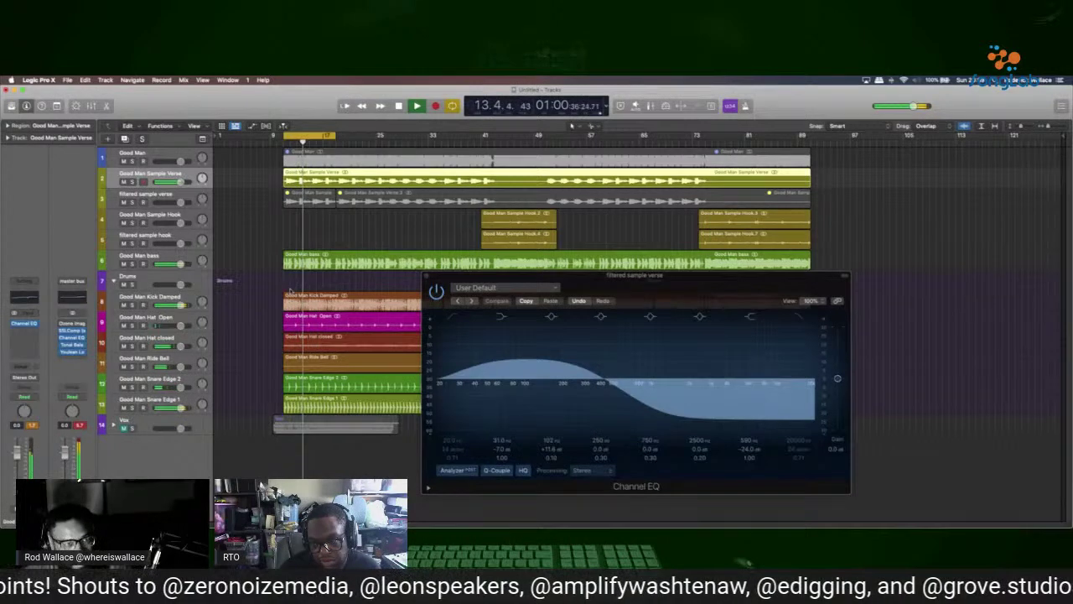
Play back the full mix briefly, then select and solo the Good Man Kick Damped track.
key(space)
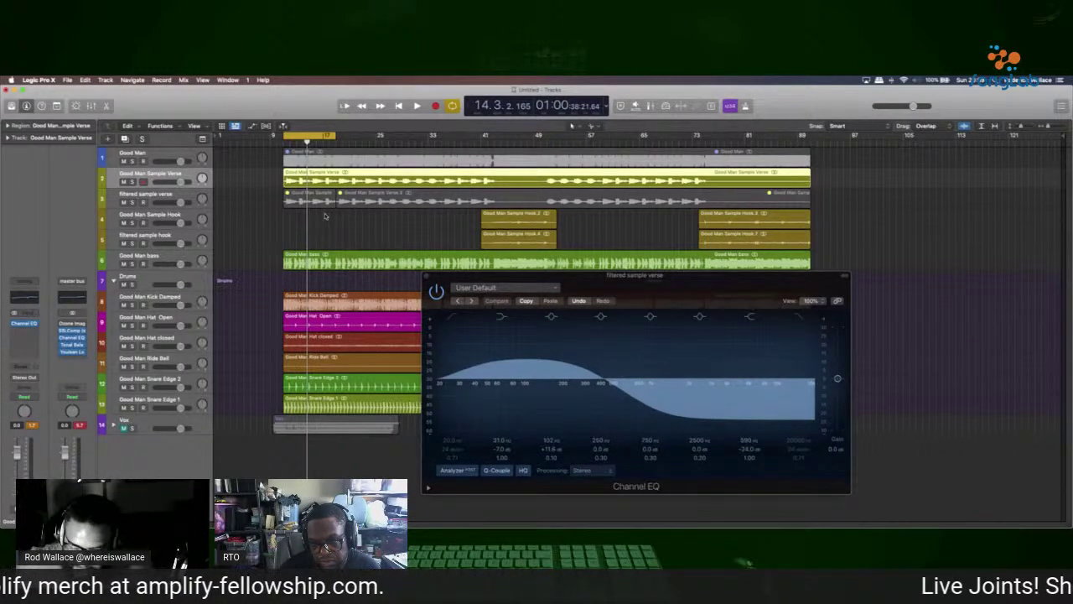
key(space)
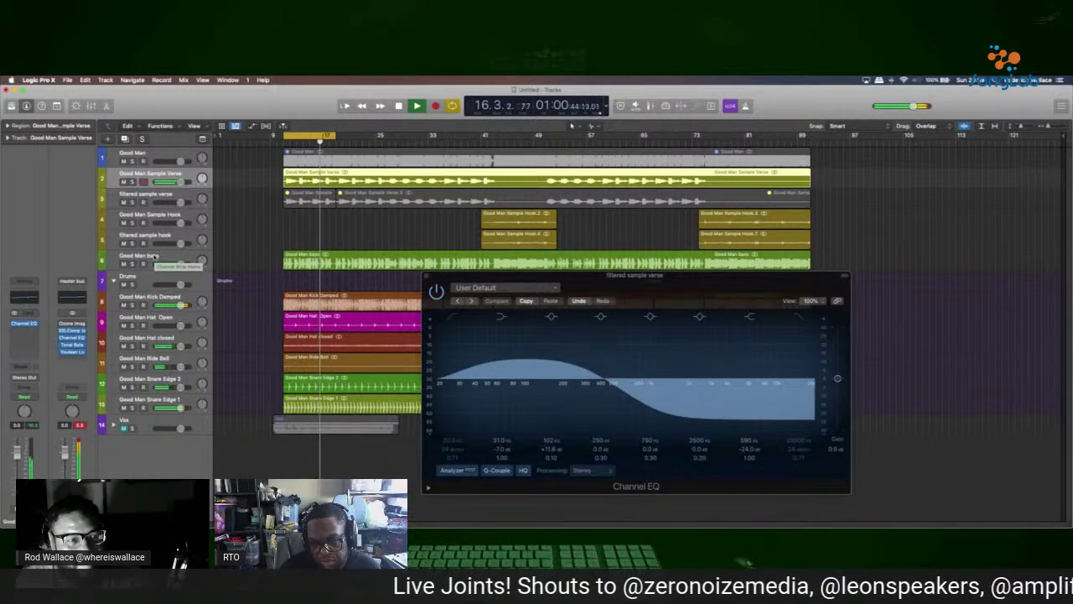
key(space)
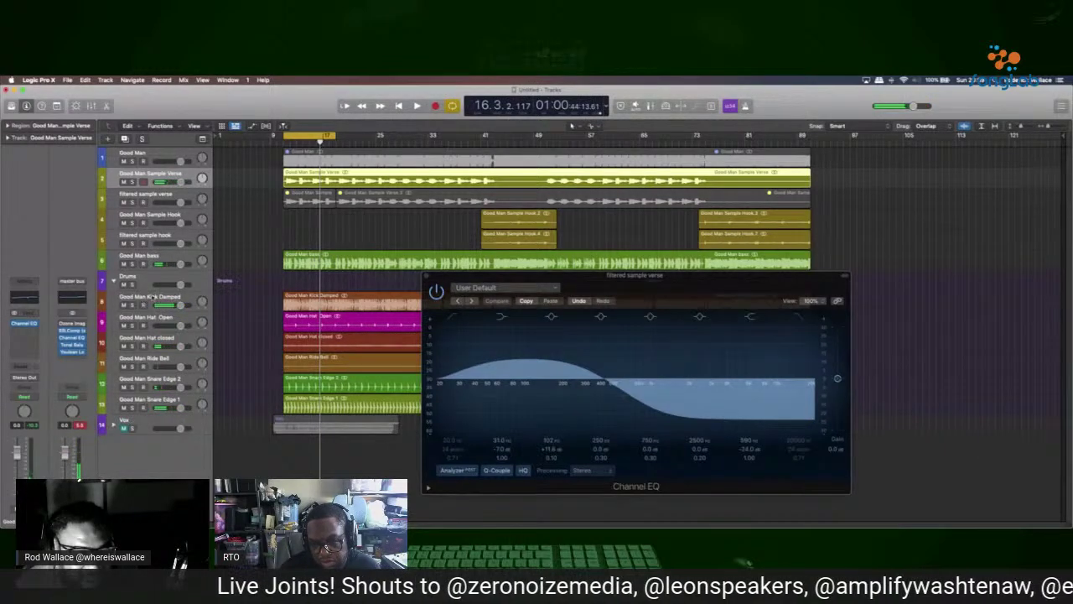
click(151, 297)
key(space)
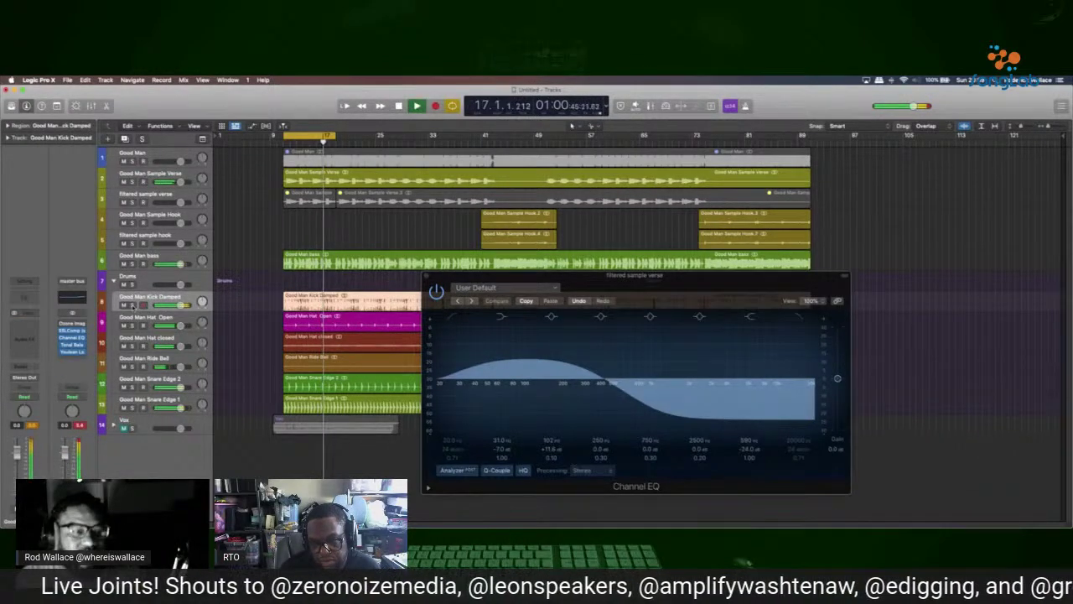
click(132, 305)
Add a Channel EQ to Good Man Kick Damped with a deep high shelf cut of about 23.2 dB, and close the open EQ windows.
click(23, 296)
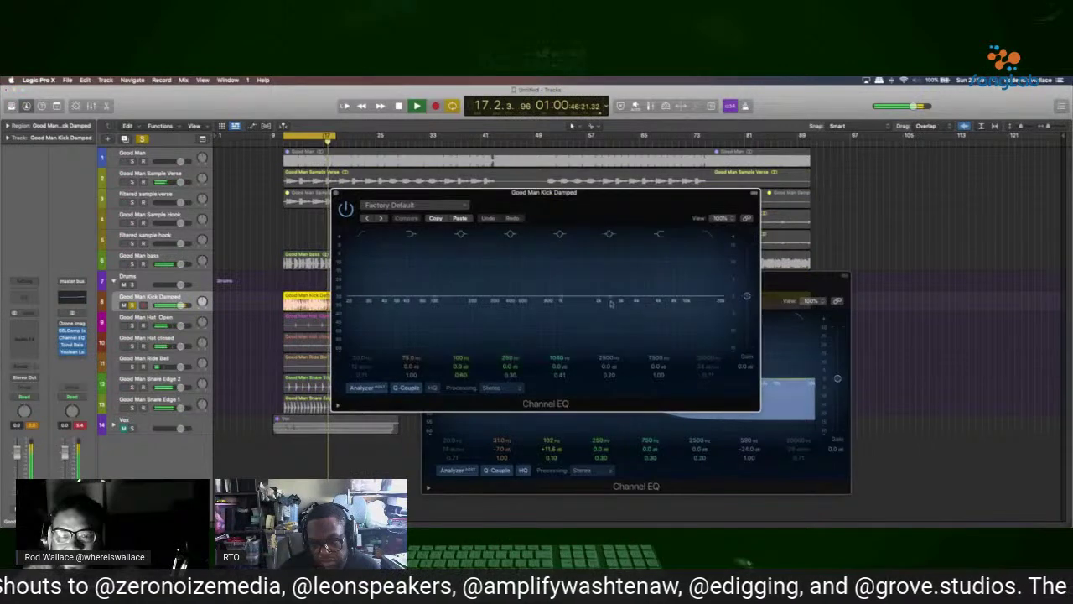
click(801, 275)
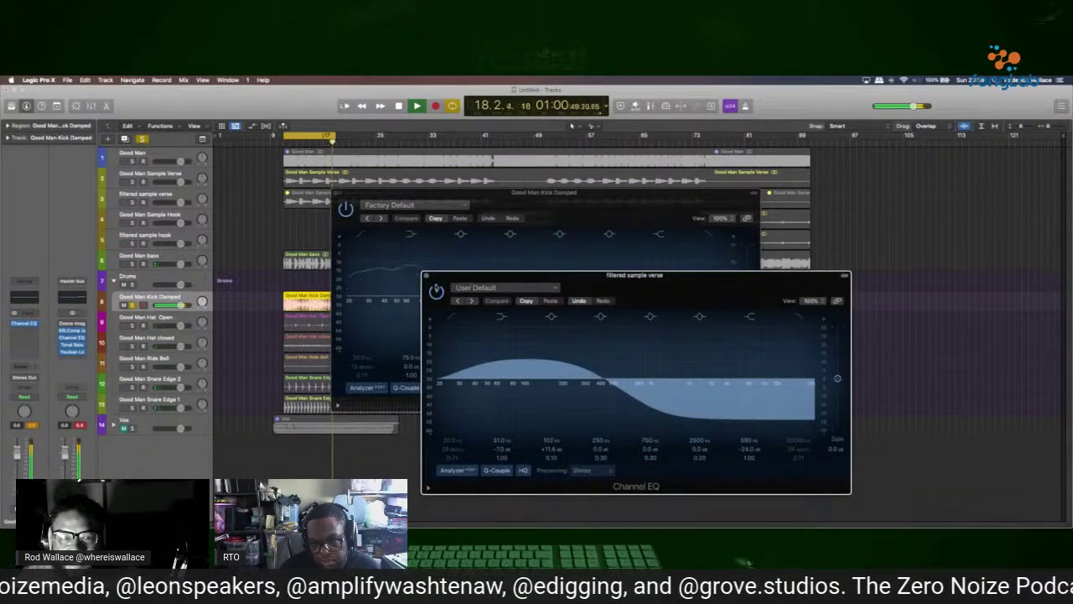
click(426, 275)
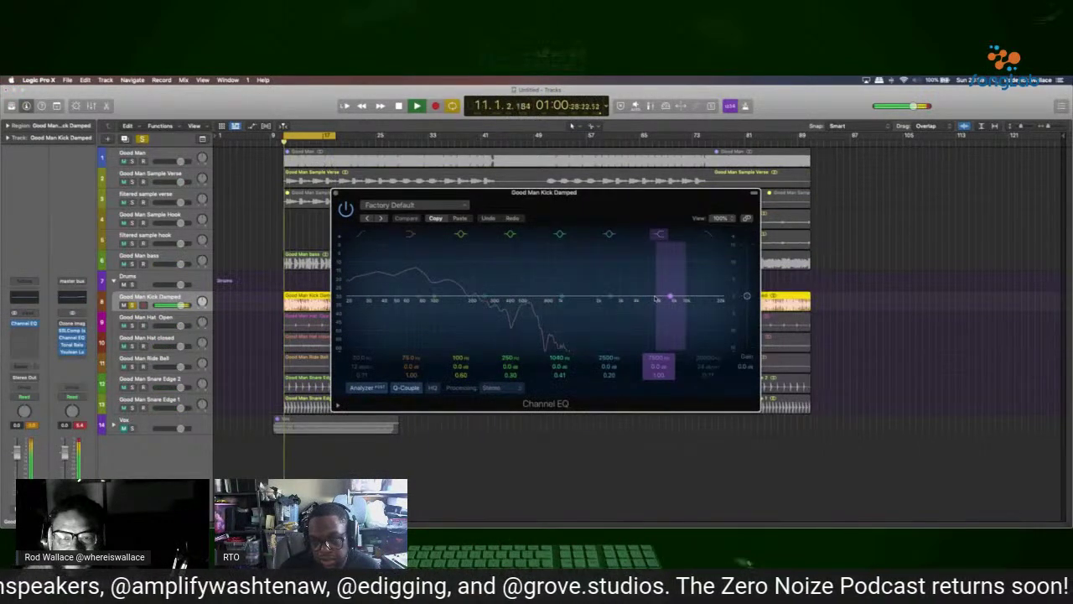
drag(686, 299, 590, 410)
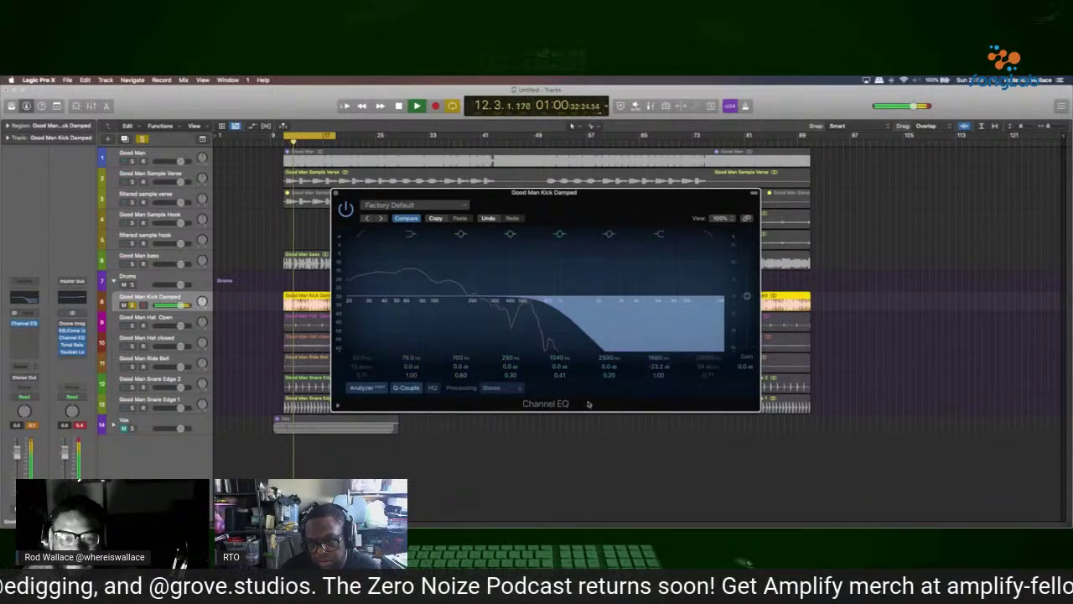
key(super+w)
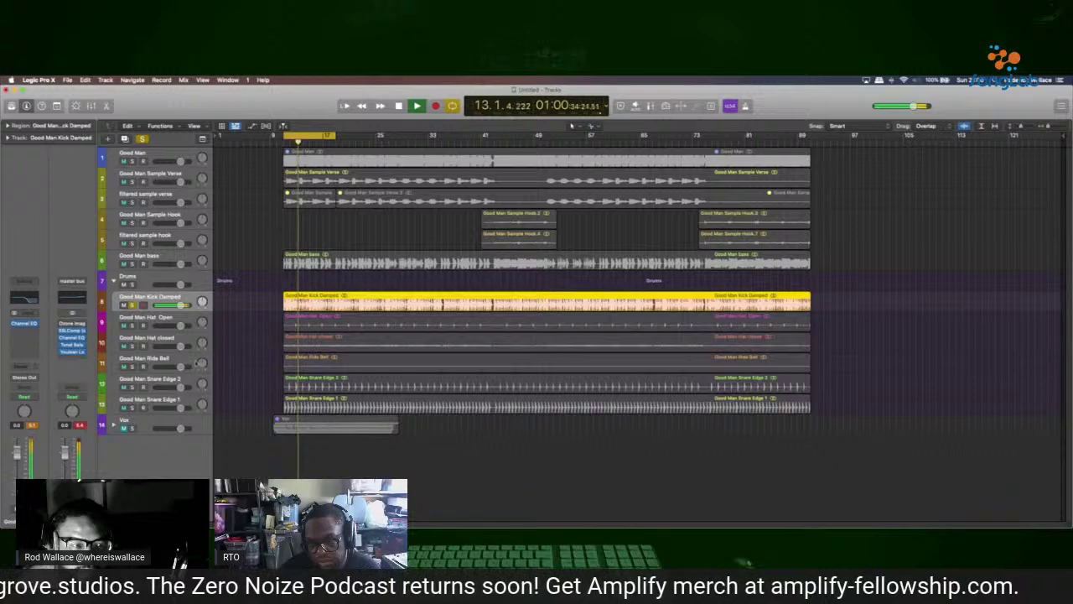
Solo Good Man Hat closed along with the kick and add a Channel EQ to it.
click(132, 345)
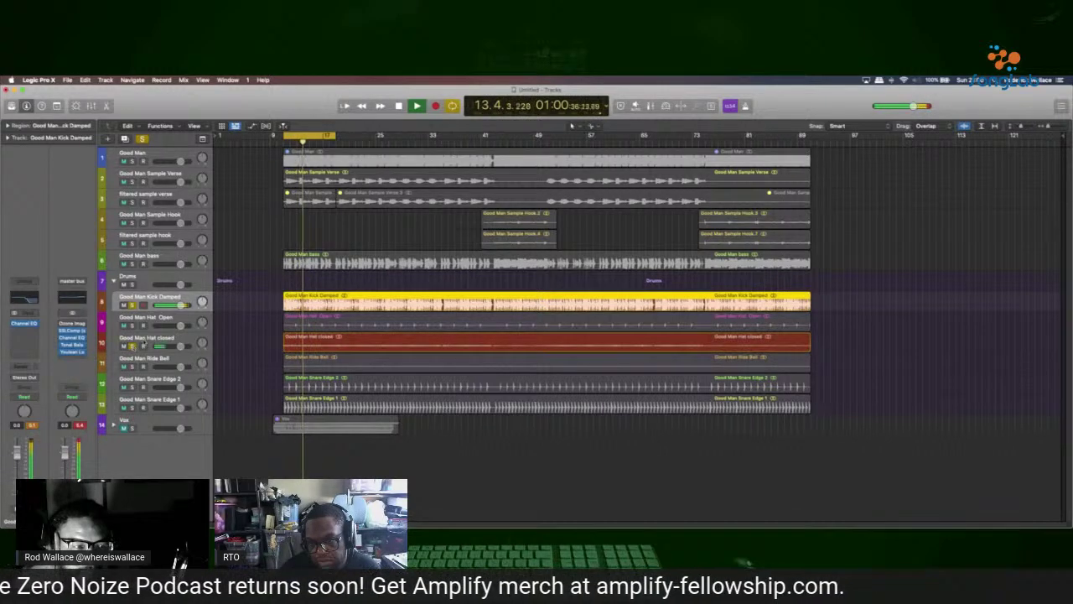
click(144, 342)
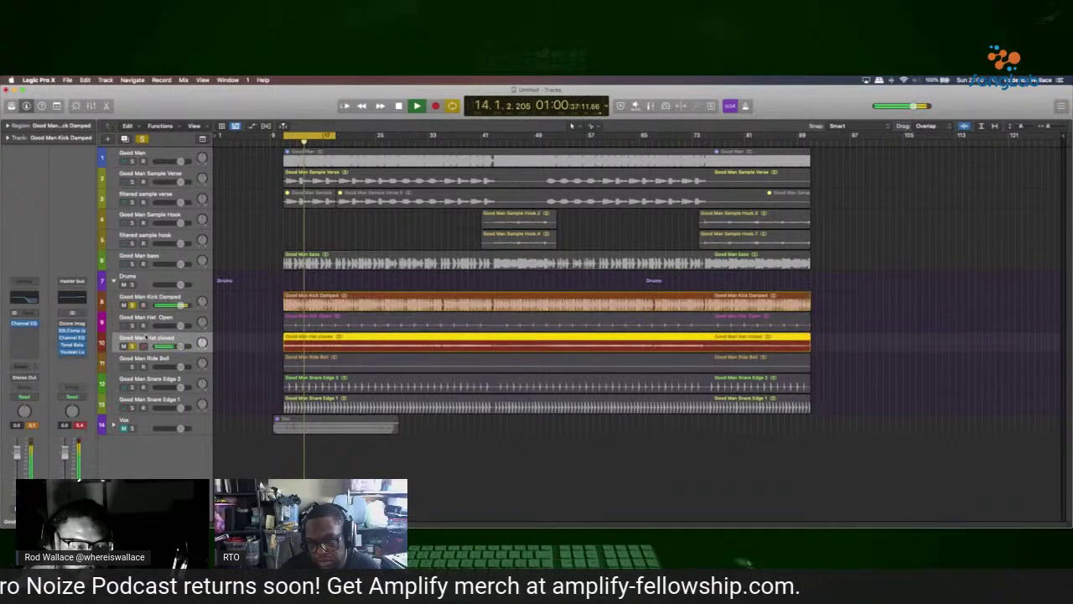
click(24, 303)
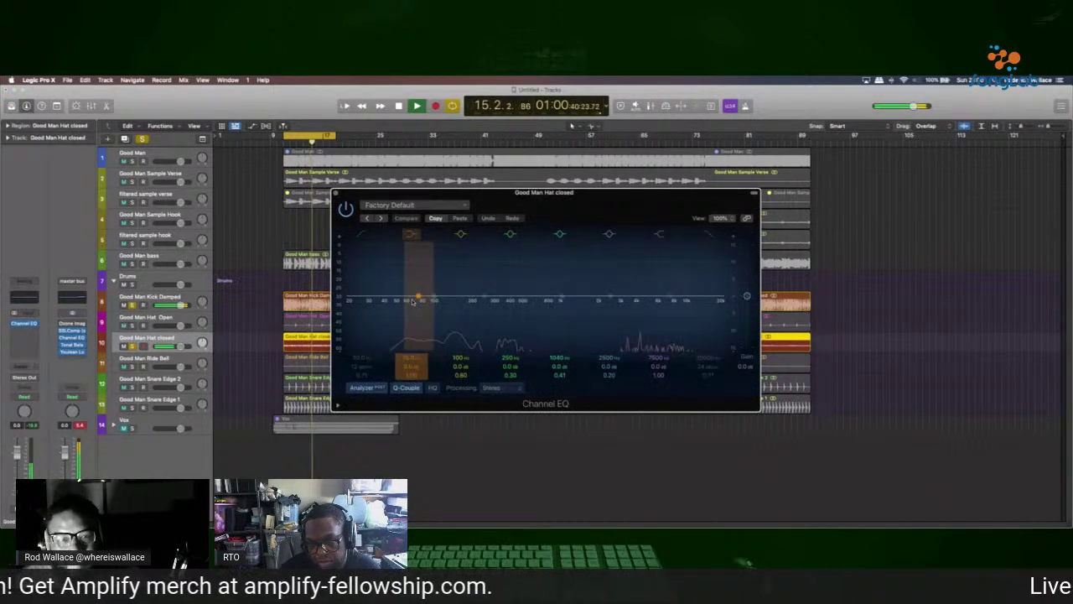
In the closed hat's Channel EQ, slightly boost around 4960 Hz and reduce the lows with the low shelf and low cut bands.
drag(592, 291, 647, 292)
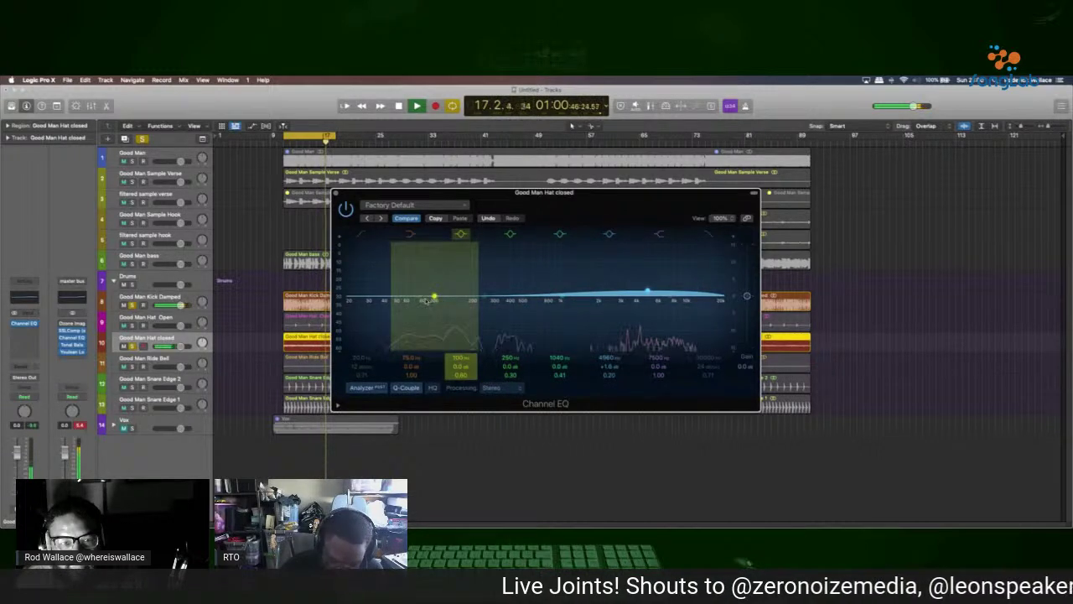
mouse_move(419, 299)
mouse_down()
mouse_move(421, 331)
mouse_move(412, 298)
mouse_up()
click(359, 235)
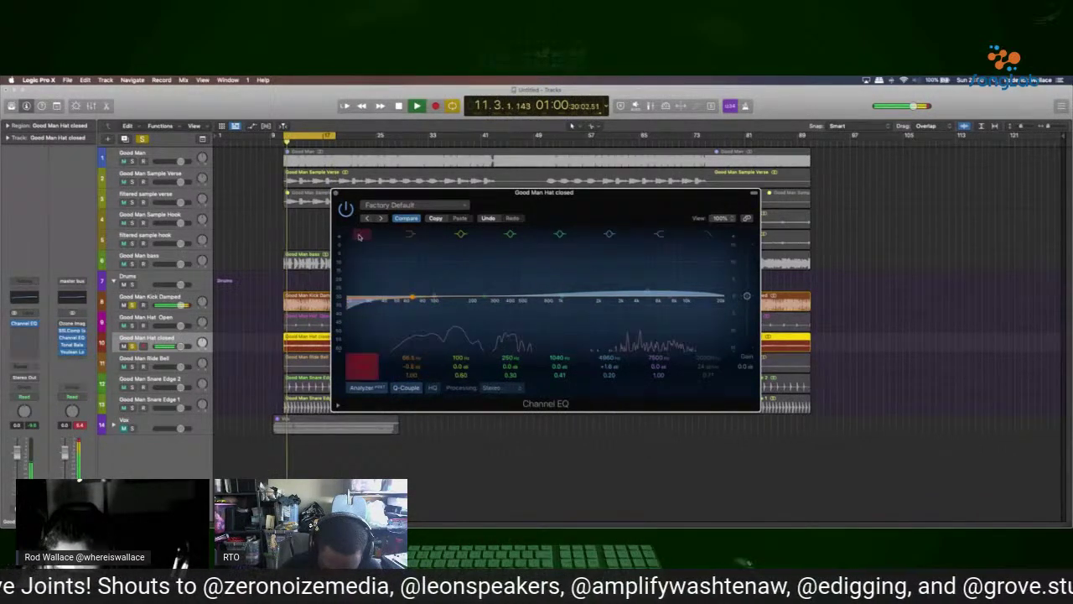
Raise the low cut in Good Man Hat closed's Channel EQ to about 214 Hz and close the EQ window.
drag(344, 311, 478, 338)
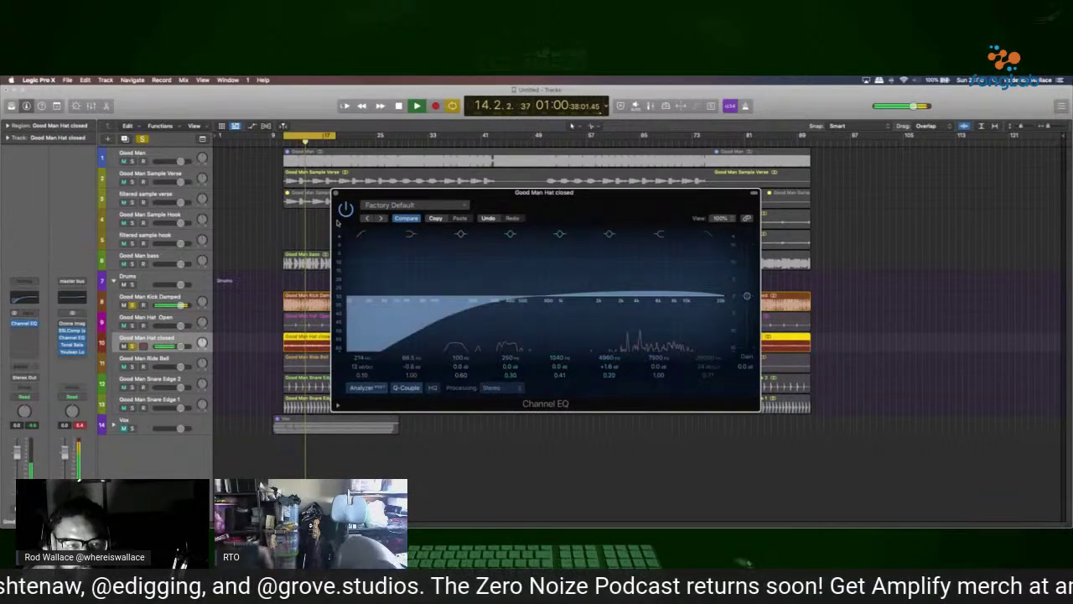
click(336, 193)
click(315, 195)
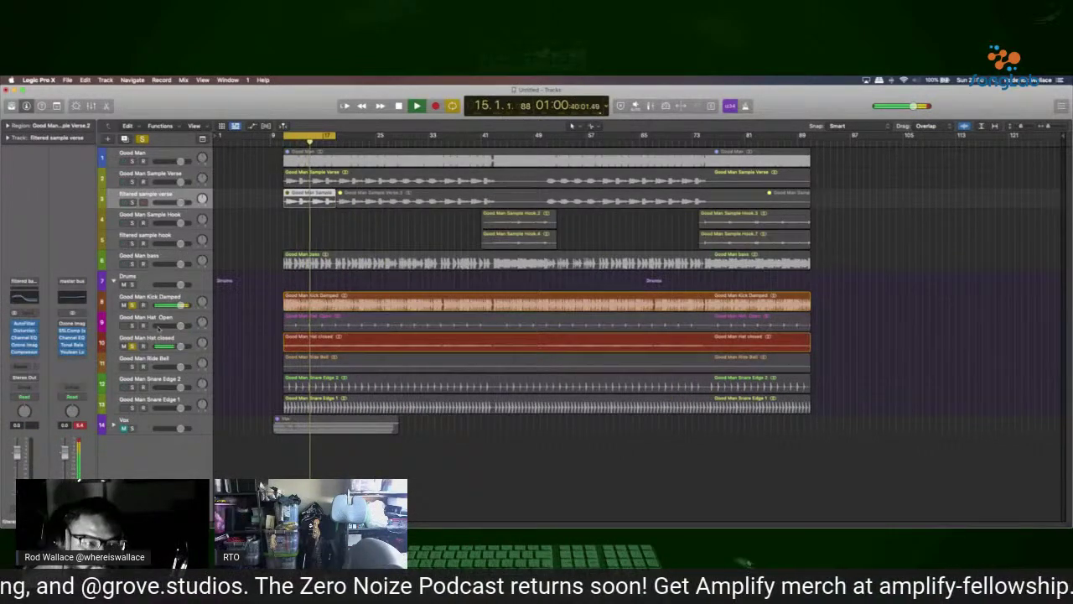
Solo Good Man Hat Open as well, and copy the closed hat's Channel EQ onto the Good Man Ride Bell channel.
click(132, 326)
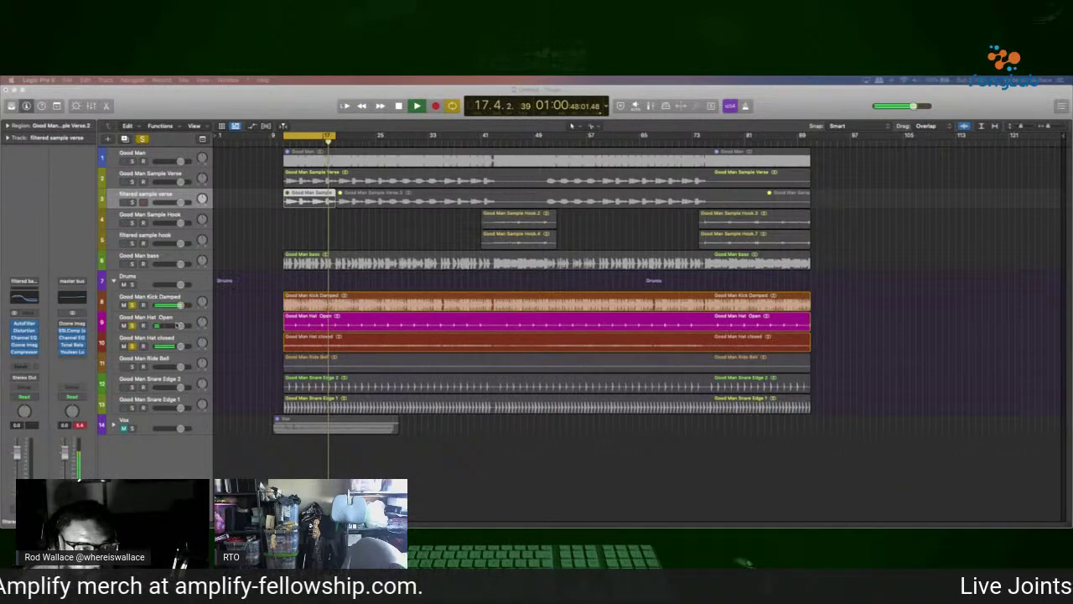
click(162, 319)
click(150, 338)
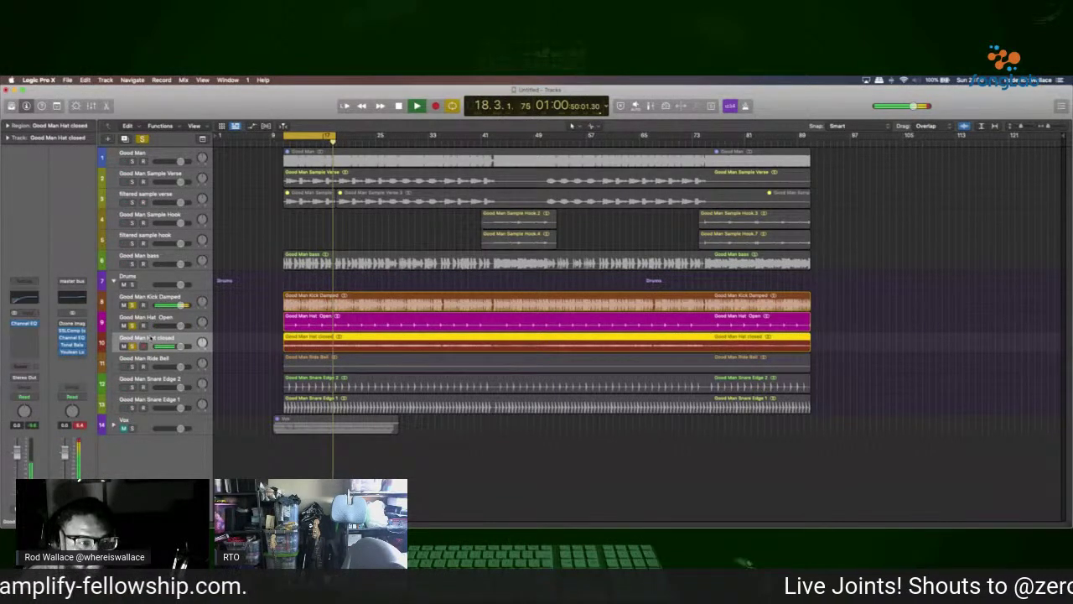
key(super+2)
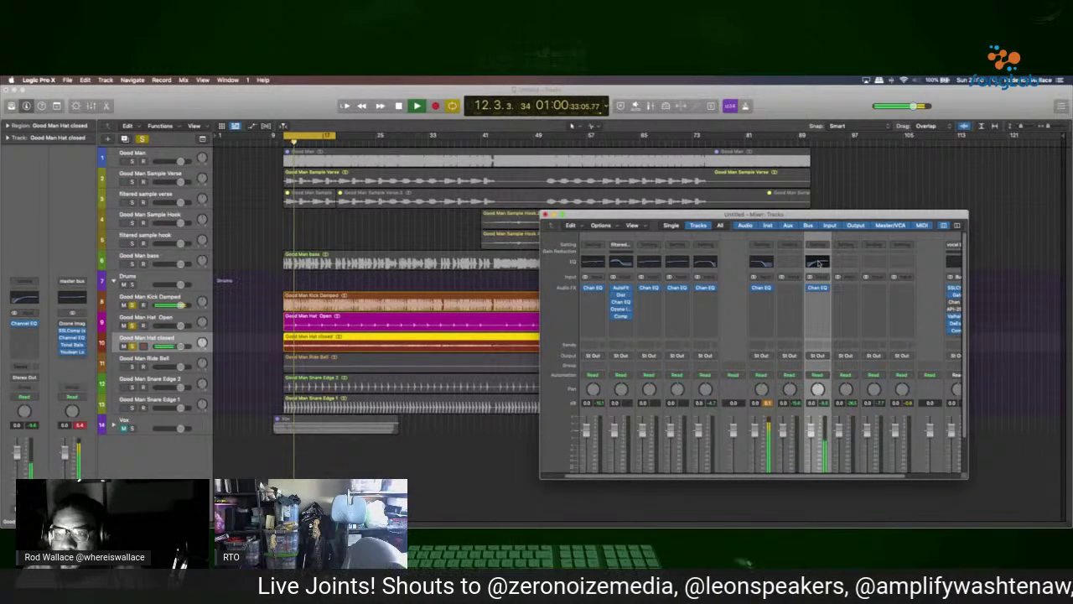
drag(819, 262, 845, 262)
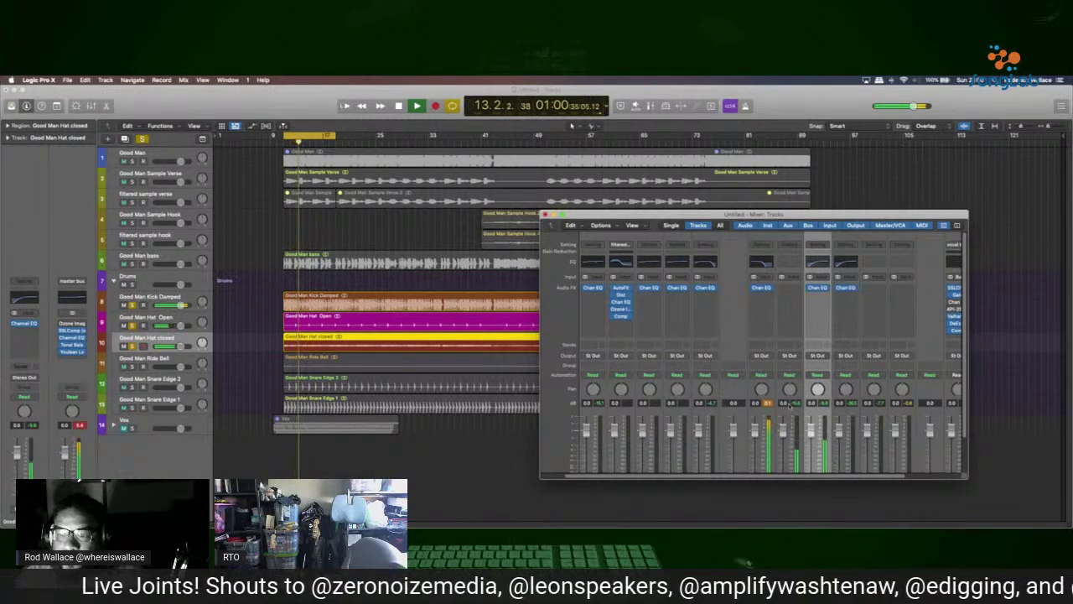
Lower the closed hat to -1.0 dB and the ride bell to -1.8 dB in the mixer, and clear all solos.
drag(840, 429, 811, 436)
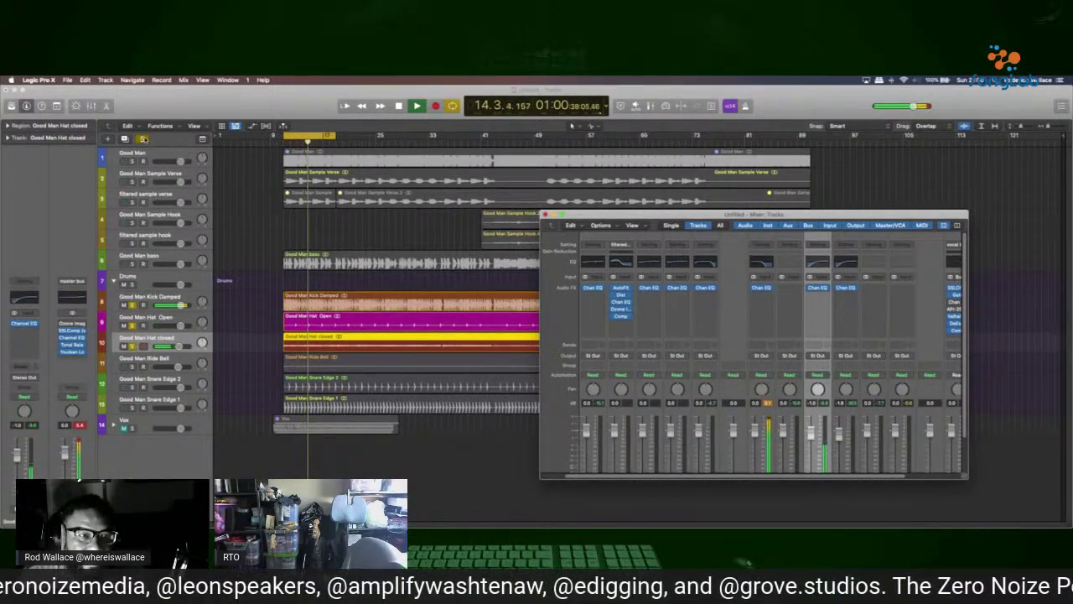
key(x)
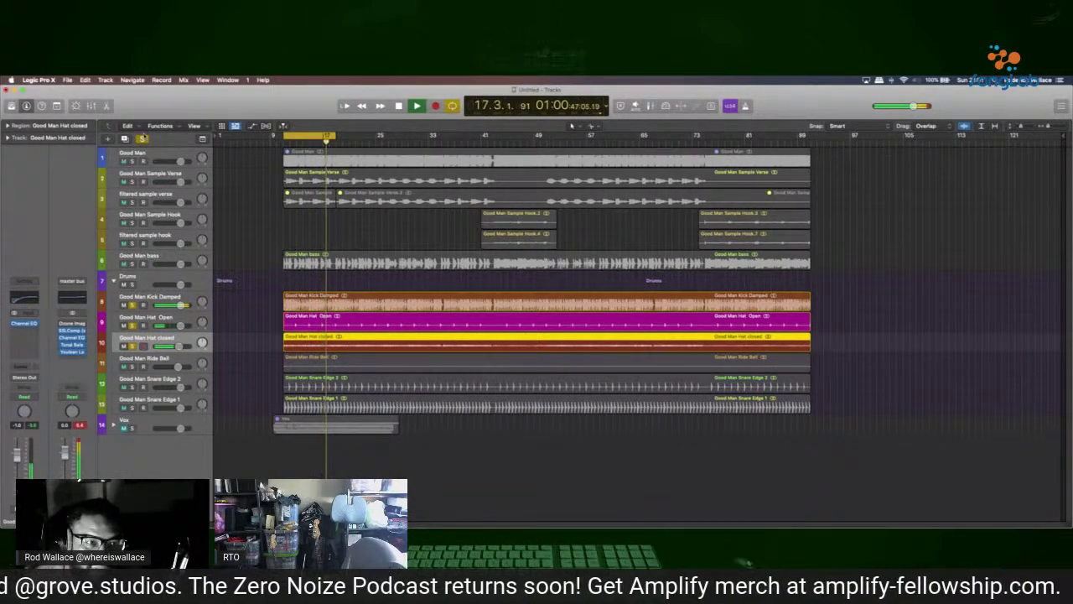
click(143, 282)
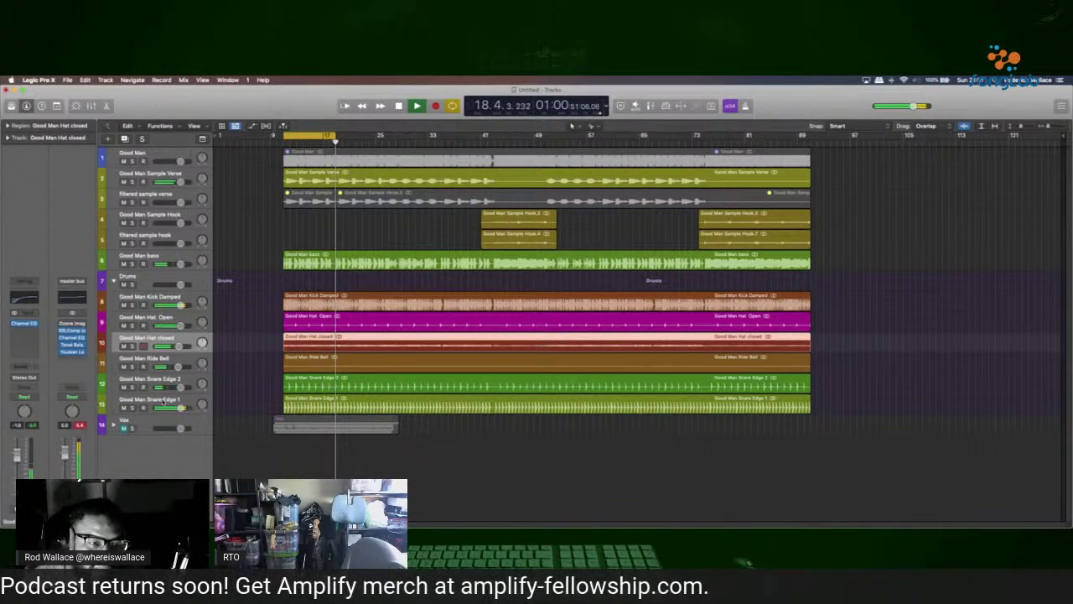
Reduce the Good Man Snare Edge 1 region's gain by about 4 dB and stop playback.
click(149, 399)
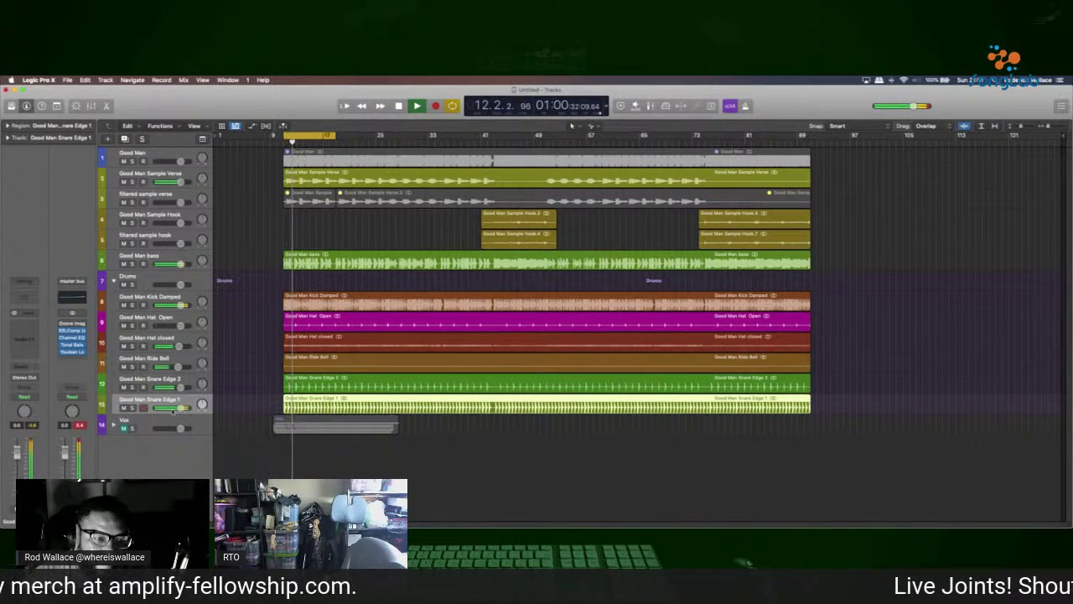
click(8, 127)
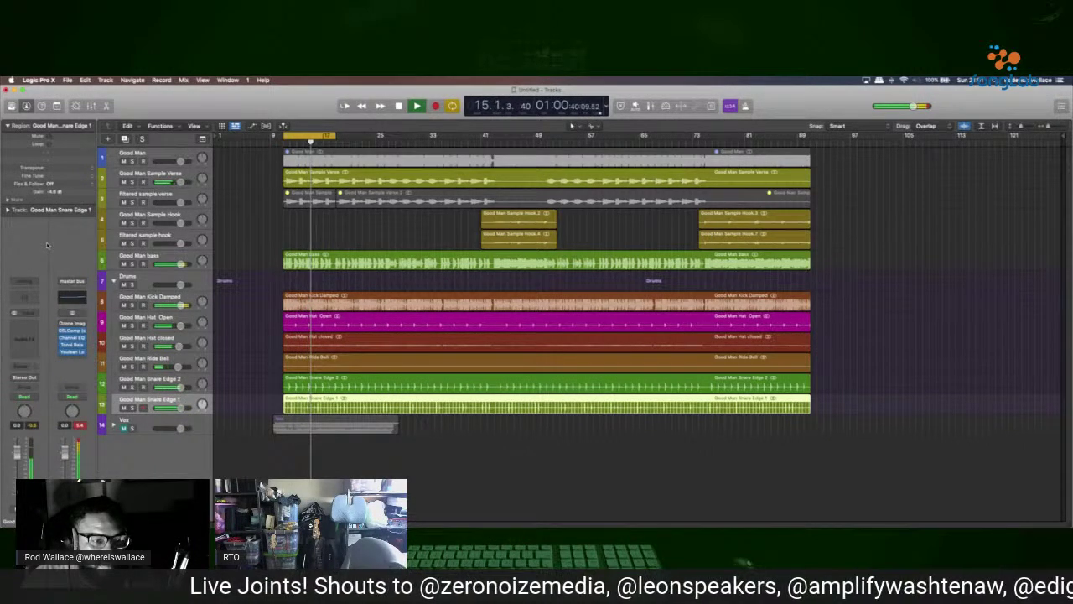
key(space)
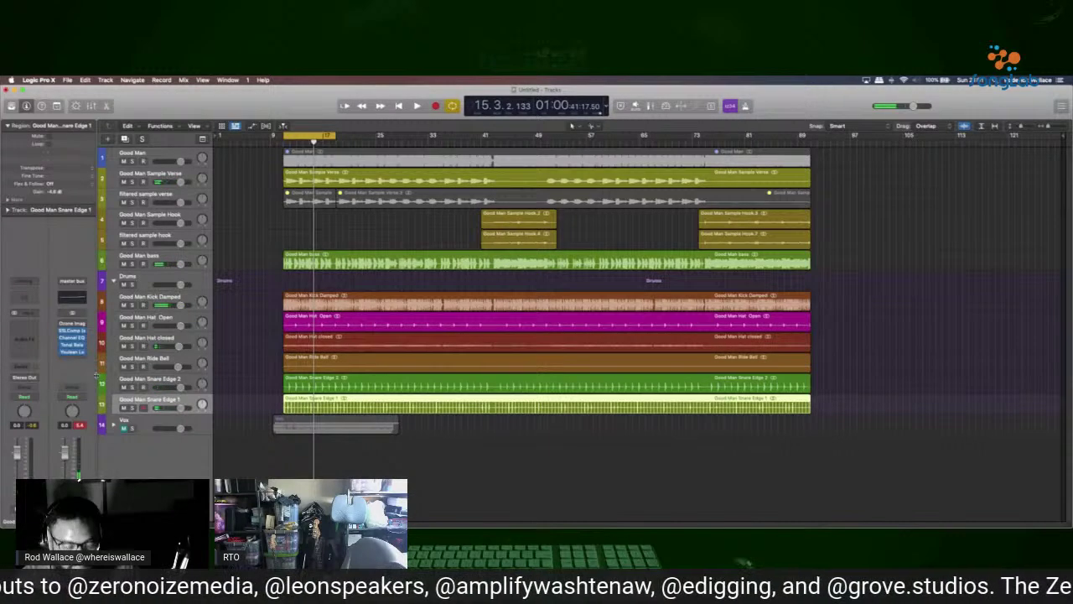
Route the outputs of all six drum tracks, from Good Man Kick Damped to Good Man Snare Edge 1, to Bus 3.
click(161, 303)
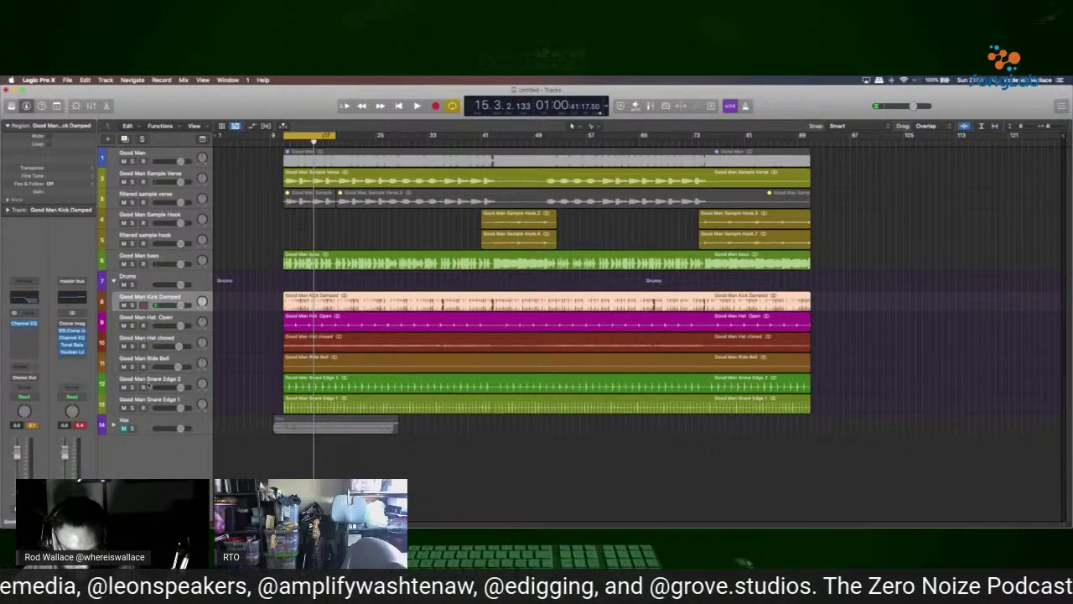
shift+click(154, 401)
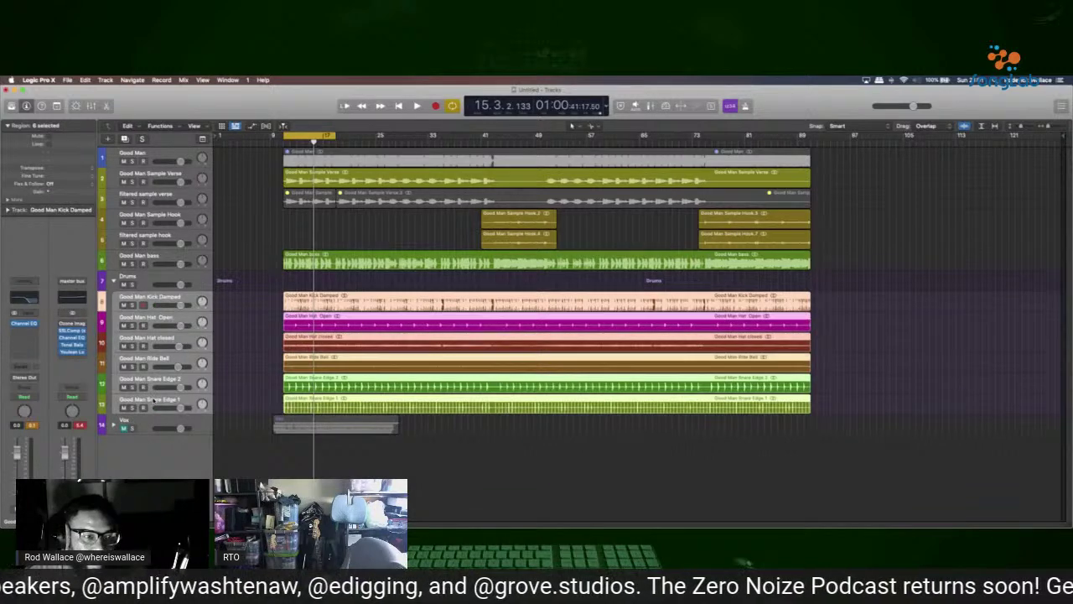
right_click(153, 400)
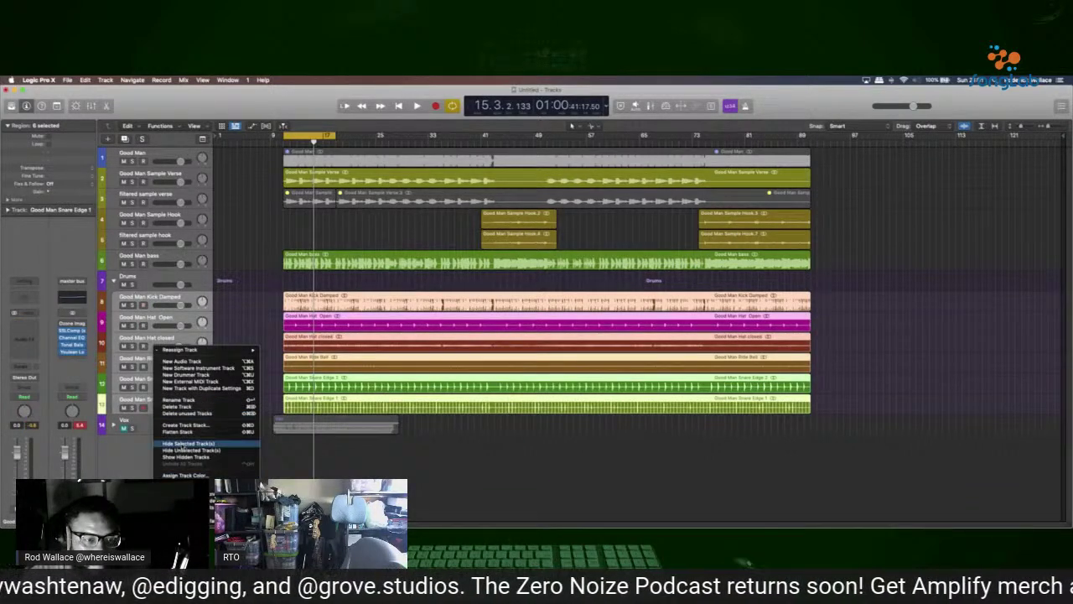
click(116, 471)
key(x)
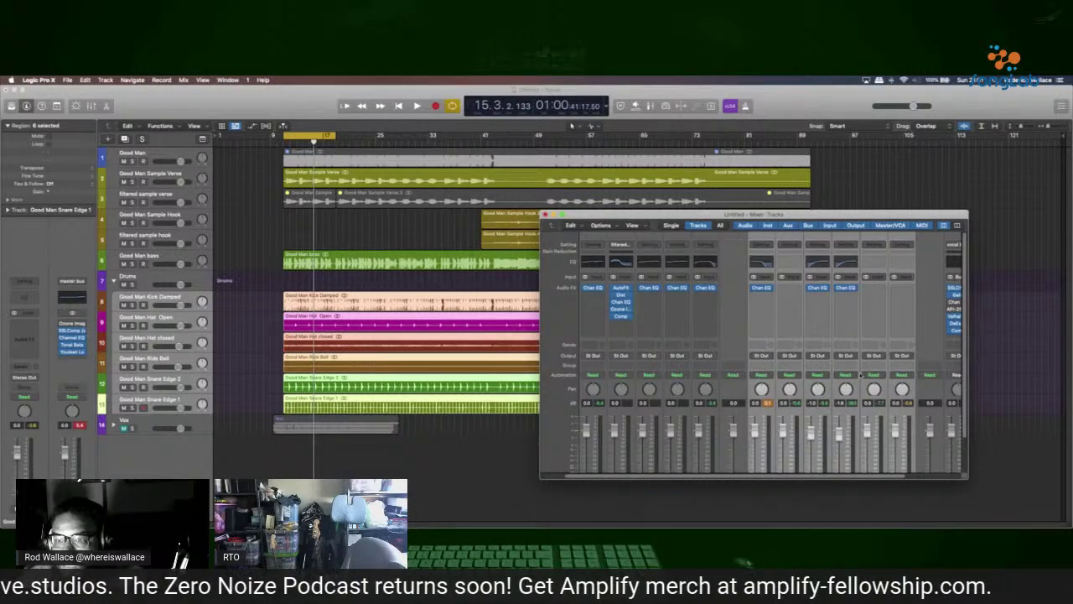
click(875, 357)
mouse_move(884, 386)
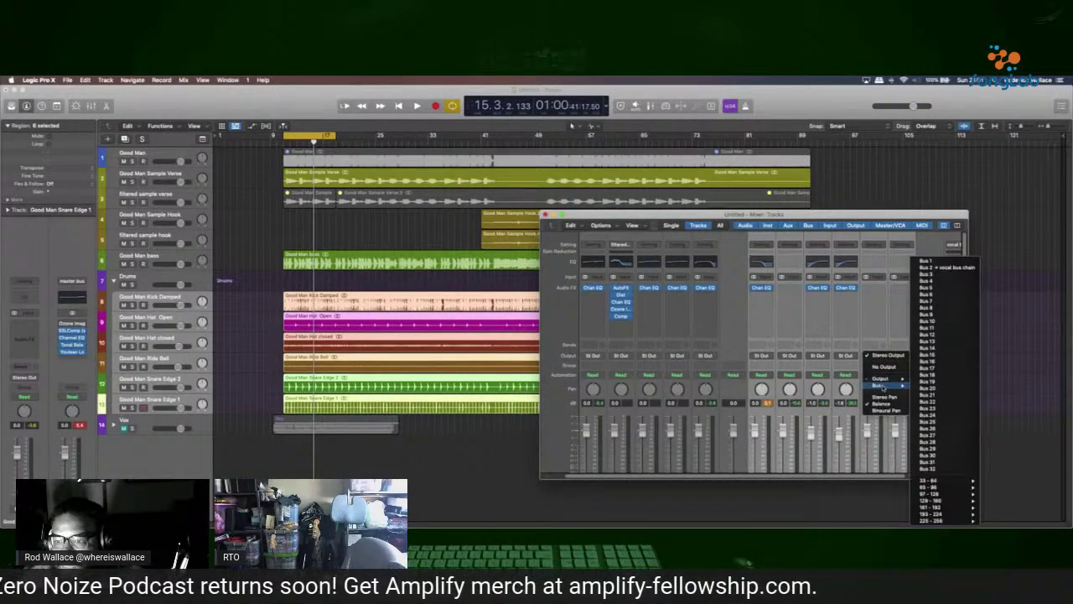
click(950, 275)
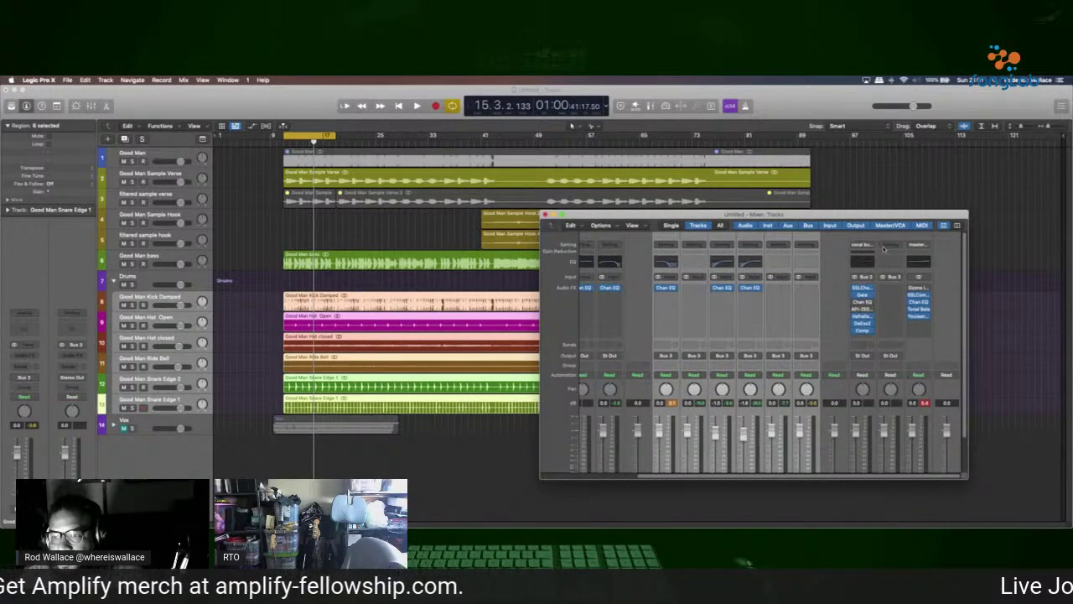
Load the user channel strip setting "drum bus" on the Bus 3 aux channel.
click(884, 248)
mouse_move(930, 377)
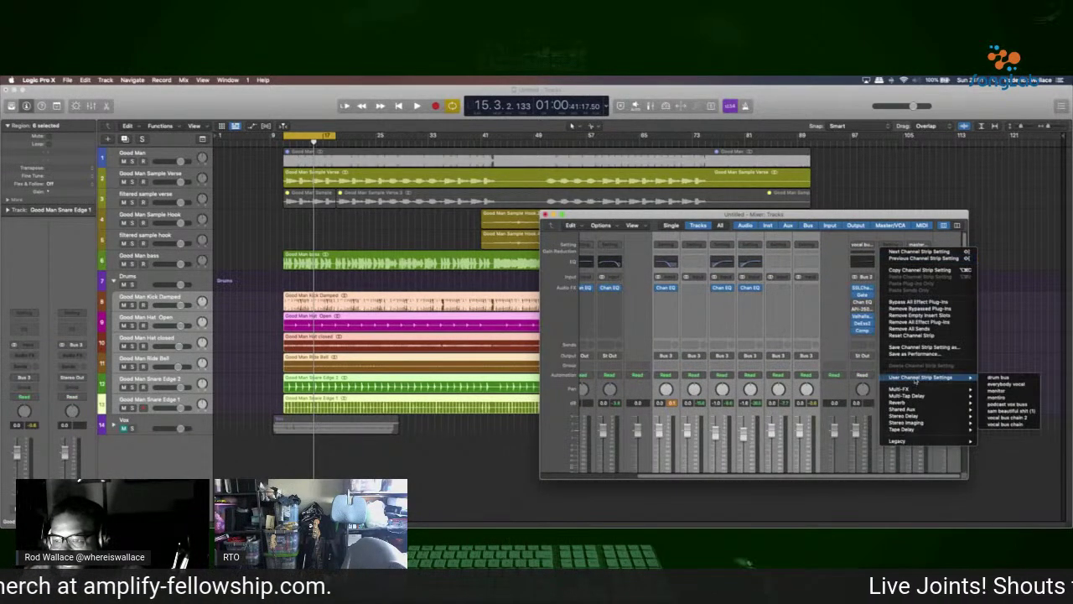
click(1024, 378)
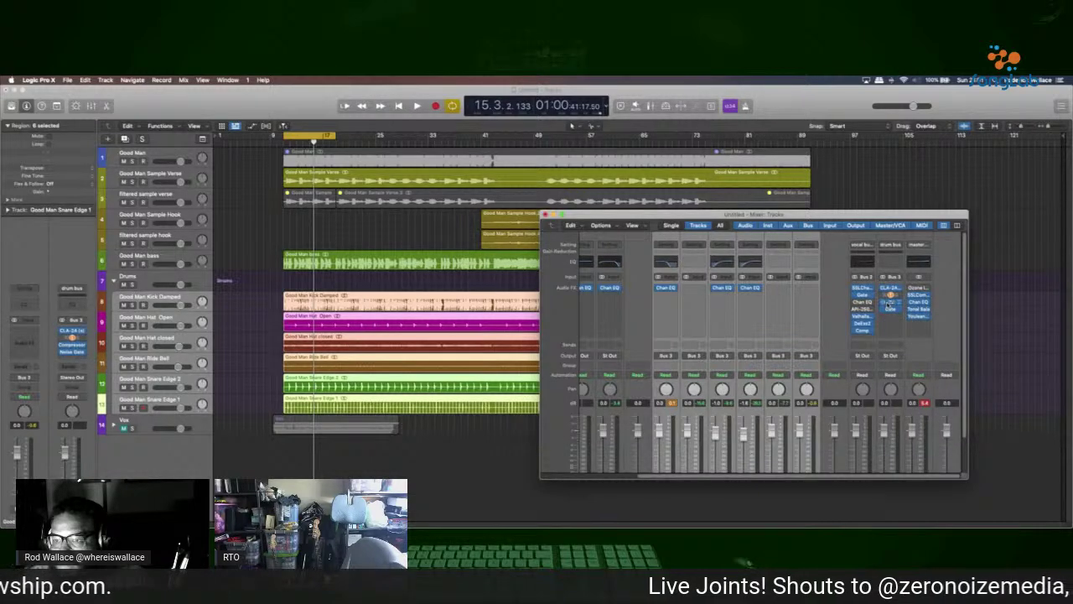
Replace the second plug-in on the drum bus with Inphonik's RX950.
click(896, 296)
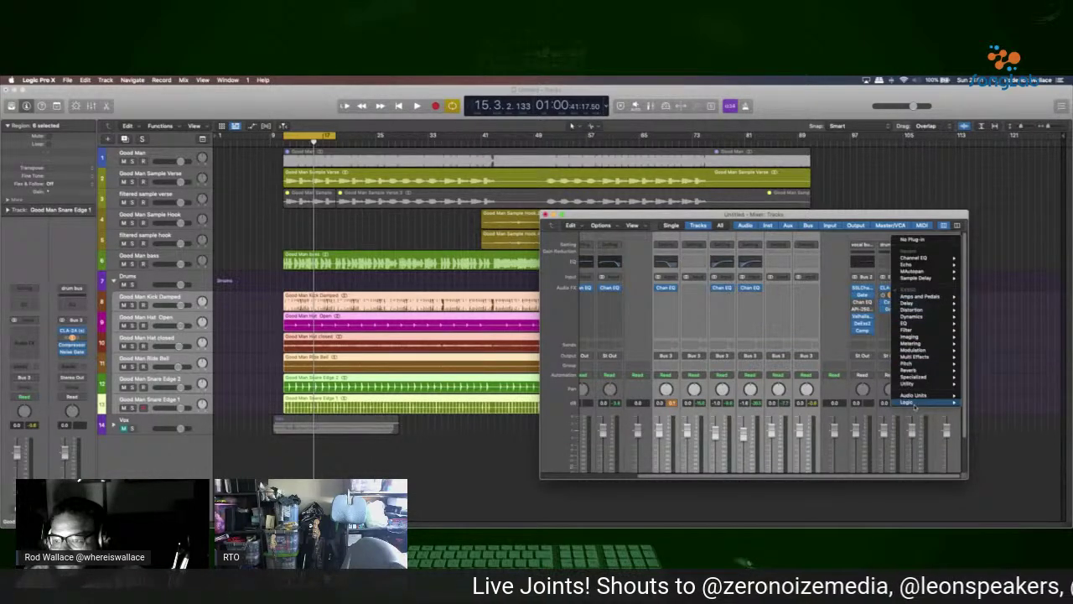
mouse_move(914, 402)
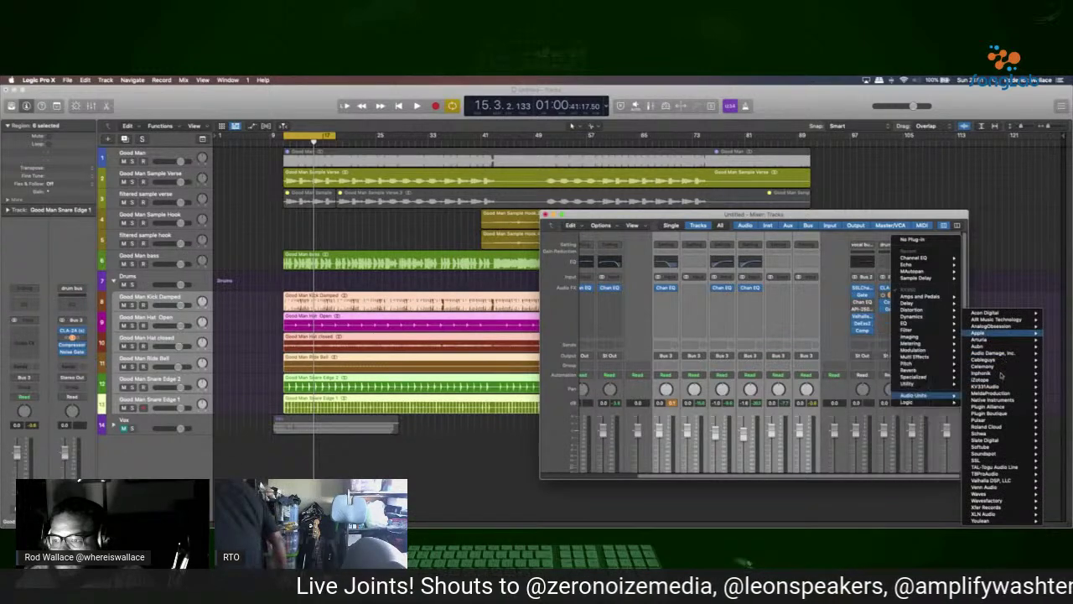
mouse_move(994, 375)
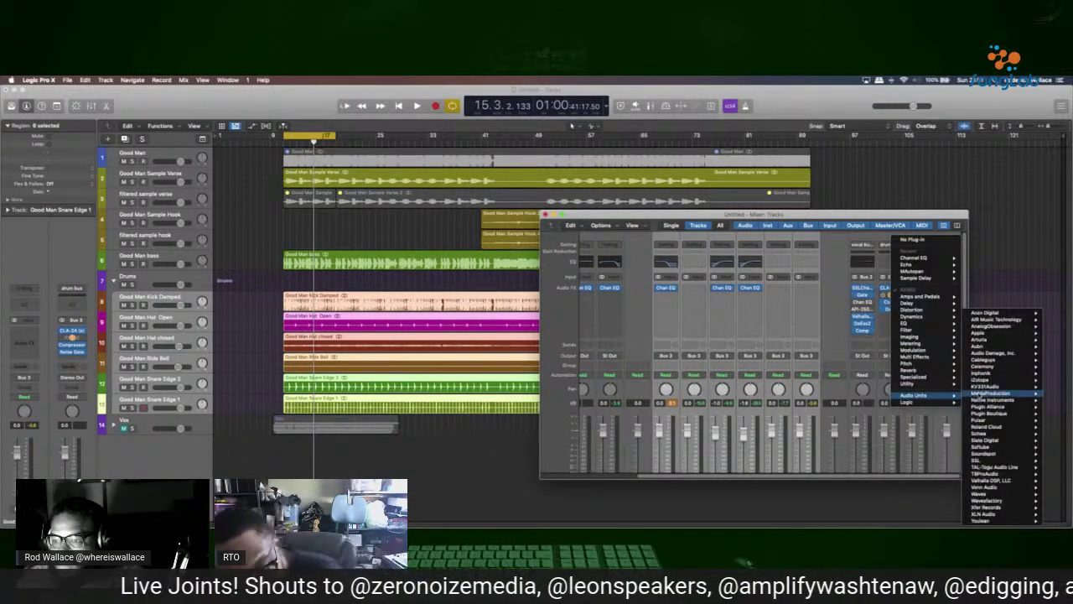
click(893, 373)
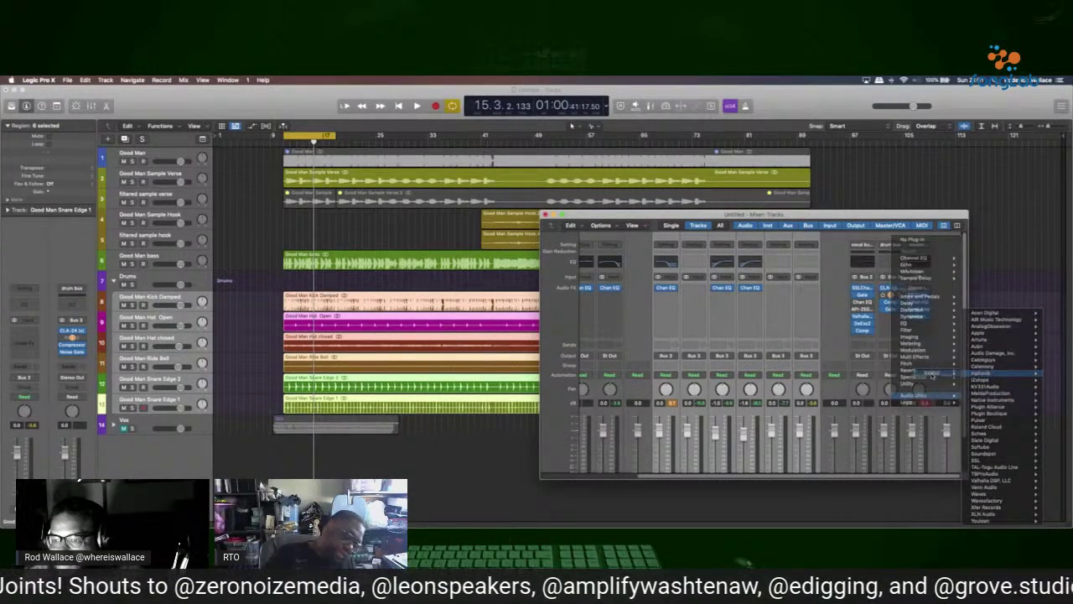
mouse_move(513, 248)
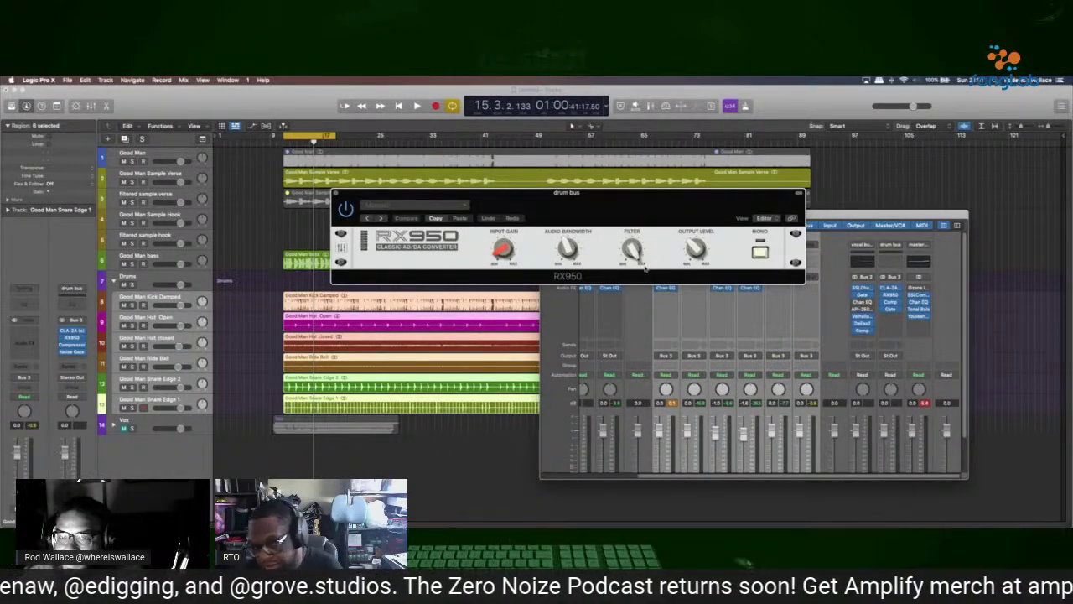
Start playback, turn down the RX950's Filter on the drum bus, and close the plug-in window.
key(space)
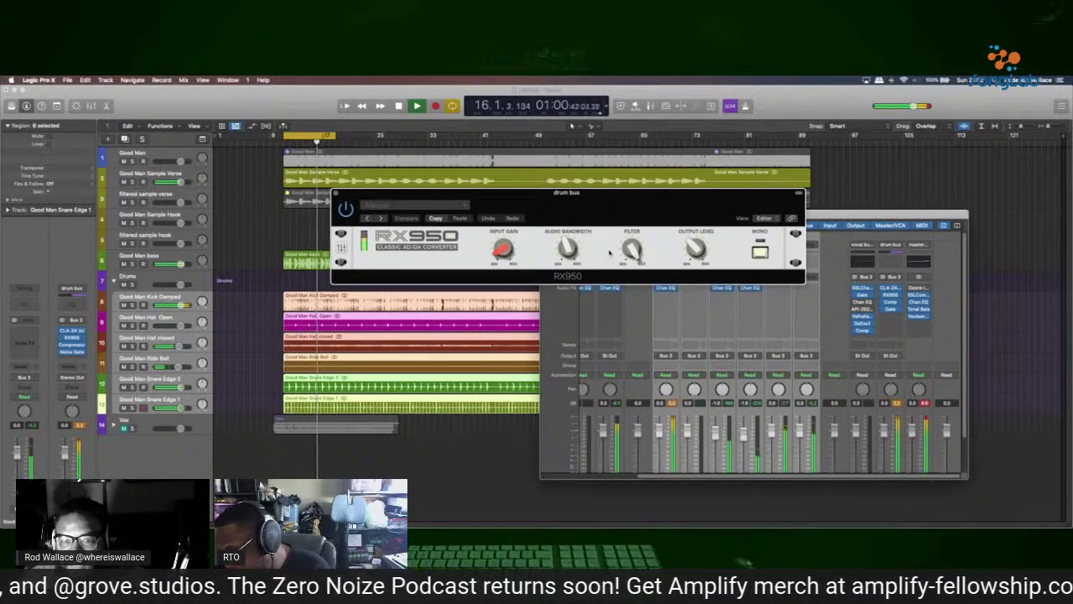
drag(632, 248, 626, 283)
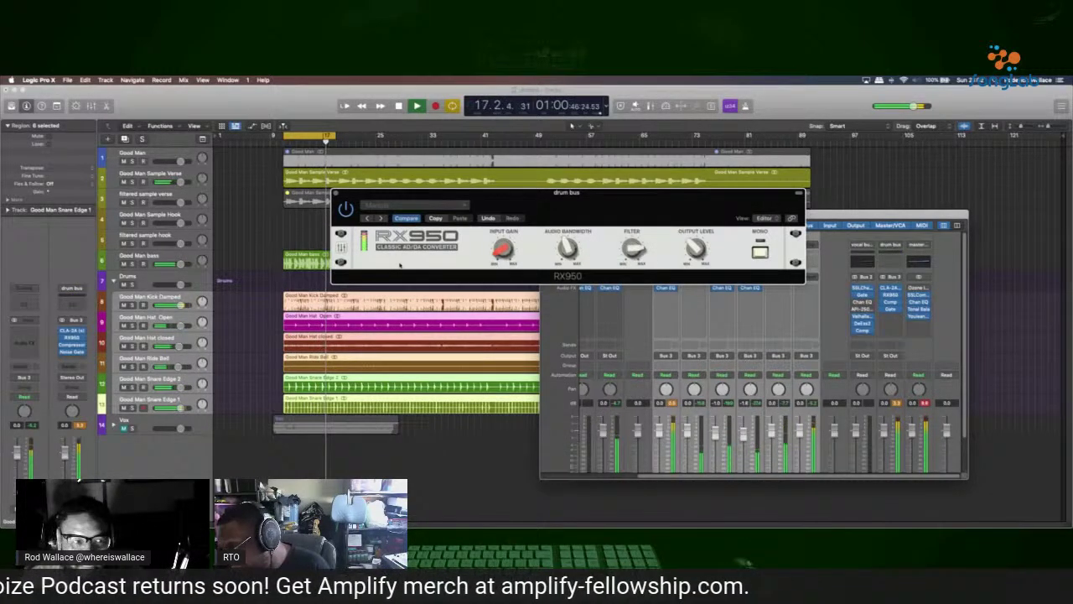
key(super+w)
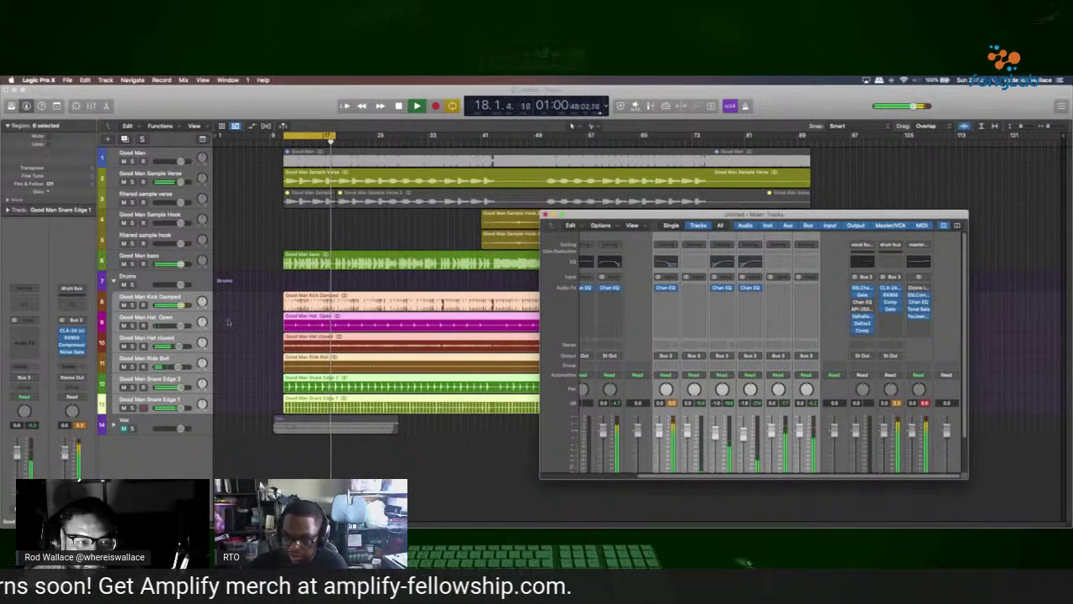
Lower Good Man Hat closed to about -4 dB with pan at about -13, and reduce Good Man Hat Open's volume slightly.
key(super+w)
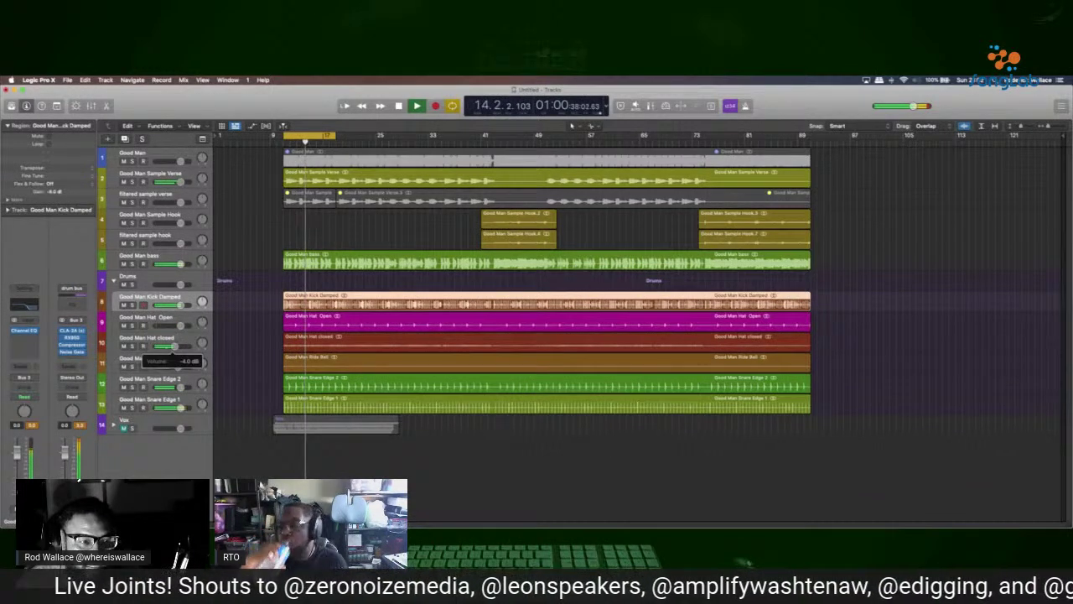
mouse_move(202, 344)
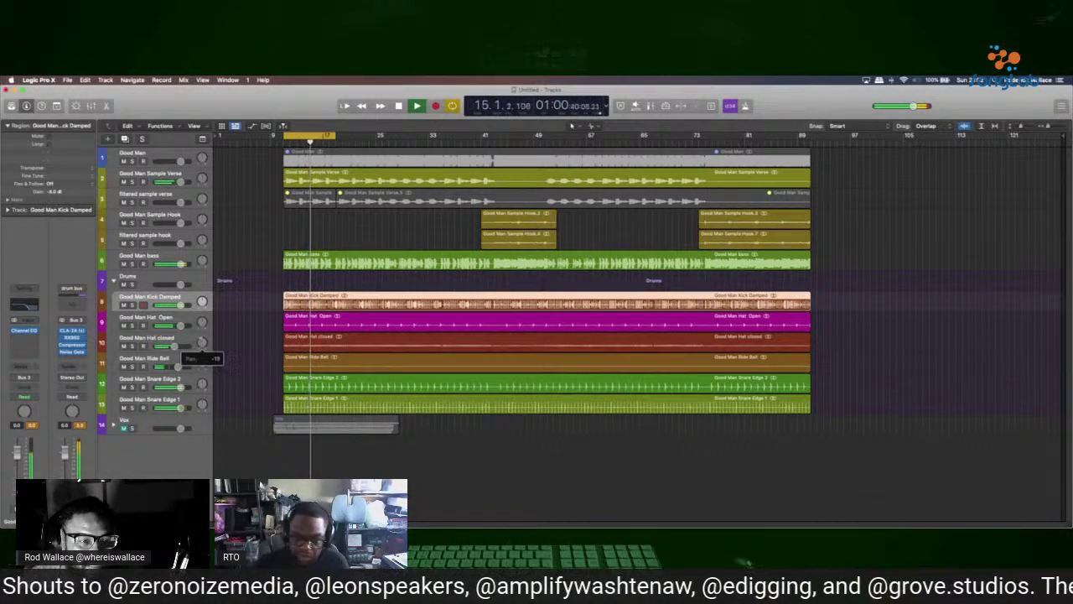
mouse_move(157, 326)
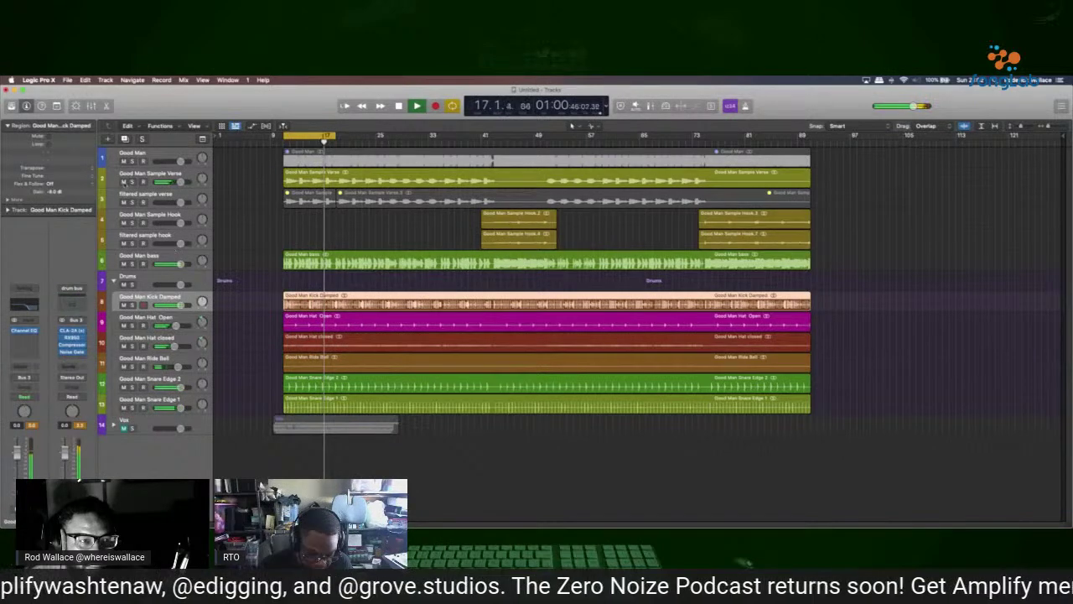
Mute Good Man Sample Verse and Good Man bass, and lower Good Man Kick Damped's volume to about -1.1 dB.
click(123, 181)
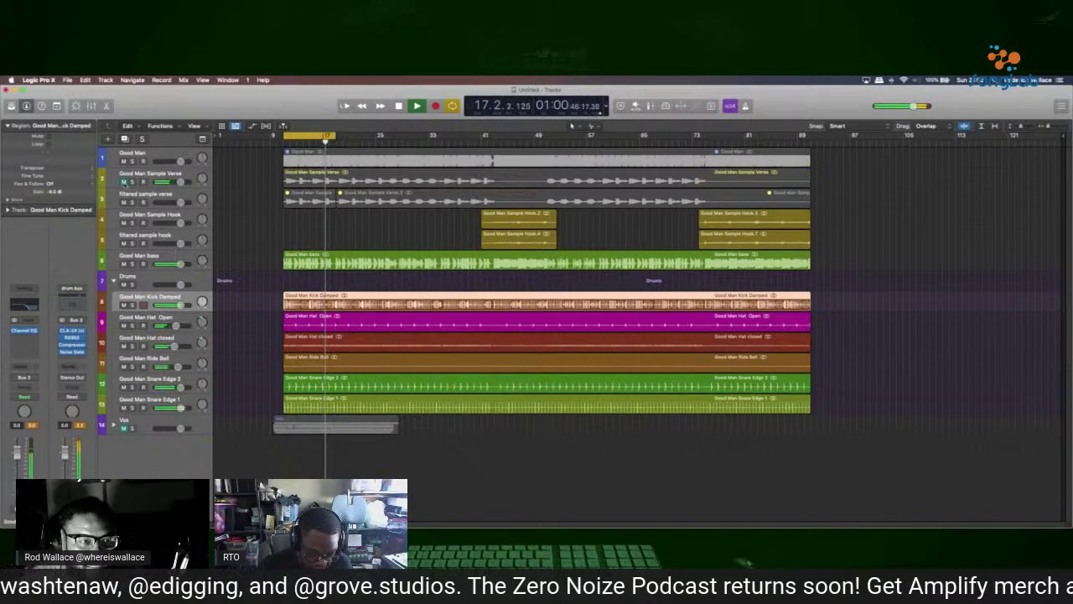
click(124, 264)
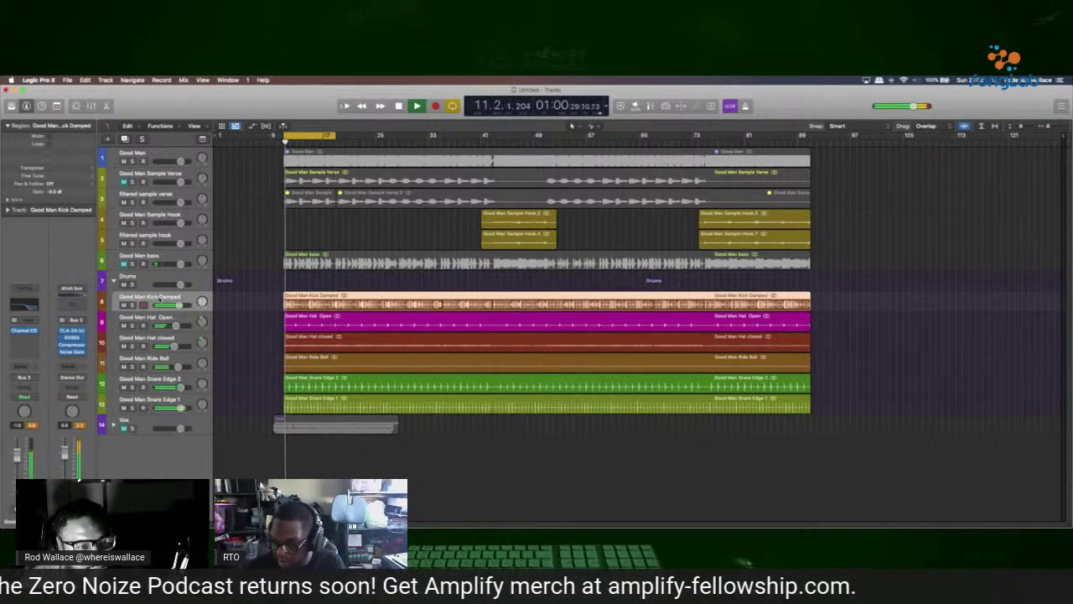
mouse_move(178, 304)
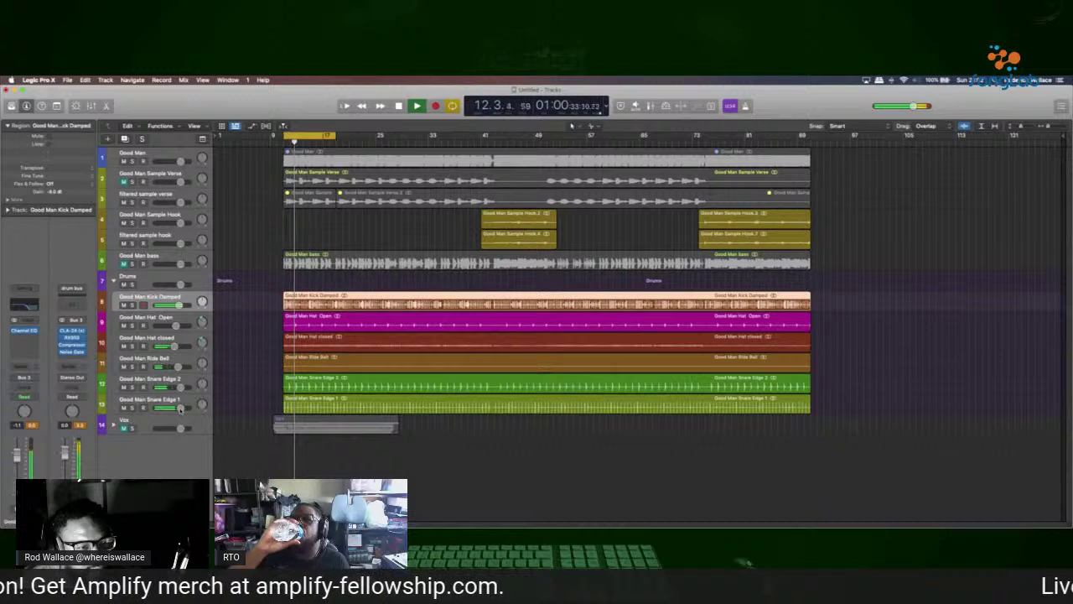
mouse_move(179, 408)
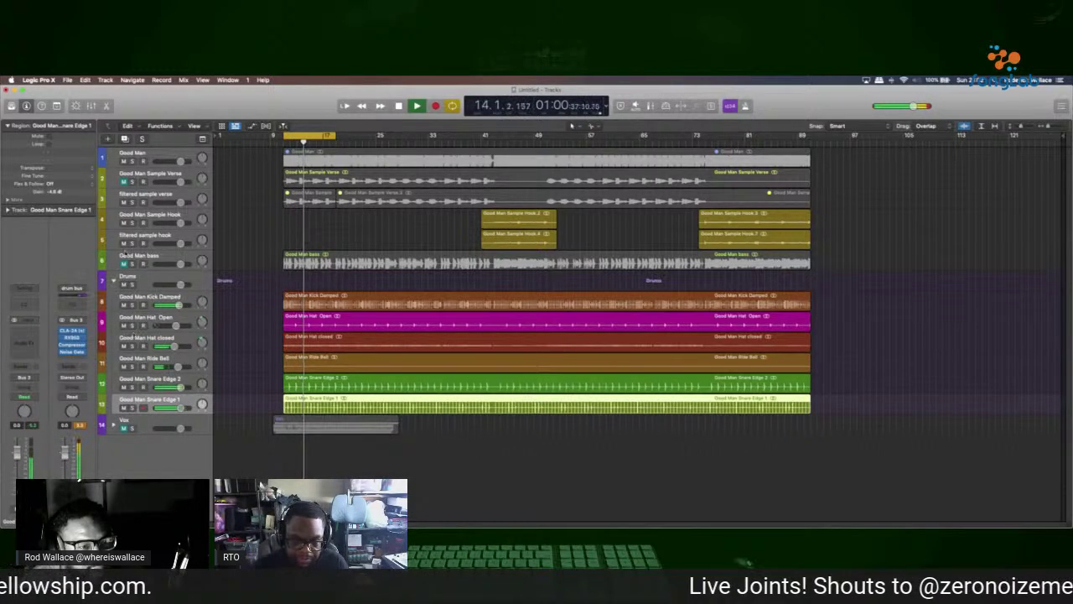
Lower Good Man Snare Edge 1's volume to about -3.1 dB and raise the drum bus RX950's Filter to 91.
drag(178, 407, 172, 408)
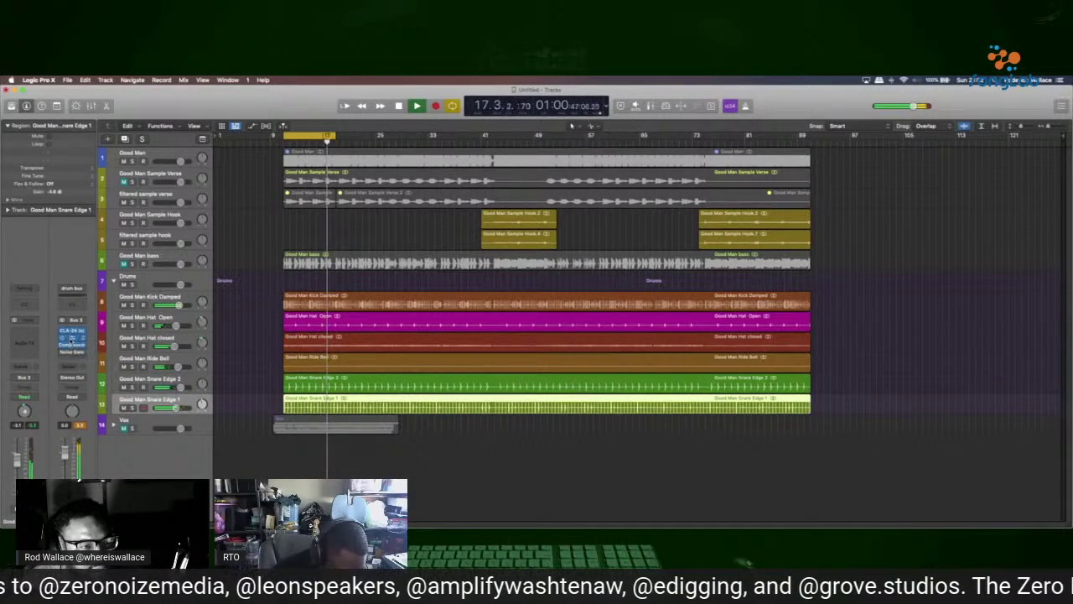
click(72, 338)
mouse_move(635, 249)
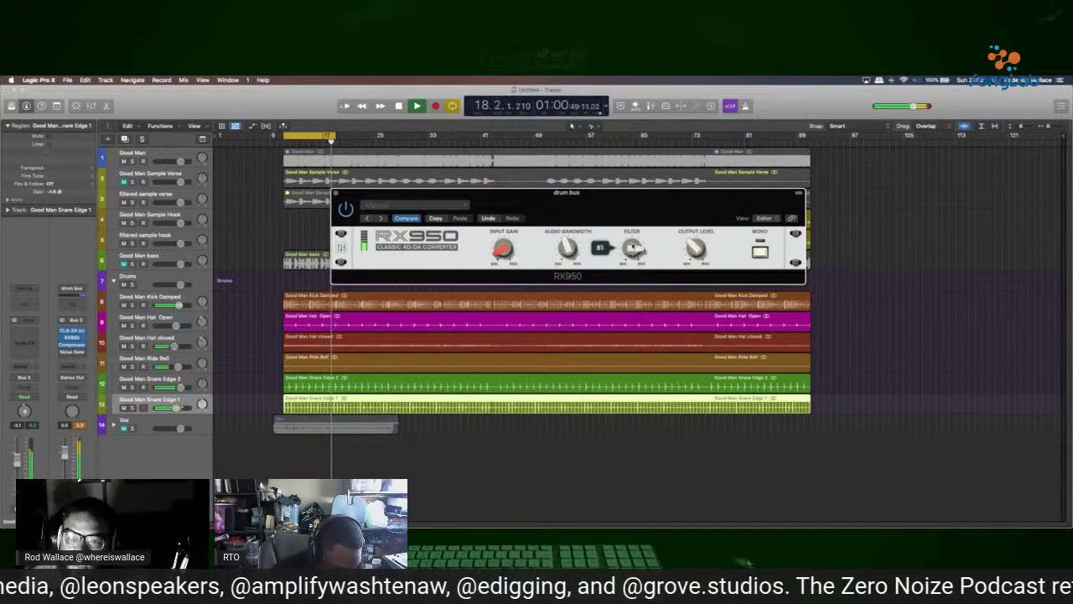
drag(624, 336, 625, 306)
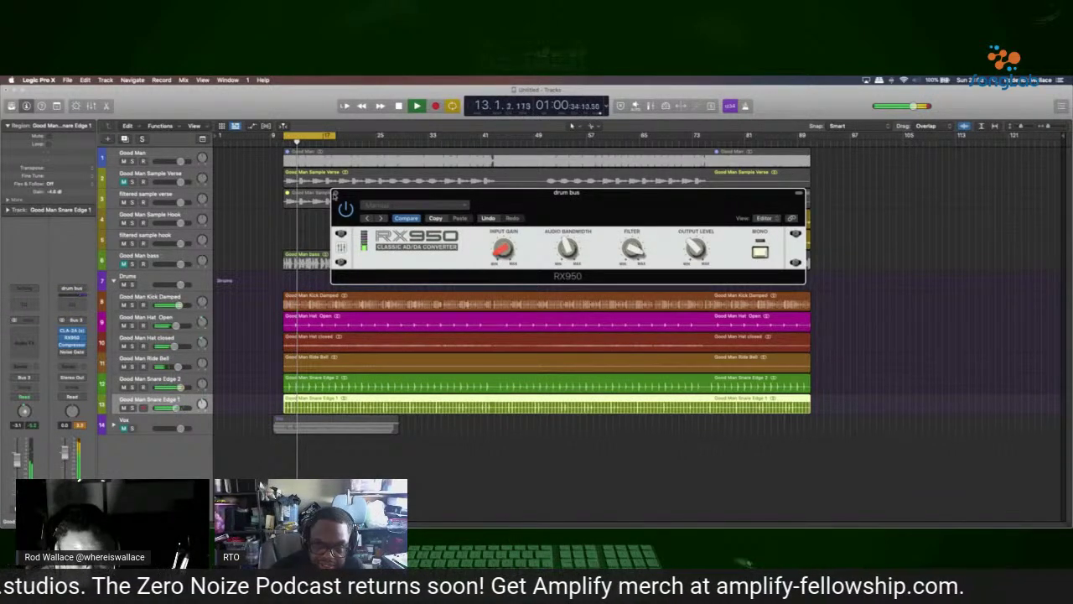
click(336, 194)
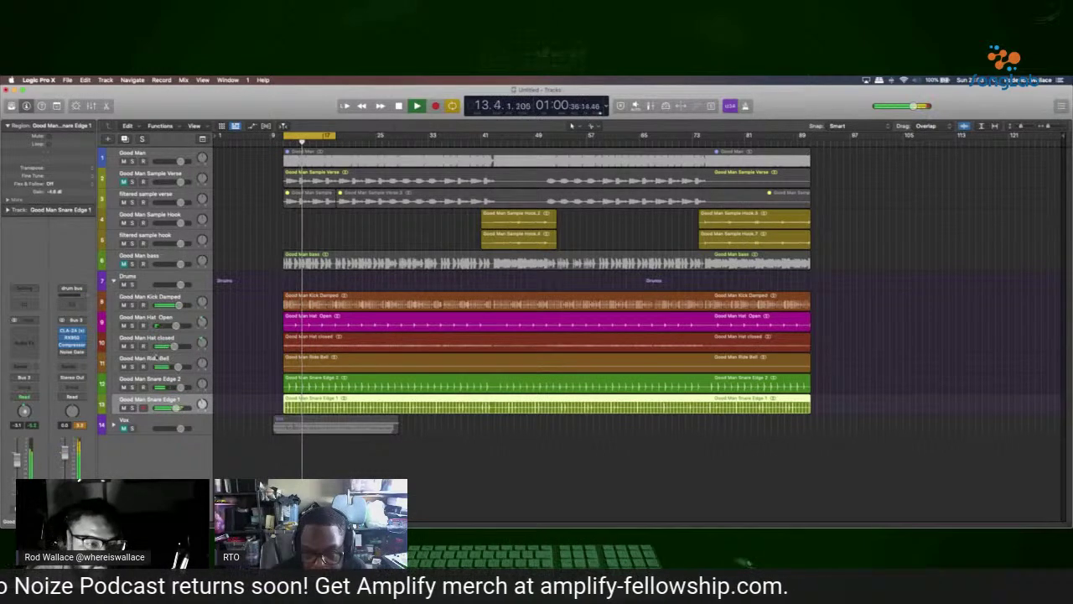
Lower Good Man Kick Damped's volume to about -3.1 dB and unmute Good Man bass.
click(156, 357)
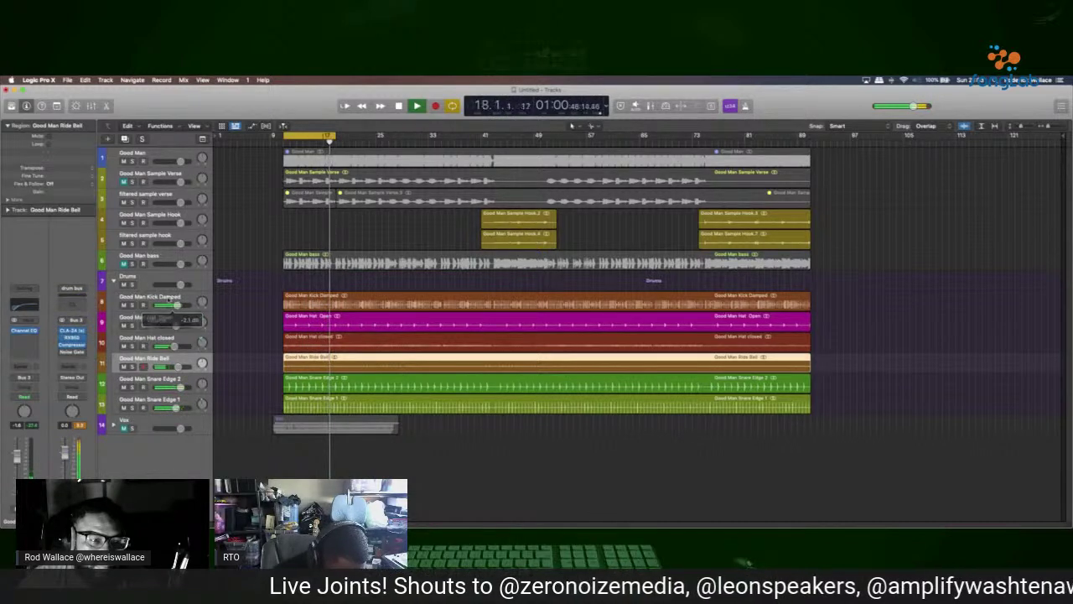
click(113, 281)
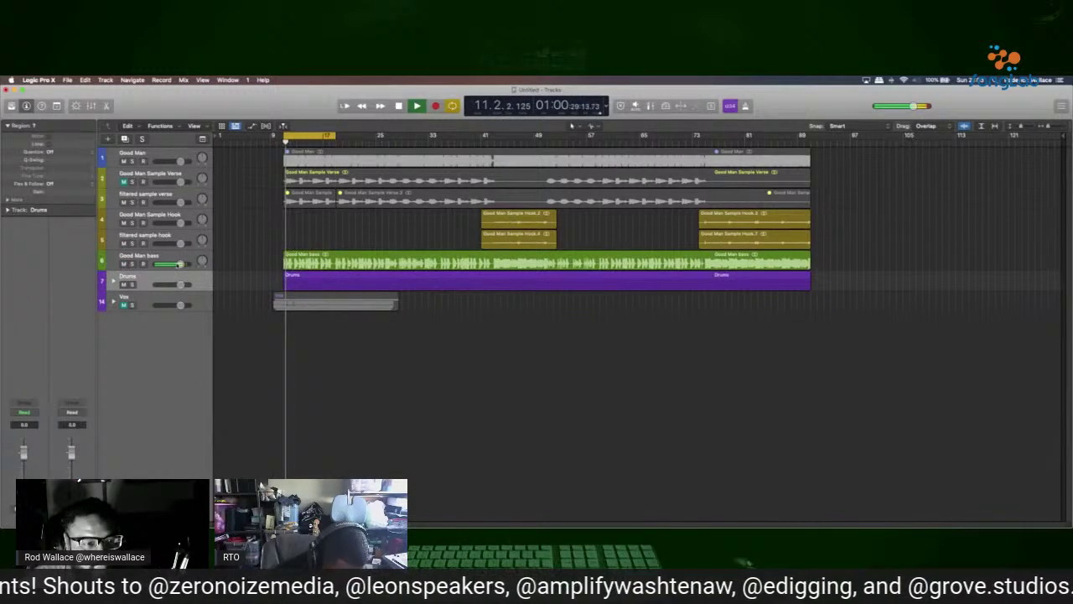
click(113, 282)
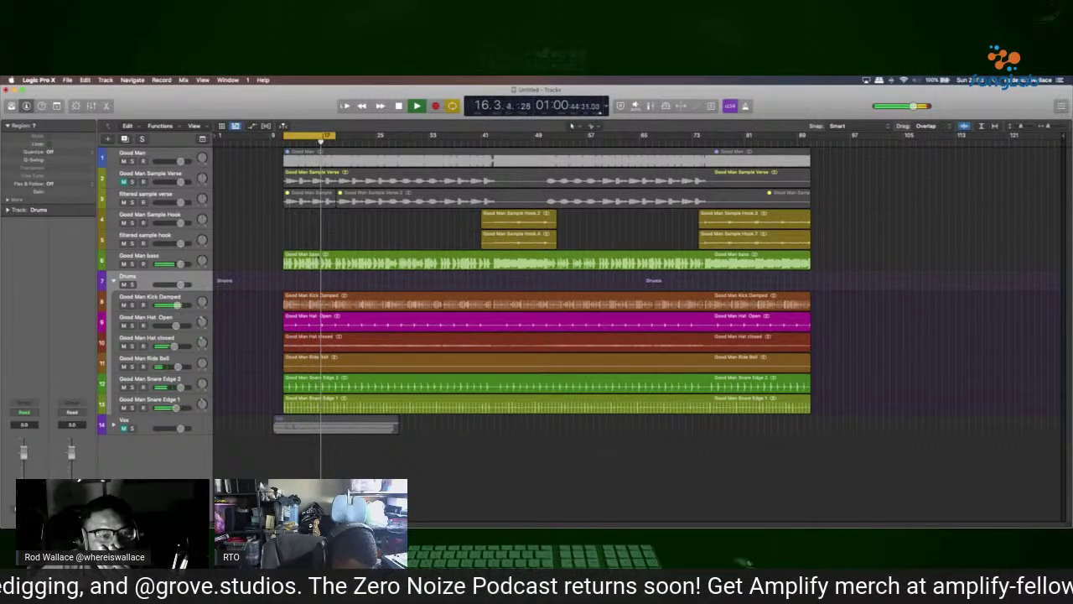
Set the region gain of Good Man bass to -4.0 dB.
click(188, 257)
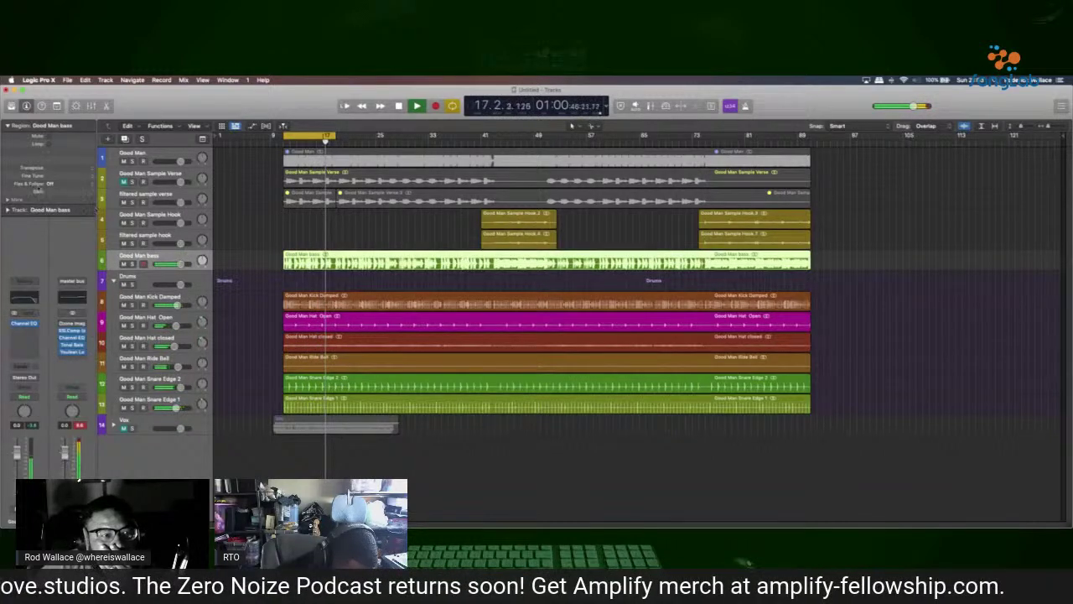
drag(51, 194, 47, 241)
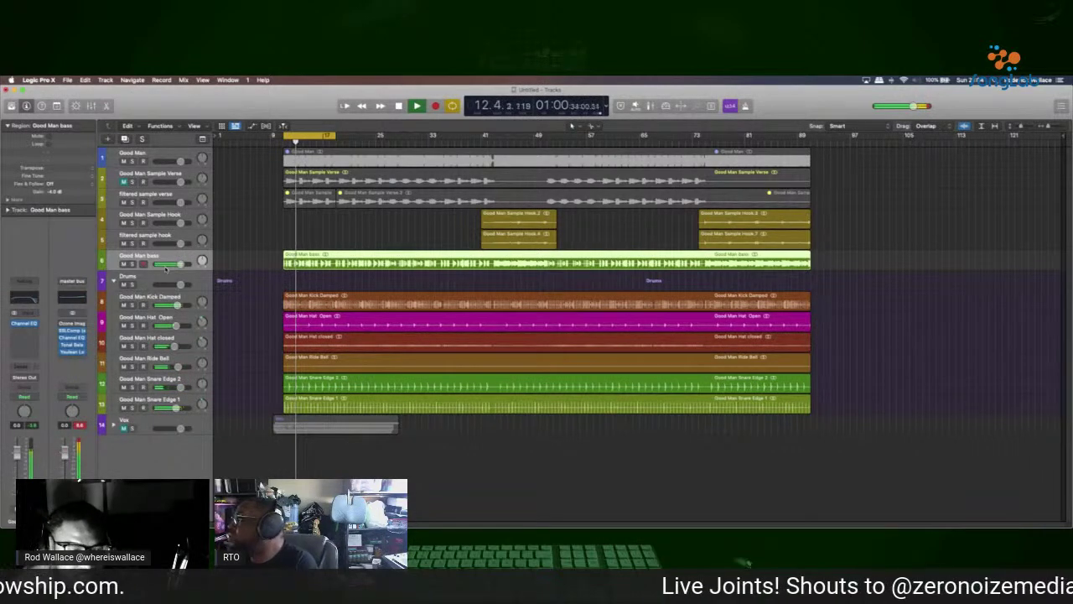
Solo Good Man Kick Damped, sweep the Filter of the drum bus's RX950 down and back up, and unsolo the track.
click(131, 304)
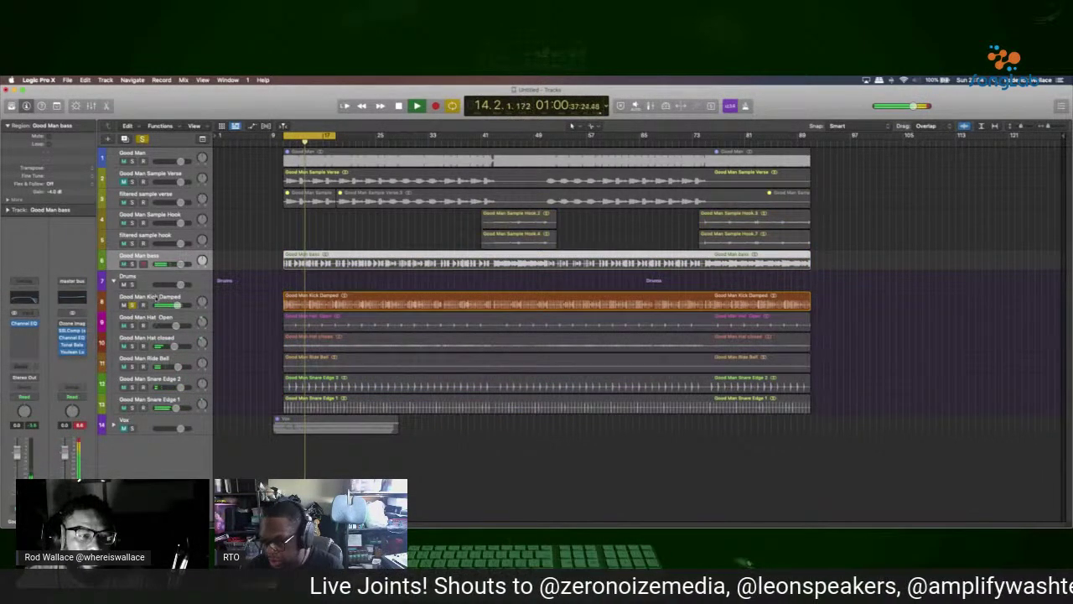
click(154, 298)
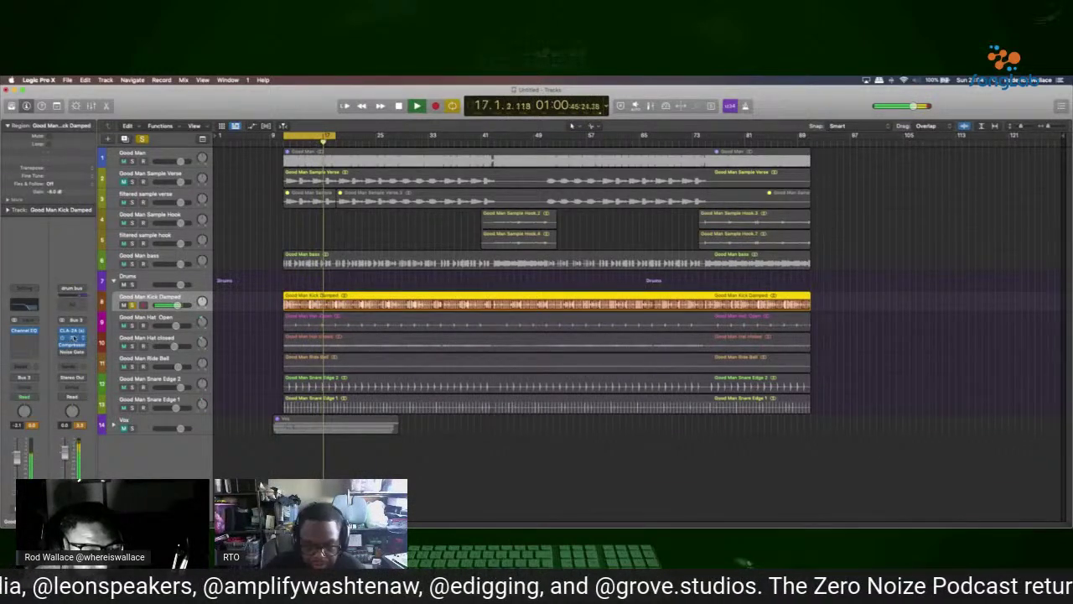
click(73, 337)
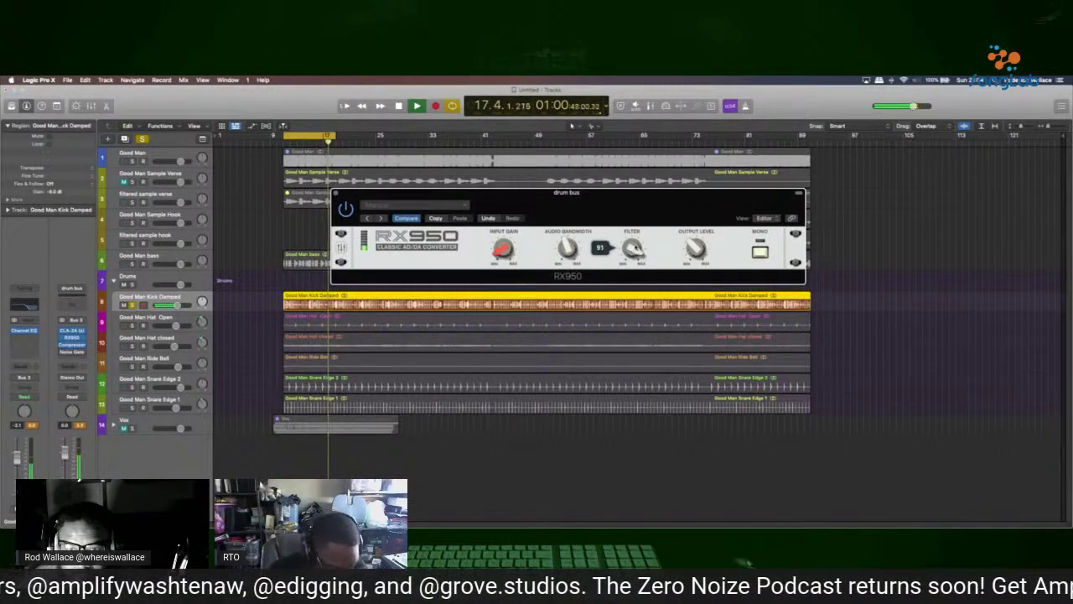
drag(643, 232, 611, 325)
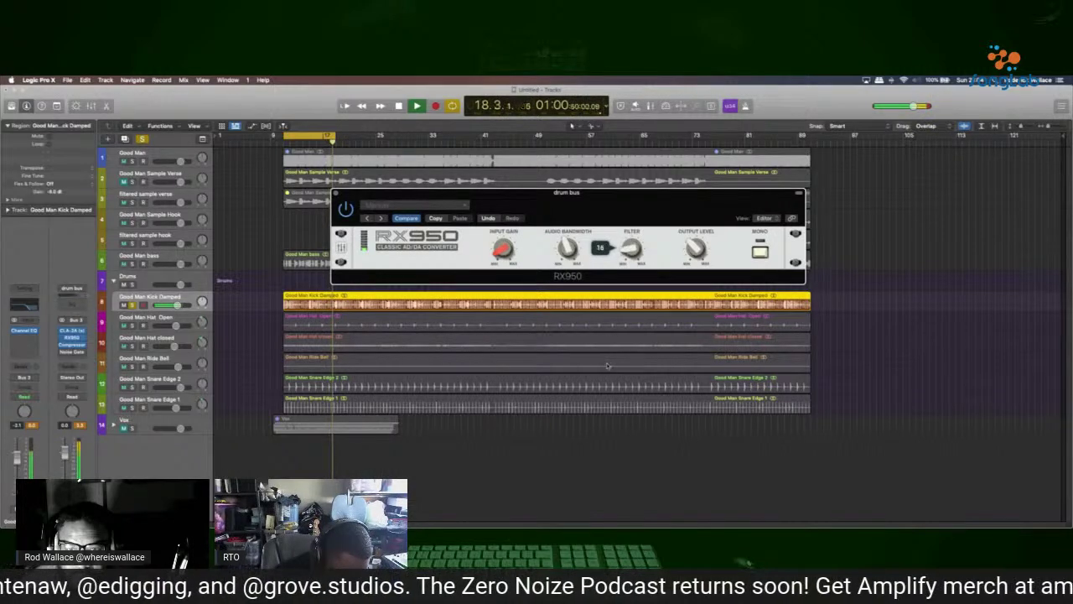
drag(632, 247, 632, 224)
drag(502, 248, 502, 242)
drag(632, 247, 632, 255)
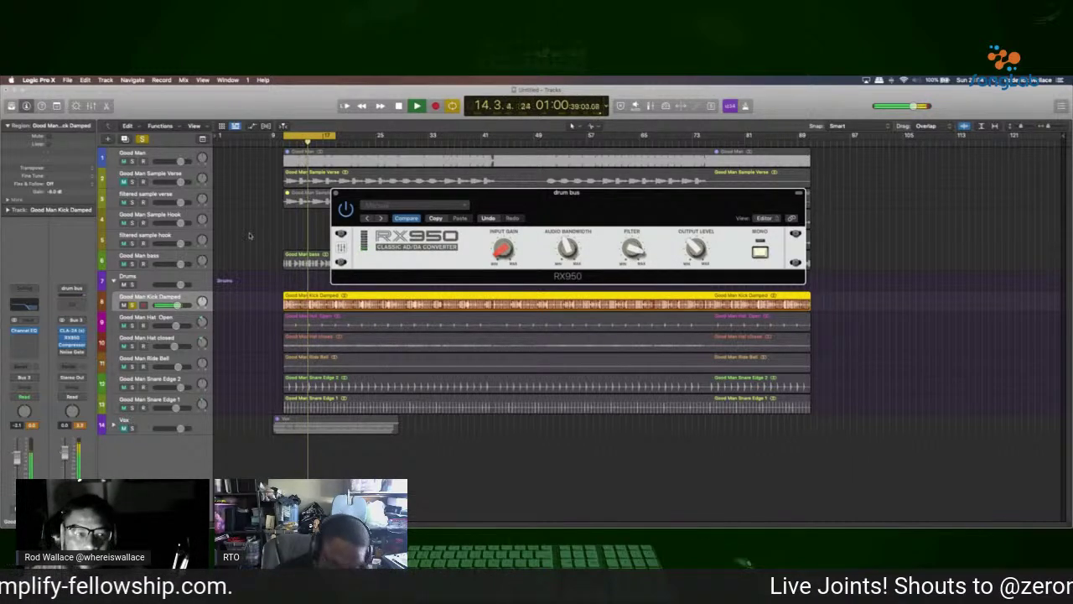
click(131, 305)
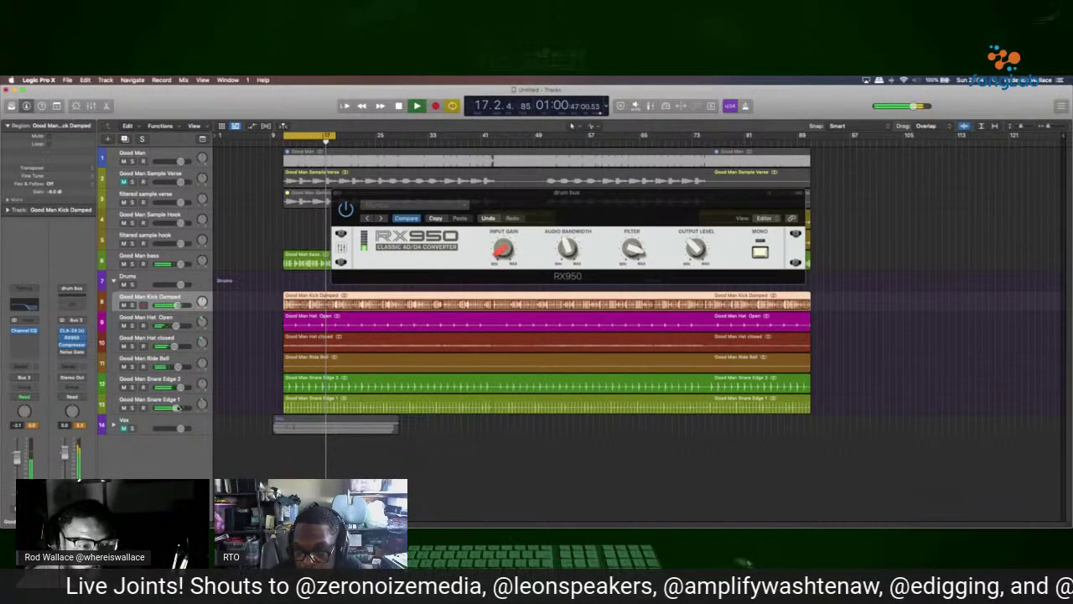
Insert a stereo Compressor on Good Man Snare Edge 1.
click(130, 400)
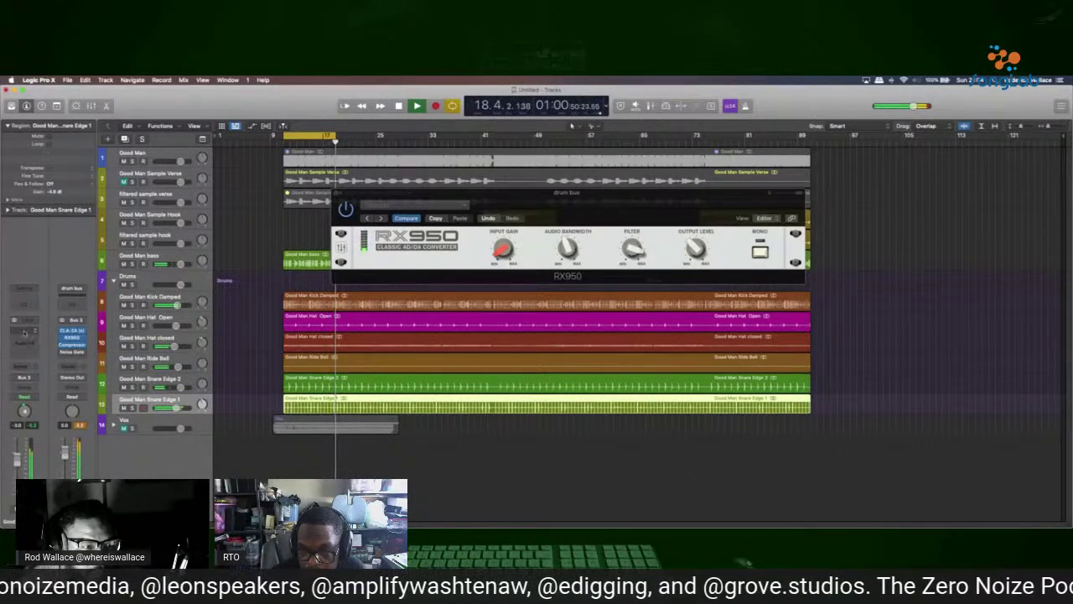
click(26, 331)
mouse_move(10, 485)
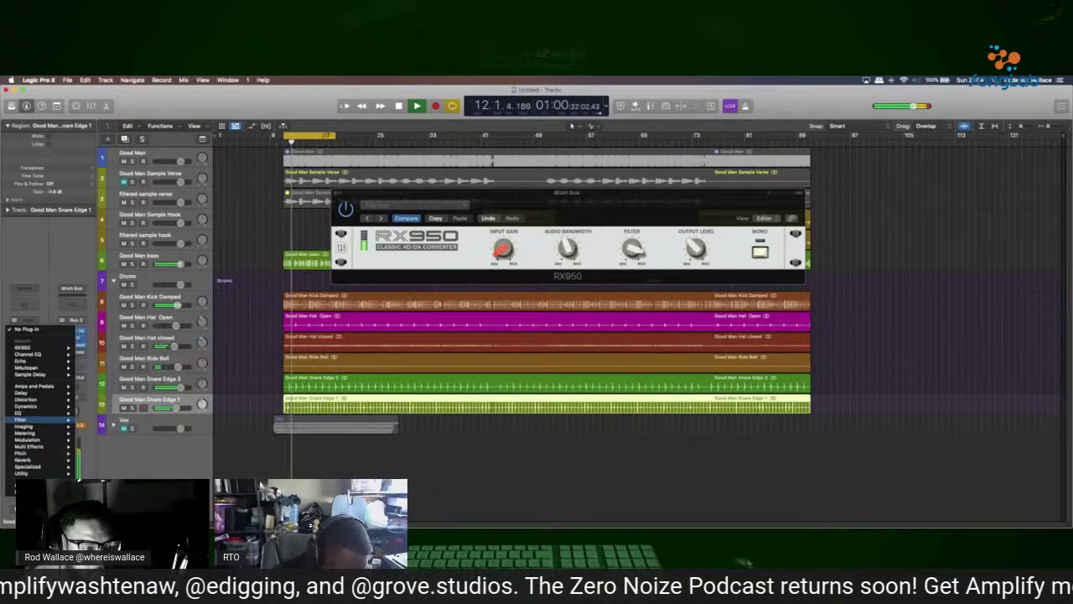
mouse_move(25, 405)
mouse_move(126, 448)
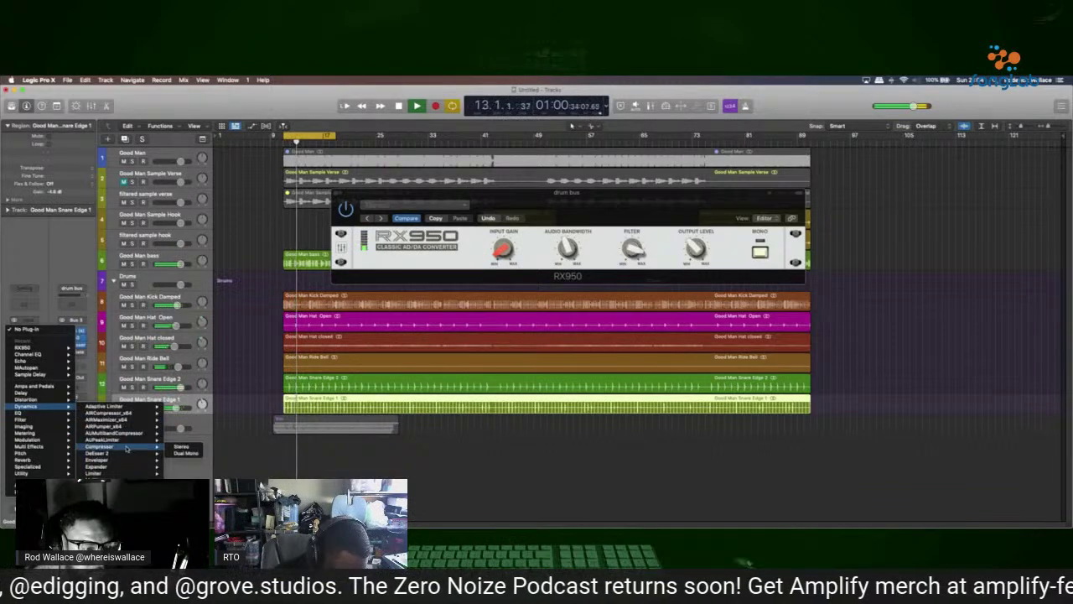
click(181, 446)
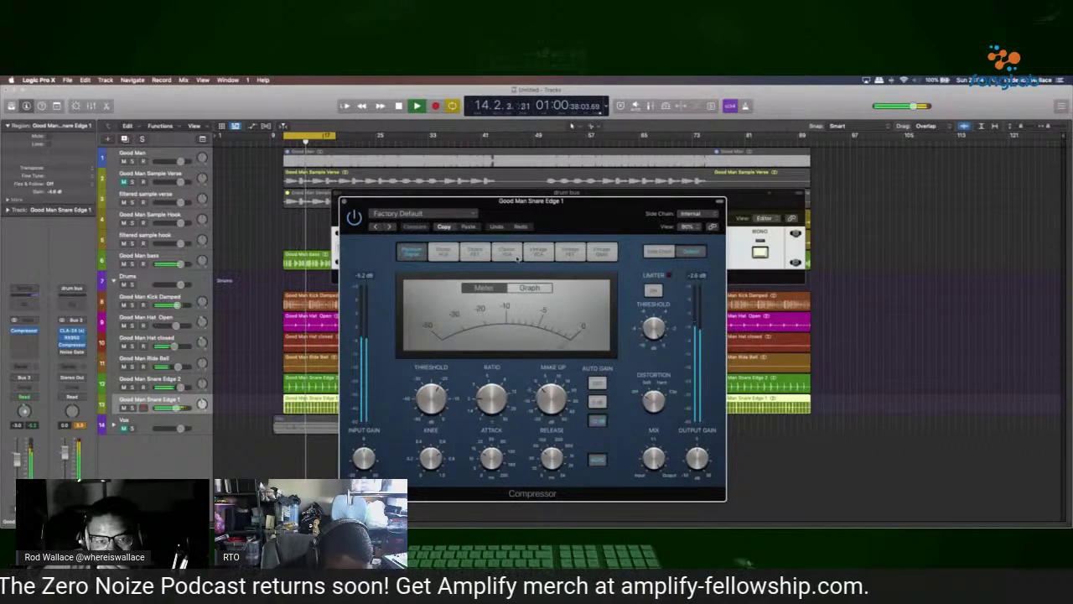
Switch the snare's Compressor to Vintage FET, adjust release and make-up, raise the ratio to about 3.3:1, and close the plug-in.
click(570, 251)
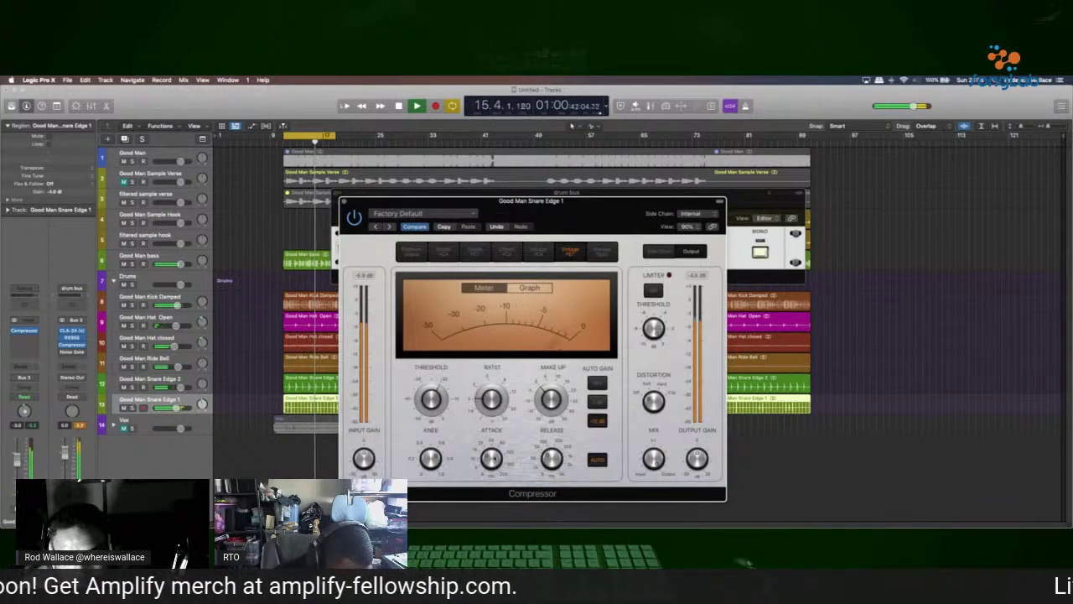
mouse_move(553, 457)
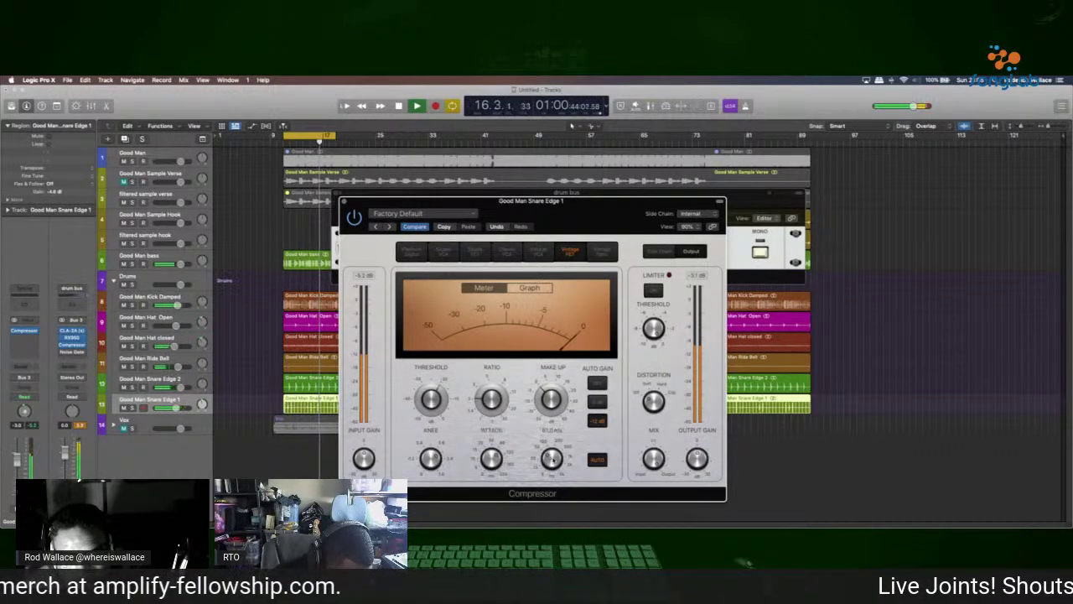
drag(554, 458, 539, 489)
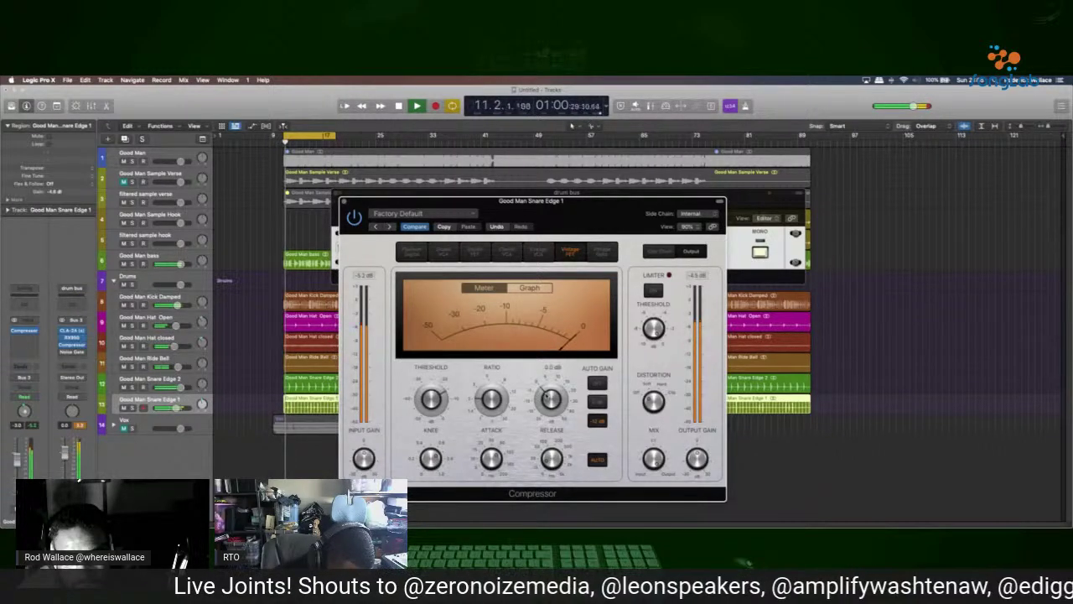
drag(551, 399, 551, 396)
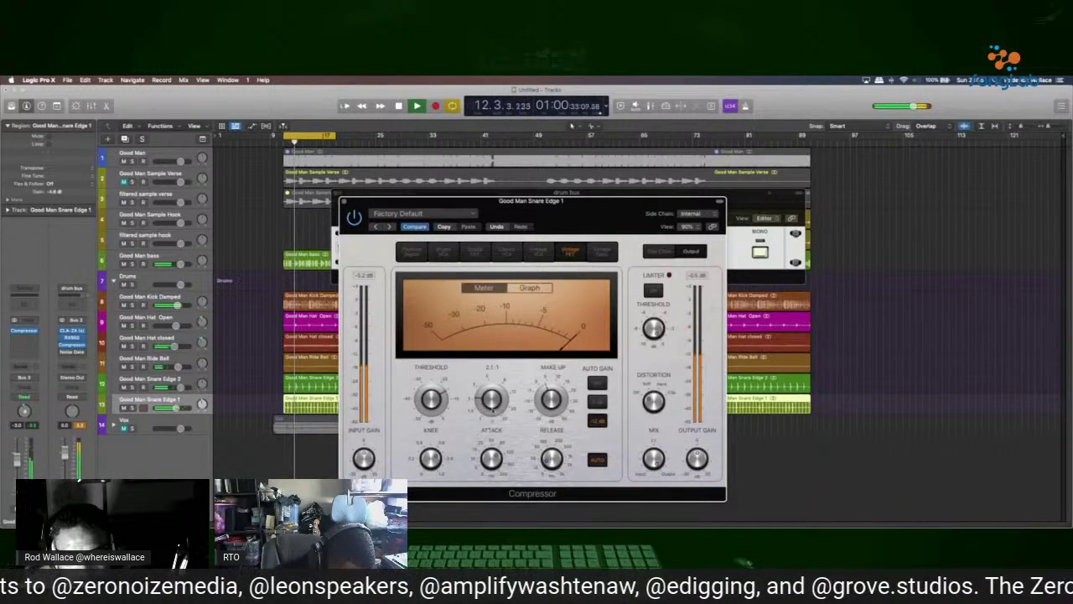
mouse_move(491, 401)
mouse_down()
mouse_move(490, 422)
mouse_move(491, 387)
mouse_up()
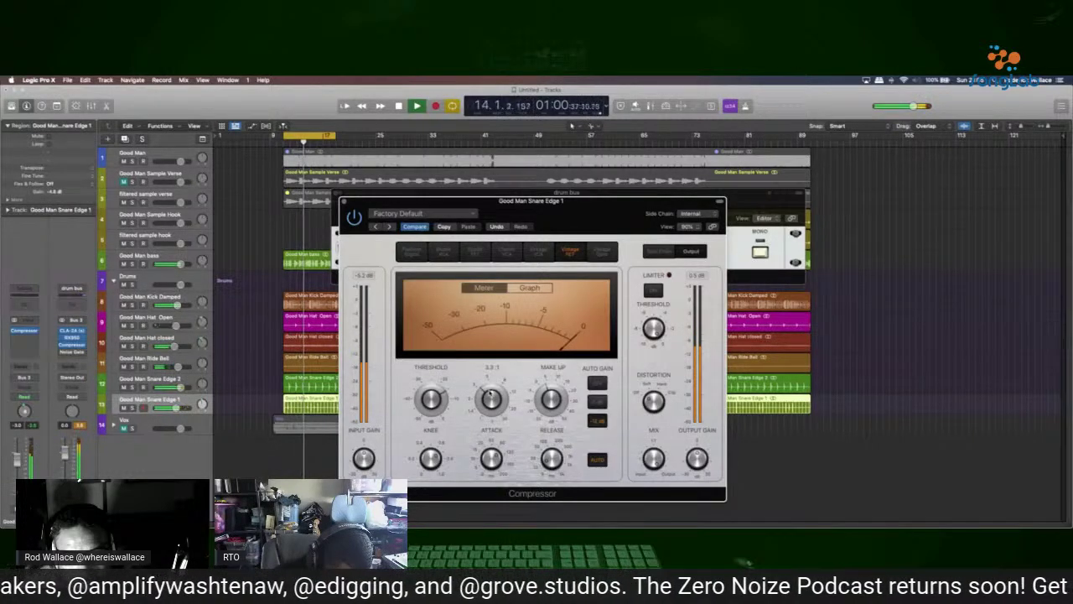
click(344, 202)
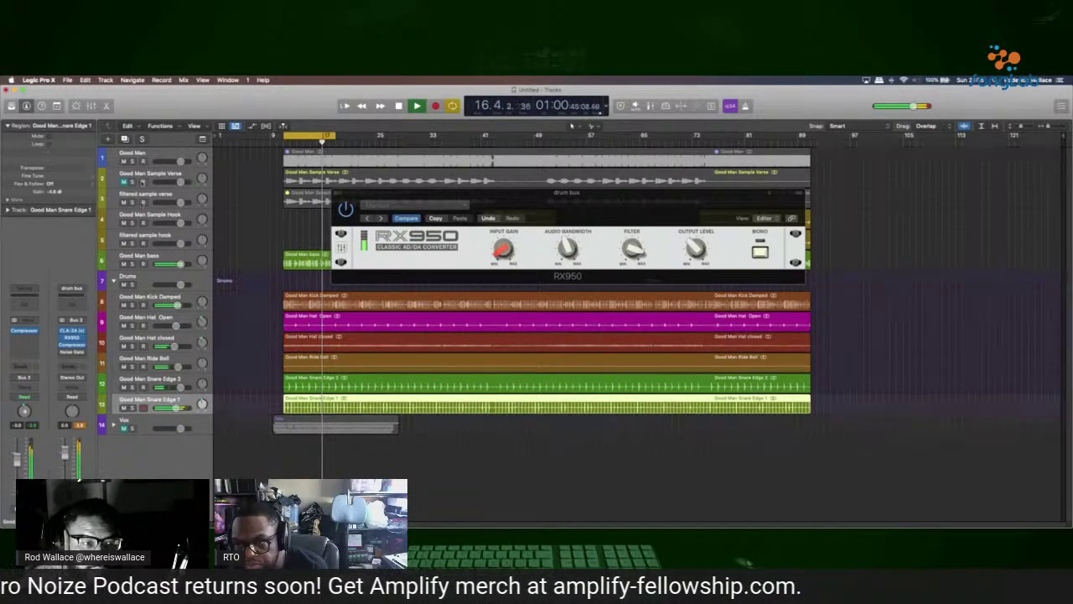
Turn off cycle playback and unmute Good Man Sample Verse and the Vox stack.
click(131, 180)
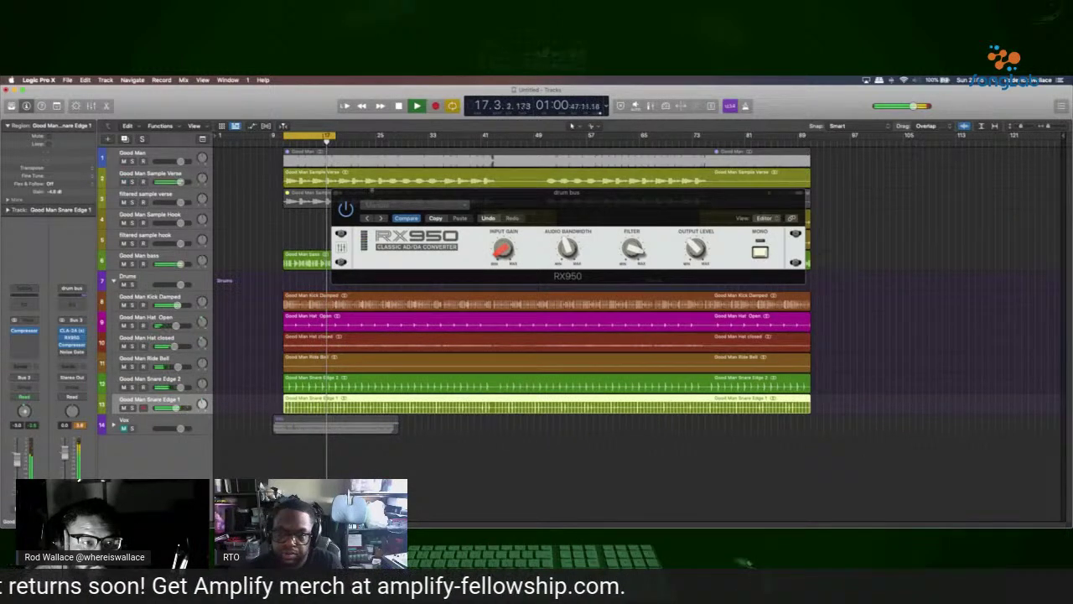
drag(399, 192, 544, 326)
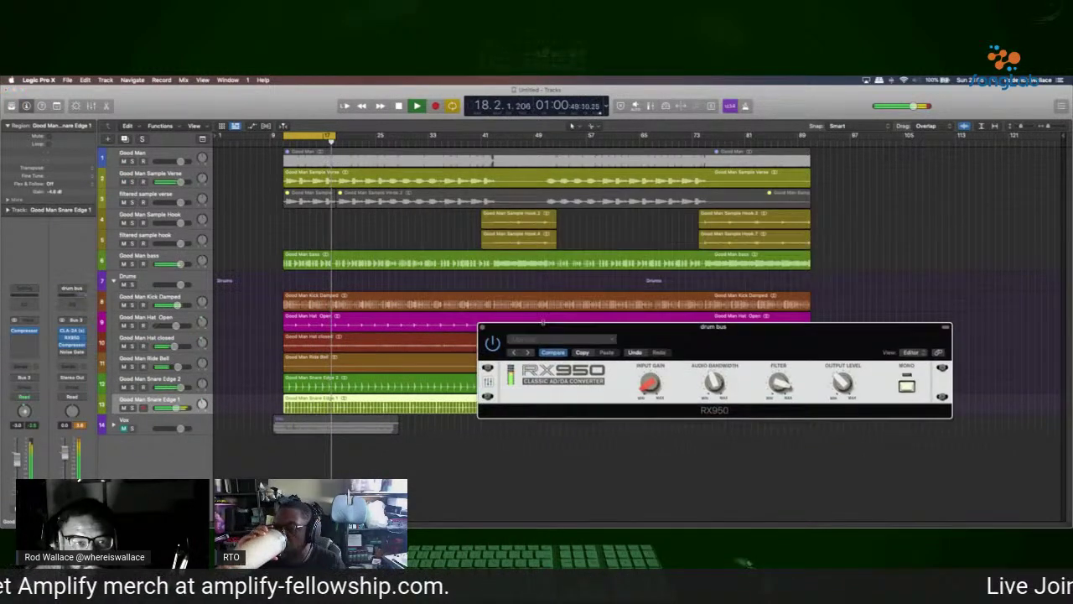
click(316, 134)
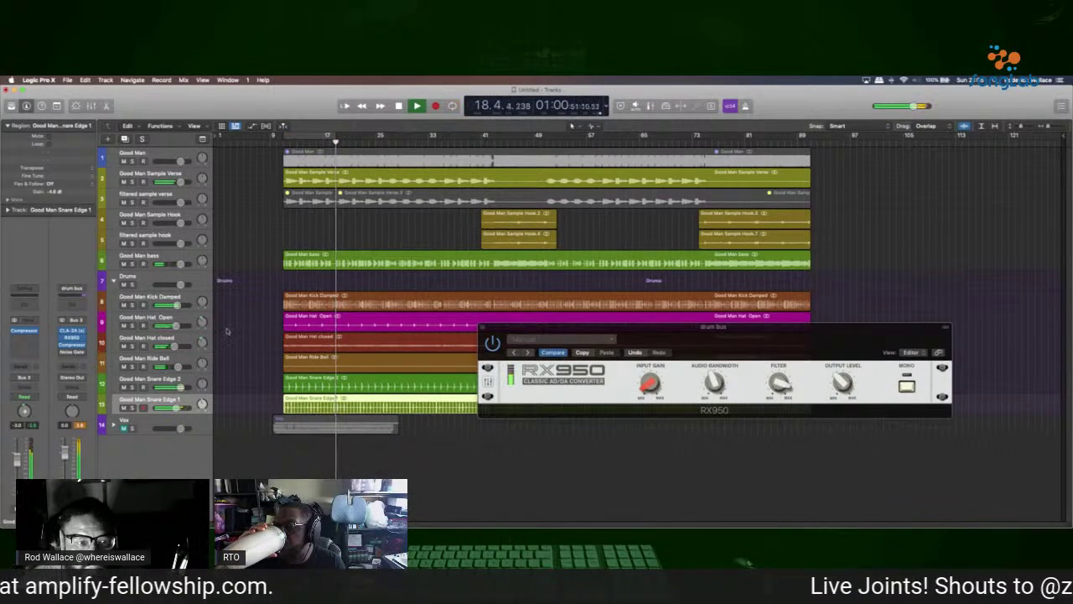
click(123, 427)
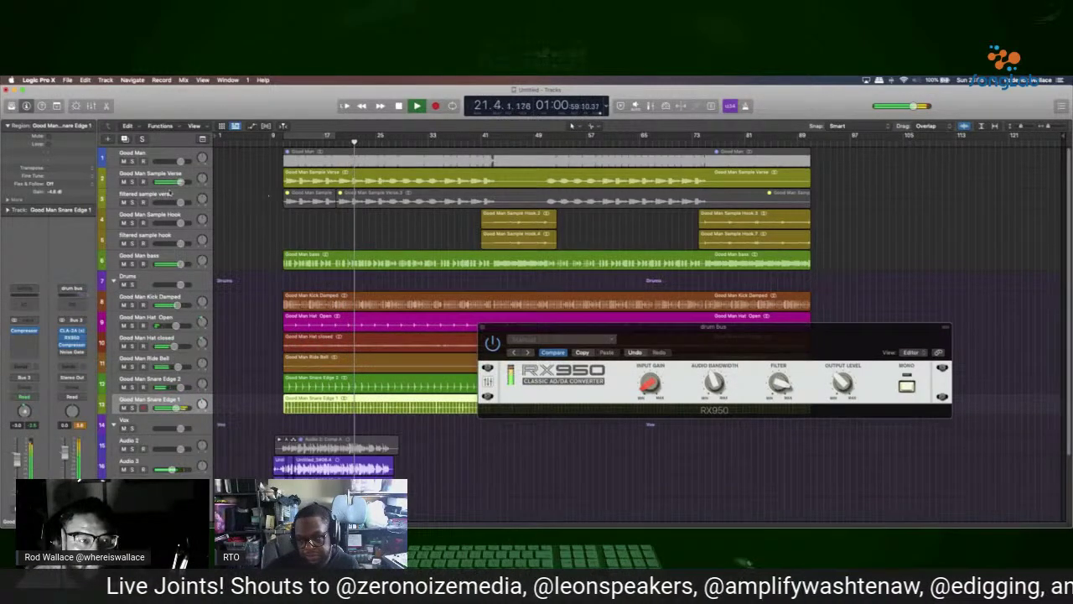
Move the 1540 Hz band of Good Man Sample Verse's Channel EQ to about 780 Hz at -2.9 dB with Q 0.46.
click(151, 174)
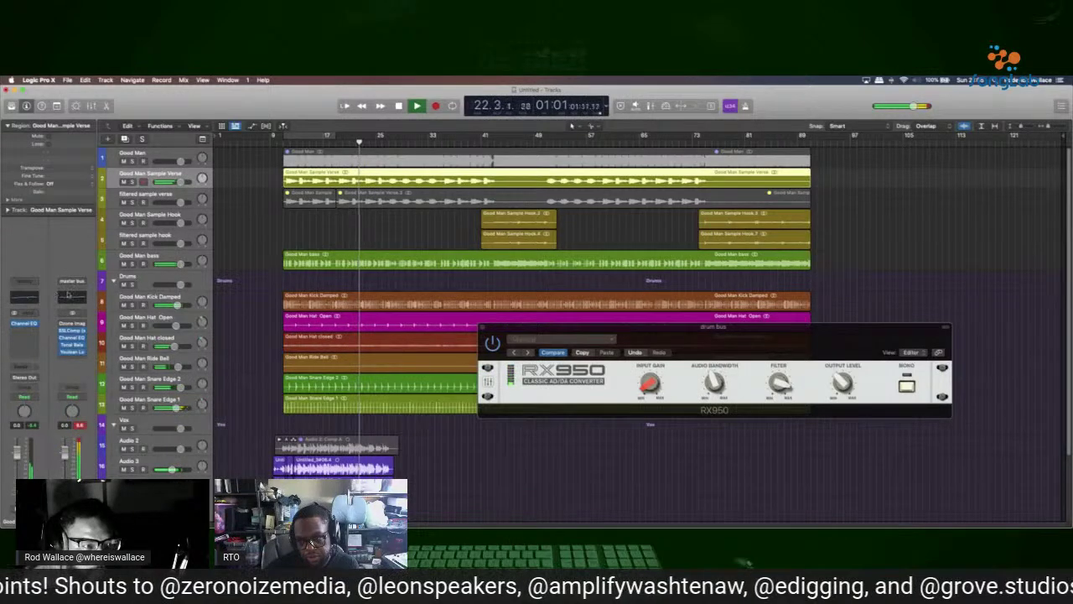
click(24, 297)
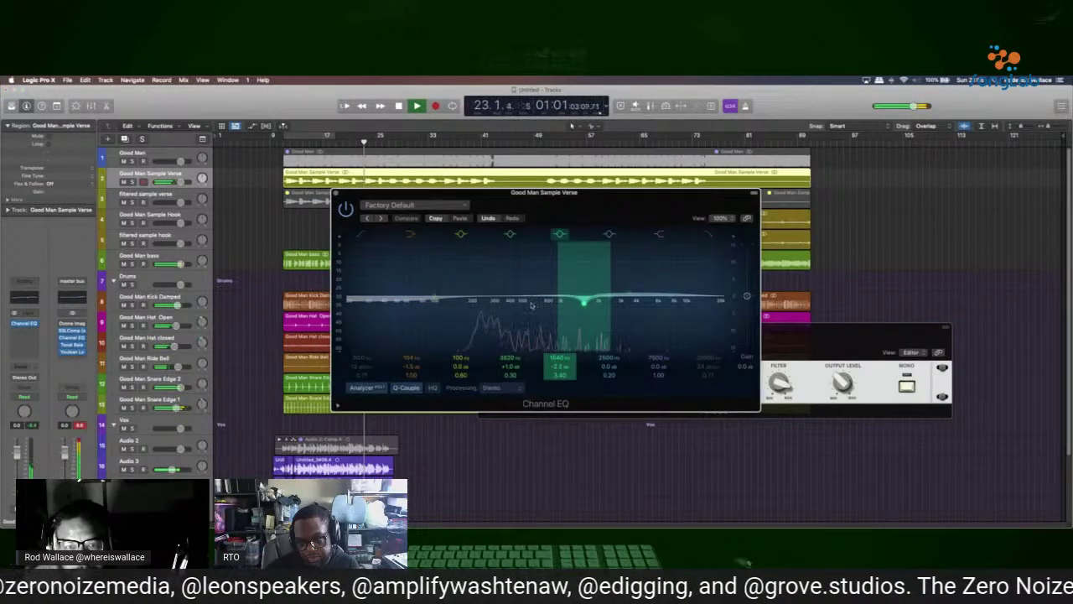
drag(585, 303, 550, 304)
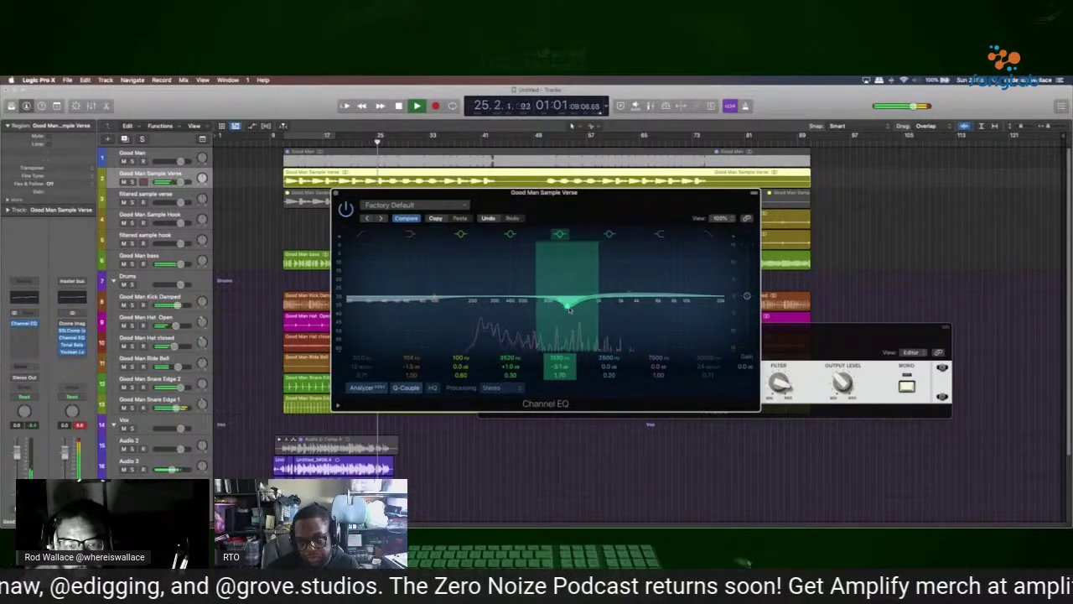
drag(569, 310, 547, 313)
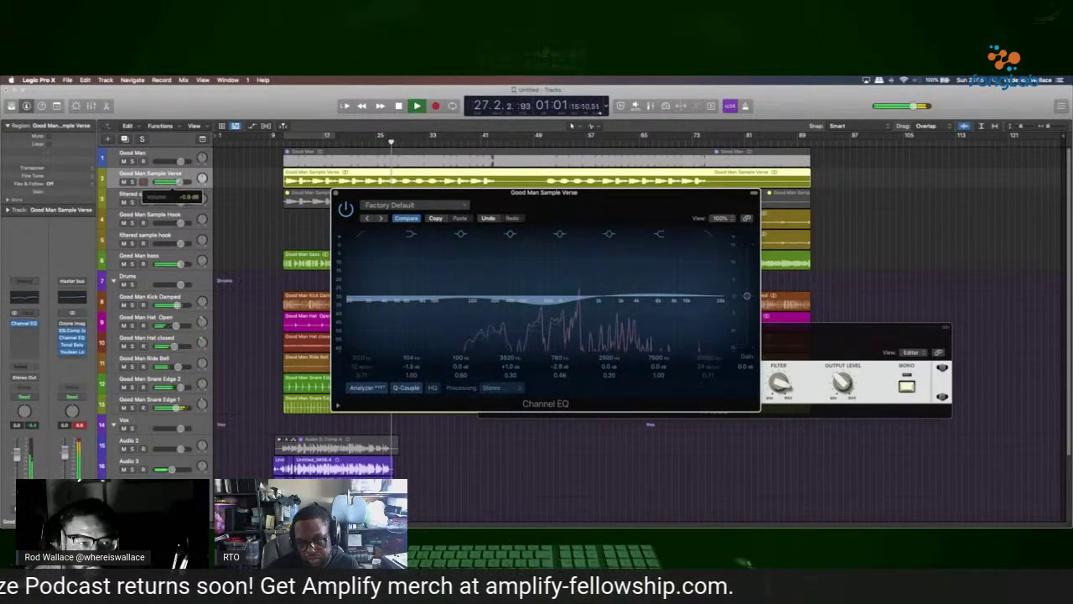
Move the Channel EQ window clear of the track headers and set Good Man Sample Verse's volume to about -1.5 dB.
click(387, 189)
drag(388, 189, 510, 212)
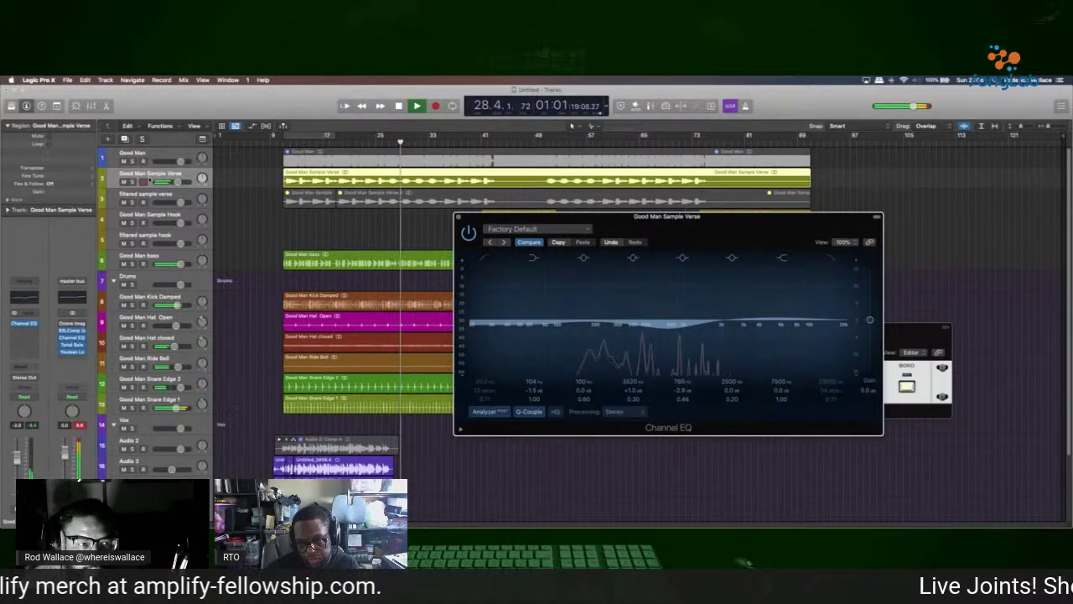
mouse_move(174, 182)
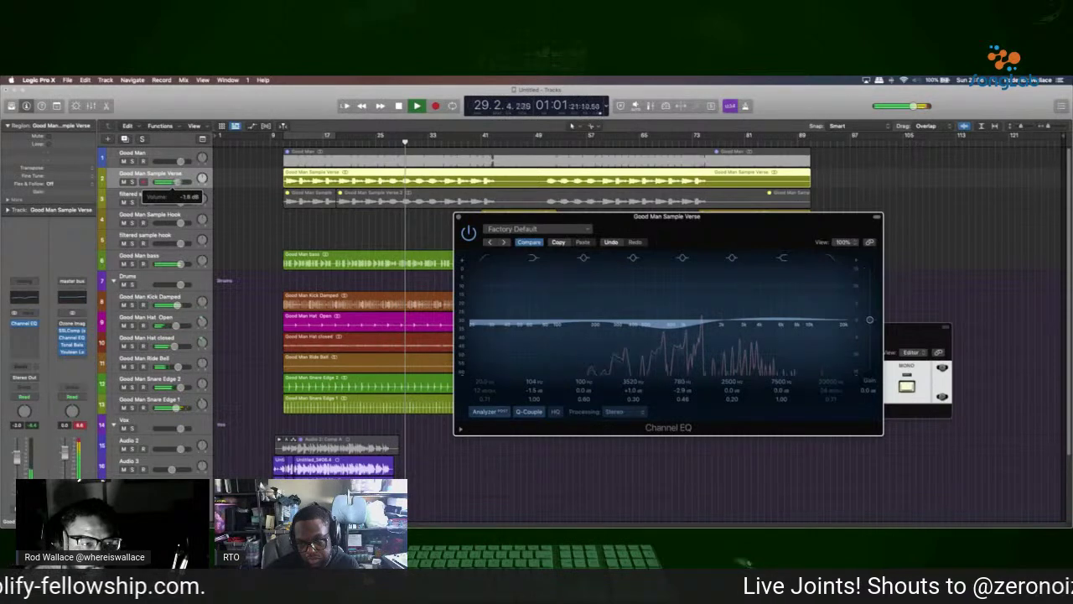
drag(174, 181, 175, 182)
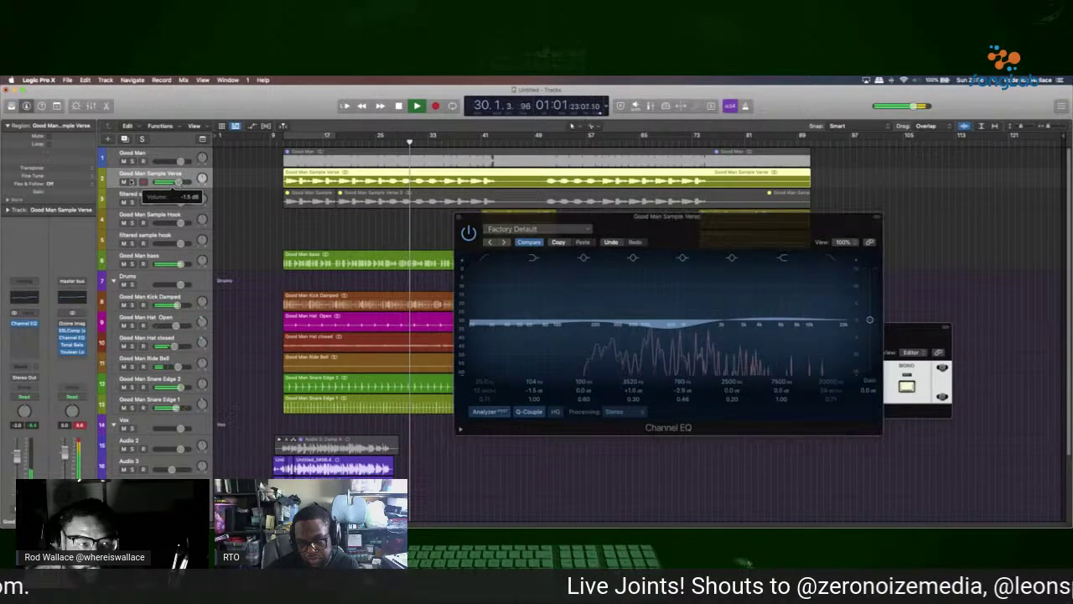
With Good Man Sample Verse soloed, set its Channel EQ low shelf to 84.5 Hz at -9.9 dB and boost about 150 Hz by 3 dB.
key(s)
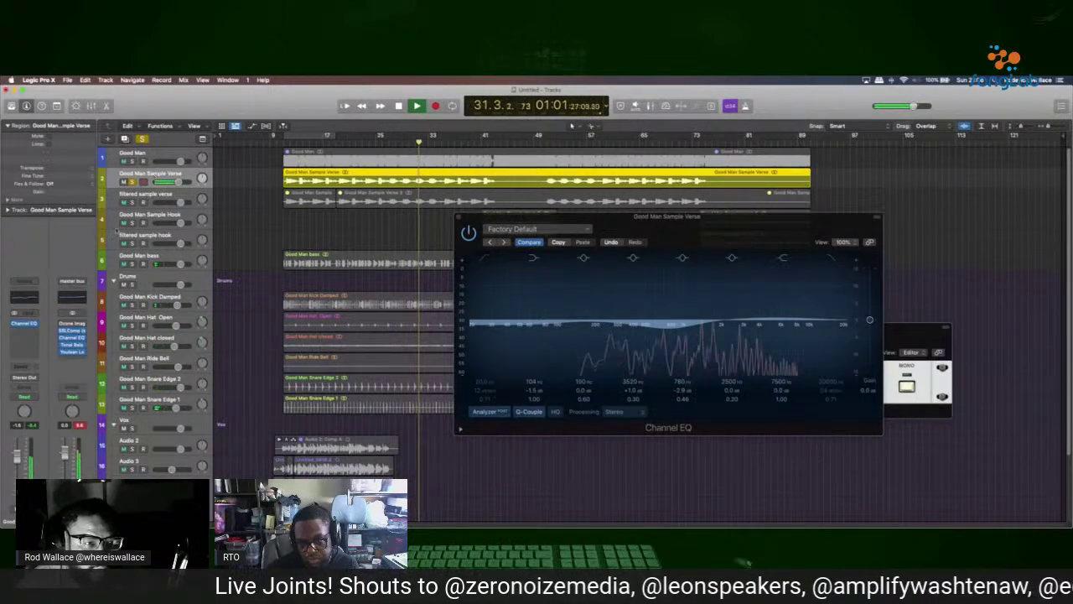
key(super+w)
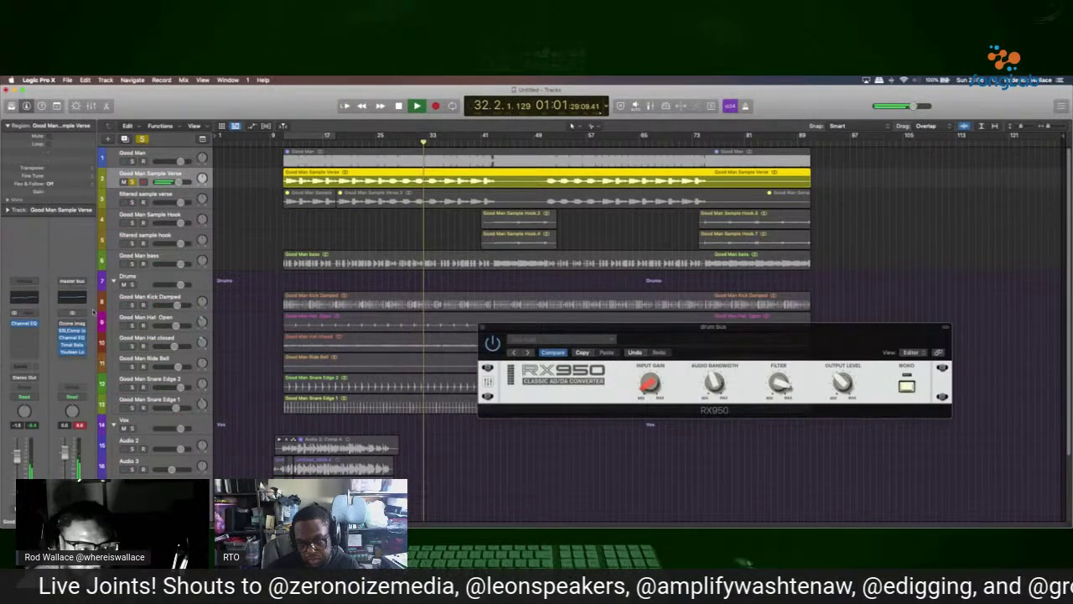
key(v)
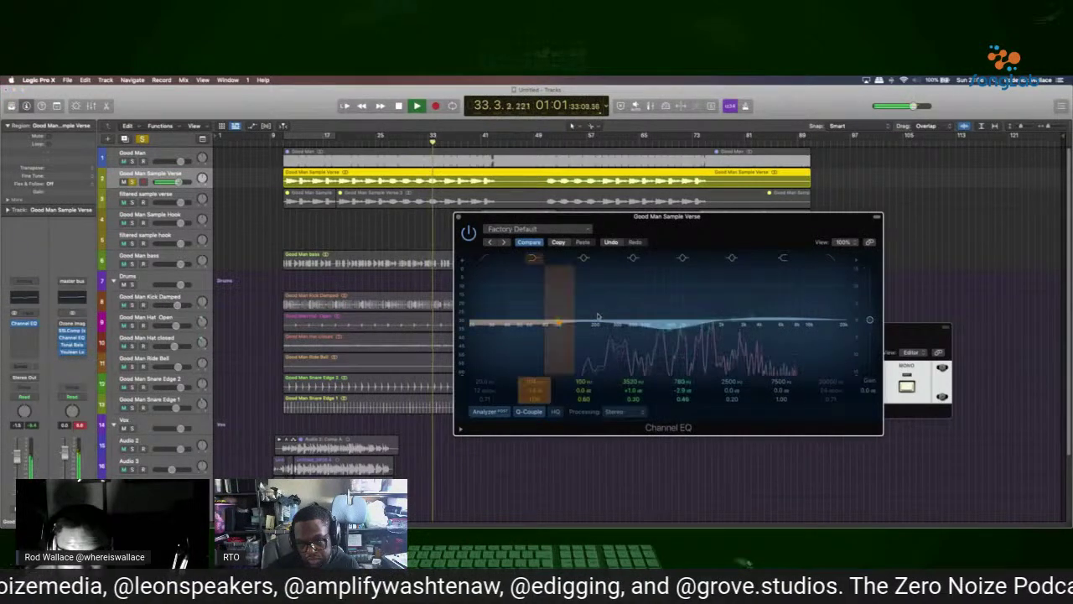
drag(557, 321, 579, 320)
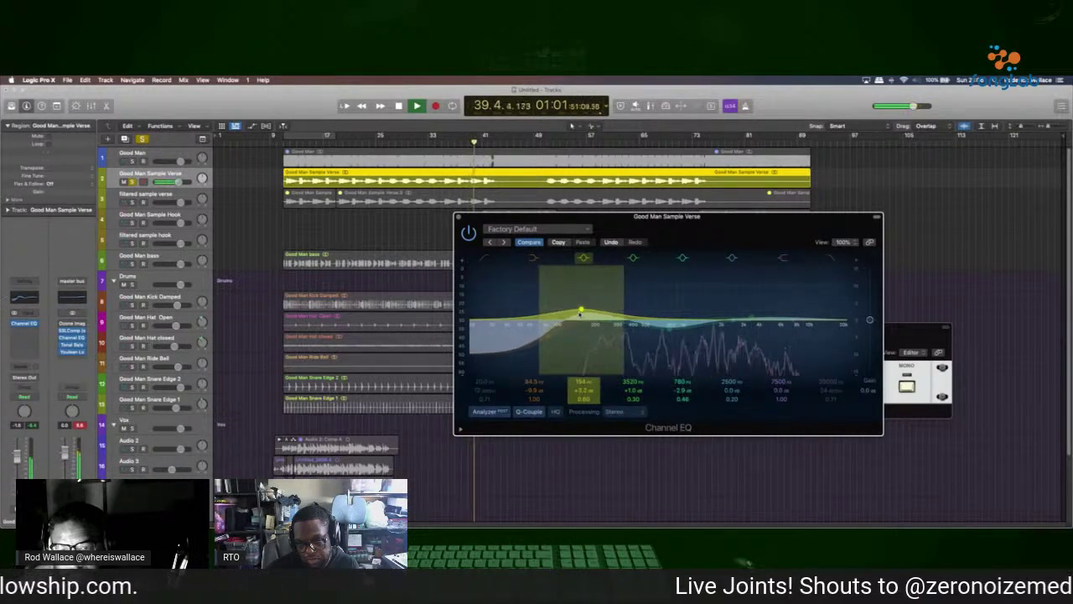
click(458, 218)
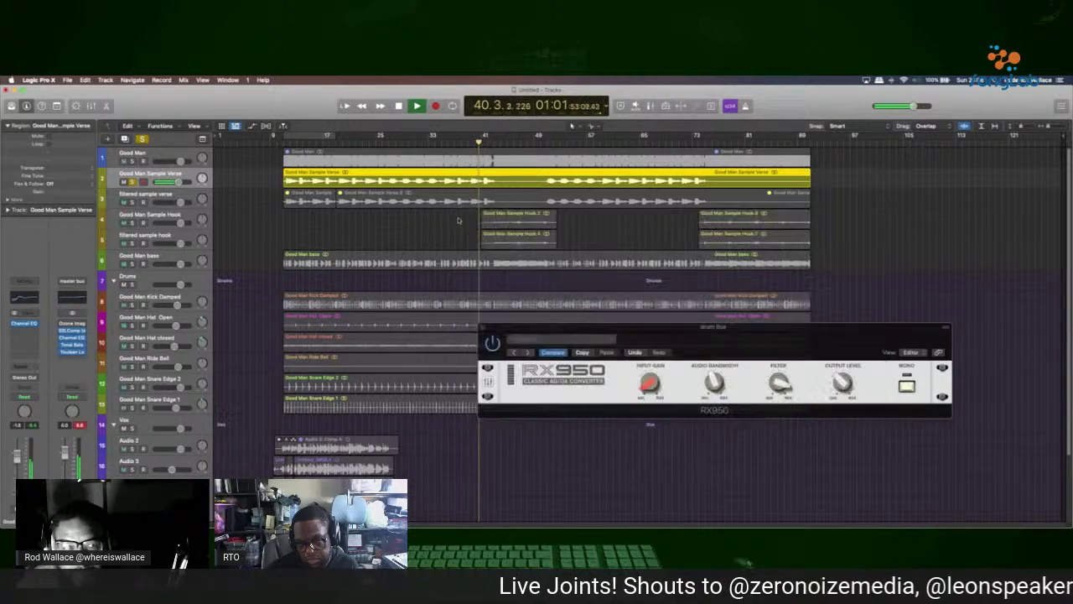
key(s)
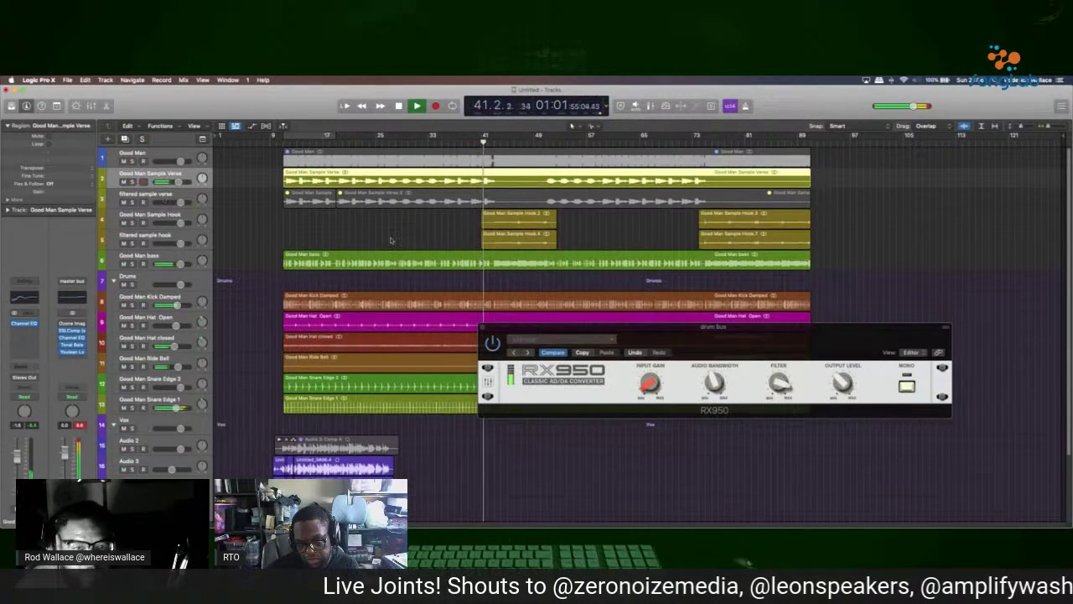
Move the RX950 window below the tracks, nudge up Good Man Snare Edge 1, lower Good Man Ride Bell and pan it to about +27.
drag(561, 327, 566, 423)
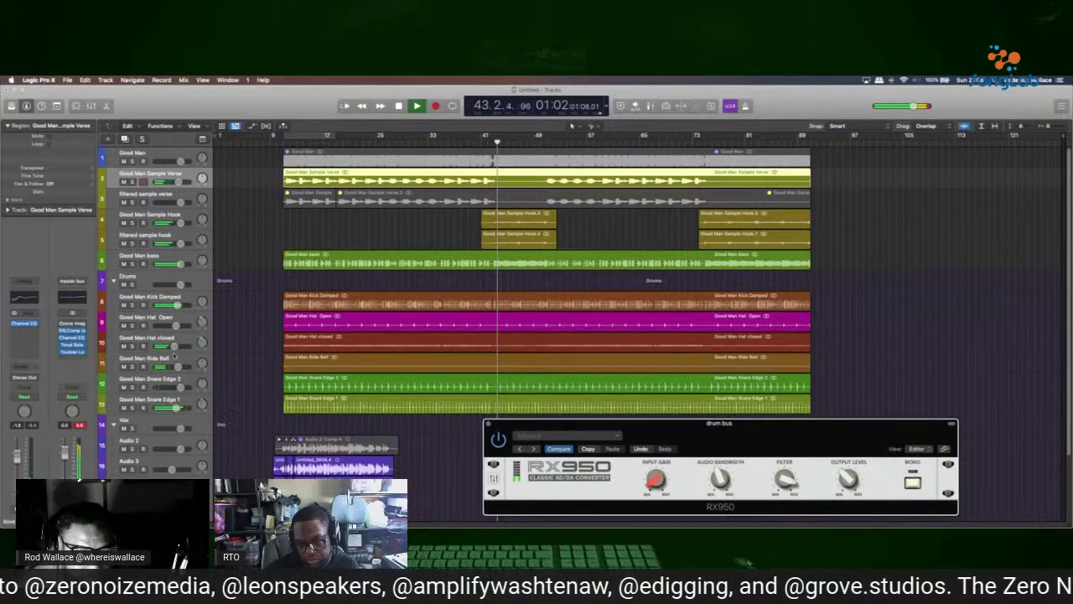
click(174, 409)
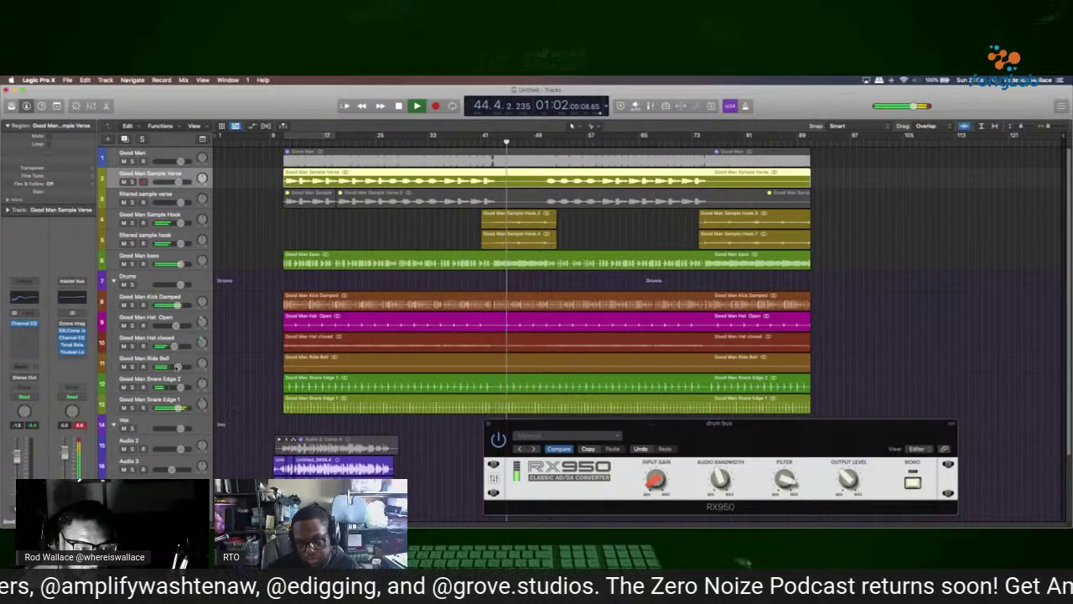
mouse_move(176, 377)
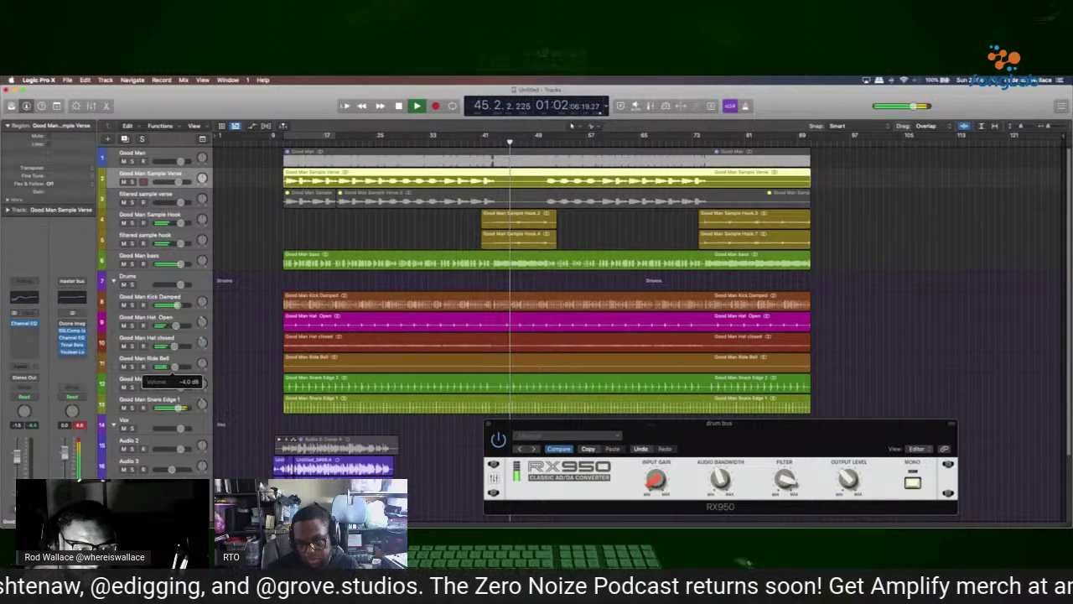
drag(201, 376, 202, 366)
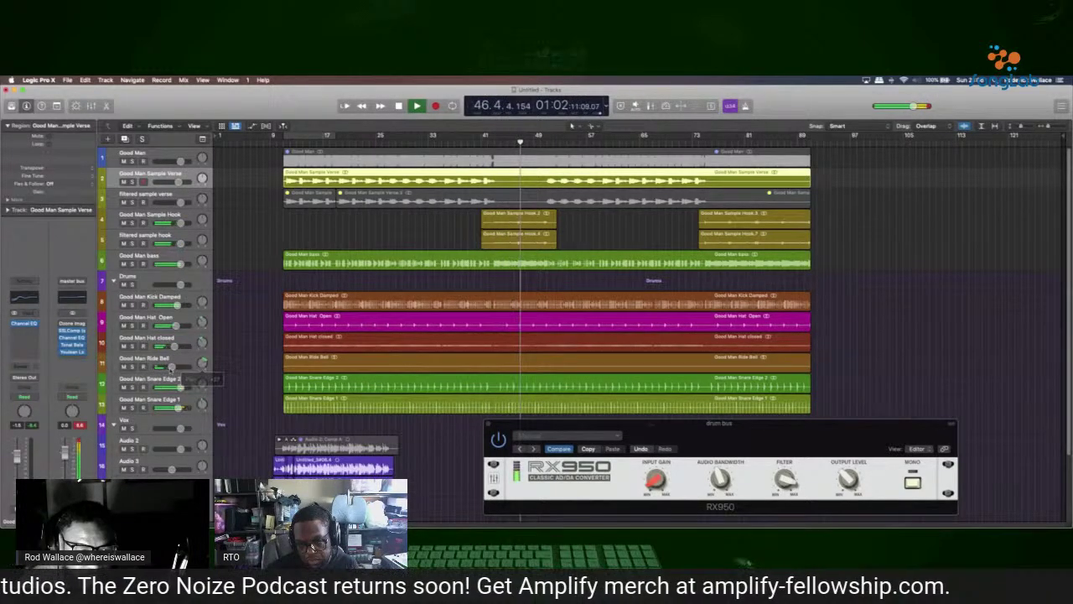
mouse_move(173, 367)
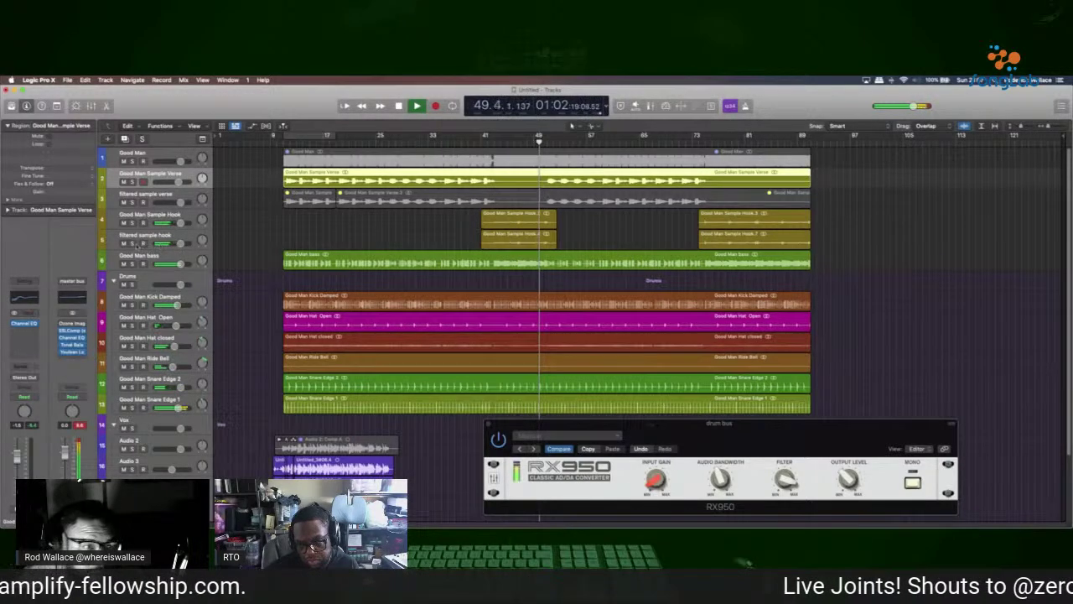
Rename the filtered sample hook track as double sample hook.
double_click(147, 235)
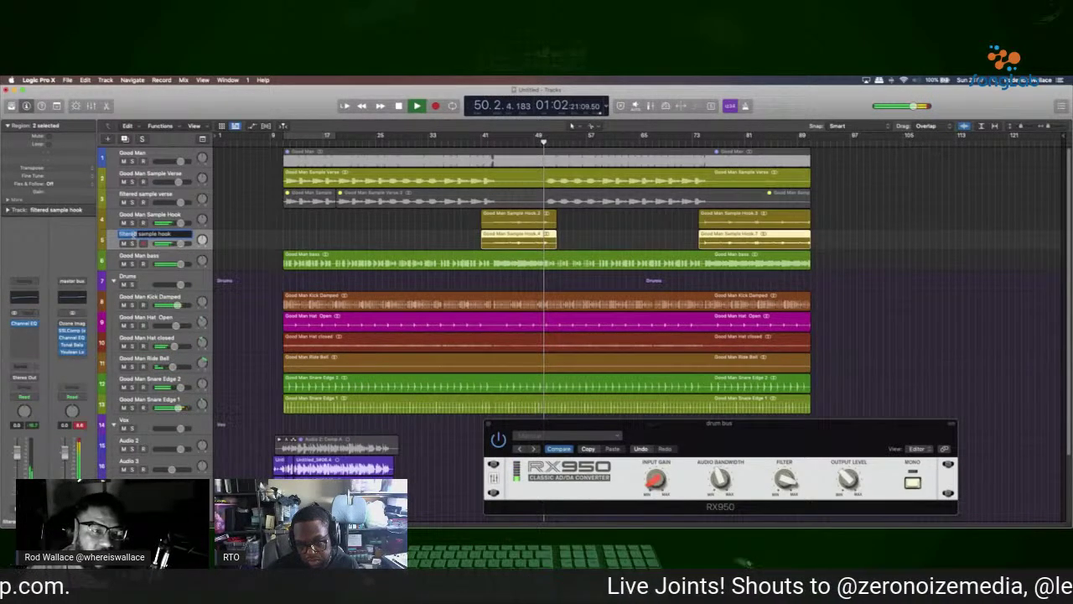
text(double sample hook)
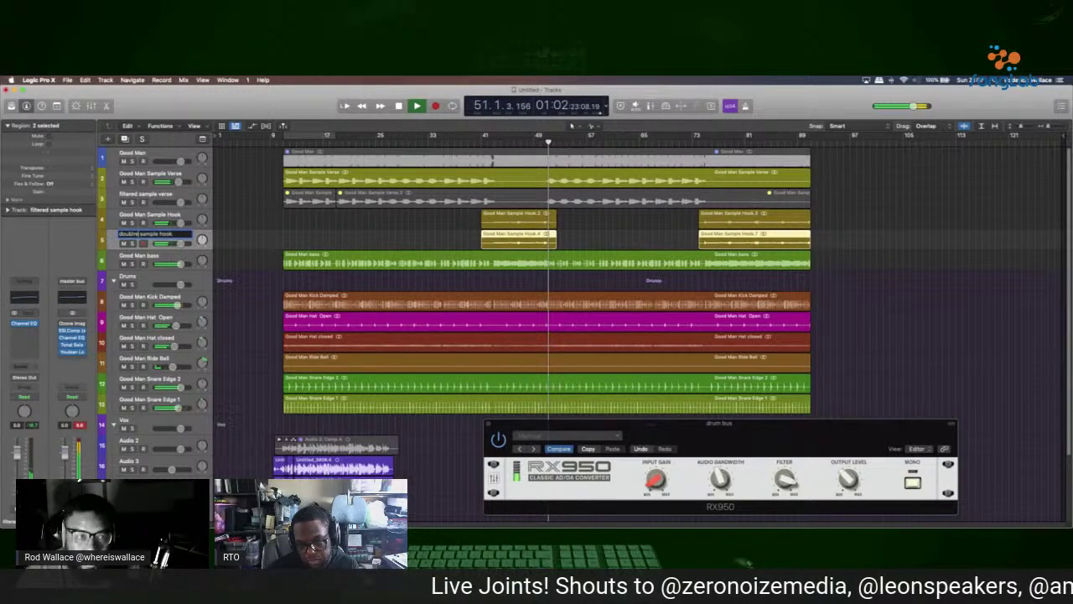
key(Return)
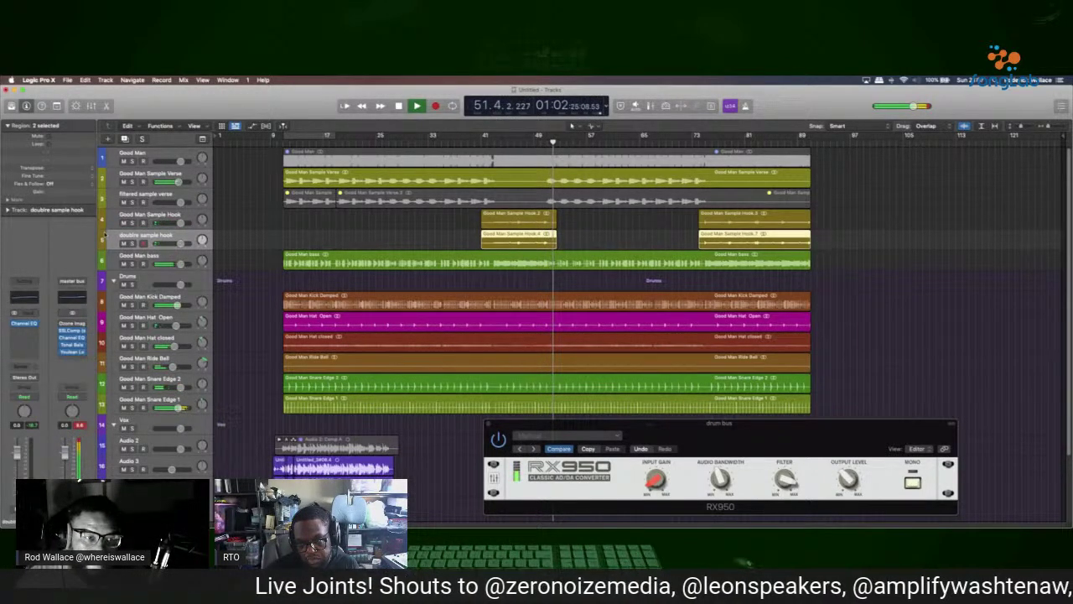
Rename the double sample hook track as filtered hook.
double_click(146, 234)
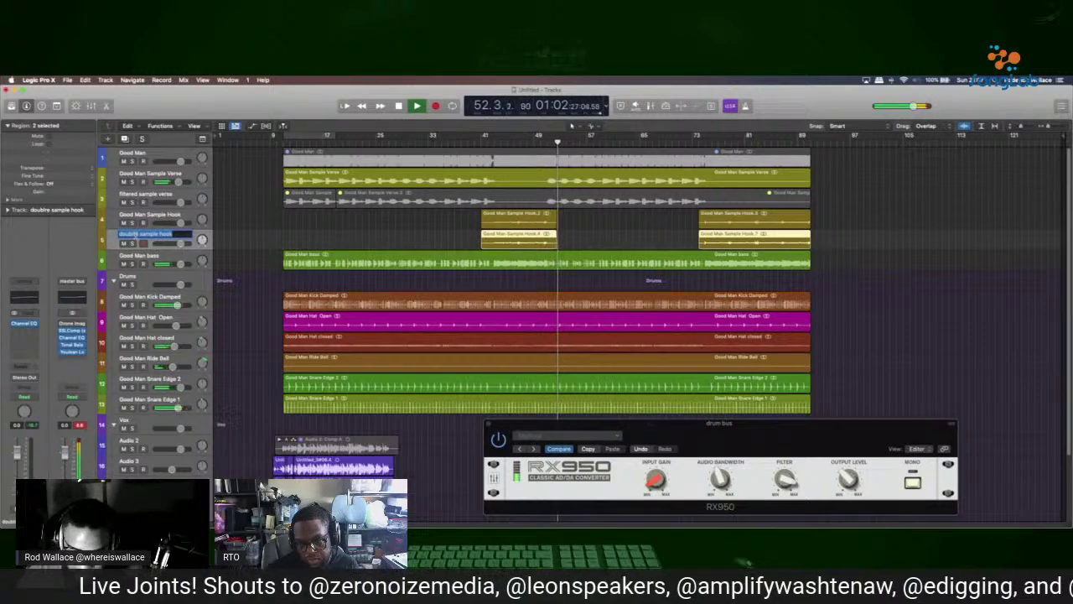
key(BackSpace)
text(Str)
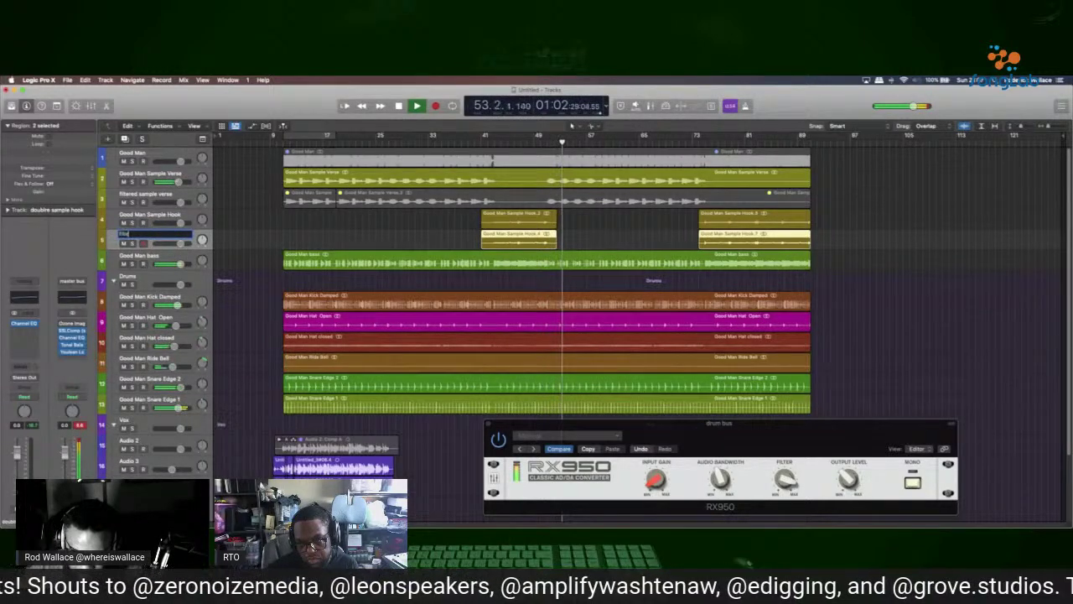
text(tered hook)
key(Return)
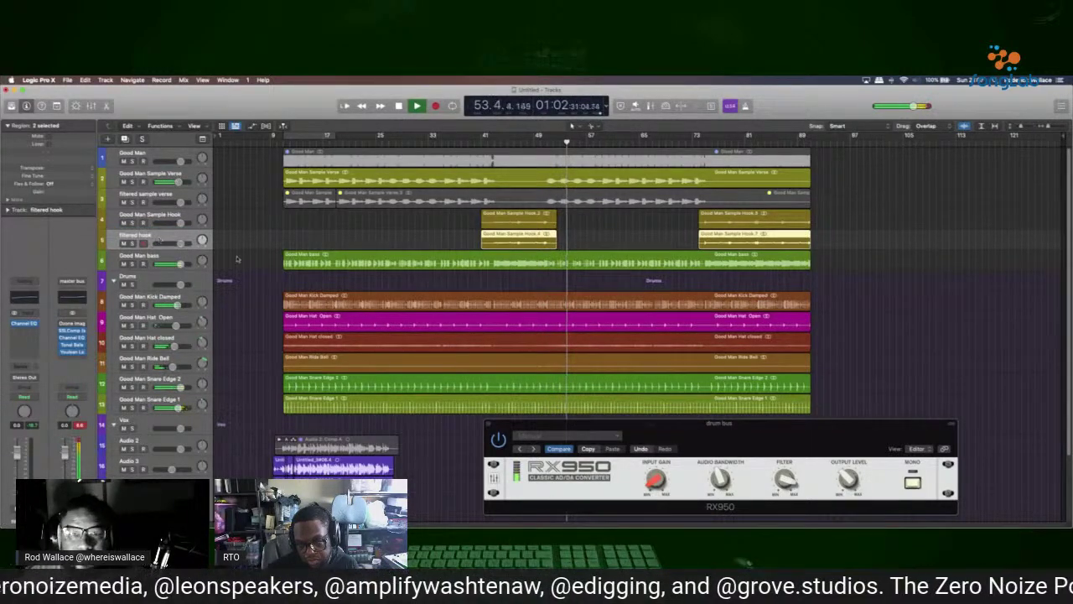
Unmute the long filtered sample verse region and split both it and the Good Man Sample Verse region at bar 59.
click(352, 201)
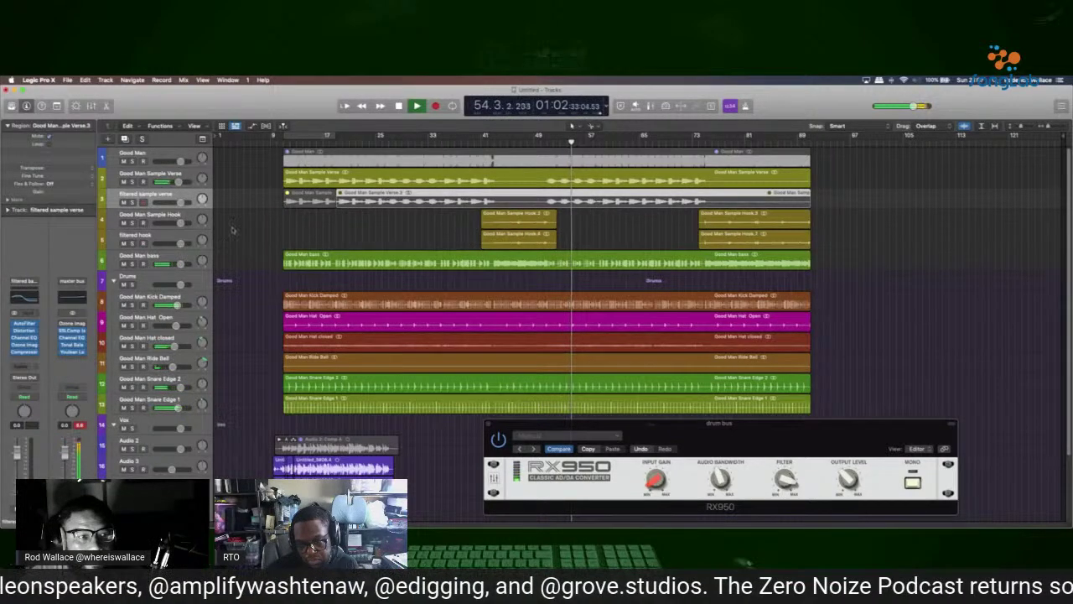
key(ctrl+m)
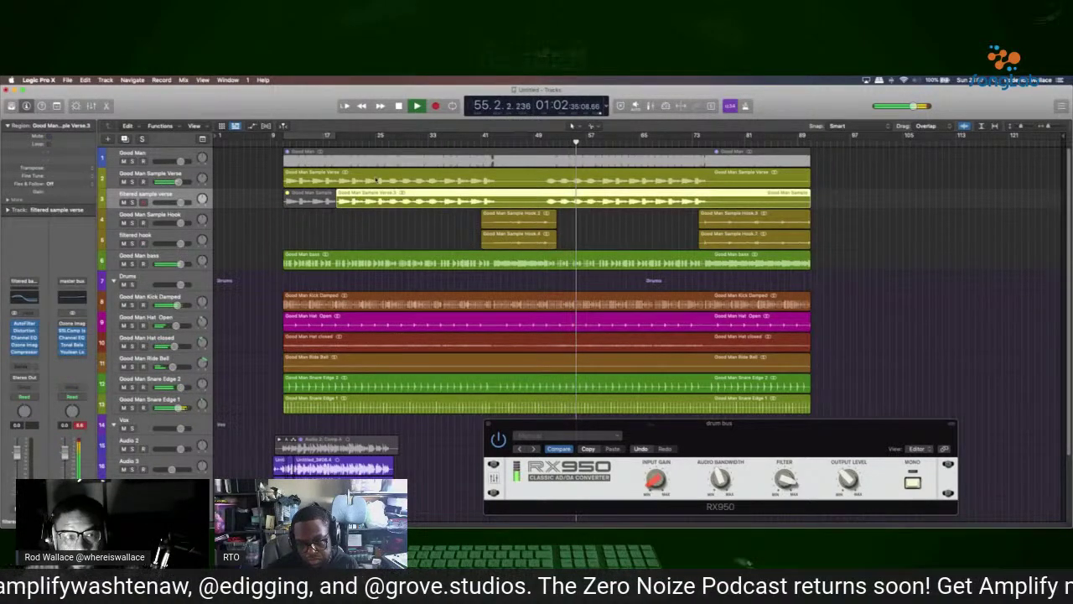
click(340, 180)
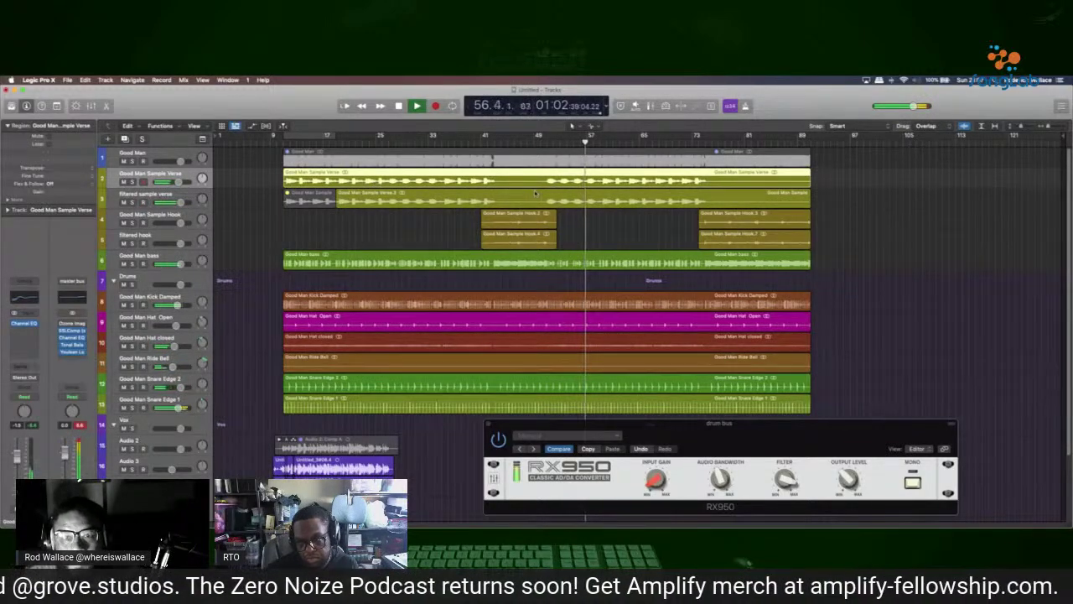
scroll(612, 209, down, 2)
scroll(605, 267, up, 2)
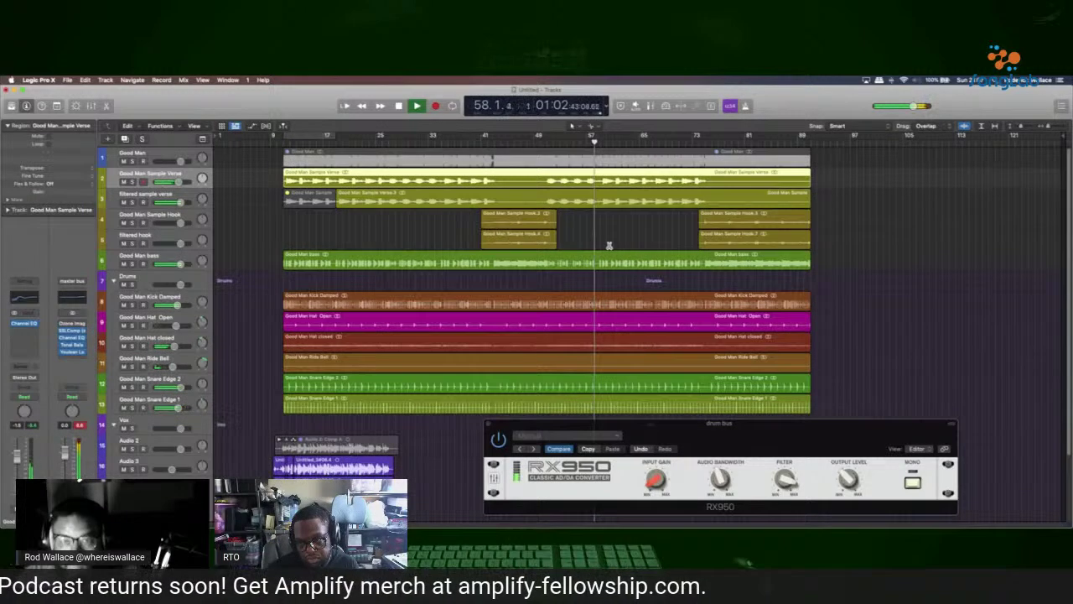
click(600, 199)
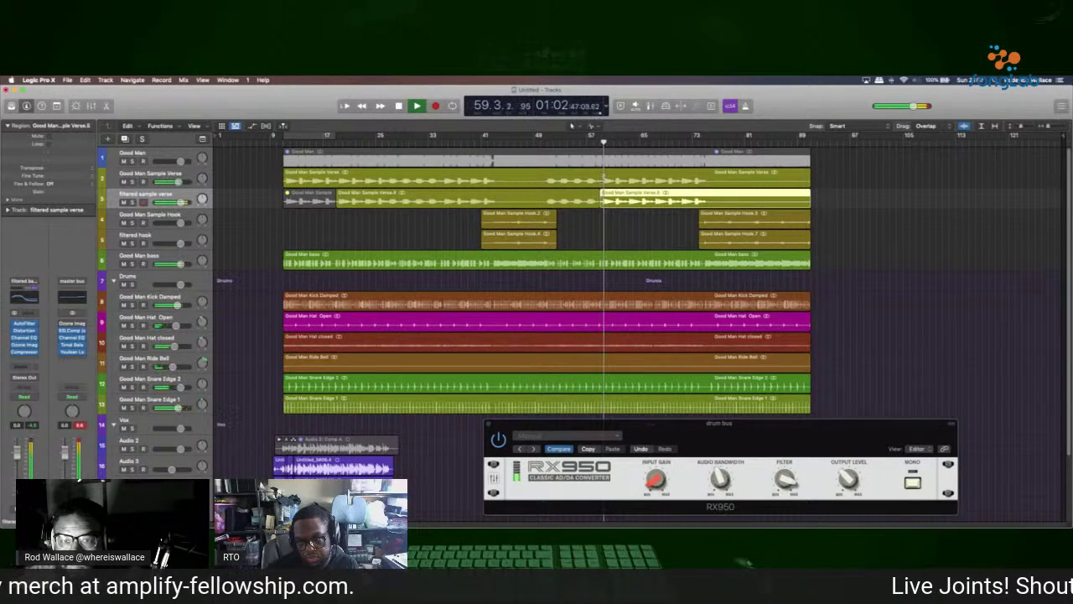
click(600, 178)
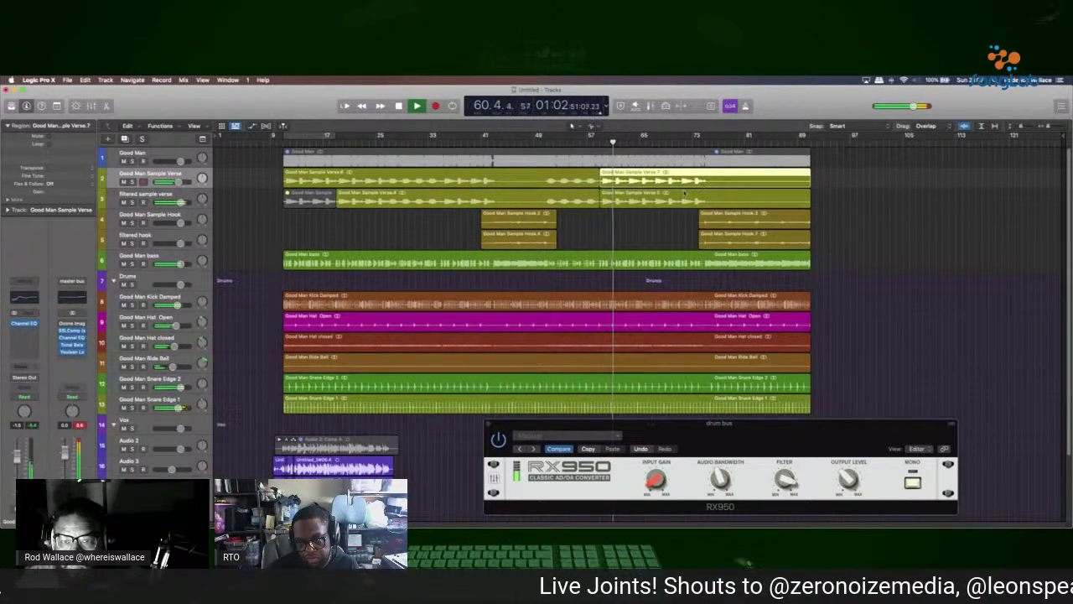
Split filtered sample verse at bar 67 and mute its regions so only bars 11 to 19 and 59 to 67 play.
click(550, 202)
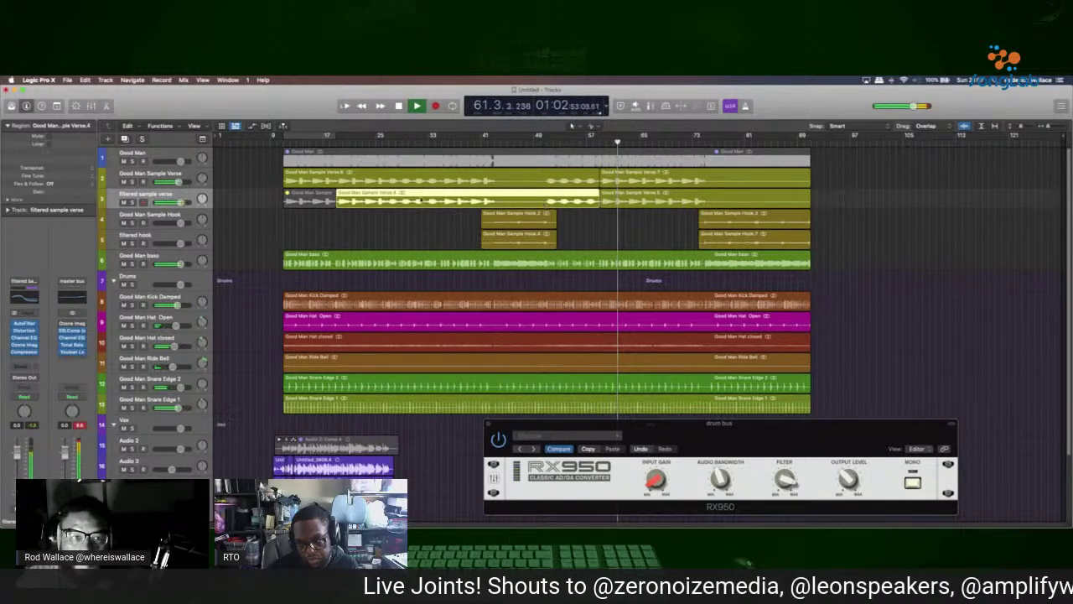
click(314, 201)
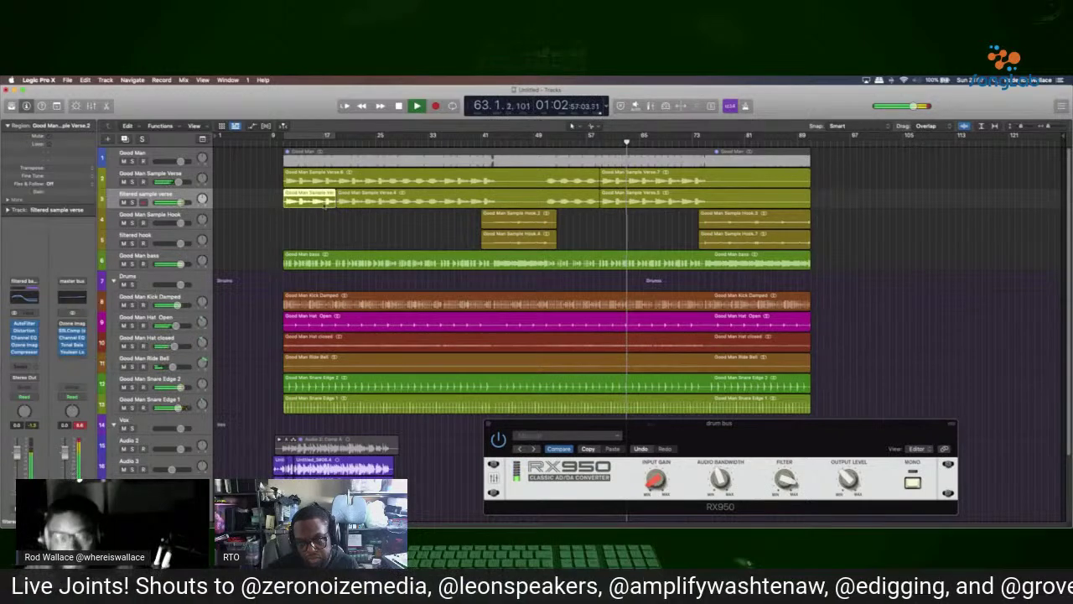
click(508, 198)
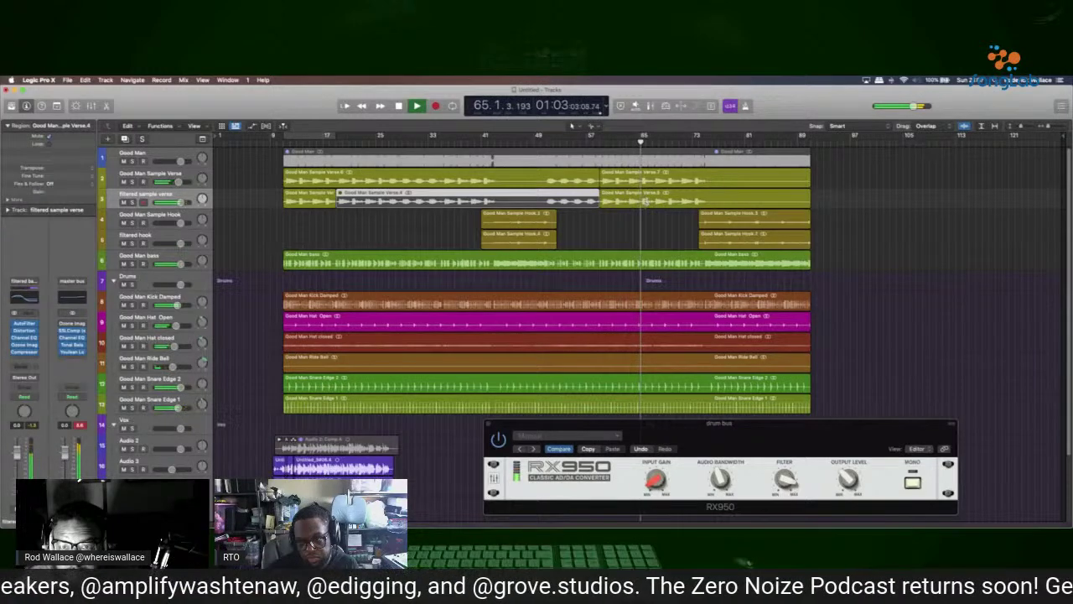
click(652, 199)
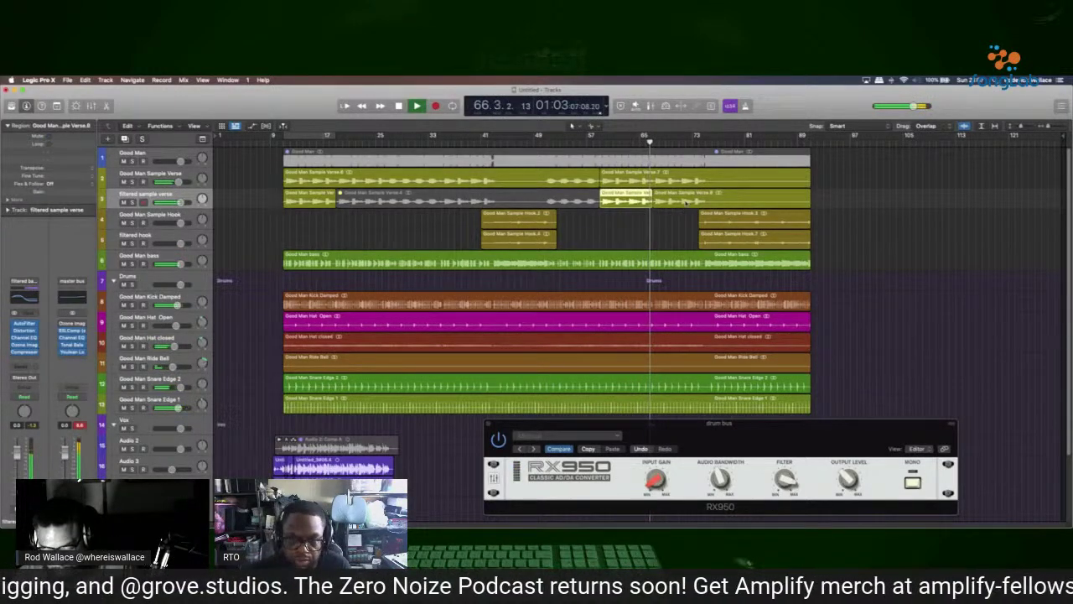
key(ctrl+m)
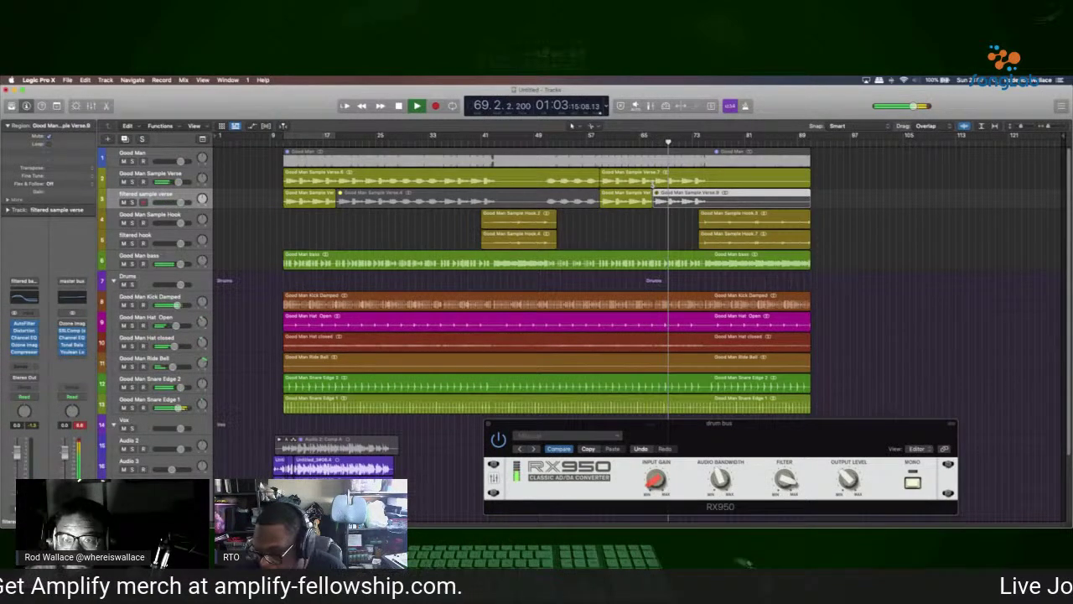
Split Good Man Sample Verse at bars 67 and 19, and mute its regions at bars 59 to 67 and 11 to 19.
click(655, 175)
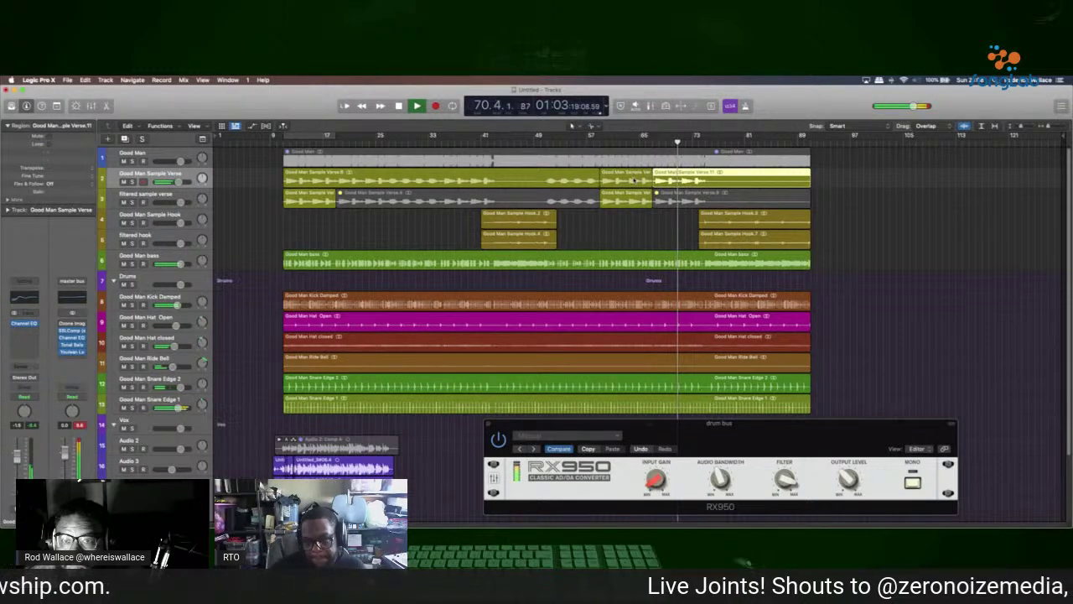
click(633, 179)
key(ctrl+m)
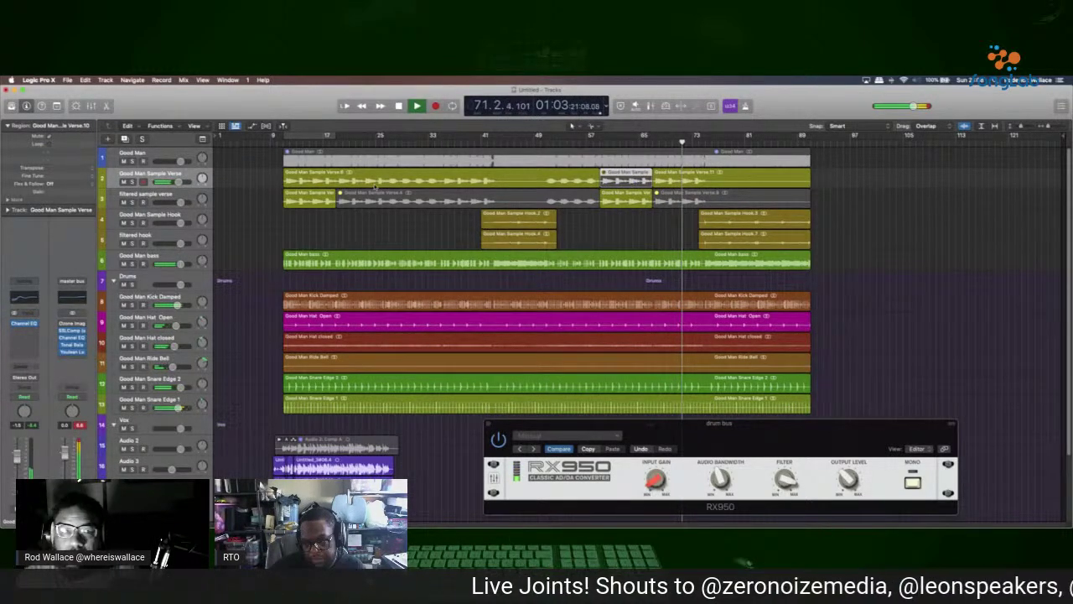
click(336, 181)
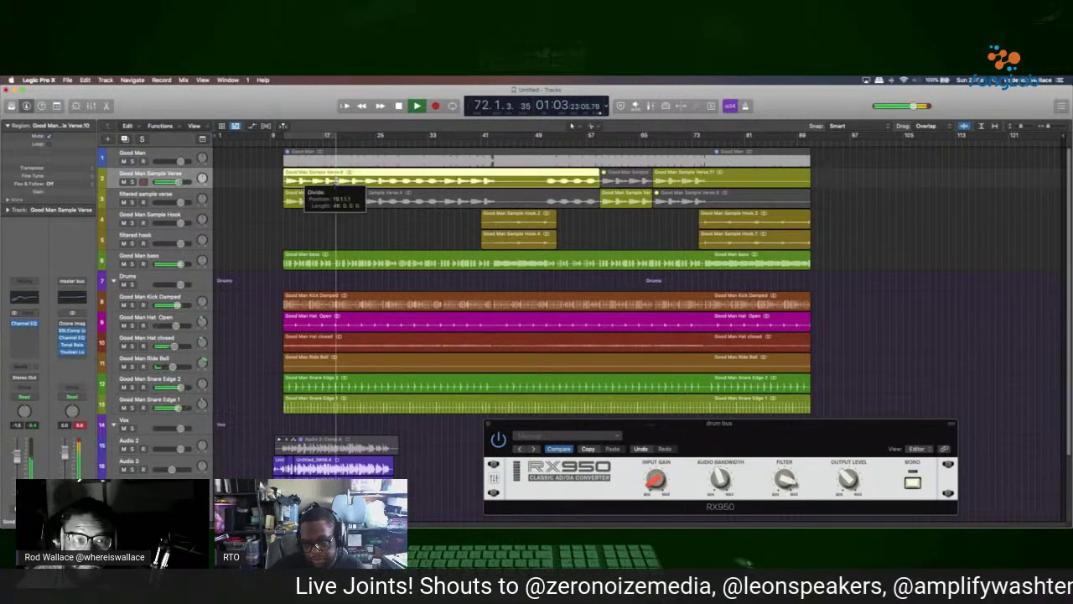
key(ctrl+m)
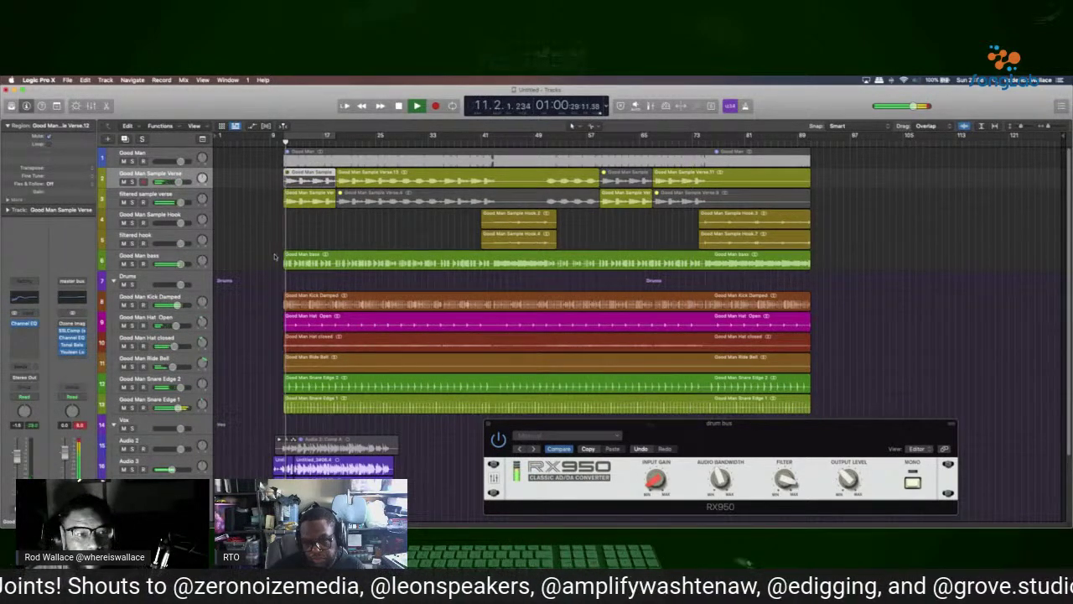
Split all the Good Man bass and drum stem regions at bars 19, 27, 35 and 43.
key(space)
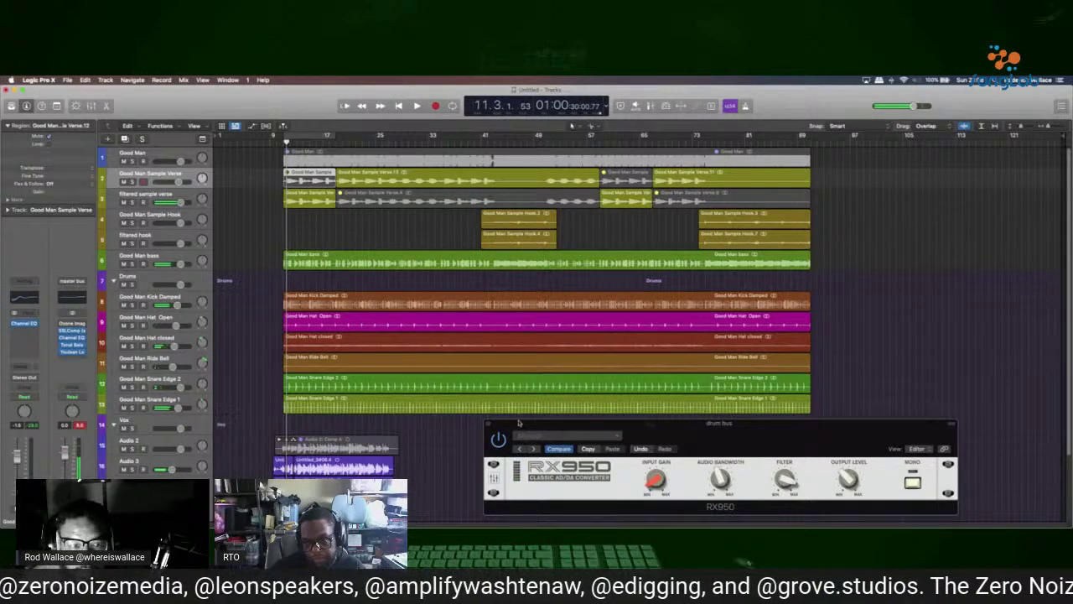
drag(844, 409, 300, 255)
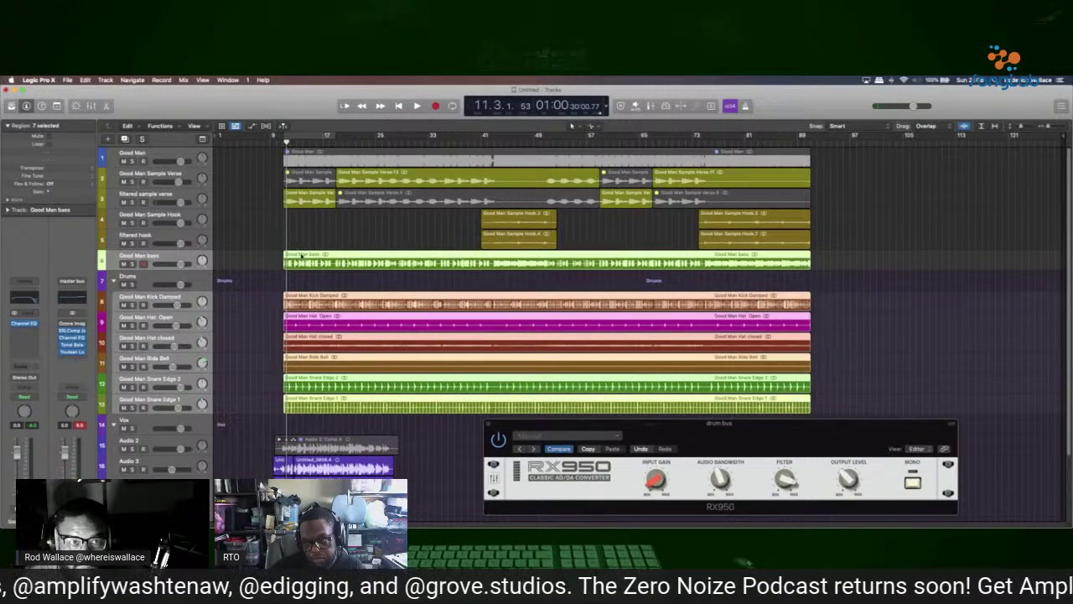
click(336, 260)
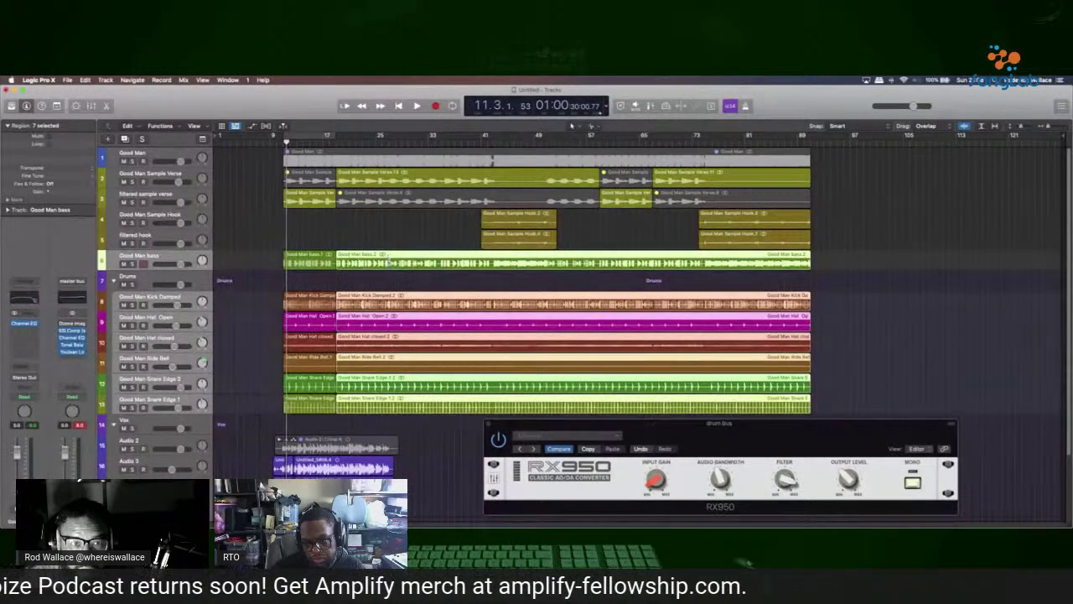
click(389, 262)
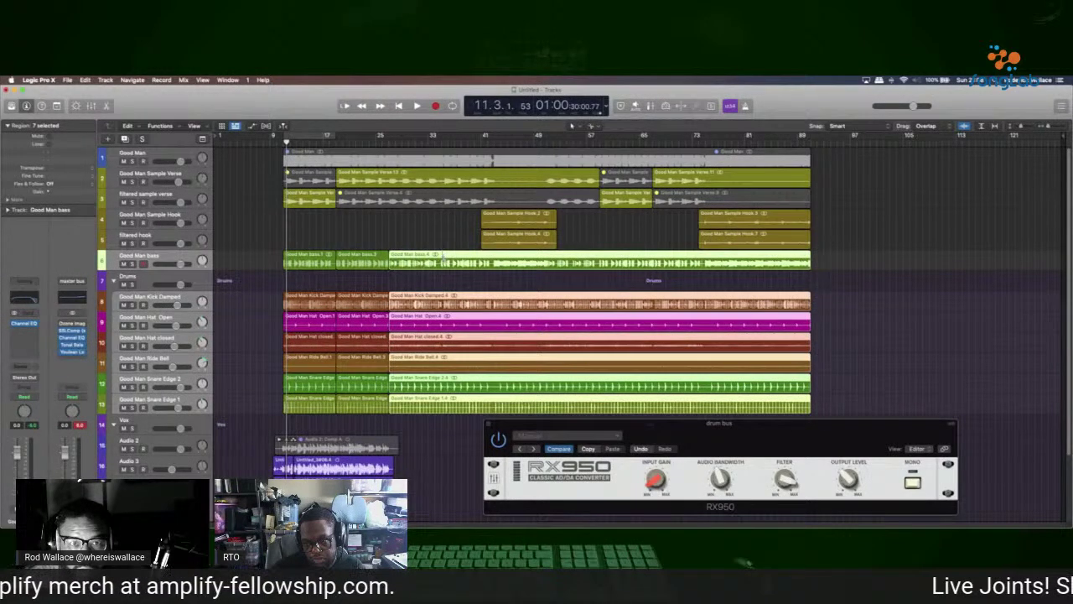
click(442, 261)
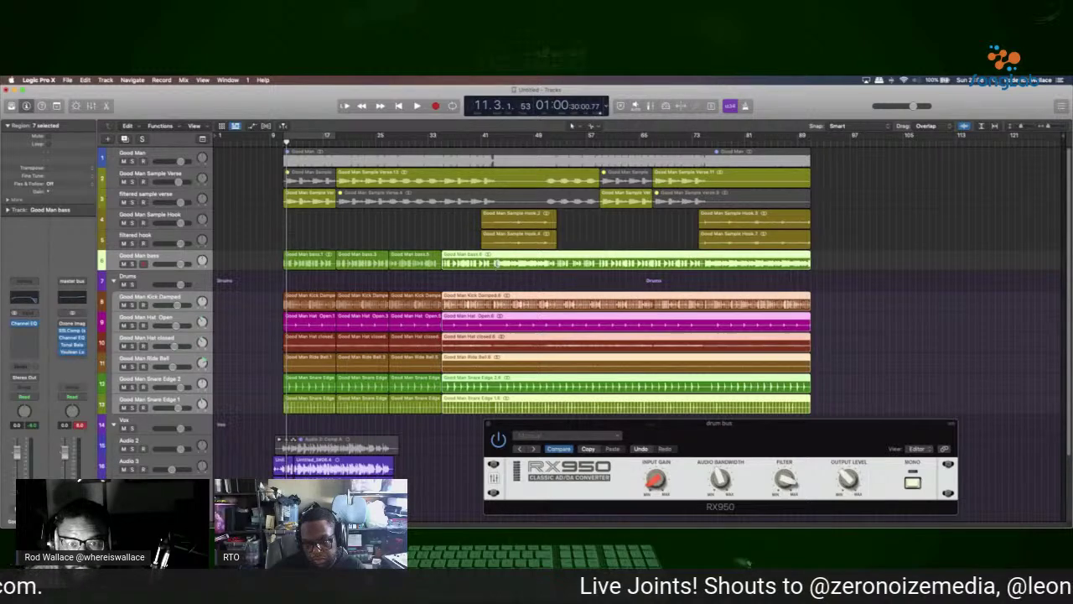
click(495, 263)
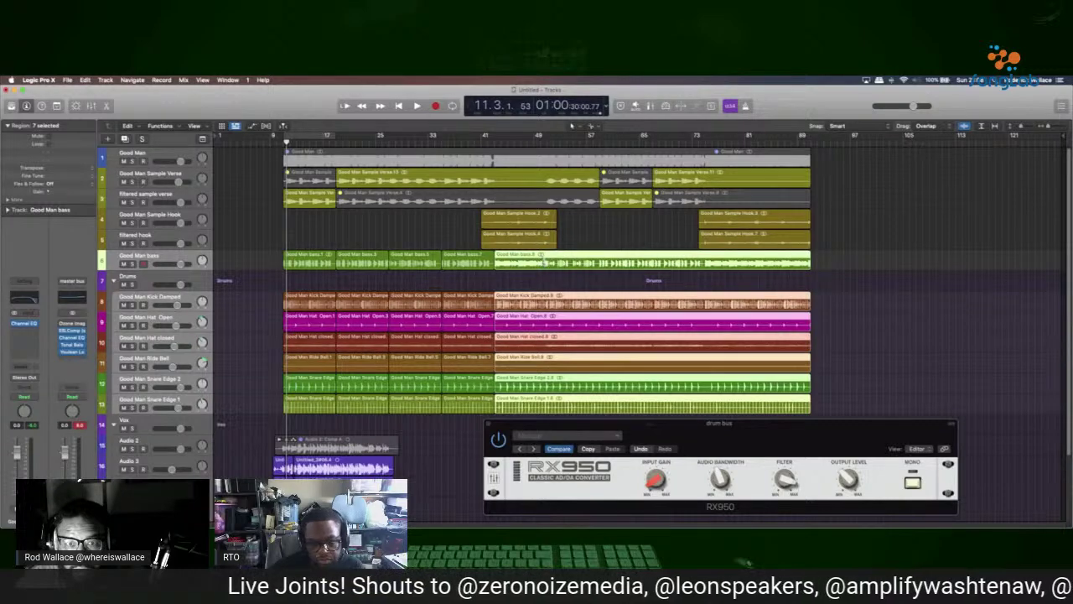
Split the remaining bass and drum stem regions at bars 51 and 59, undoing the cut that misses bar 51.
click(544, 262)
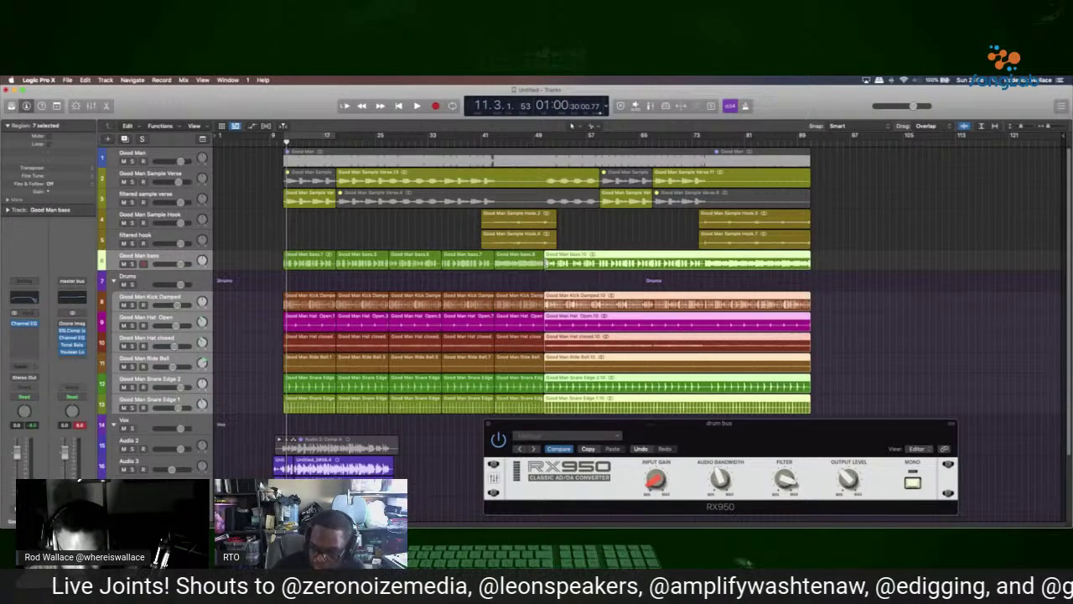
key(super+z)
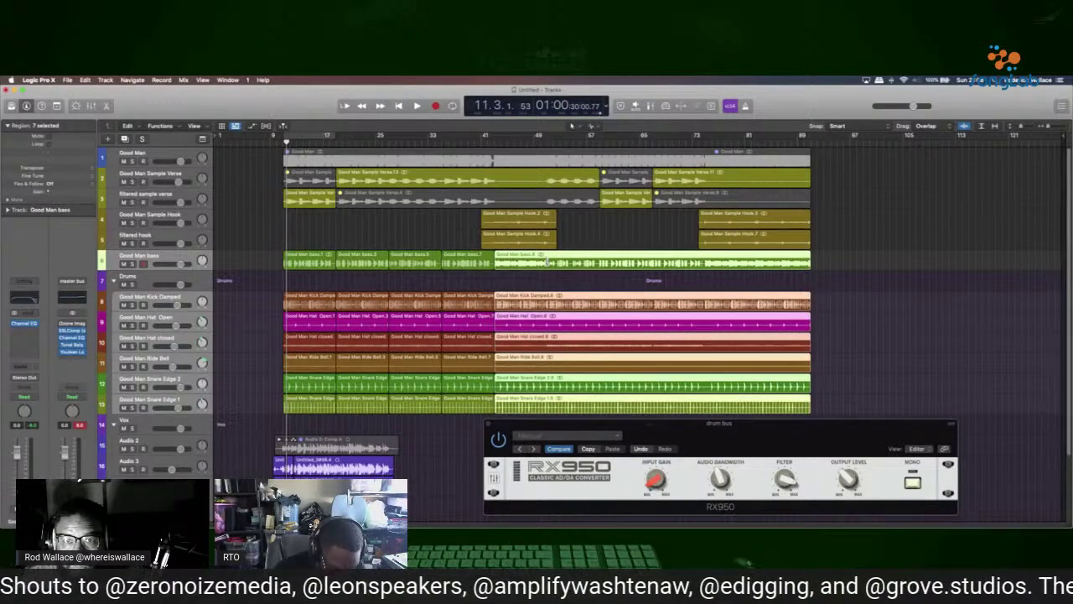
click(546, 263)
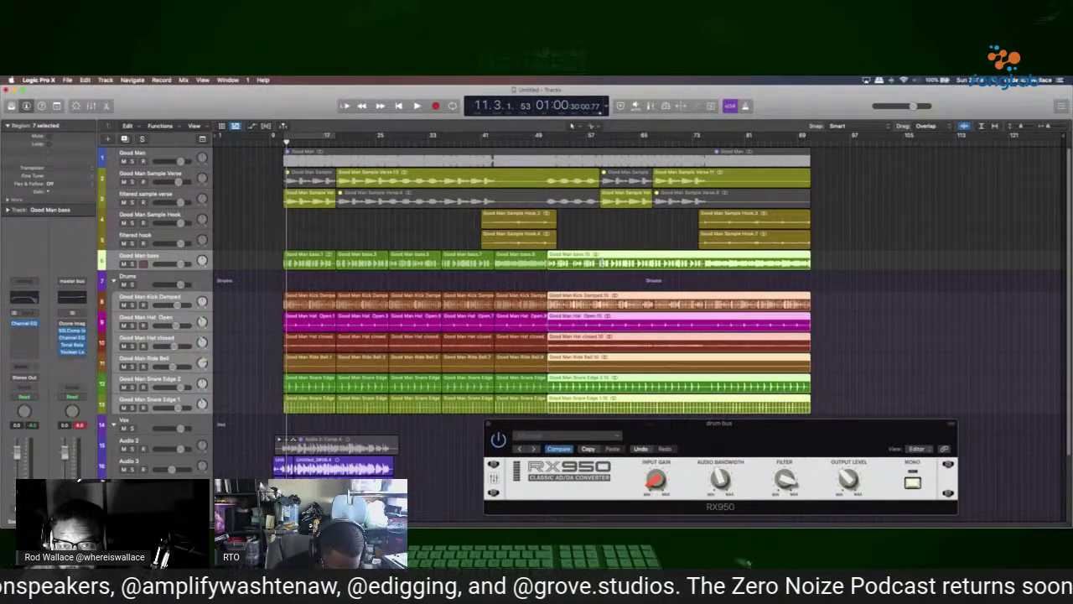
click(606, 263)
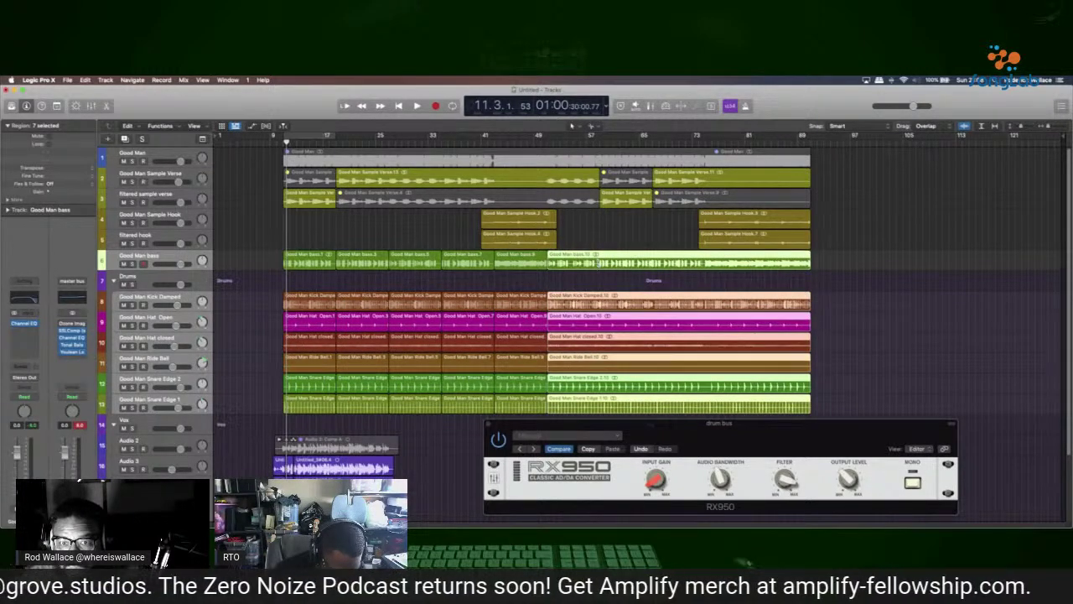
click(593, 261)
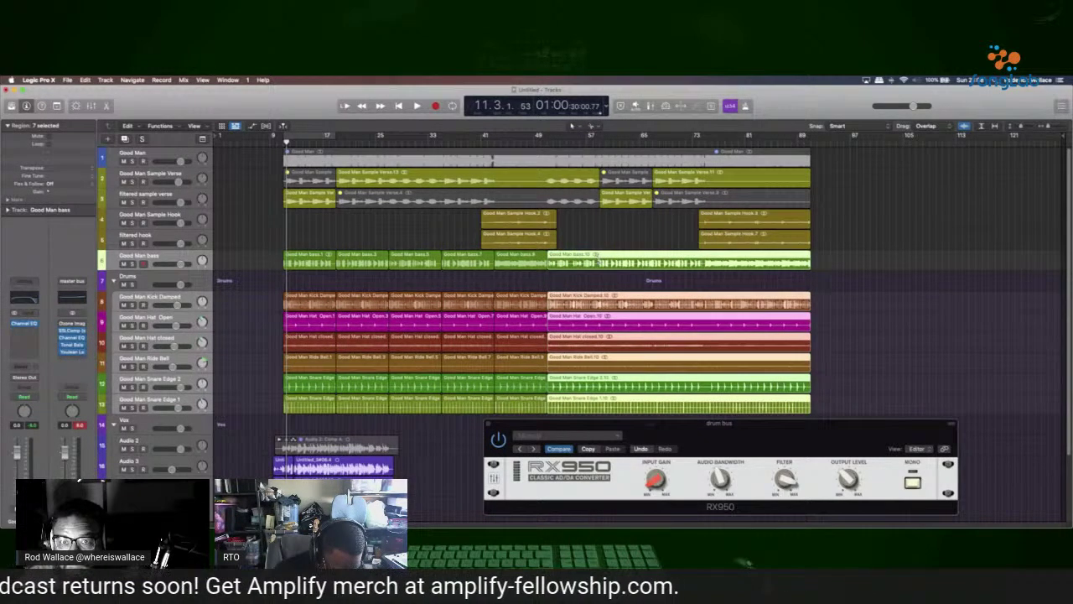
click(599, 261)
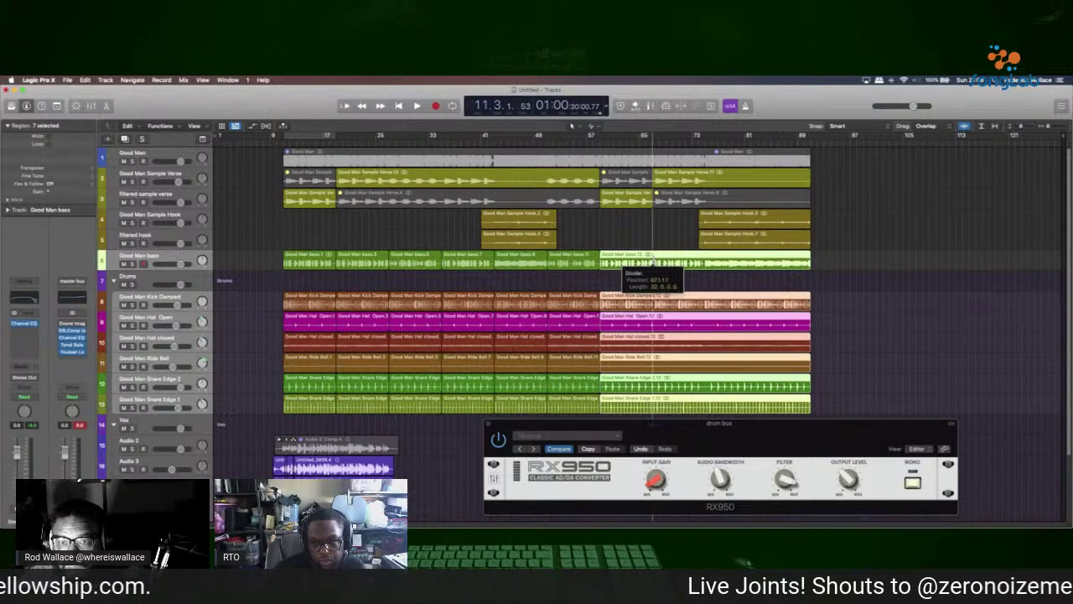
Split the remaining bass and drum stem regions at bars 67, 75 and 83.
click(652, 260)
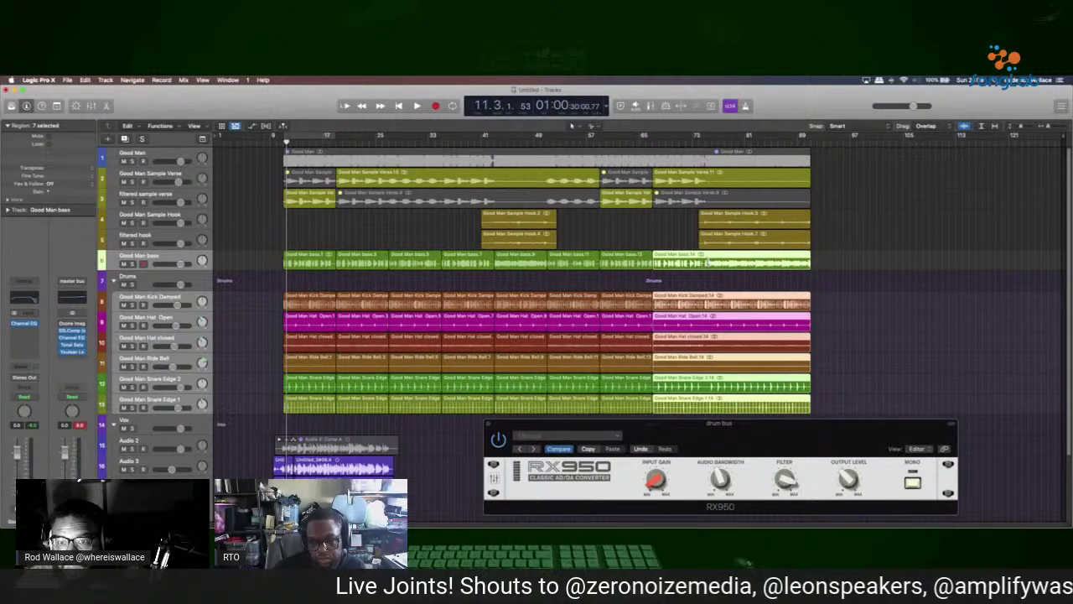
click(705, 262)
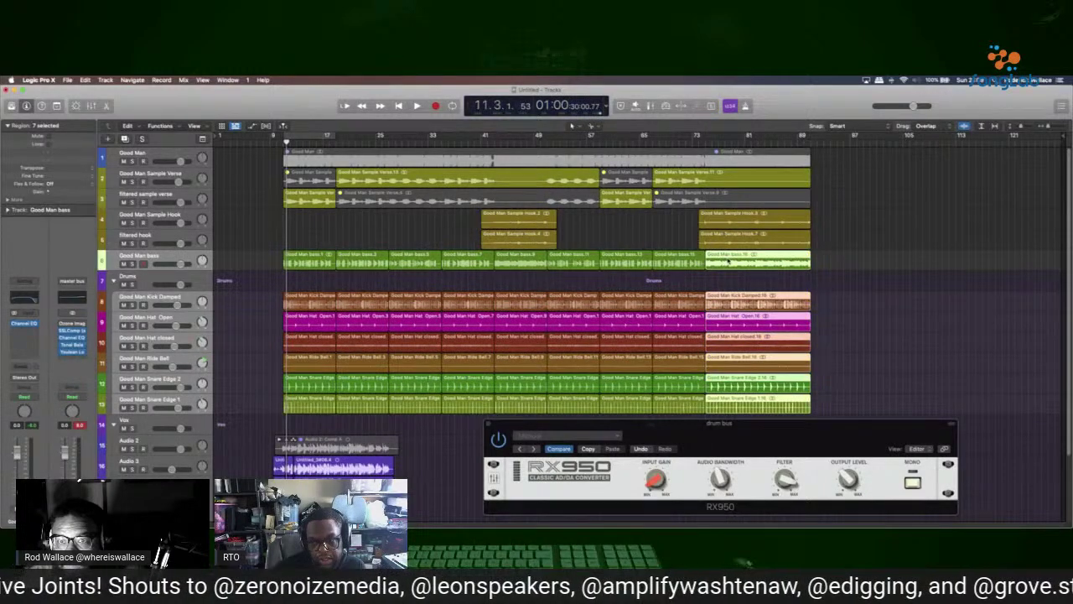
click(757, 261)
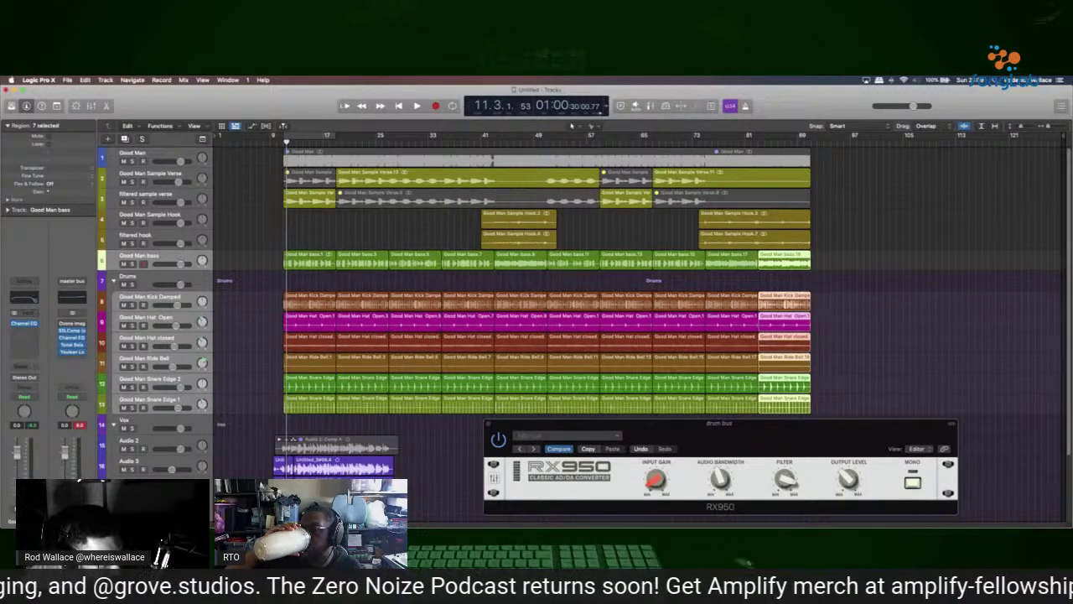
key(super+Tab)
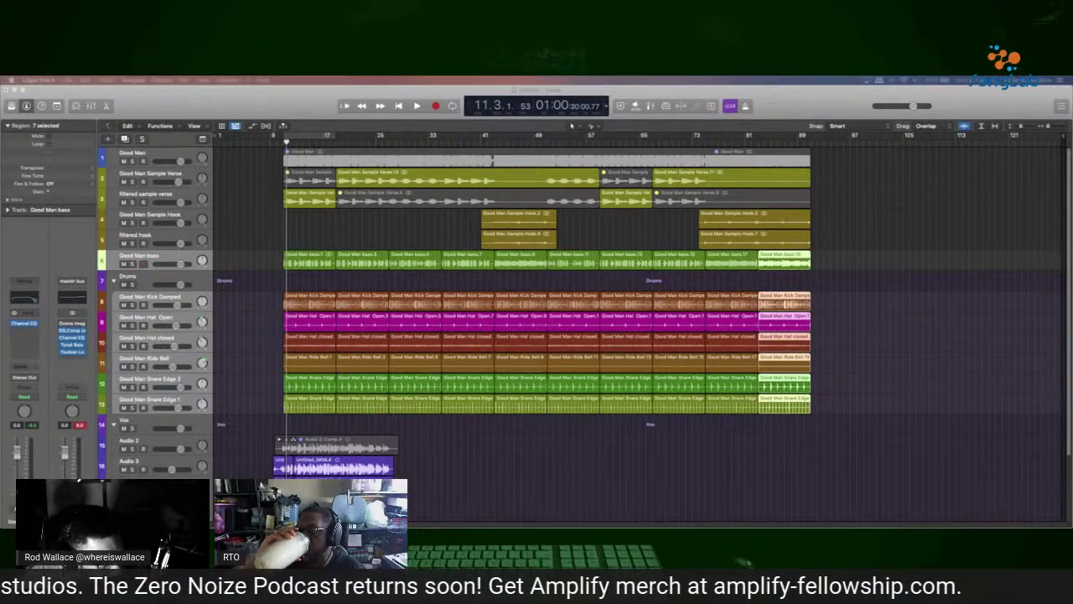
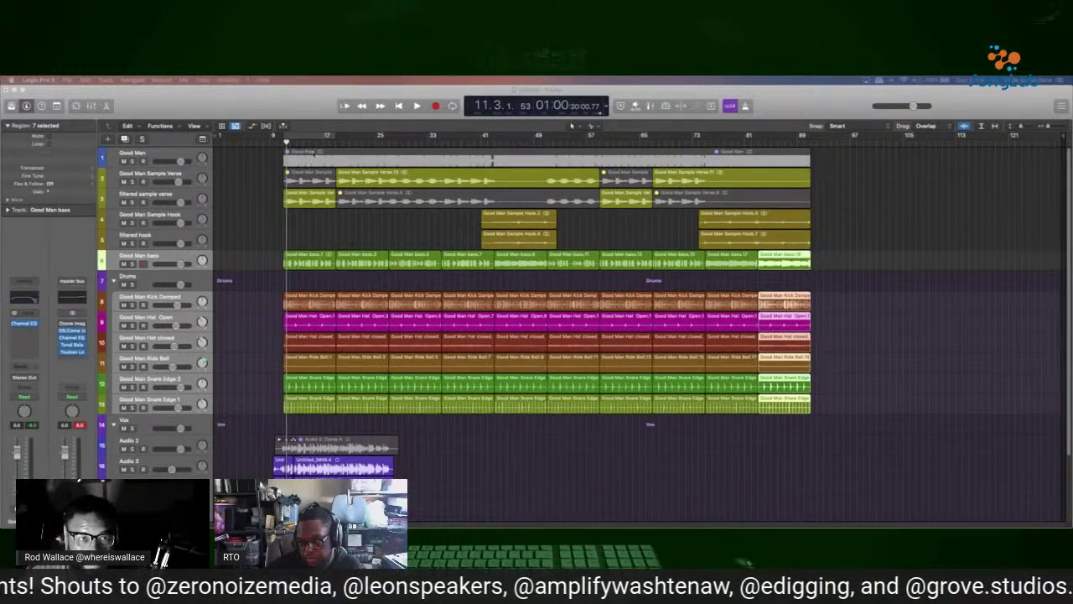
Mute all drum and bass regions between bars 11 and 19 and play the section from bar 11.
key(space)
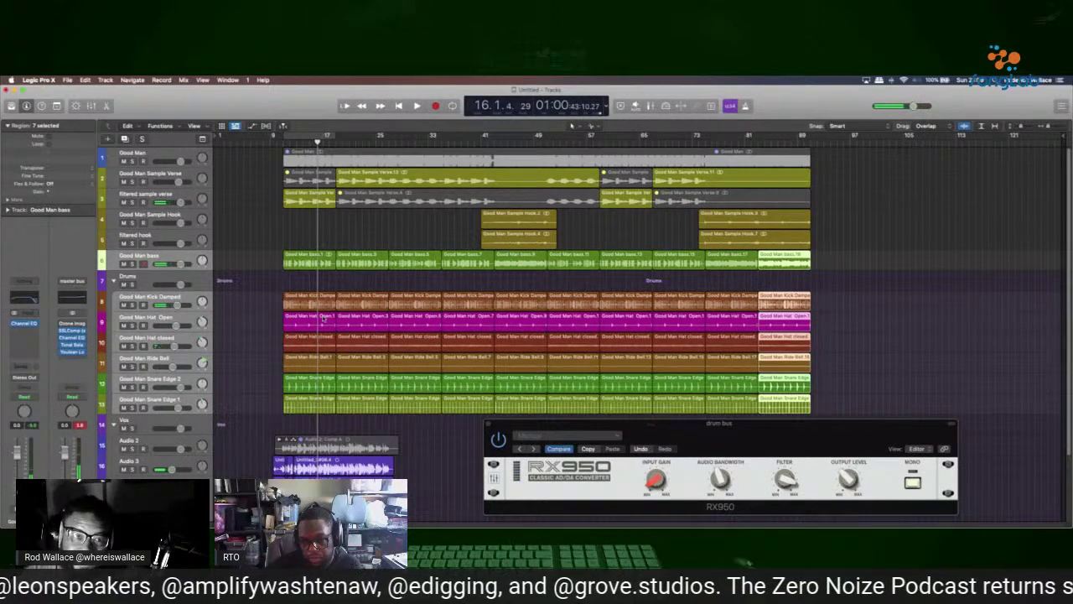
drag(300, 424, 313, 295)
key(ctrl+m)
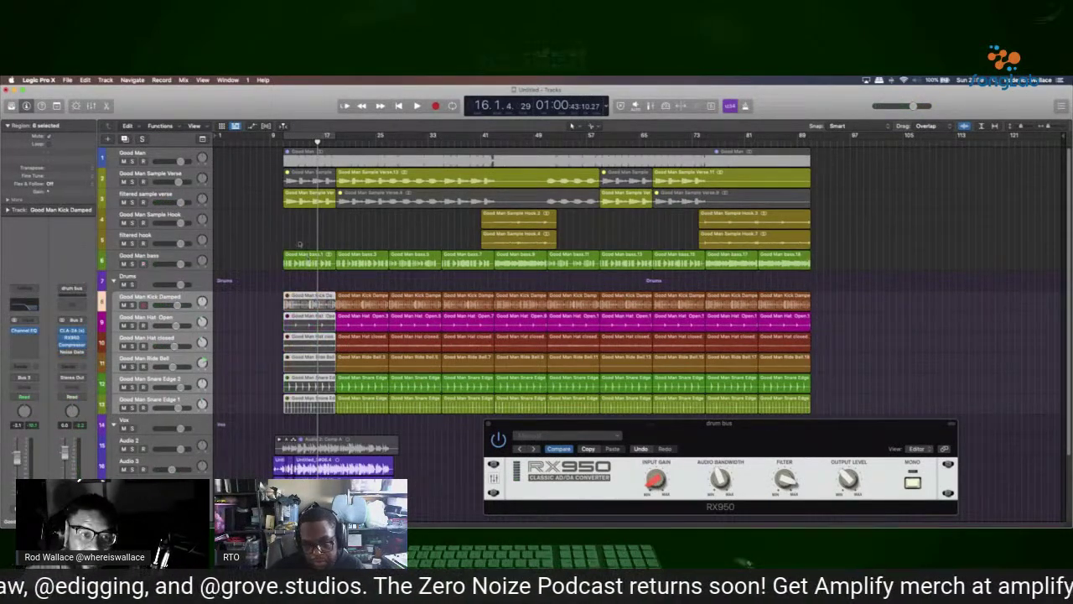
click(298, 261)
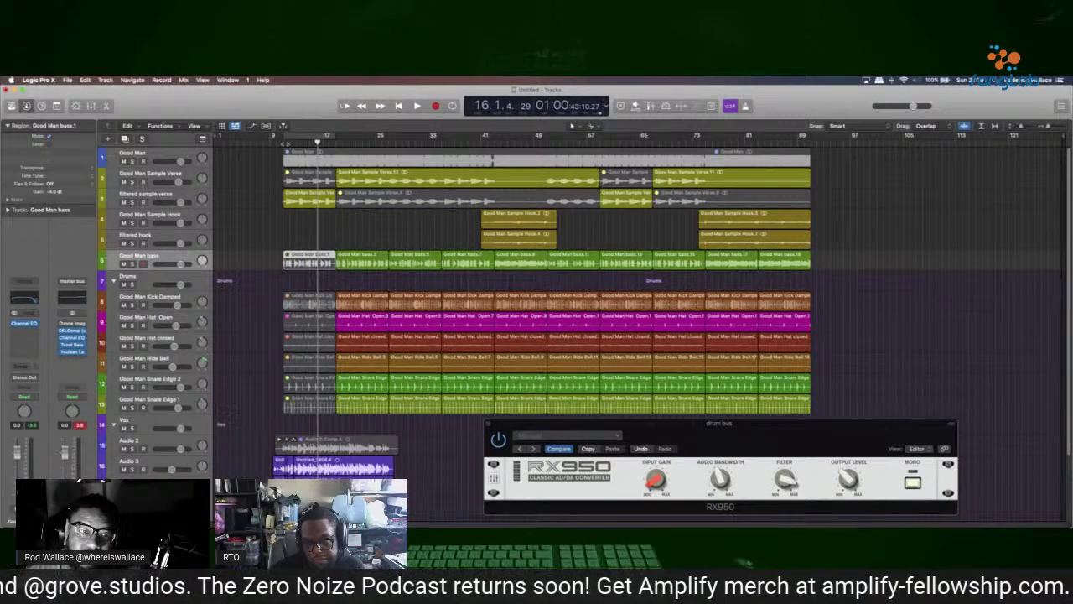
click(285, 139)
key(space)
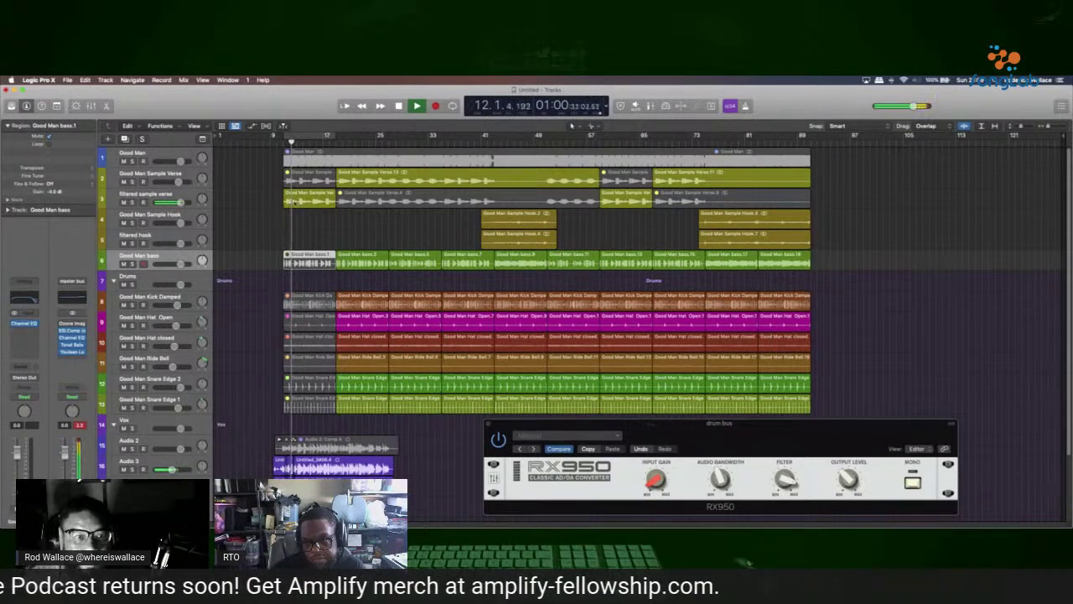
Insert a stereo Chorus after the Compressor on the filtered sample verse track.
click(147, 193)
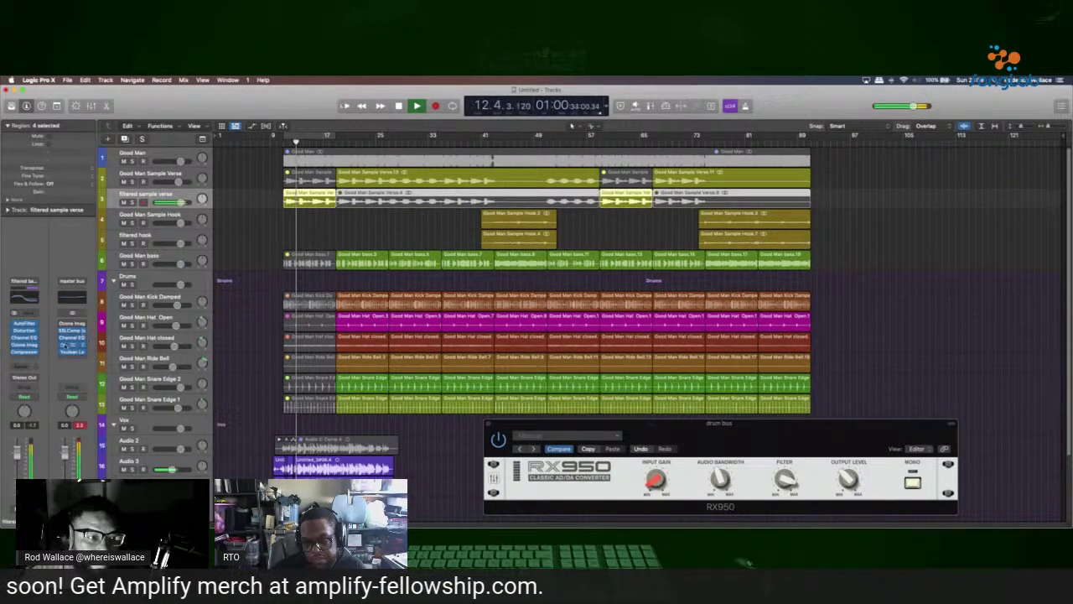
click(27, 358)
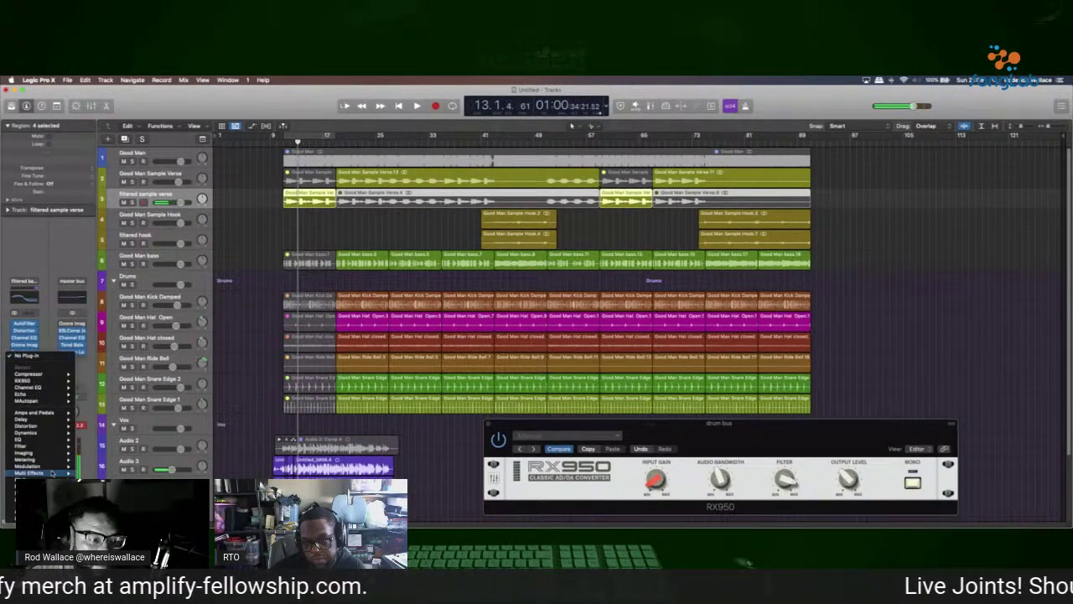
mouse_move(34, 466)
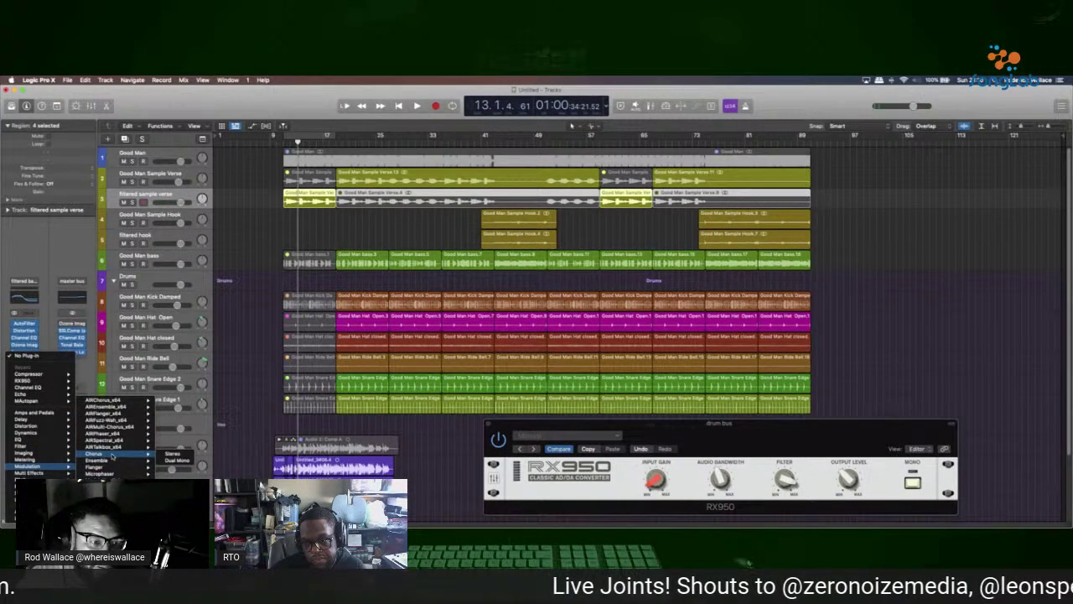
click(172, 453)
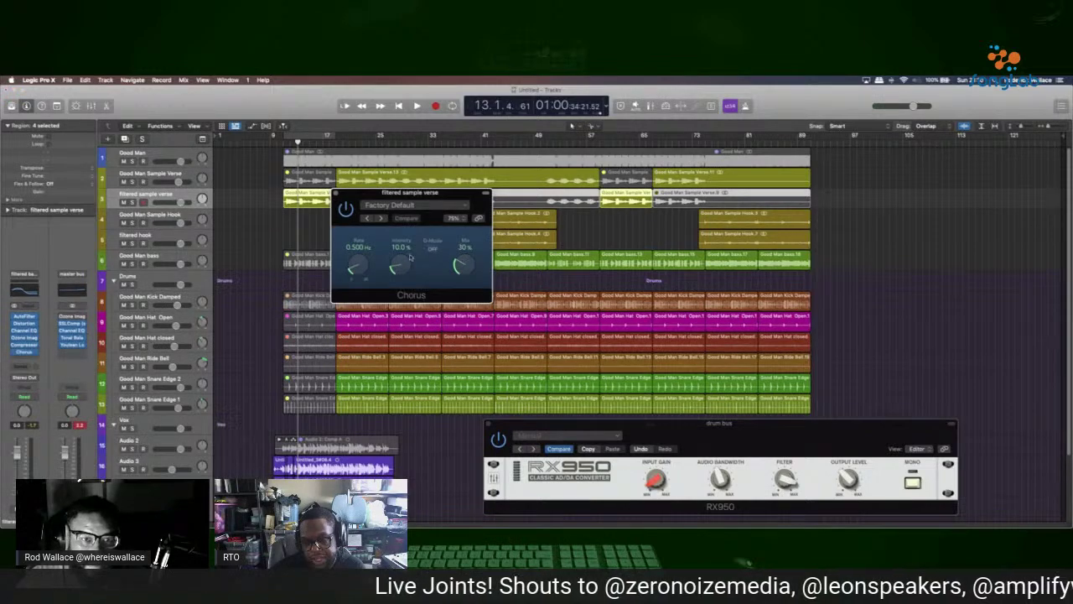
Play the intro from bar 9 and set the filtered sample verse Chorus mix to 16%.
drag(285, 139, 270, 140)
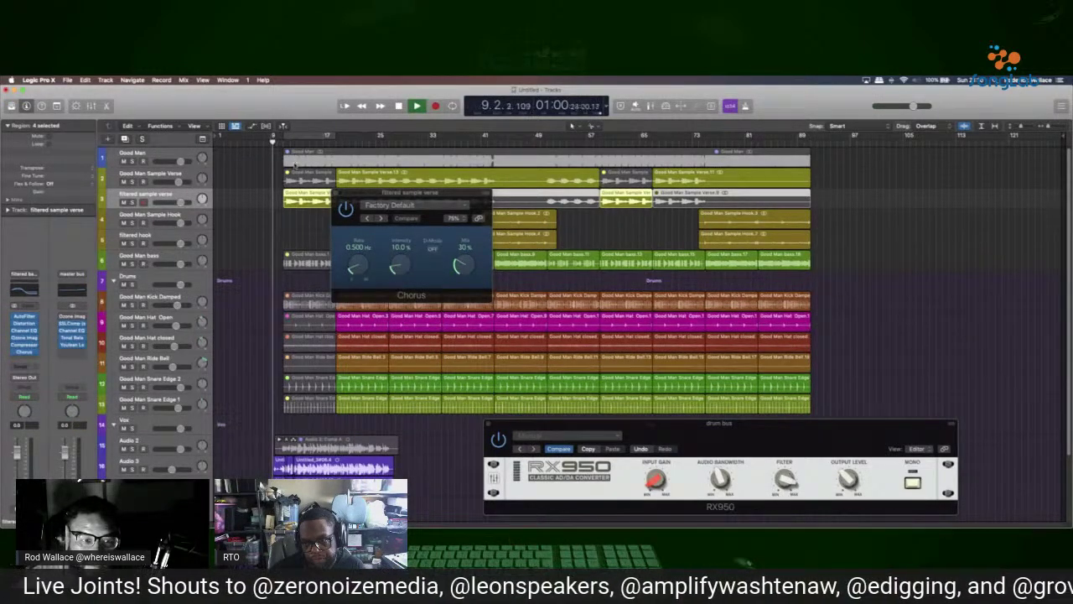
scroll(256, 344, down, 5)
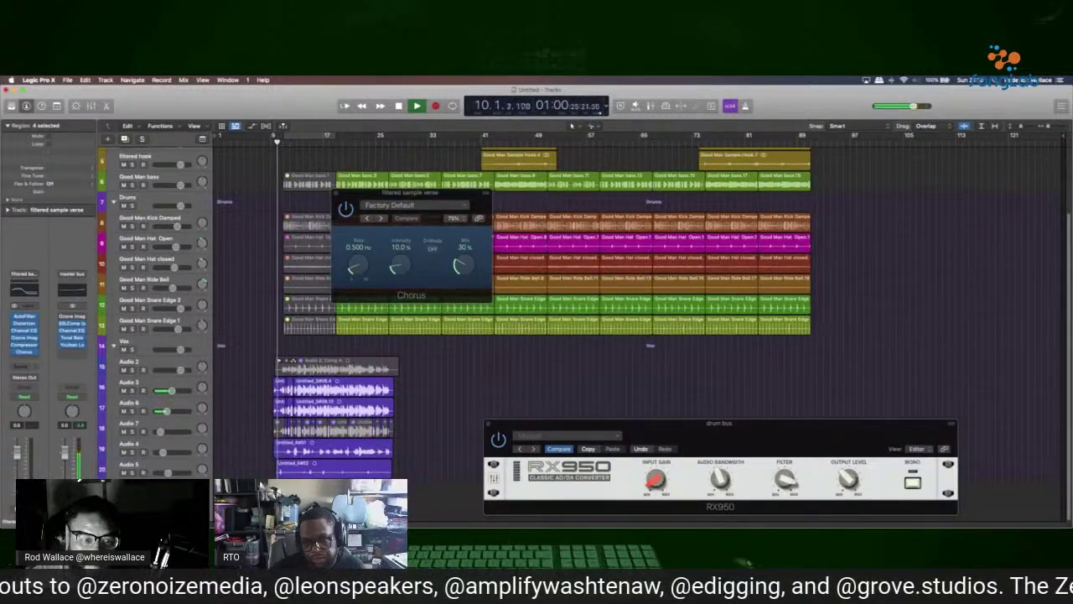
click(336, 462)
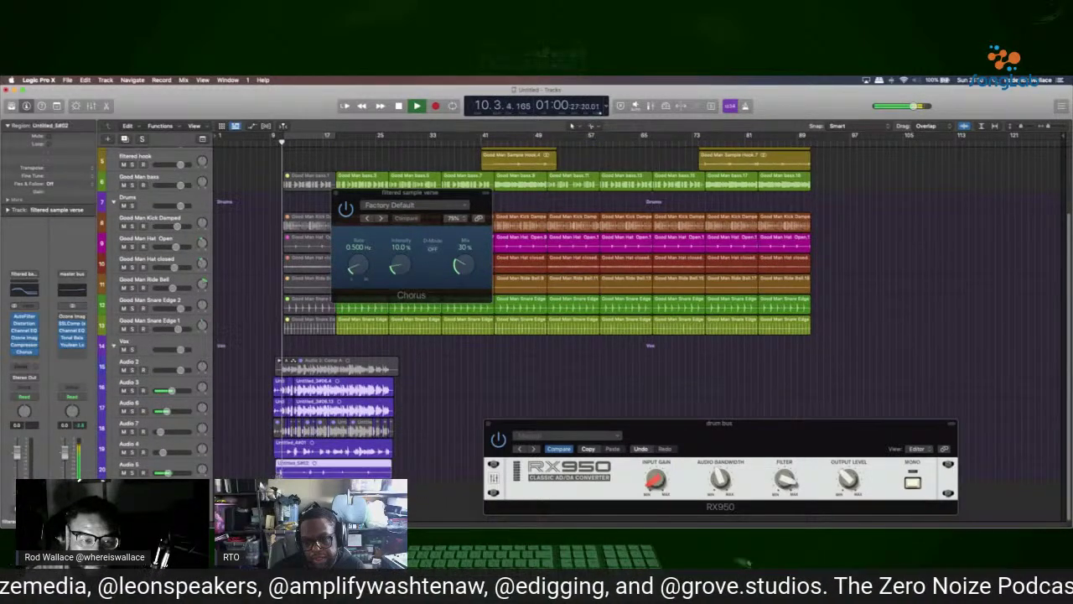
scroll(544, 327, up, 4)
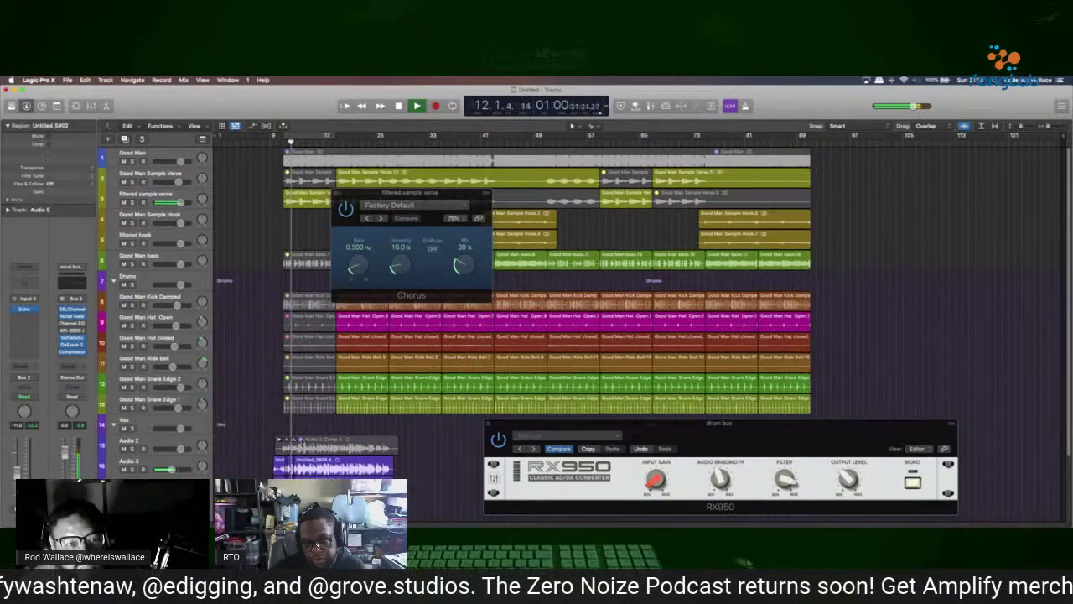
drag(466, 264, 468, 233)
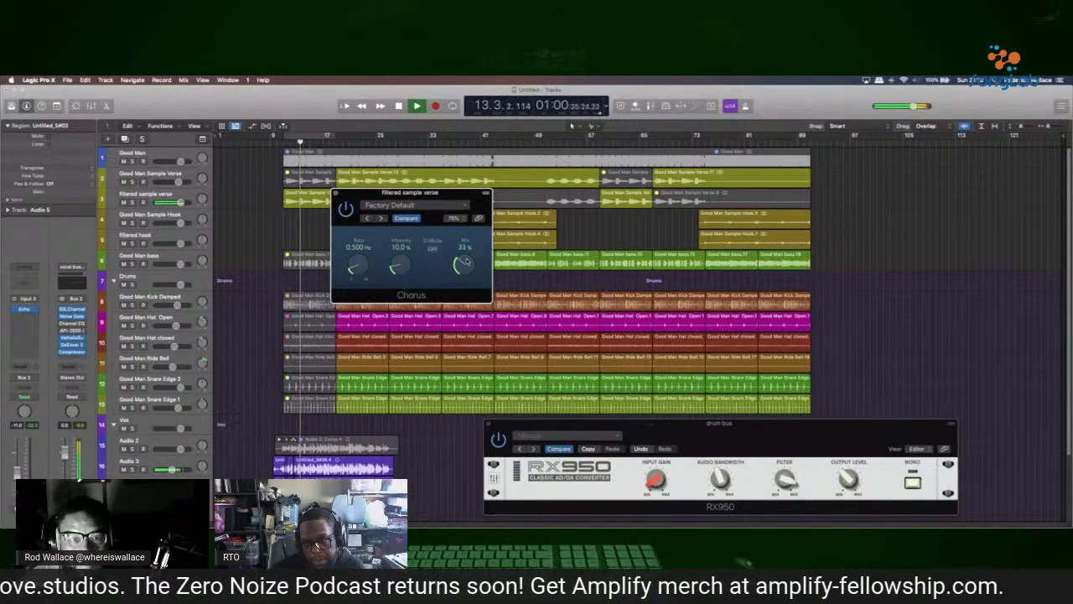
drag(466, 270, 465, 285)
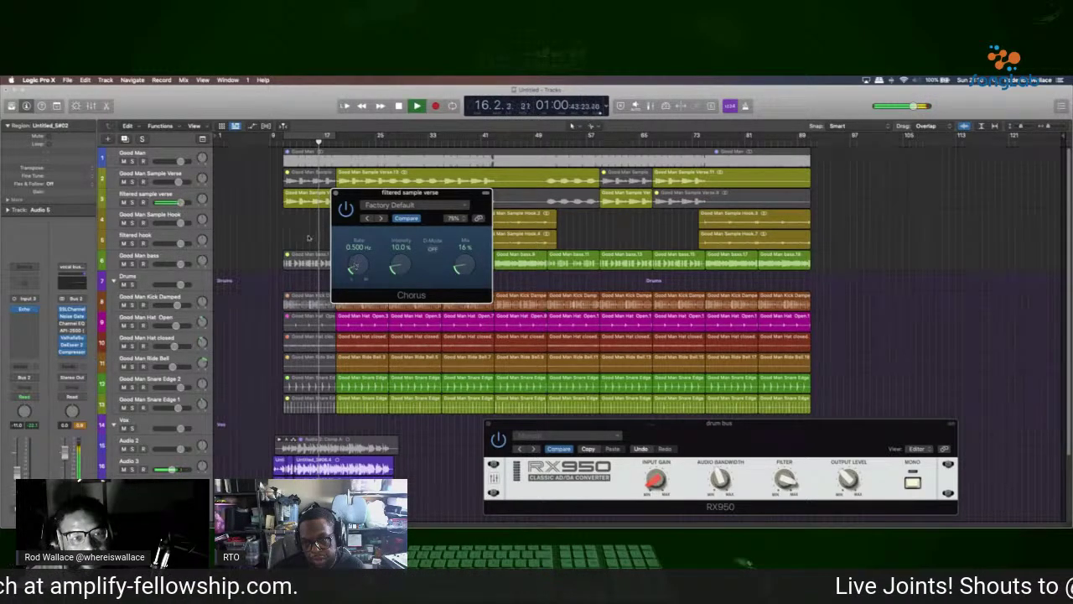
Shorten the first filtered sample verse region to end at about bar 18 and replay the lead-in to bar 19.
drag(411, 193, 619, 187)
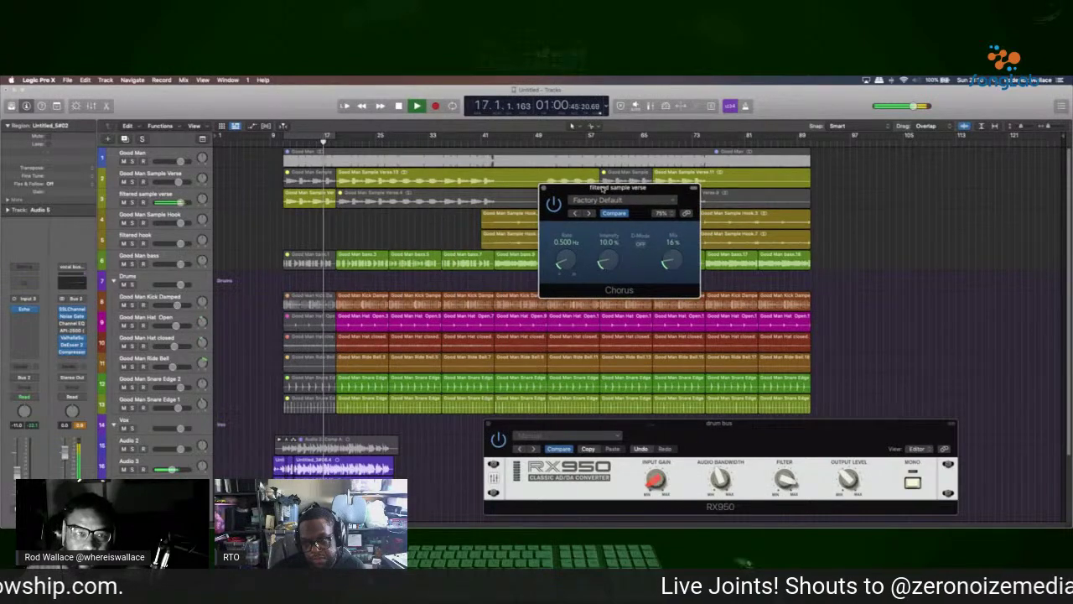
scroll(500, 219, up, 10)
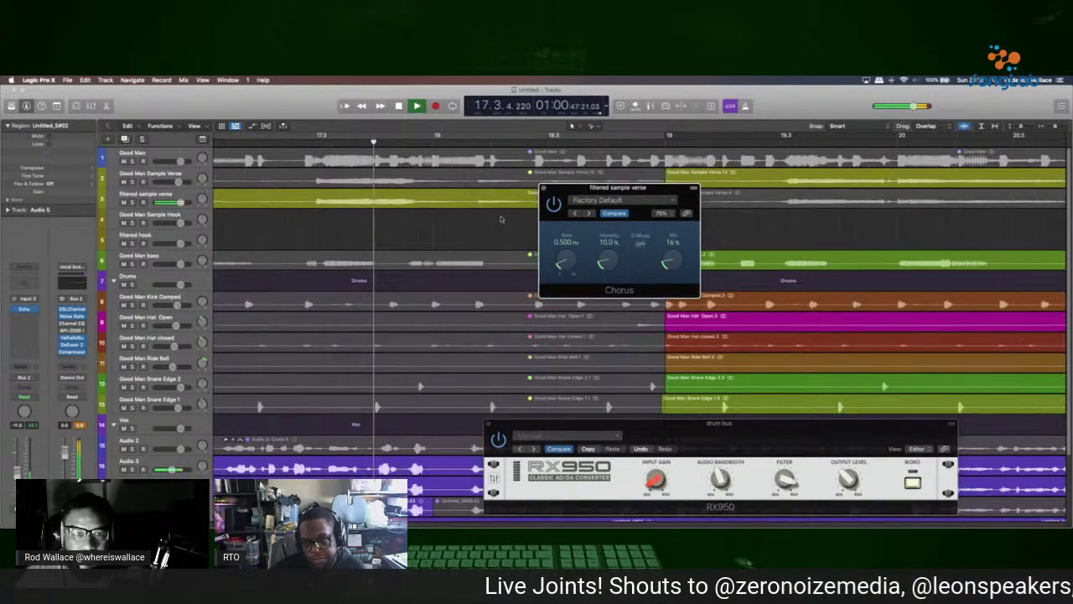
scroll(529, 231, down, 6)
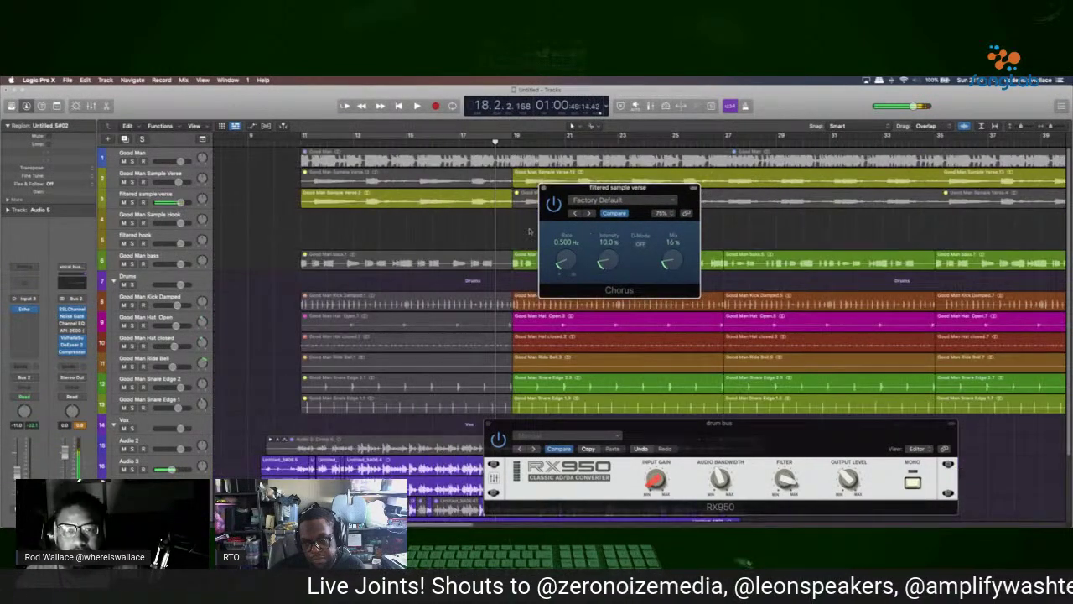
drag(510, 203, 485, 202)
click(399, 147)
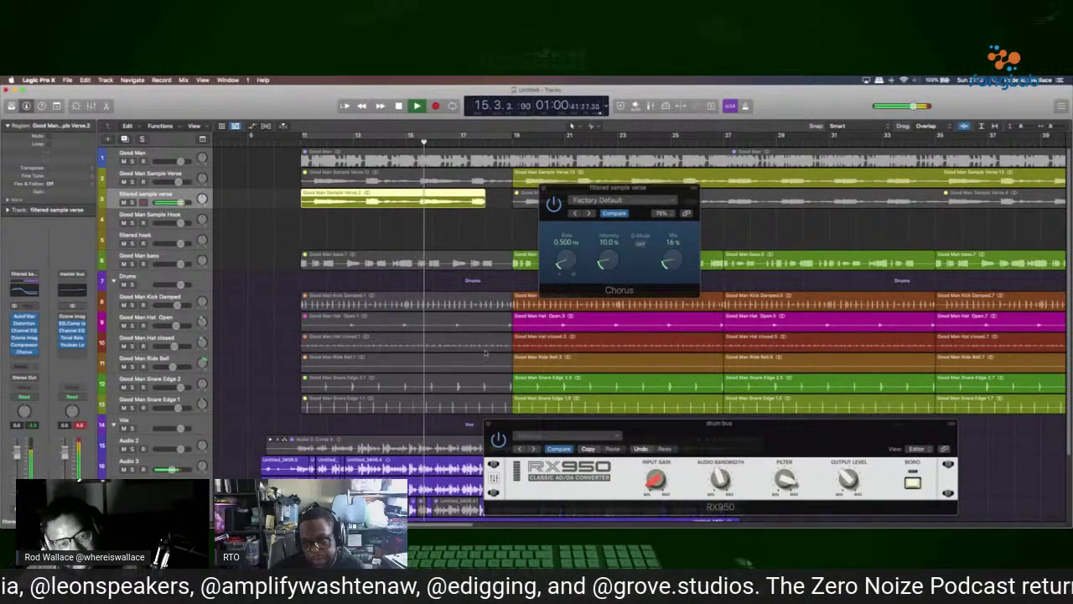
Try muting the Good Man bass region from bar 19 to 27 during playback, and restore it.
scroll(483, 352, down, 1)
scroll(484, 344, right, 5)
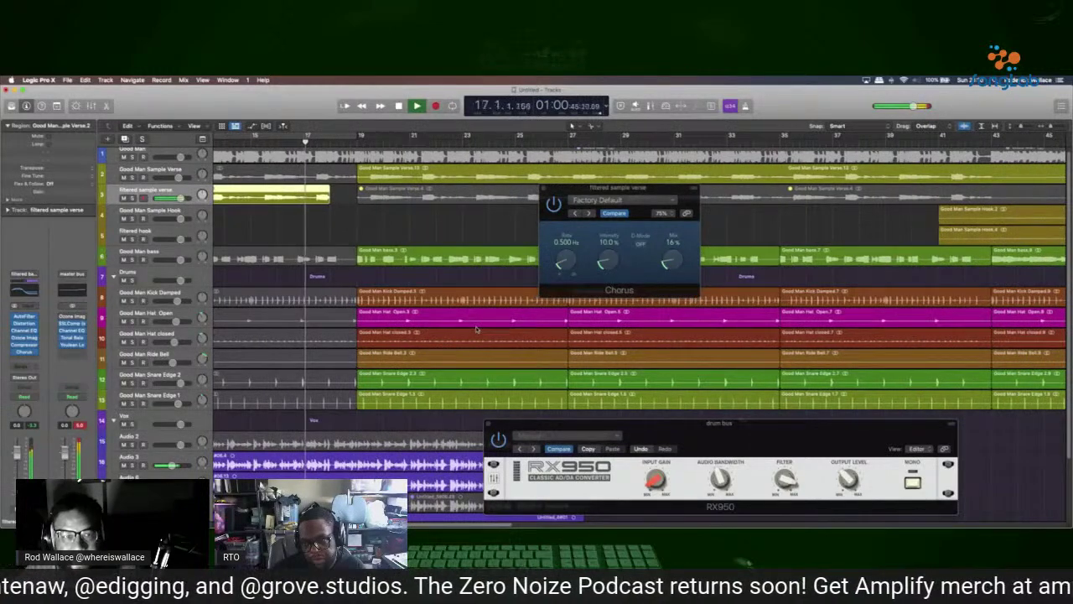
scroll(442, 304, right, 3)
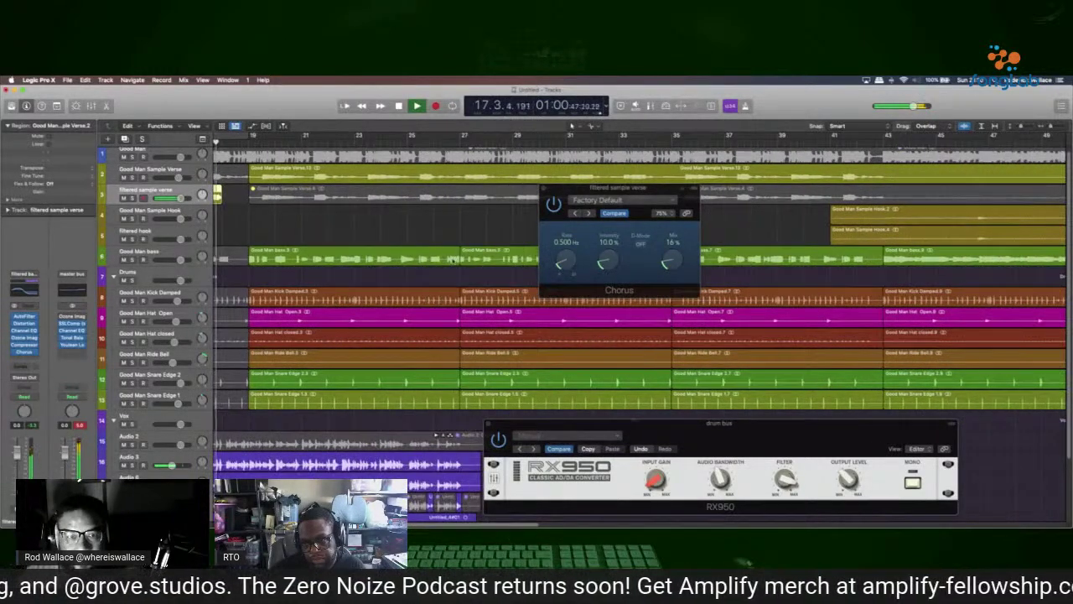
click(436, 256)
click(429, 256)
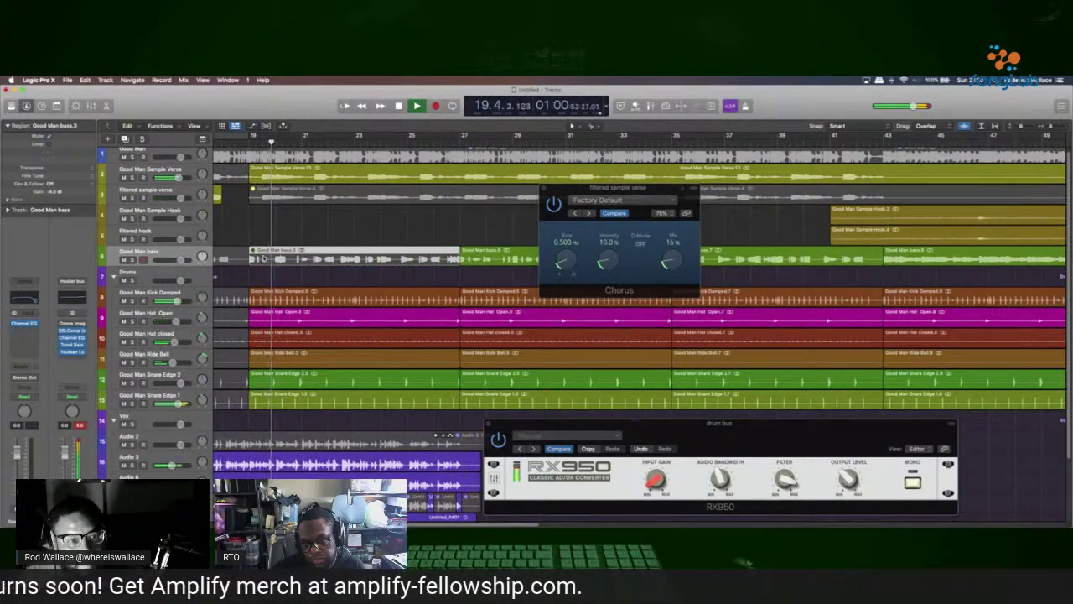
key(space)
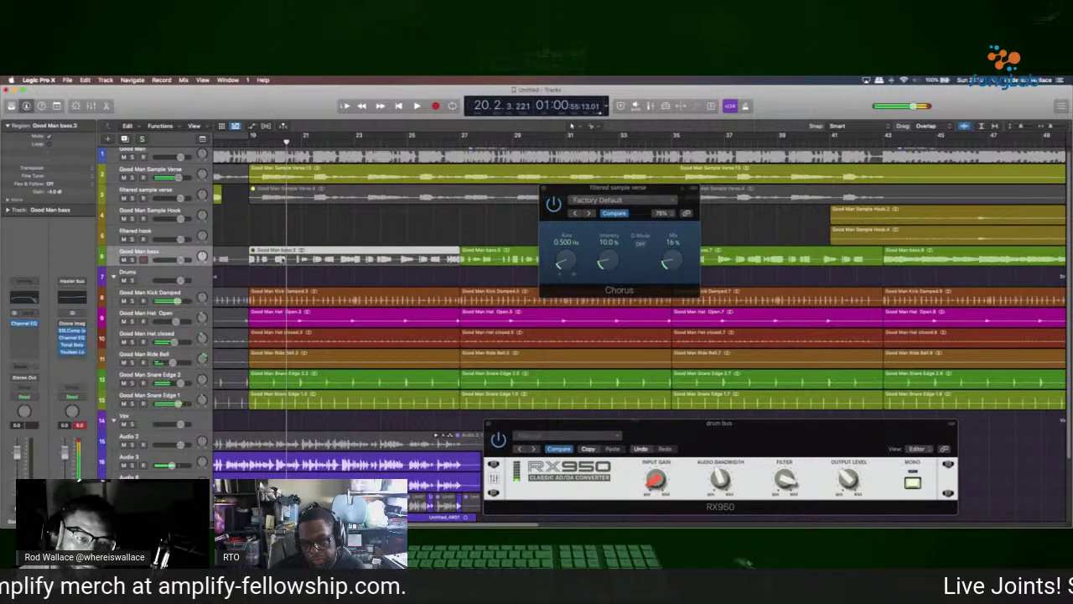
click(282, 259)
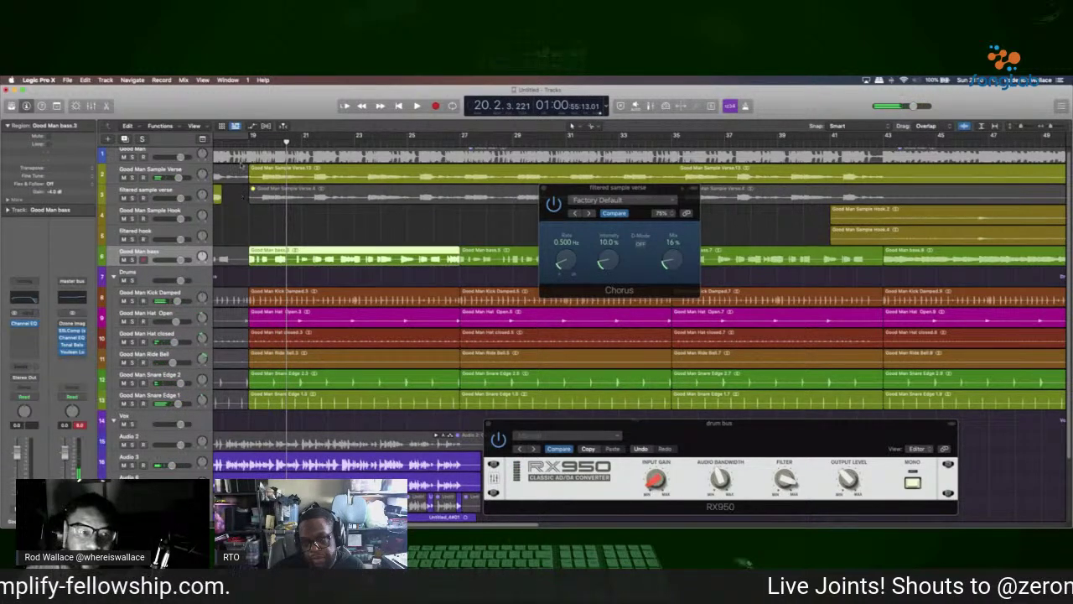
Replay the transition into bar 19 from just before bar 18, and rewind to about bar 16 to hear it again.
click(219, 145)
key(space)
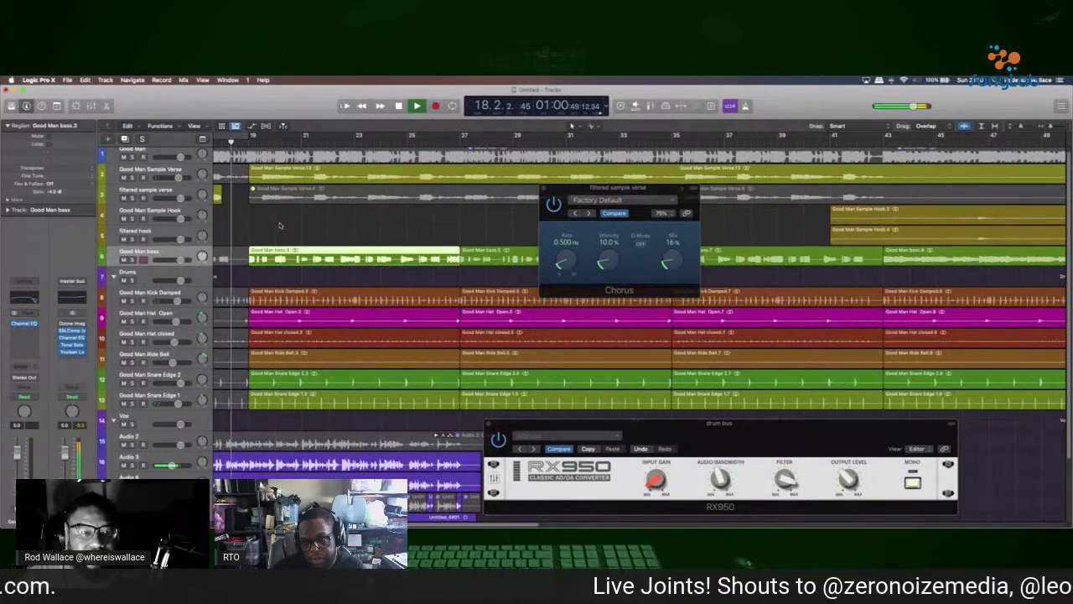
key(super+Right)
key(super+Right)
key(super+Right)
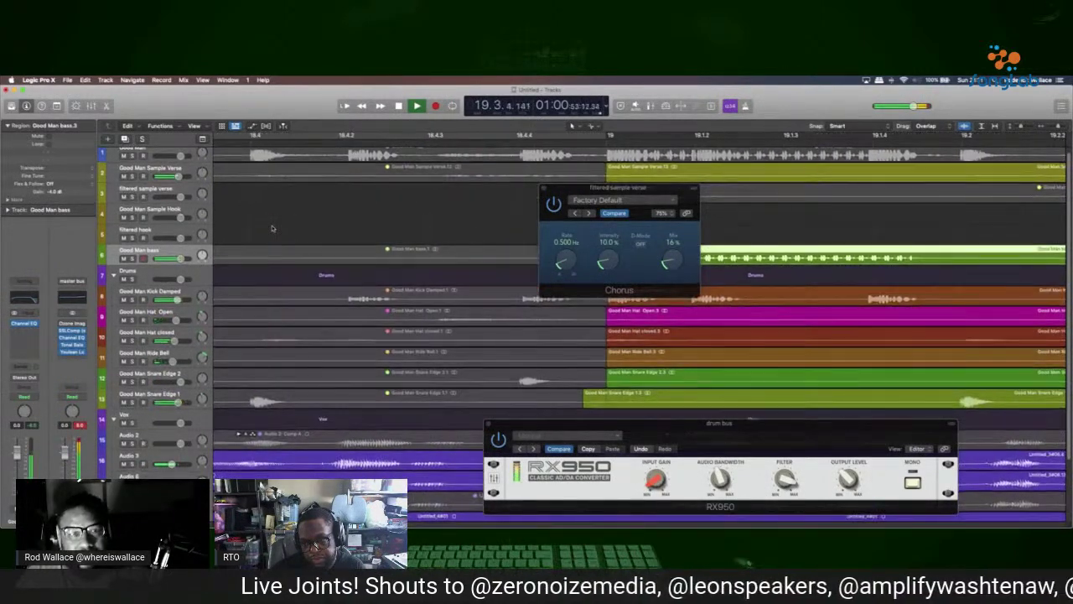
key(super+Left)
key(super+Left)
key(super+Left)
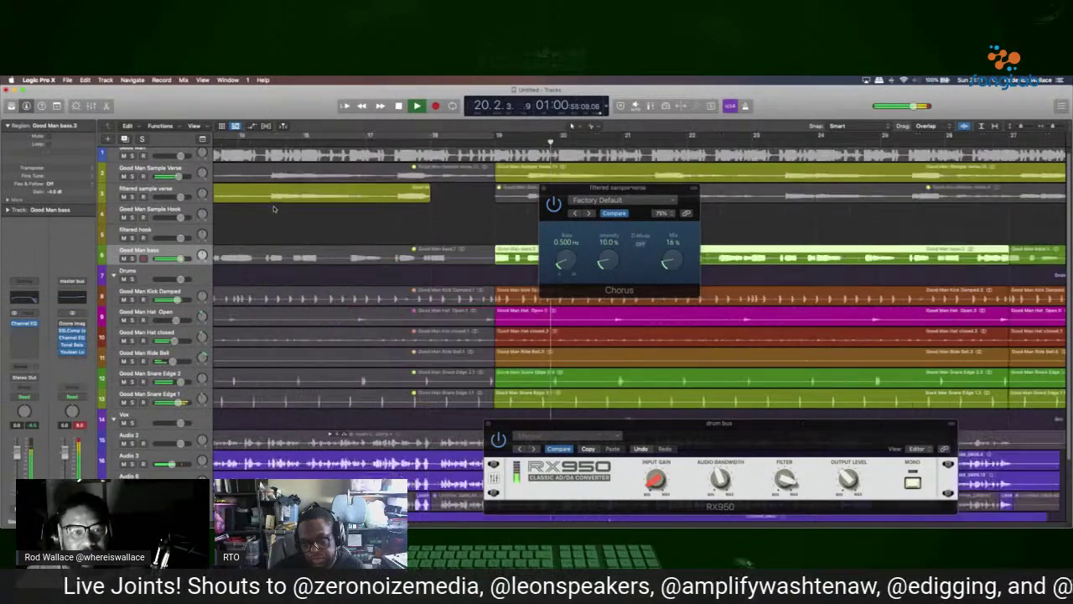
key(comma)
key(comma)
key(comma)
key(comma)
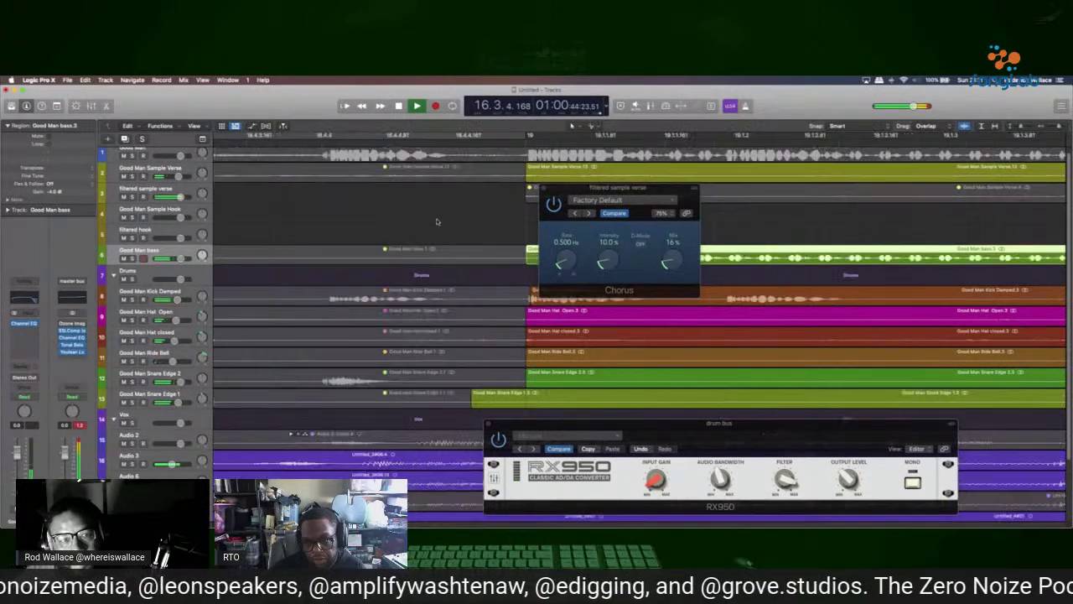
Fine-tune the end of the first filtered sample verse region at about bar 18.
key(super+Right)
key(super+Right)
key(super+Right)
key(super+Right)
key(super+Right)
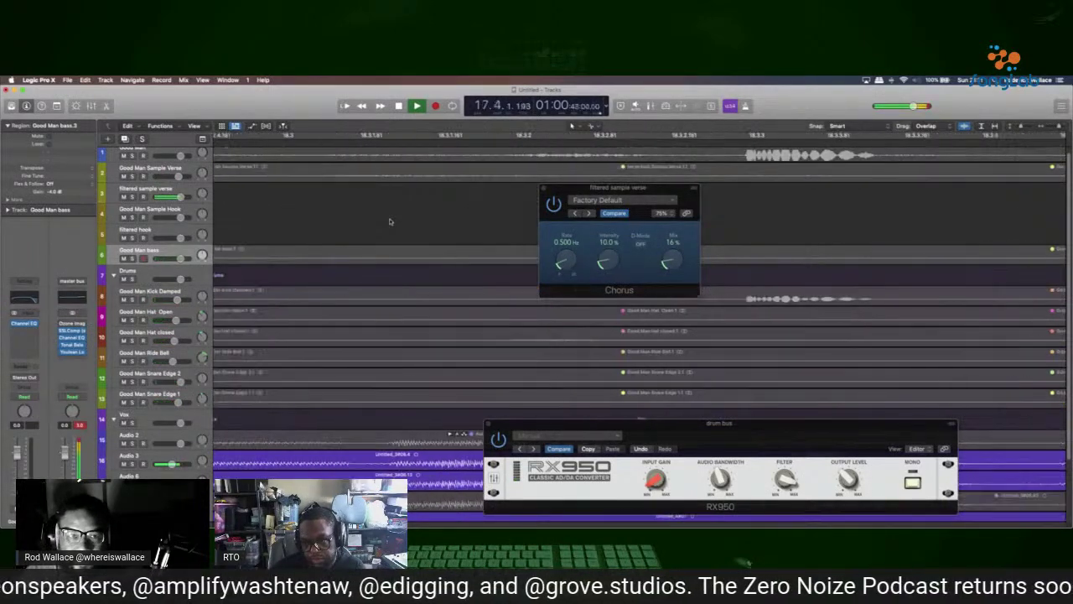
scroll(384, 220, left, 5)
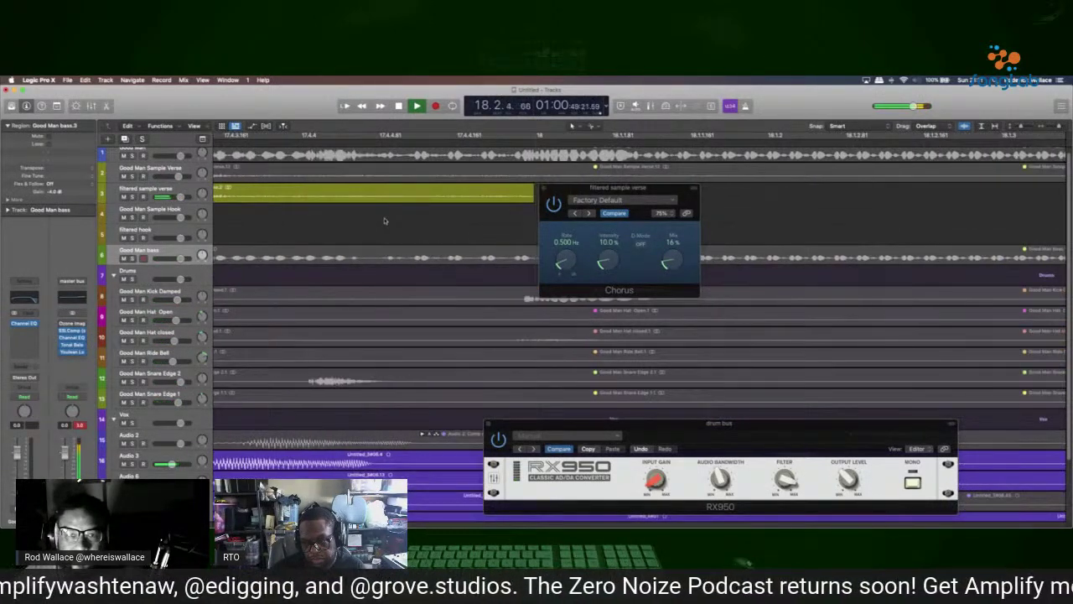
scroll(433, 215, right, 2)
mouse_move(455, 197)
mouse_down()
mouse_move(466, 198)
mouse_move(457, 199)
mouse_up()
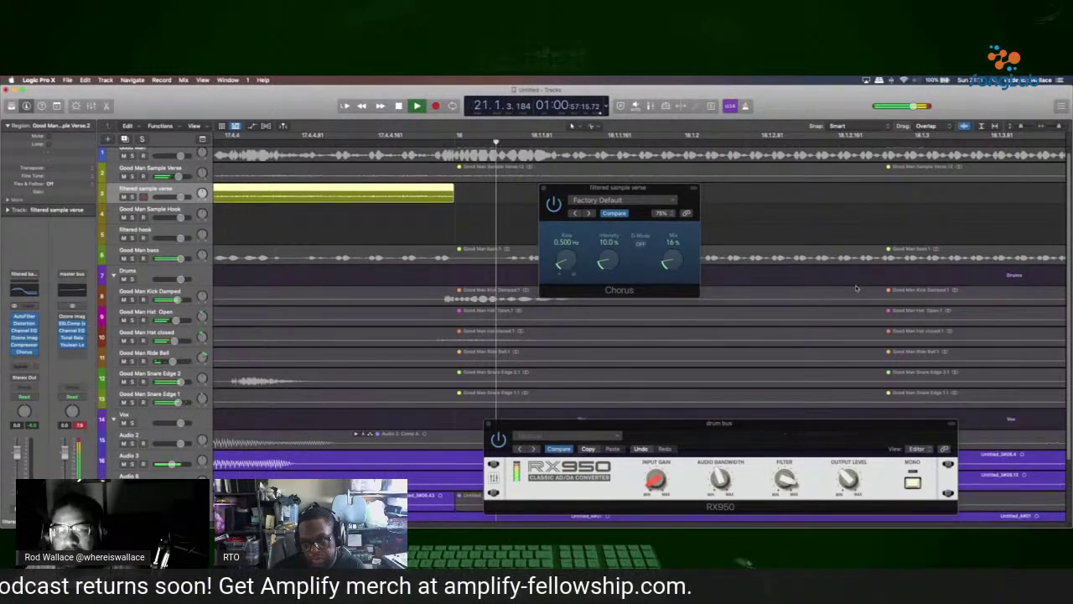
Listen to the verse after bar 21 while reviewing the arrangement across all tracks.
key(super+Left)
key(super+Left)
key(super+Left)
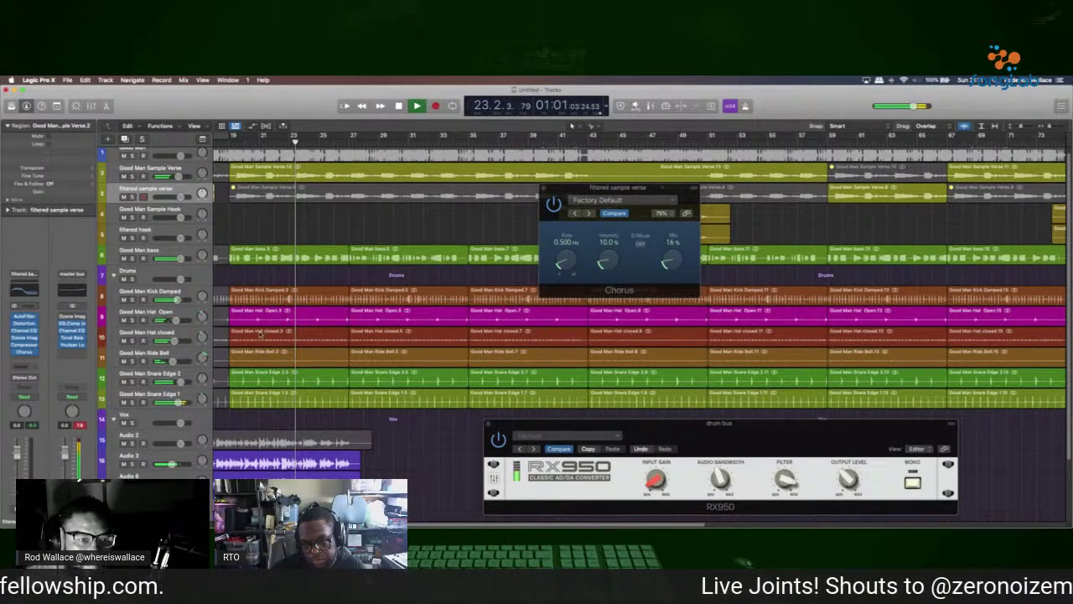
scroll(350, 419, down, 2)
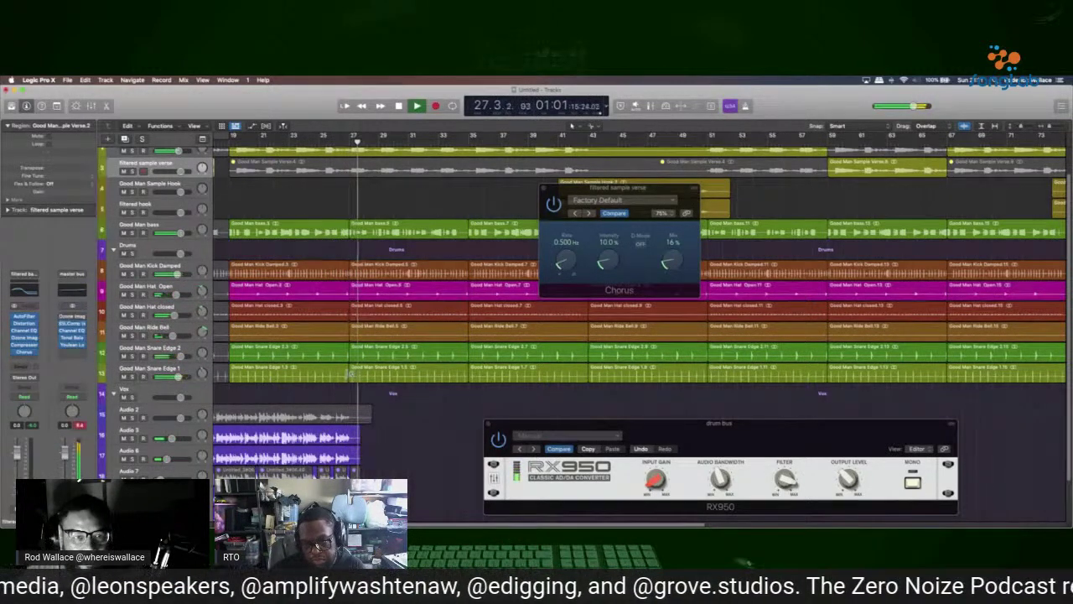
scroll(350, 374, up, 2)
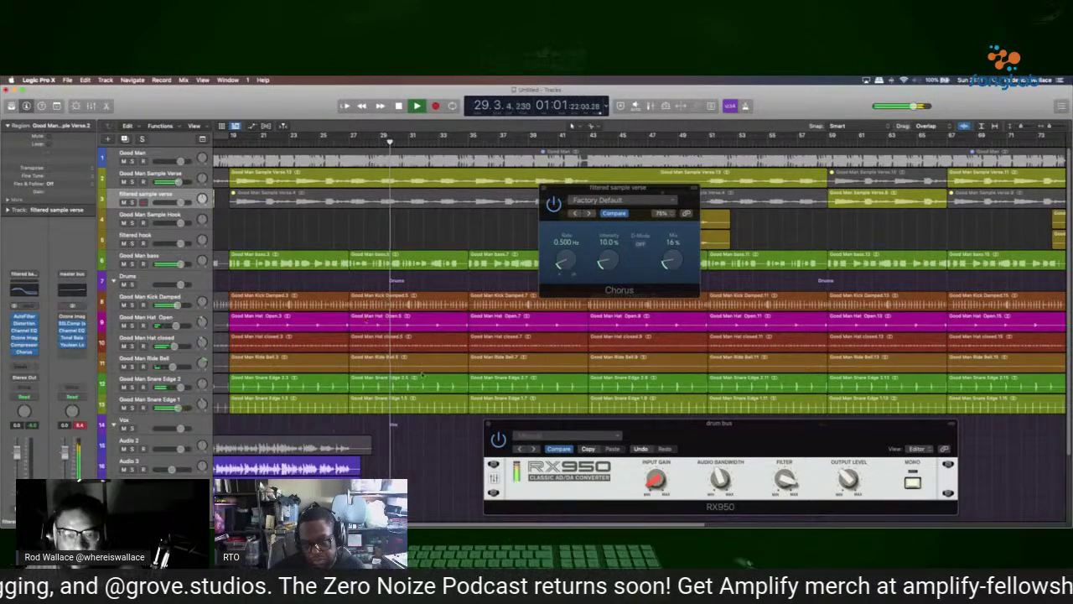
Replace the open drum bus RX950 window with the bus Compressor, adjust its threshold and close it.
click(489, 426)
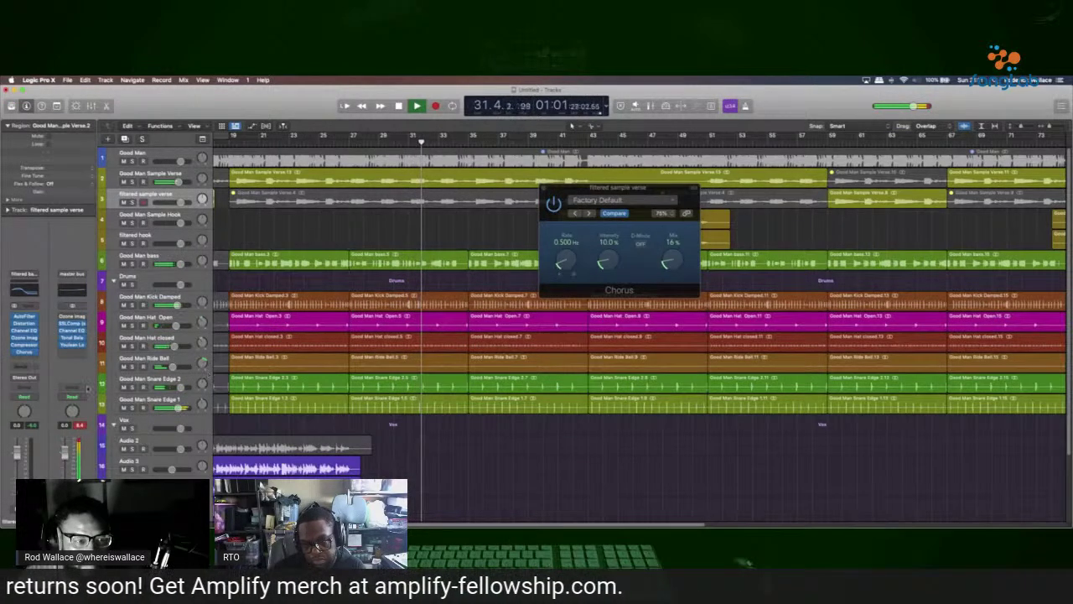
click(149, 338)
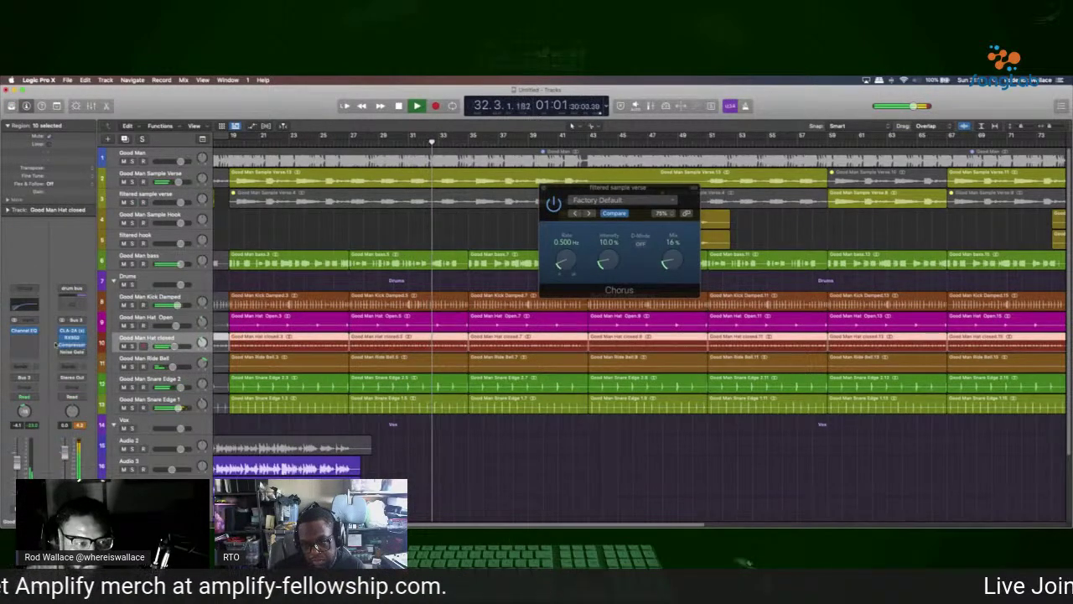
click(72, 345)
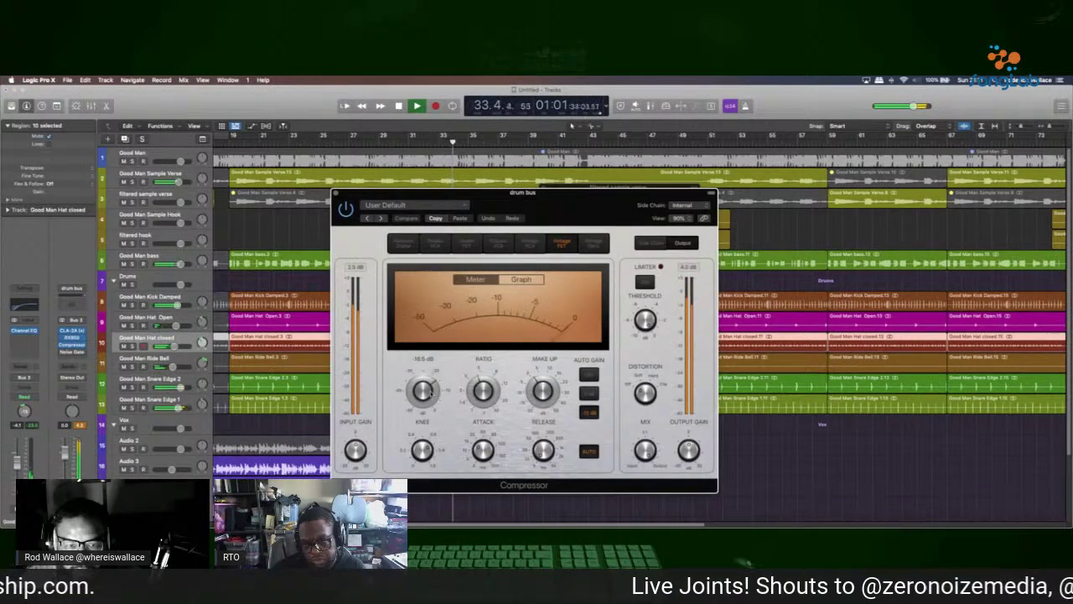
drag(425, 390, 431, 400)
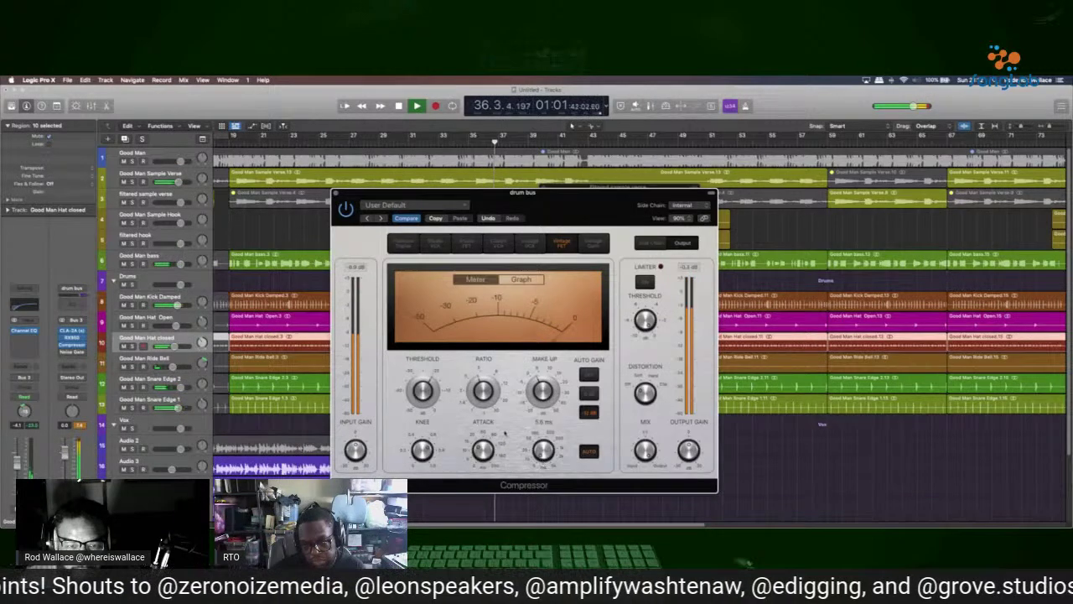
click(334, 194)
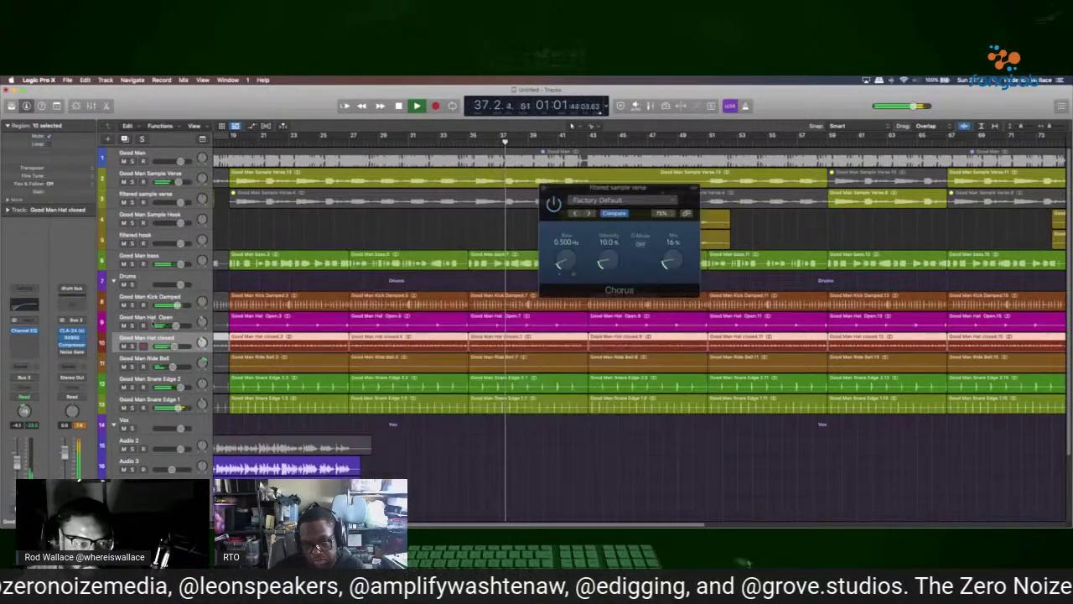
Select the Good Man Kick Damped track, close the filtered sample verse Chorus window and stop playback at about bar 41.
click(377, 300)
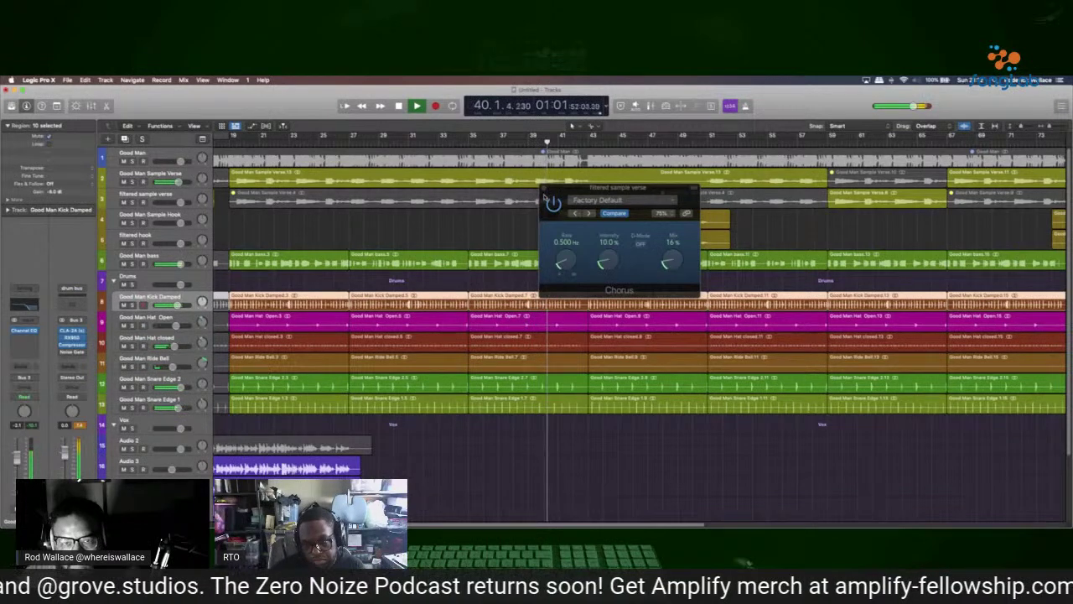
click(543, 189)
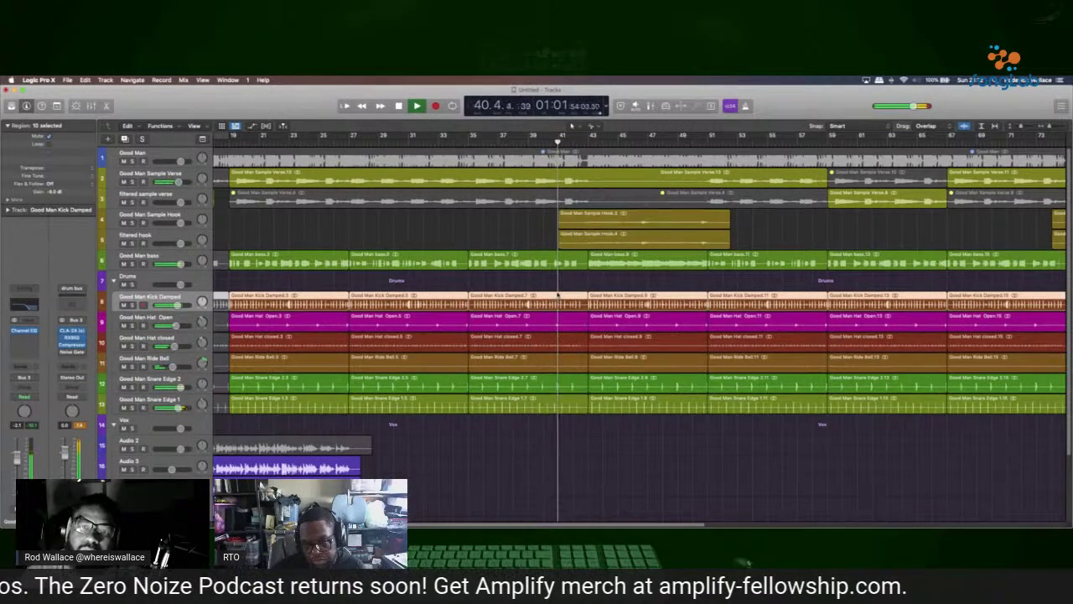
key(space)
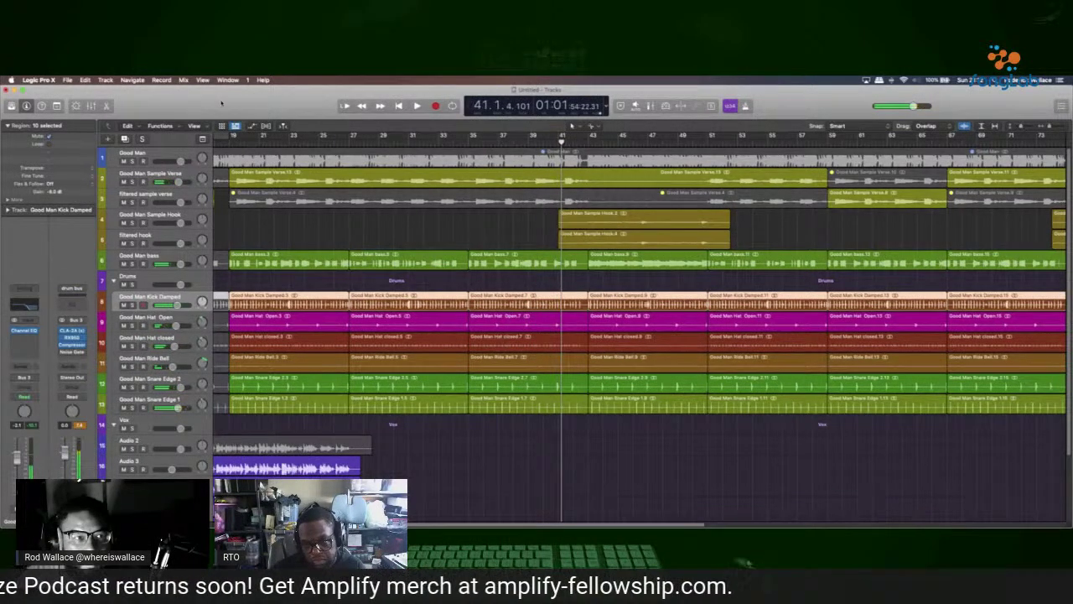
Save the project as a folder named "good man" in Logic Files.
click(67, 80)
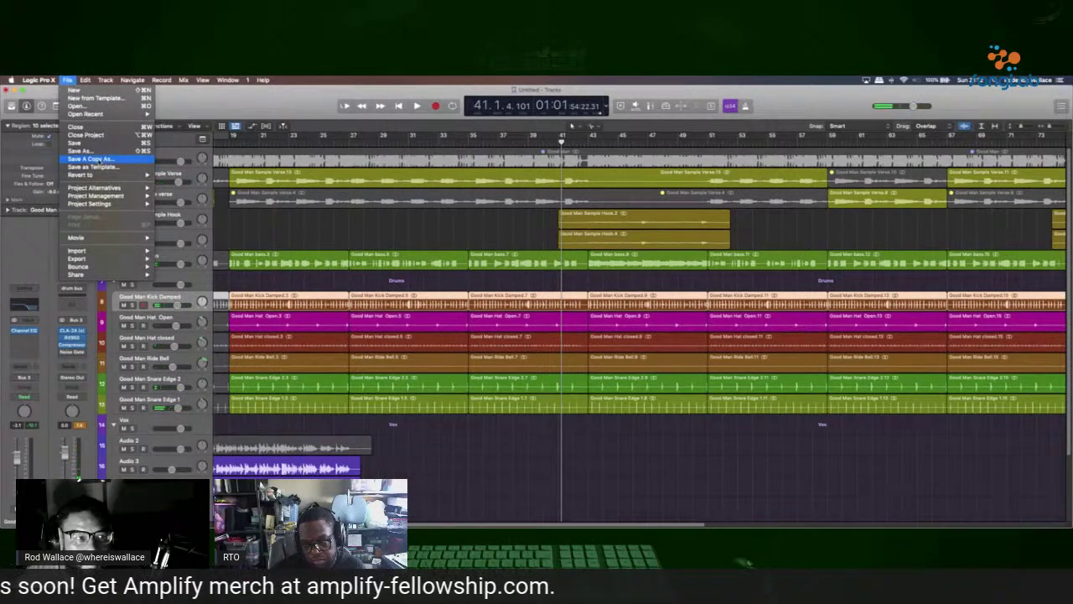
click(101, 145)
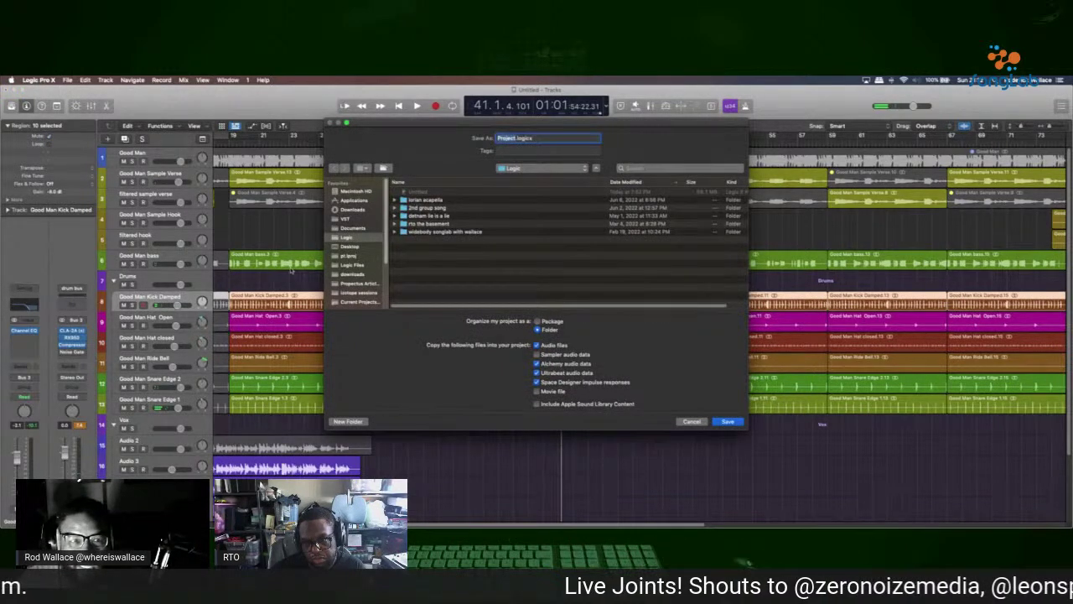
click(351, 267)
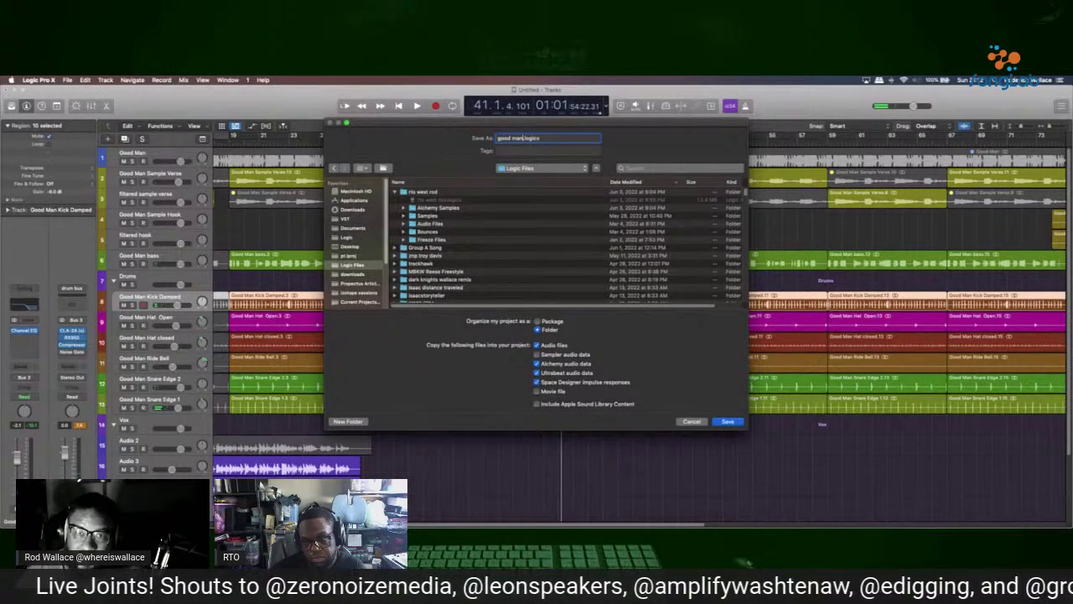
key(Return)
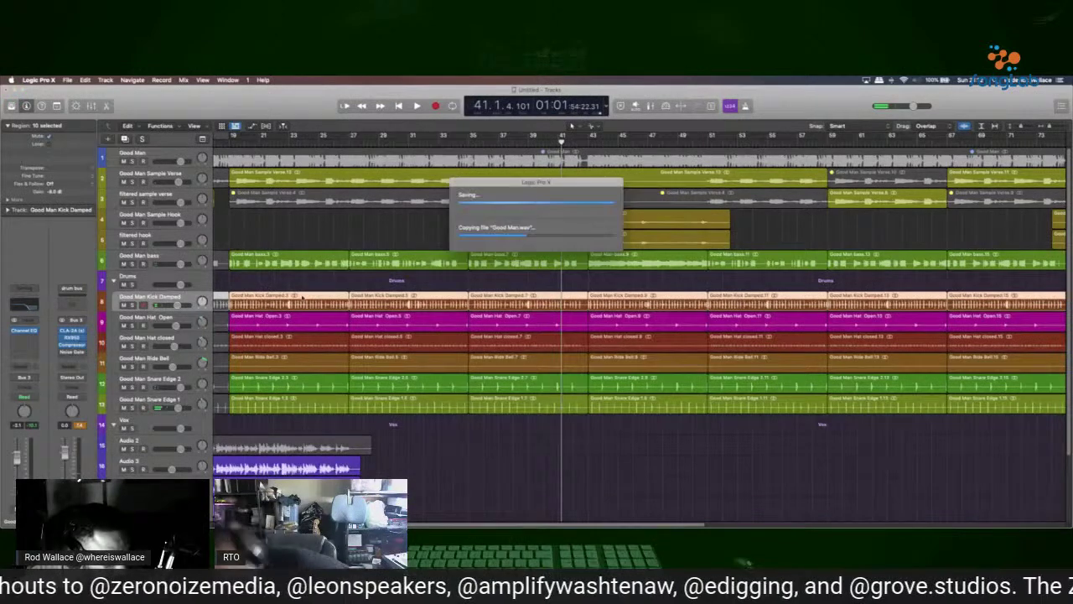